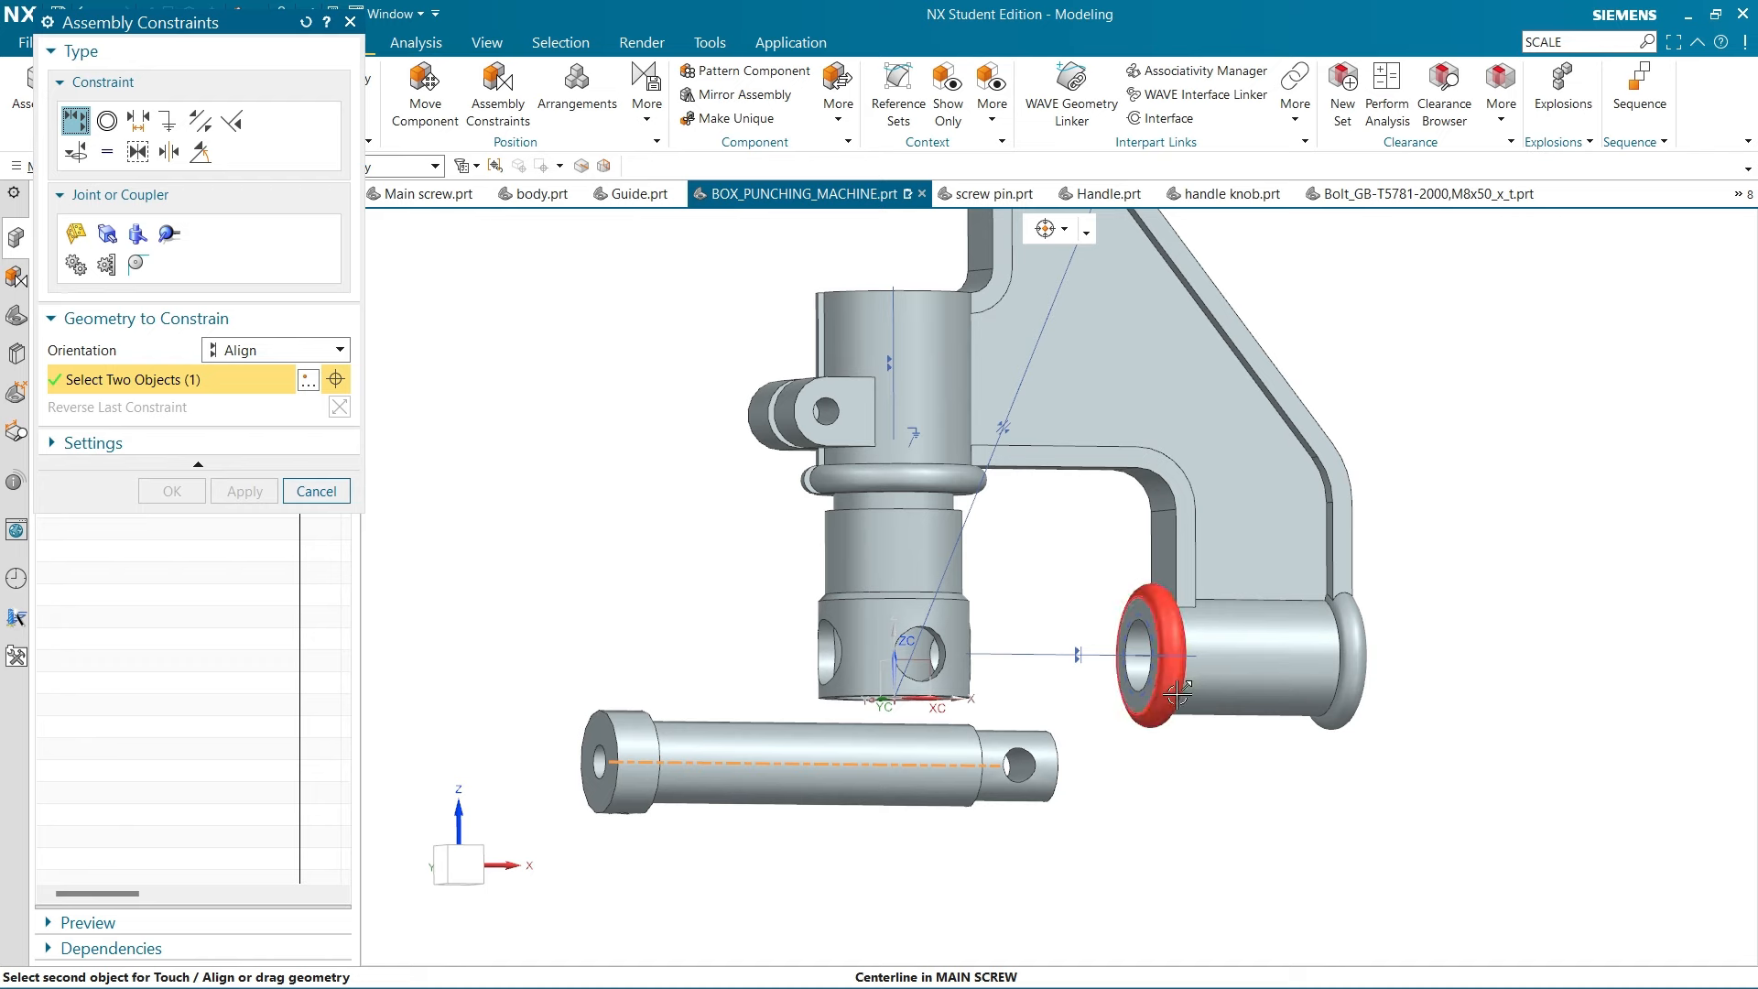
Align the main screw's centerline with the centerline of the body's horizontal bore and apply the constraint
left_click(1244, 655)
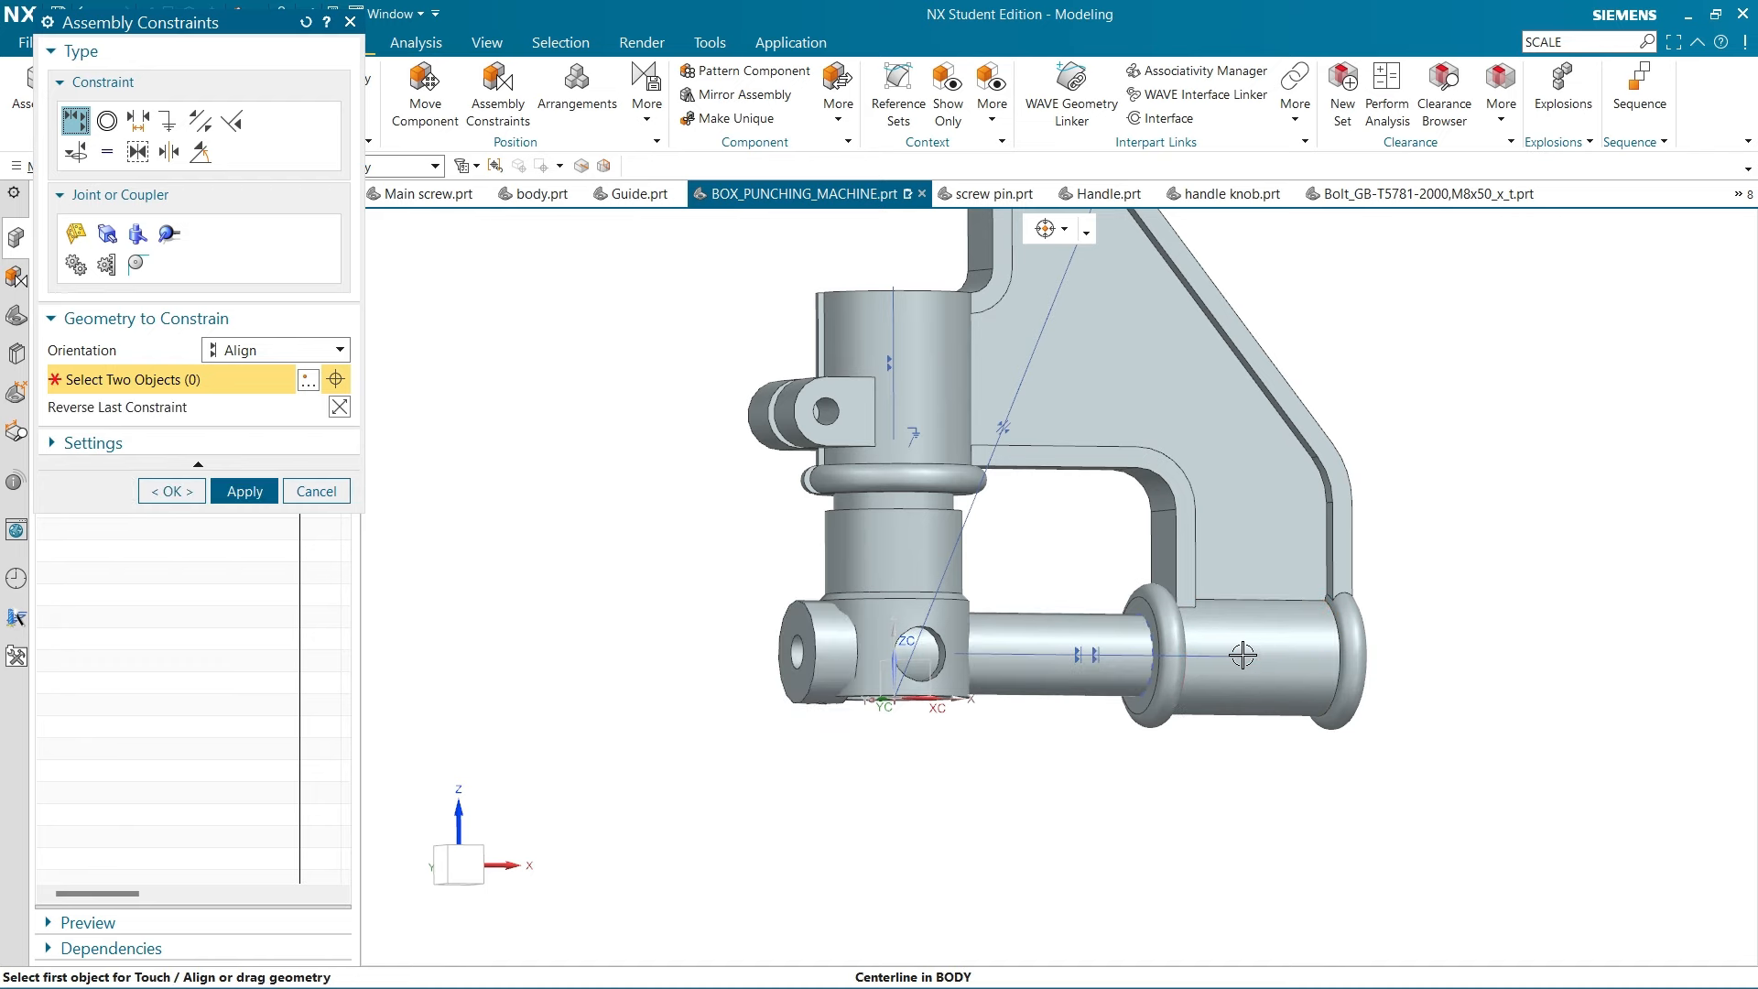
middle_click_drag(1044, 822, 965, 778)
left_click(245, 491)
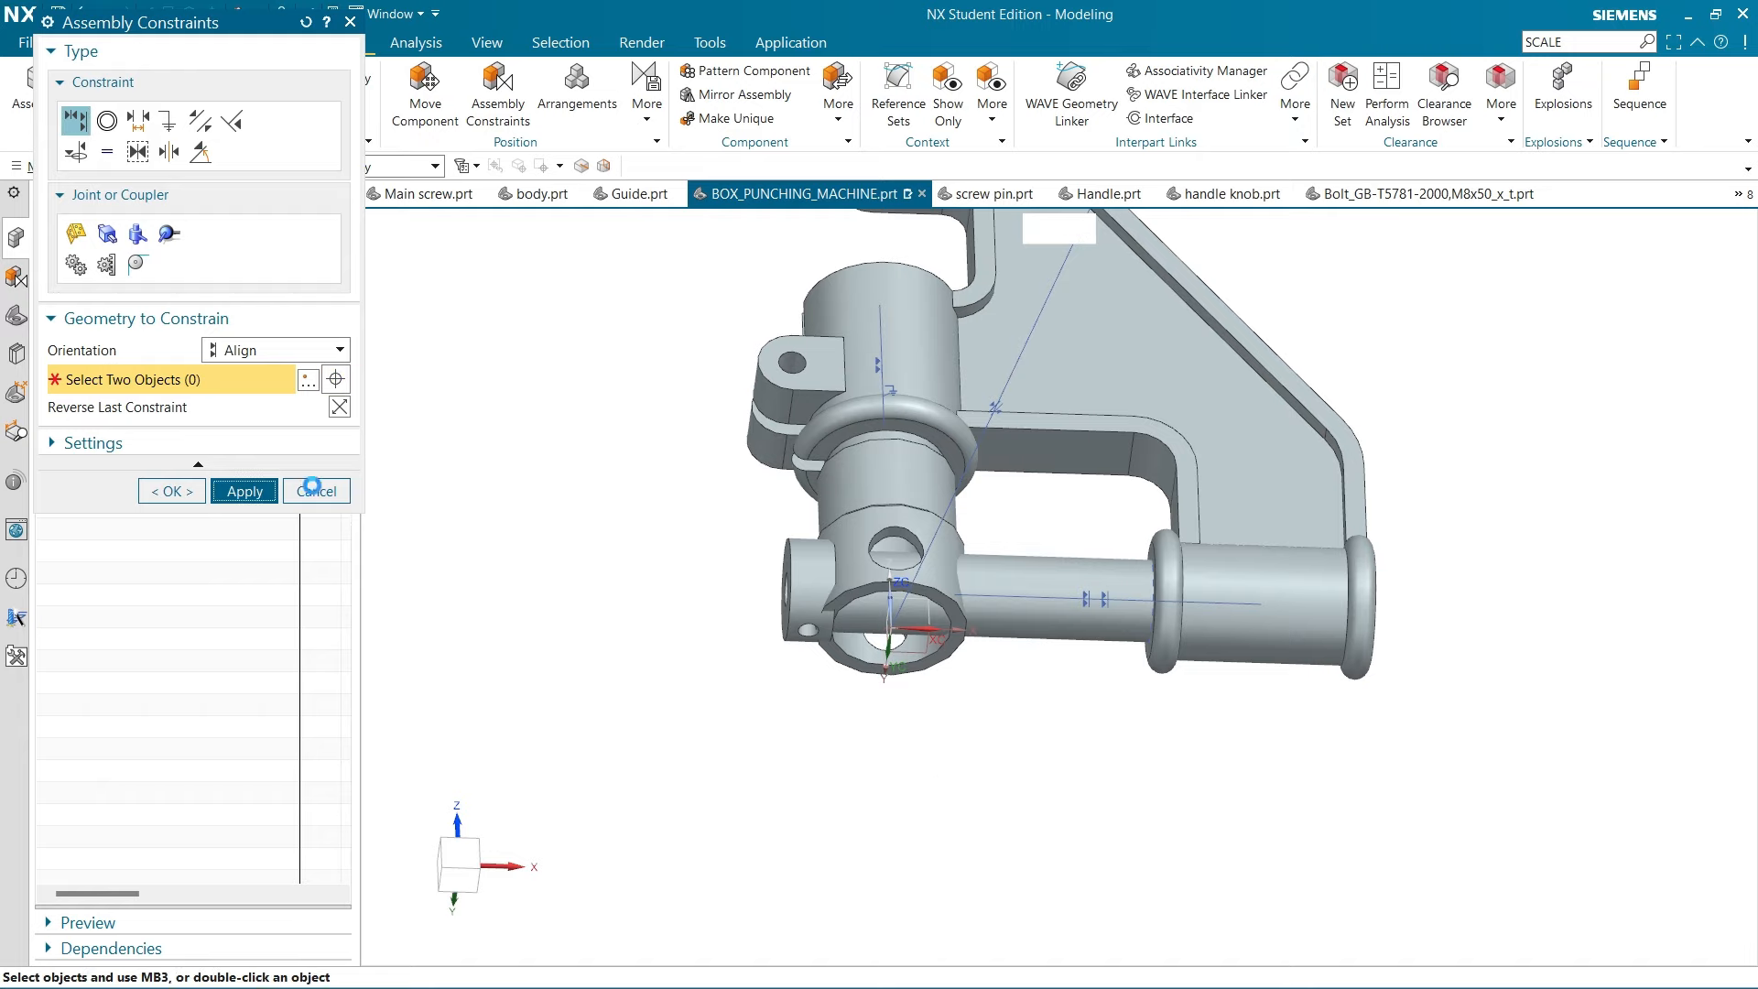
Consult the section drawing and constrain the main screw's small cross-hole centerline parallel to the Z axis of the datum coordinate system
left_click(1715, 14)
scroll(1488, 806, "up", 3)
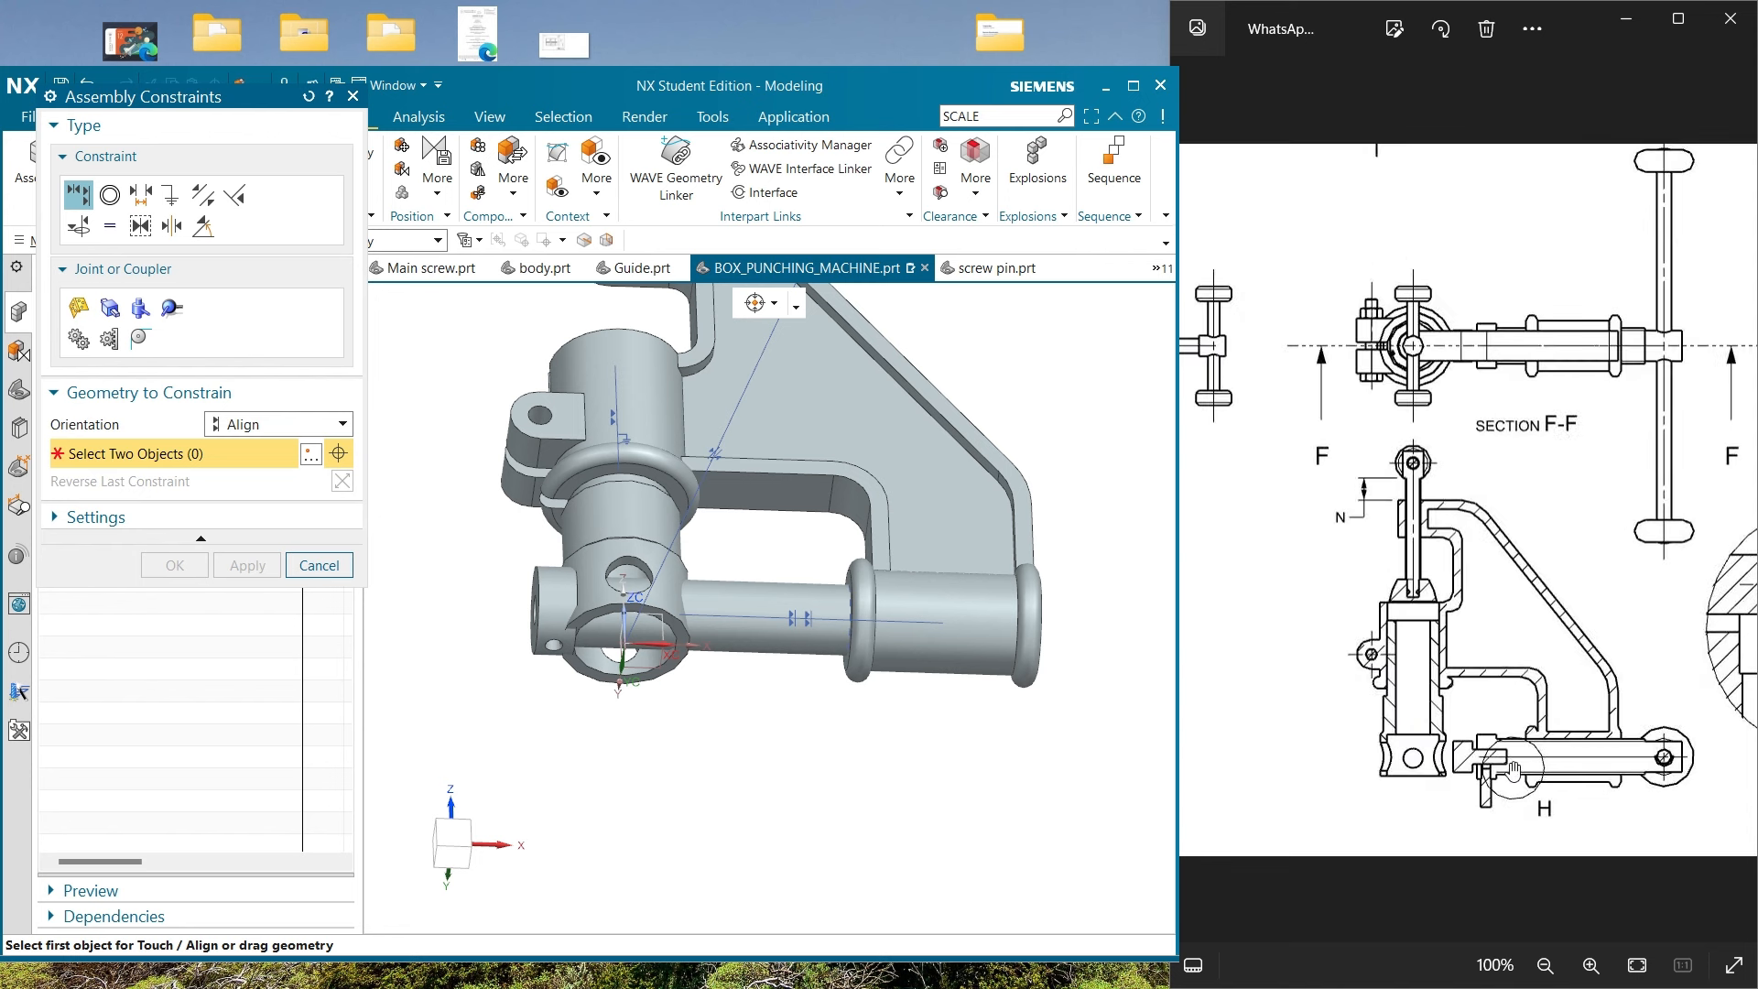
scroll(1485, 818, "up", 1)
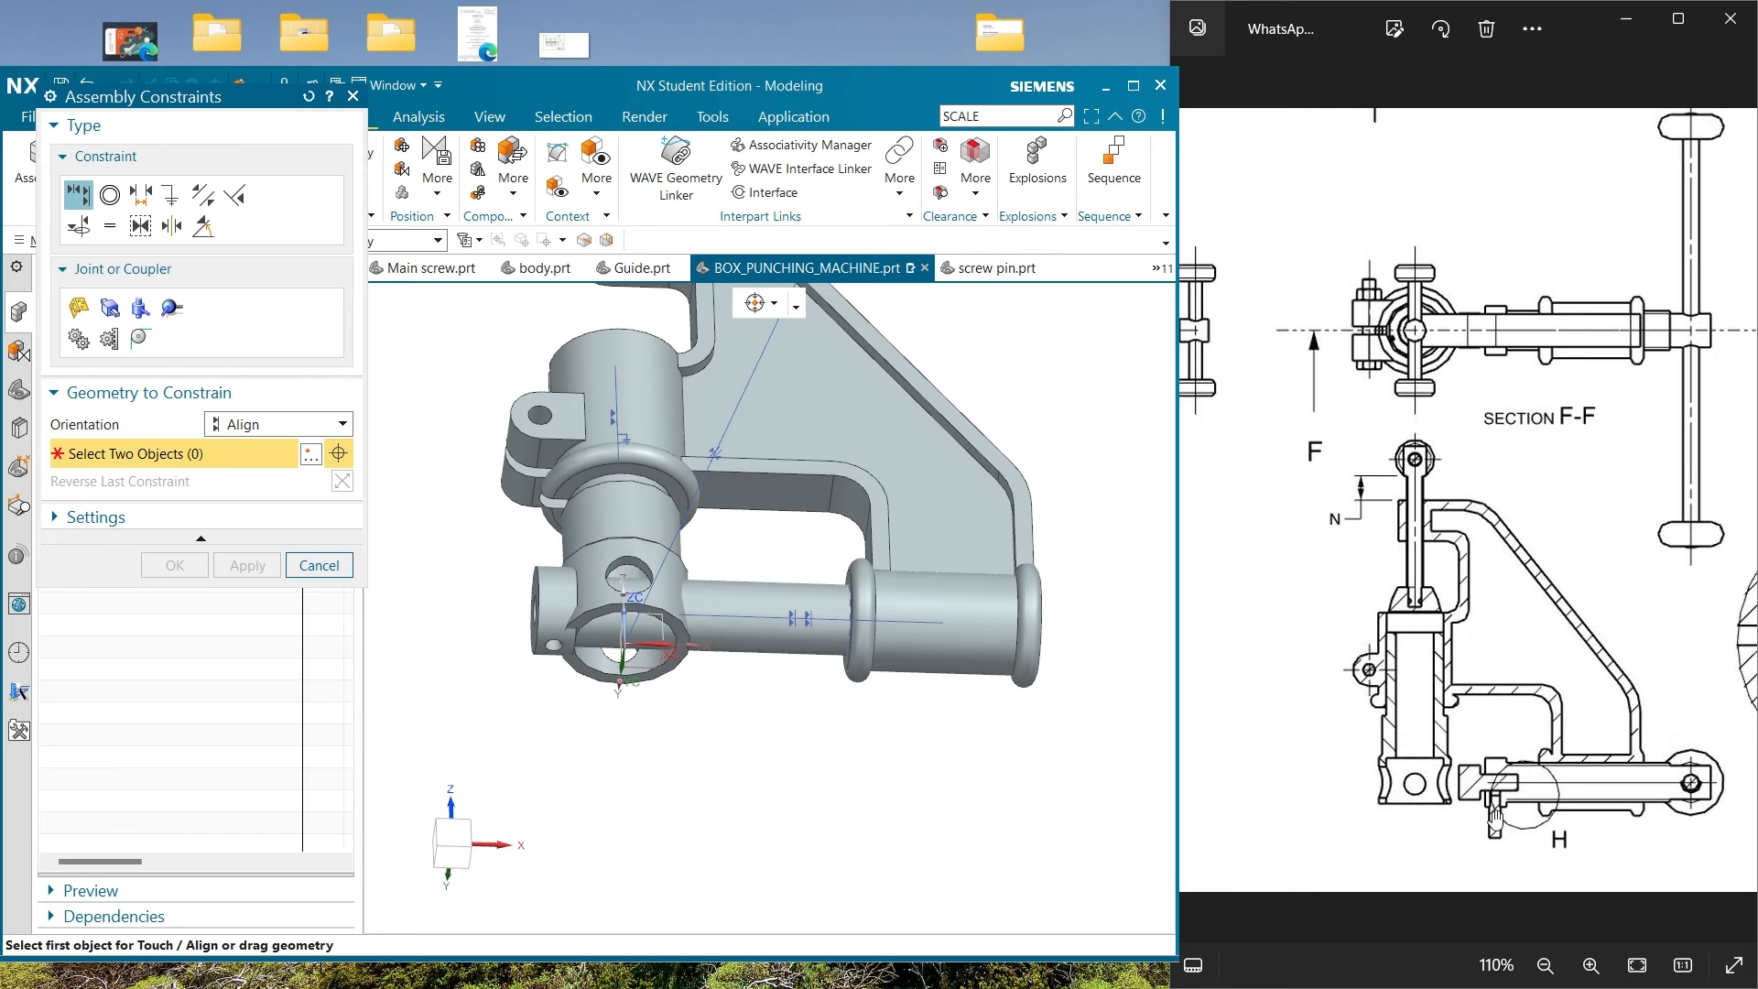
scroll(632, 663, "down", 1)
left_click(1134, 86)
left_click(201, 120)
middle_click_drag(695, 714, 701, 760)
scroll(732, 660, "up", 6)
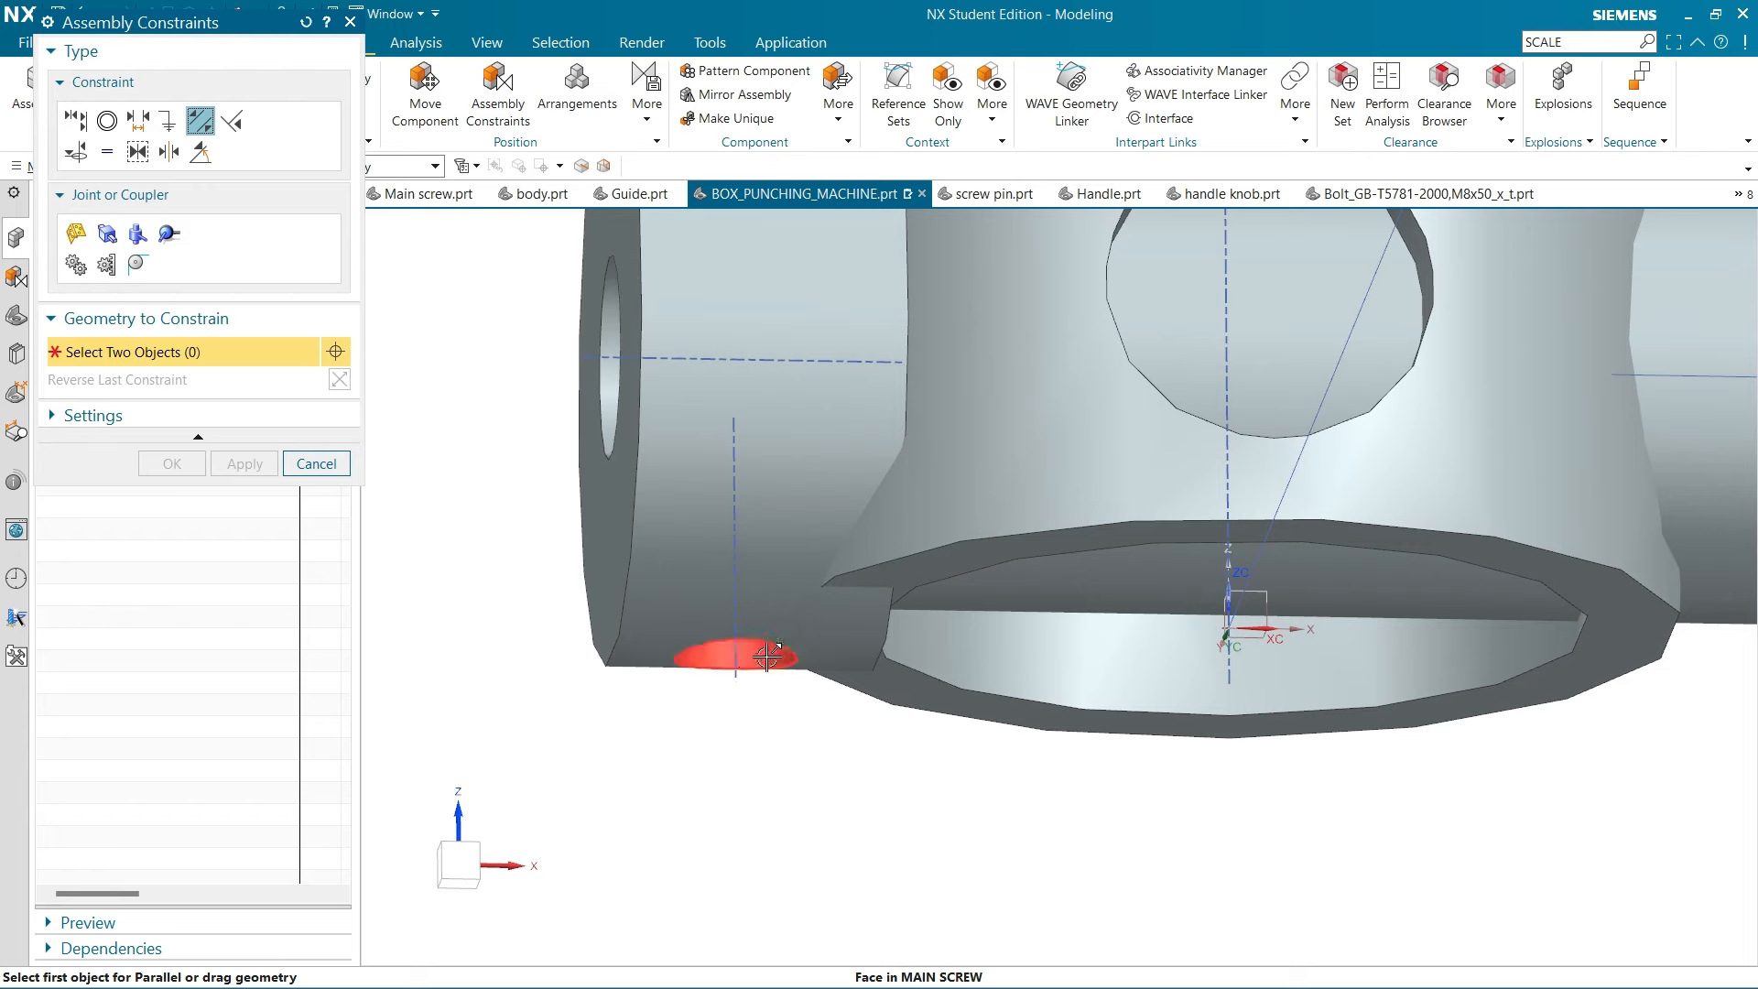
left_click(738, 659)
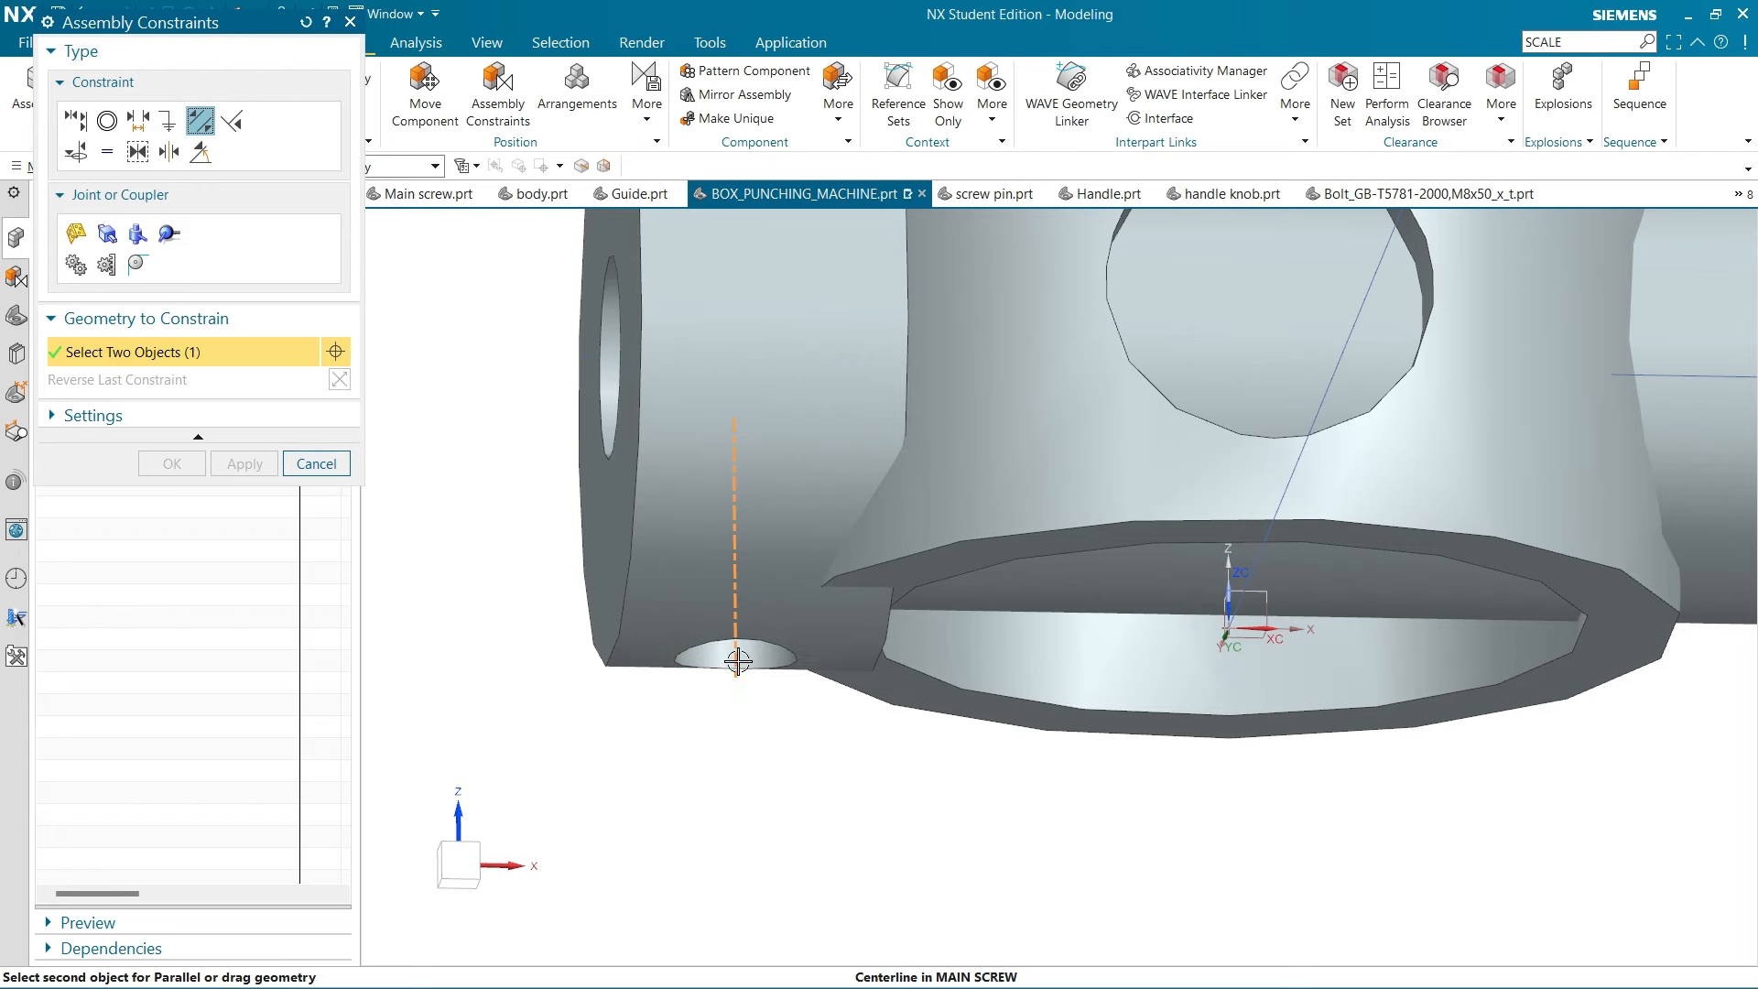
scroll(815, 742, "down", 2)
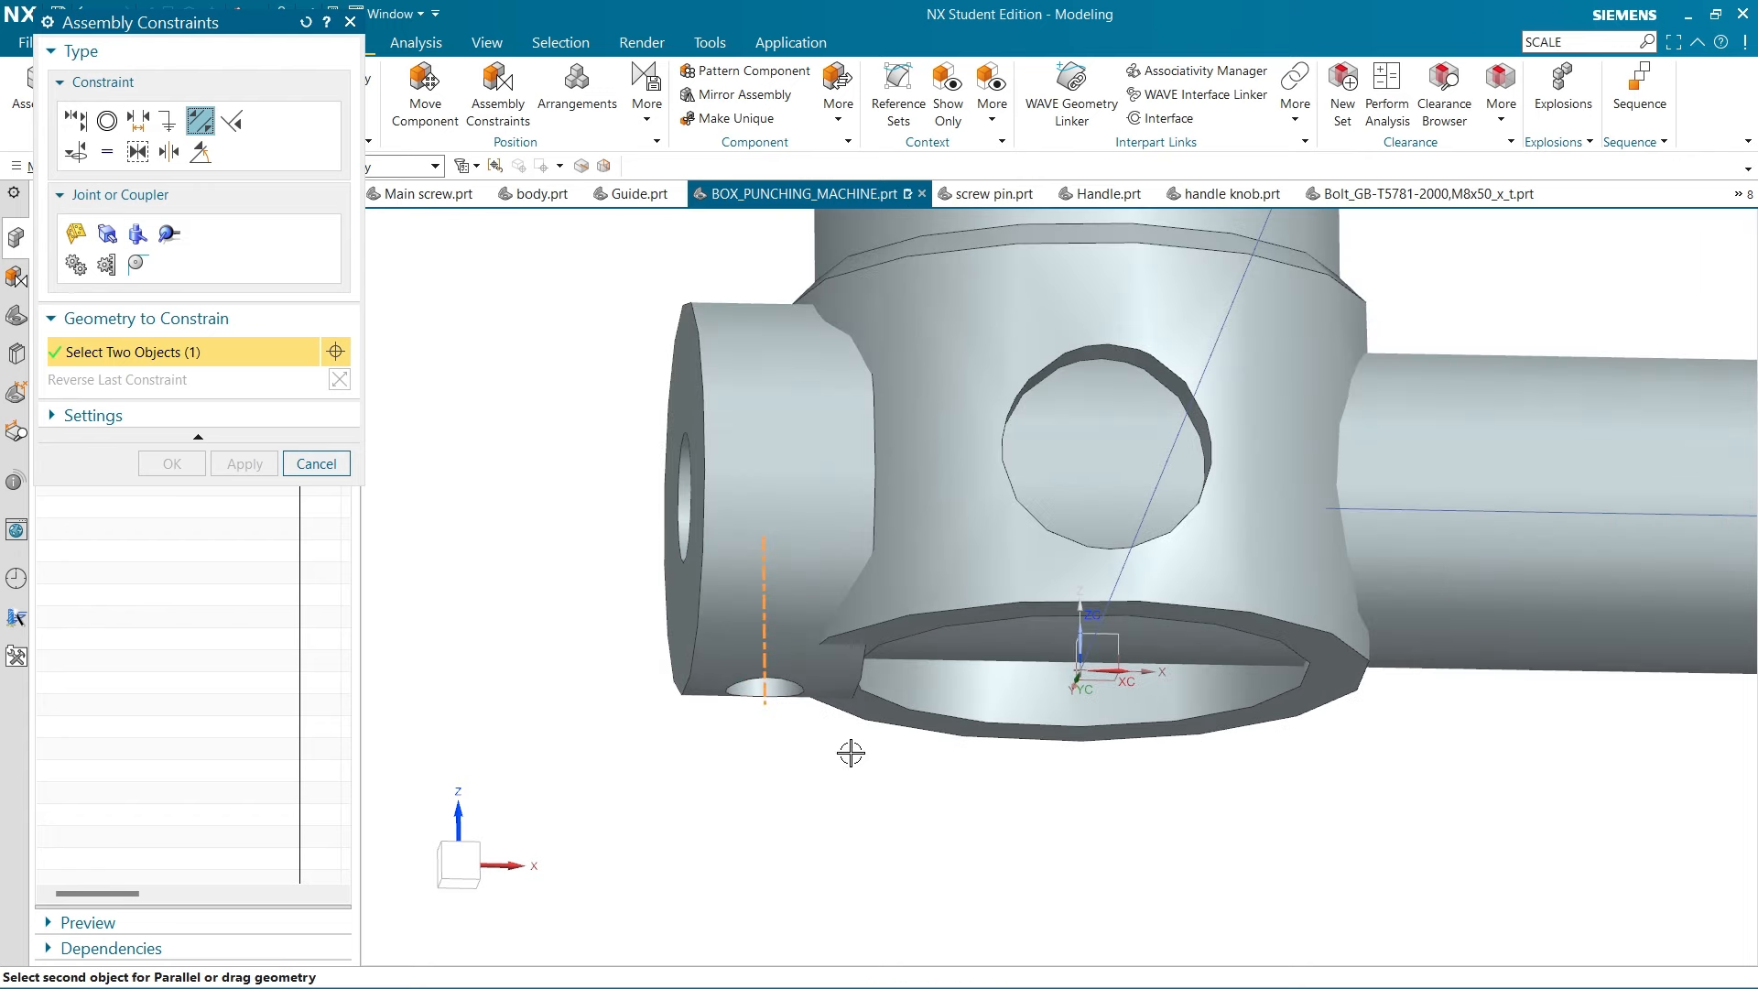
left_click(1082, 611)
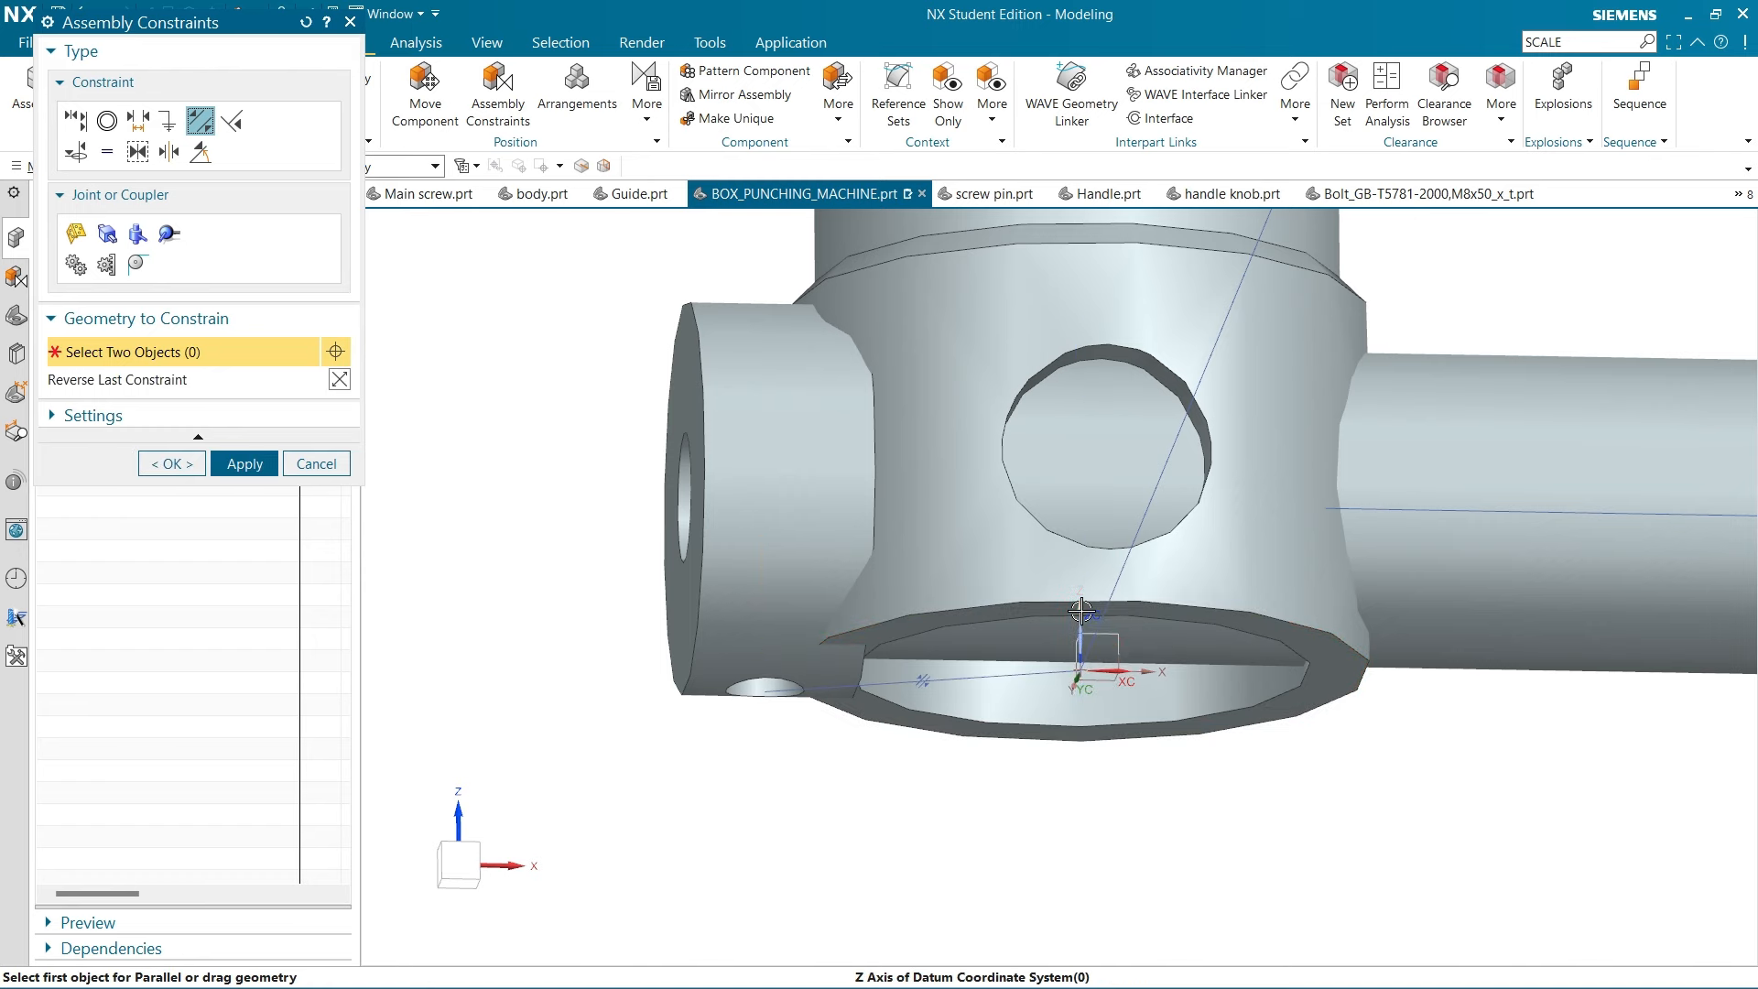
left_click(308, 464)
middle_click_drag(513, 531, 542, 575)
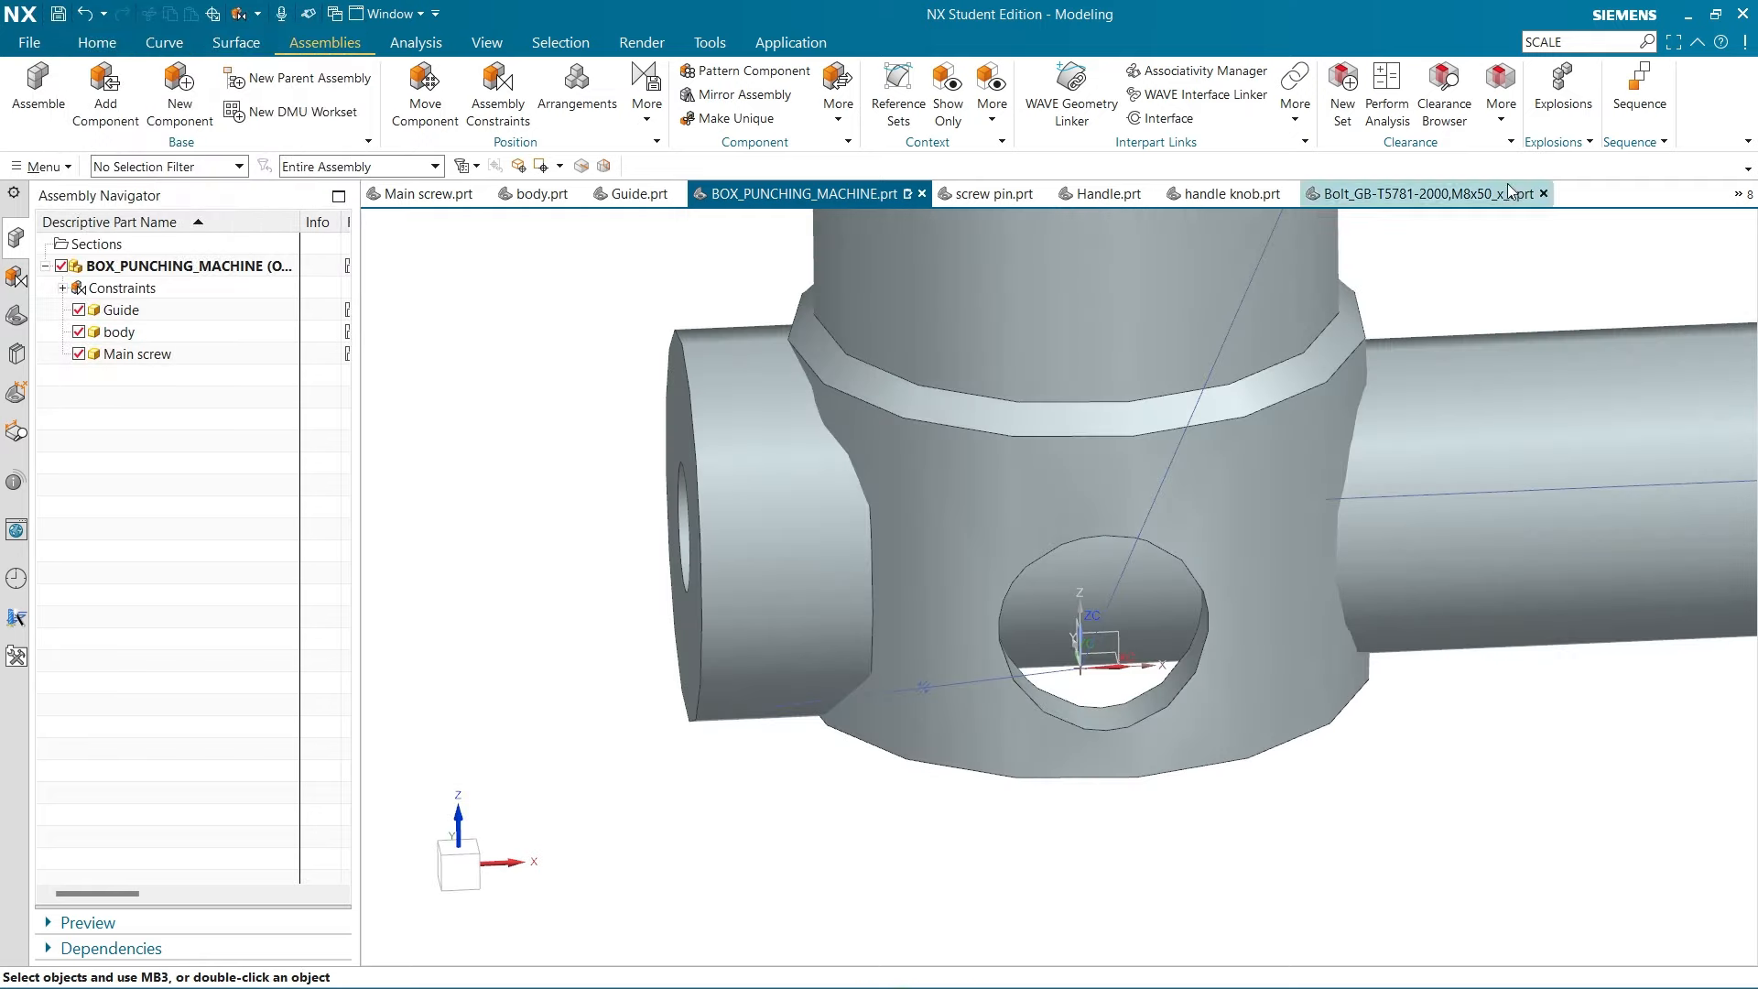
Open the assembly's expressions beside the reference values and set expression M to 40 mm
left_click(1716, 14)
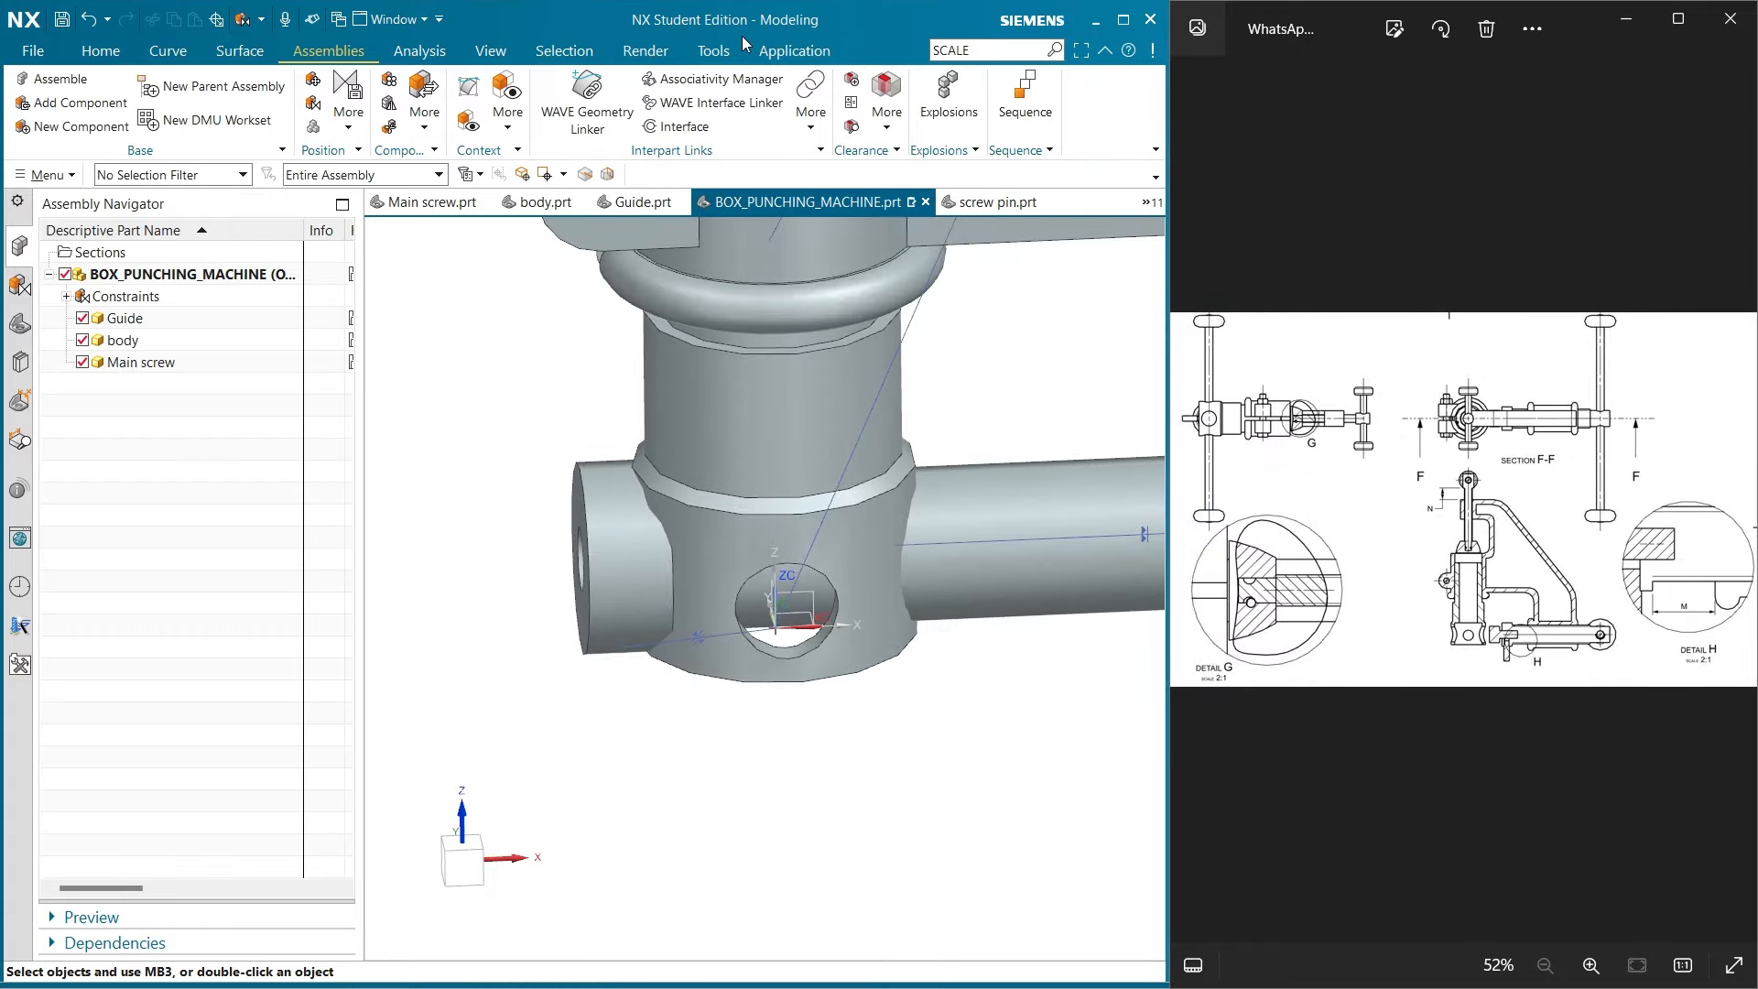
left_click(719, 49)
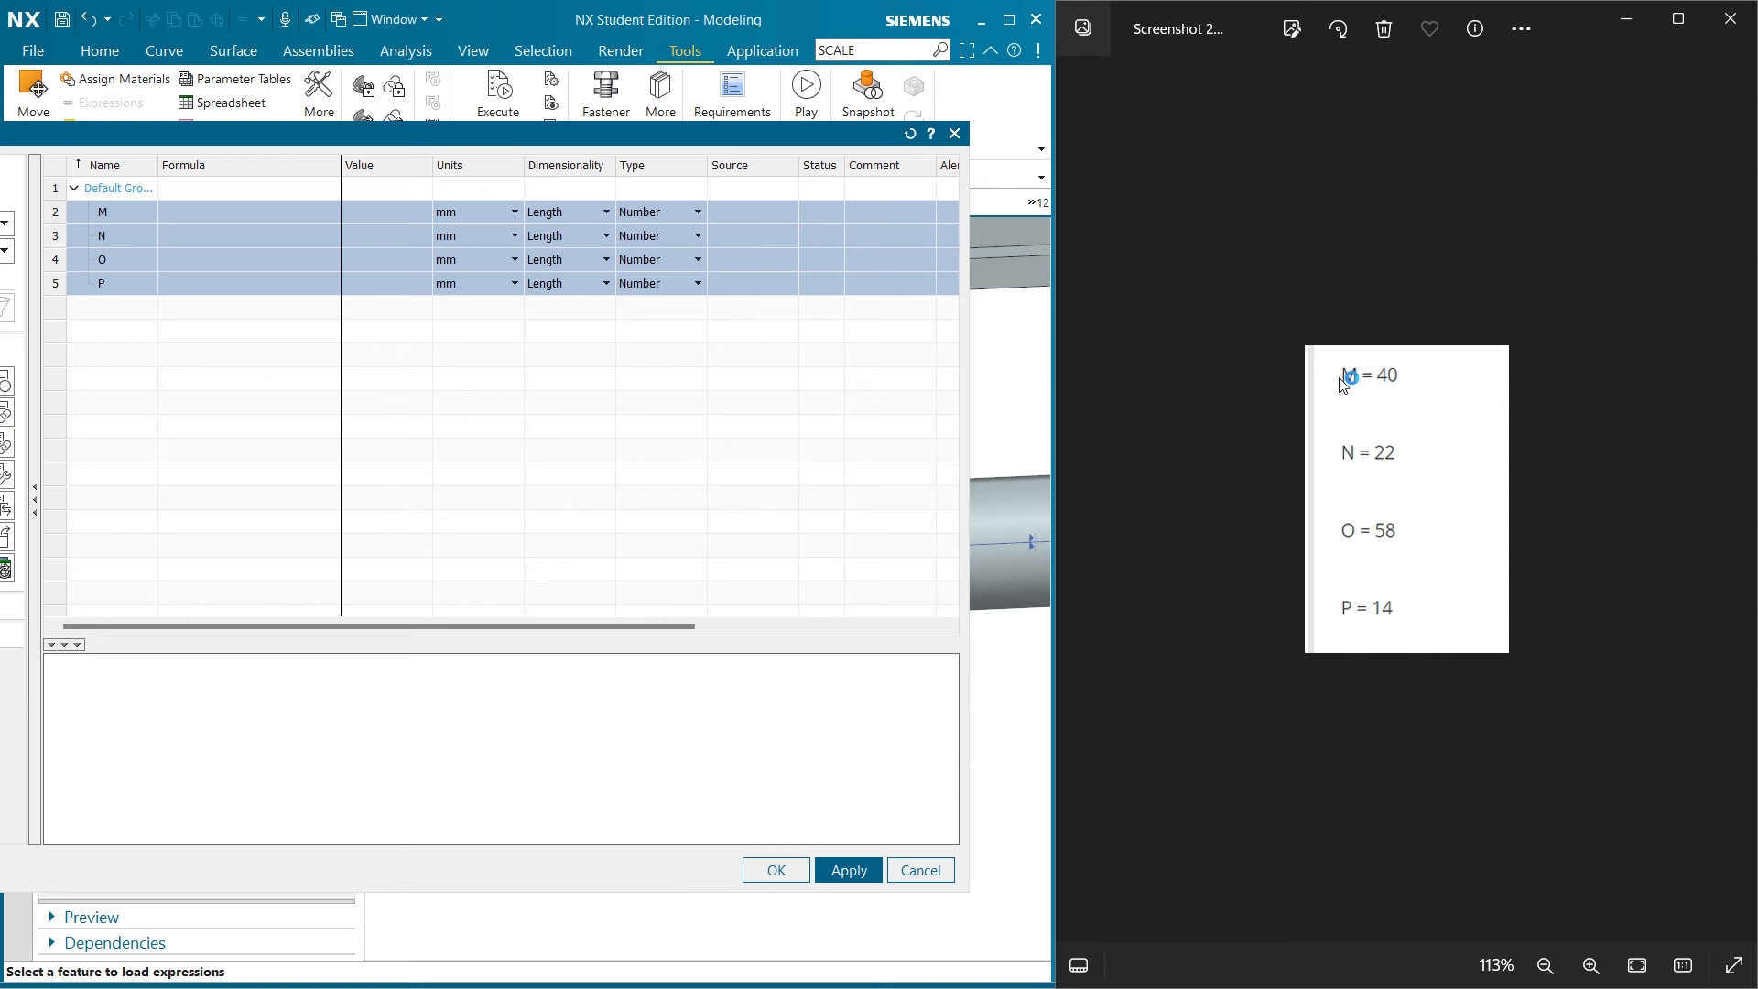
left_click(279, 217)
left_click(279, 217)
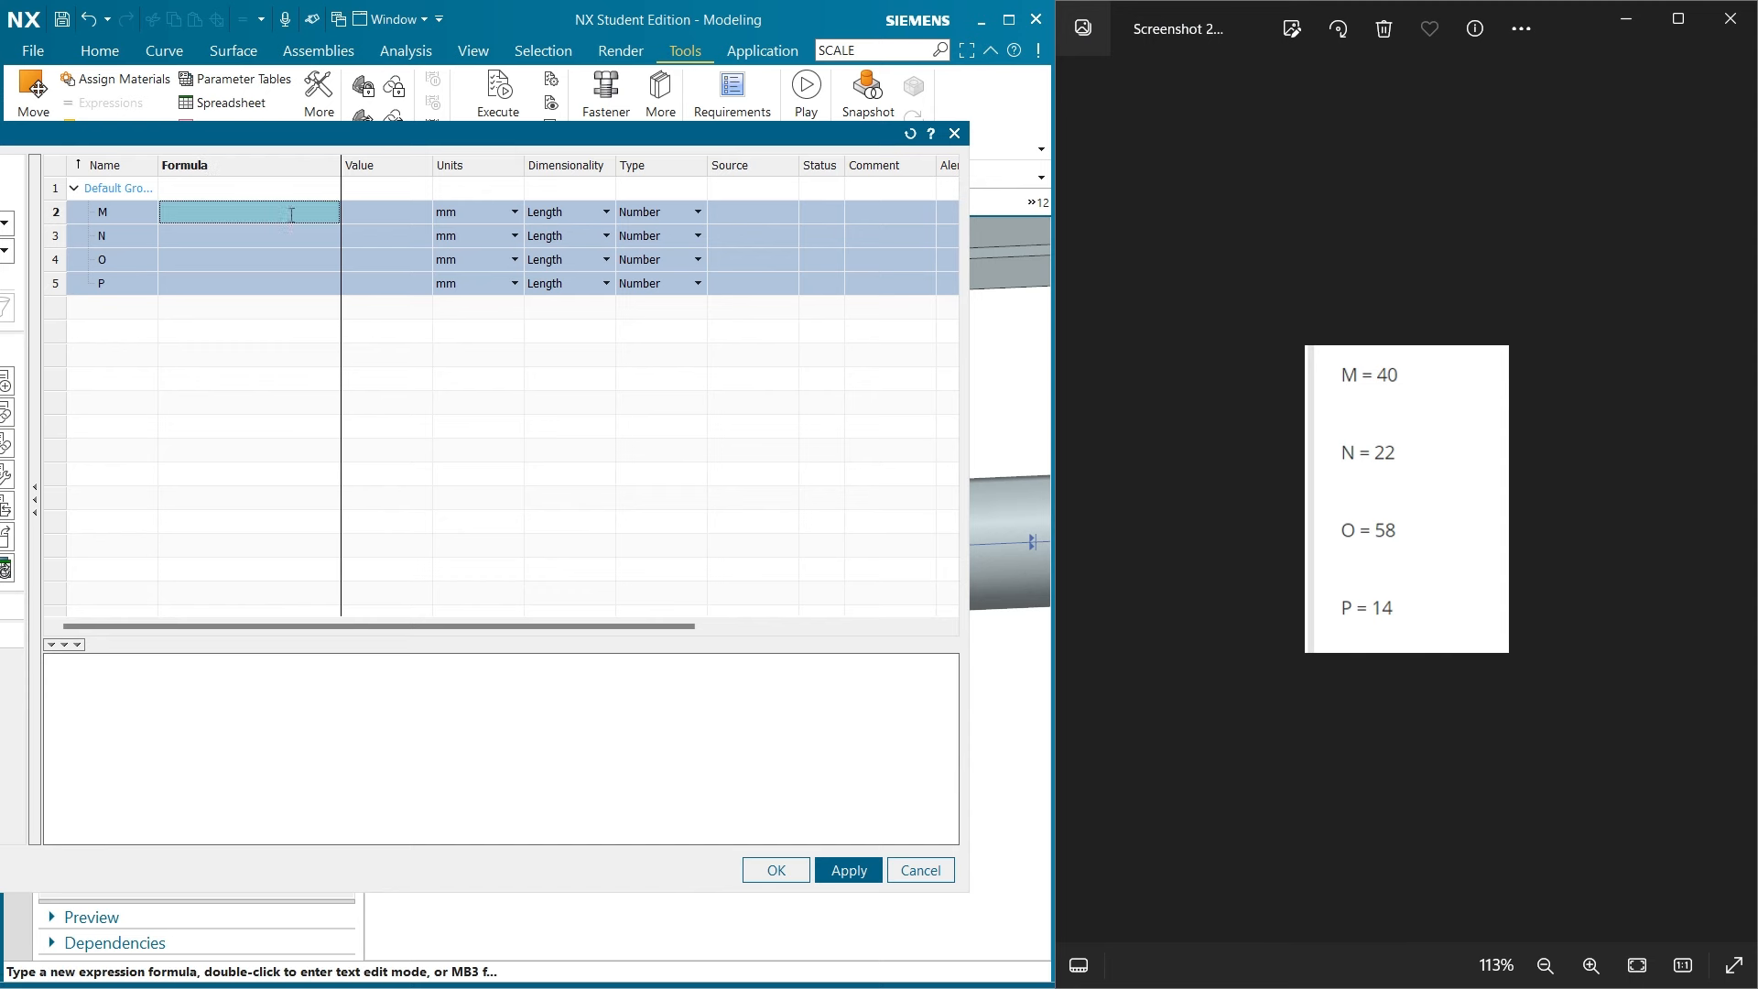
type("440")
key("BackSpace")
key("BackSpace")
key("BackSpace")
type("40")
Set expression N to 22, O to 58 and P to 14, and apply the values
left_click(278, 237)
type("22")
left_click(279, 261)
type("58")
left_click(279, 285)
type("14")
left_click(835, 866)
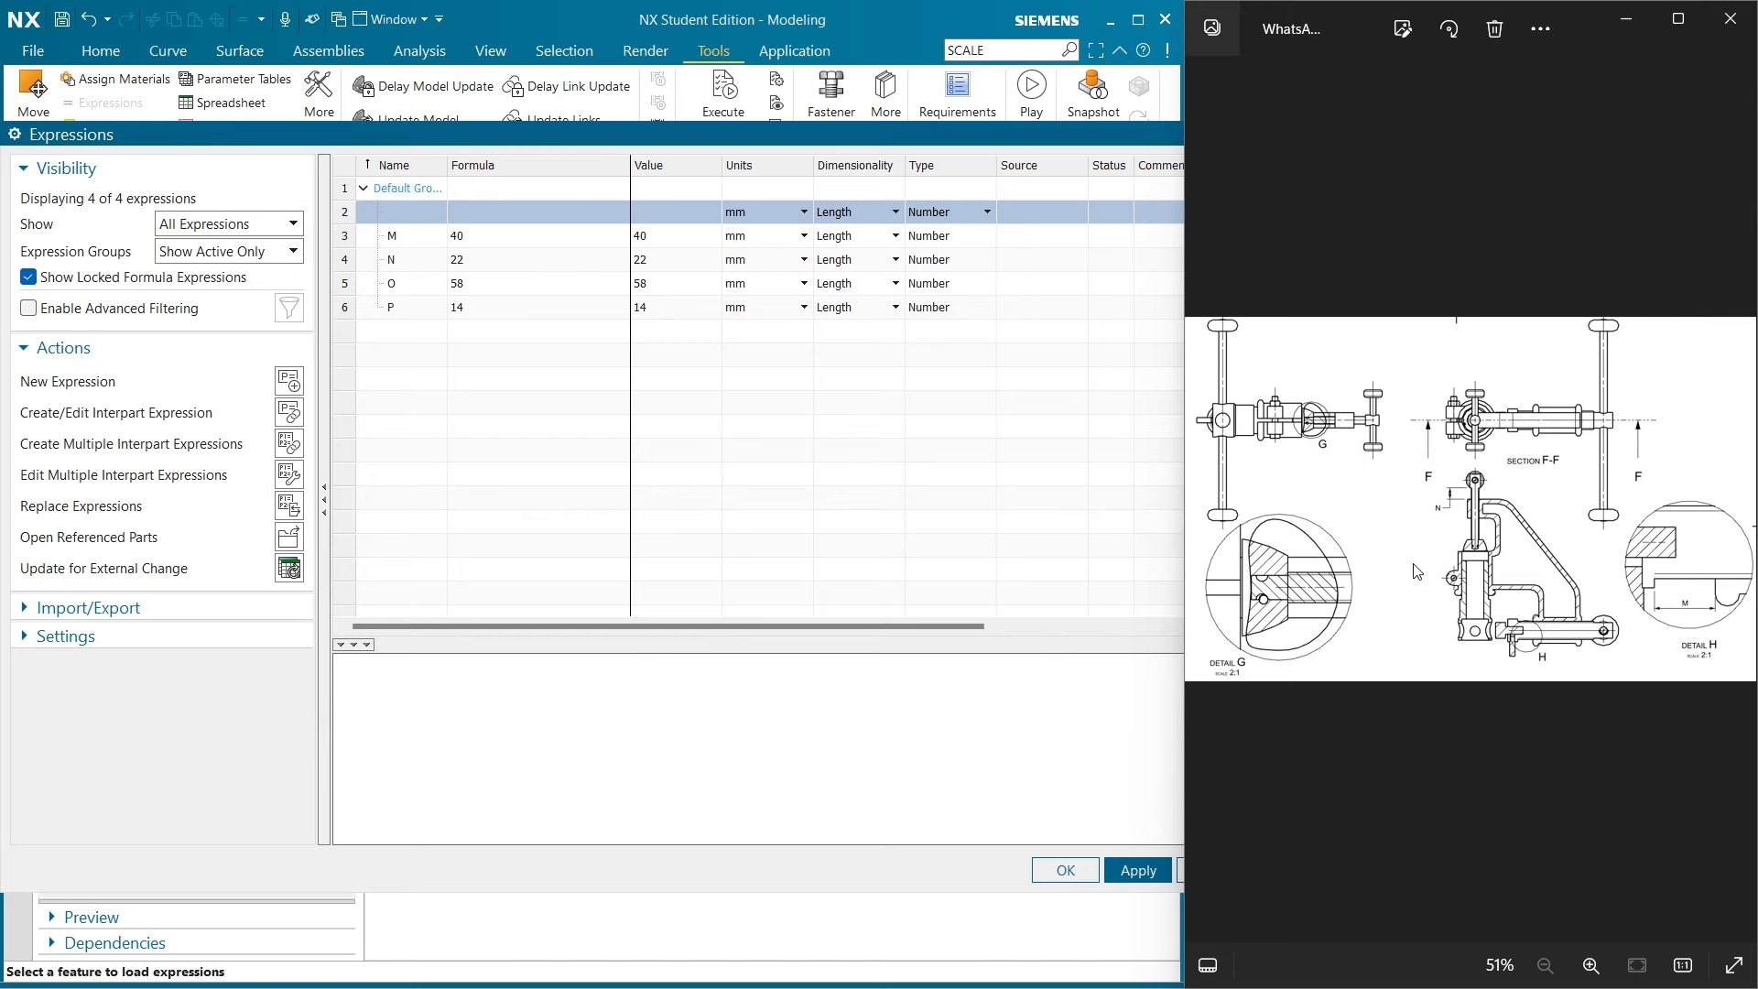
Check the reference drawings and change the dimensionality of expressions O and P to Angle, then accept the expressions
left_click(1197, 499)
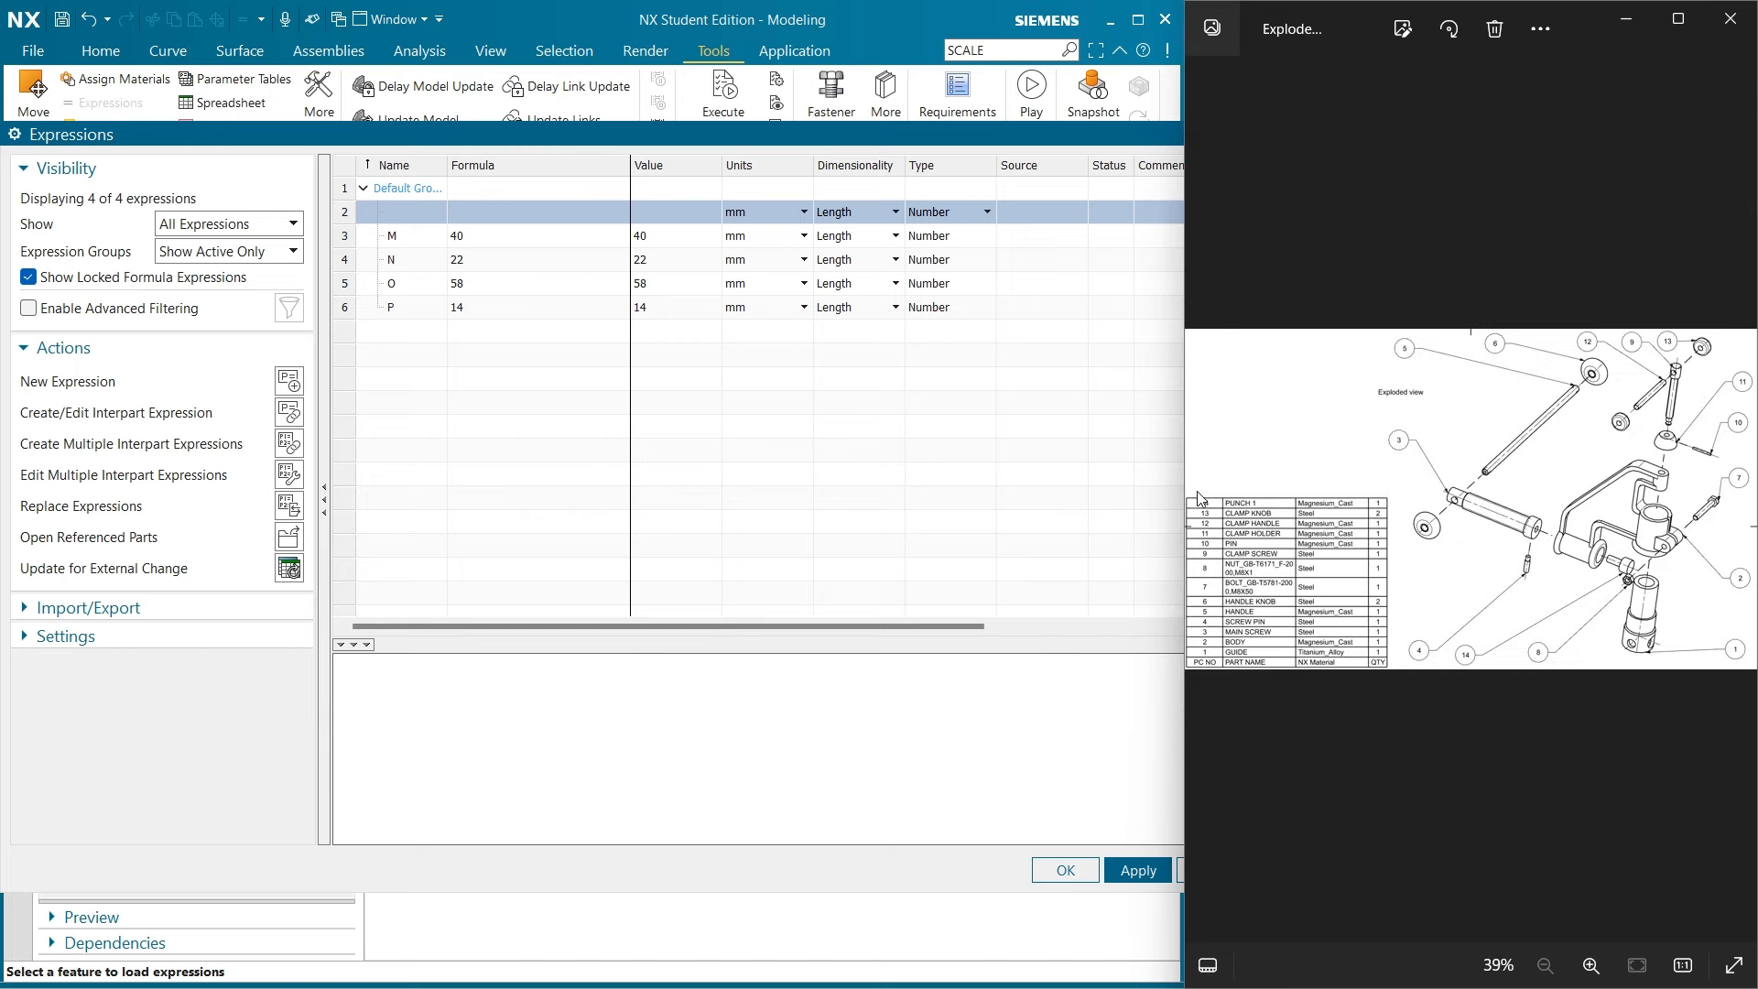
left_click(1737, 512)
left_click(1737, 527)
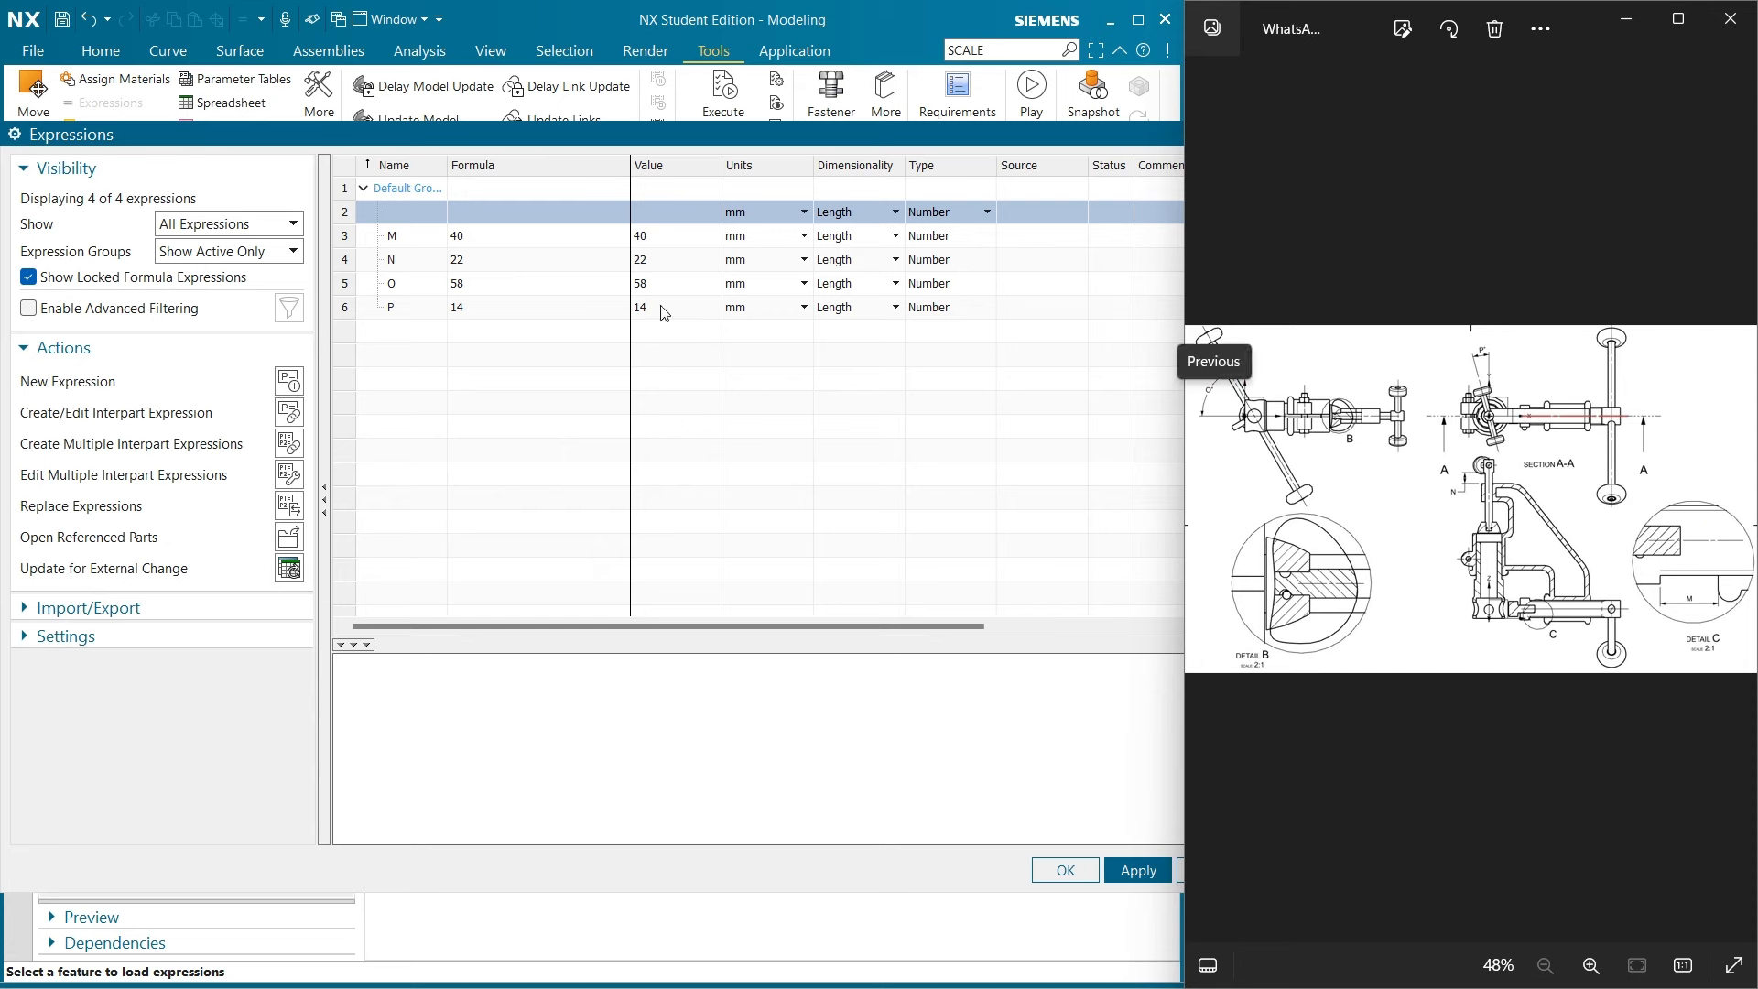
left_click(808, 285)
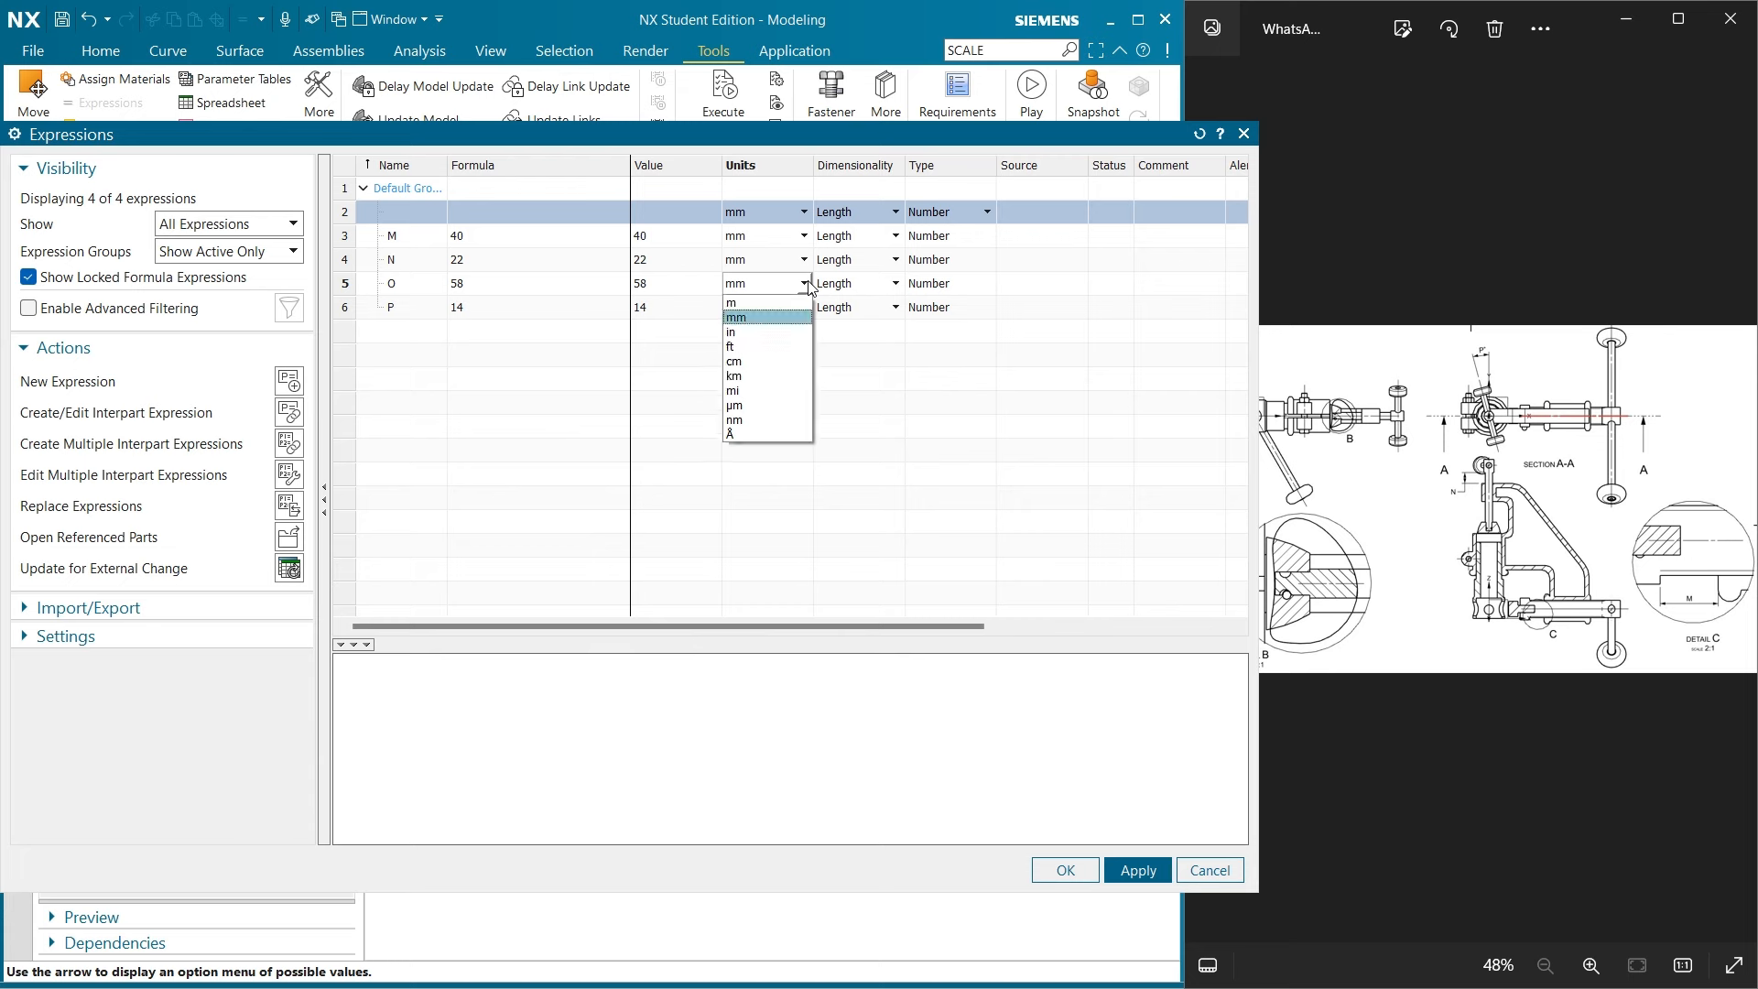
left_click(808, 286)
left_click(885, 284)
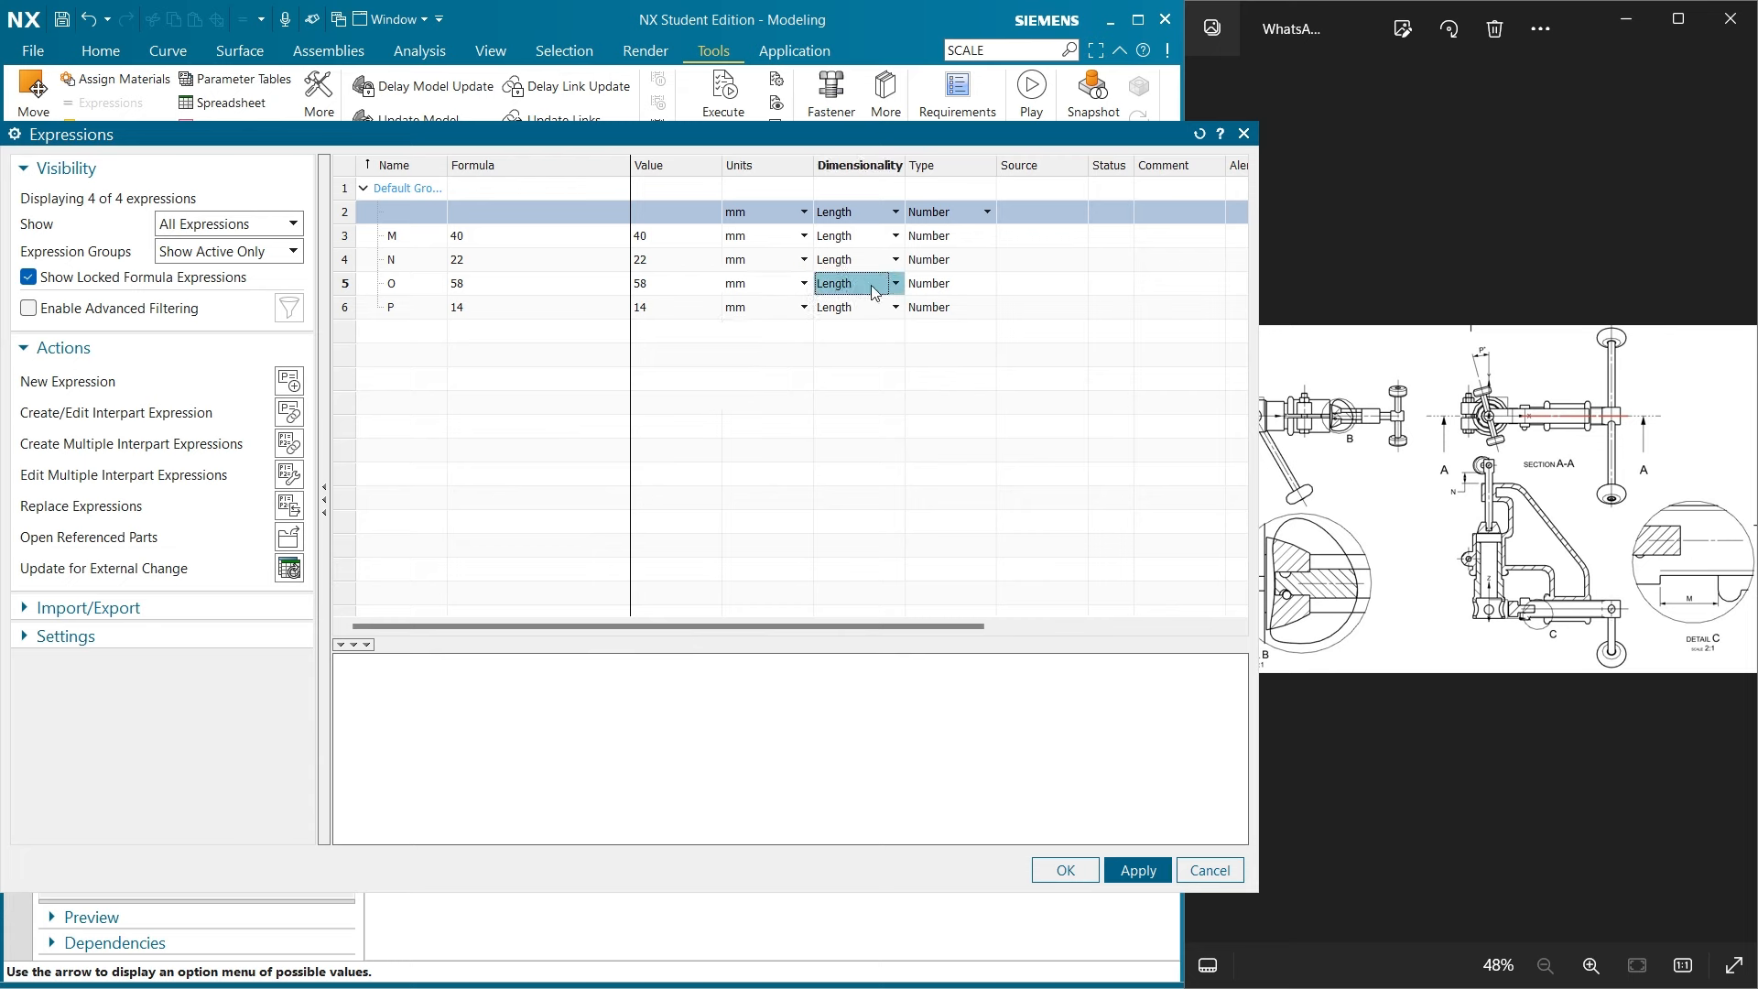
left_click(896, 285)
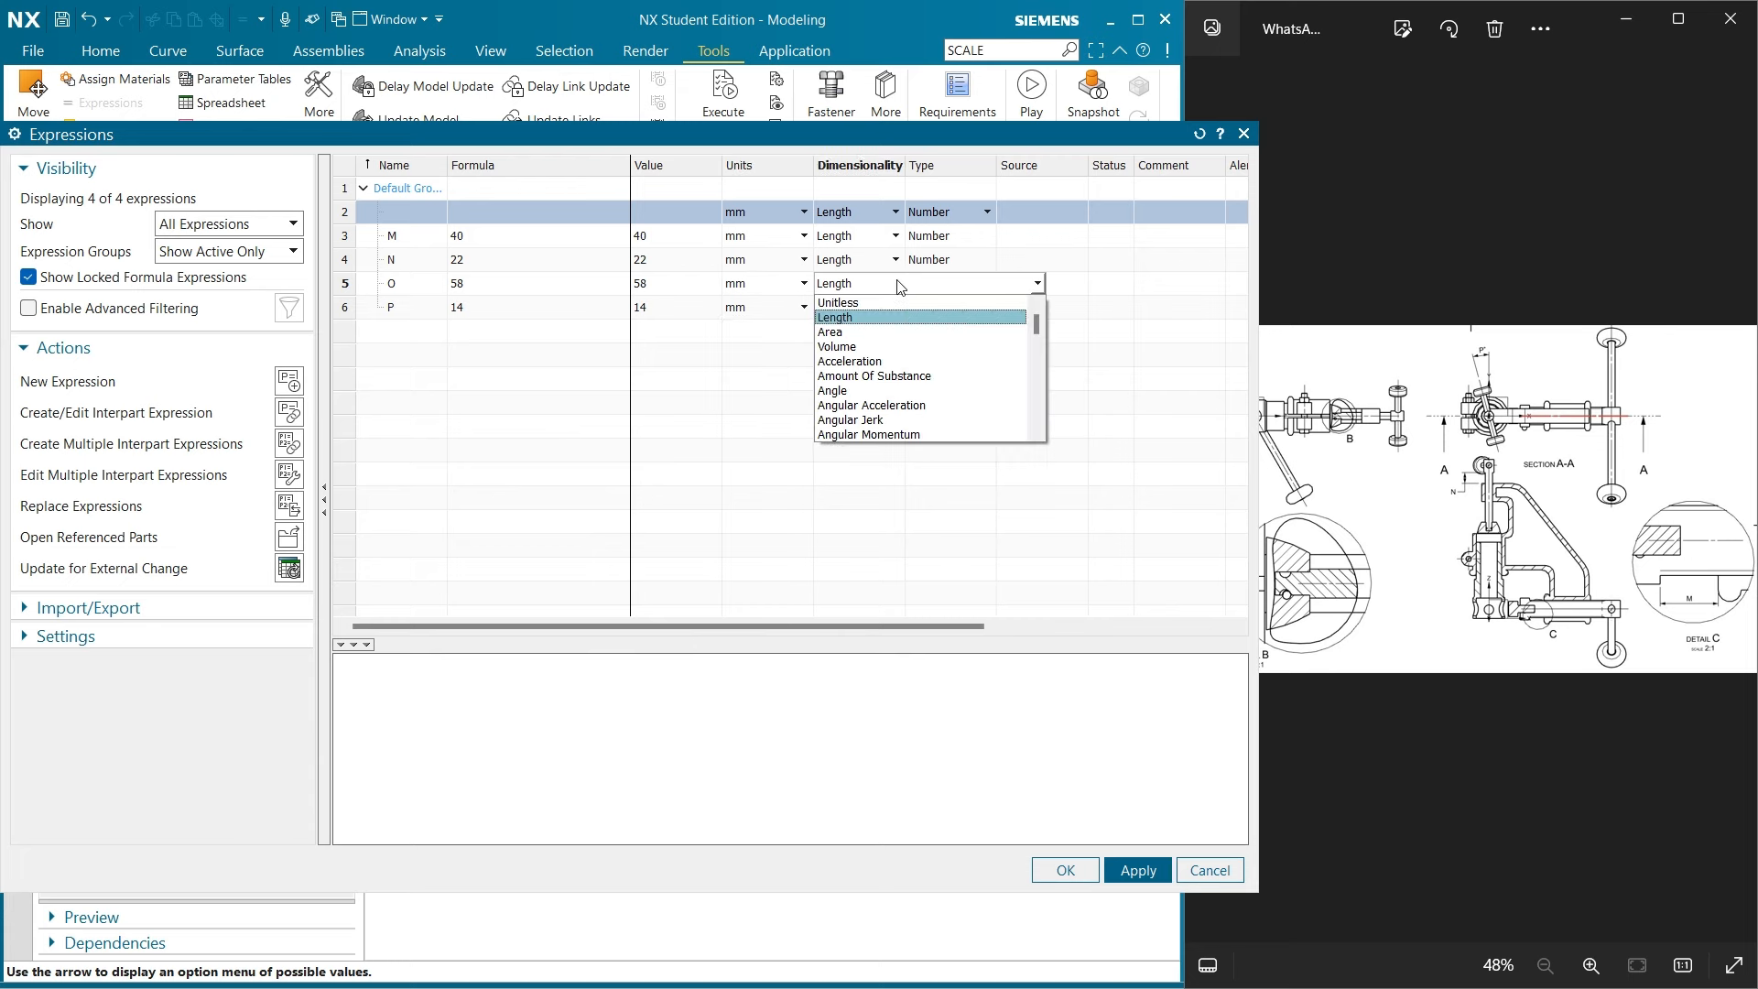
left_click(846, 390)
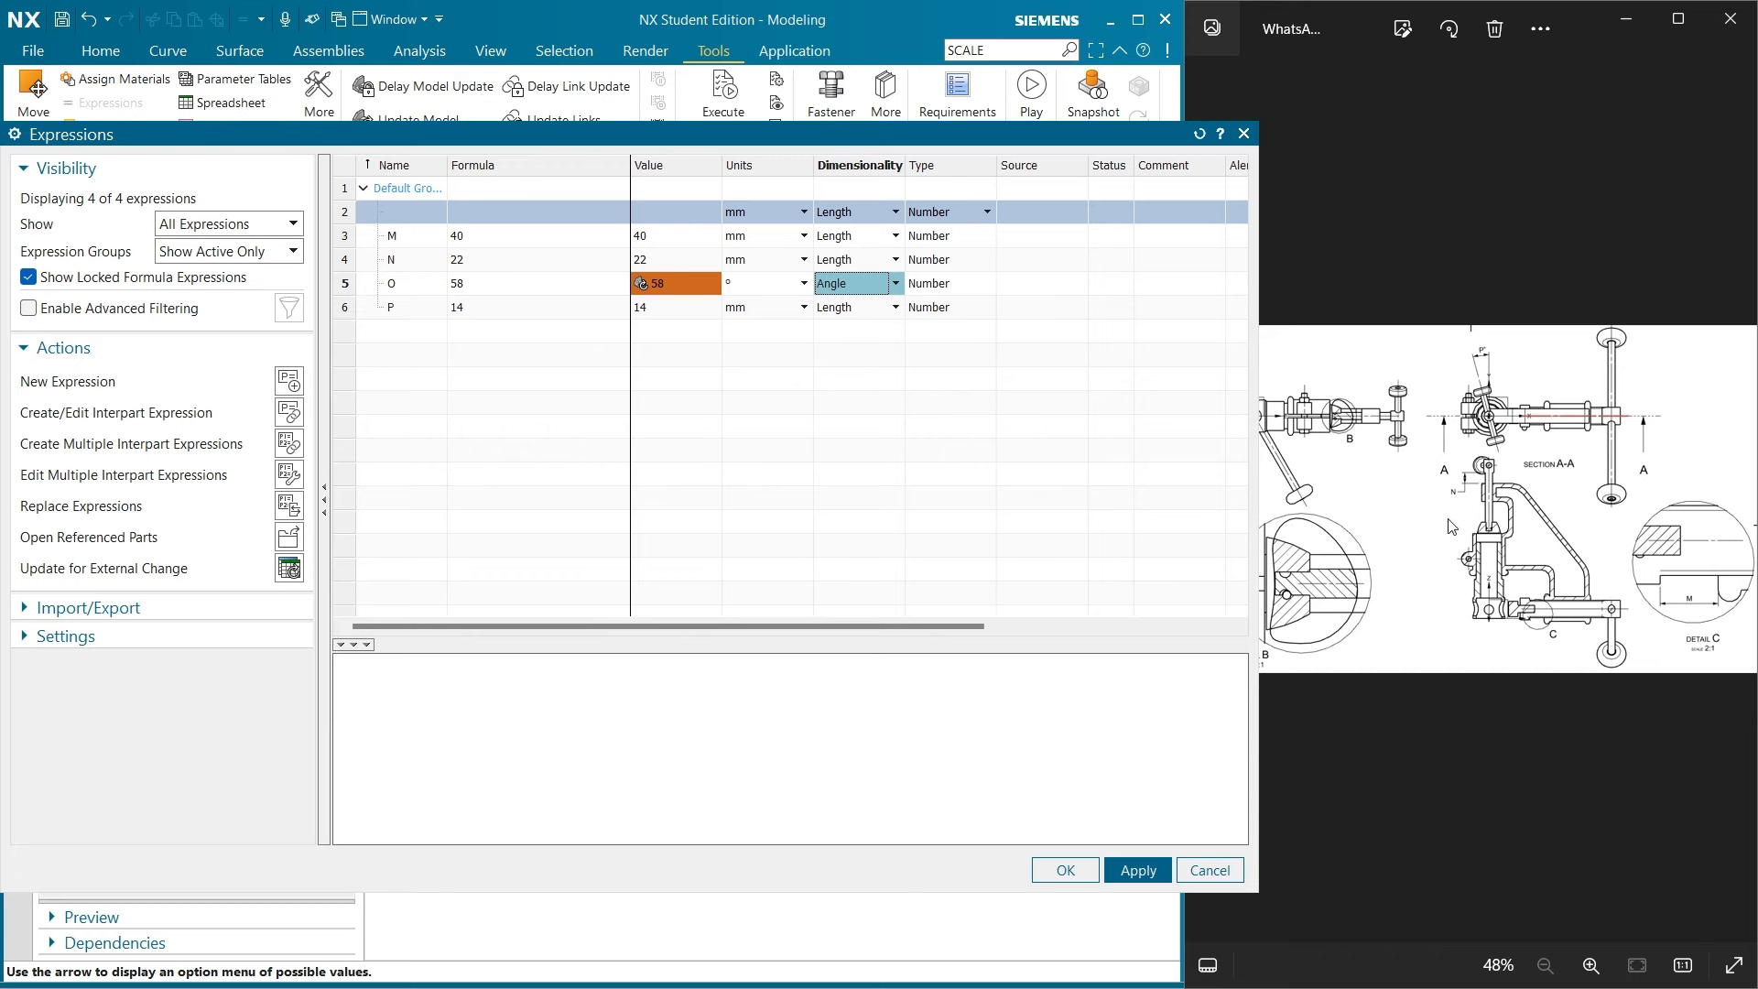
left_click(898, 310)
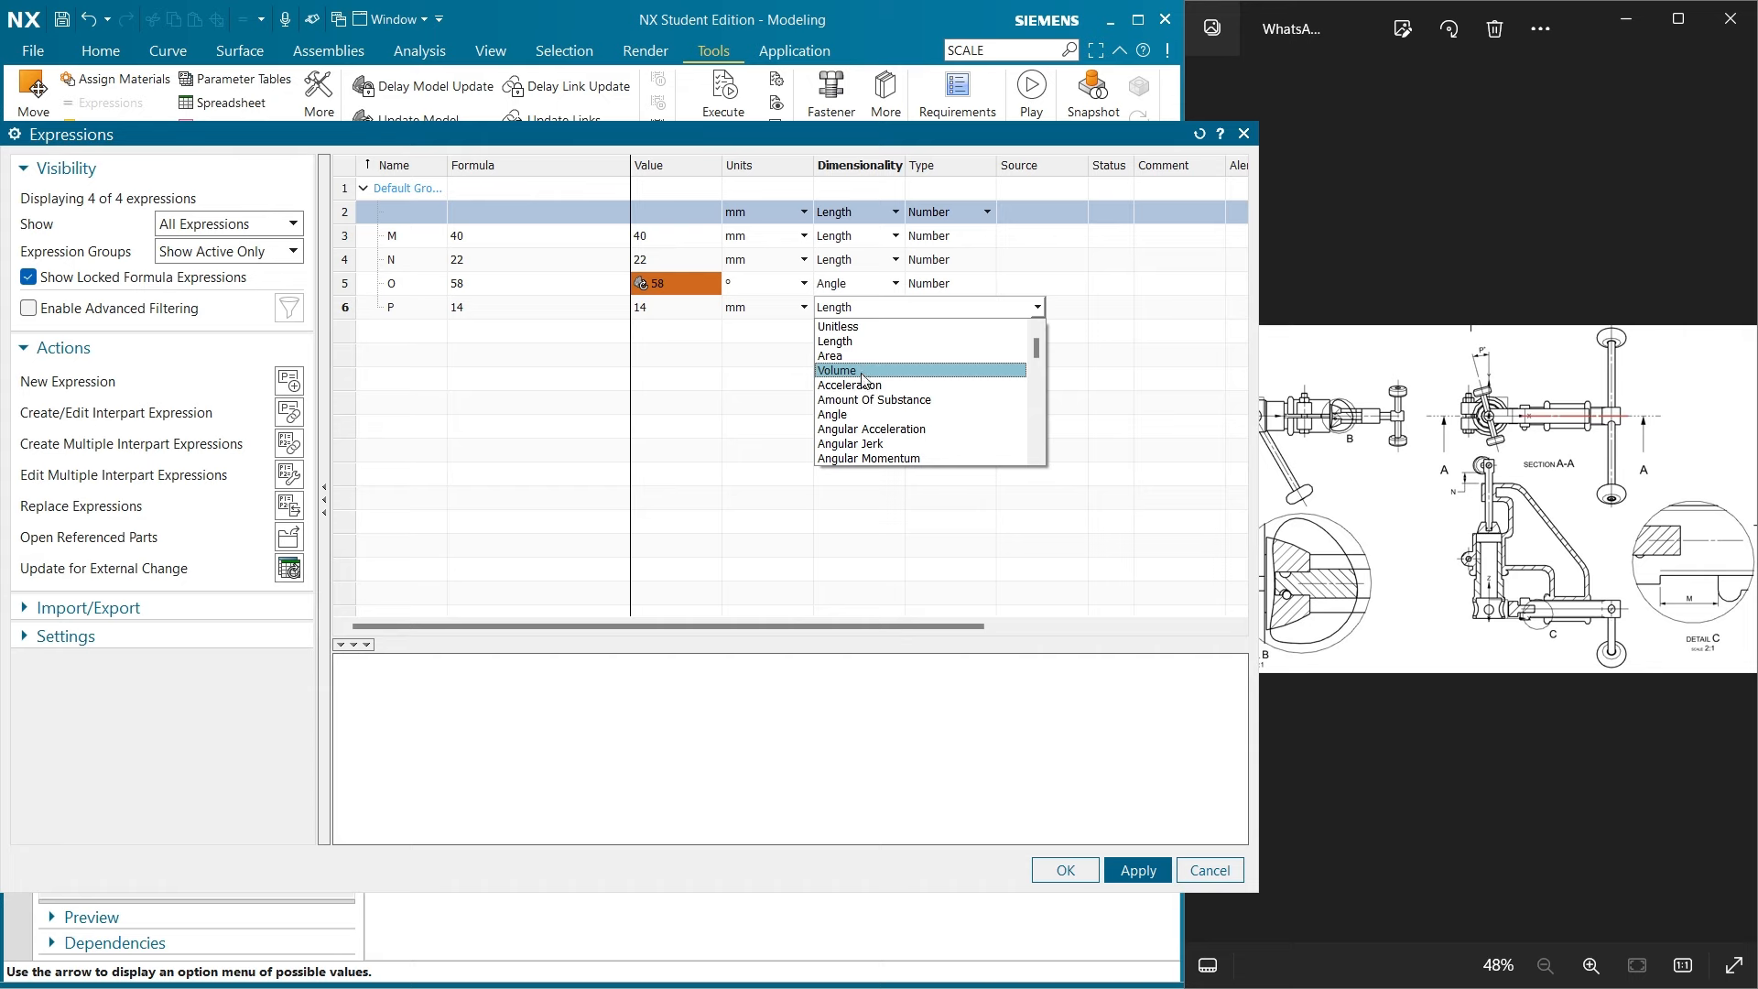
left_click(849, 414)
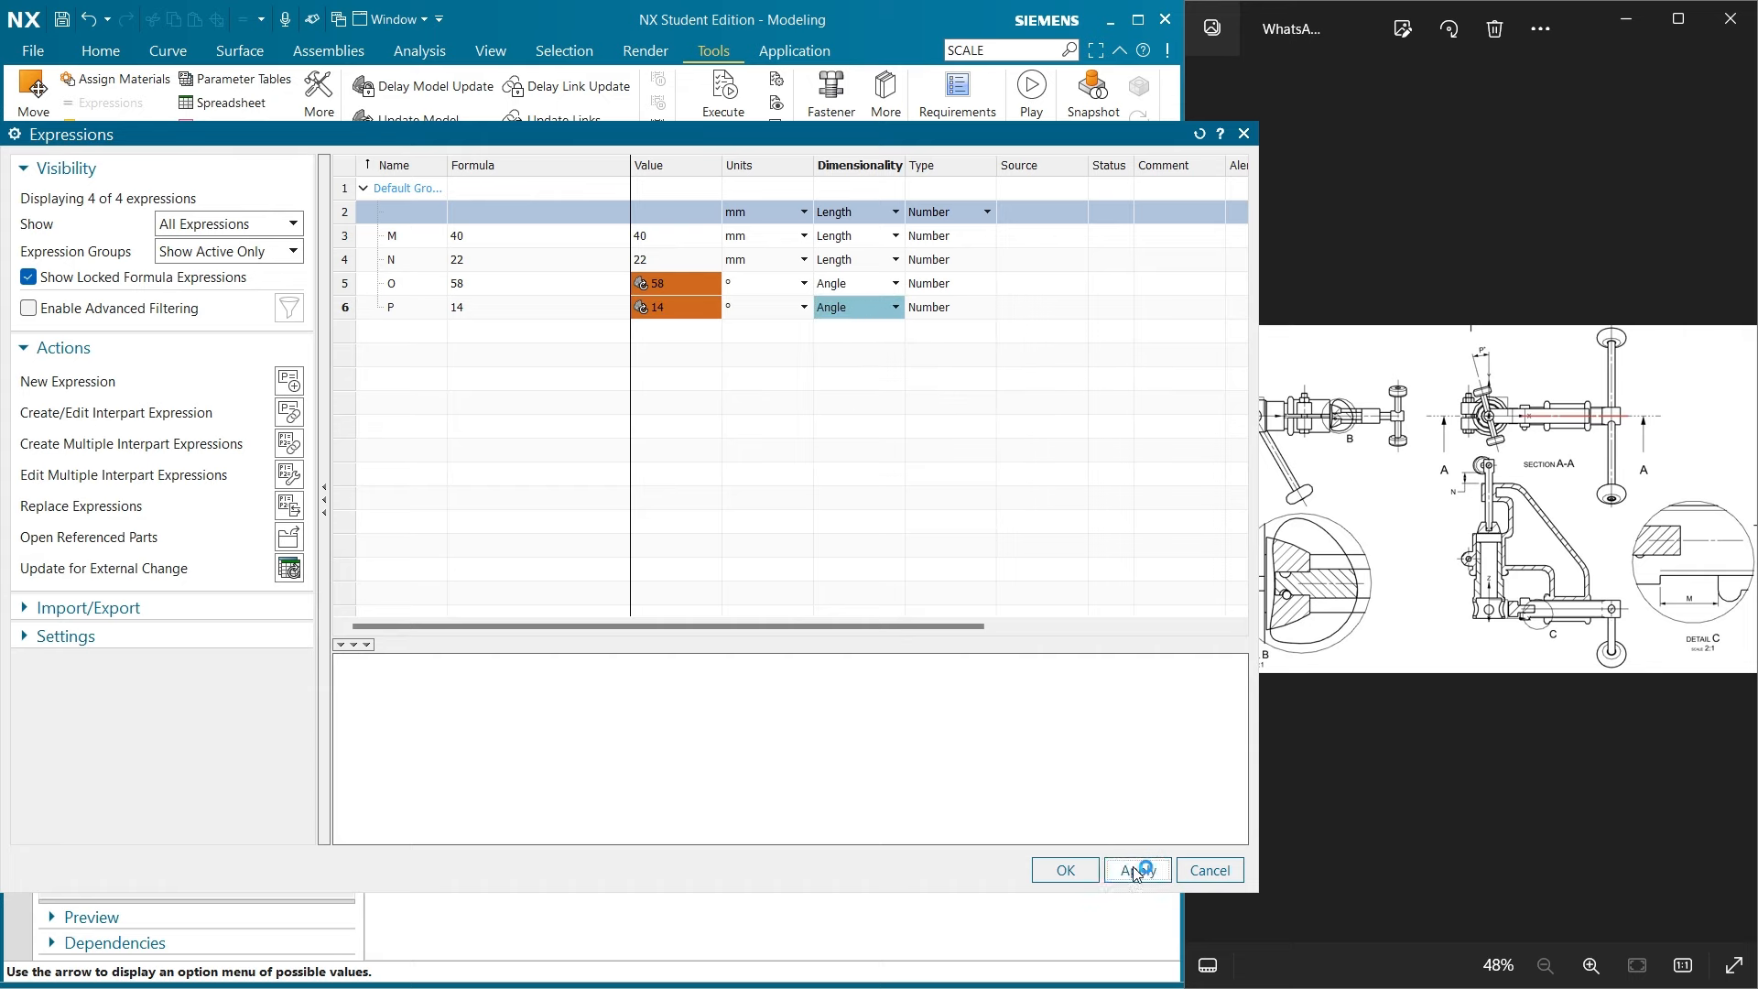
left_click(1136, 870)
left_click(1062, 871)
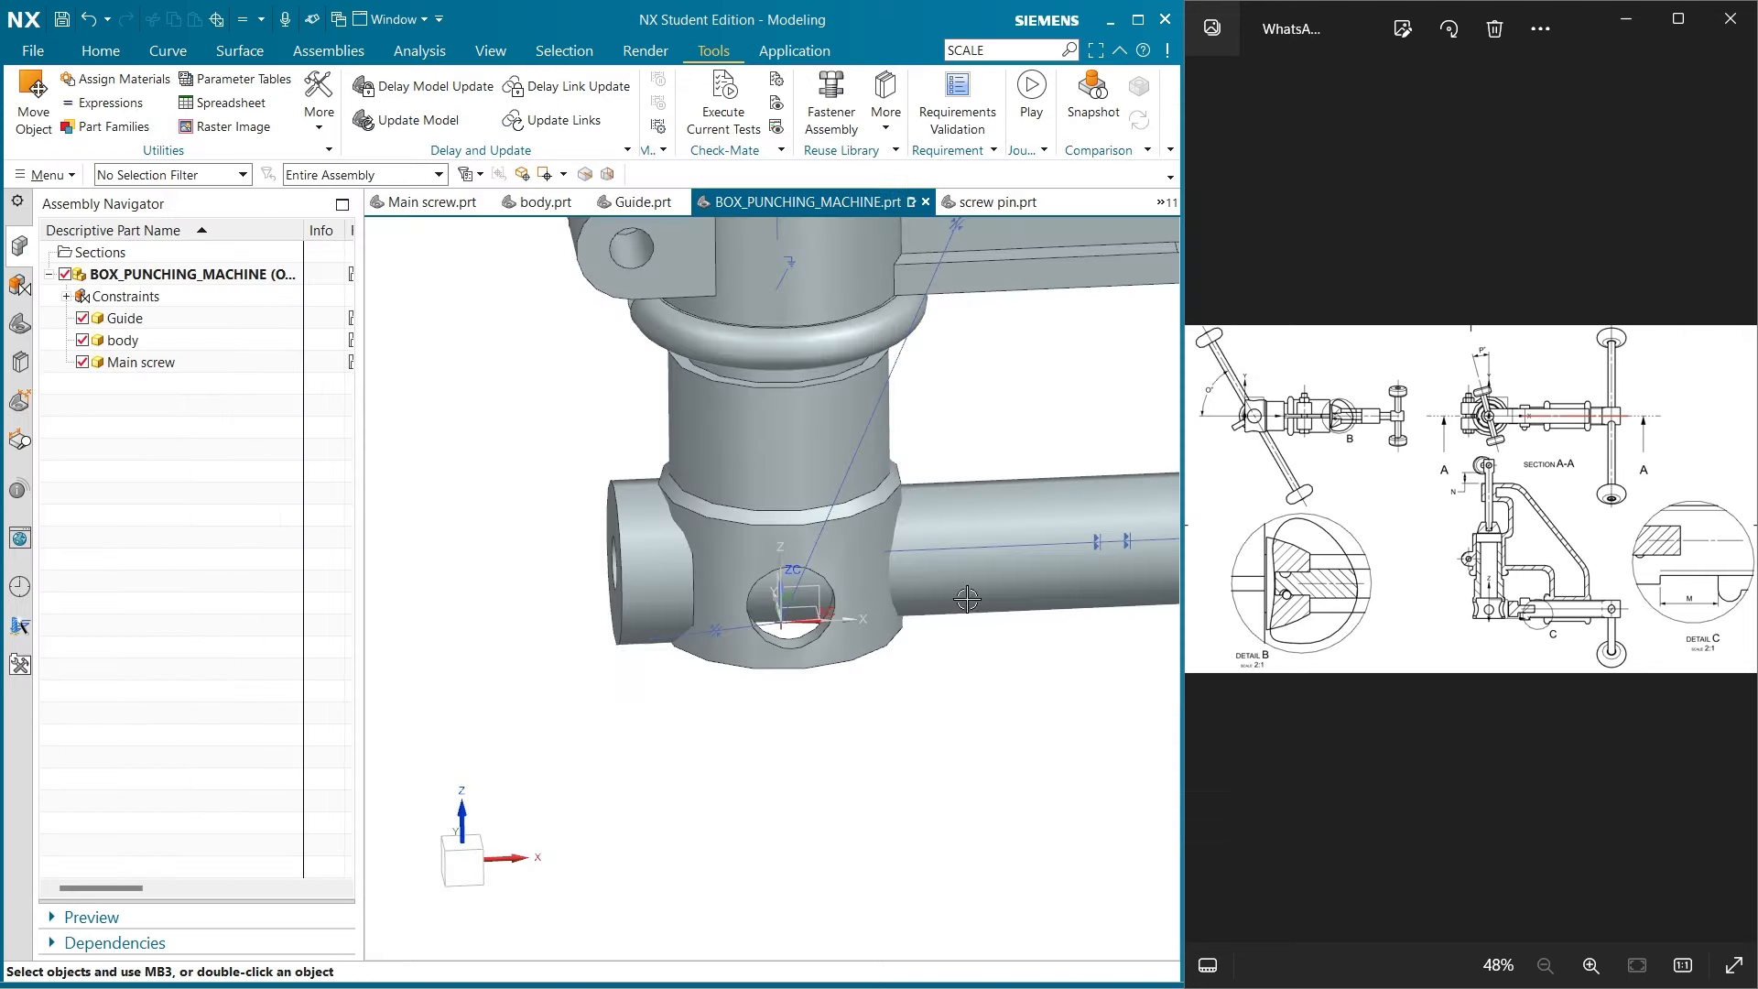
Hide the Guide and add a 40 mm distance constraint between the main screw's head shoulder face and the body's horizontal boss
left_click(83, 319)
scroll(885, 859, "up", 1)
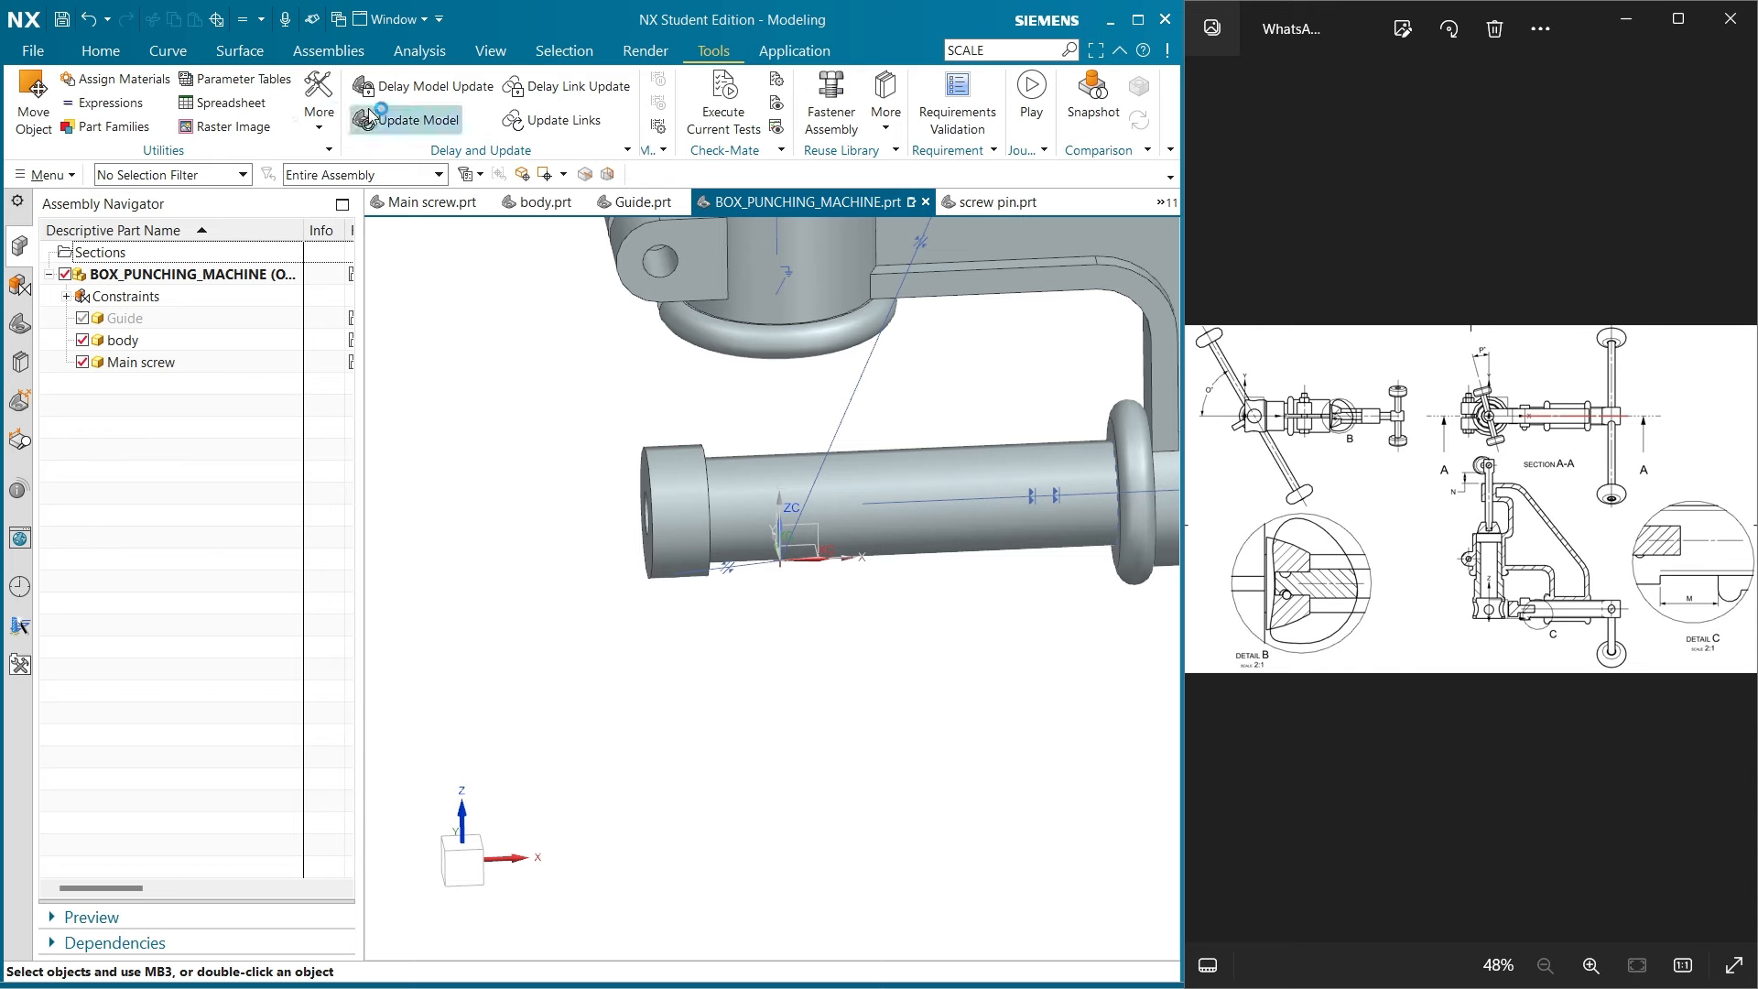
left_click(338, 54)
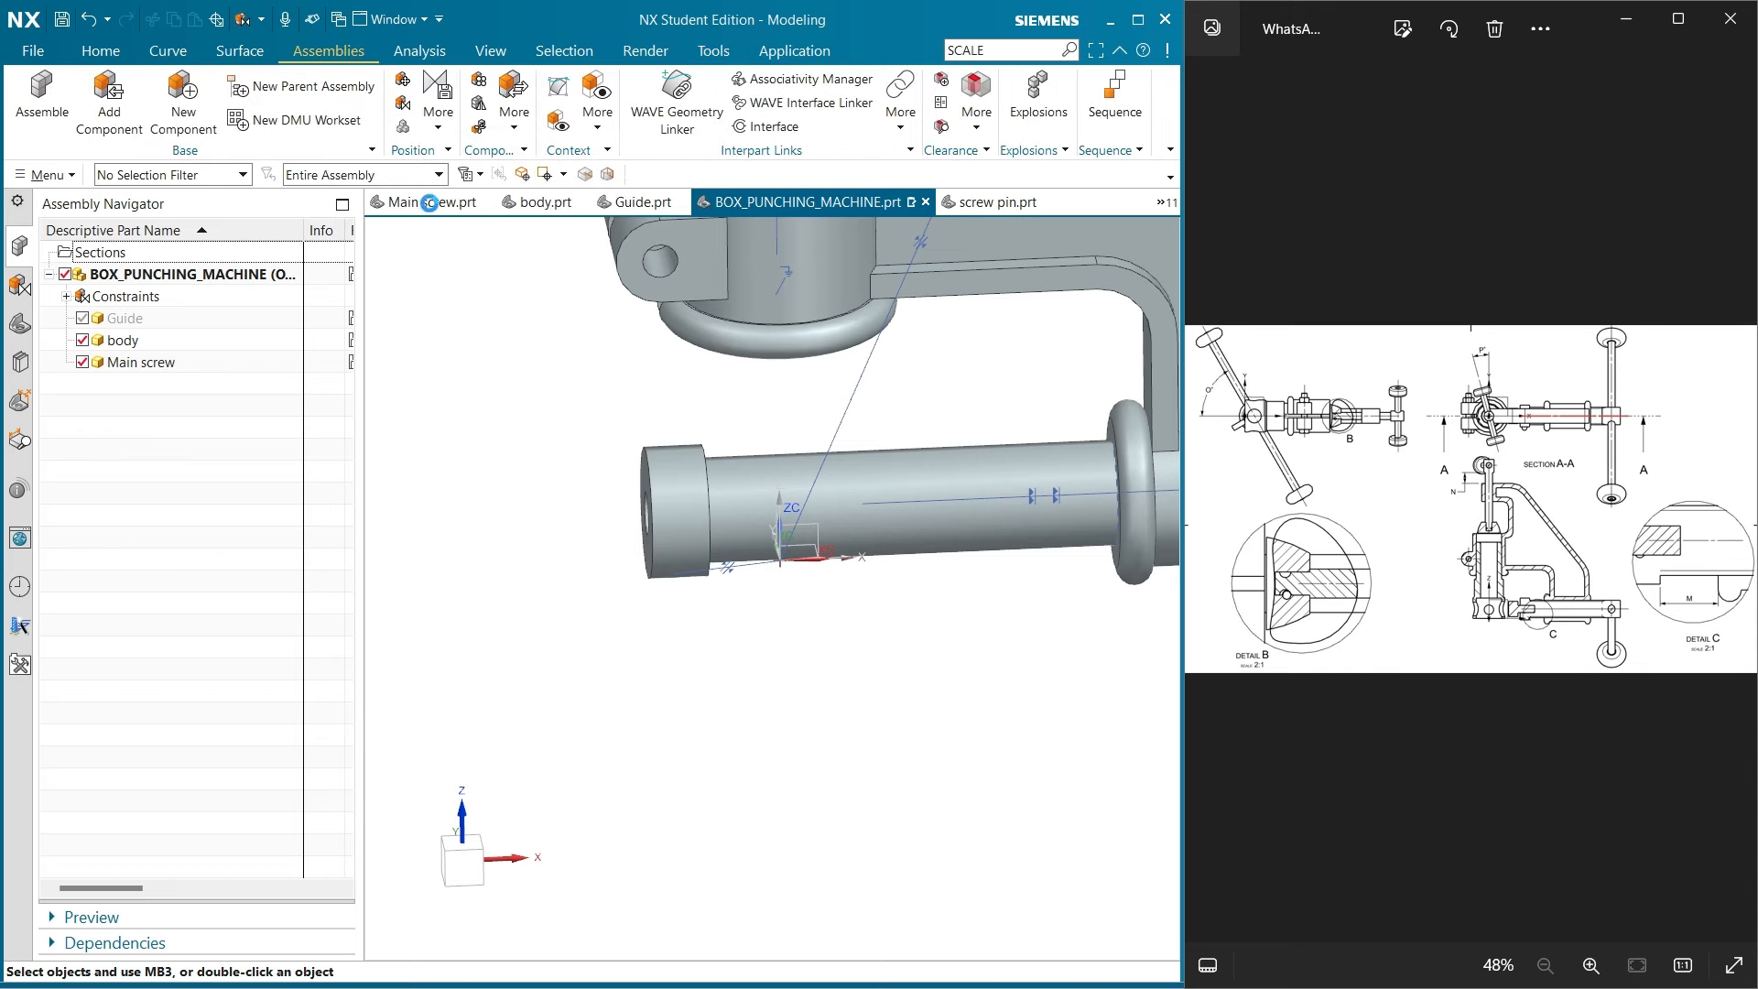
left_click(399, 109)
left_click(106, 233)
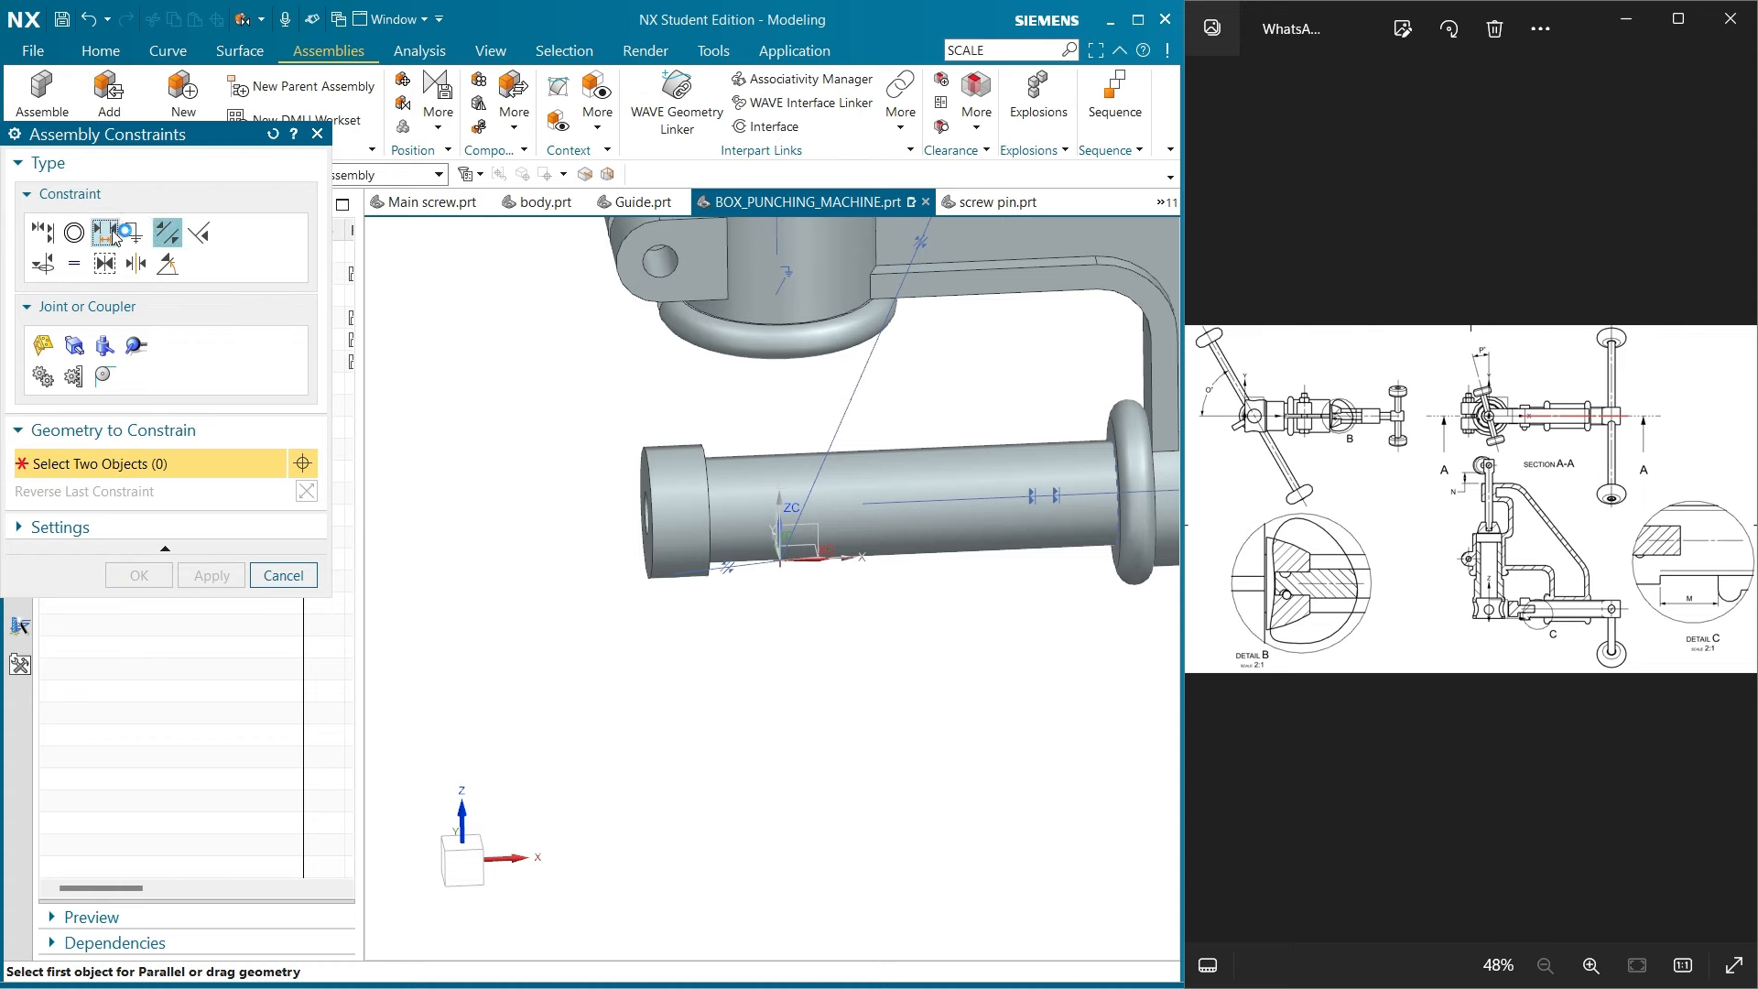
middle_click_drag(680, 655, 641, 663)
scroll(696, 622, "up", 3)
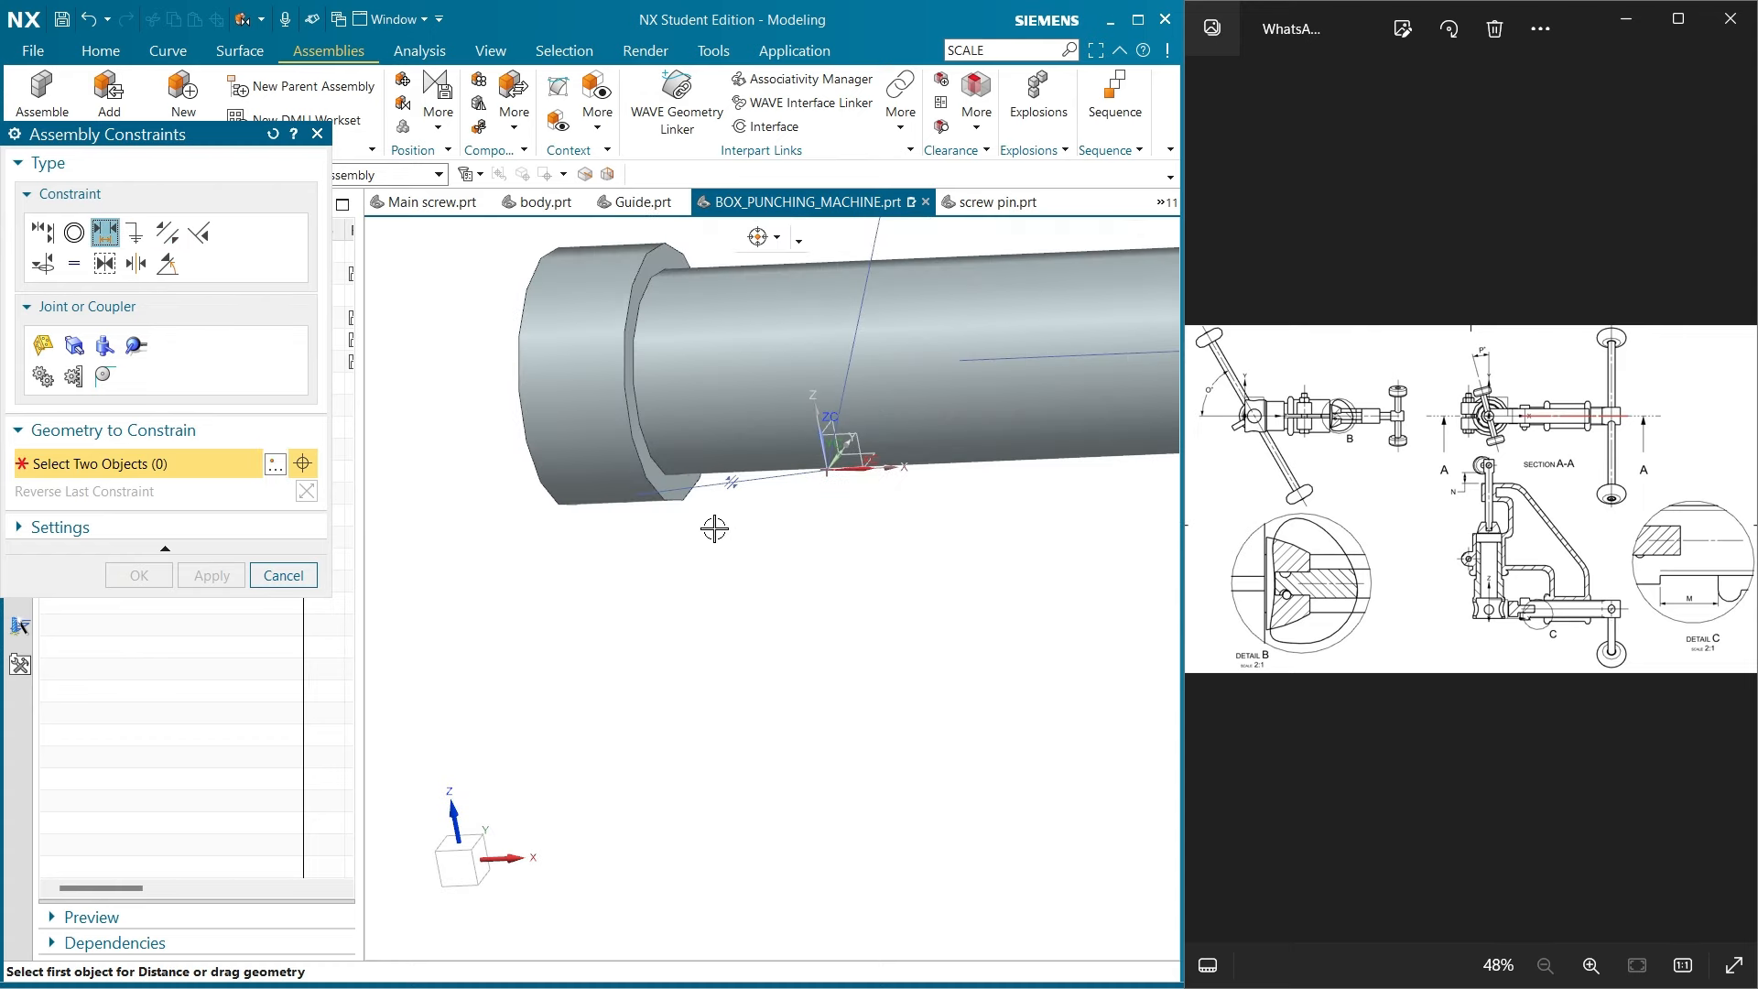
left_click(656, 477)
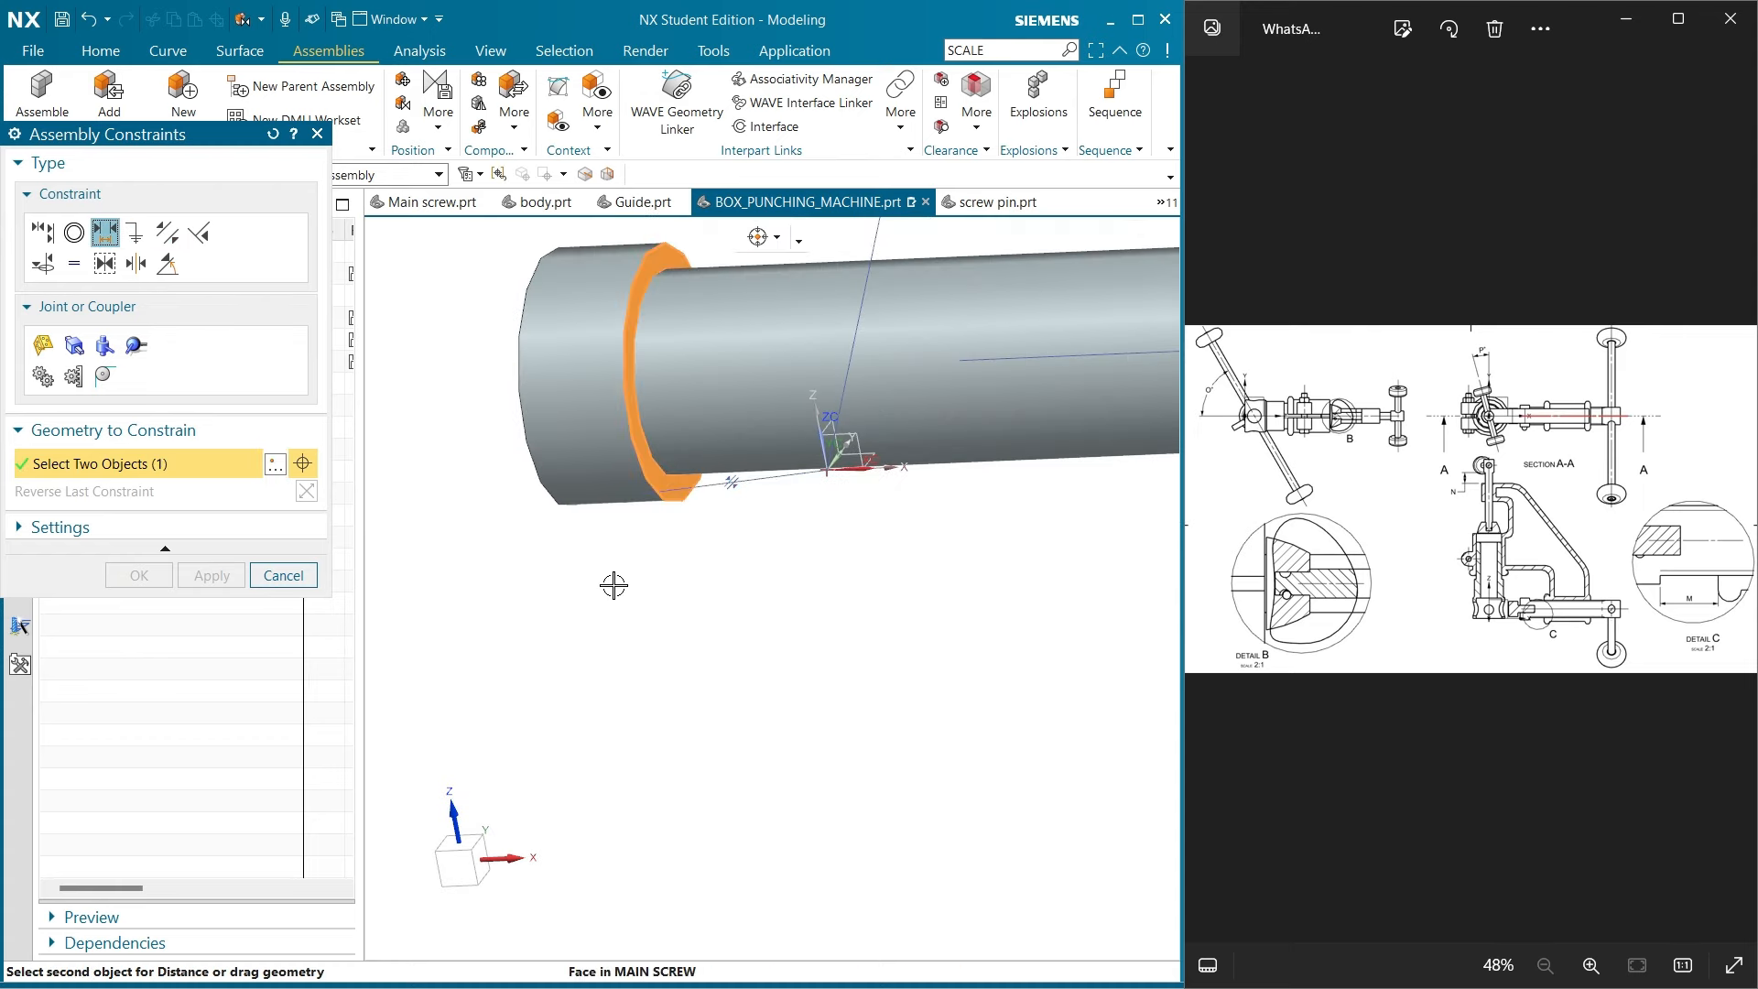
scroll(606, 658, "down", 1)
left_click(1049, 531)
type("40")
left_click(138, 632)
Show the Guide component again and view the assembly from the front
middle_click_drag(606, 658, 557, 653)
left_click(84, 318)
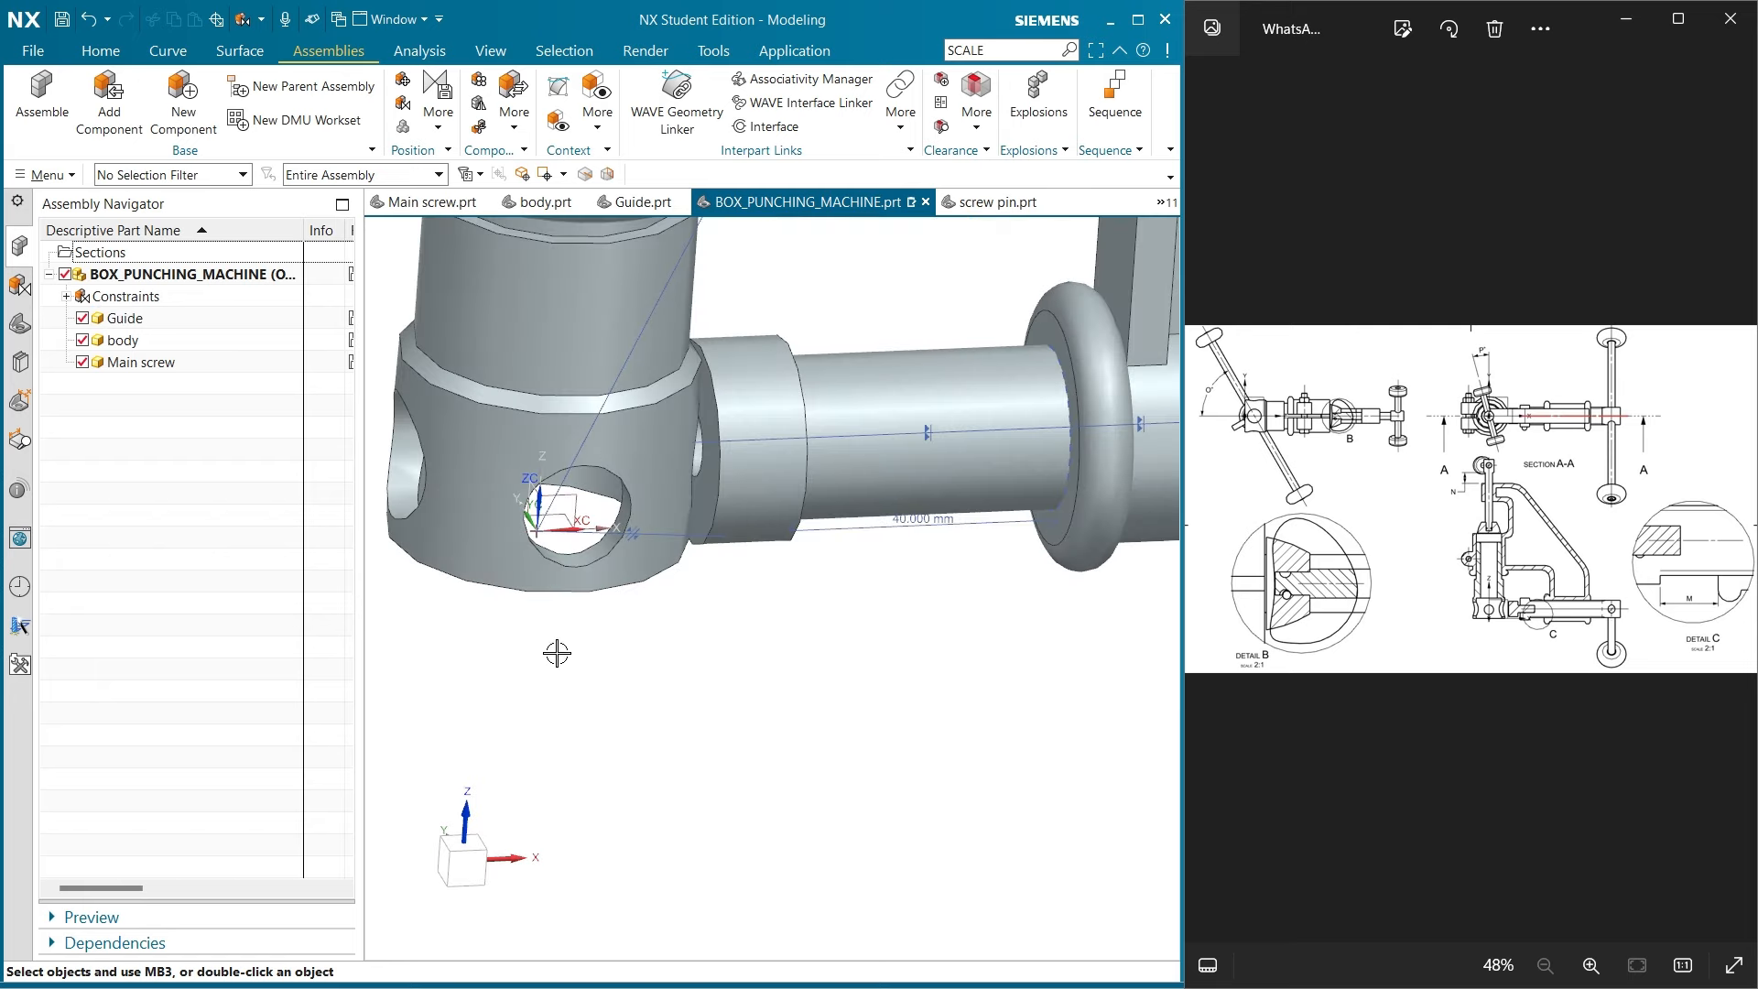
key("F8")
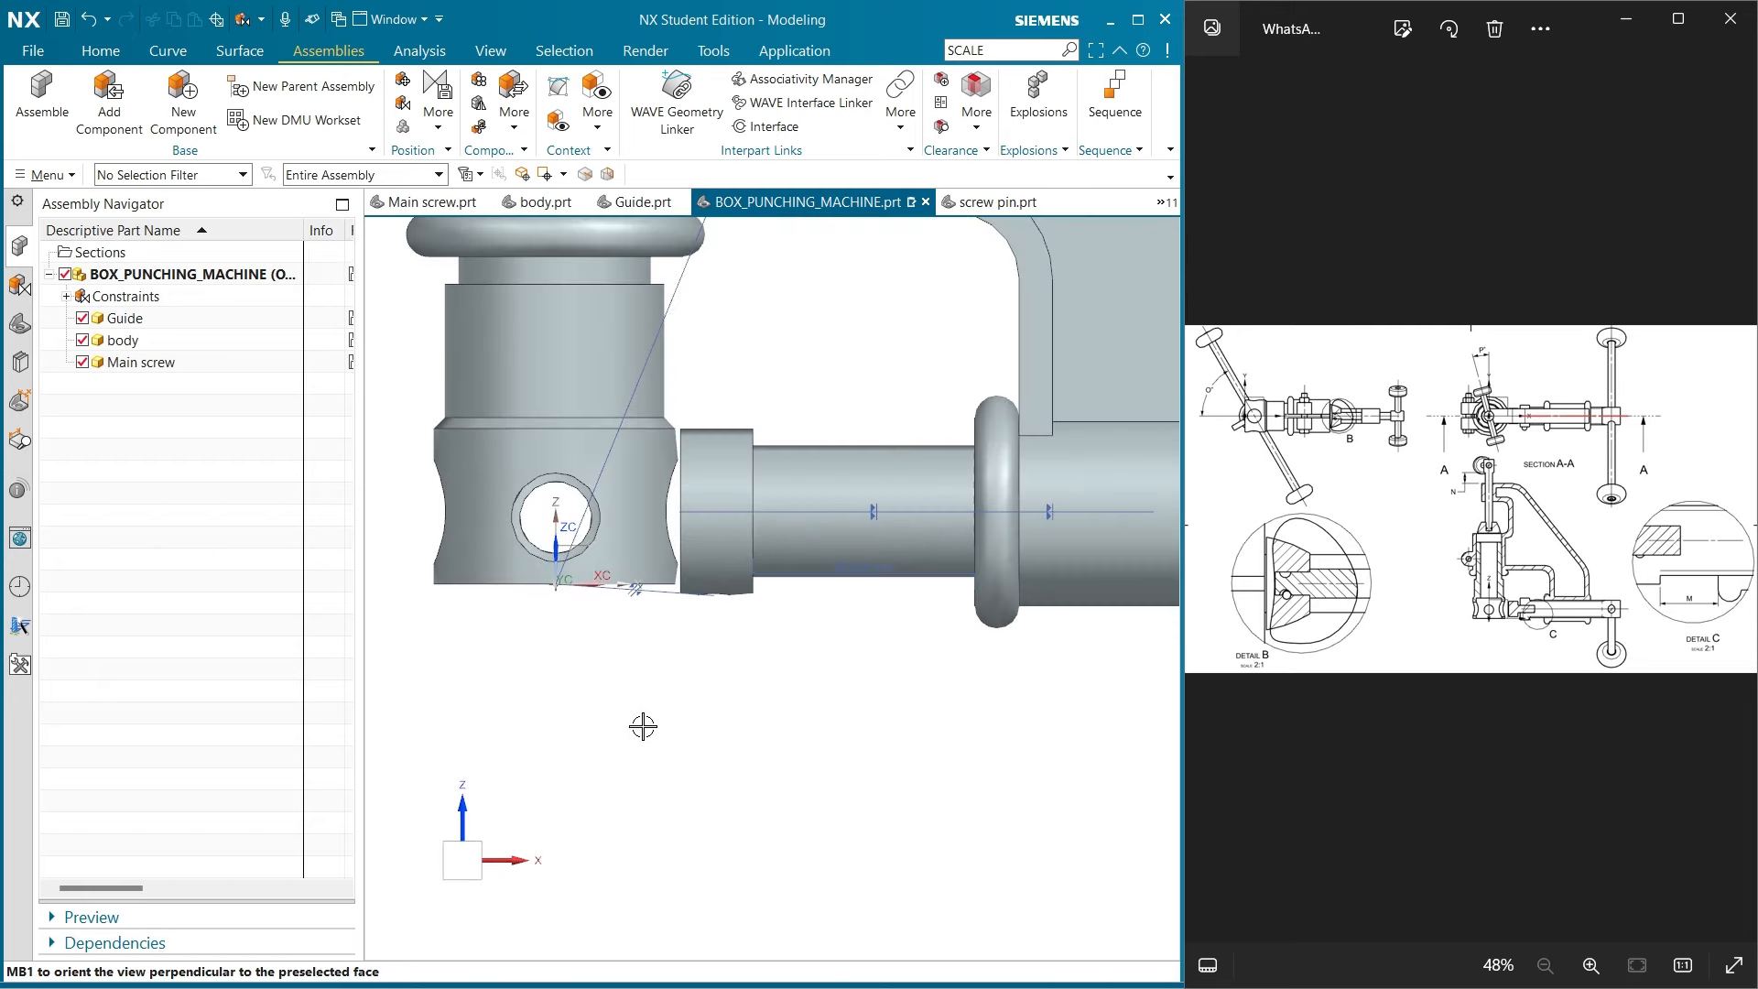
scroll(728, 683, "down", 5)
scroll(746, 667, "down", 1)
Check the exploded view and add one screw pin.prt component in the empty space below the assembly
left_click(1736, 499)
scroll(1328, 595, "up", 4)
left_click(109, 103)
left_click(81, 498)
left_click(732, 652)
left_click(211, 966)
scroll(1697, 488, "down", 2)
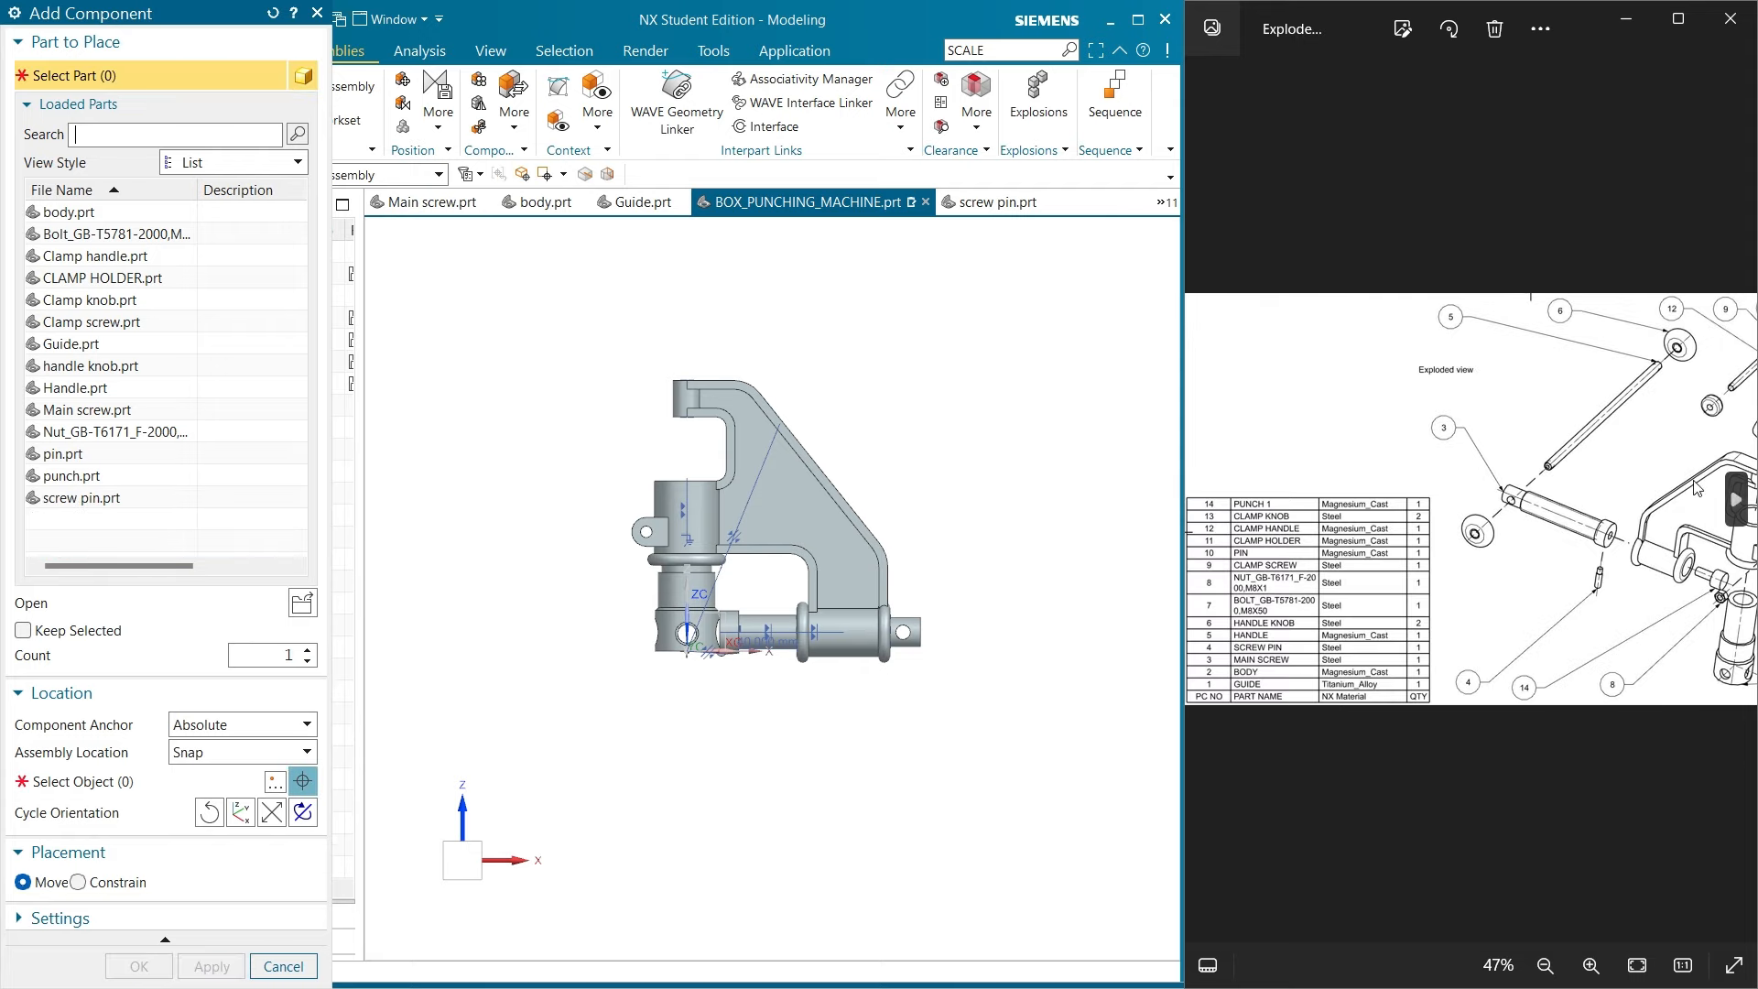
left_click(1736, 499)
scroll(1495, 730, "up", 3)
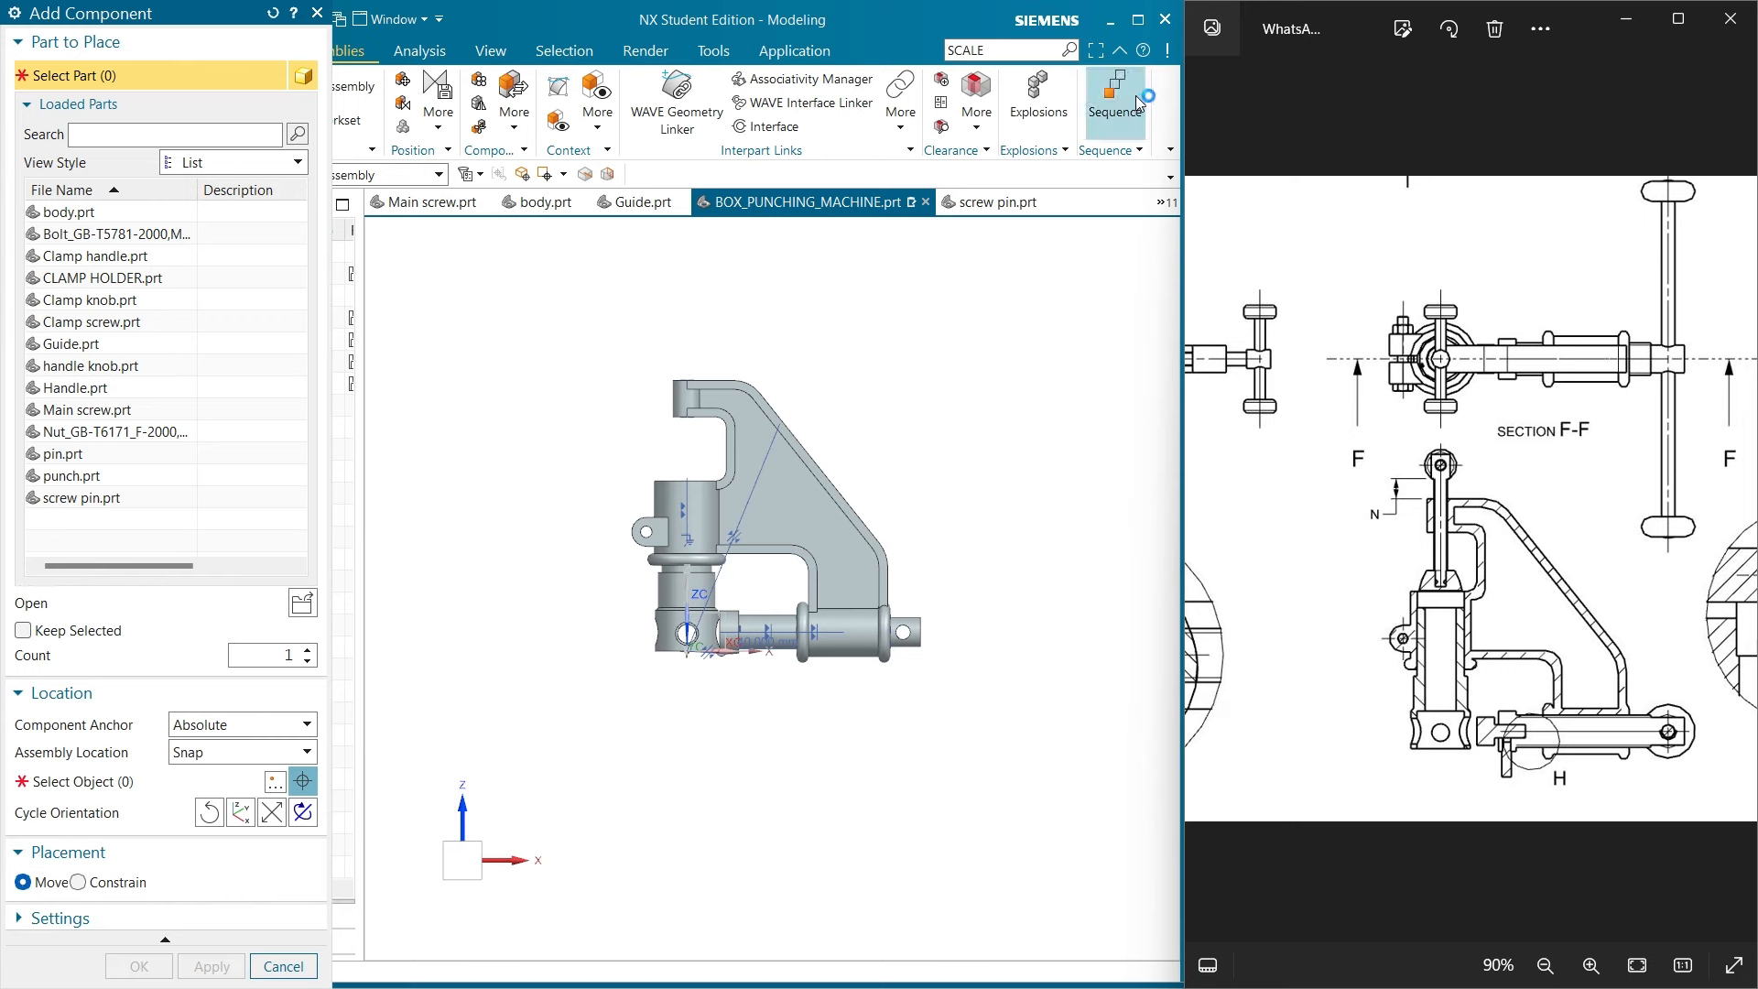
left_click(1138, 20)
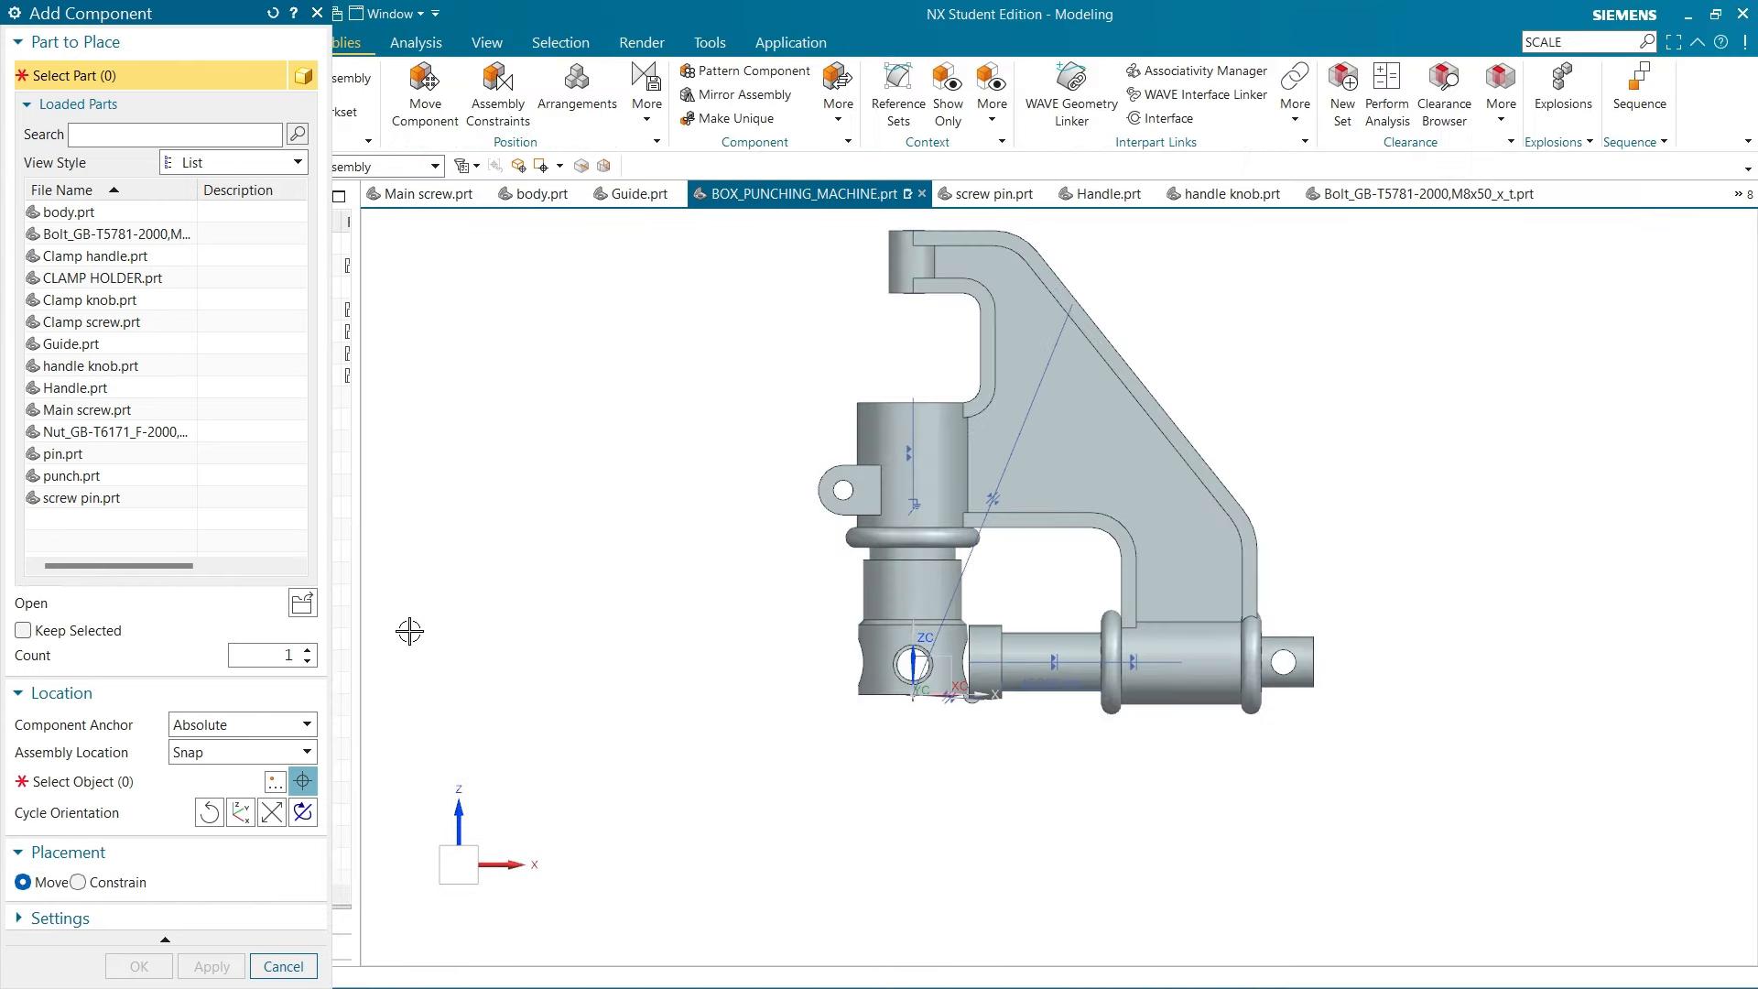
left_click(284, 966)
Begin a Touch/Align constraint with Align orientation, picking the screw pin's centerline to match the small hole in the main screw's head
middle_click_drag(884, 834, 920, 792)
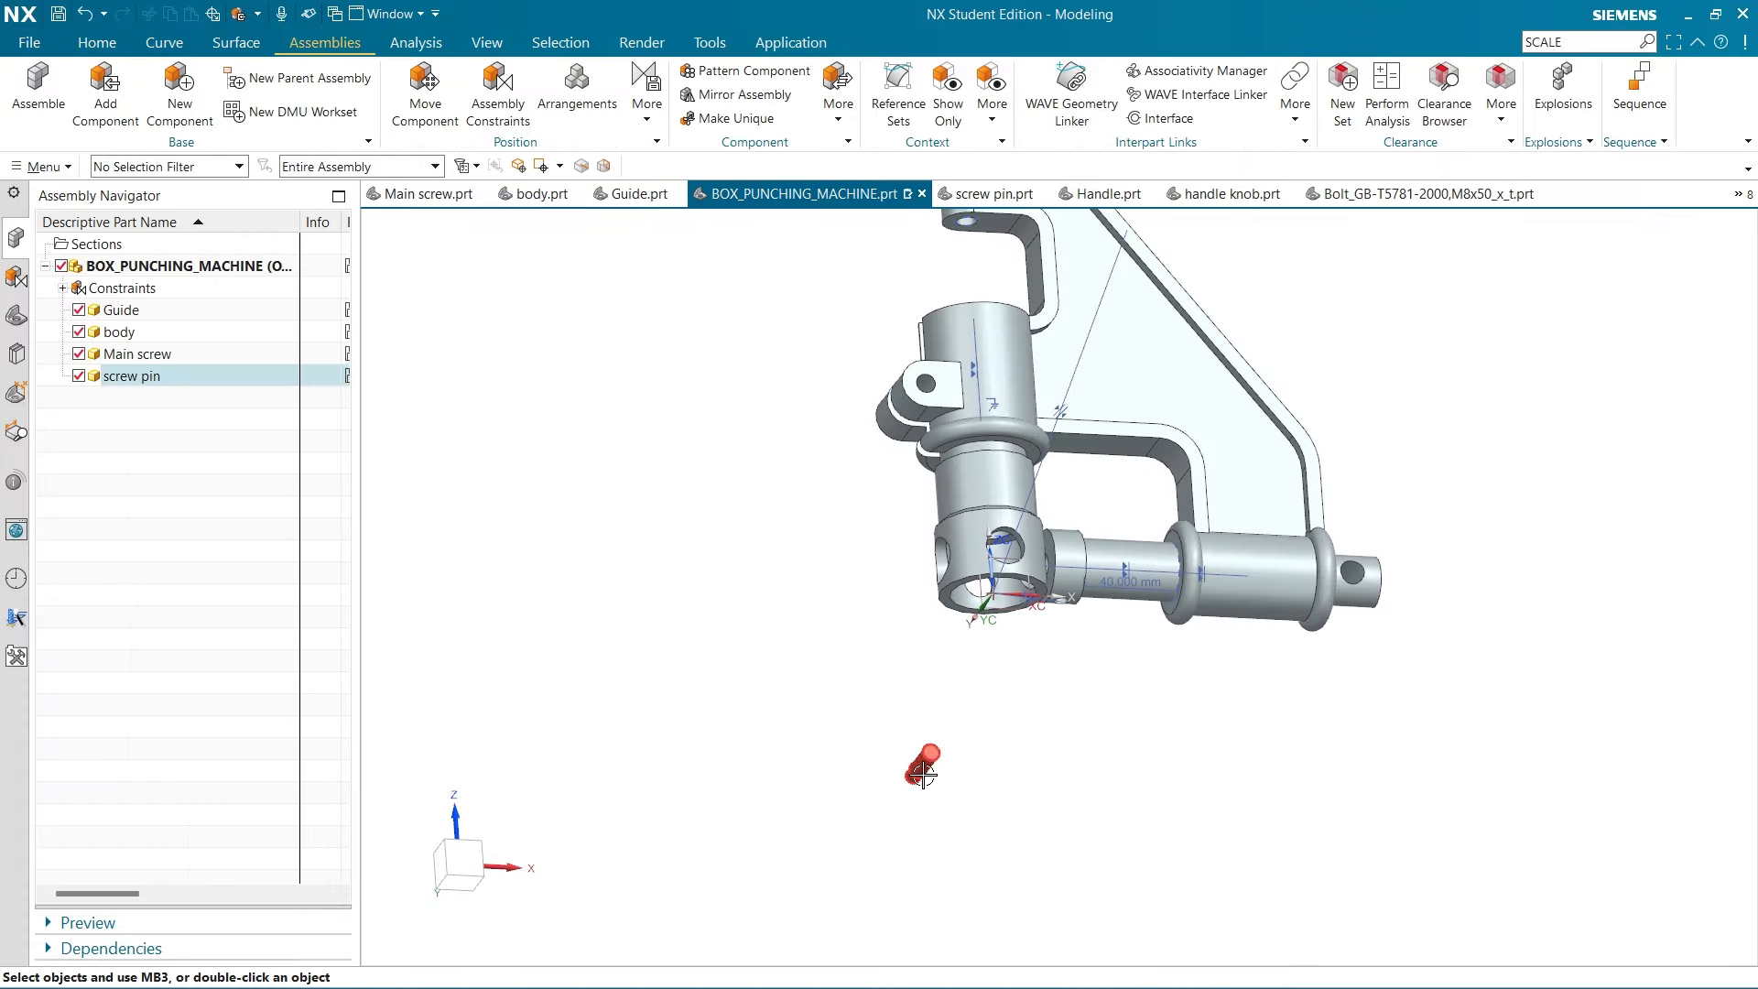
left_click(498, 91)
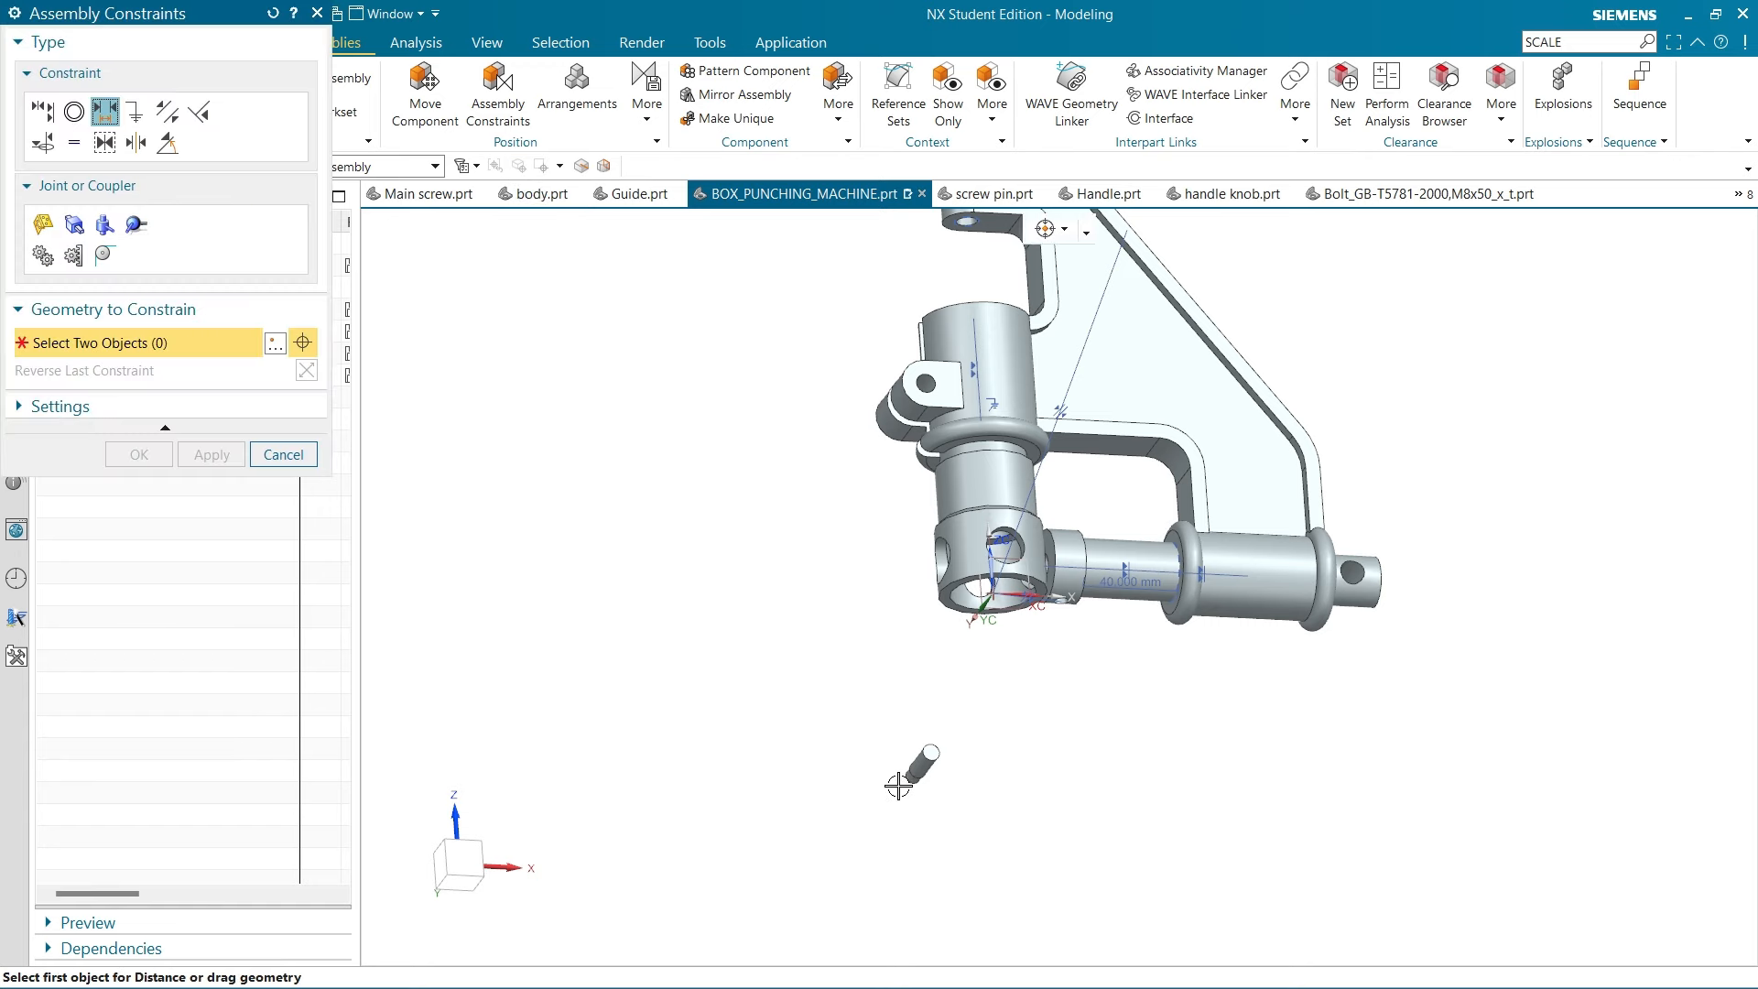
scroll(895, 783, "up", 4)
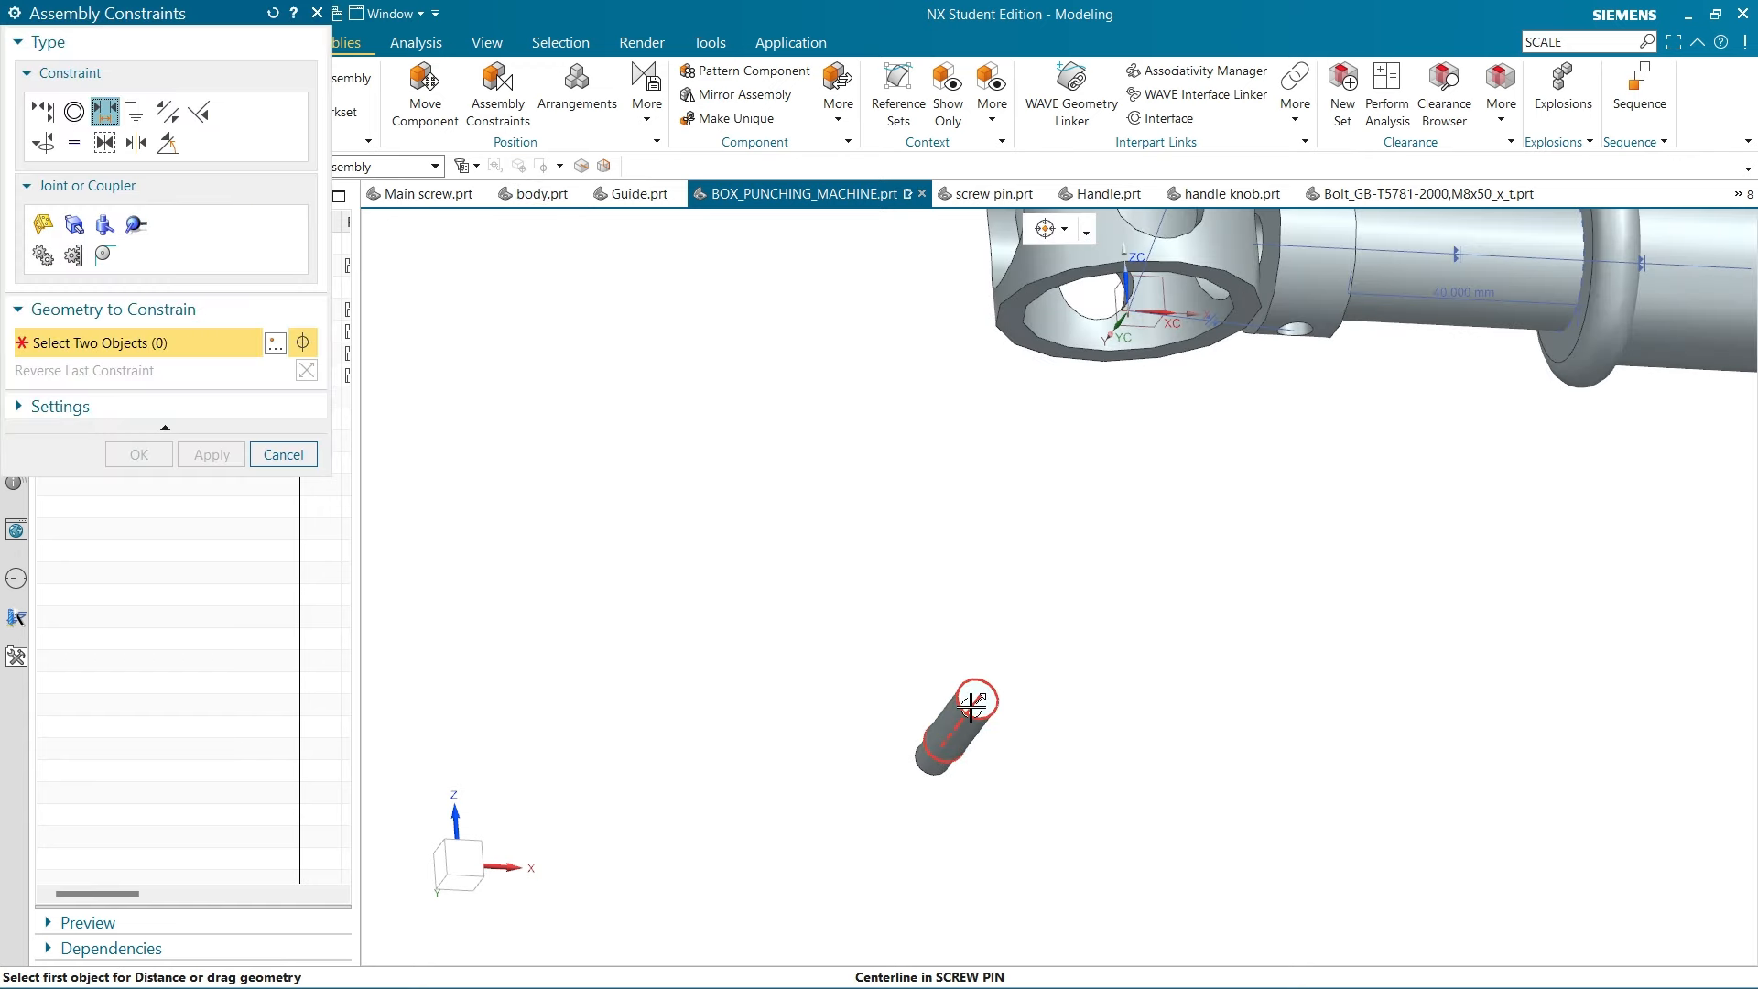
left_click(43, 112)
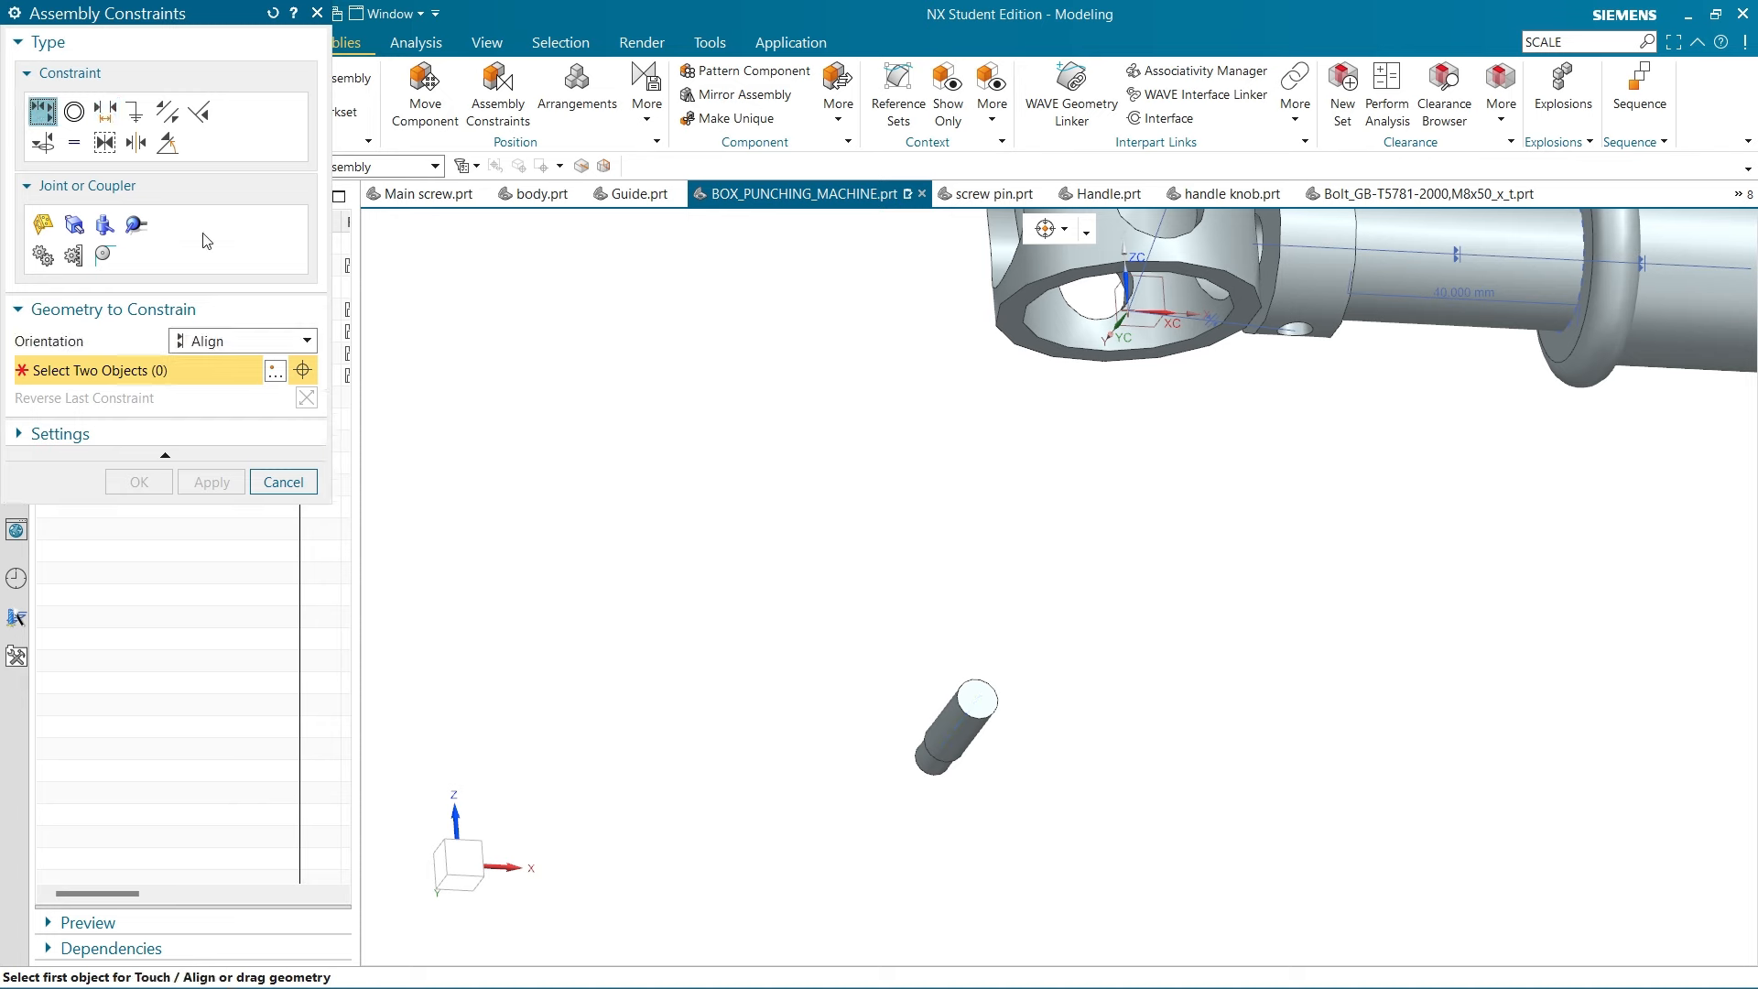
left_click(968, 709)
scroll(1023, 649, "down", 3)
scroll(1142, 491, "up", 2)
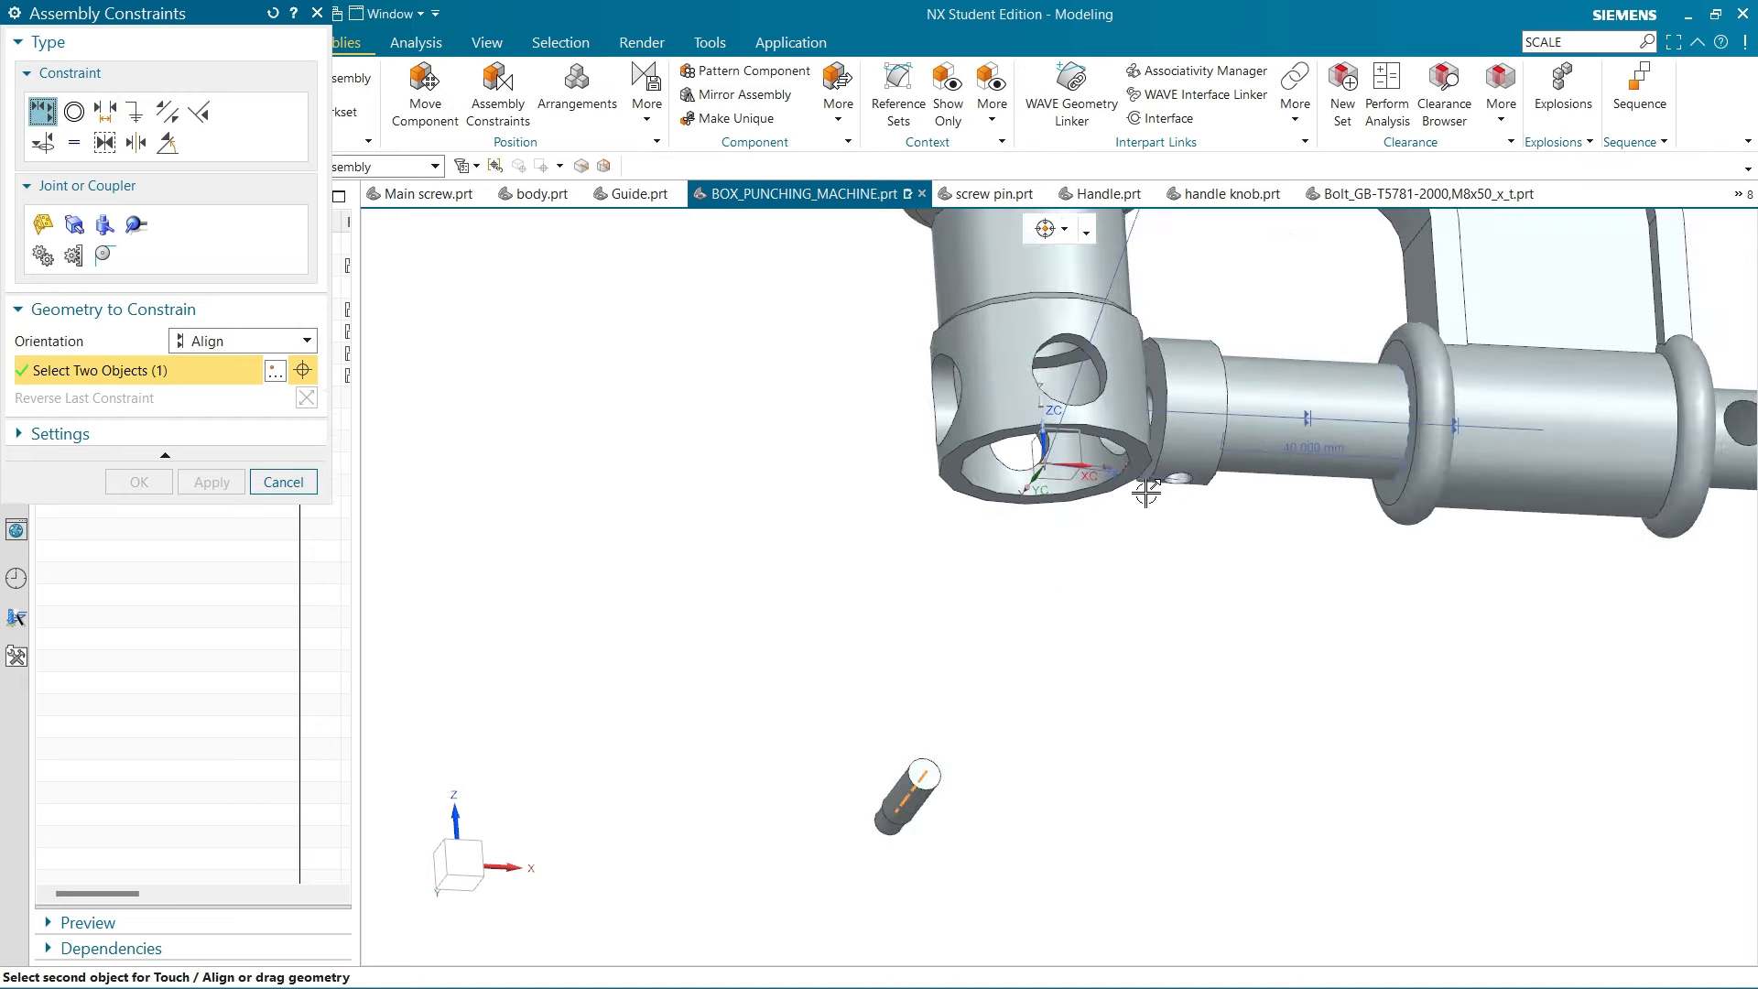
scroll(1147, 492, "up", 3)
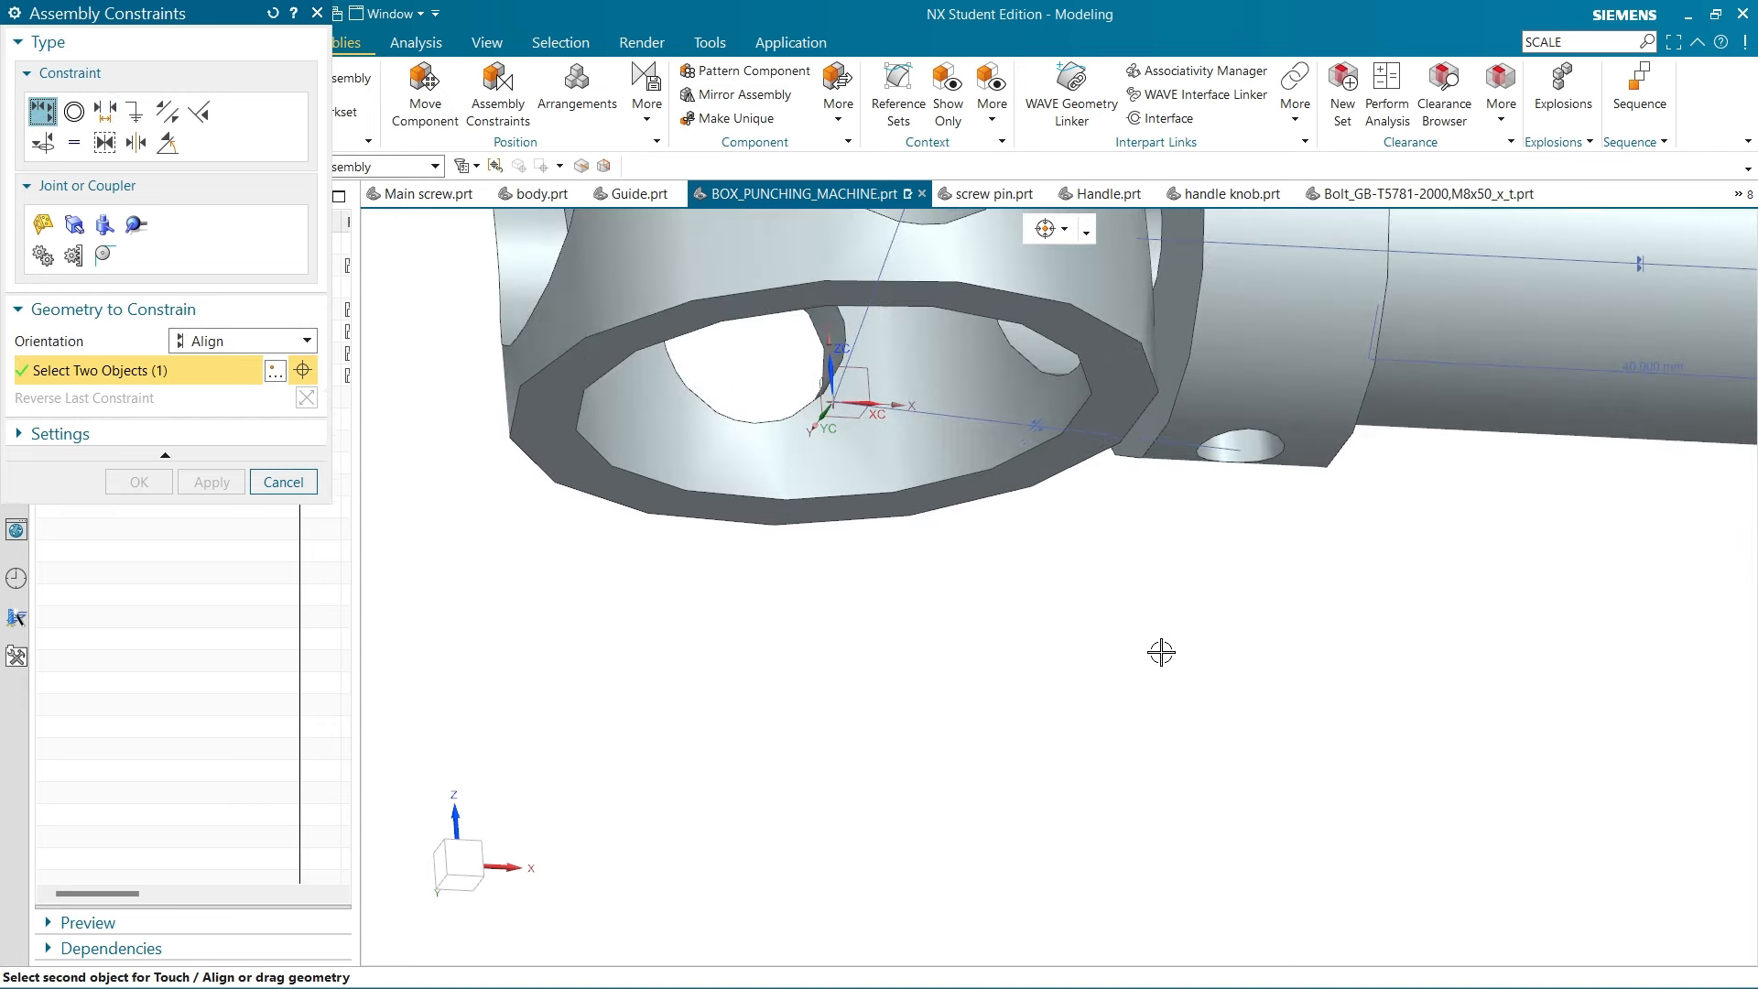
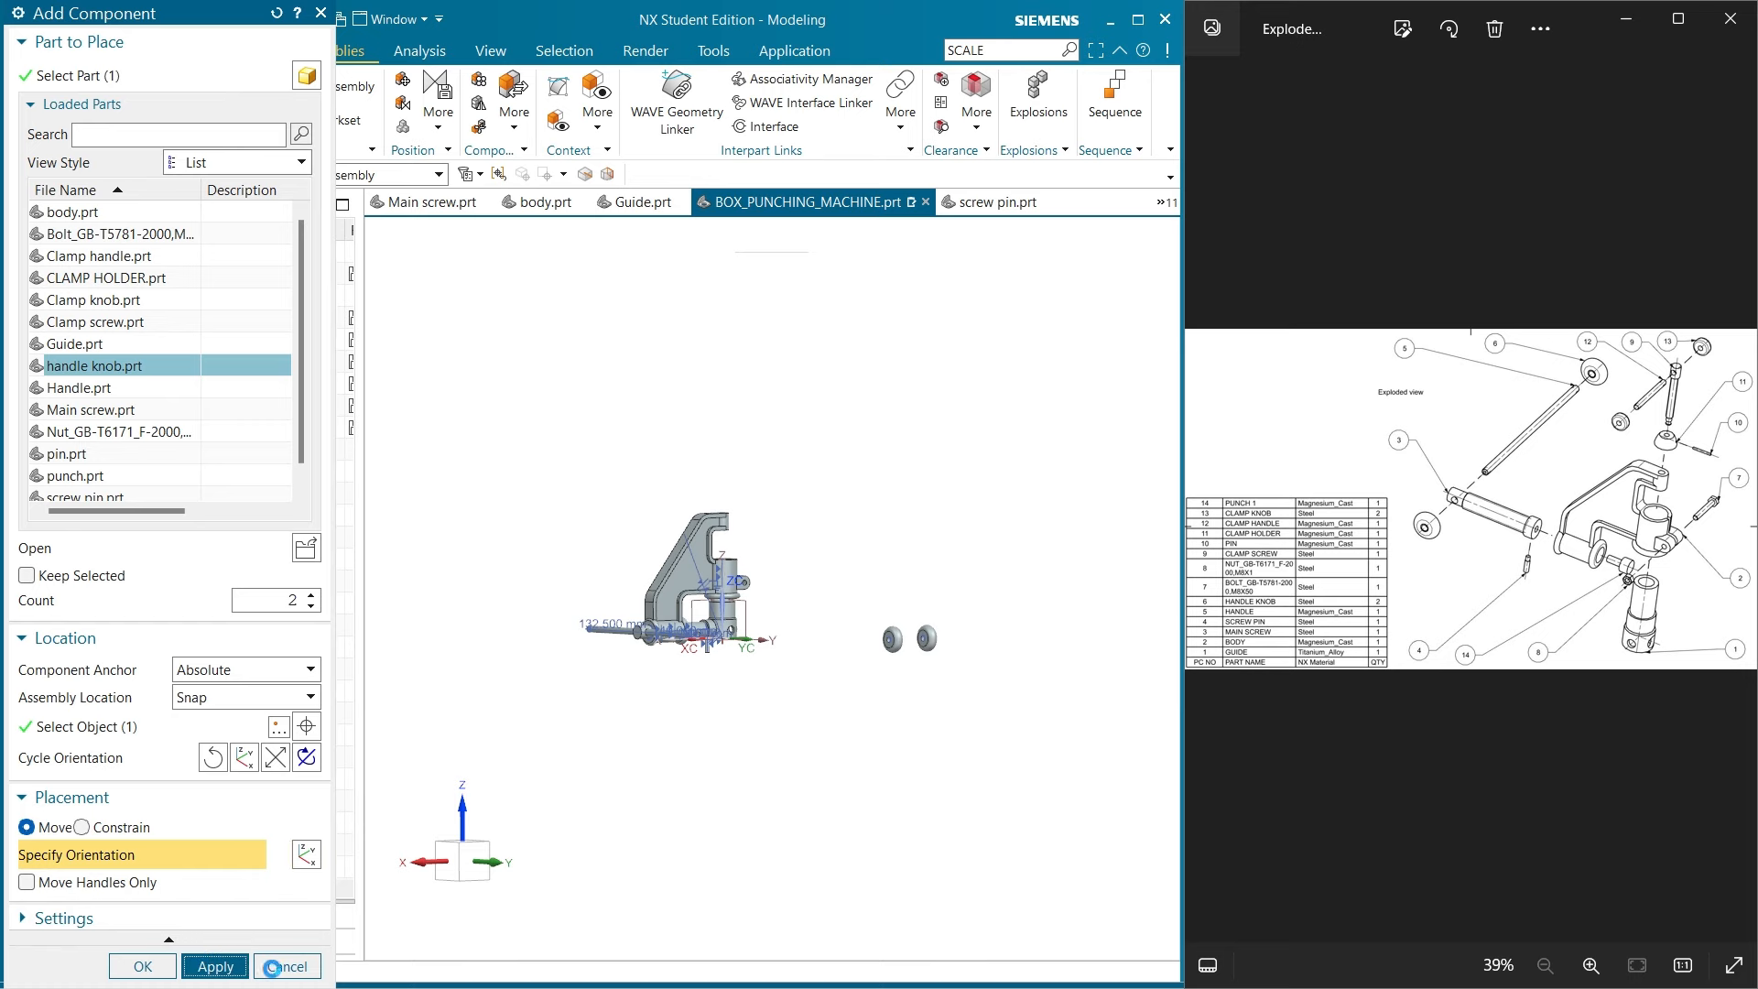
Close the component placement and make one handle knob's hole edge concentric with the handle's nearer end
left_click(286, 967)
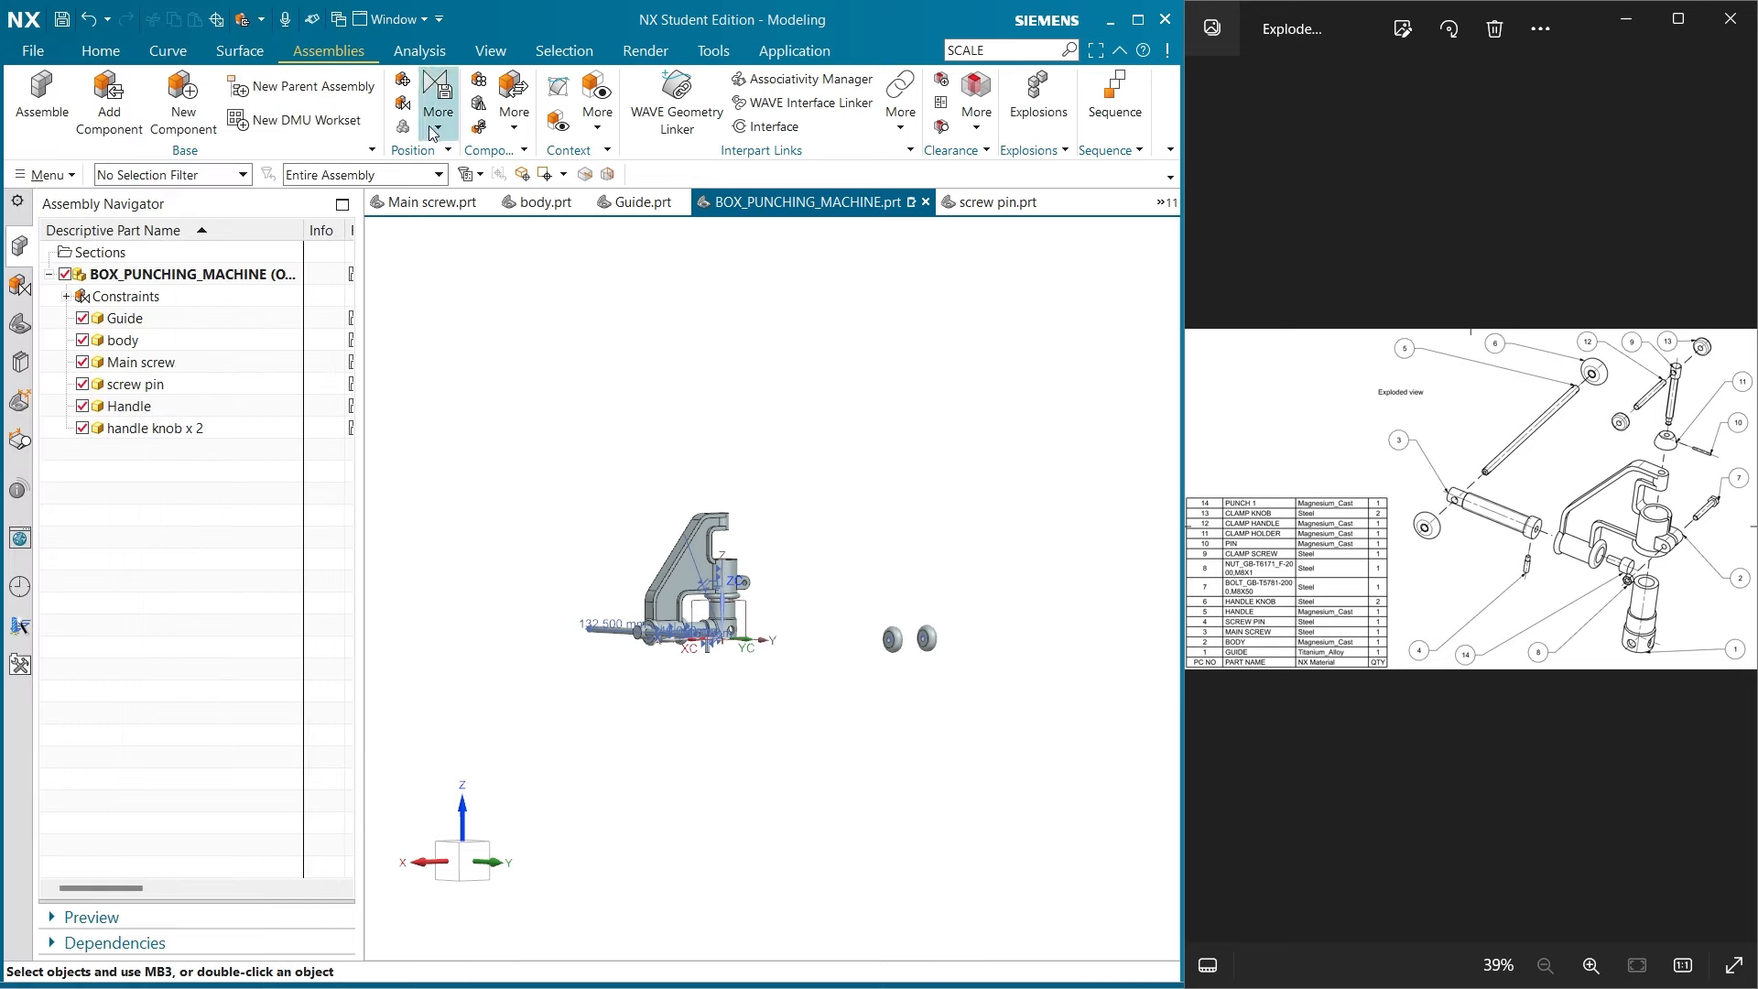
left_click(1138, 19)
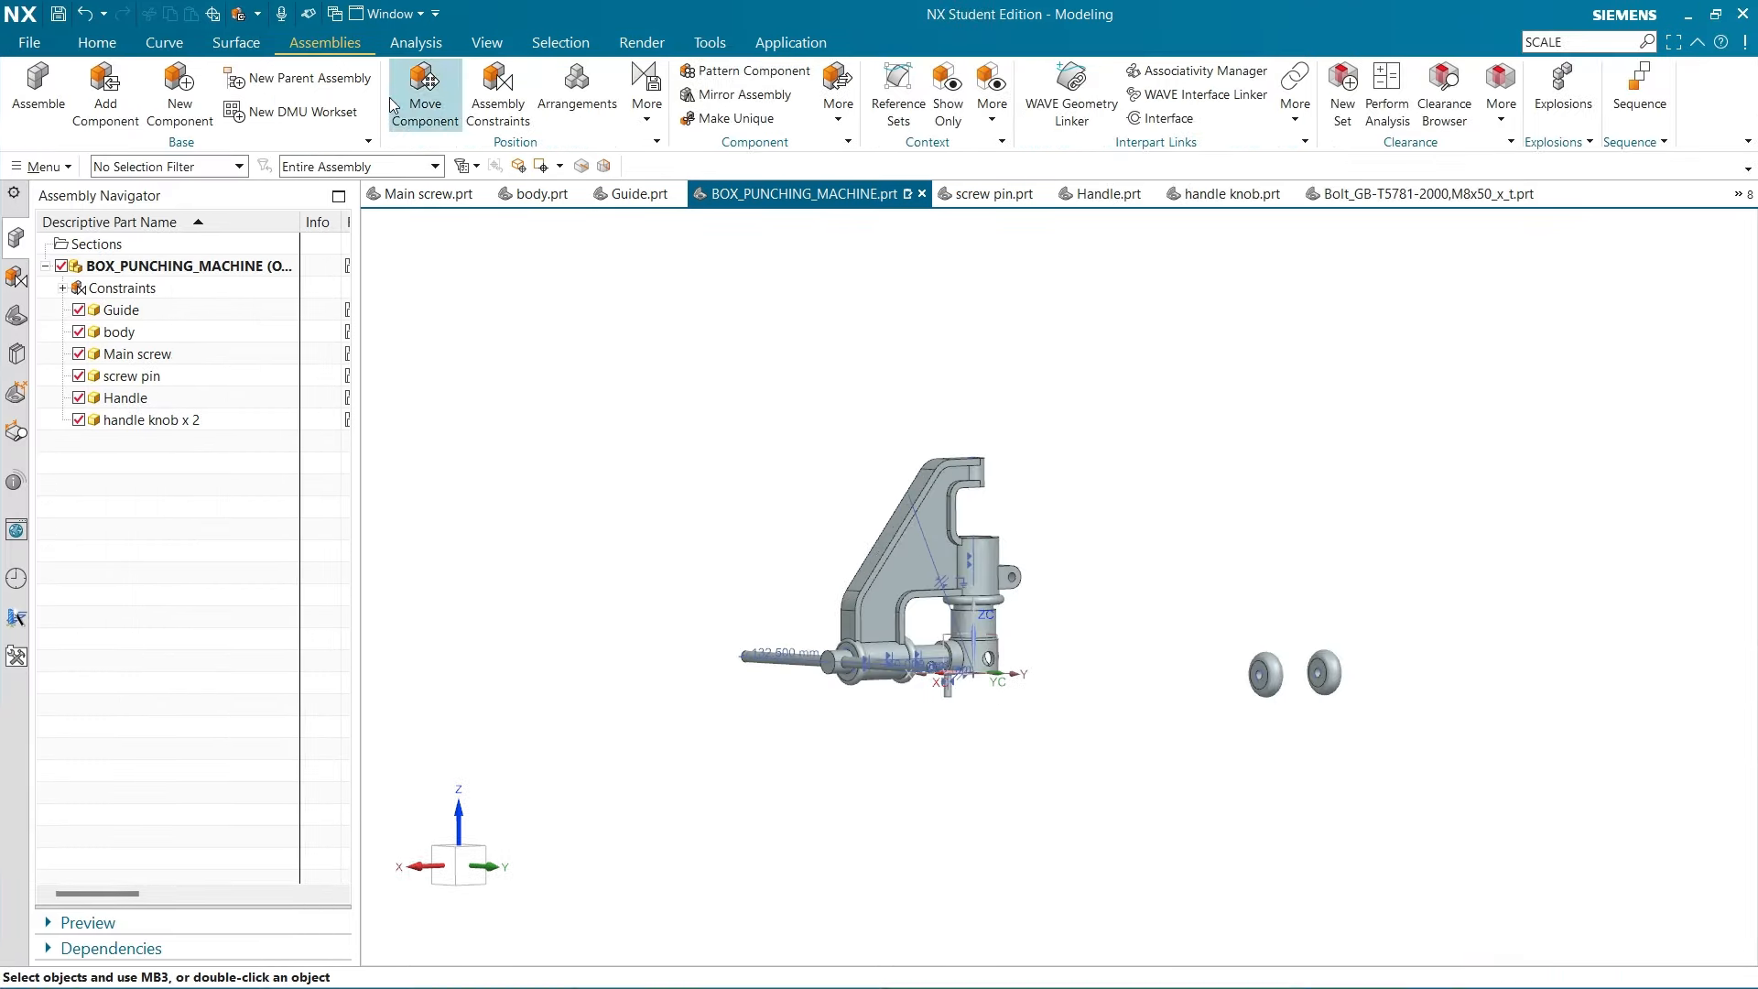
left_click(497, 93)
scroll(1068, 688, "up", 5)
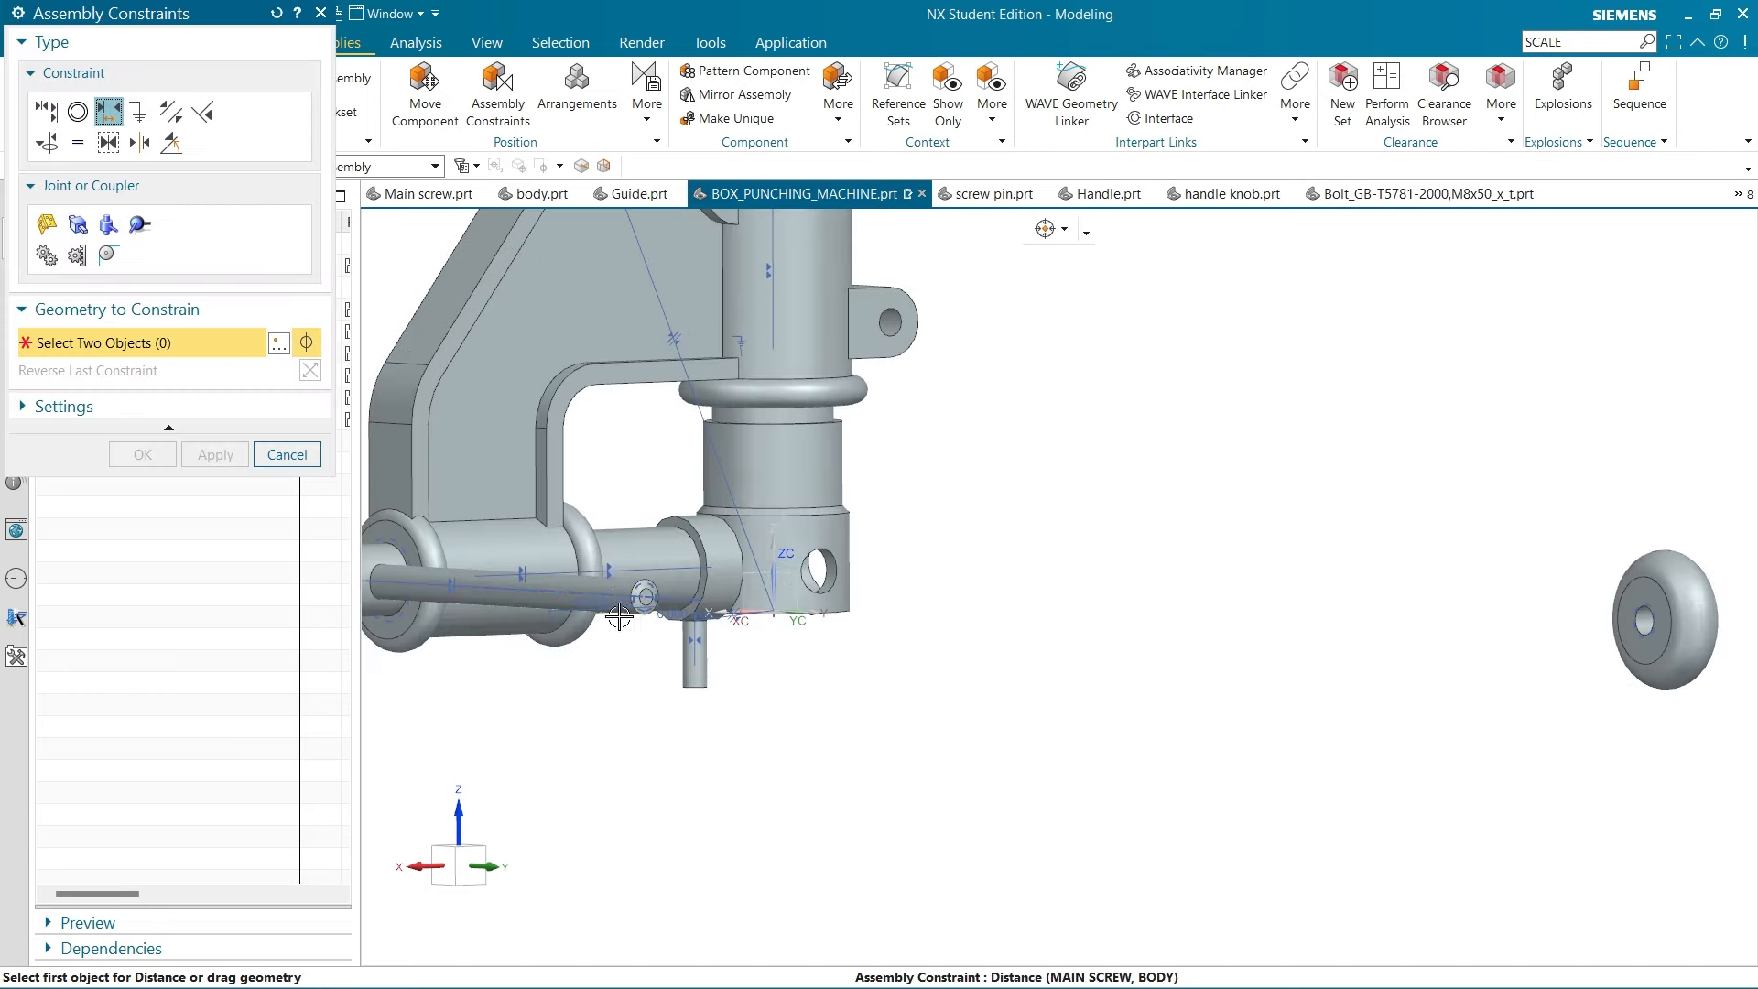
scroll(580, 565, "down", 2)
scroll(1263, 624, "up", 4)
scroll(1440, 656, "down", 1)
scroll(1439, 655, "down", 1)
scroll(1015, 682, "down", 1)
scroll(577, 573, "up", 3)
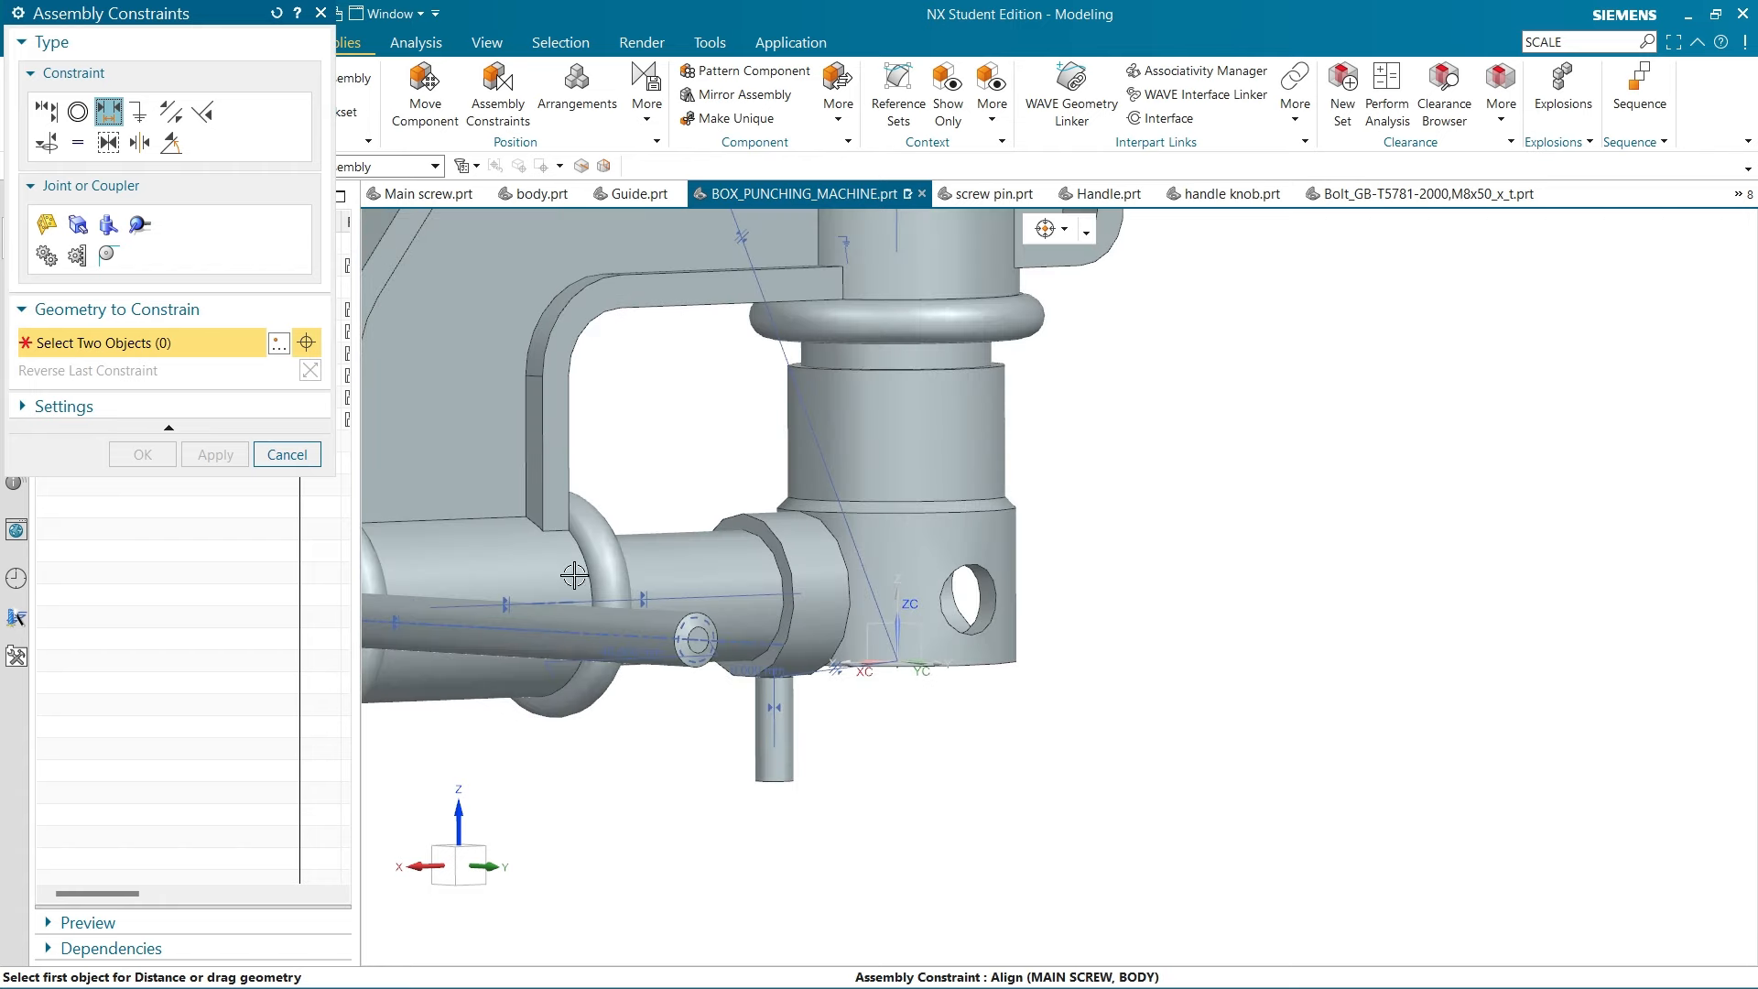
left_click(77, 112)
scroll(701, 646, "up", 2)
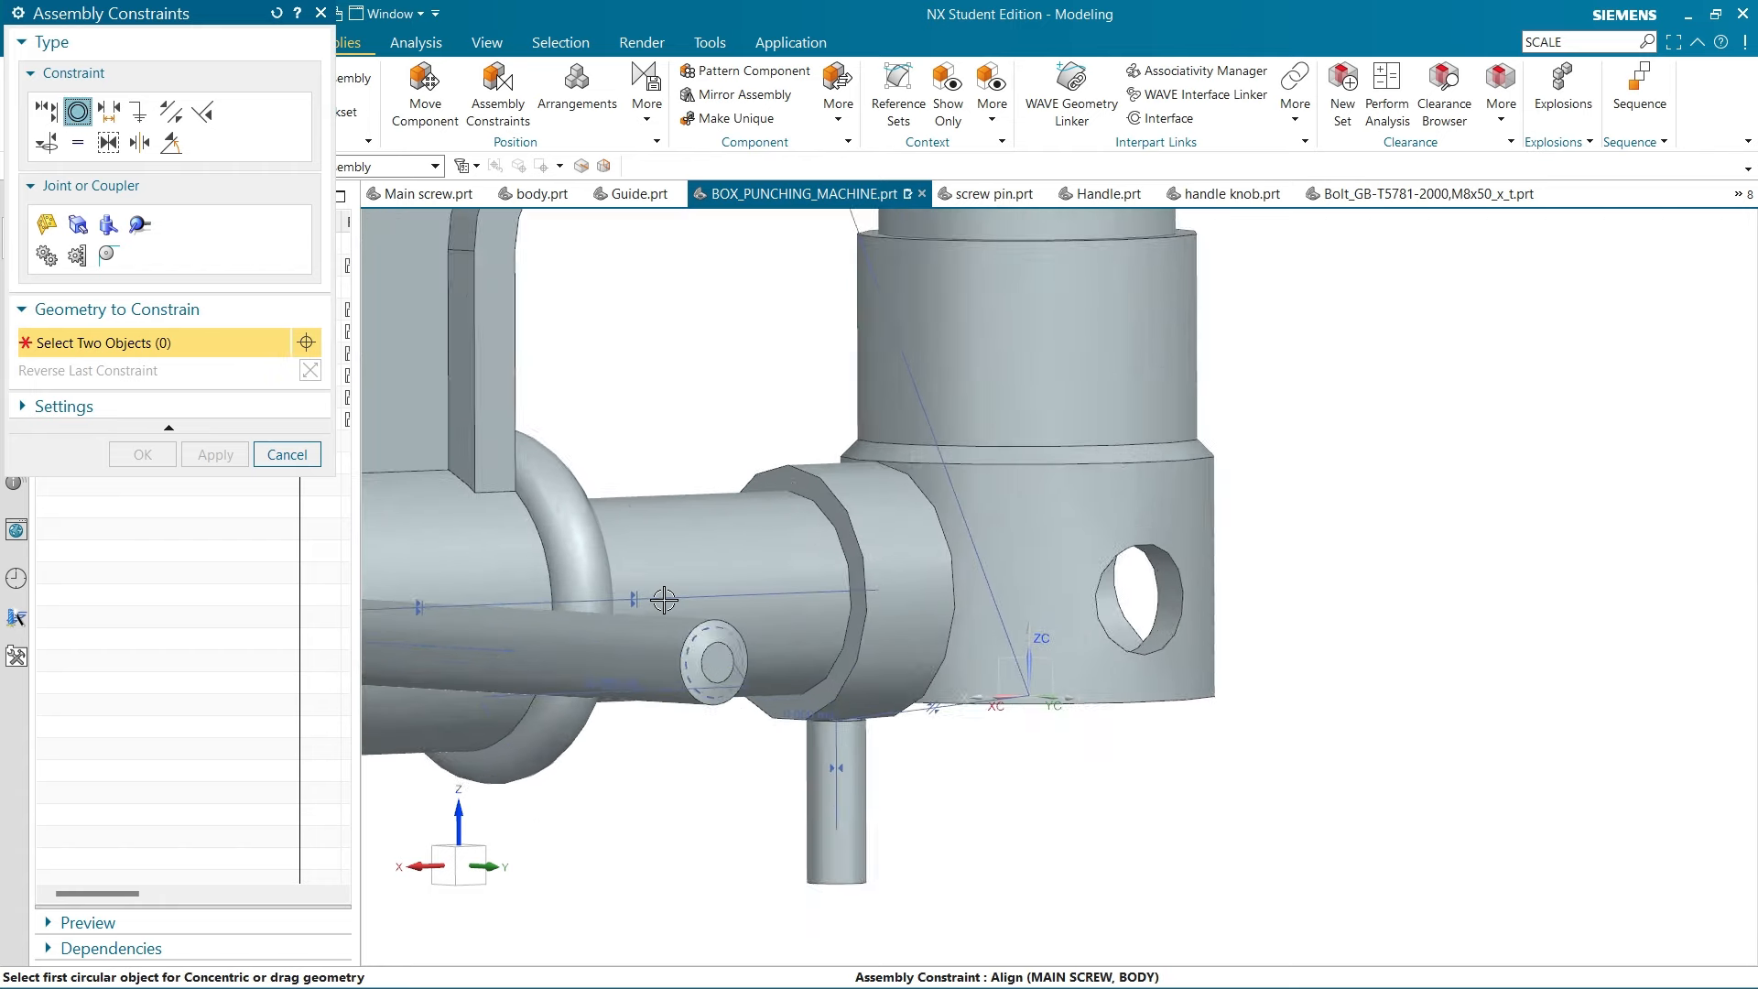
scroll(707, 637, "up", 3)
left_click(711, 632)
scroll(719, 632, "down", 5)
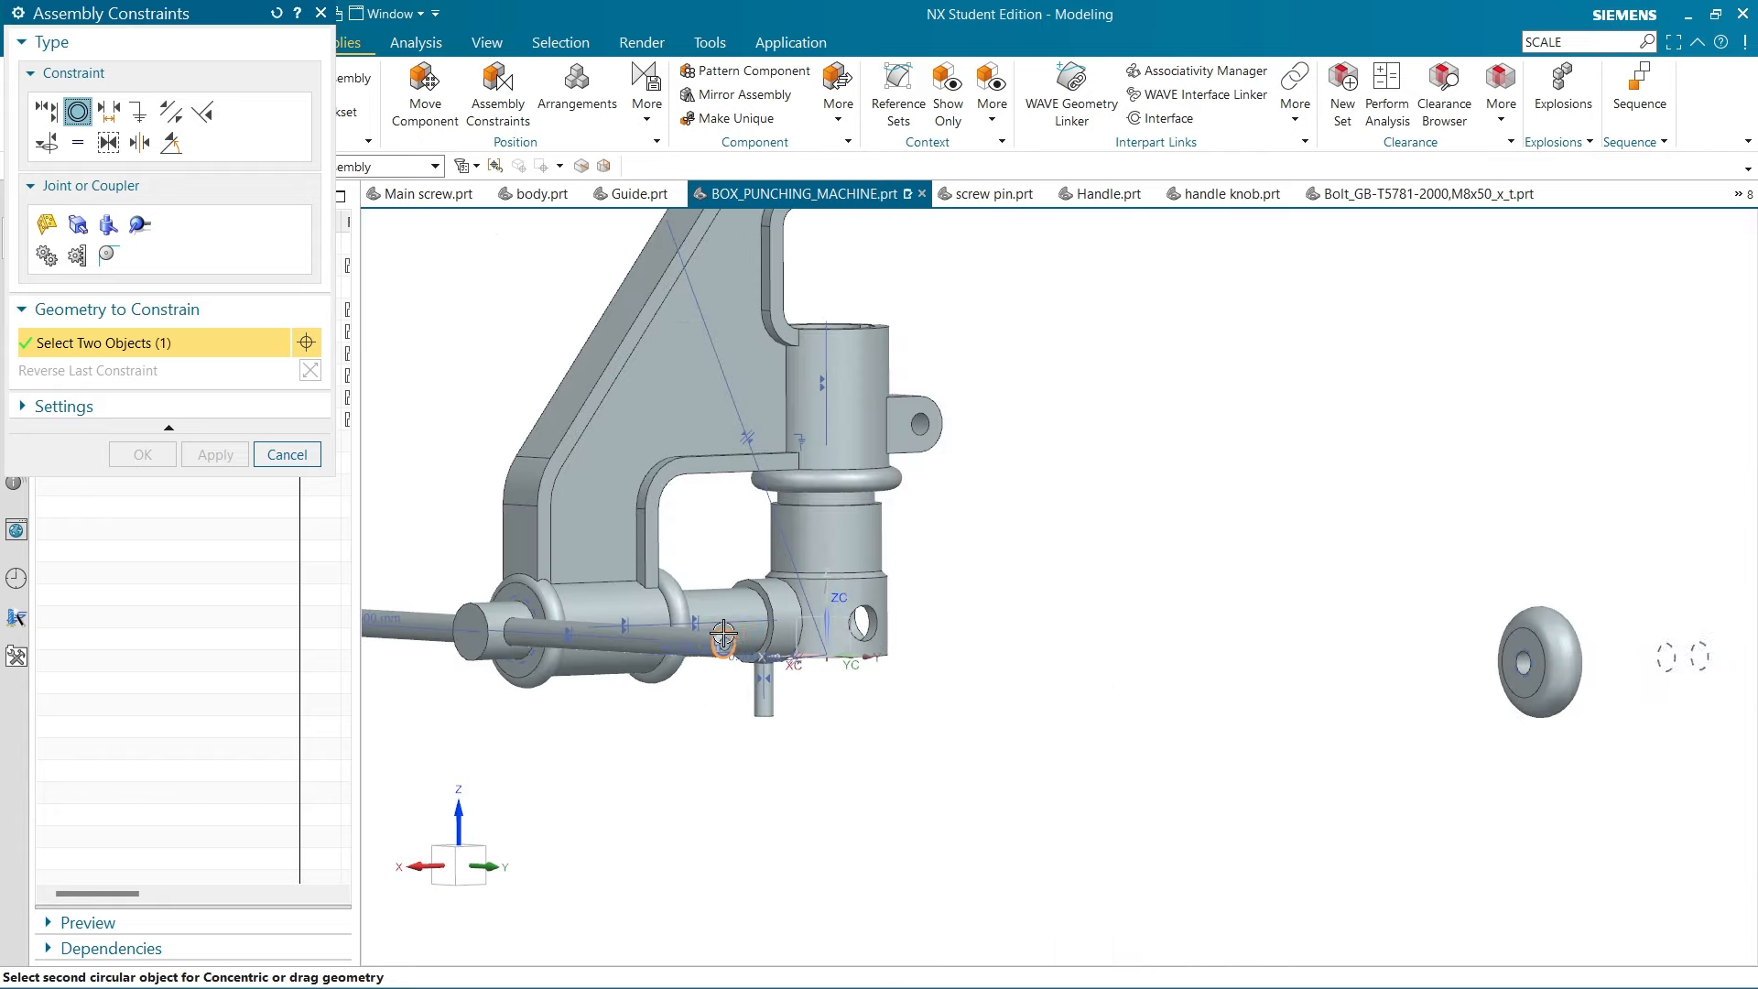
middle_click_drag(1637, 727, 1291, 678)
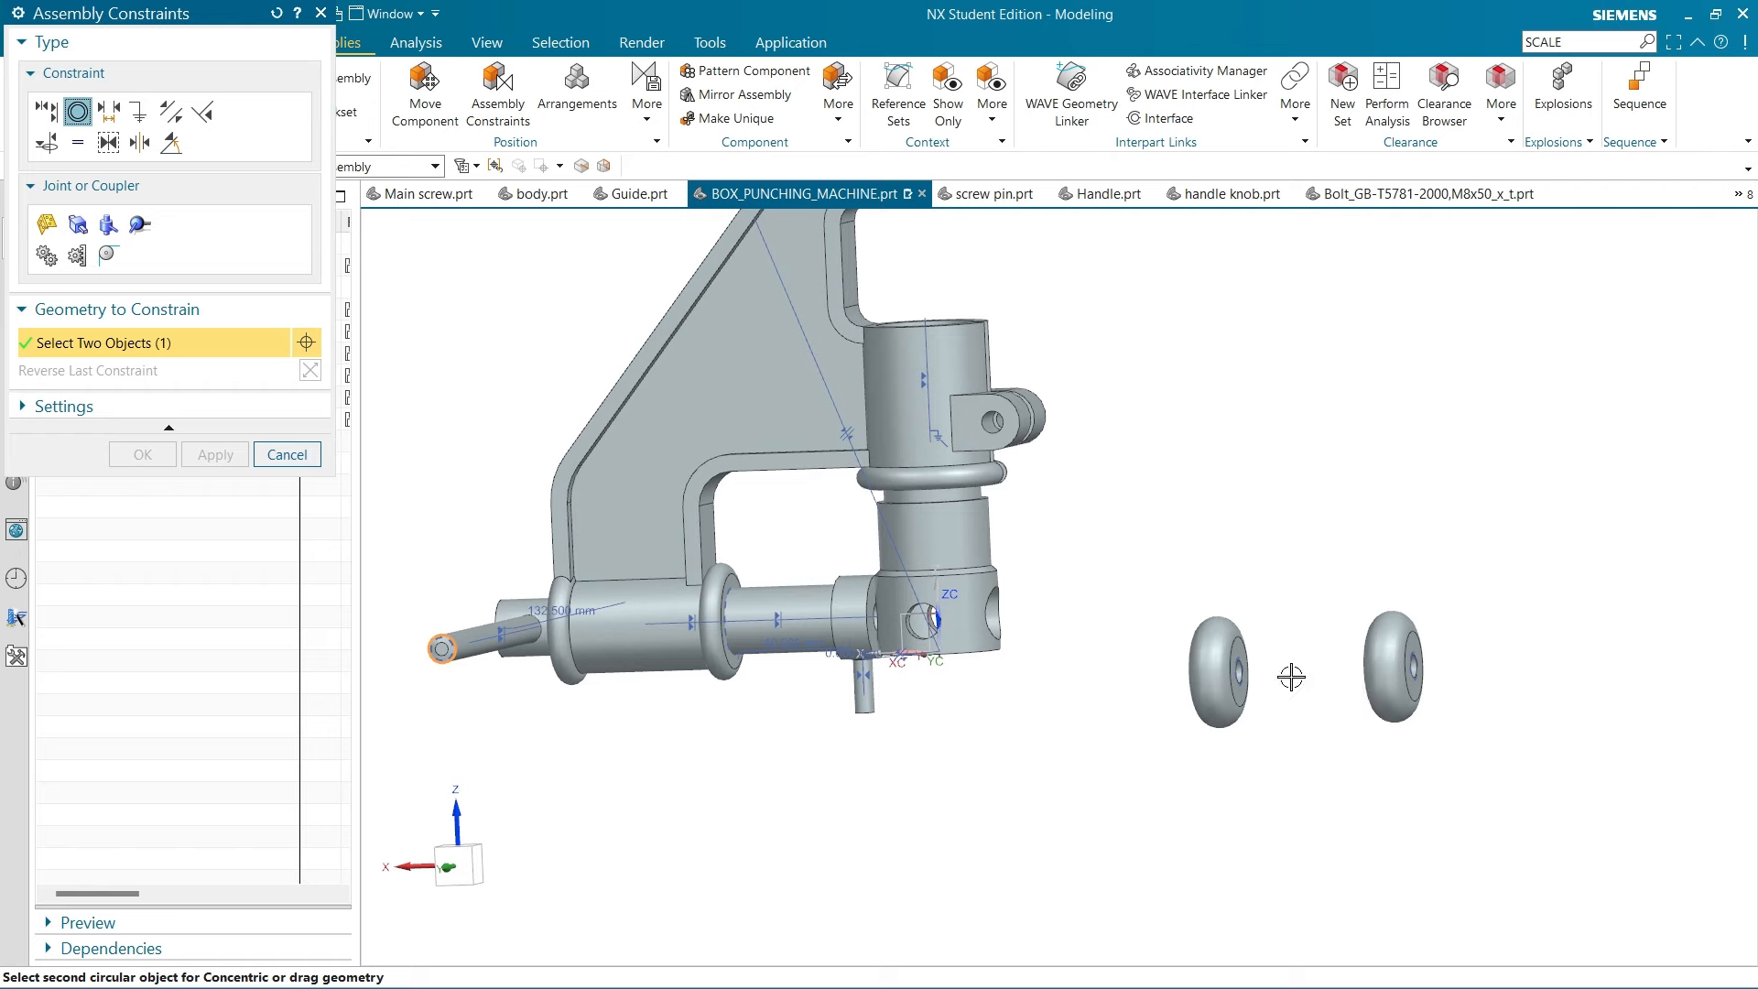
scroll(1177, 667, "up", 3)
scroll(1176, 646, "up", 3)
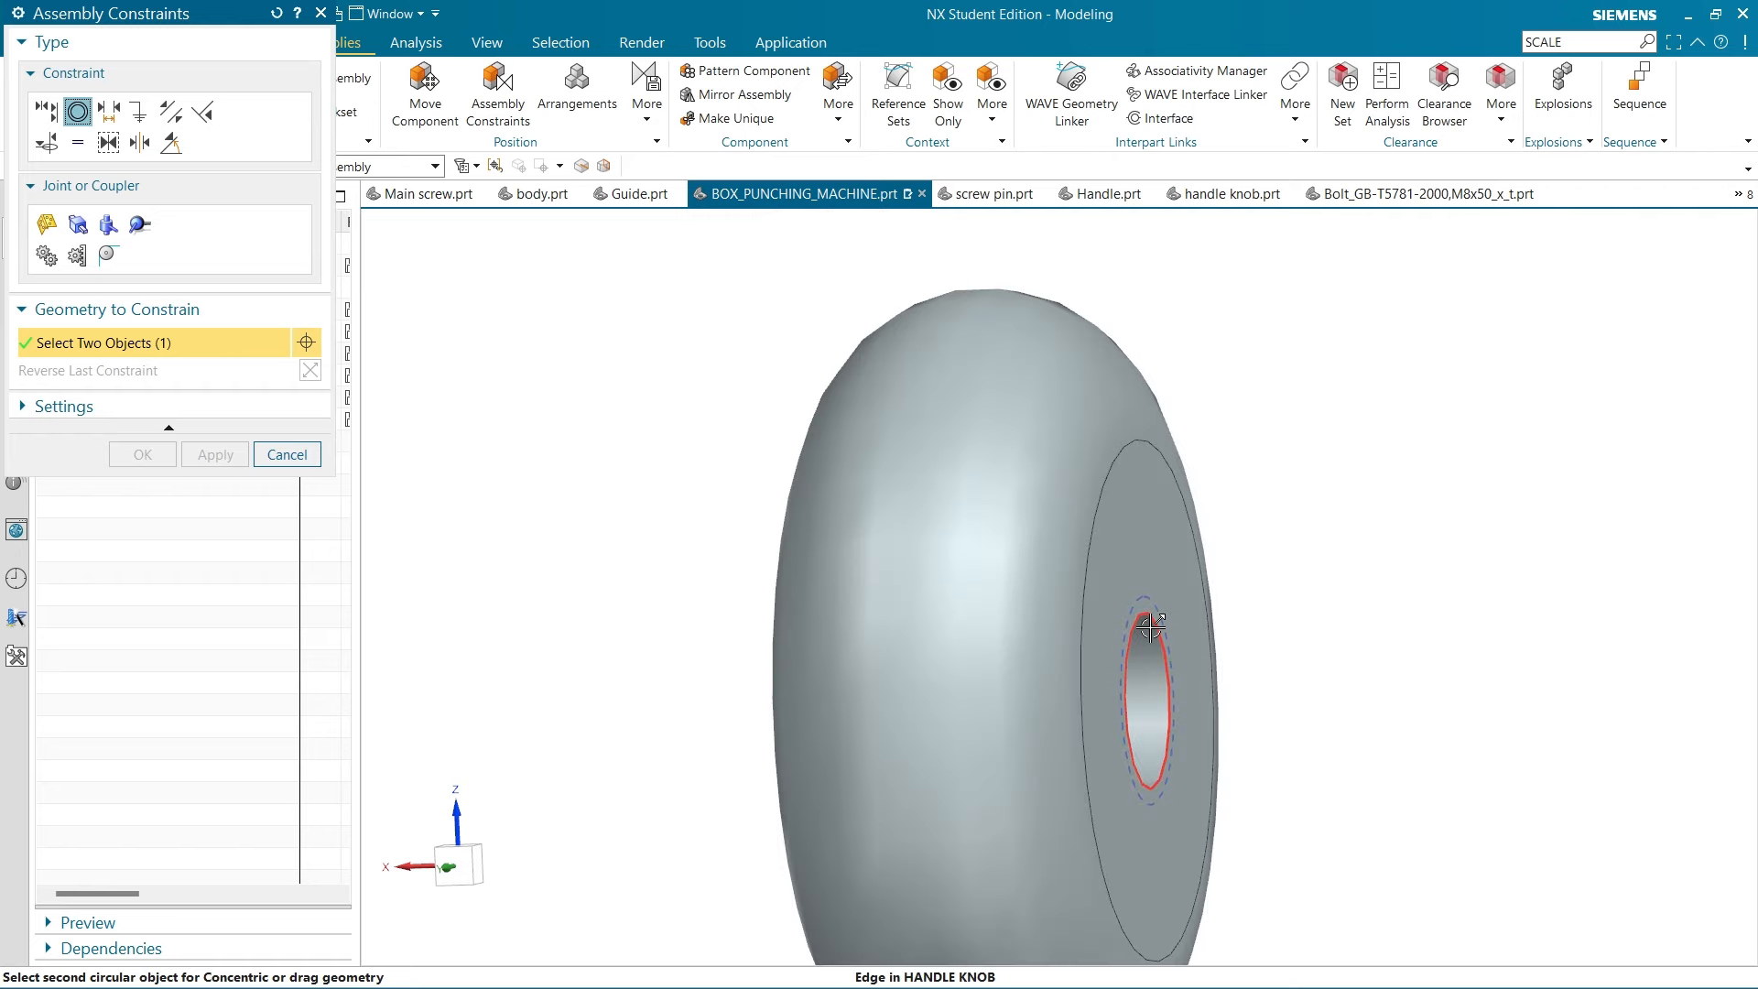
left_click(1152, 628)
scroll(1150, 628, "down", 5)
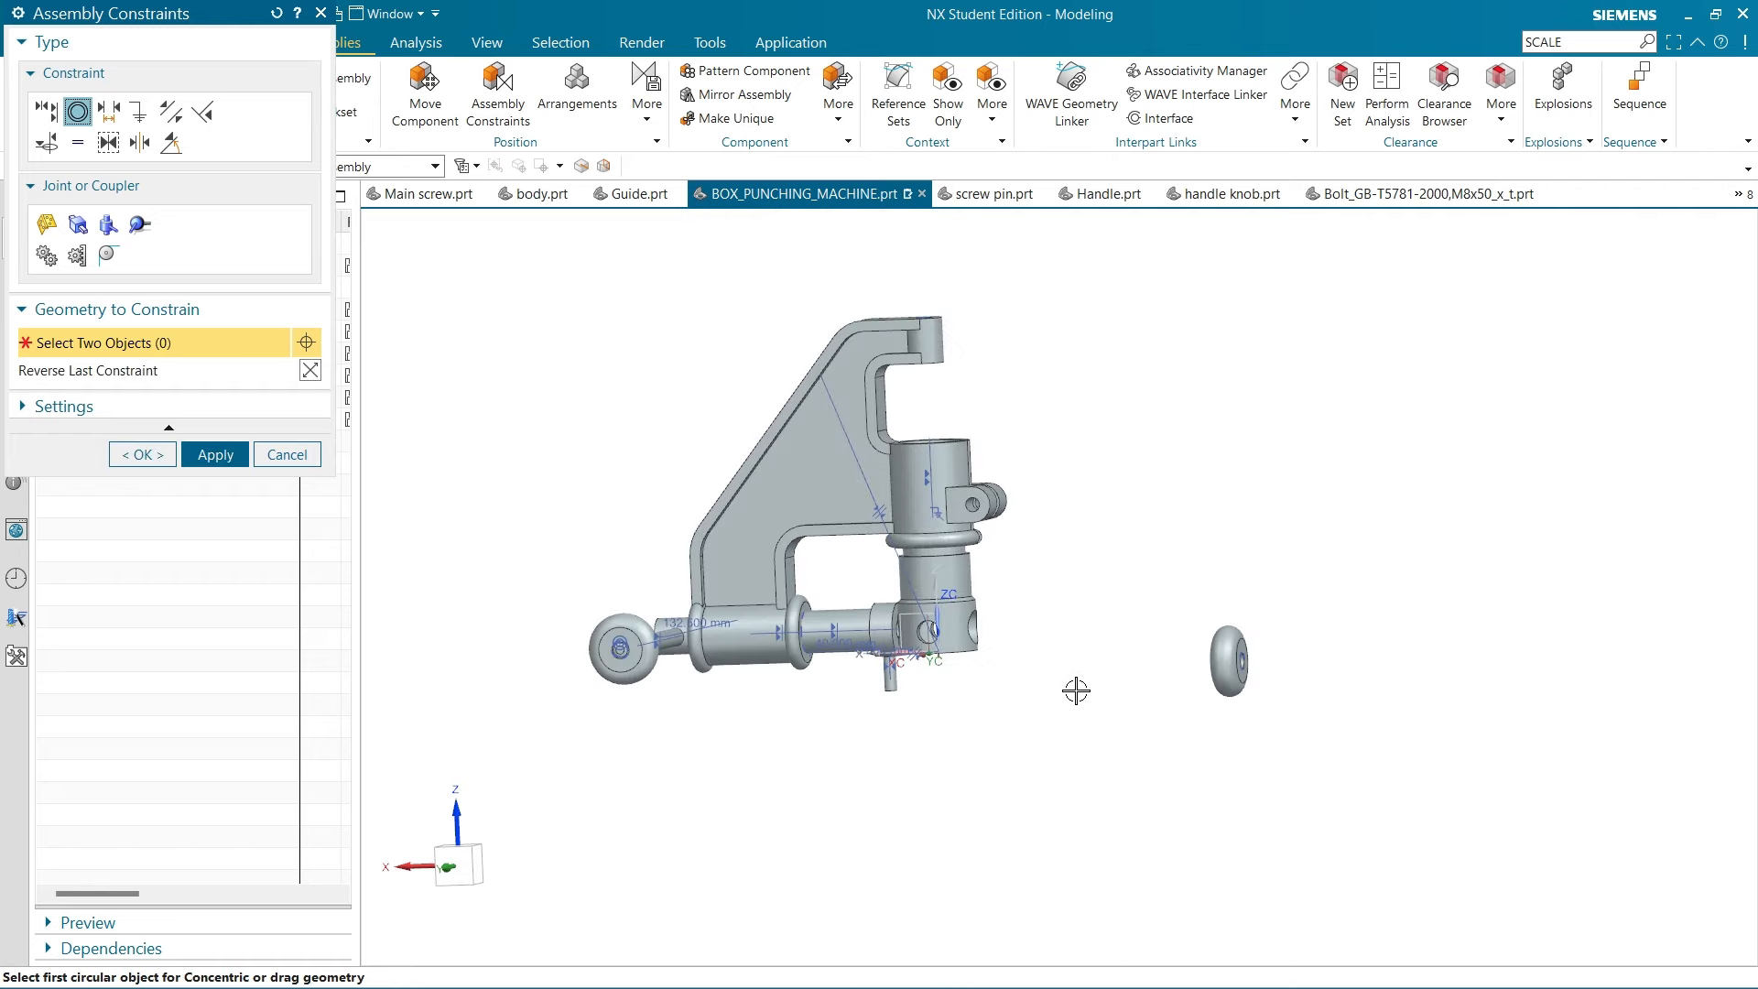
Make the second handle knob's hole edge concentric with the handle's opposite end and close the constraints dialog
middle_click_drag(1075, 687, 655, 671)
scroll(654, 671, "up", 5)
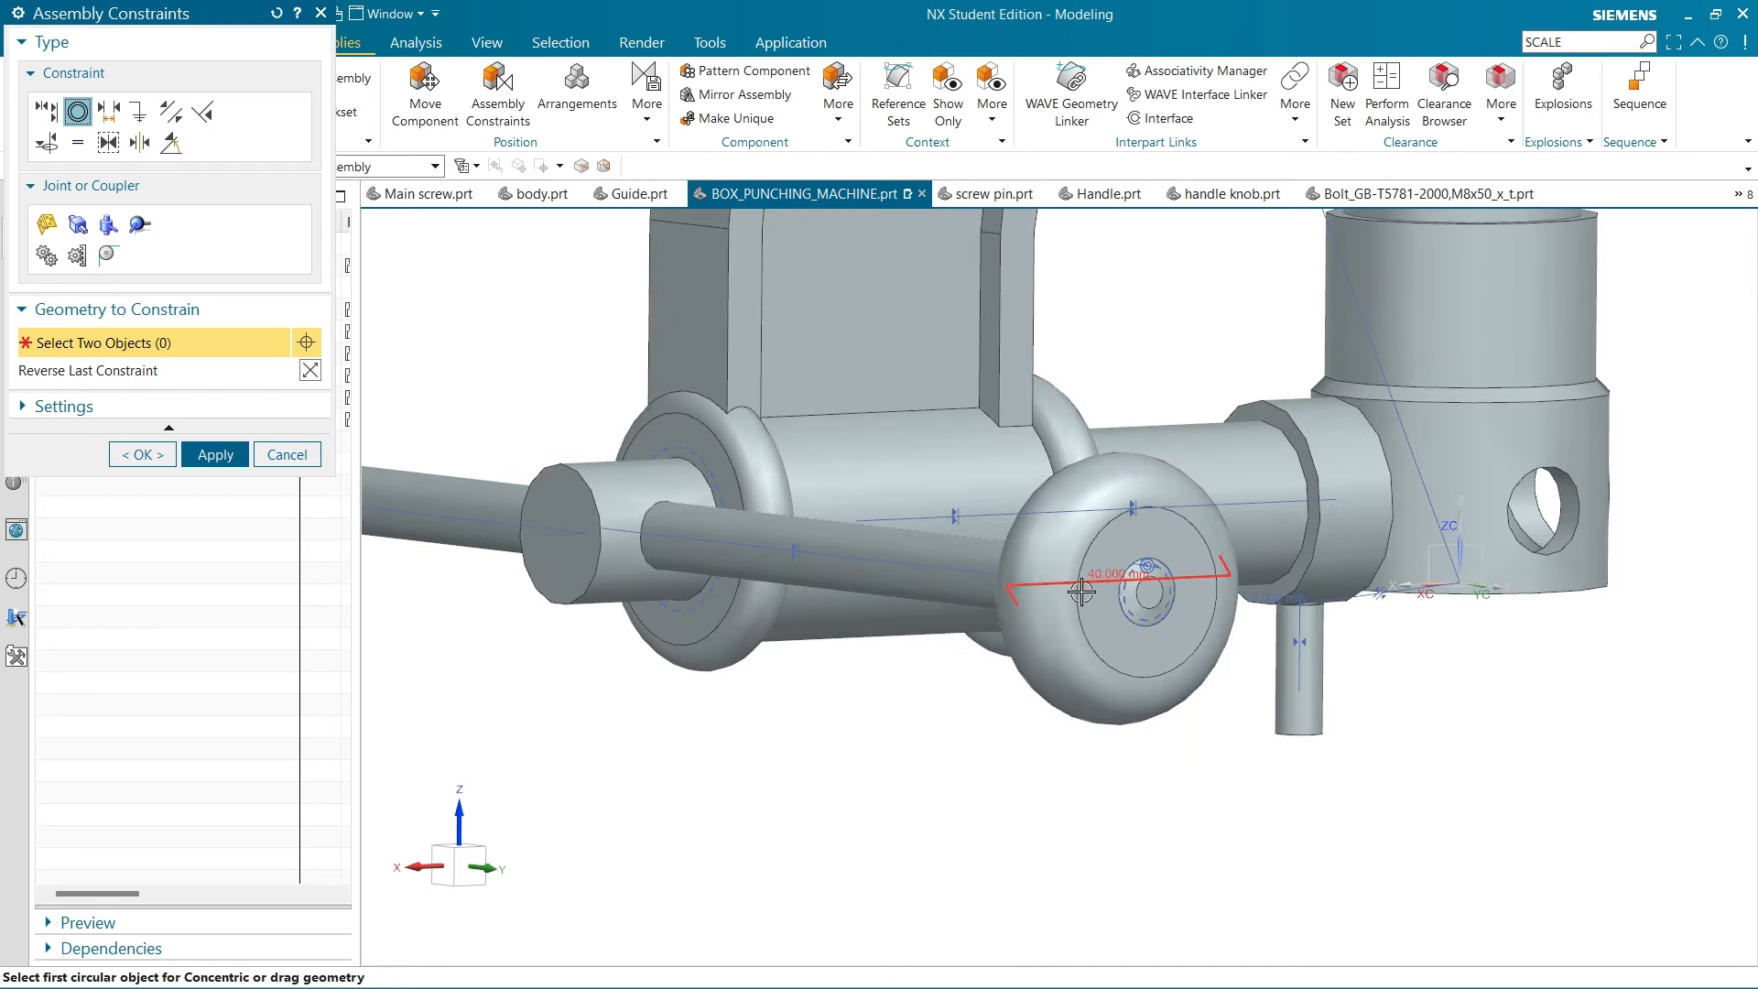
scroll(1029, 636, "down", 7)
scroll(1293, 645, "up", 2)
scroll(1293, 645, "up", 5)
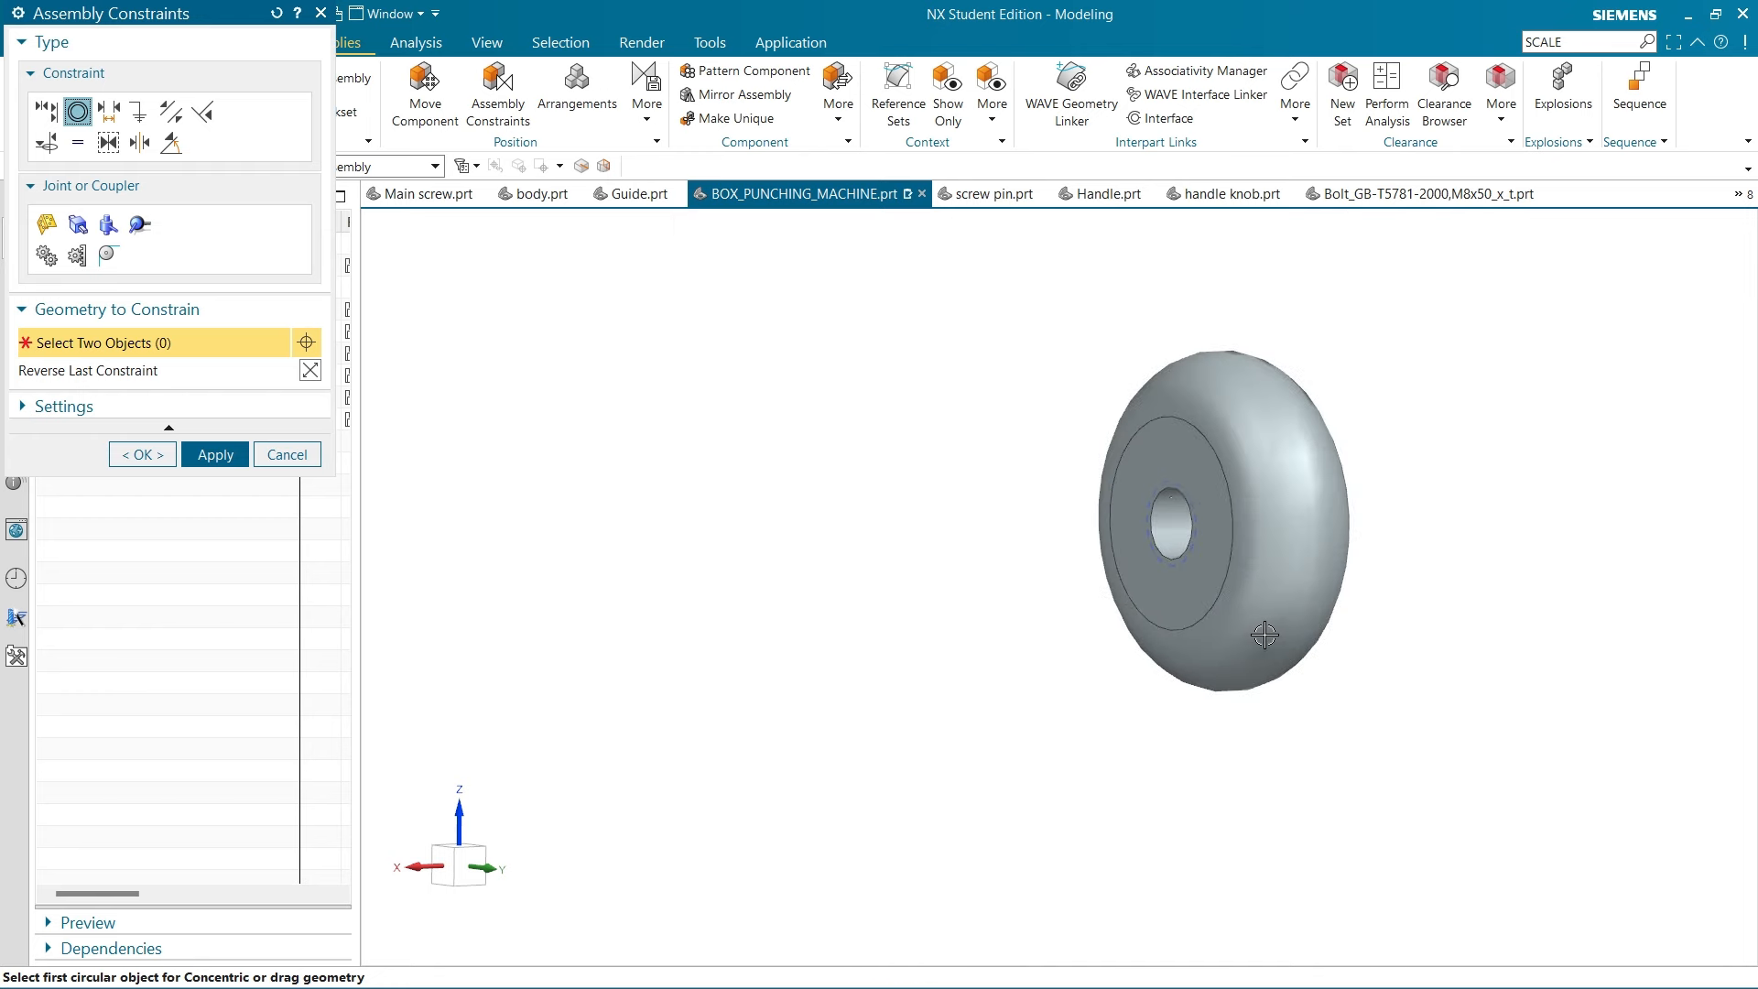
left_click(1190, 524)
scroll(1111, 601, "down", 6)
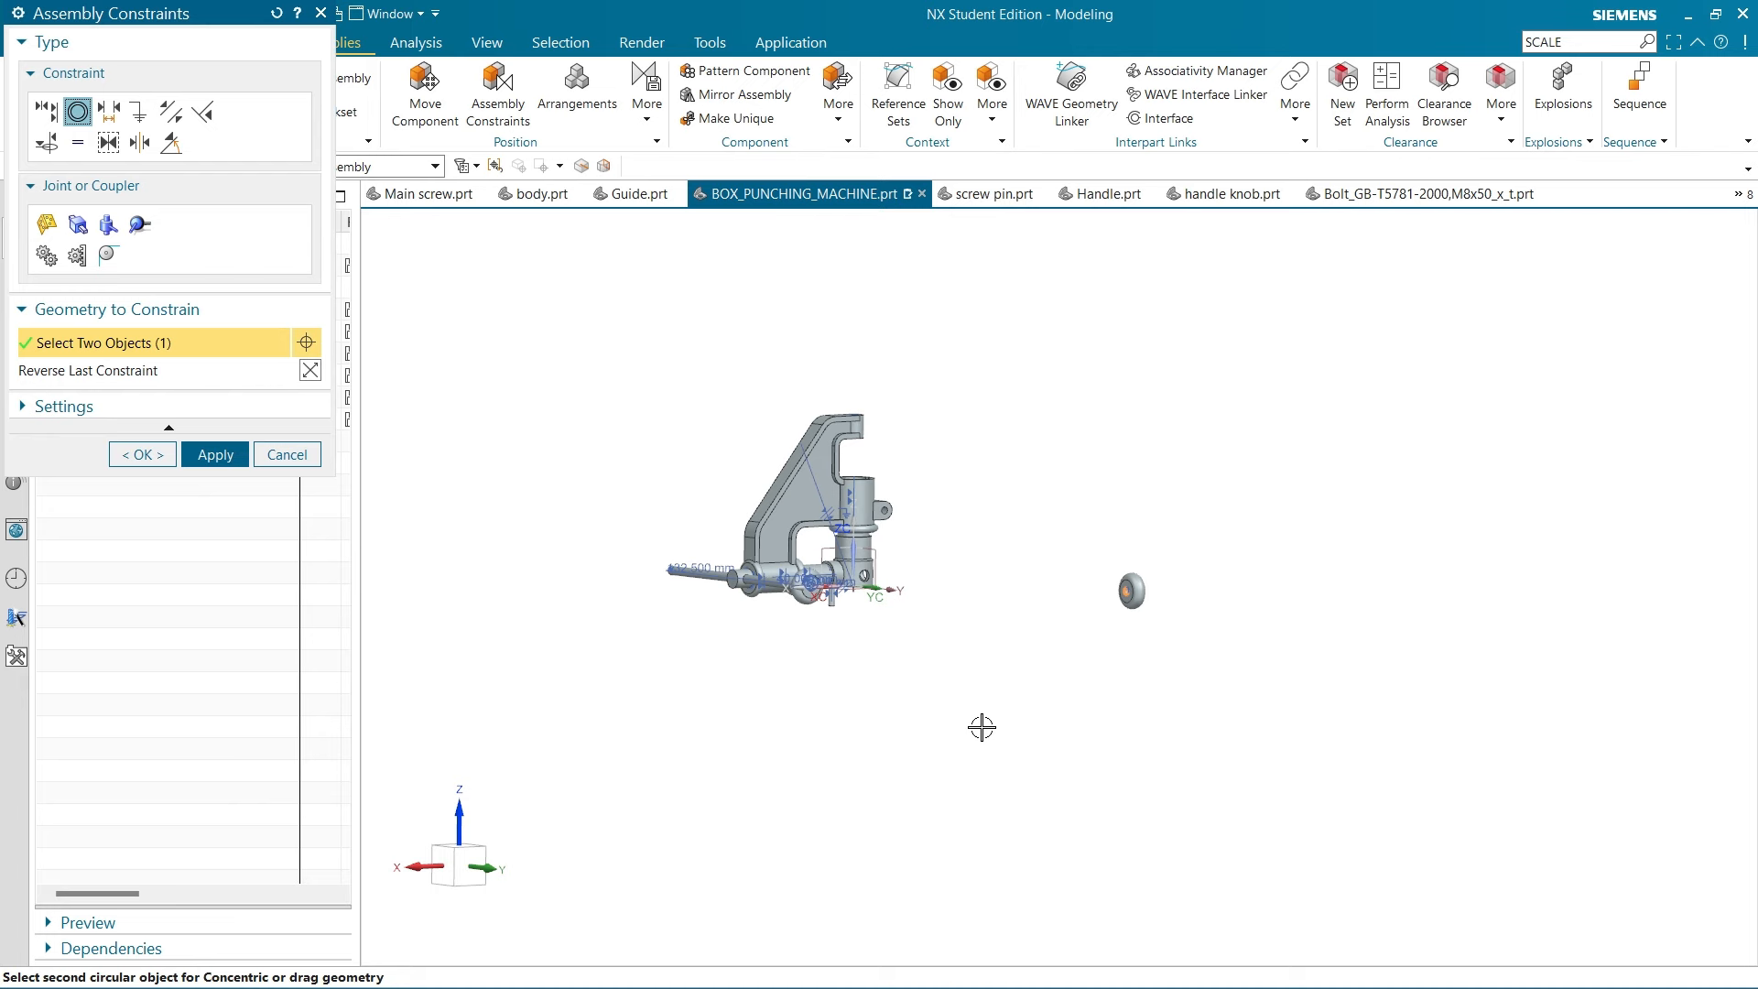
middle_click_drag(982, 726, 1068, 734)
scroll(656, 569, "up", 3)
scroll(937, 627, "up", 4)
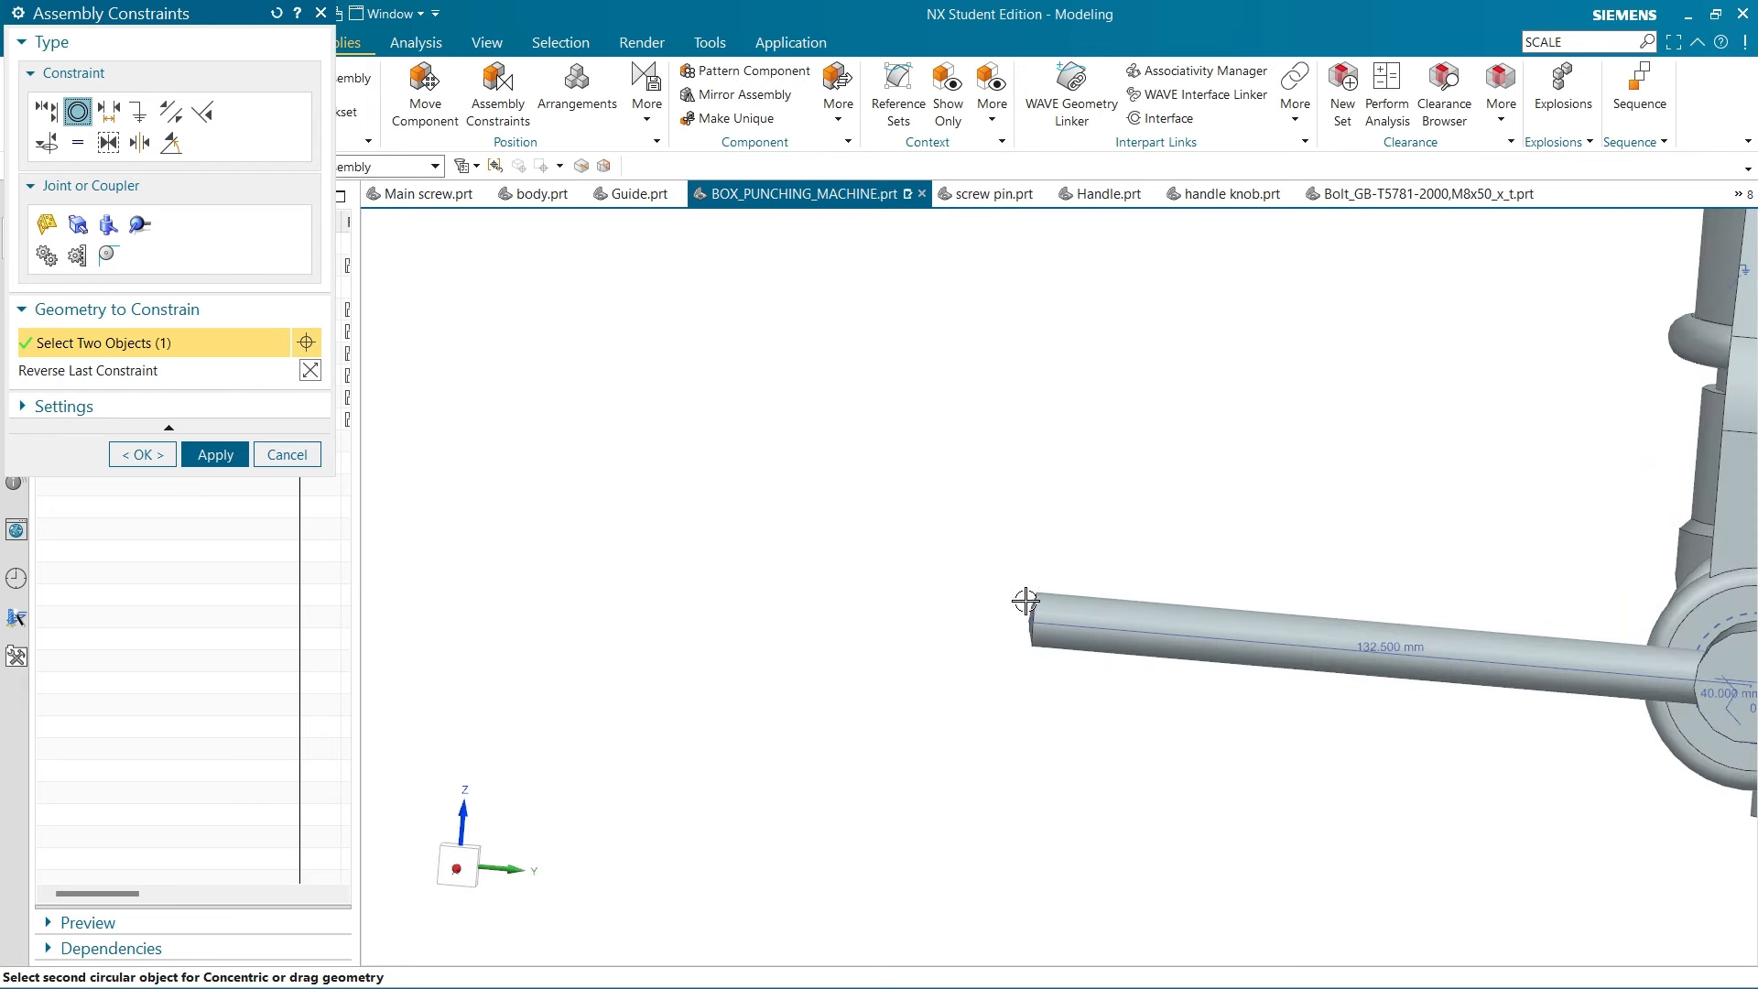
scroll(1025, 601, "up", 4)
left_click(1062, 588)
scroll(976, 598, "down", 2)
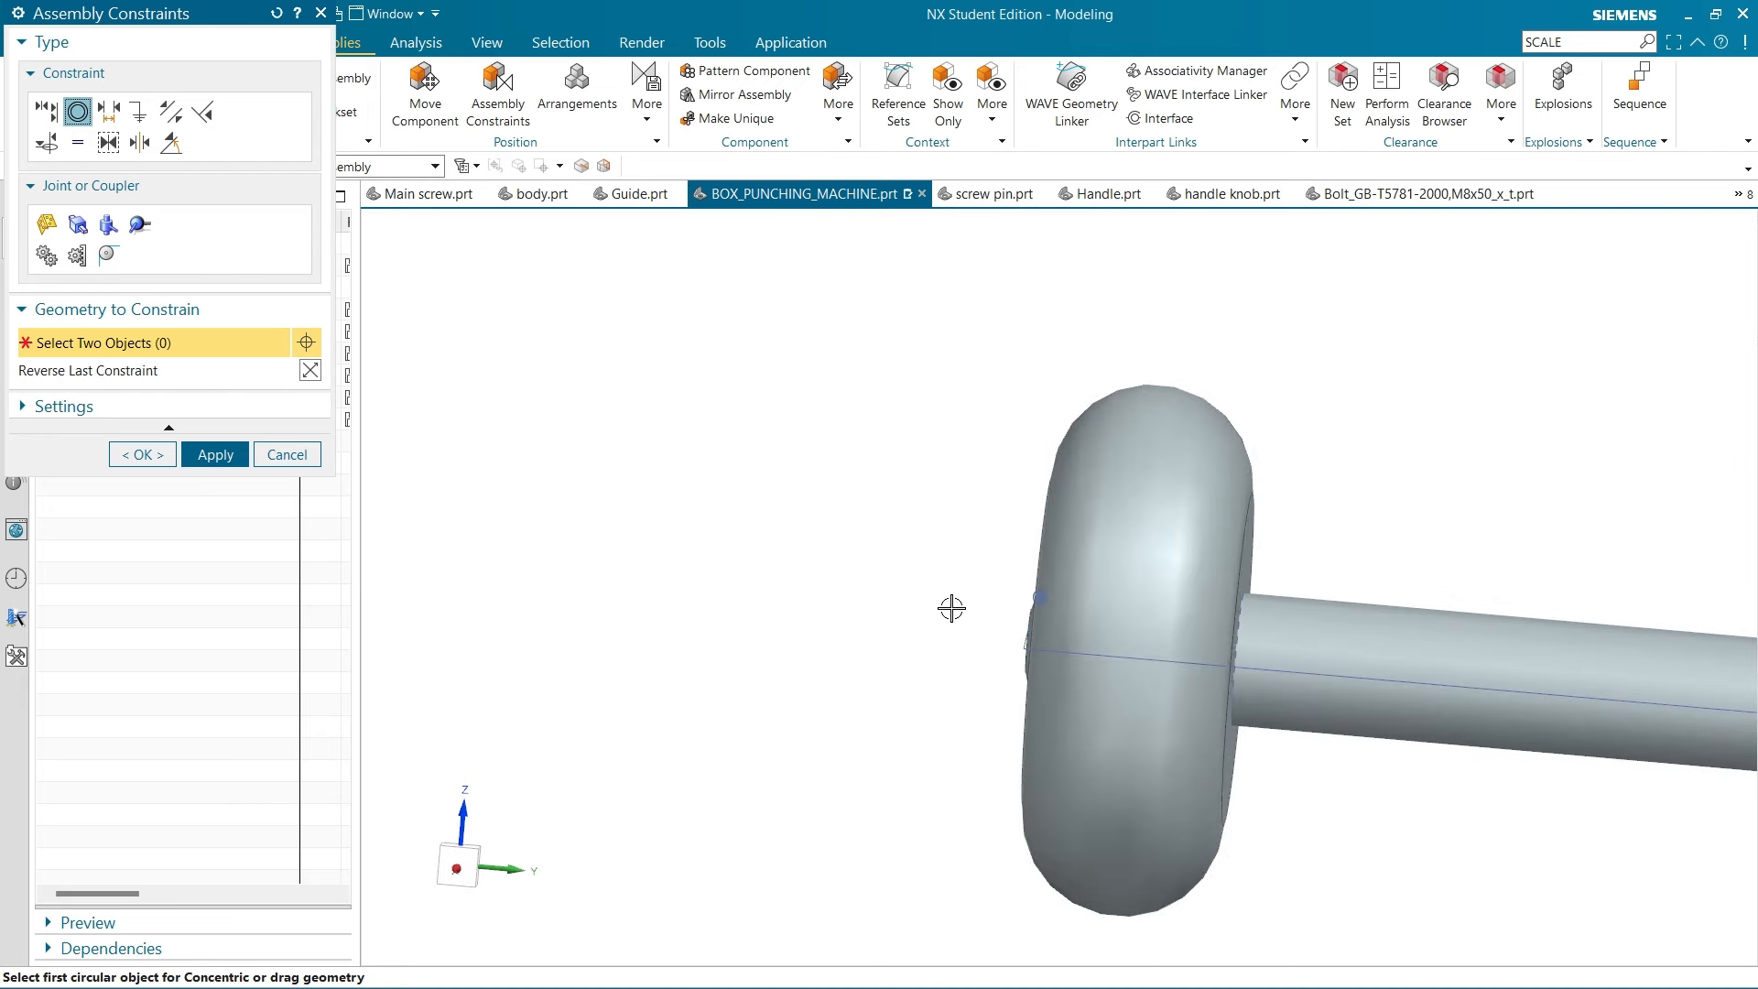
middle_click_drag(949, 604, 1133, 680)
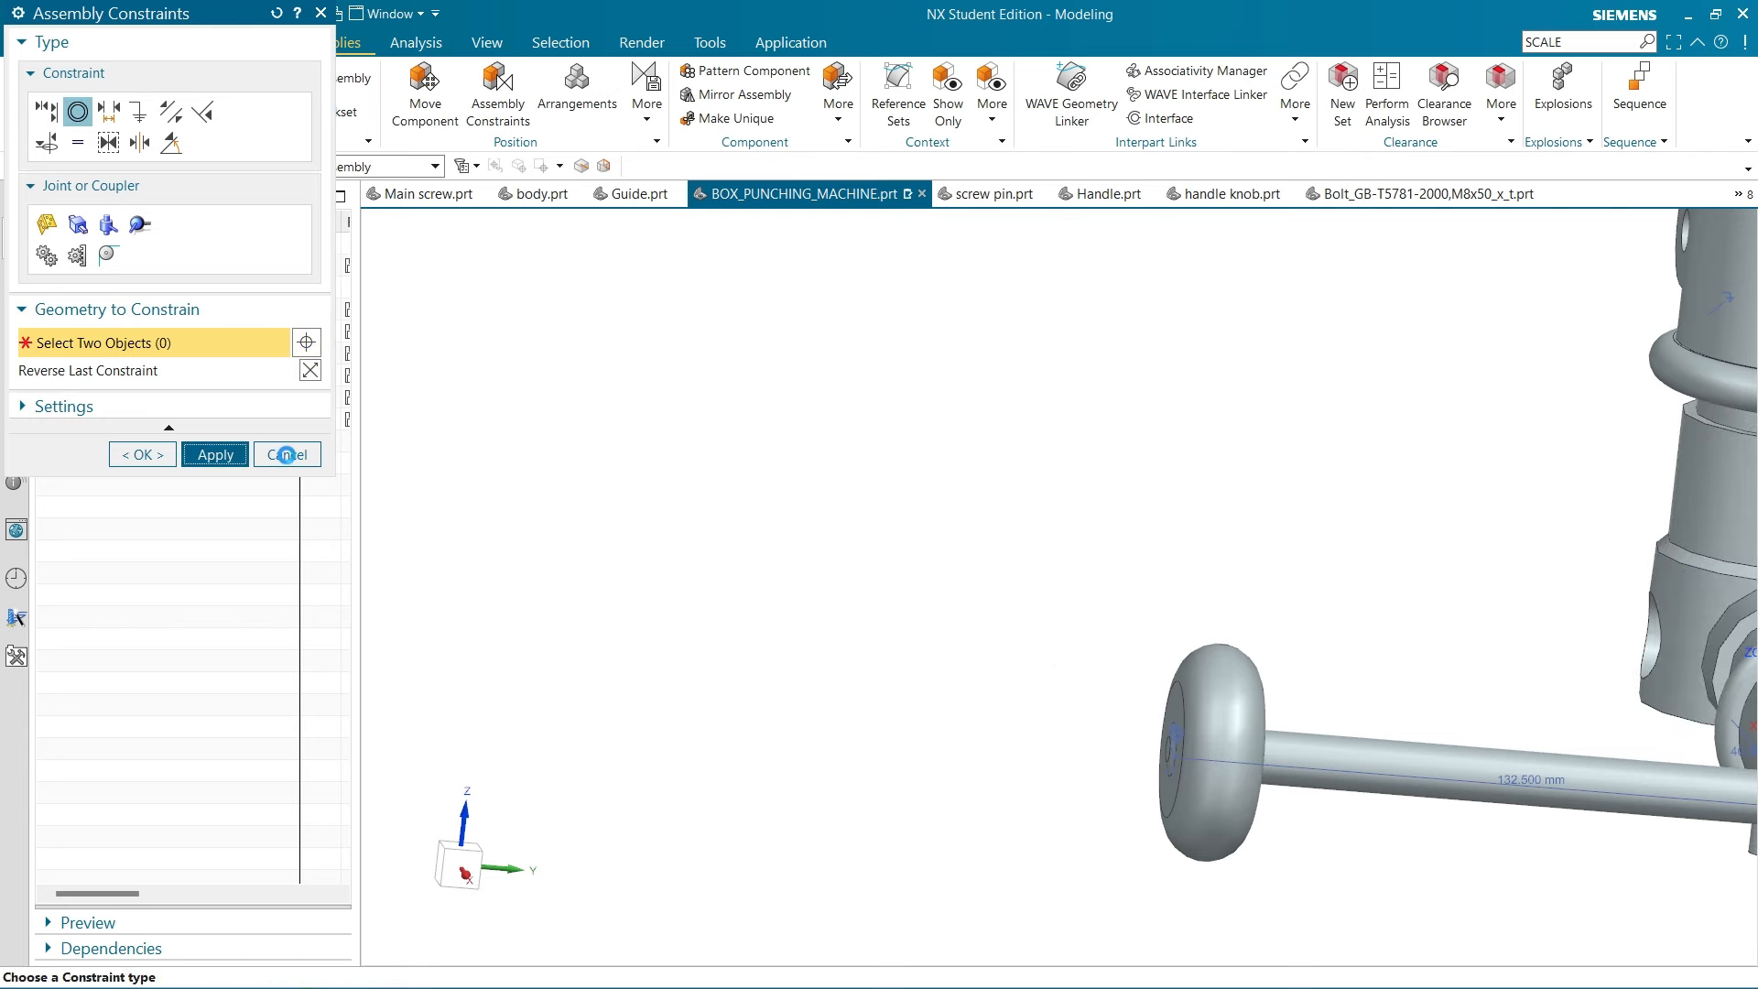
left_click(287, 454)
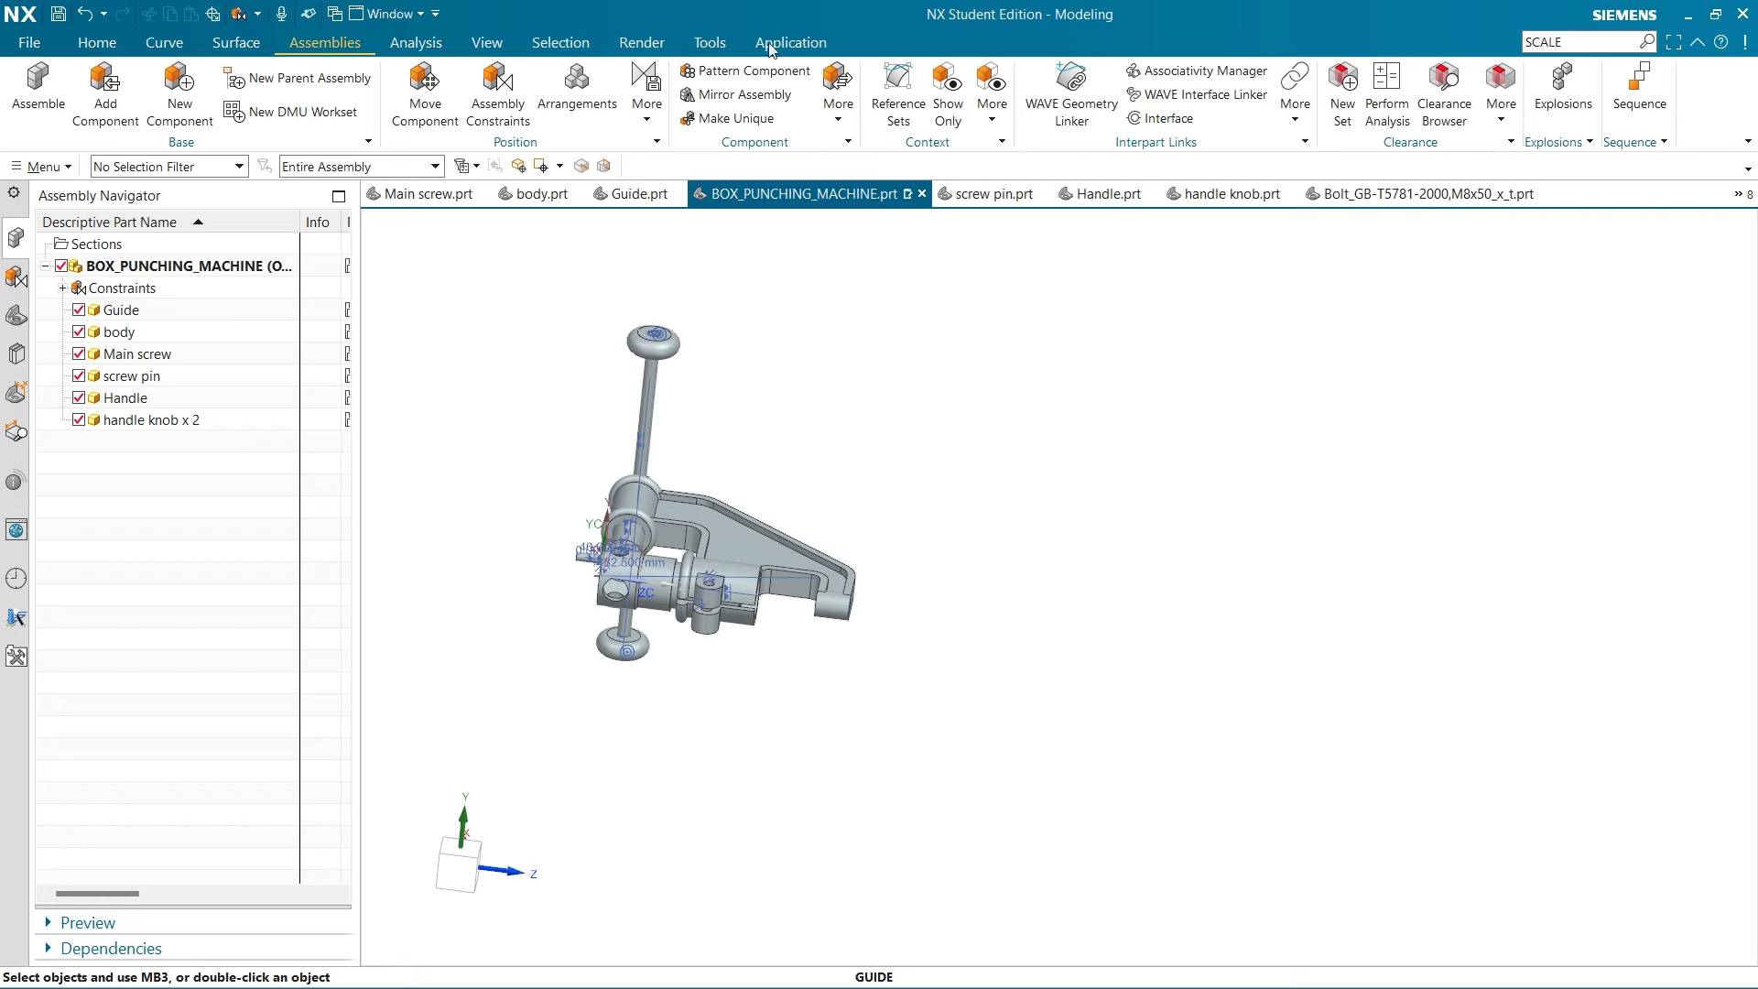
Inspect the fitted handle and knobs from several sides and check the reference drawing with section A-A
middle_click_drag(847, 395, 830, 572)
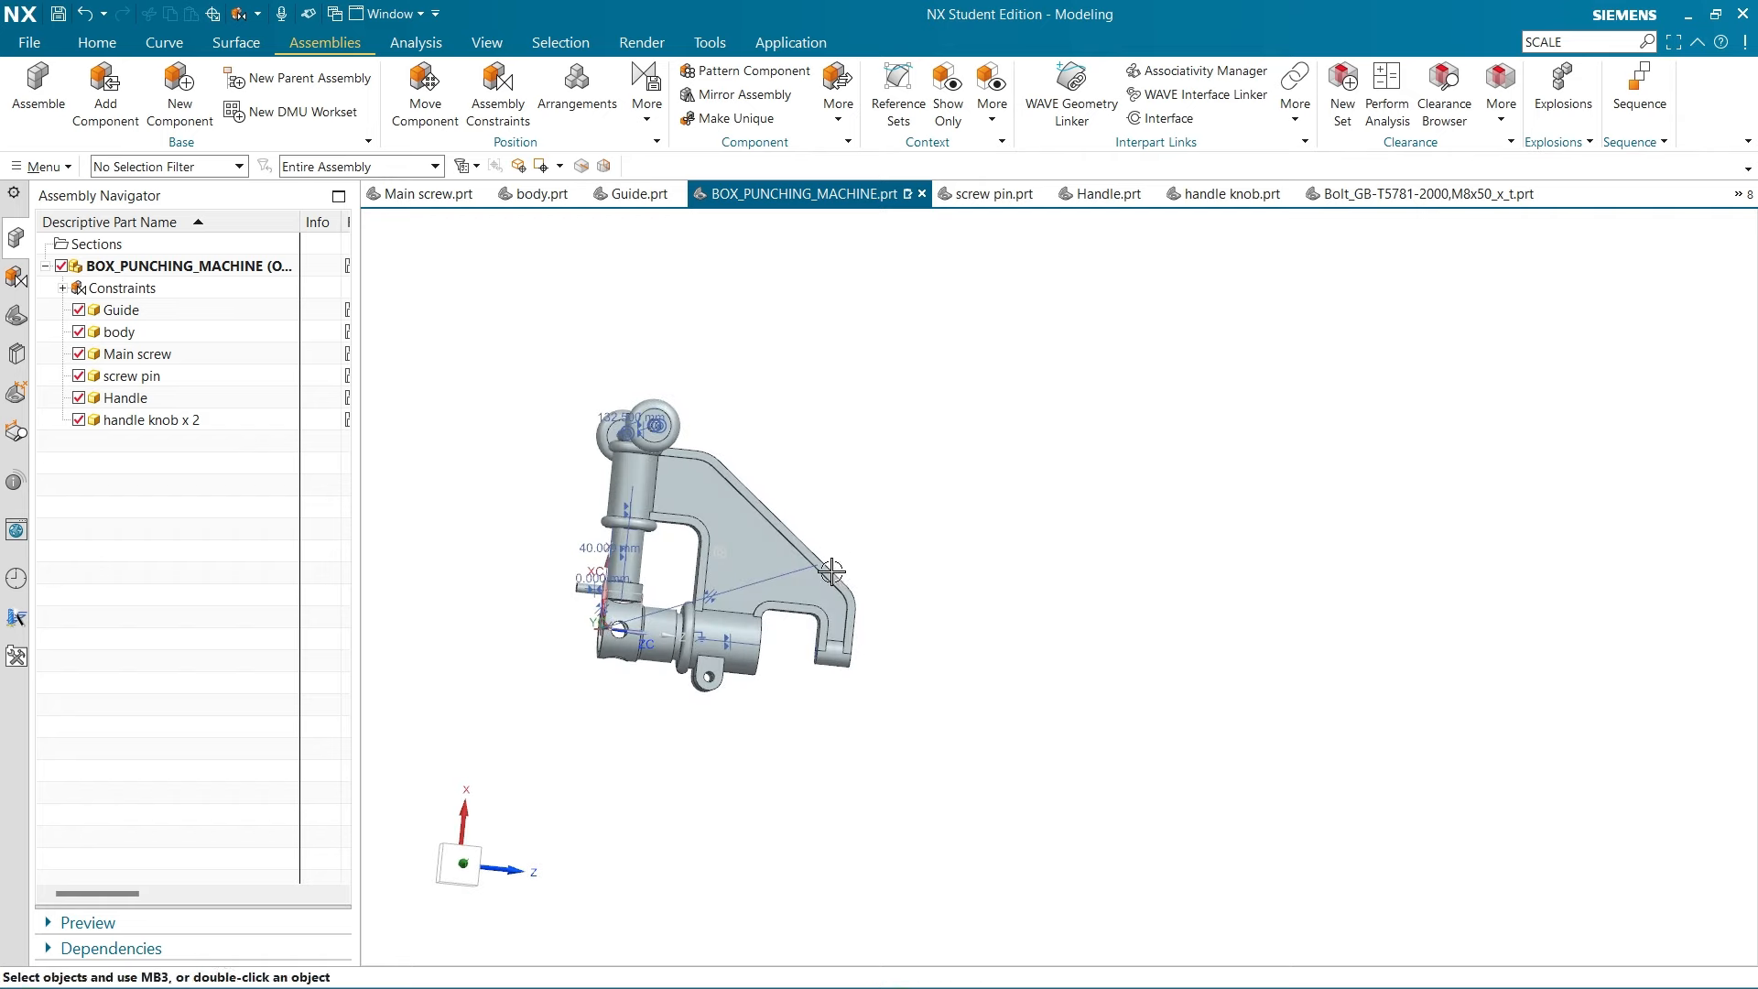
middle_click_drag(646, 674, 819, 445)
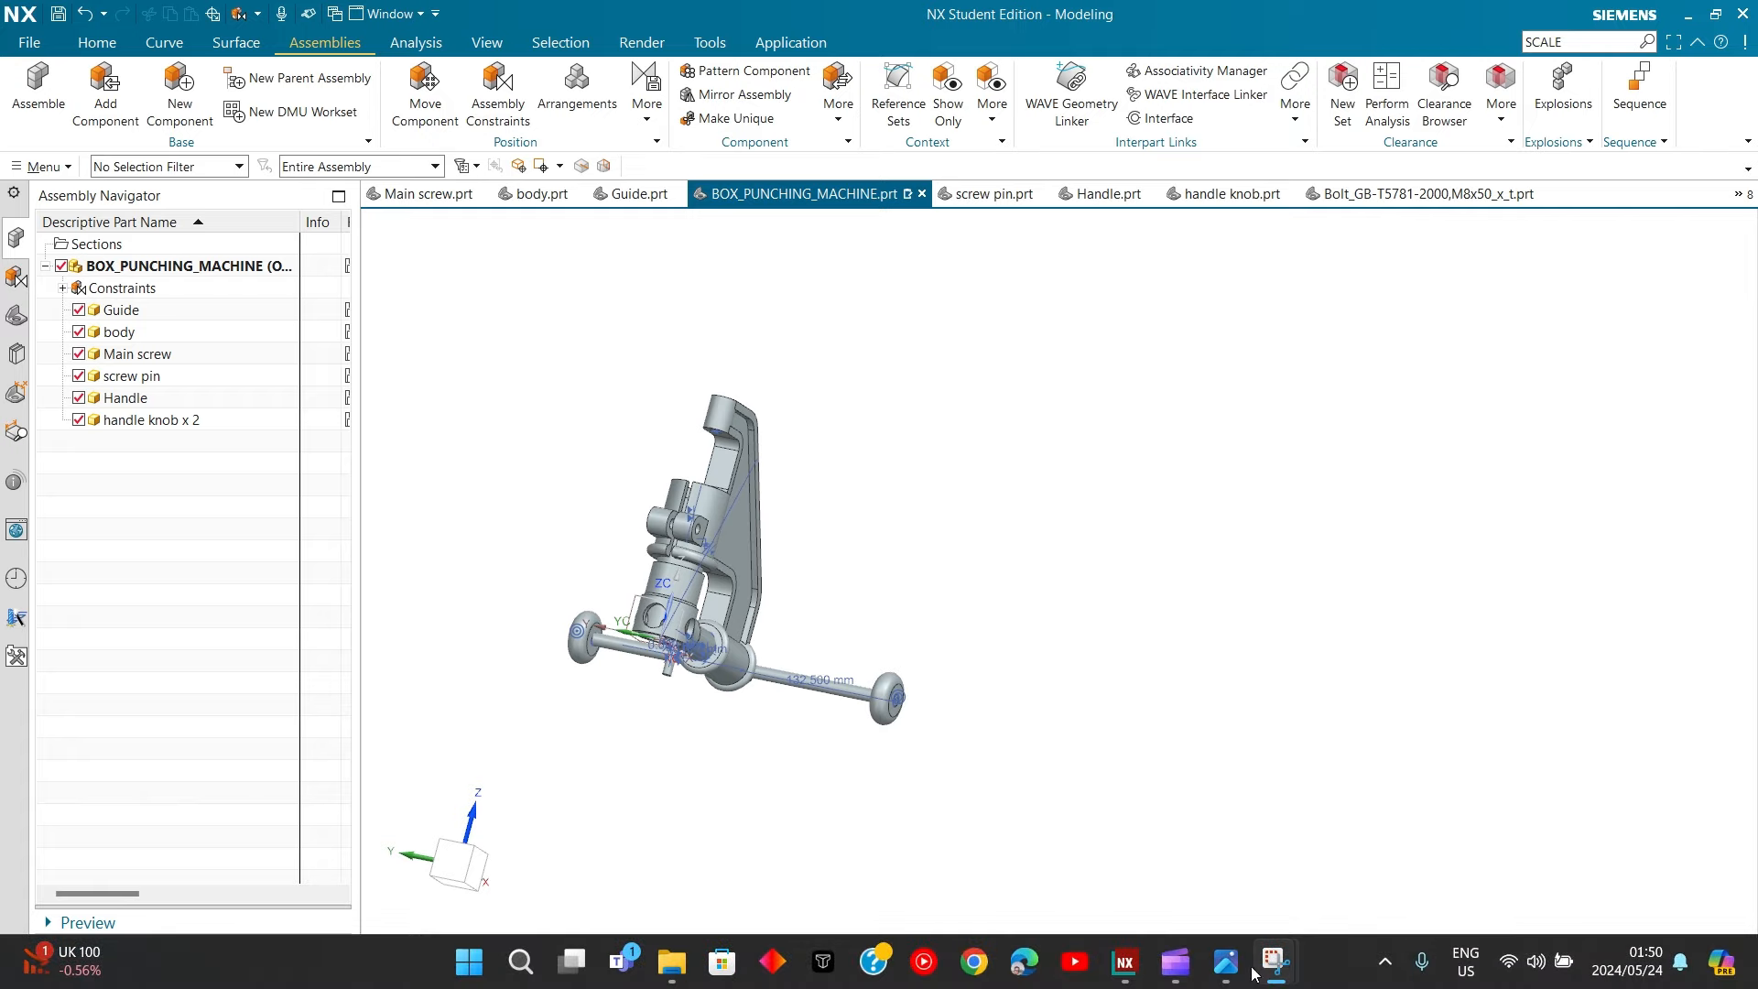
mouse_move(1227, 961)
left_click(1219, 850)
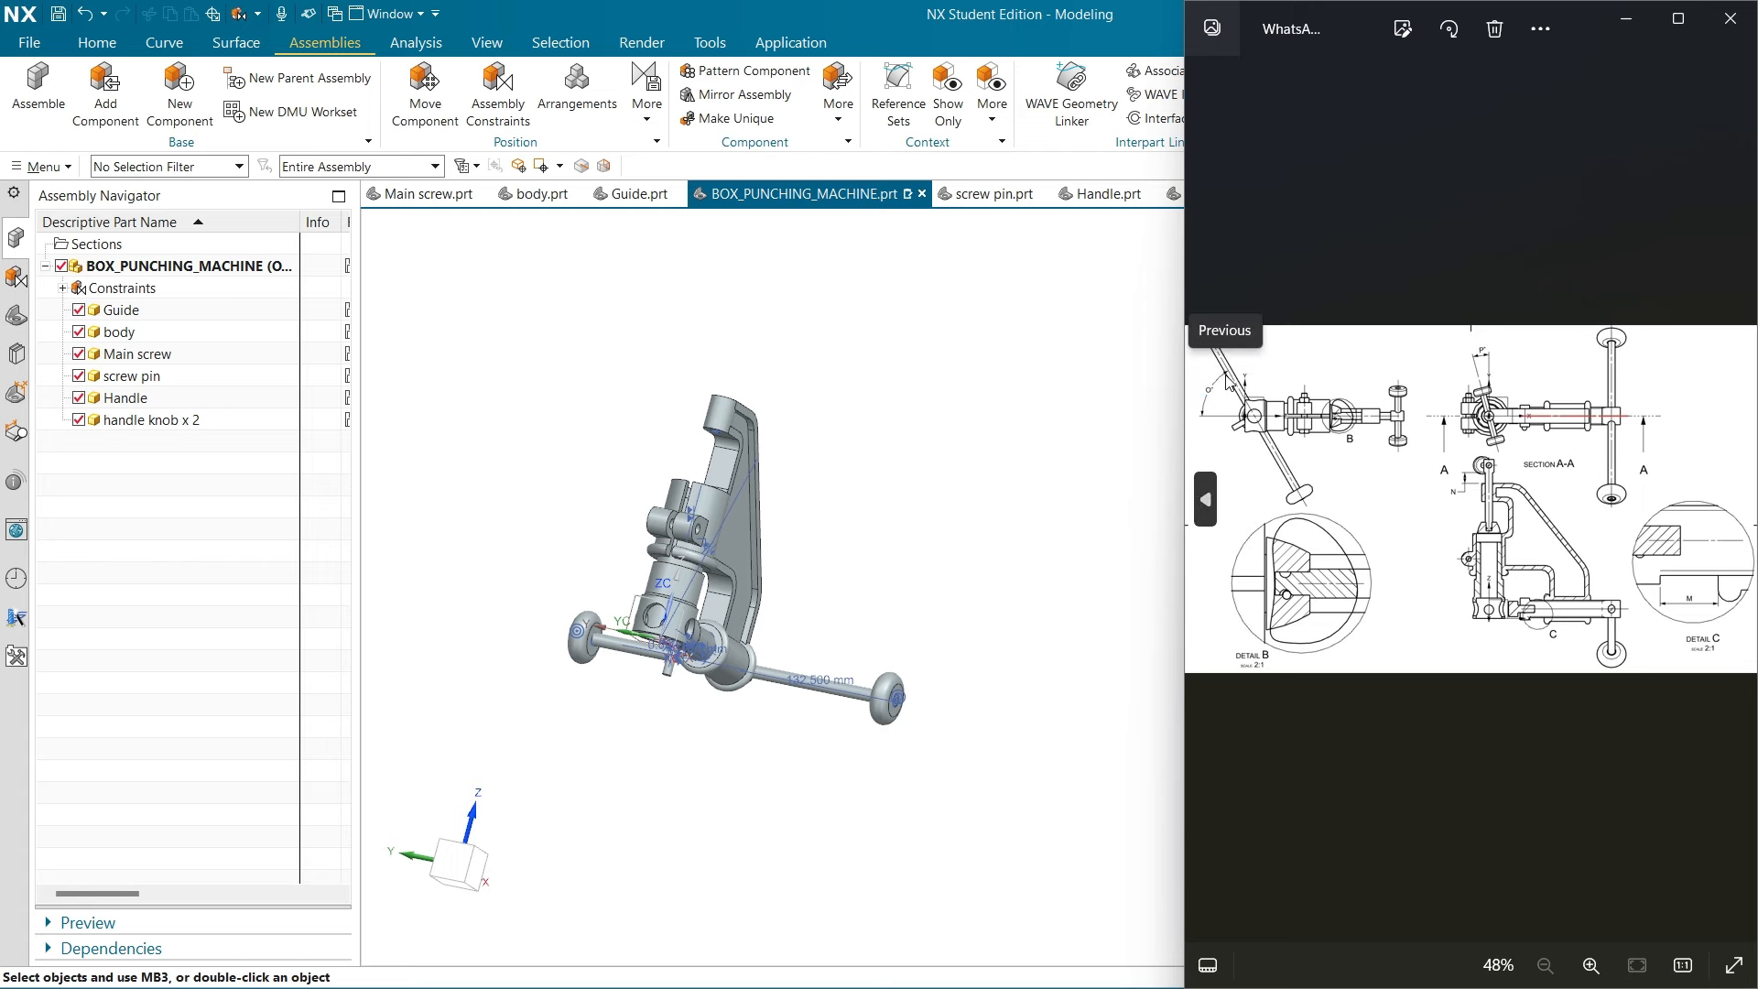
left_click(1103, 371)
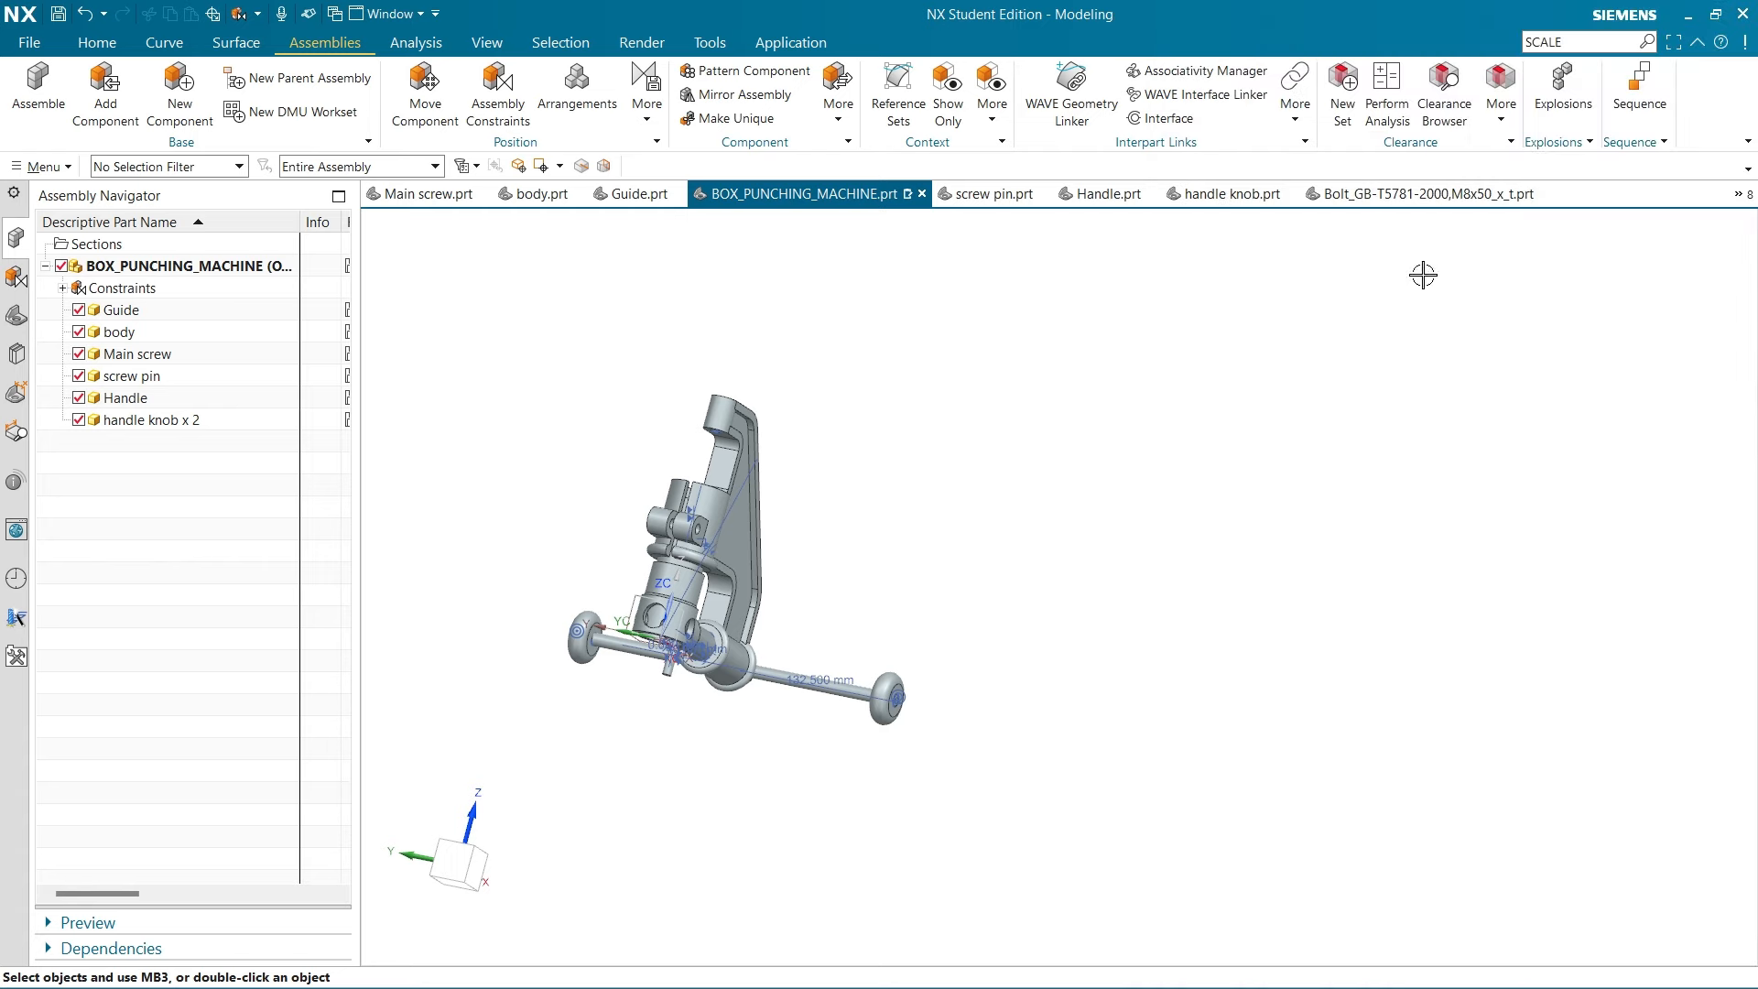
View the assembly squarely along the main screw axis and in 3D, comparing the handle's tilt with angle O in the reference drawing
middle_click_drag(913, 625, 724, 563)
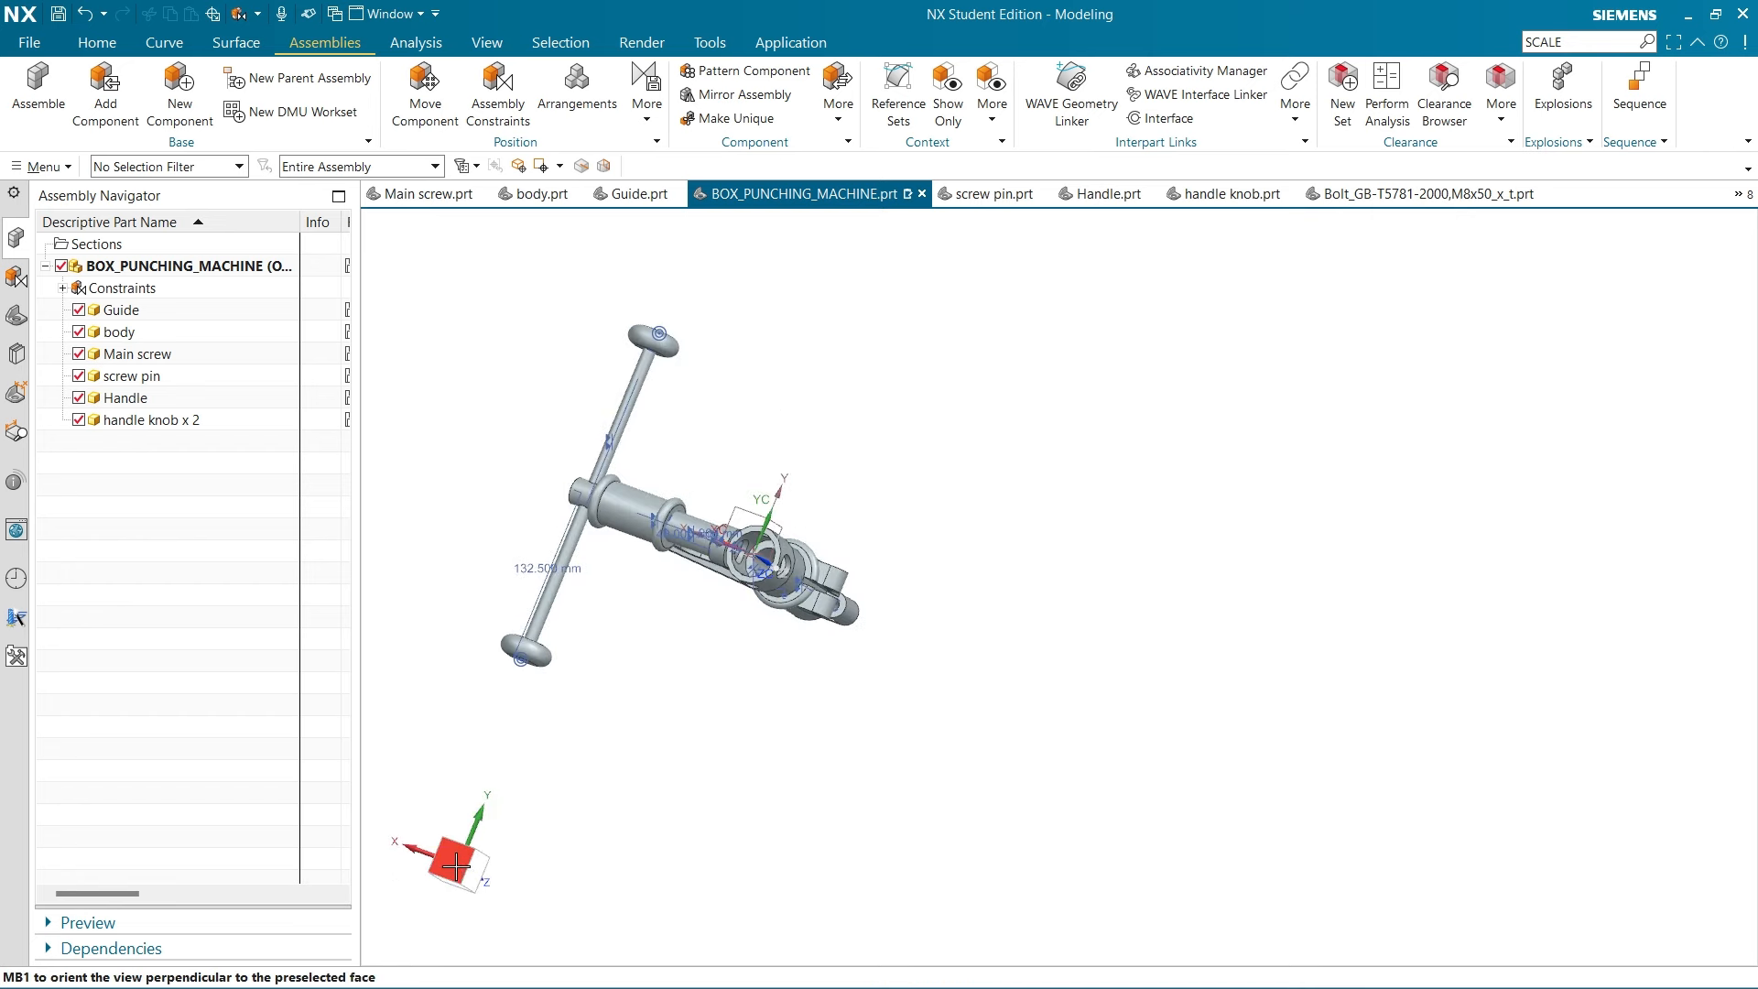
left_click(490, 866)
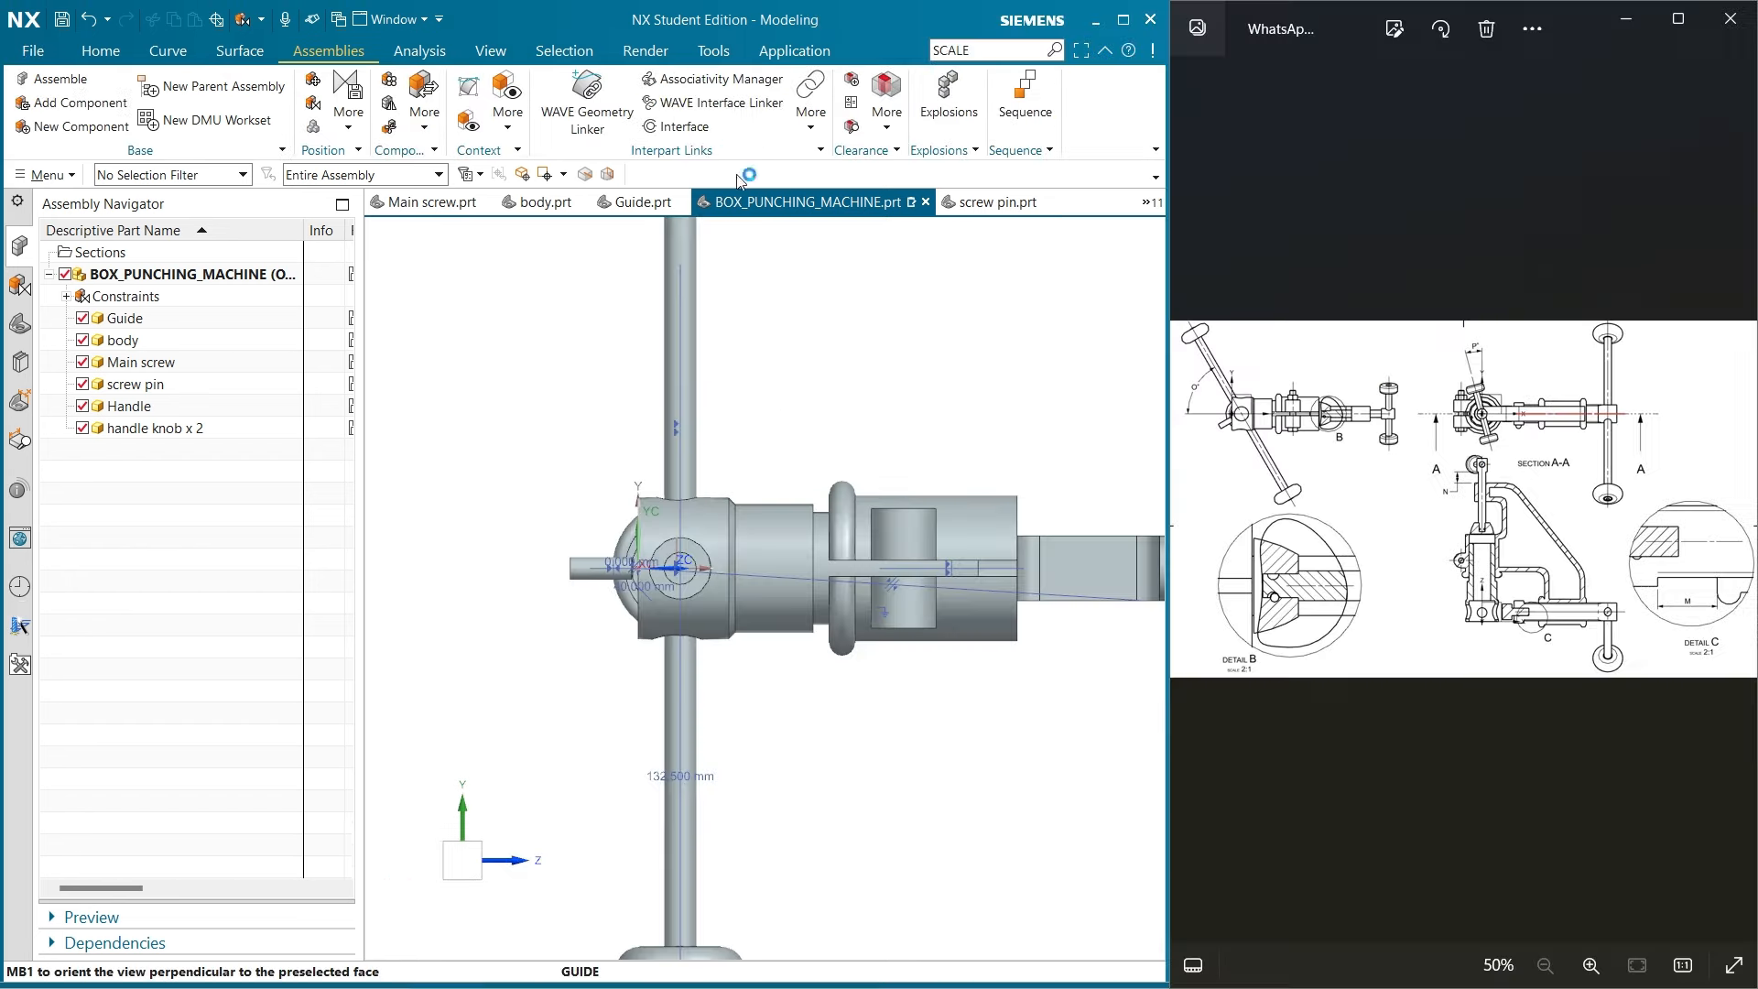
middle_click_drag(762, 344, 816, 349)
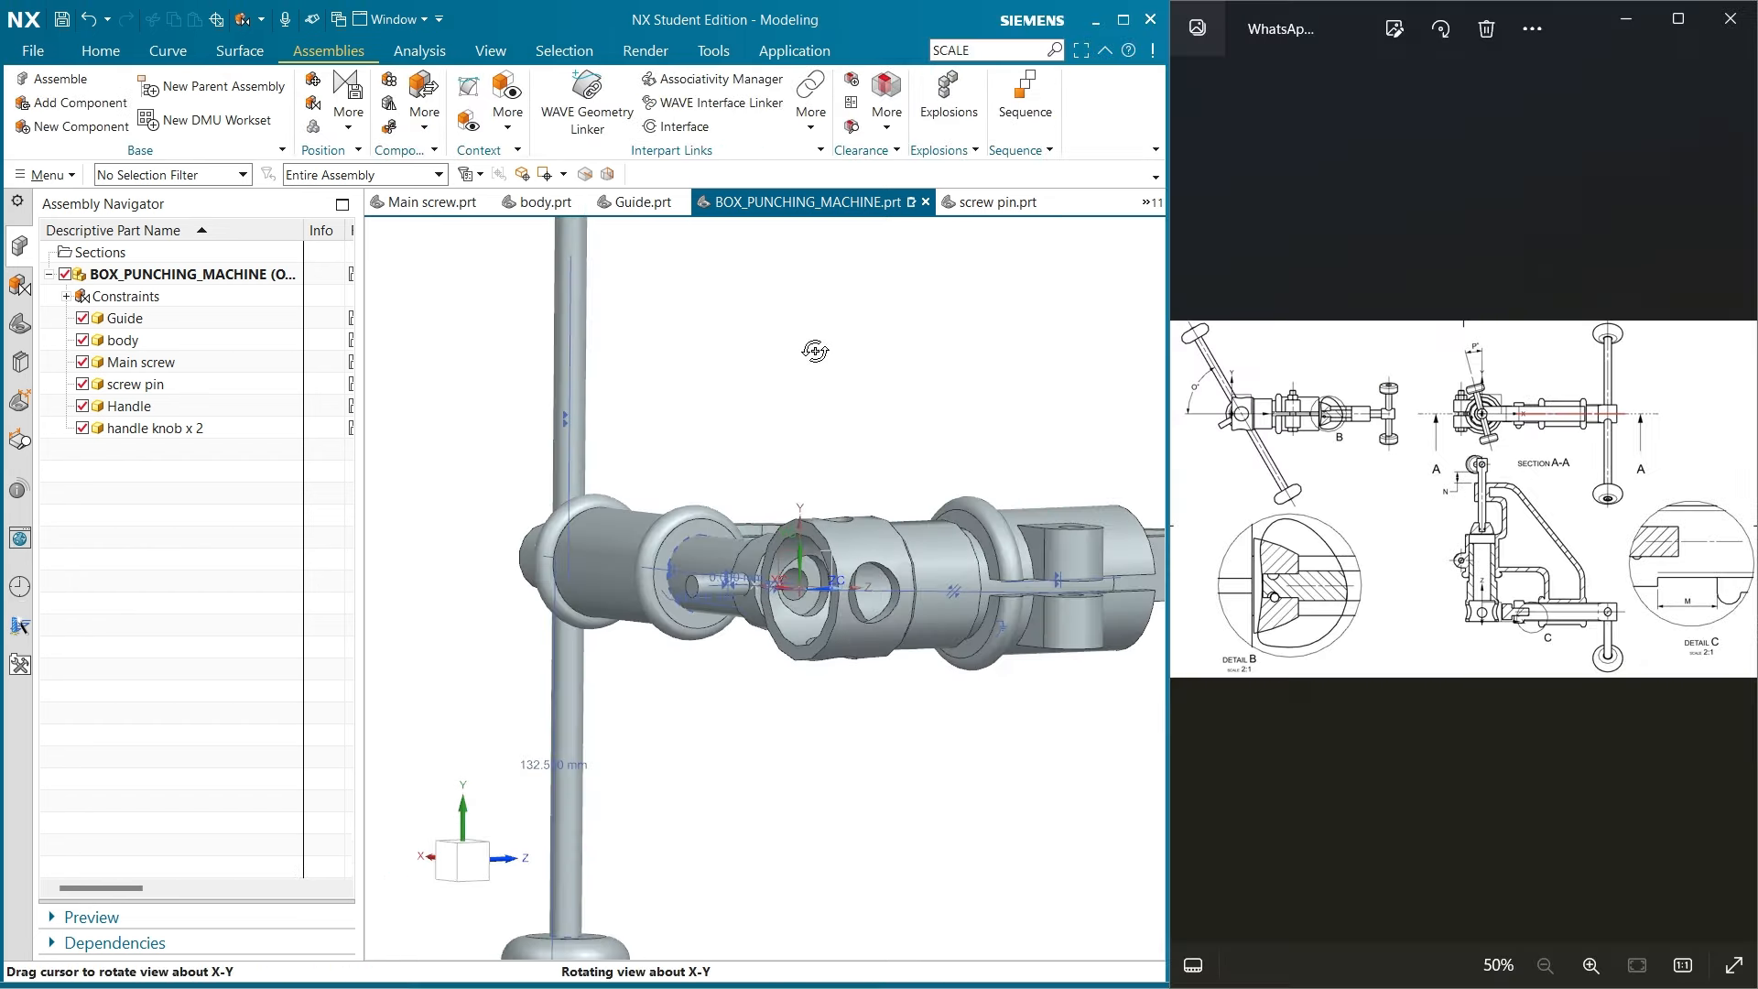
left_click(479, 864)
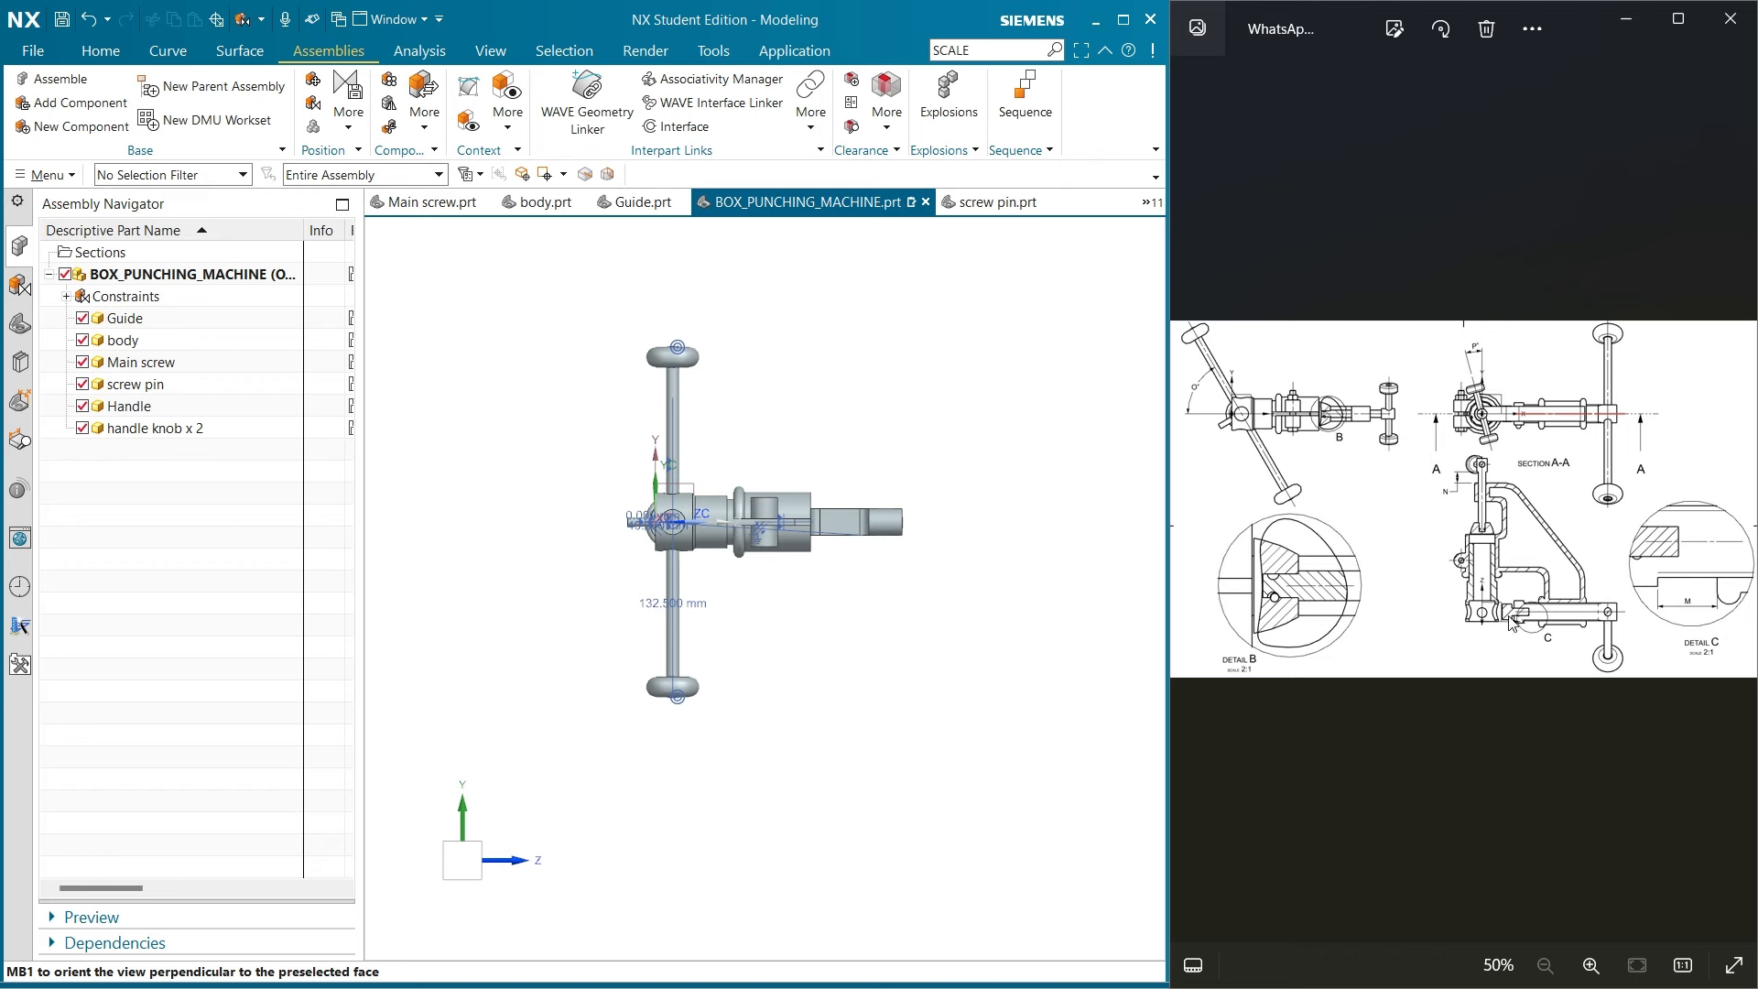
middle_click_drag(989, 602, 597, 624)
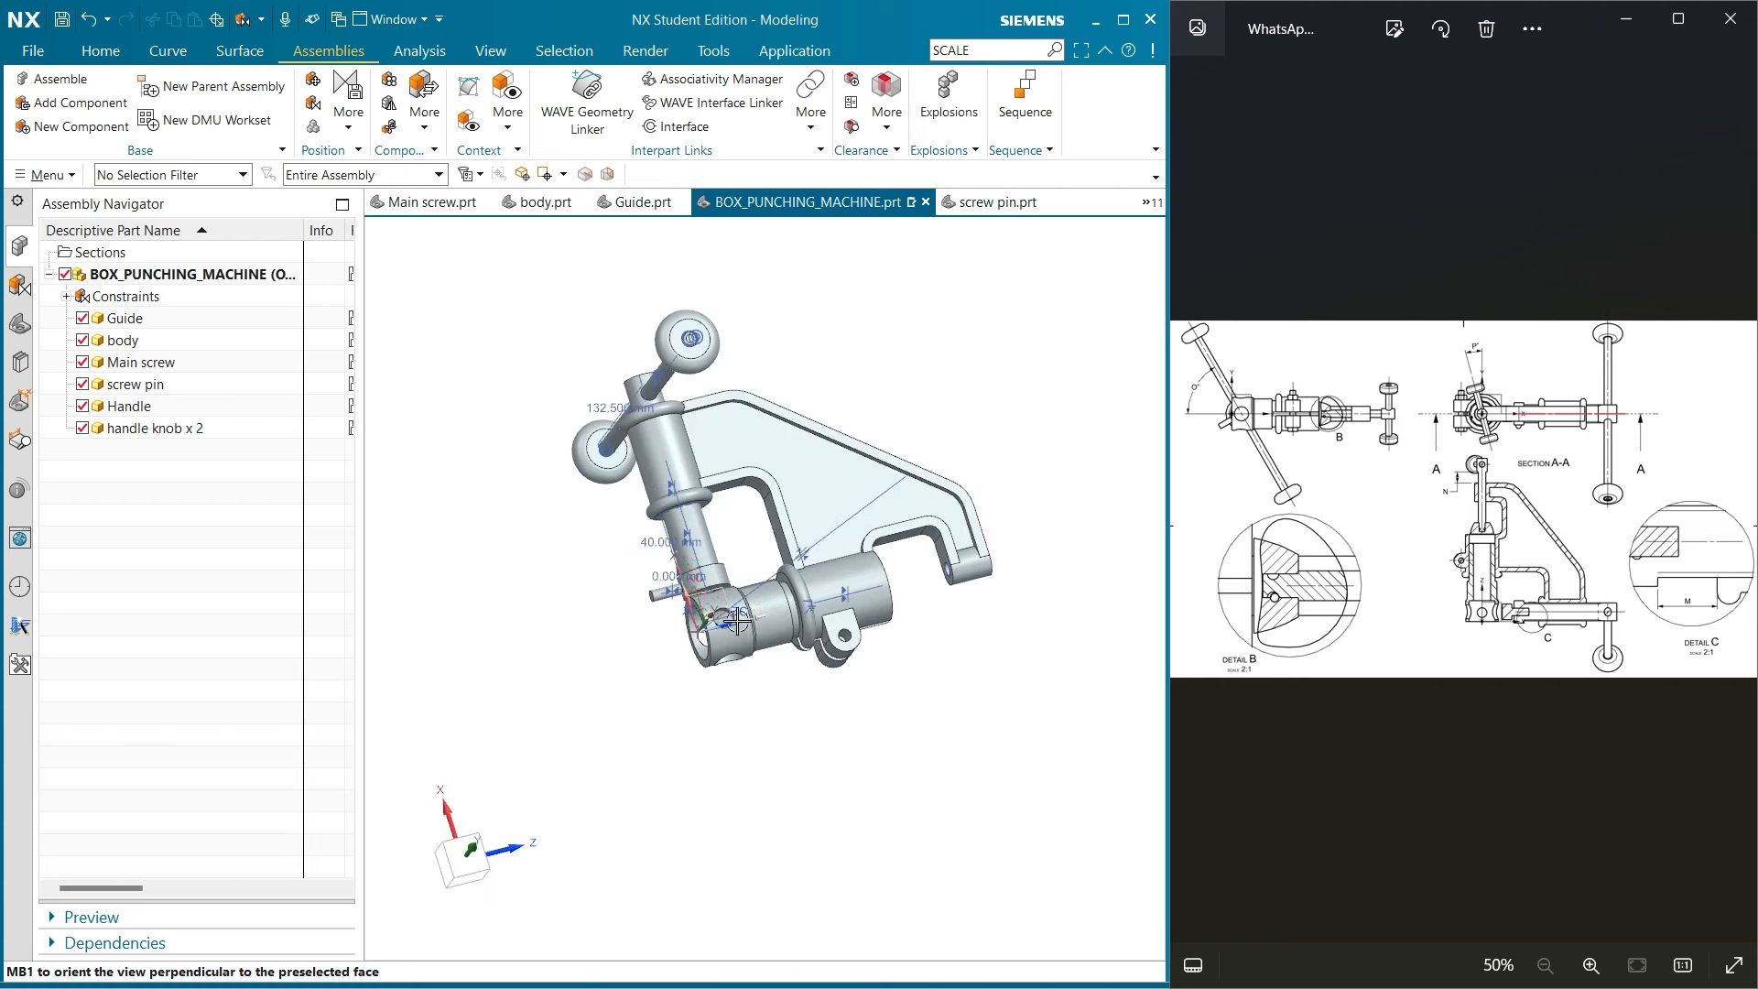
middle_click_drag(746, 724, 723, 632)
left_click(463, 867)
scroll(613, 825, "down", 1)
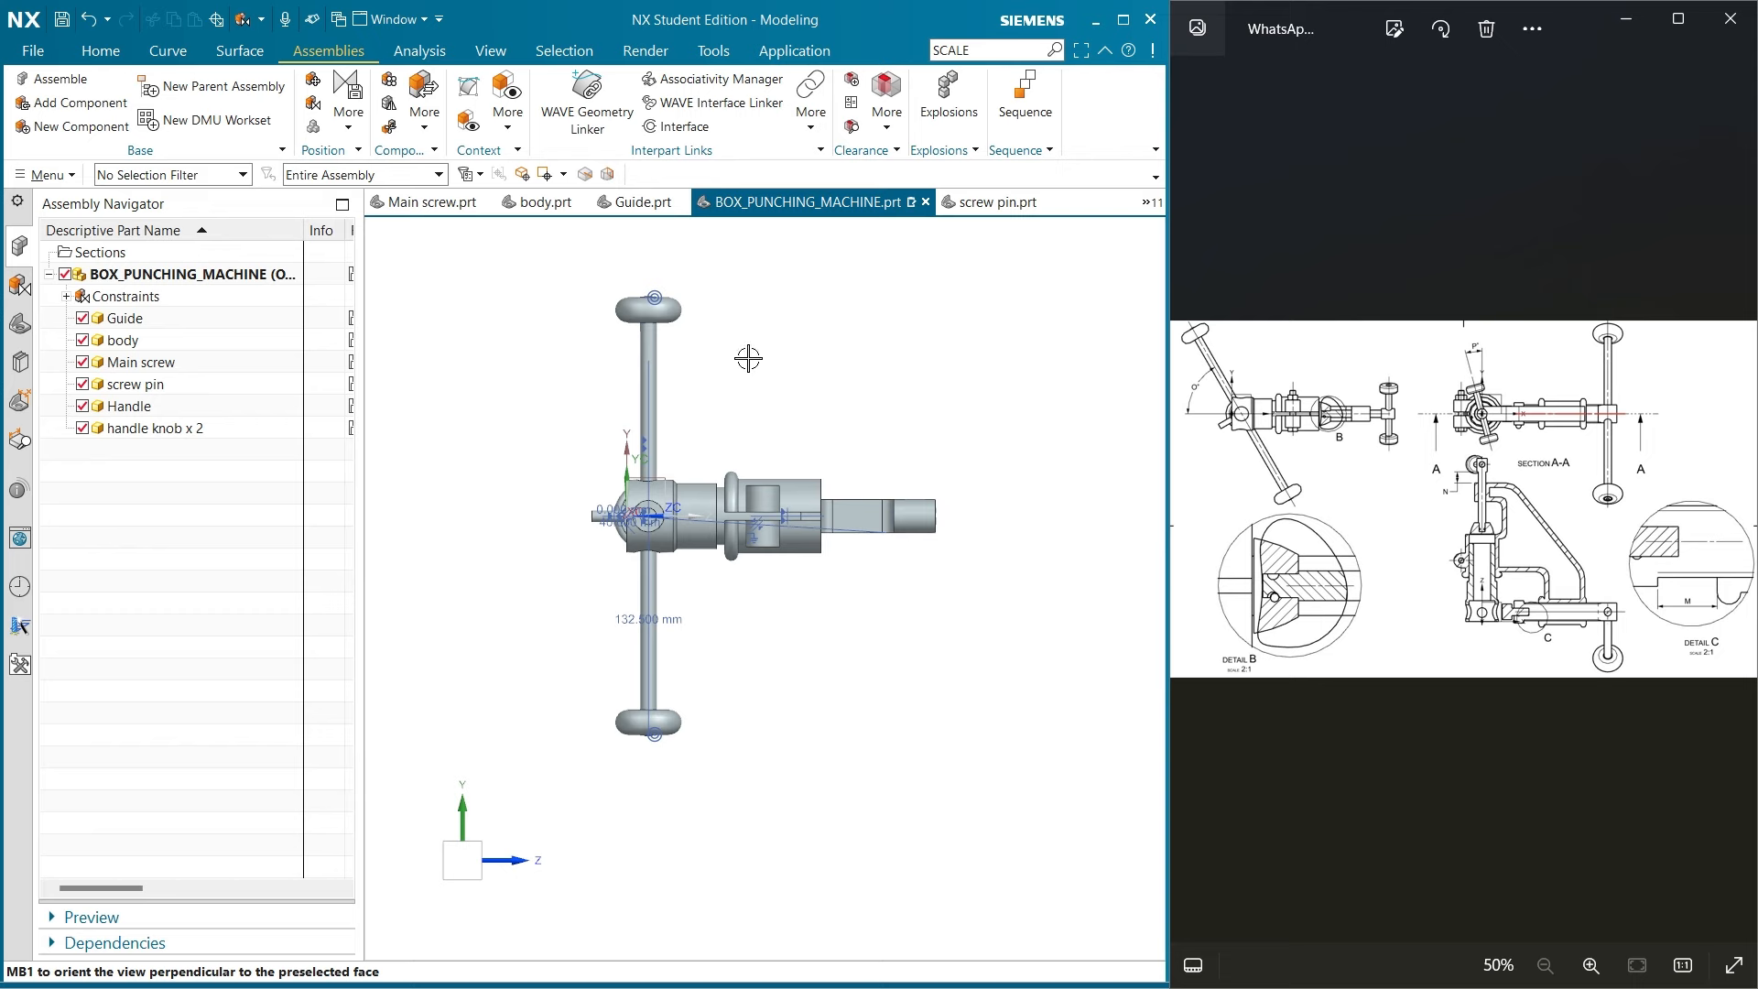
middle_click_drag(766, 349, 682, 374)
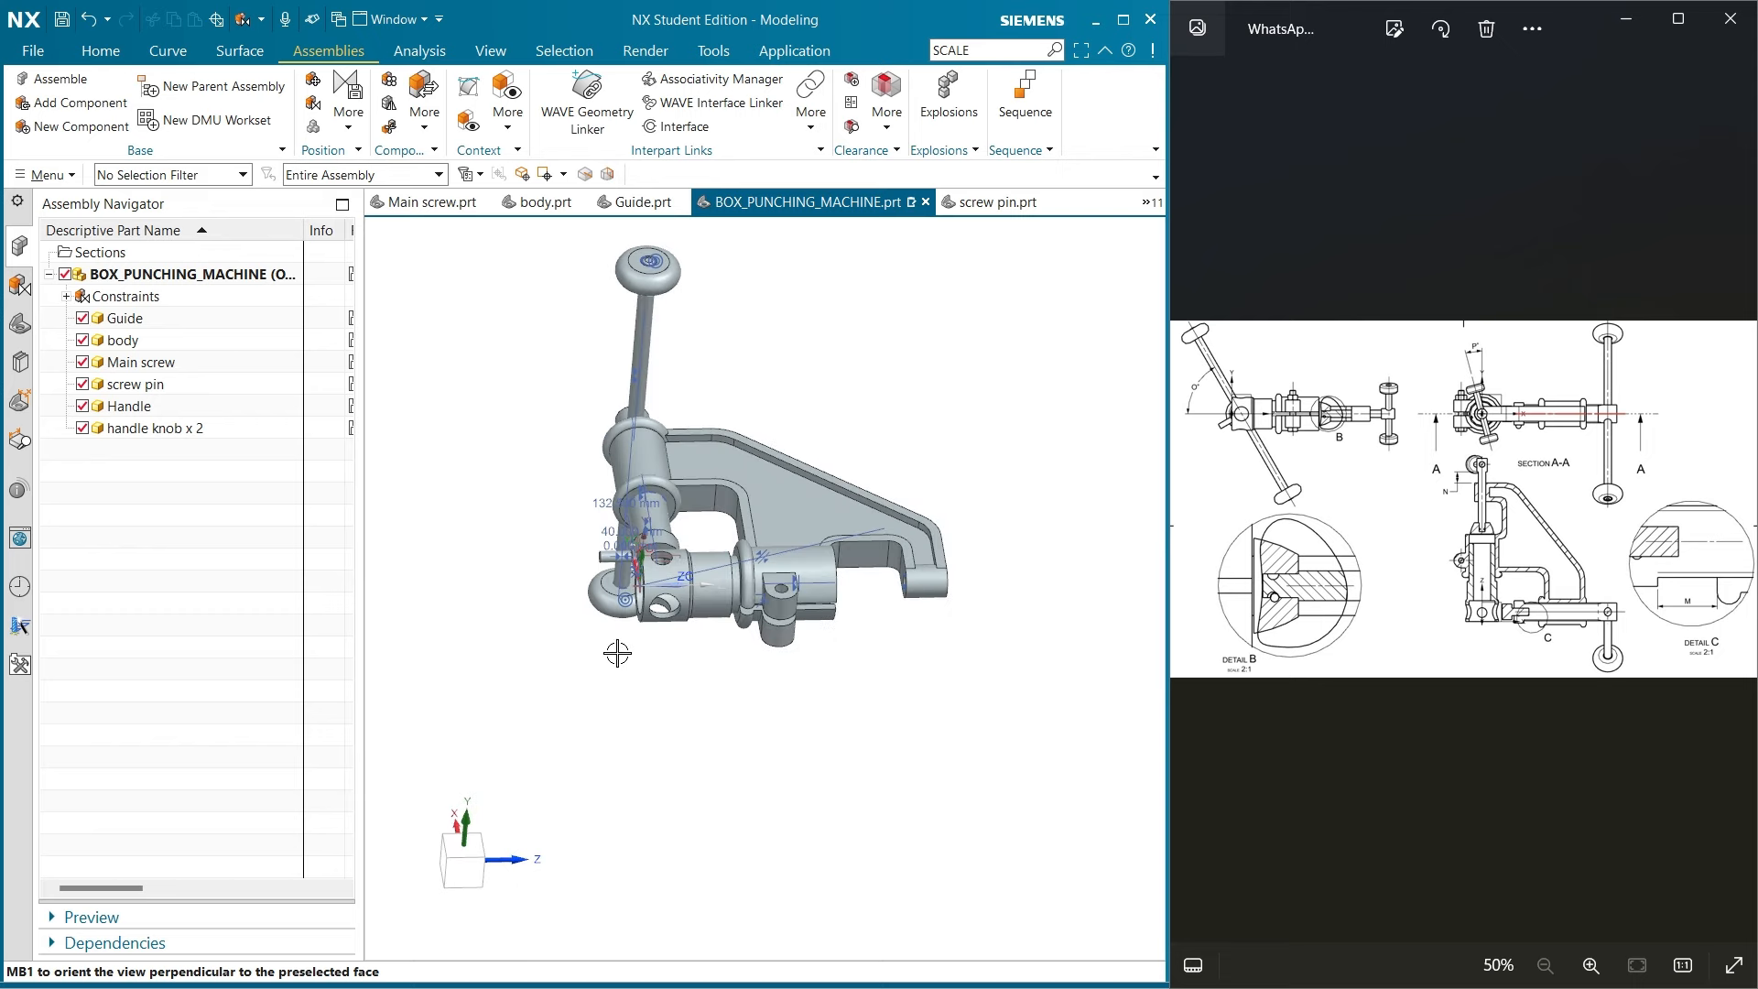
middle_click_drag(617, 653, 593, 606)
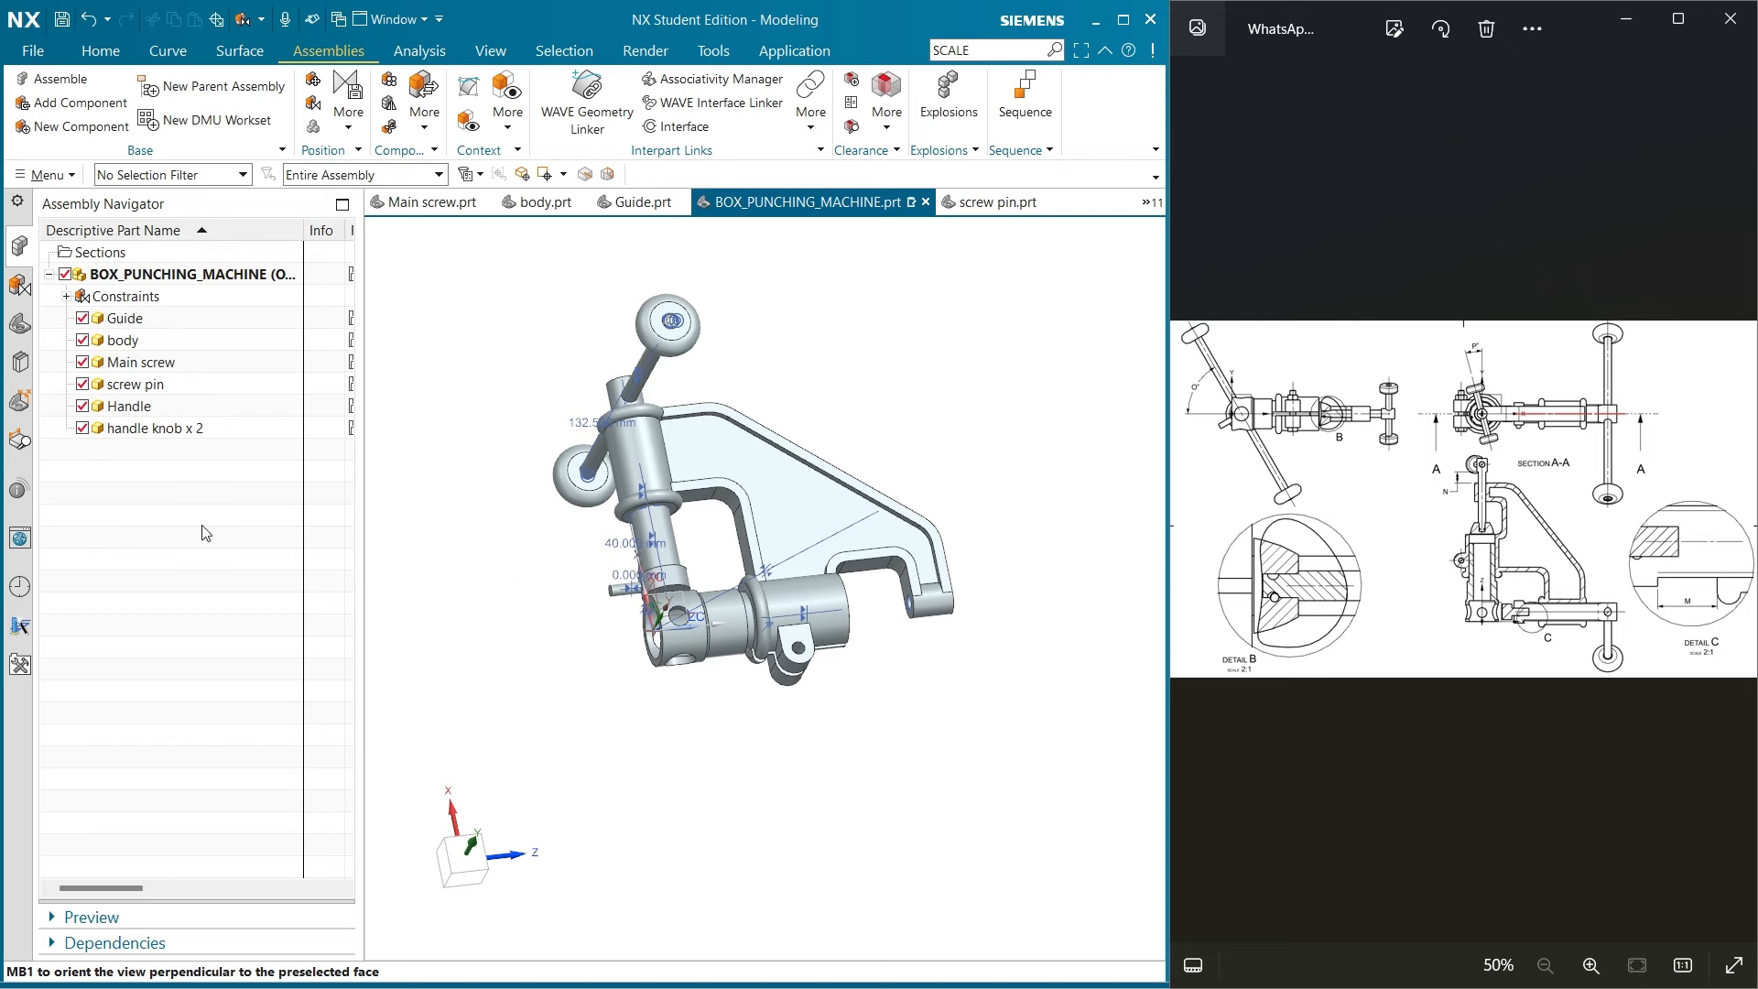
Hide the Guide component and orient the assembly squarely to the YZ plane, exposing the datum axes and the handle
left_click(83, 318)
middle_click_drag(635, 676, 635, 683)
scroll(628, 601, "up", 4)
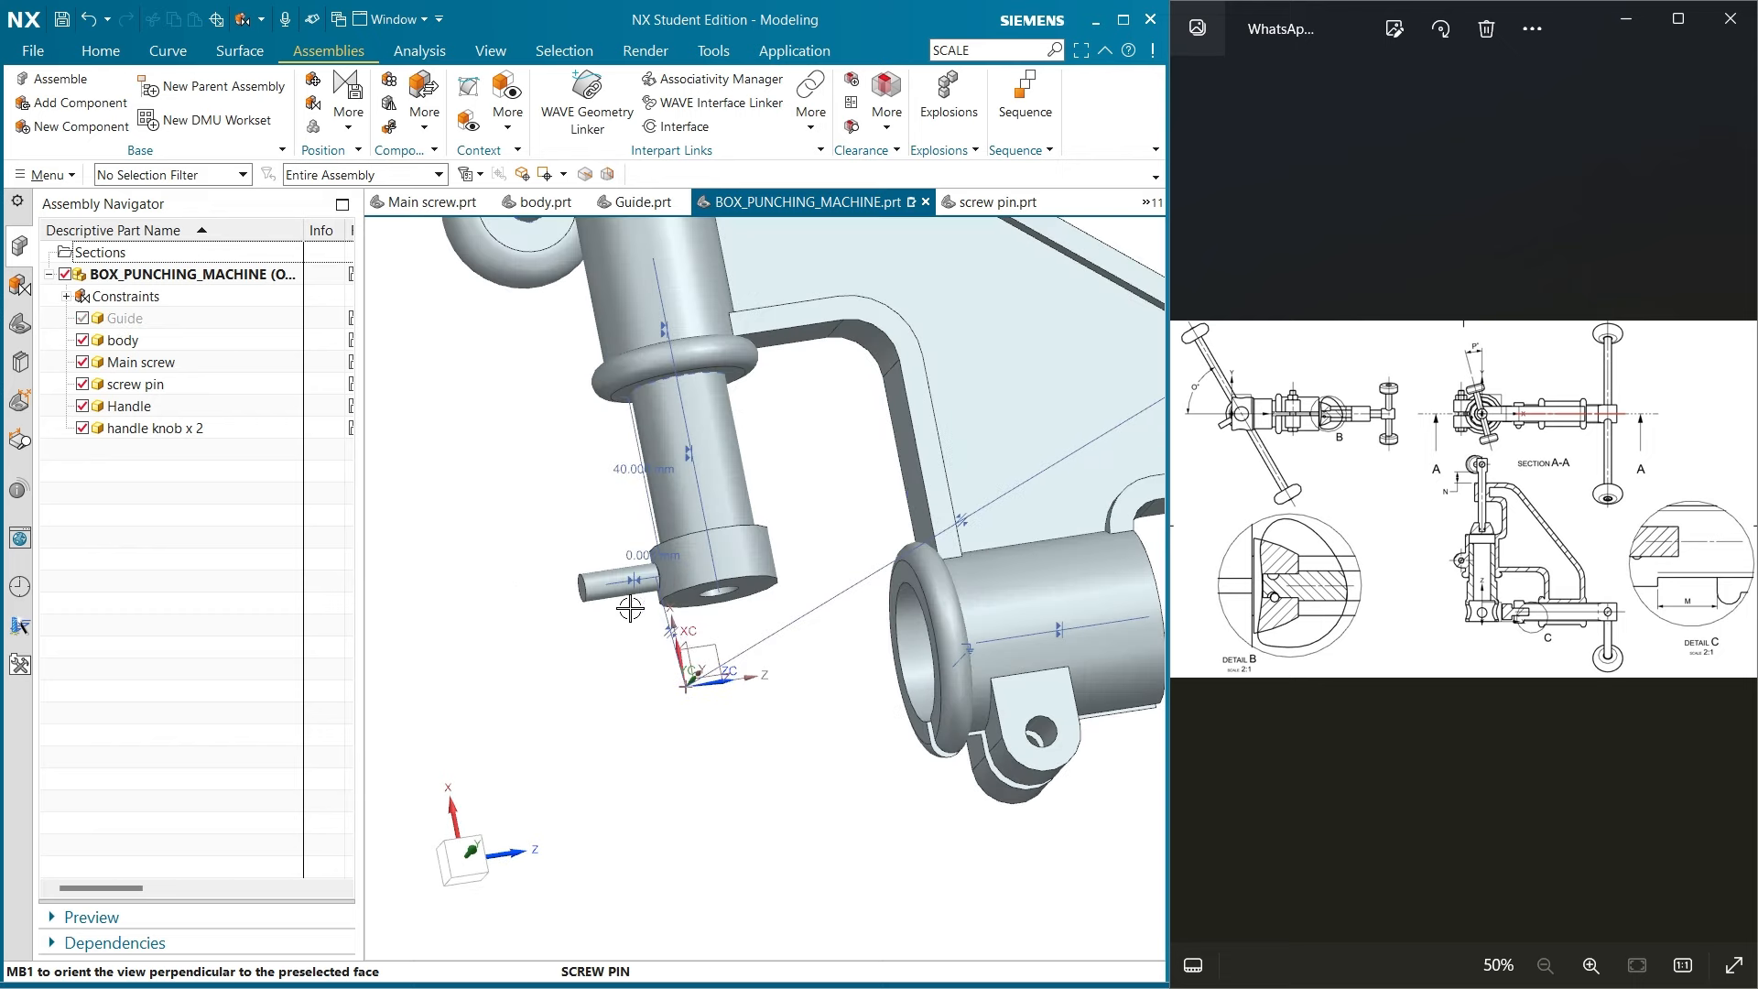
scroll(676, 627, "up", 3)
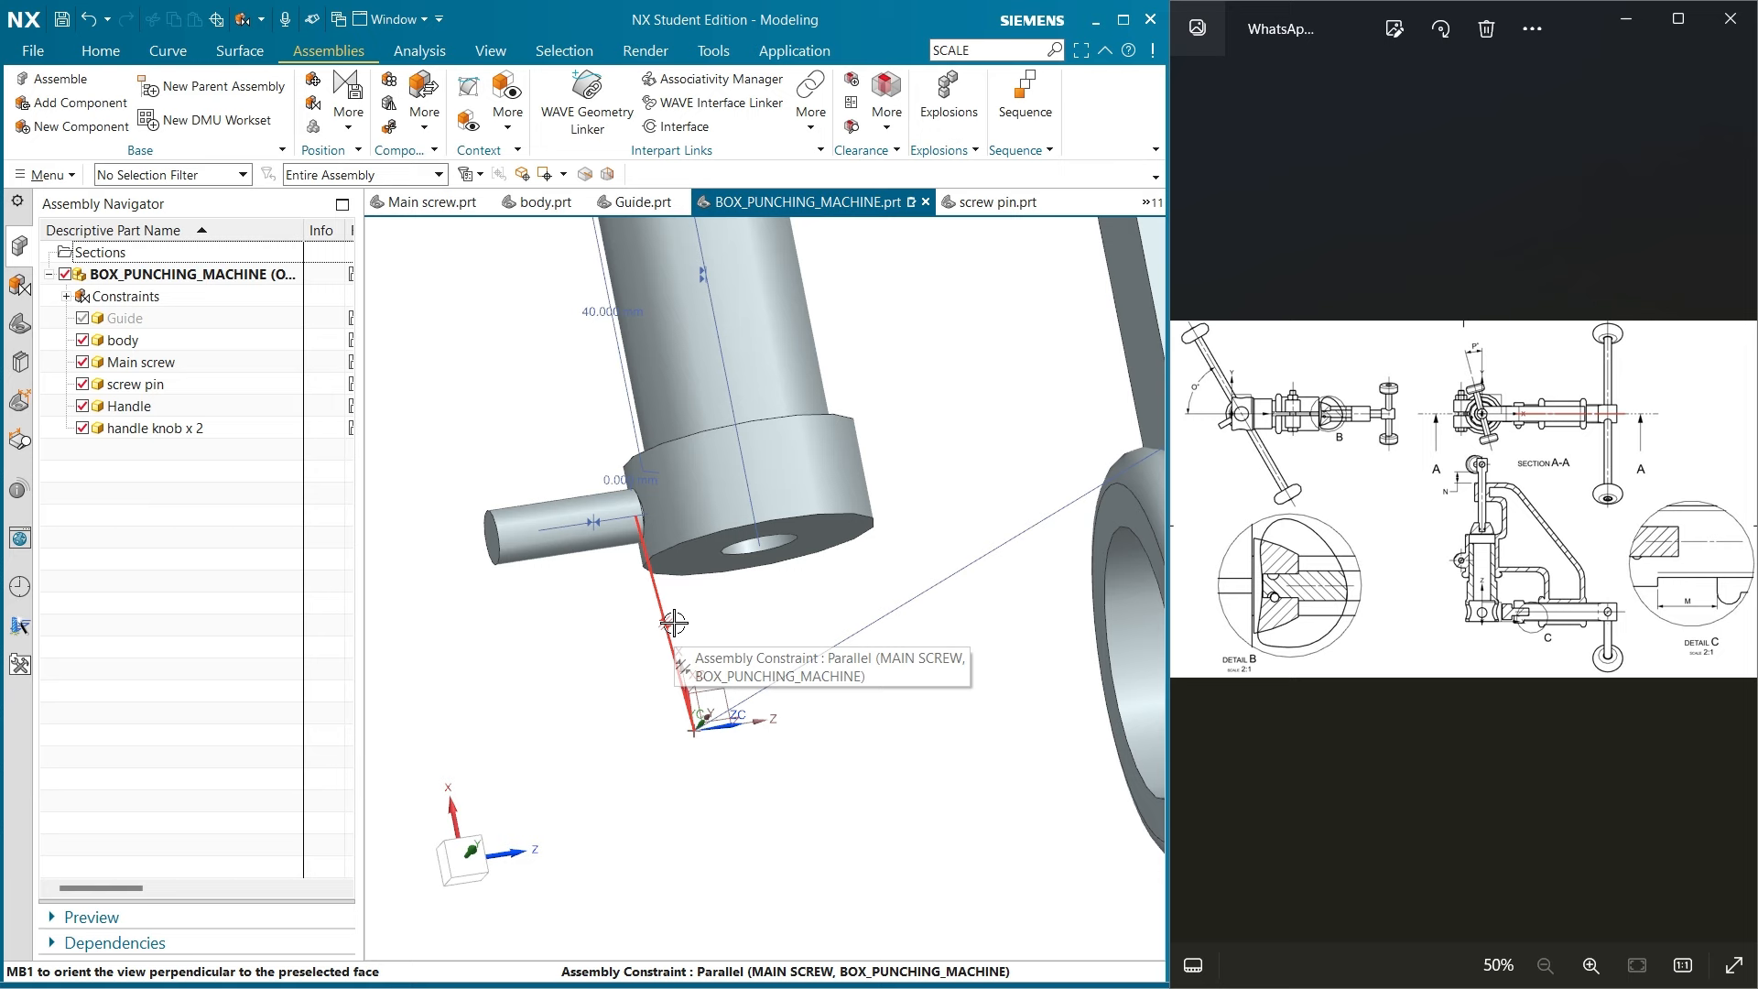
right_click(673, 622)
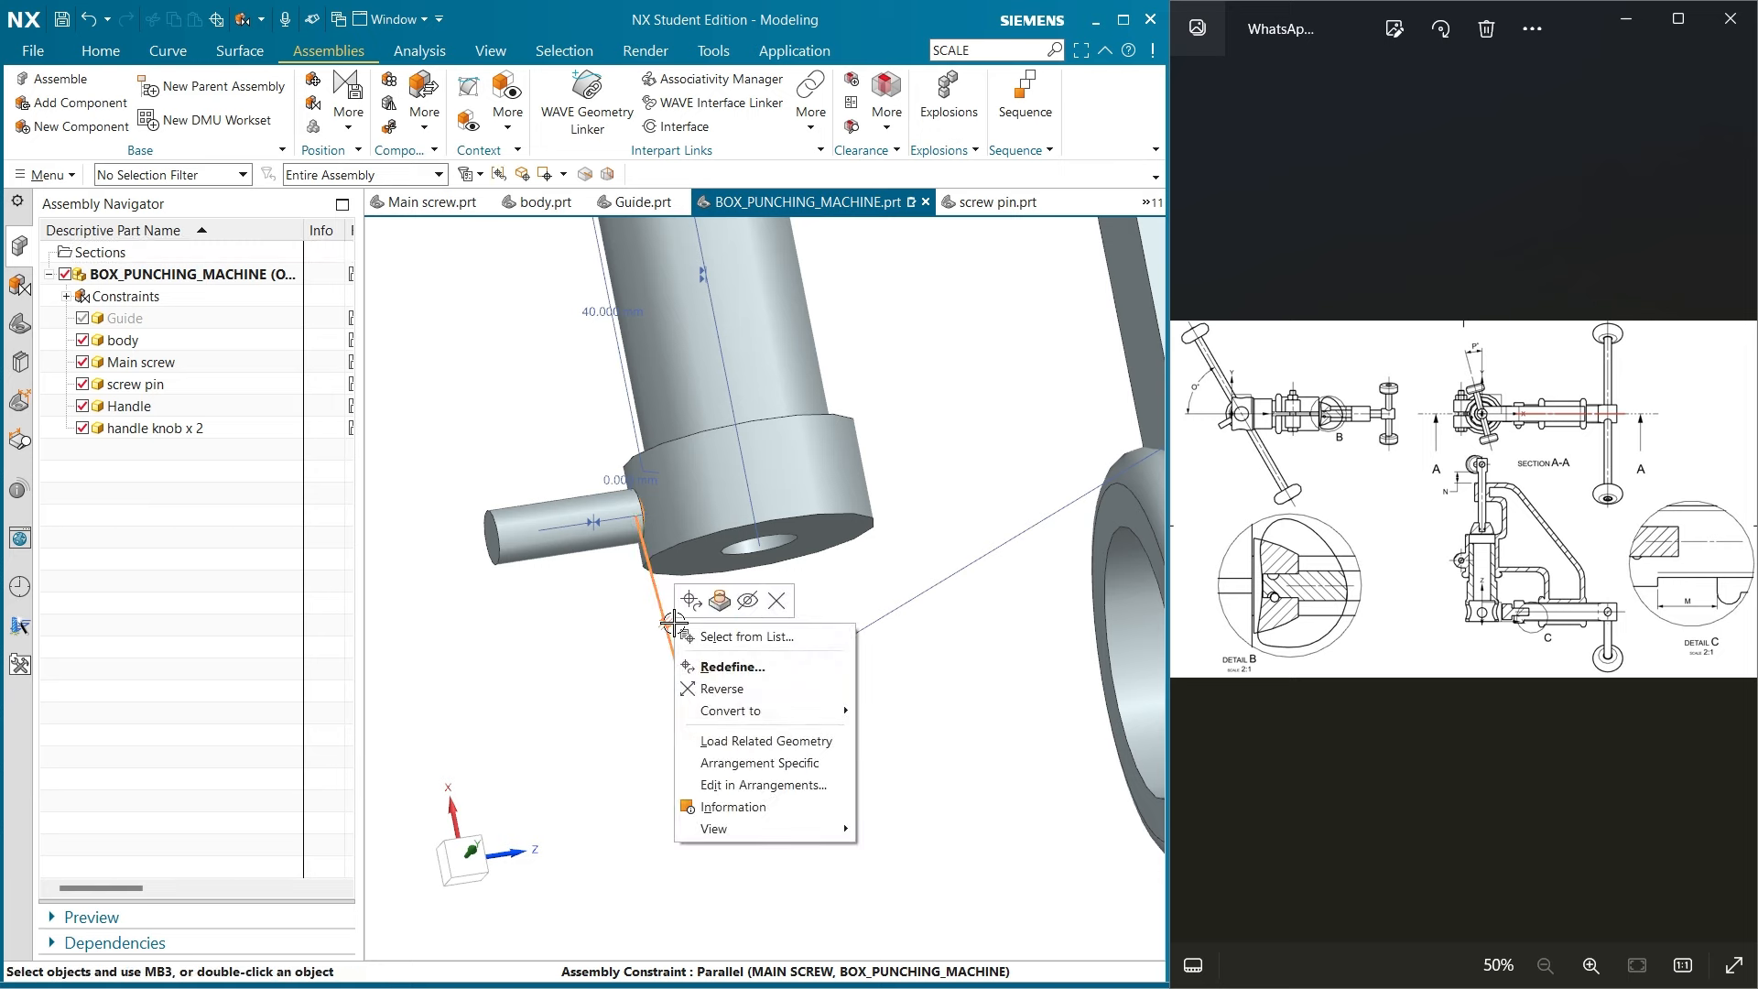
key("Escape")
left_click(462, 865)
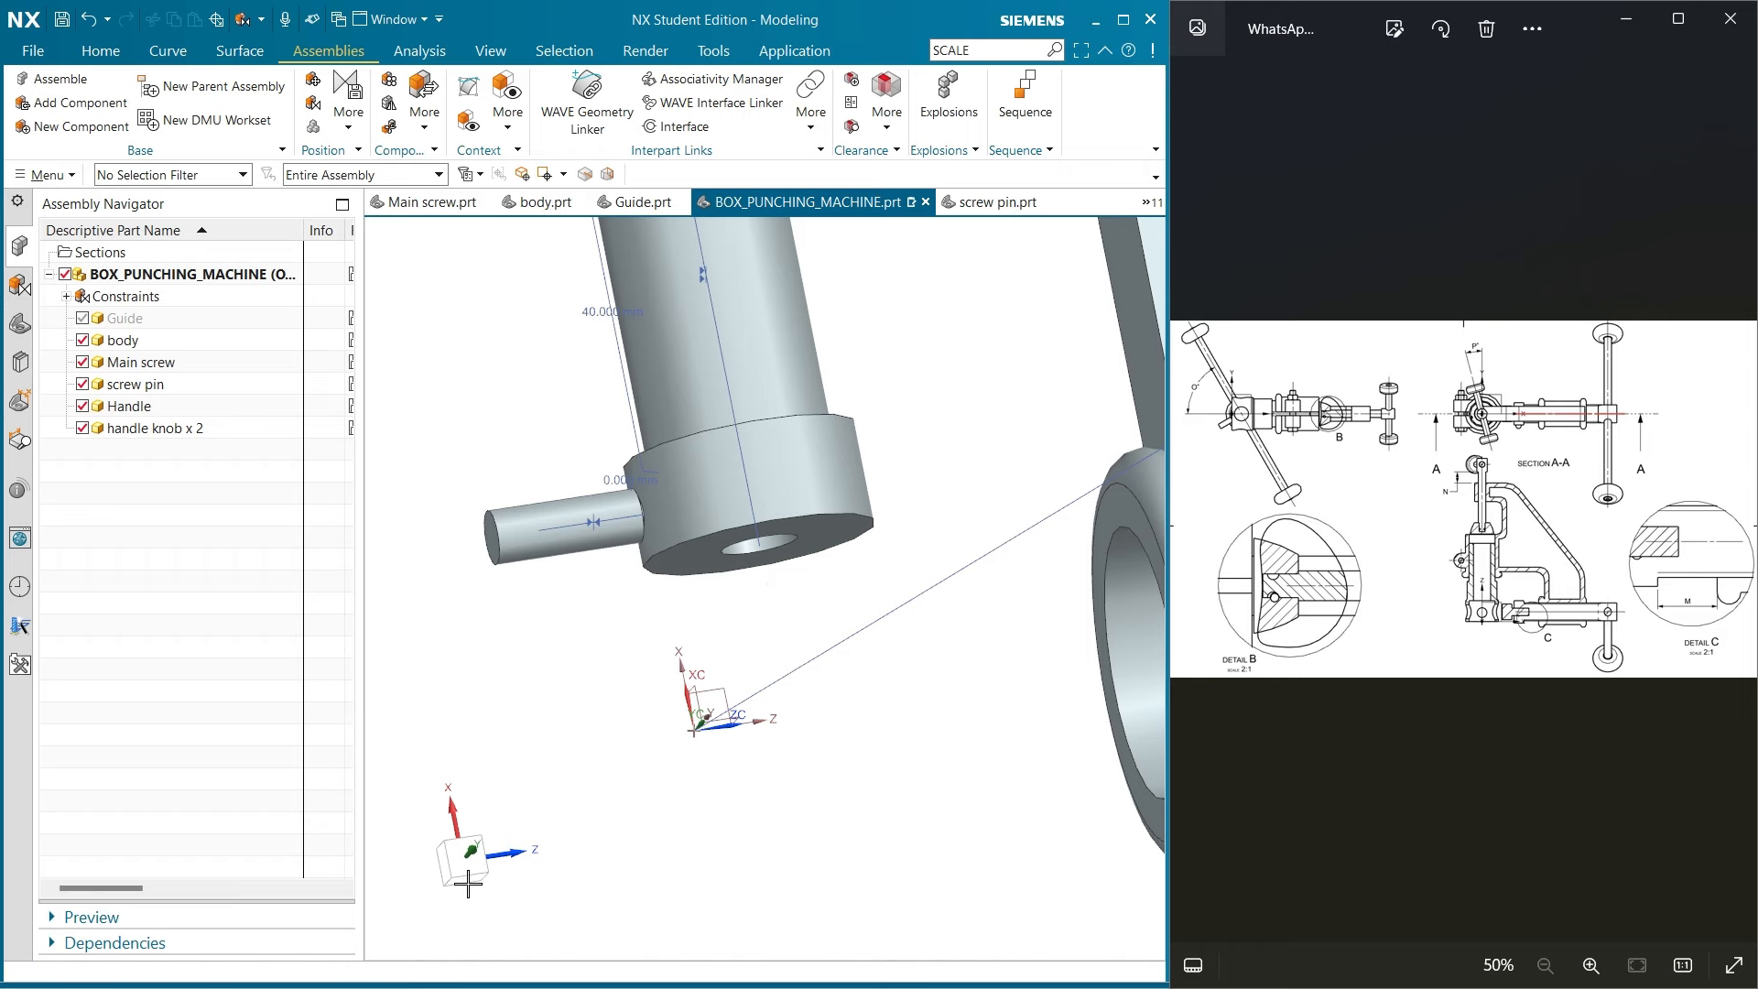
scroll(730, 689, "down", 1)
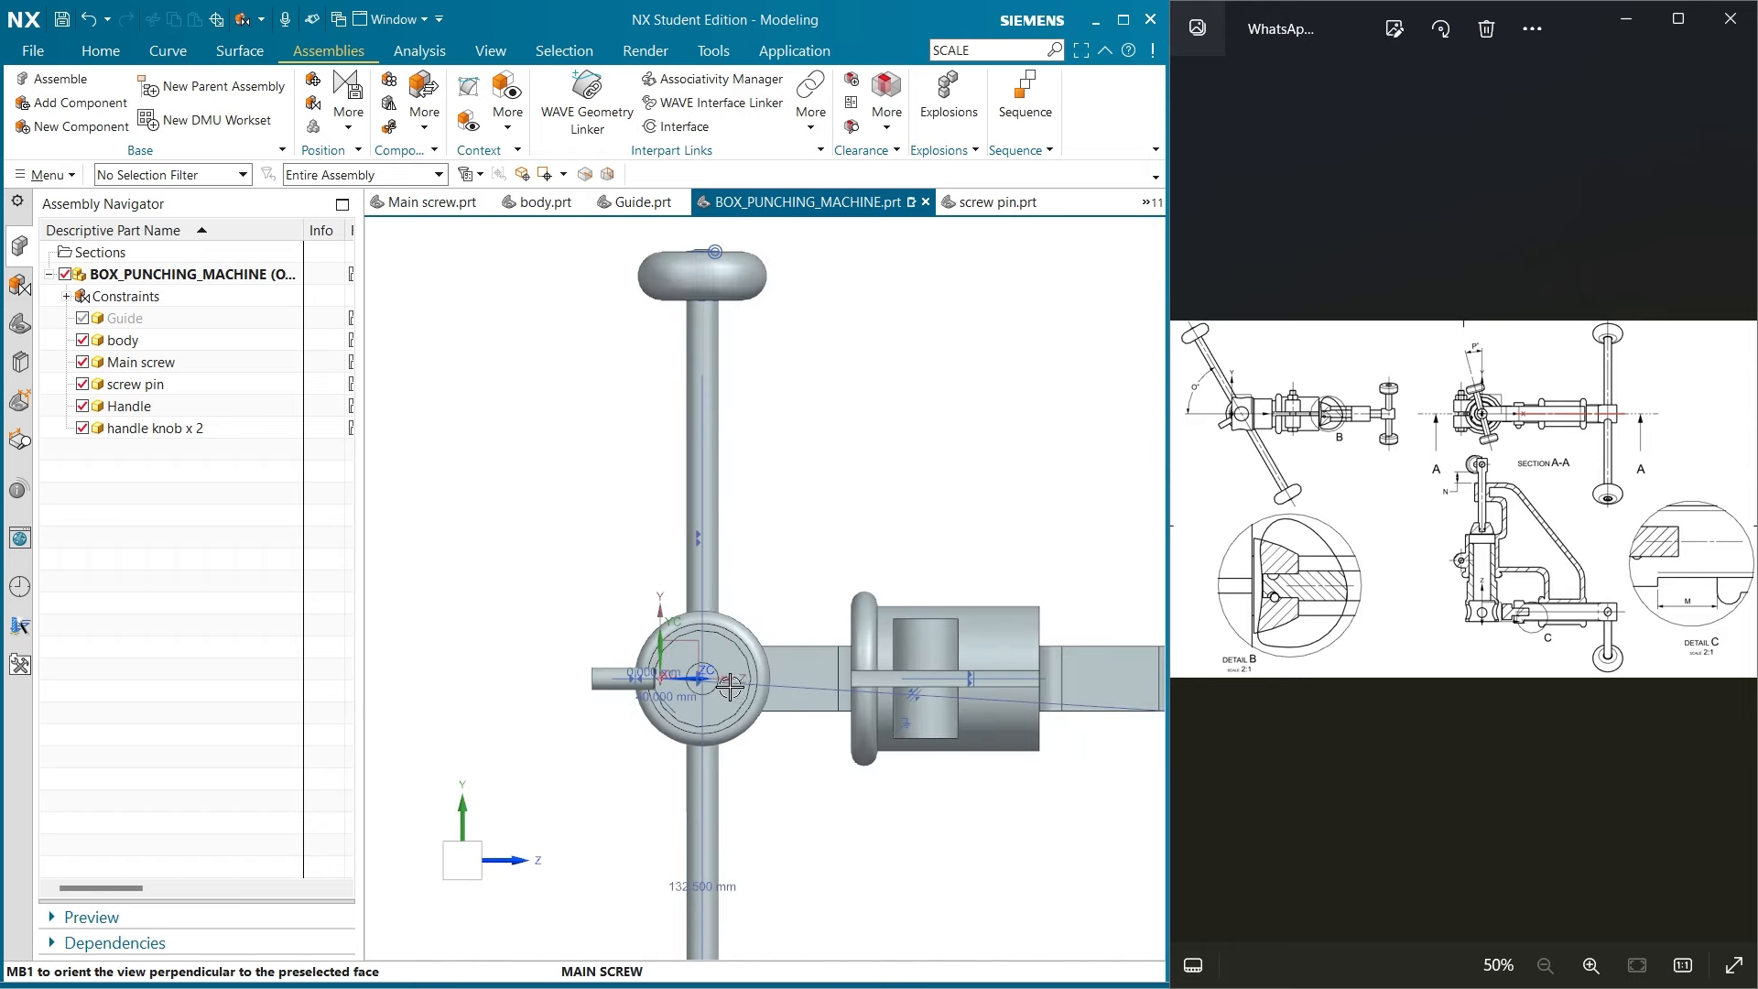
scroll(795, 410, "down", 2)
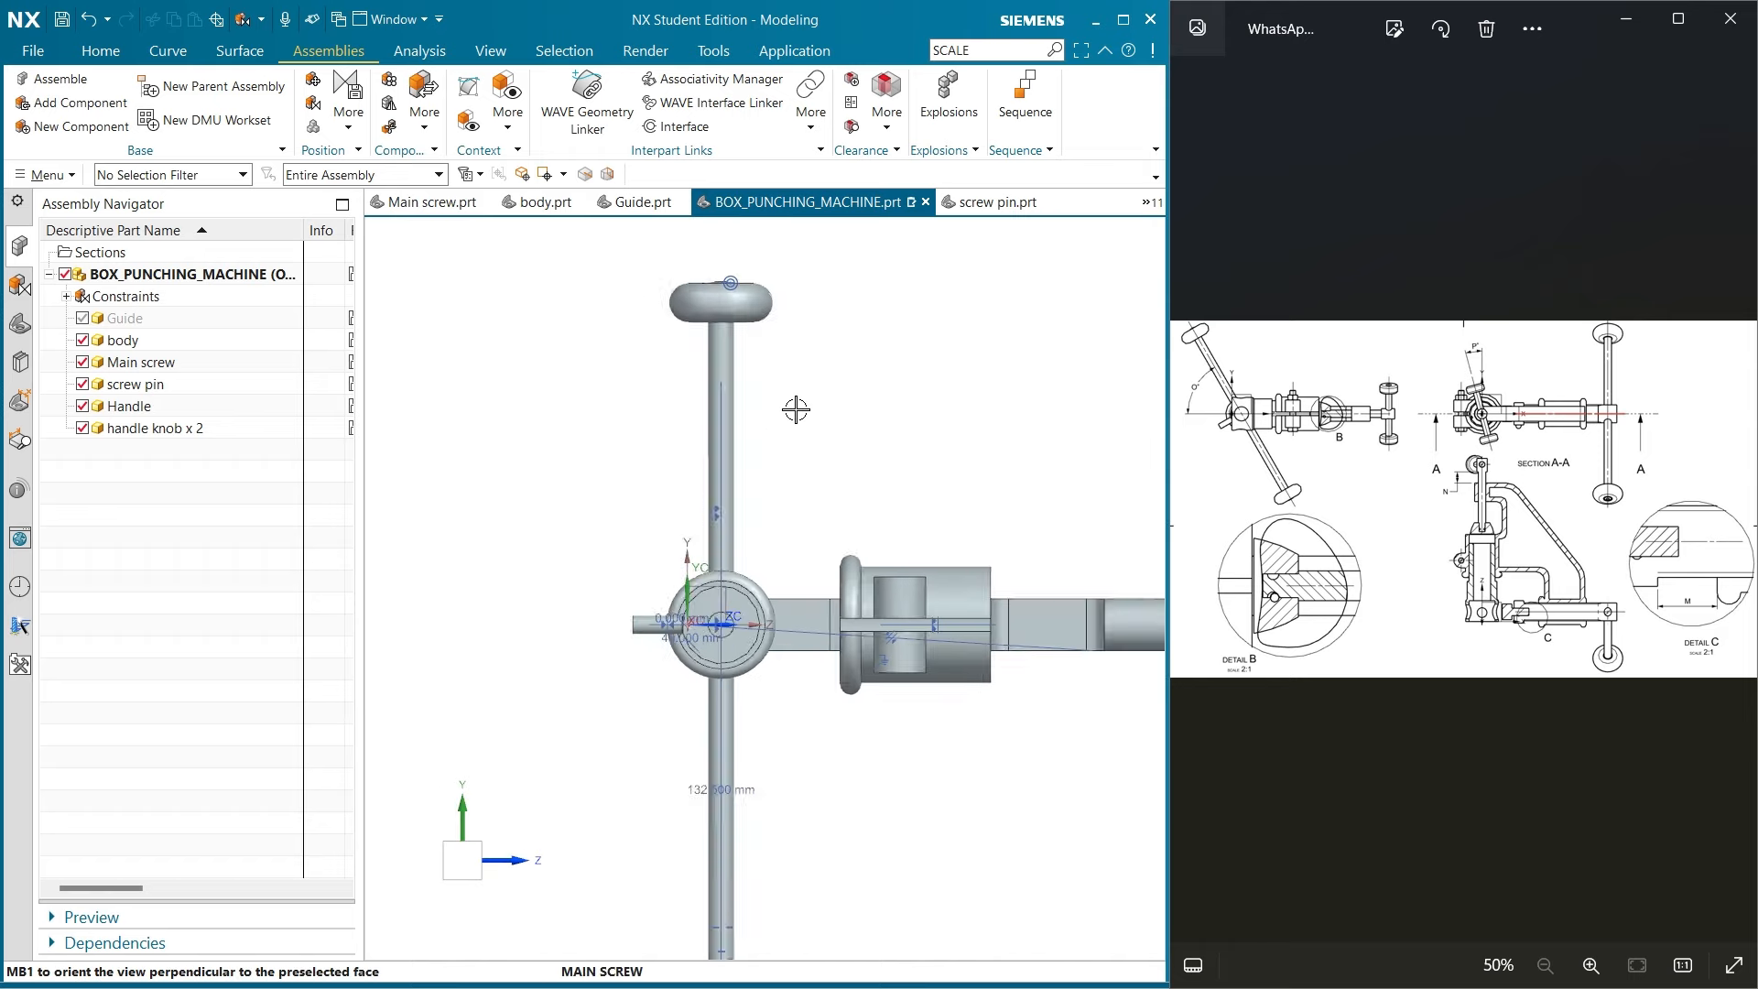
Constrain the handle's centerline to the datum coordinate system's Z axis with a 3D angle equal to O and close the constraints dialog
left_click(427, 113)
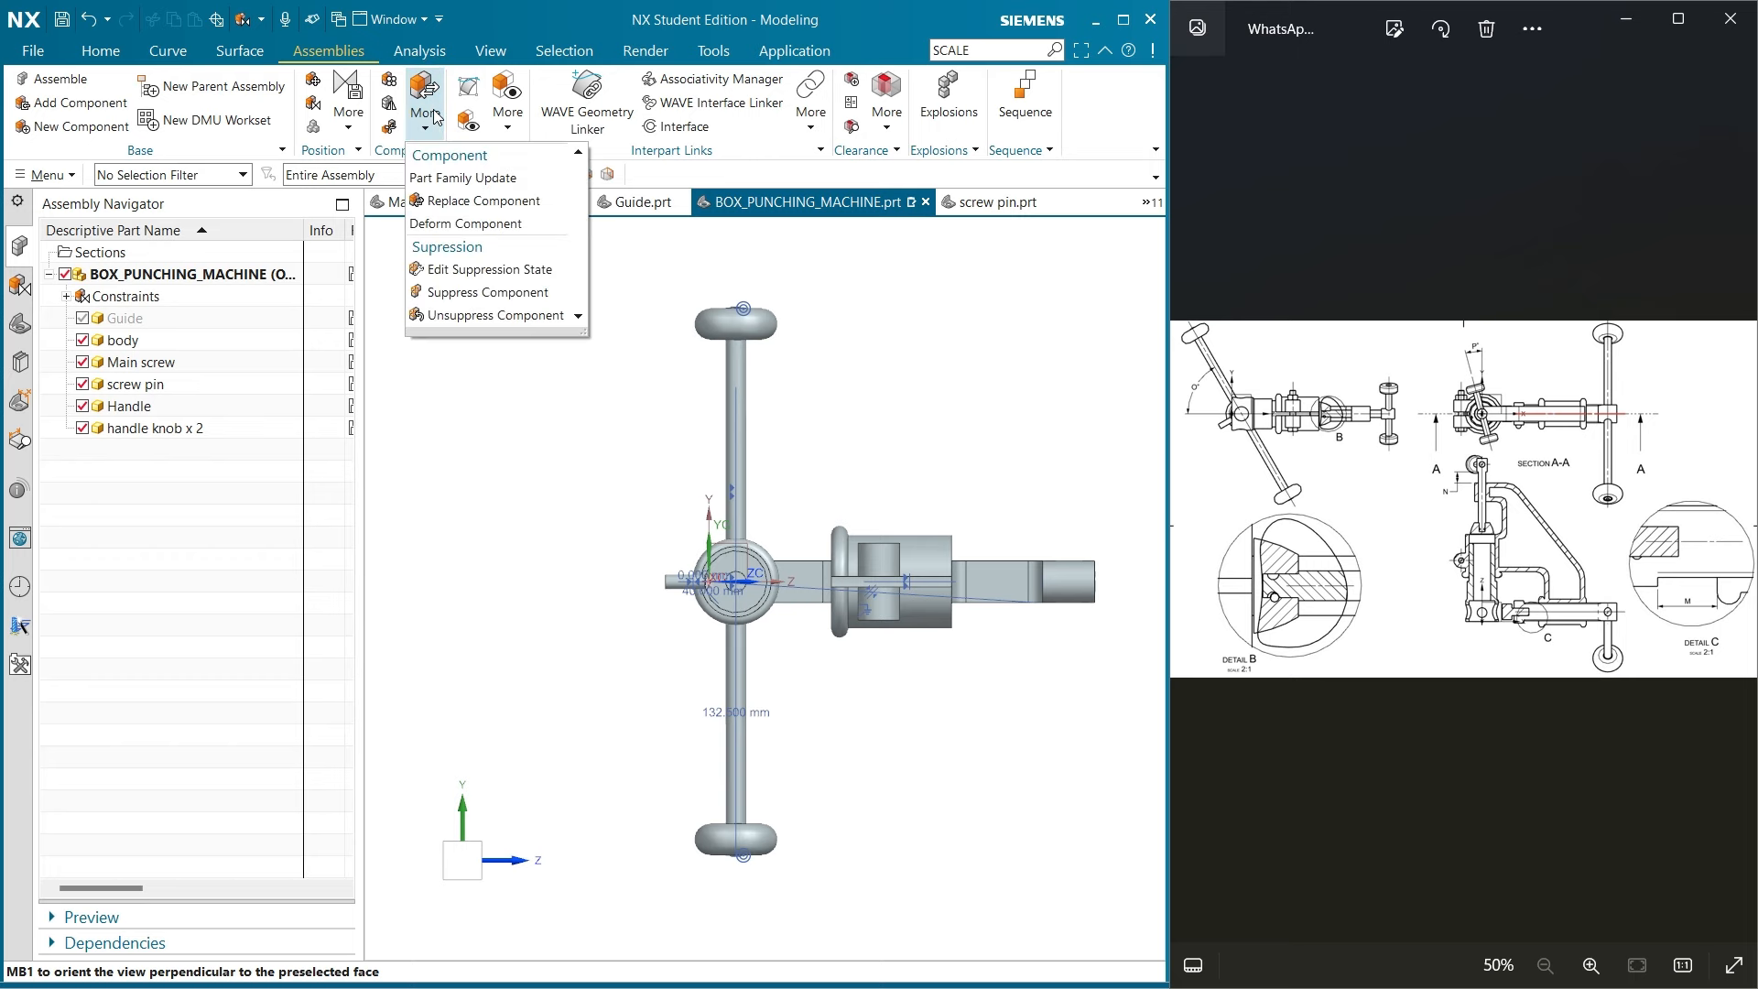
left_click(427, 114)
left_click(319, 103)
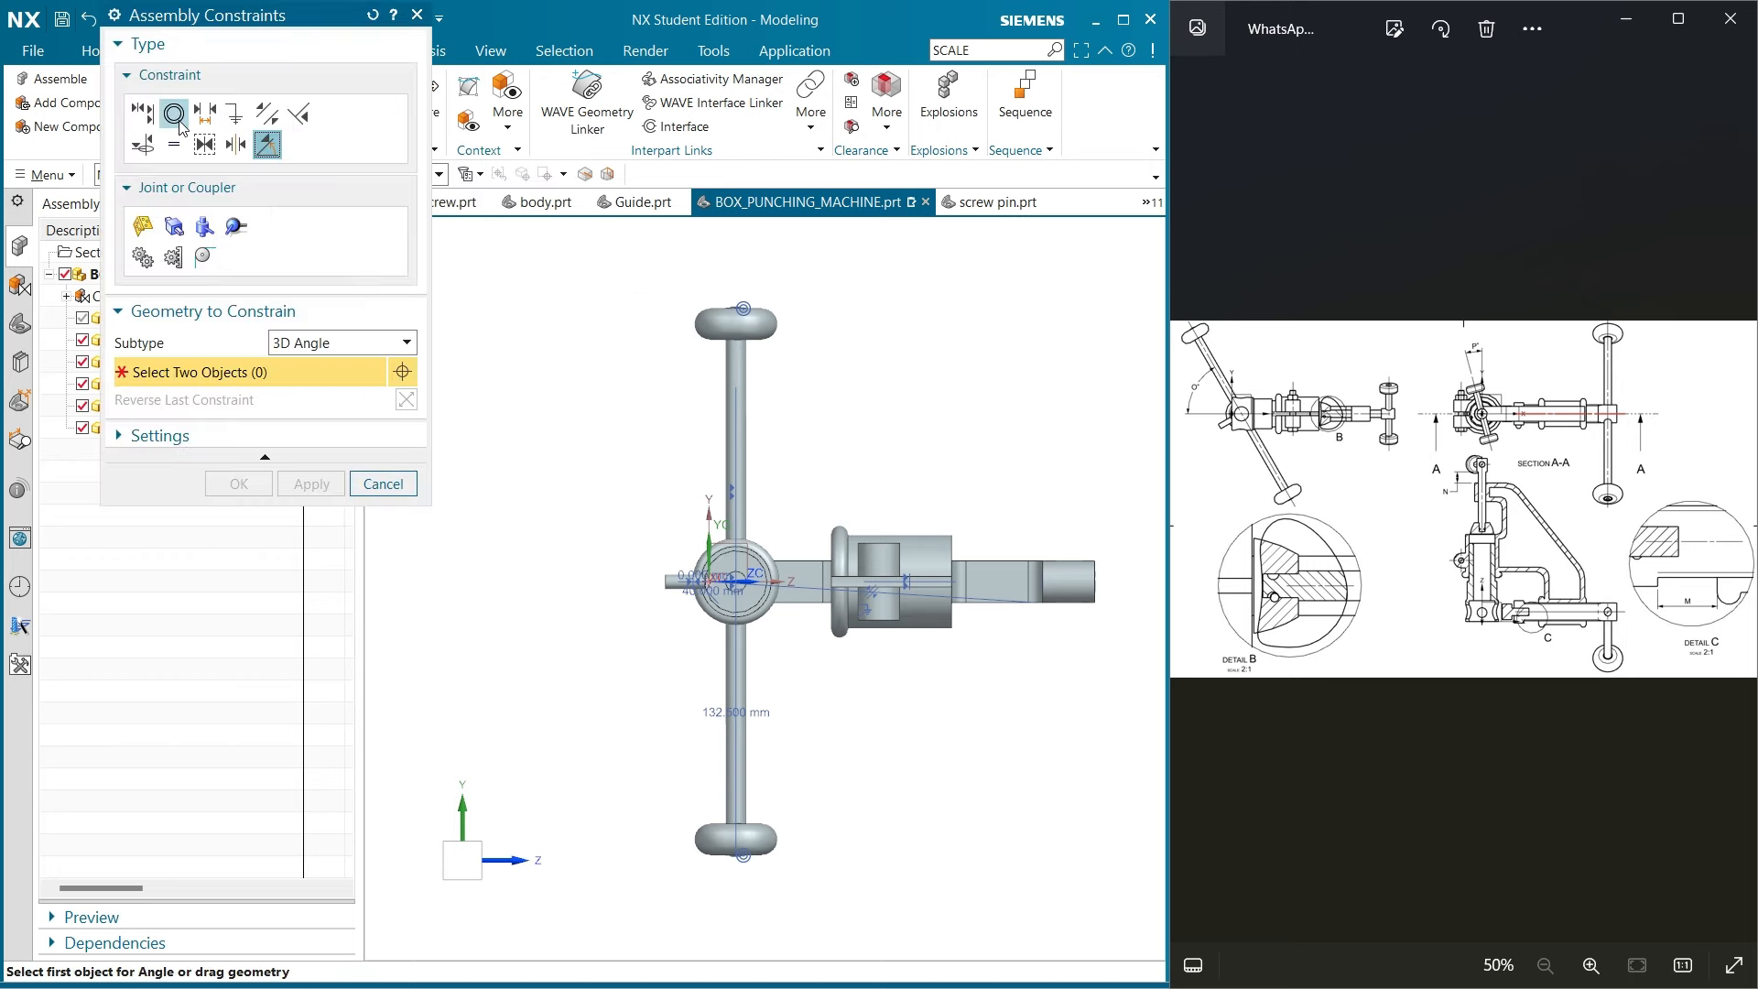
left_click(737, 363)
scroll(778, 632, "up", 2)
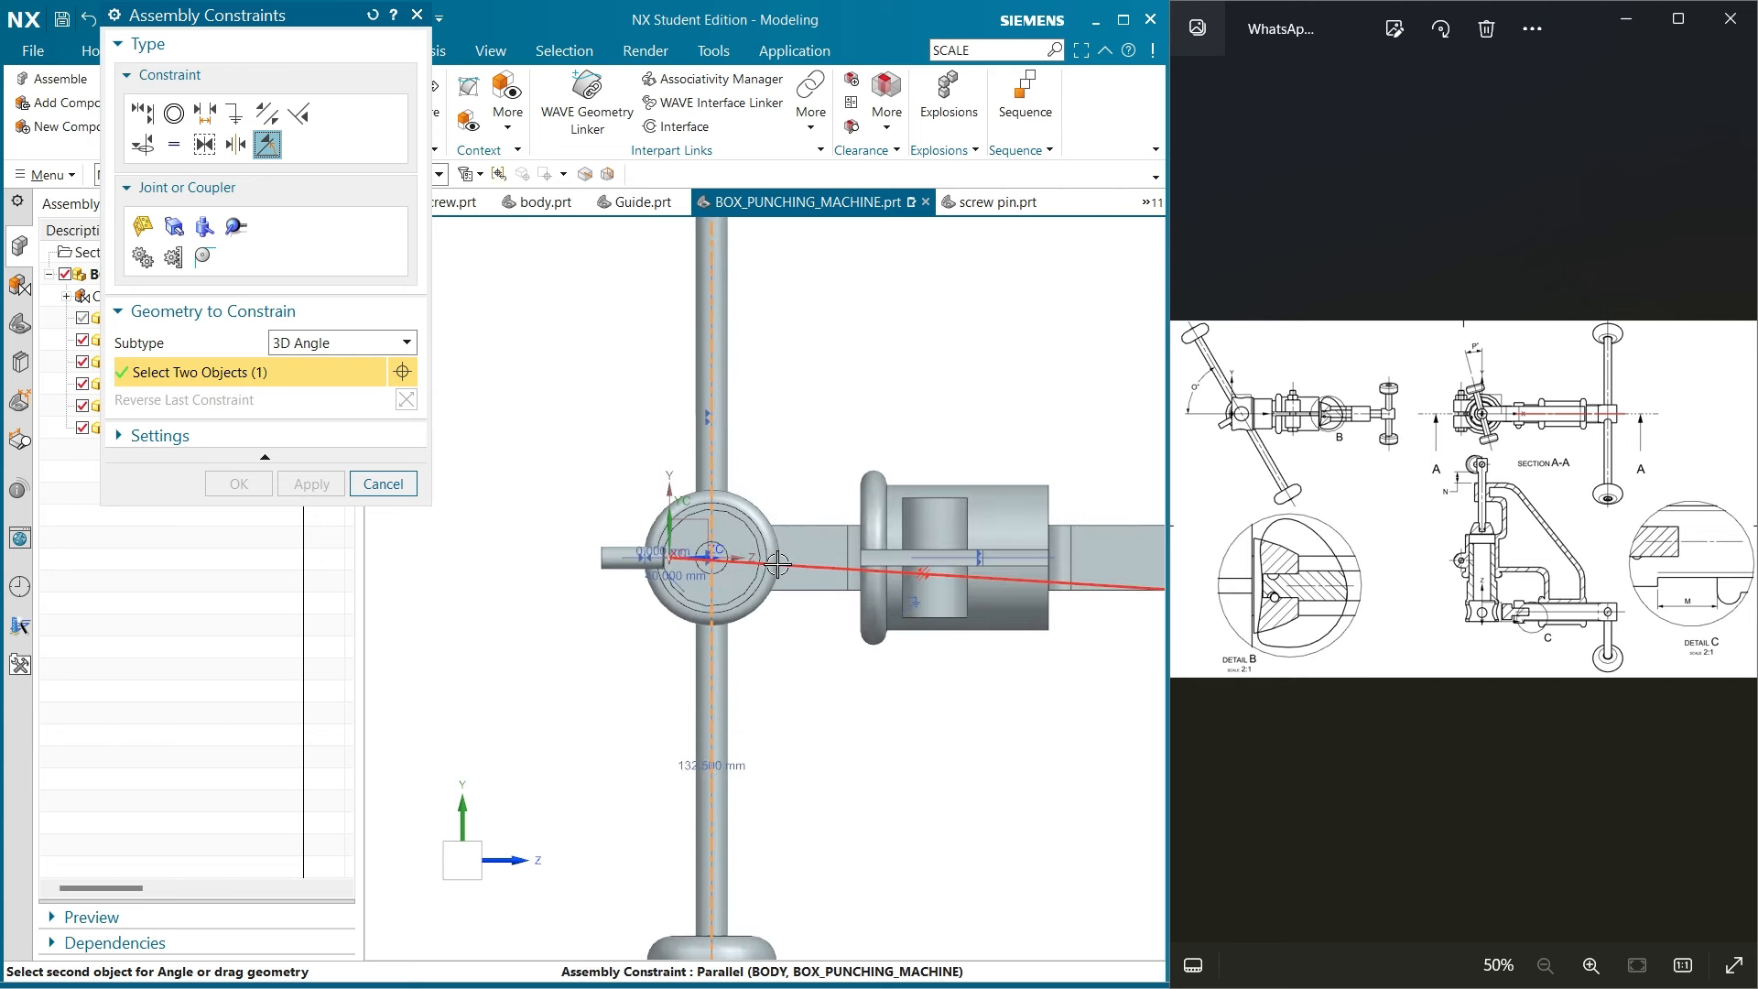
left_click(749, 558)
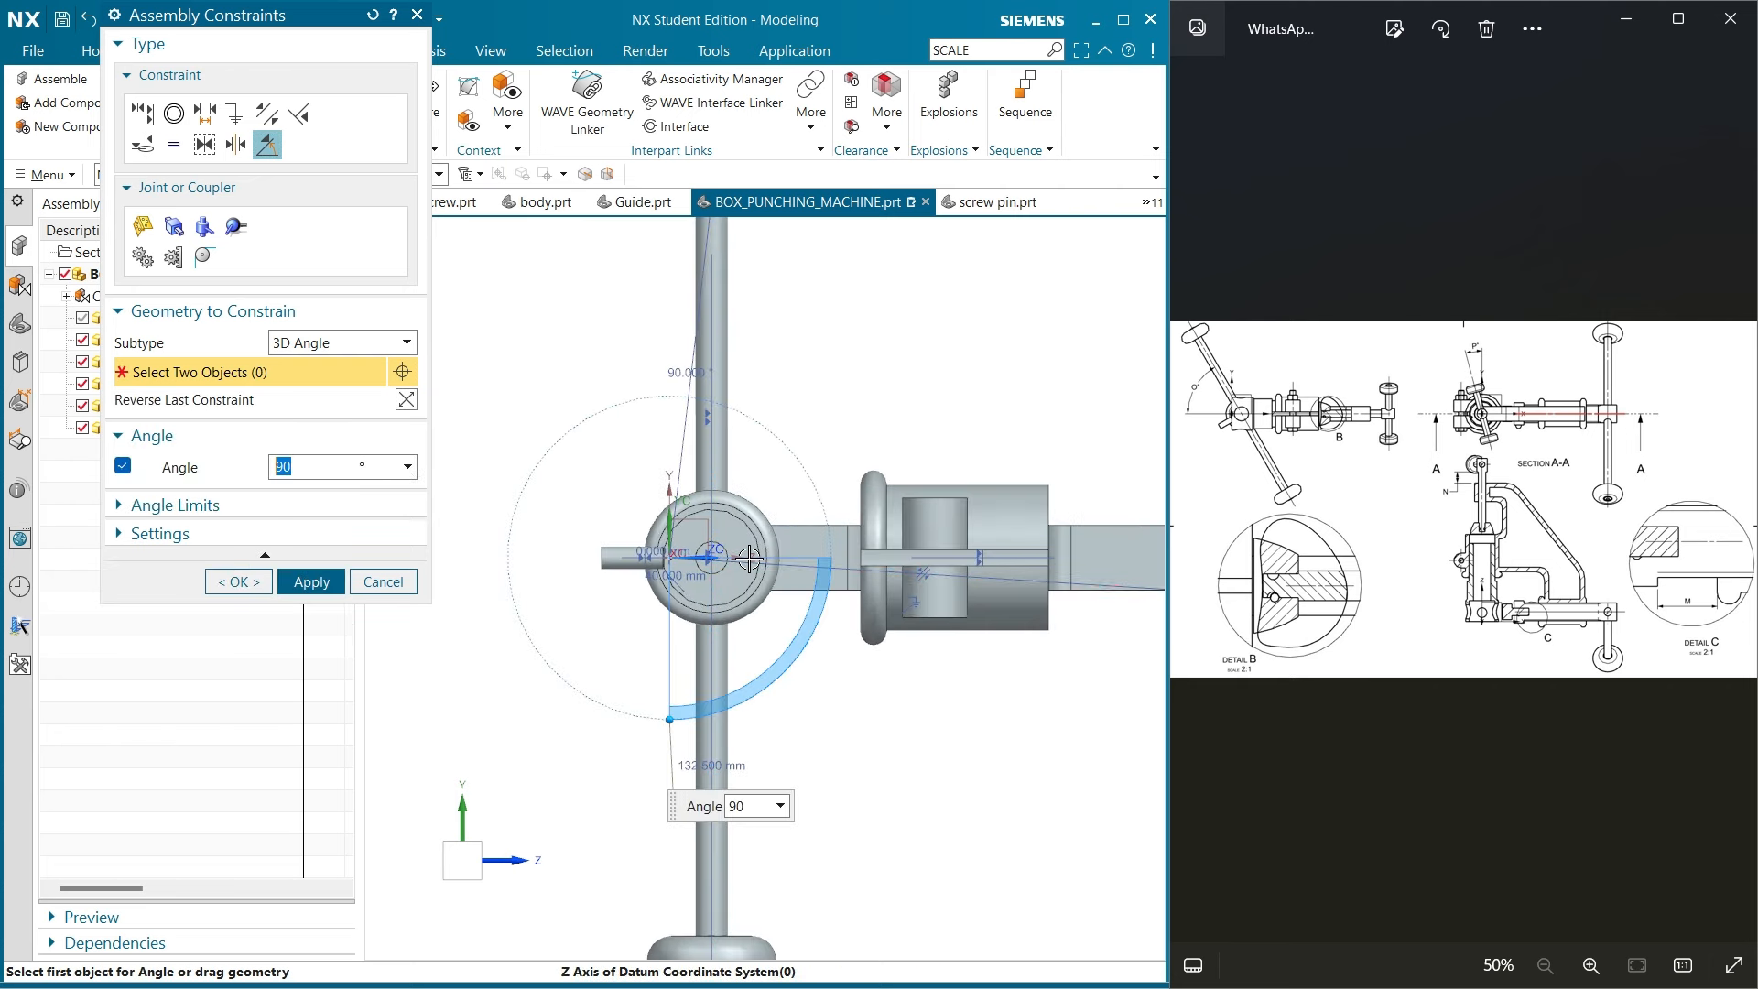
type("O")
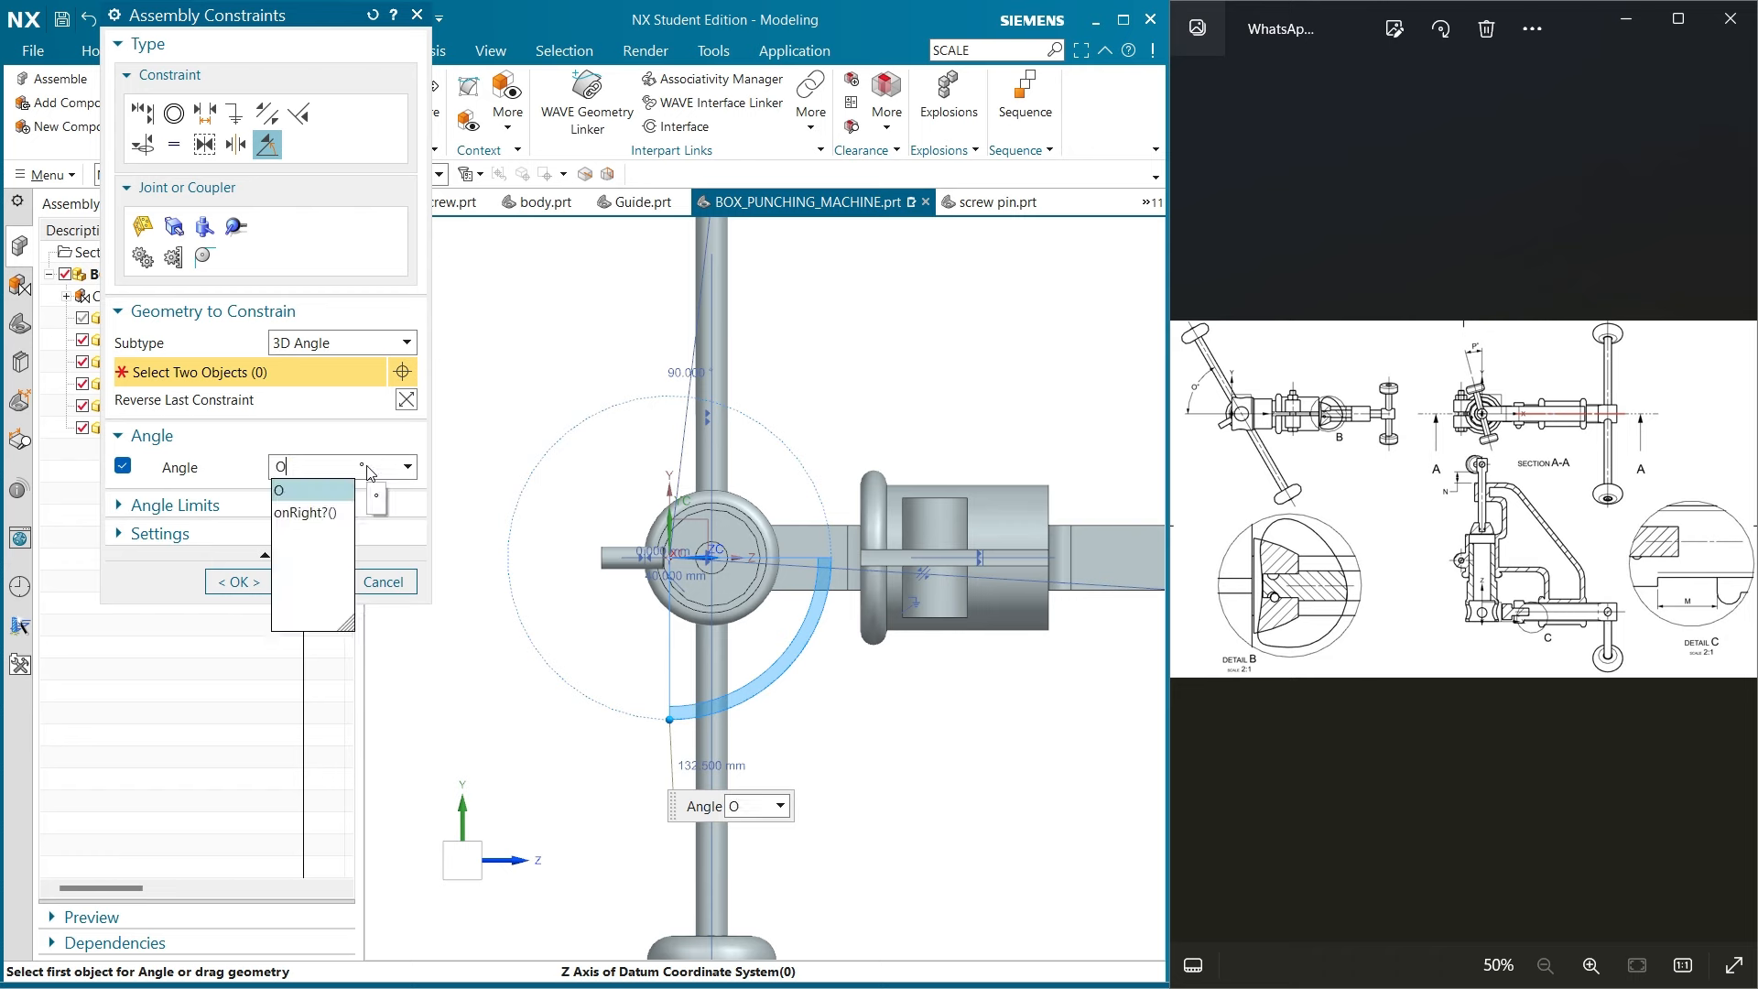
key("Return")
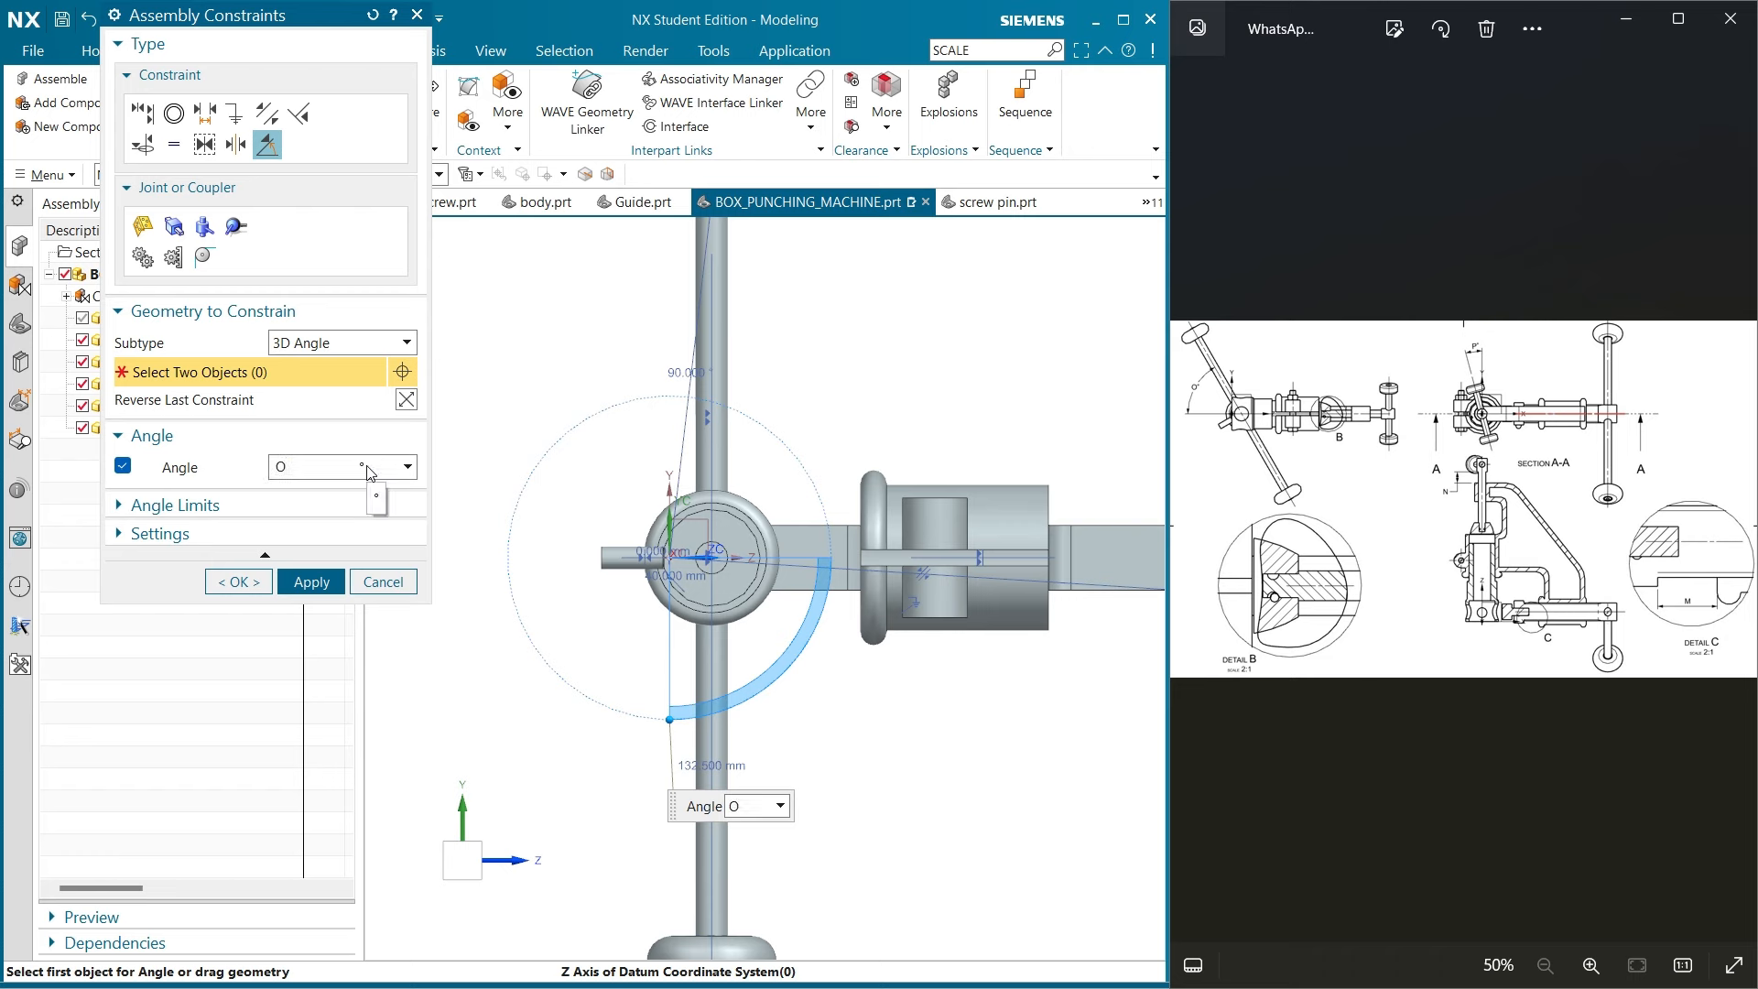
left_click(312, 581)
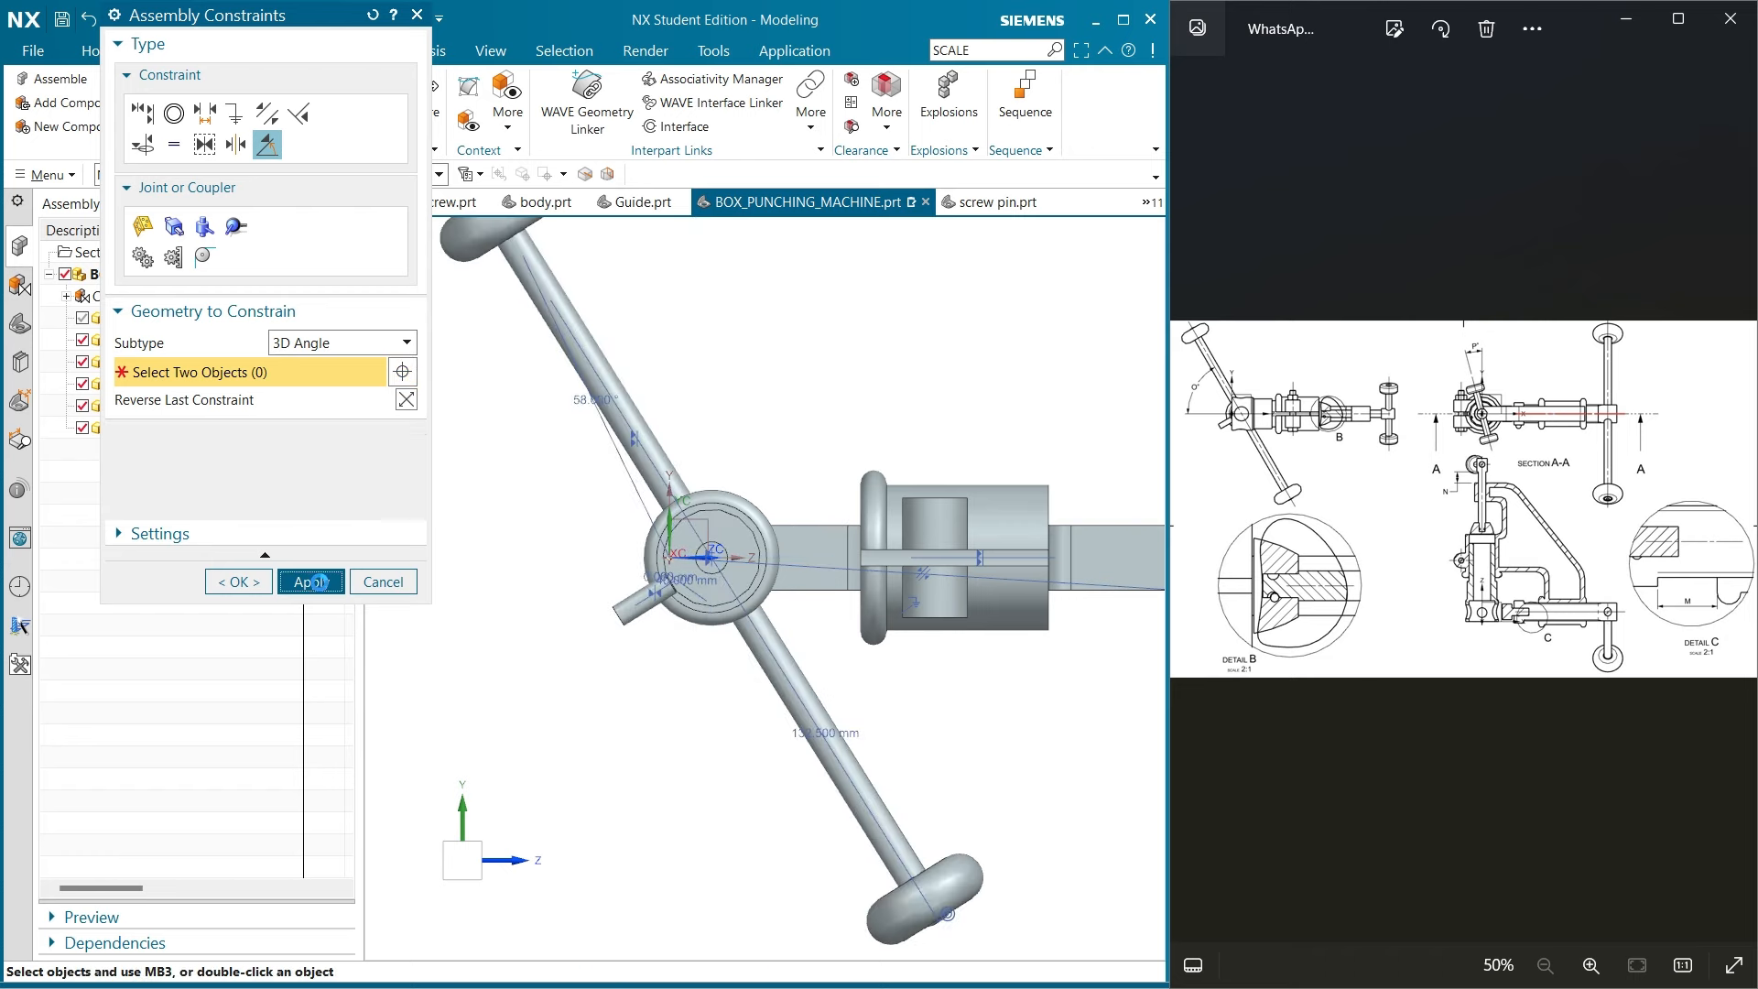
middle_click_drag(559, 787, 587, 696)
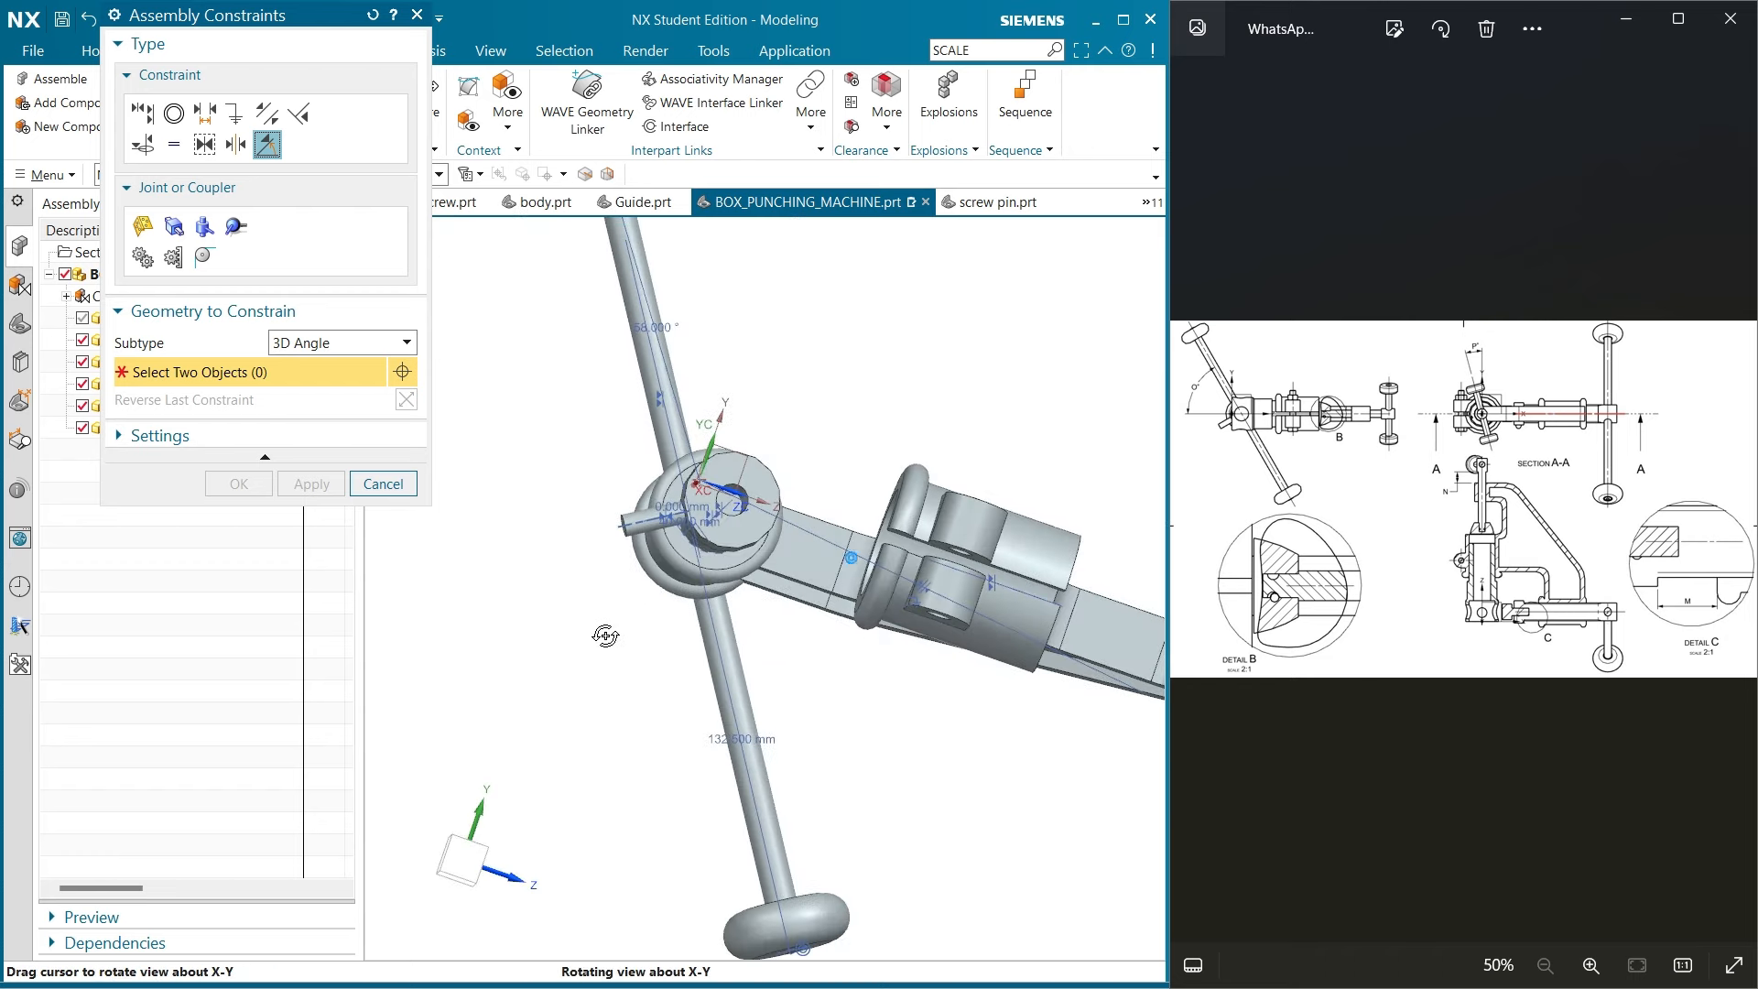
left_click(382, 484)
Show the Guide component again, view the assembly in the XZ plane and bring up the exploded-view reference drawing
left_click(82, 317)
middle_click_drag(467, 431, 485, 824)
left_click(450, 859)
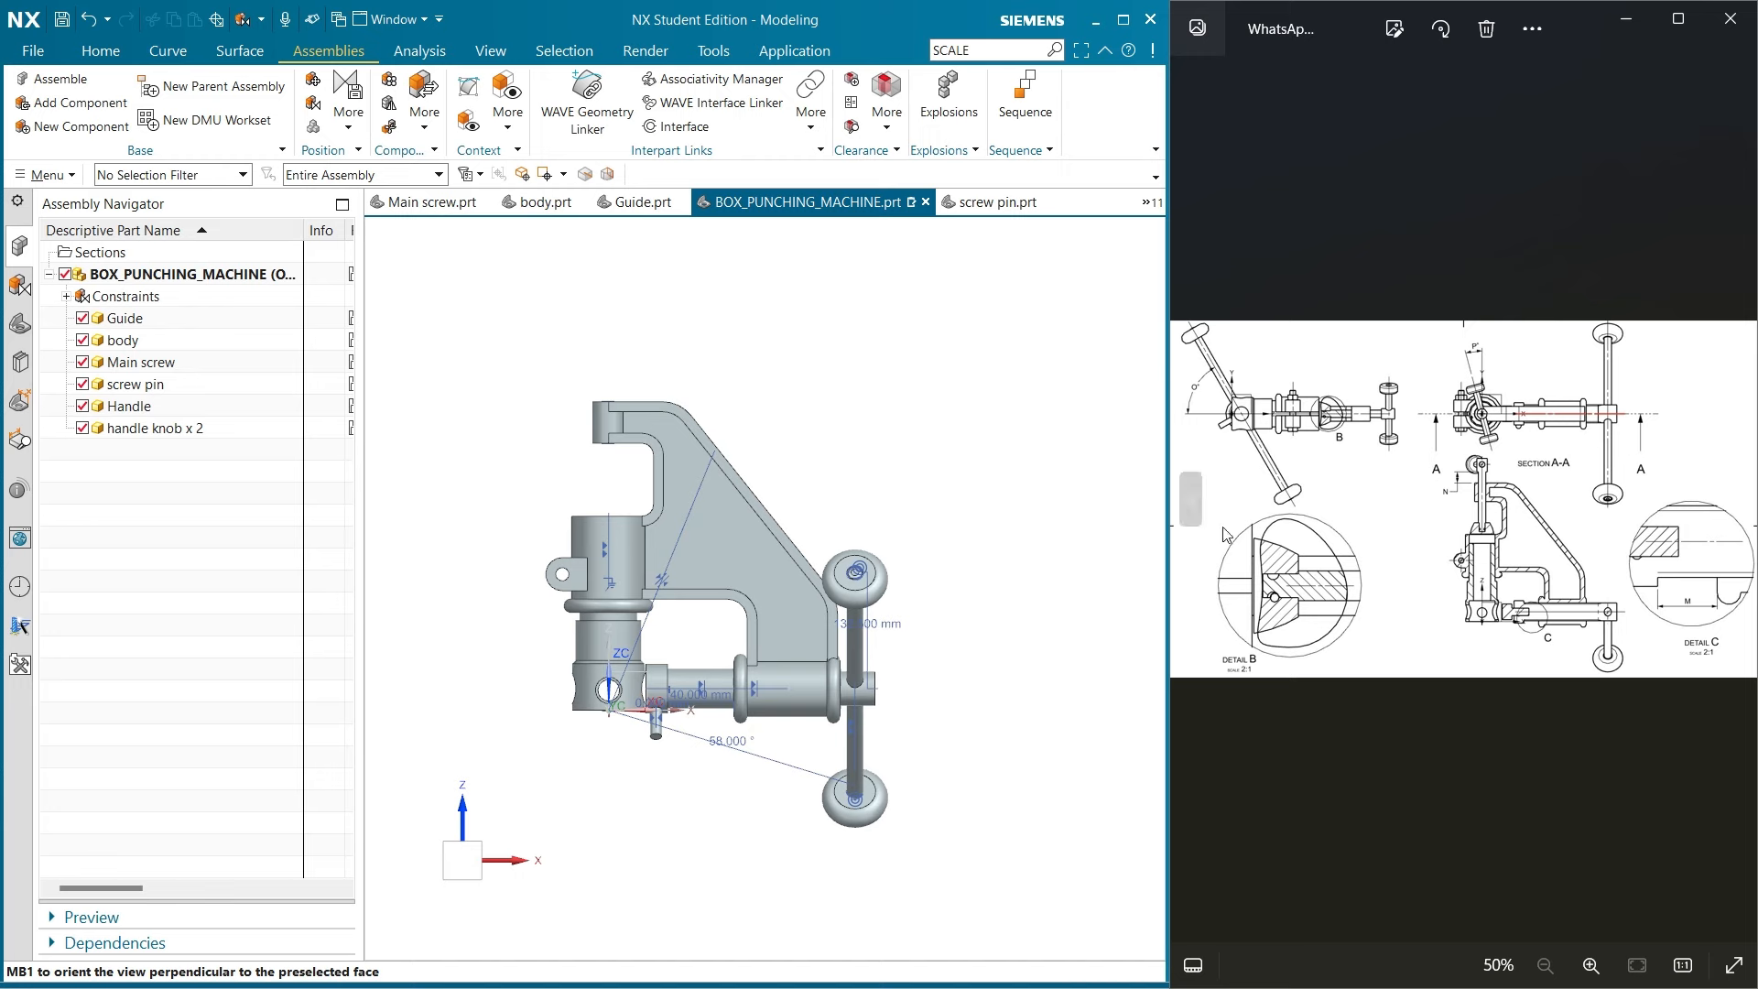
left_click(1195, 503)
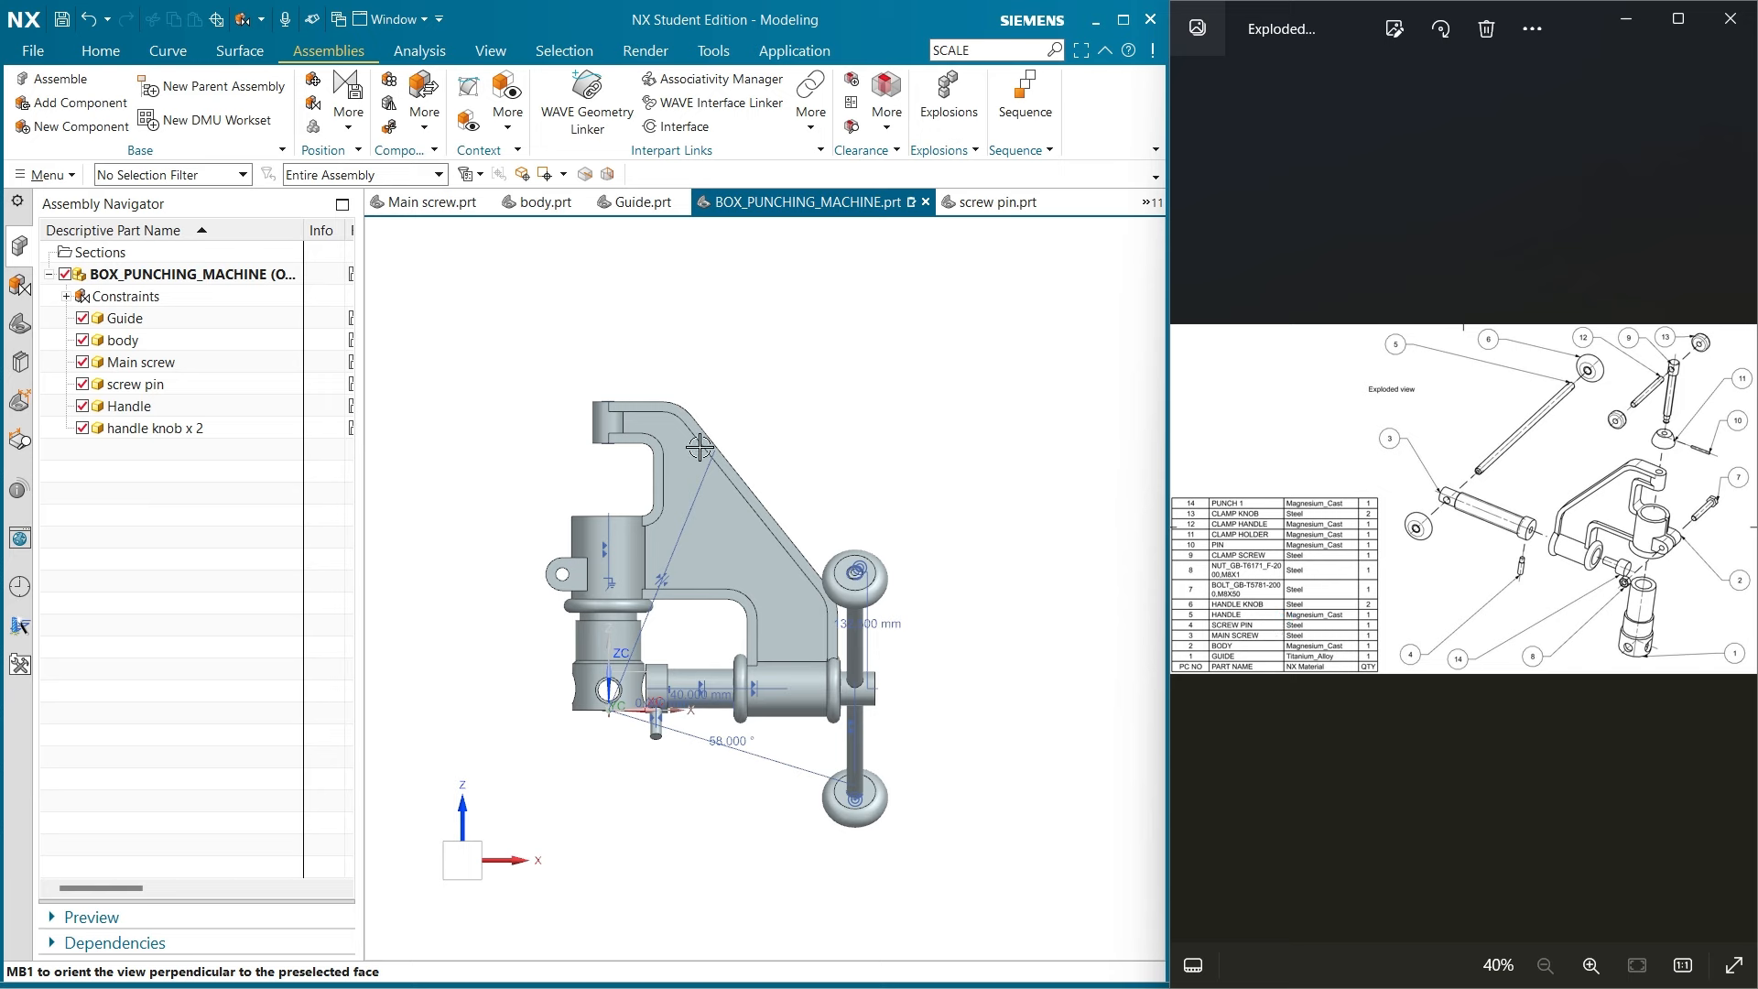
Add one Bolt_GB-T5781-2000,M8x50 component and place it just below the Guide's lower end
left_click(106, 101)
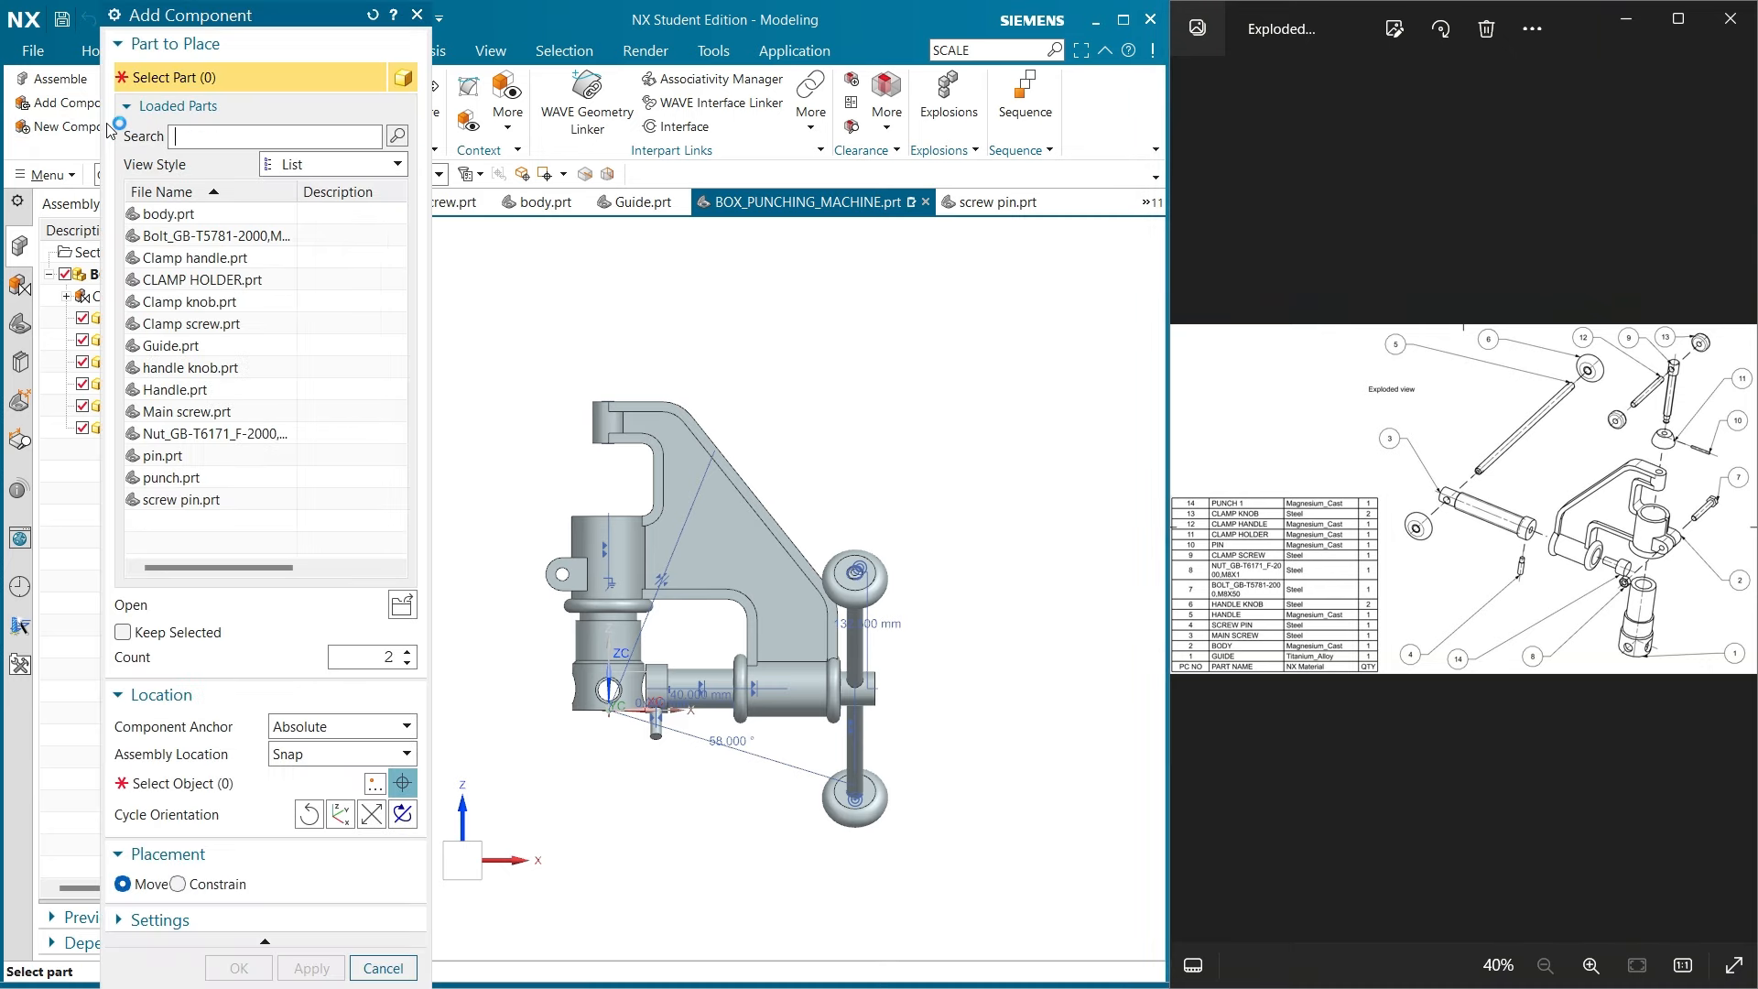
left_click(201, 236)
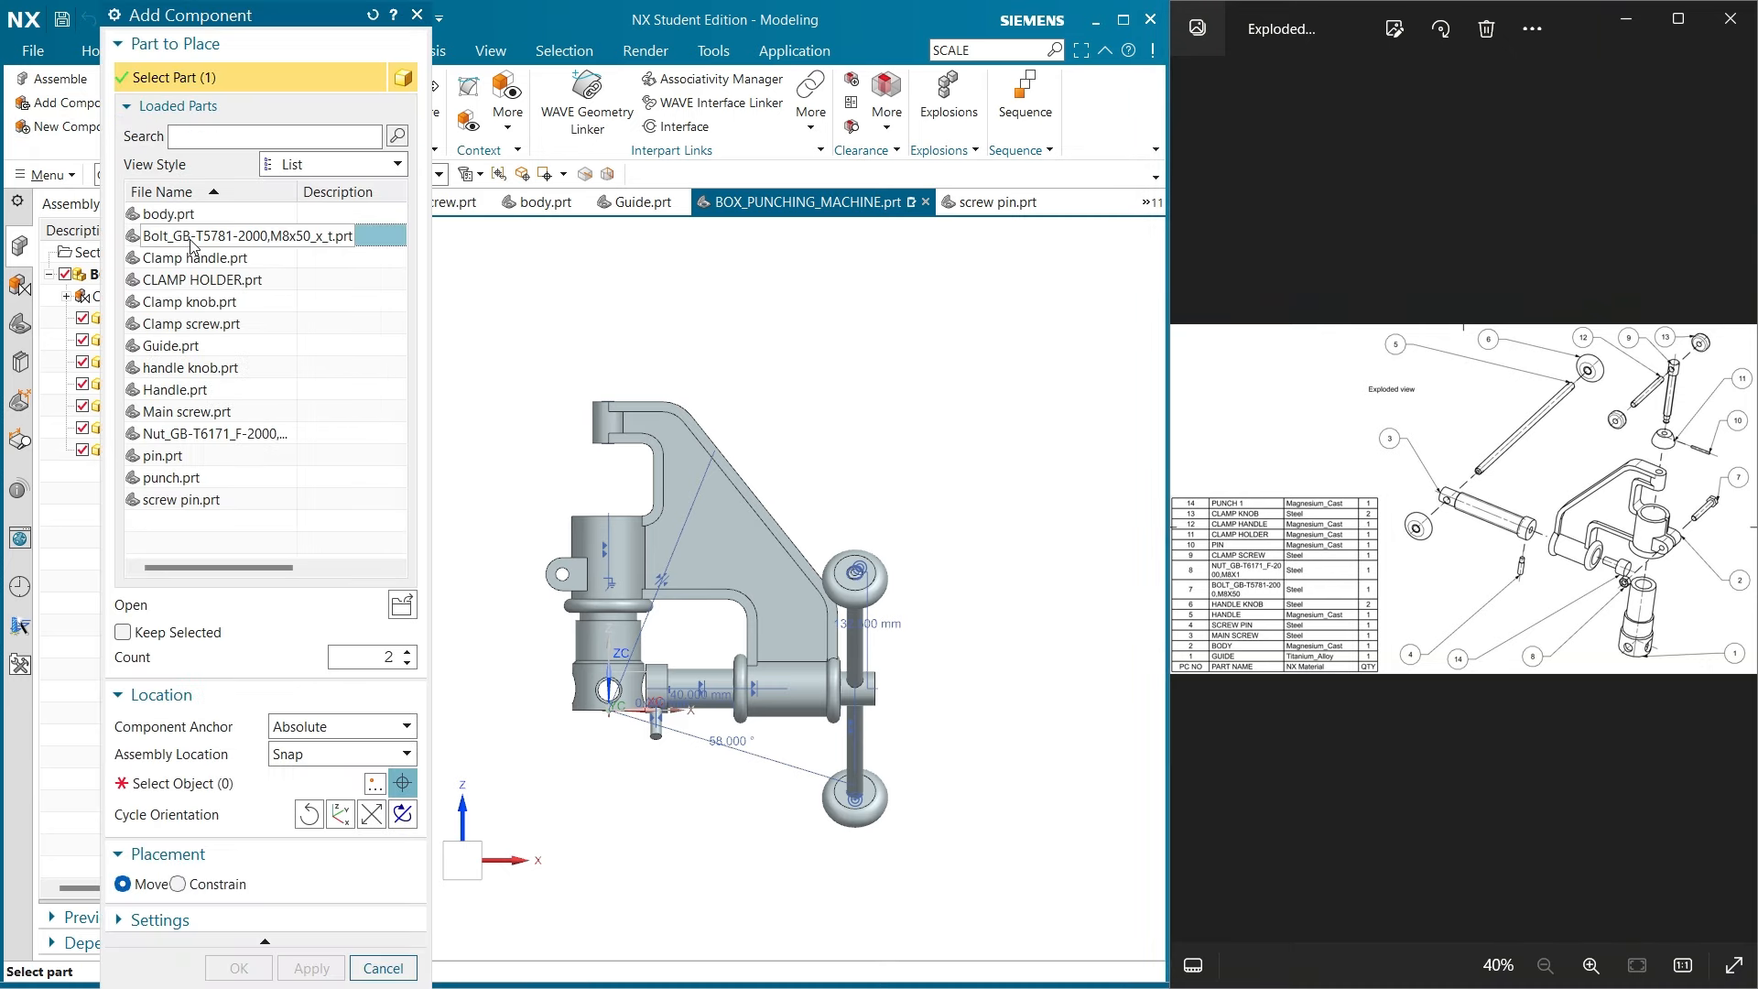
left_click(406, 662)
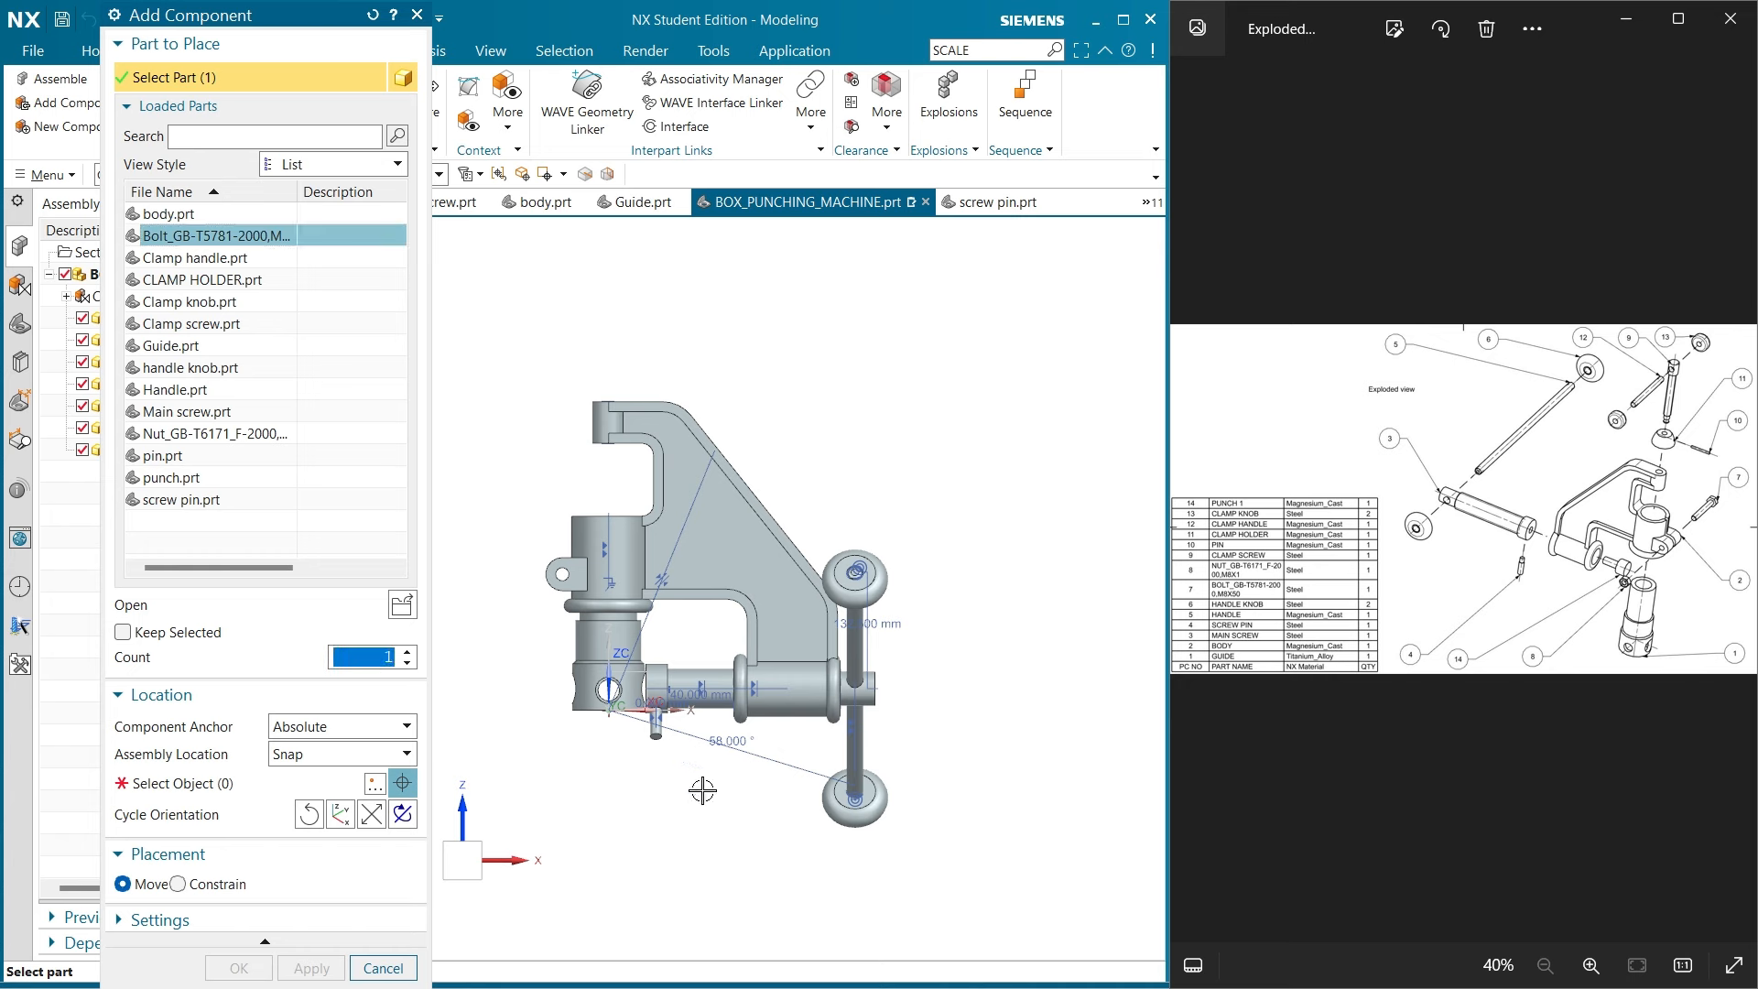
left_click(612, 760)
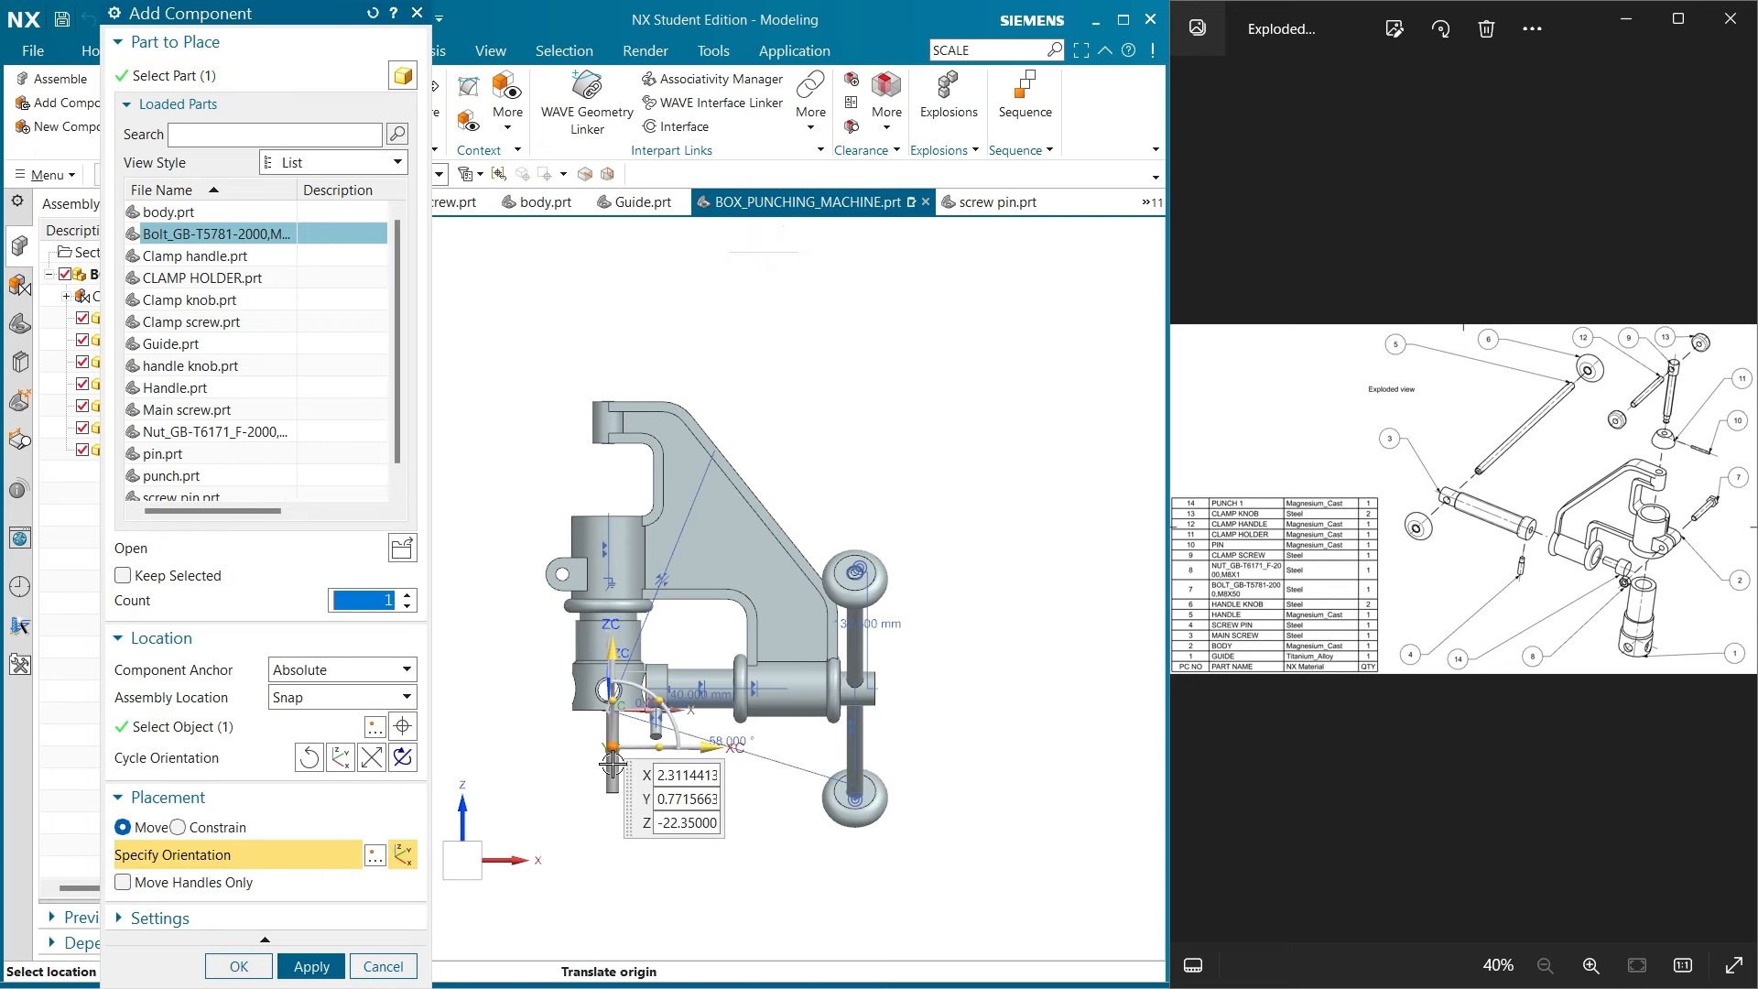
left_click(308, 964)
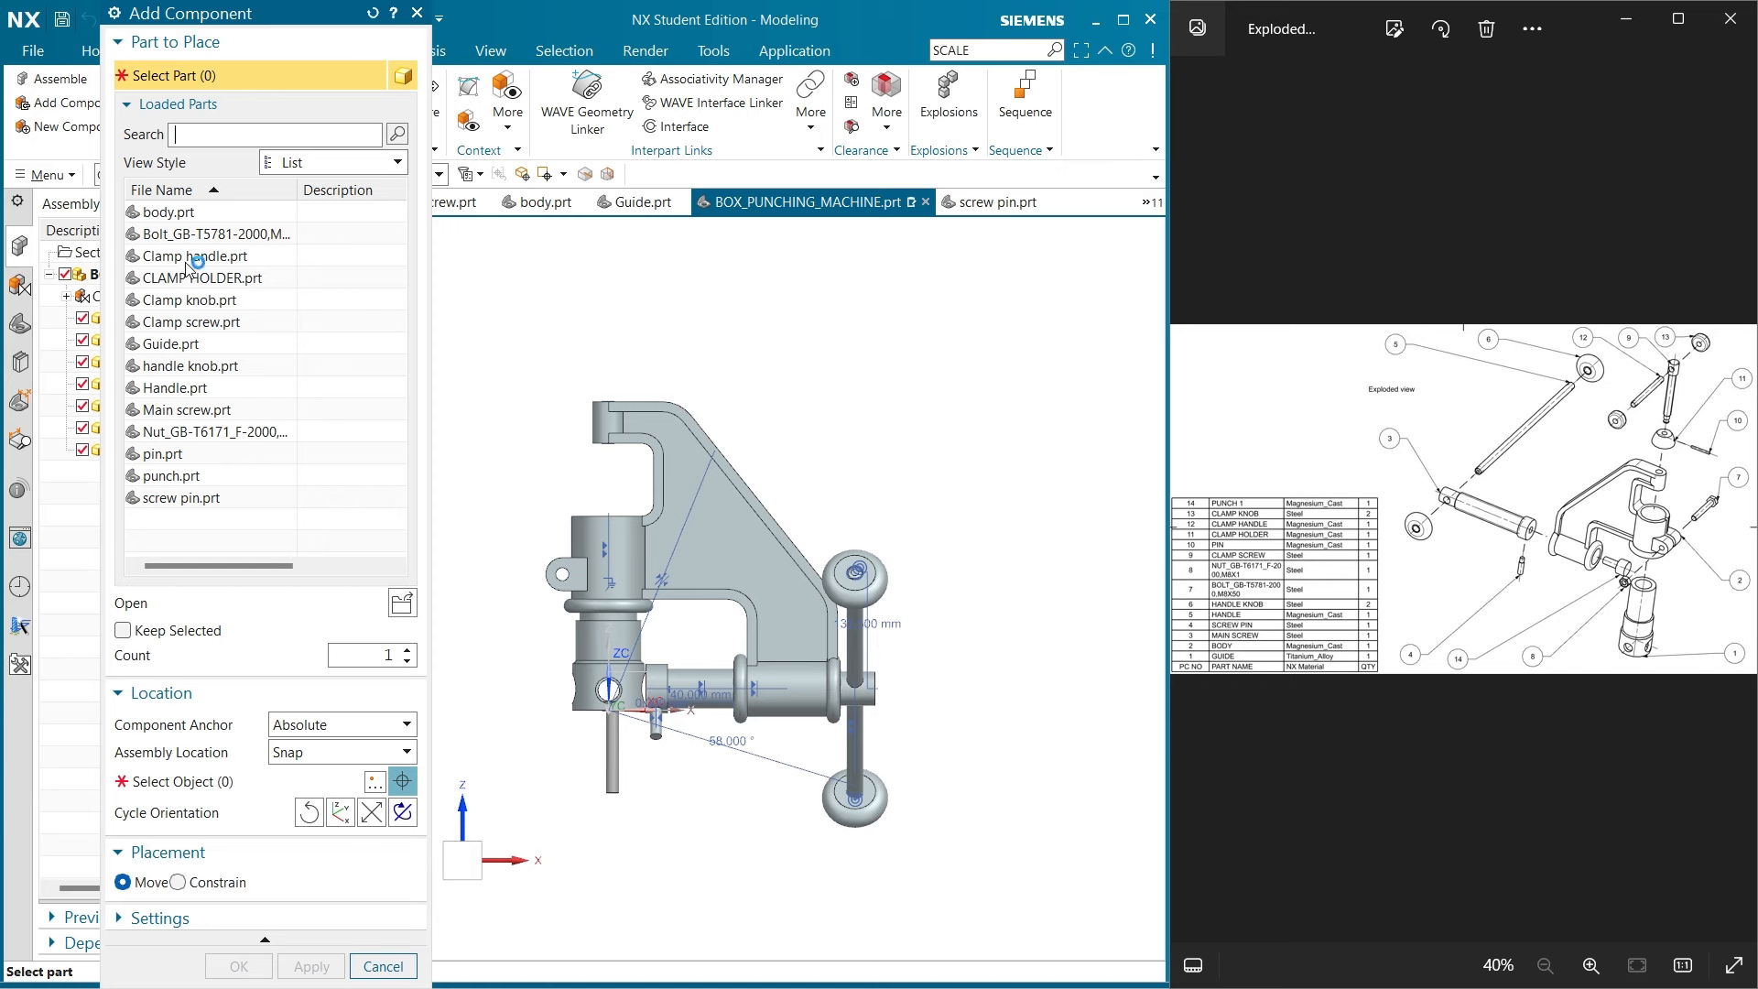
Add one Nut_GB-T6171_F-2000,M8x1 component near the Guide's lower end and finish adding components
left_click(192, 432)
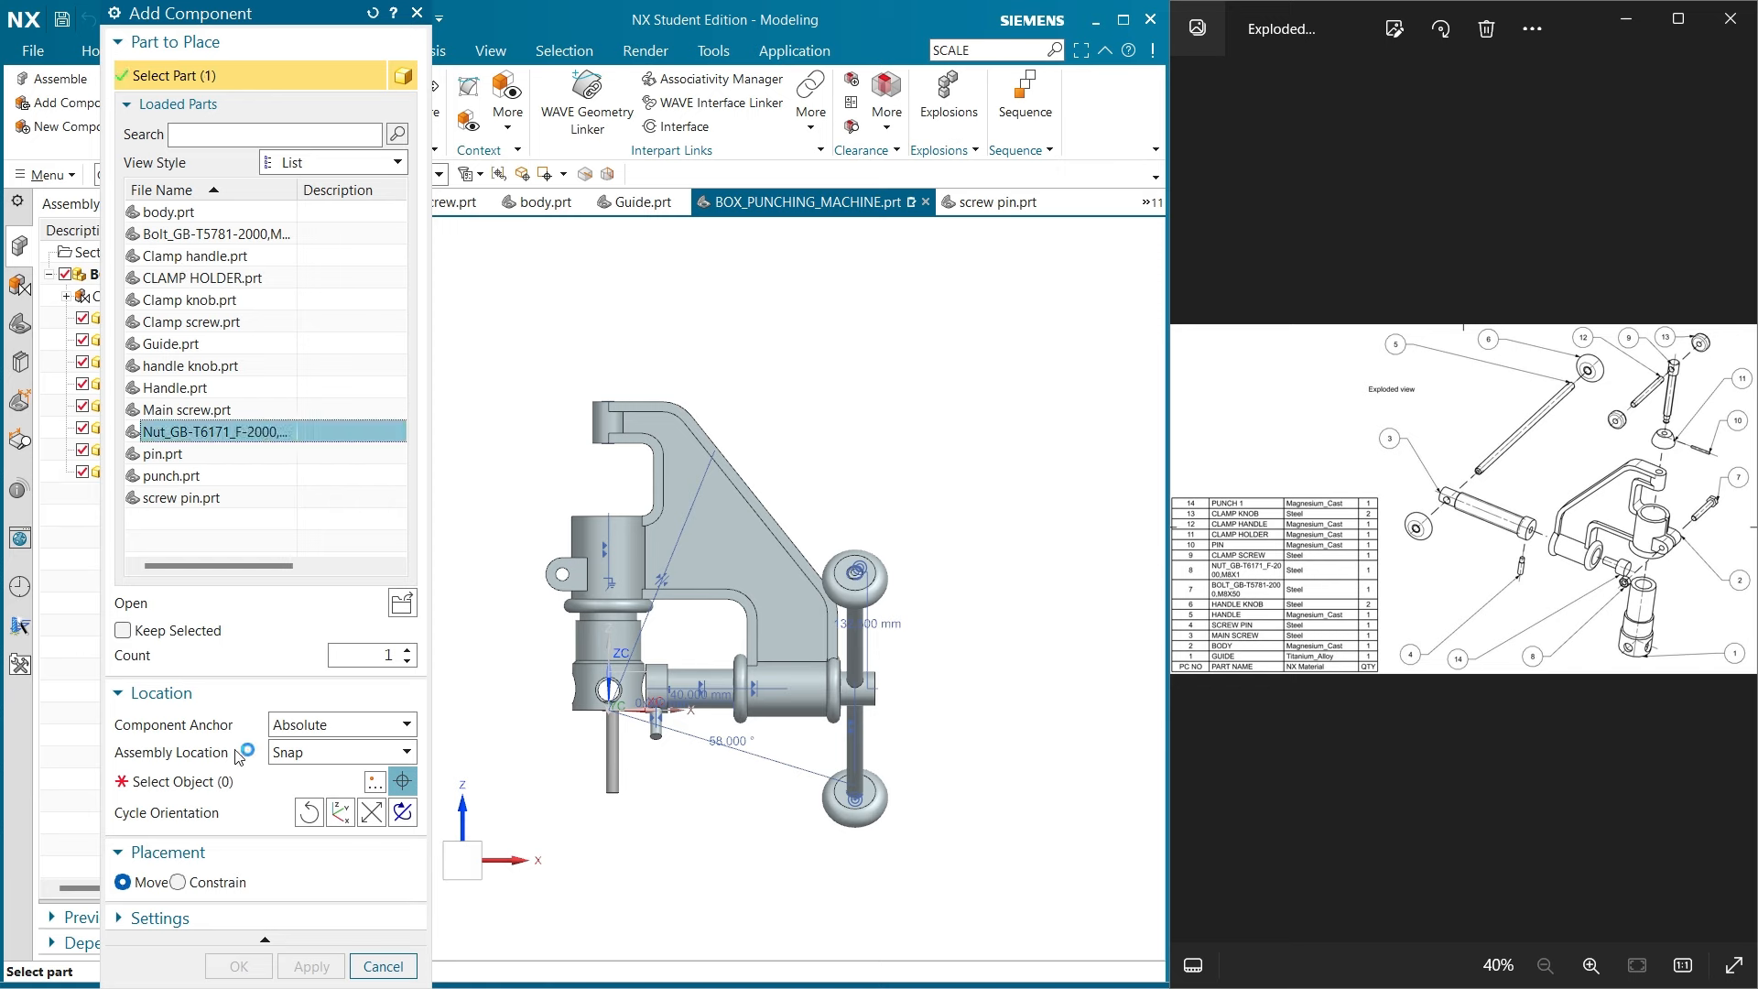
left_click(210, 781)
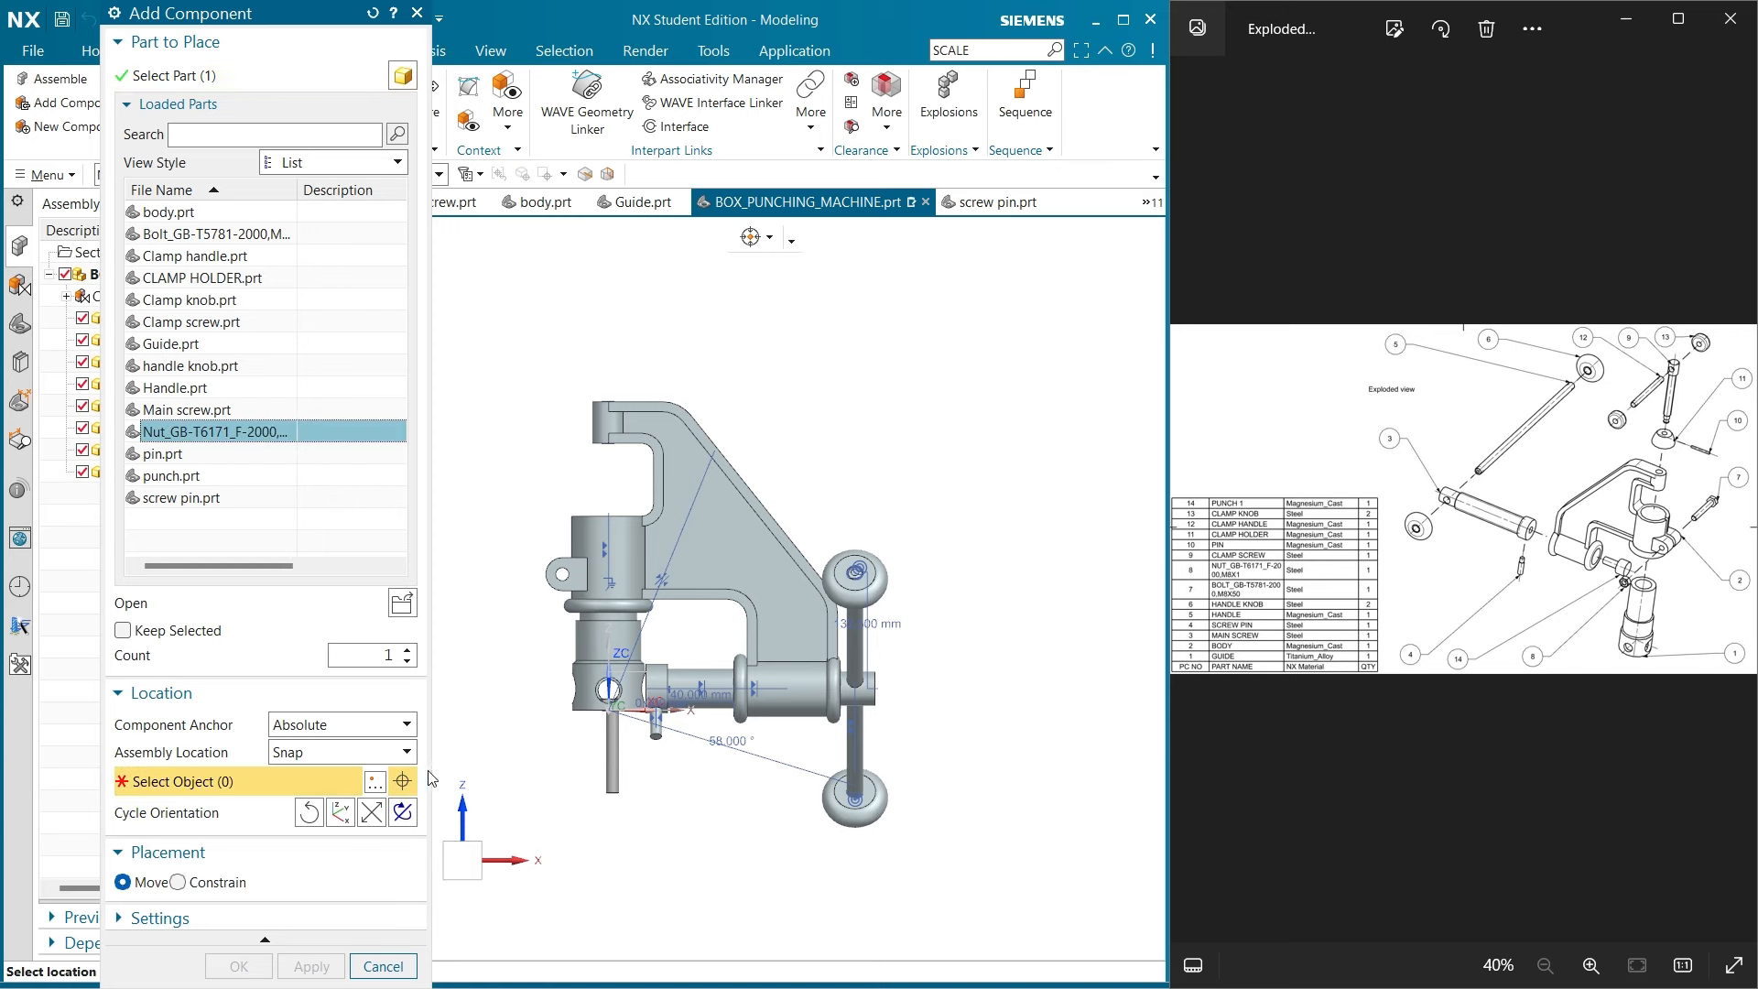
left_click(606, 789)
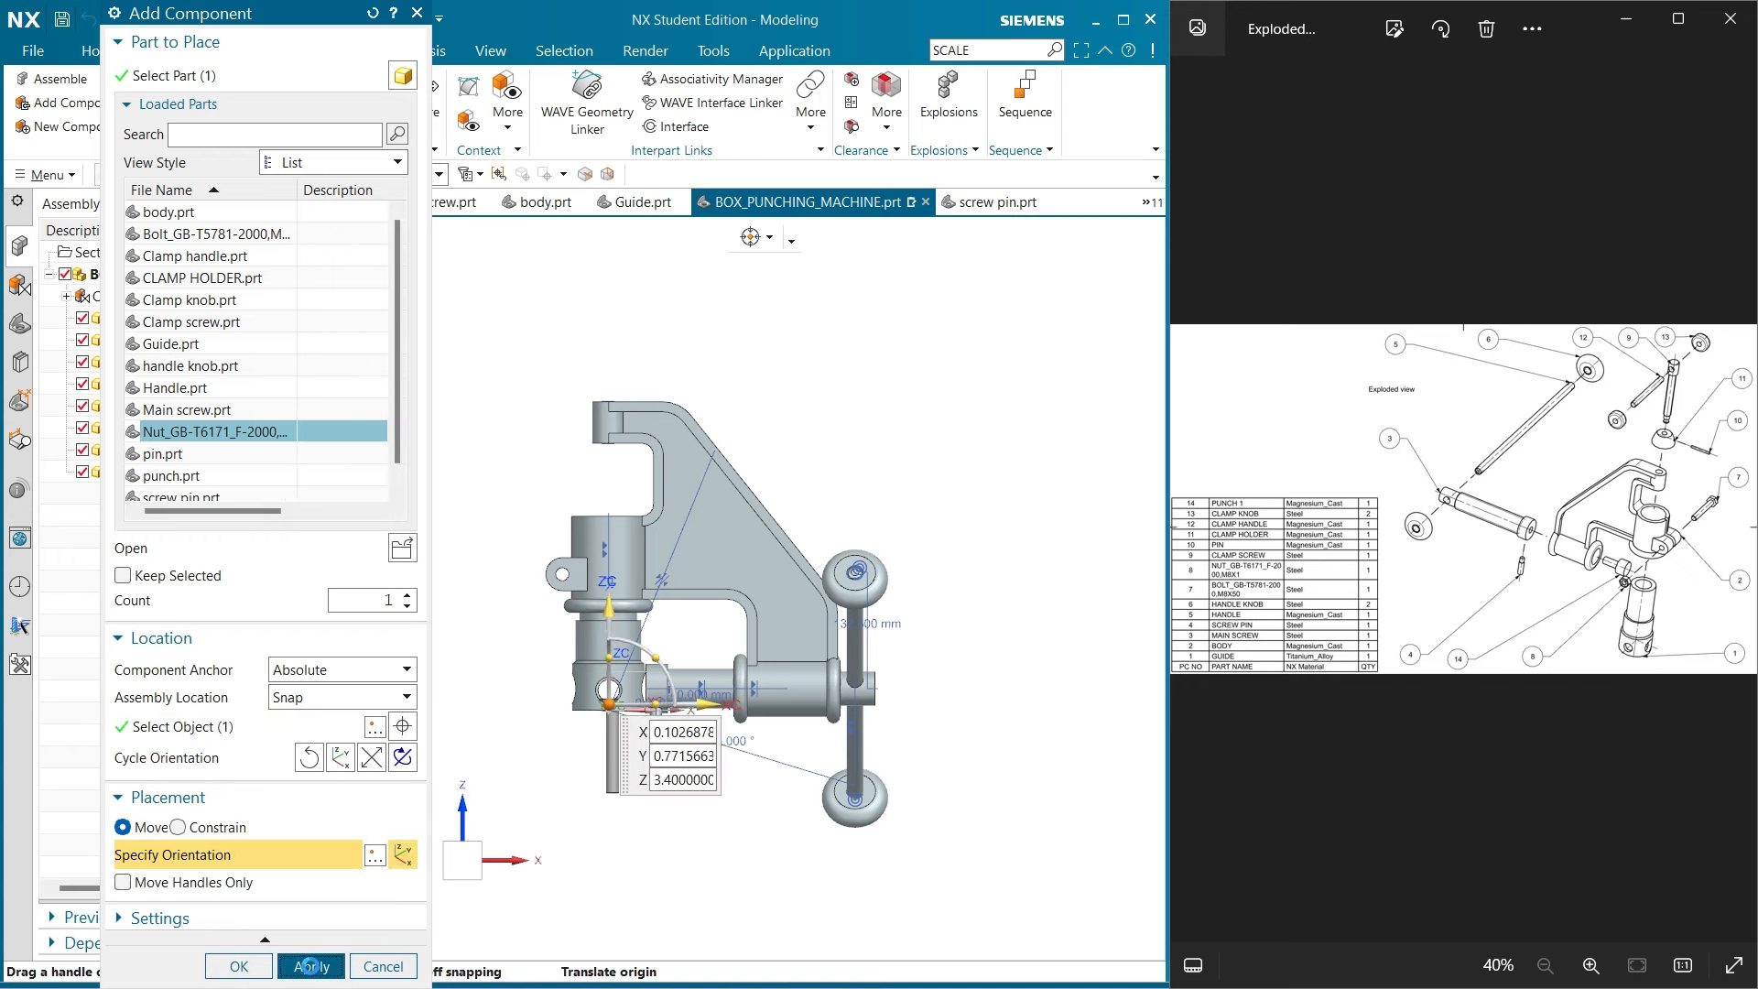
left_click(371, 964)
Compare the assembly from several sides with the section F-F and A-A reference drawings to find the bolt and nut location
scroll(636, 775, "down", 2)
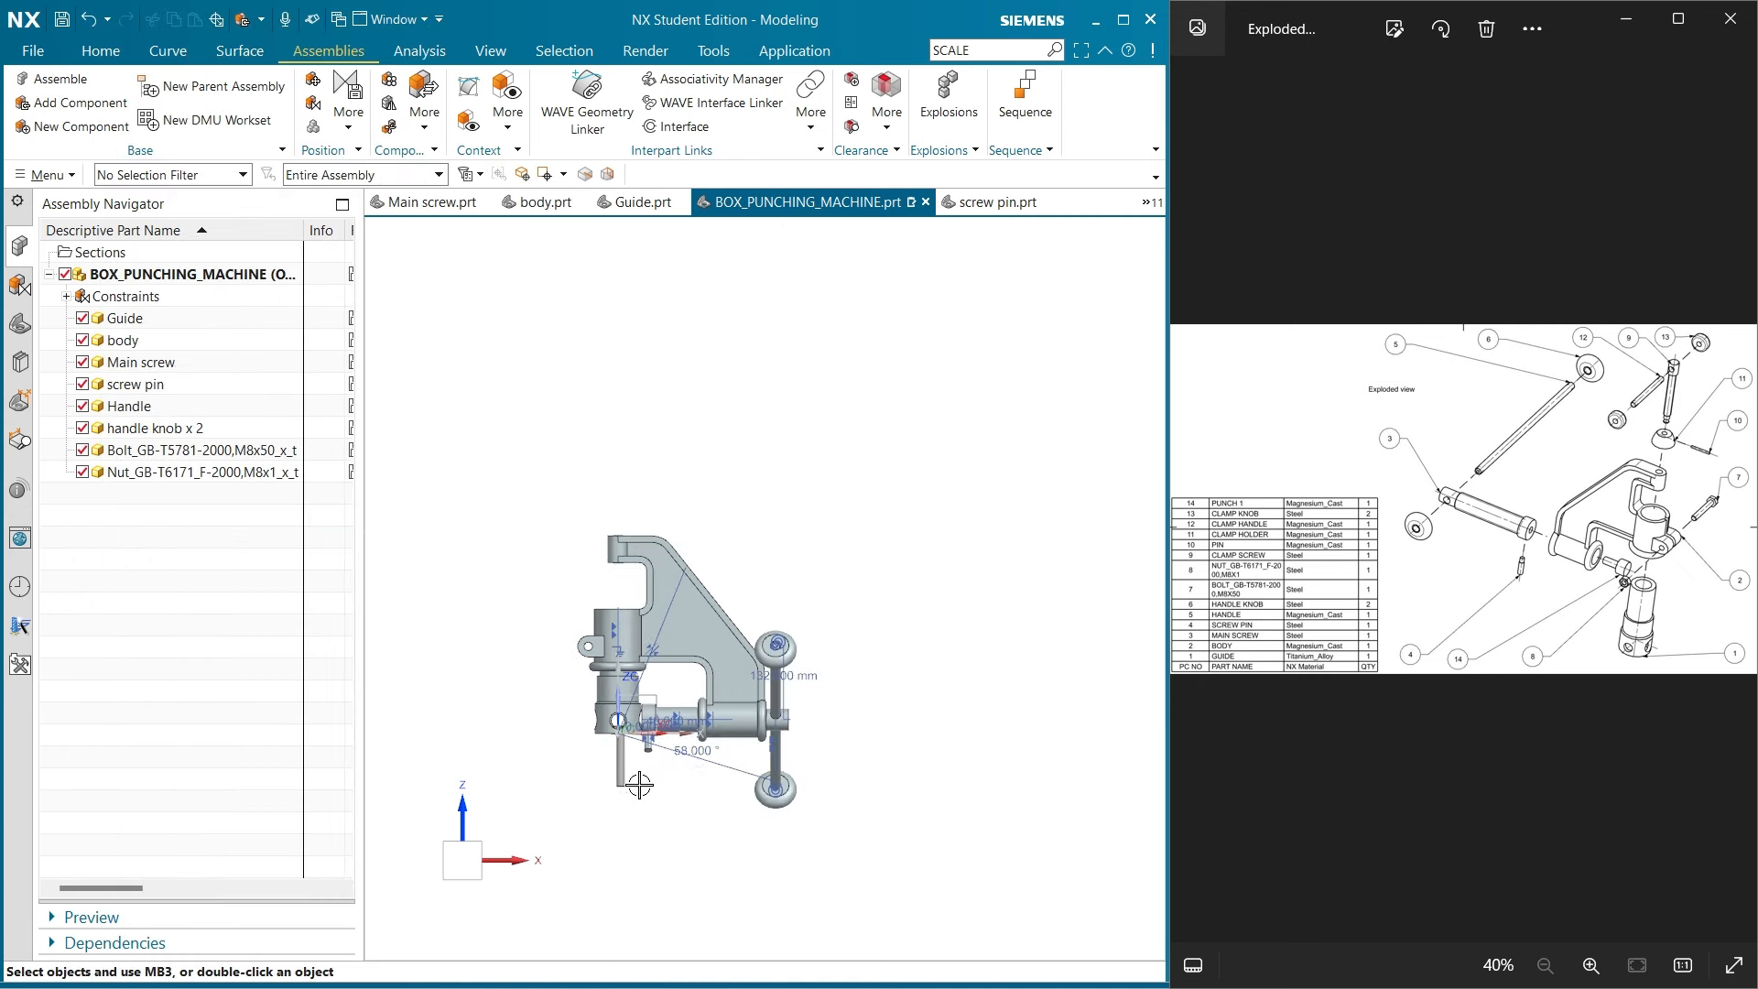
middle_click_drag(635, 788, 669, 776)
left_click(464, 862)
left_click(1737, 499)
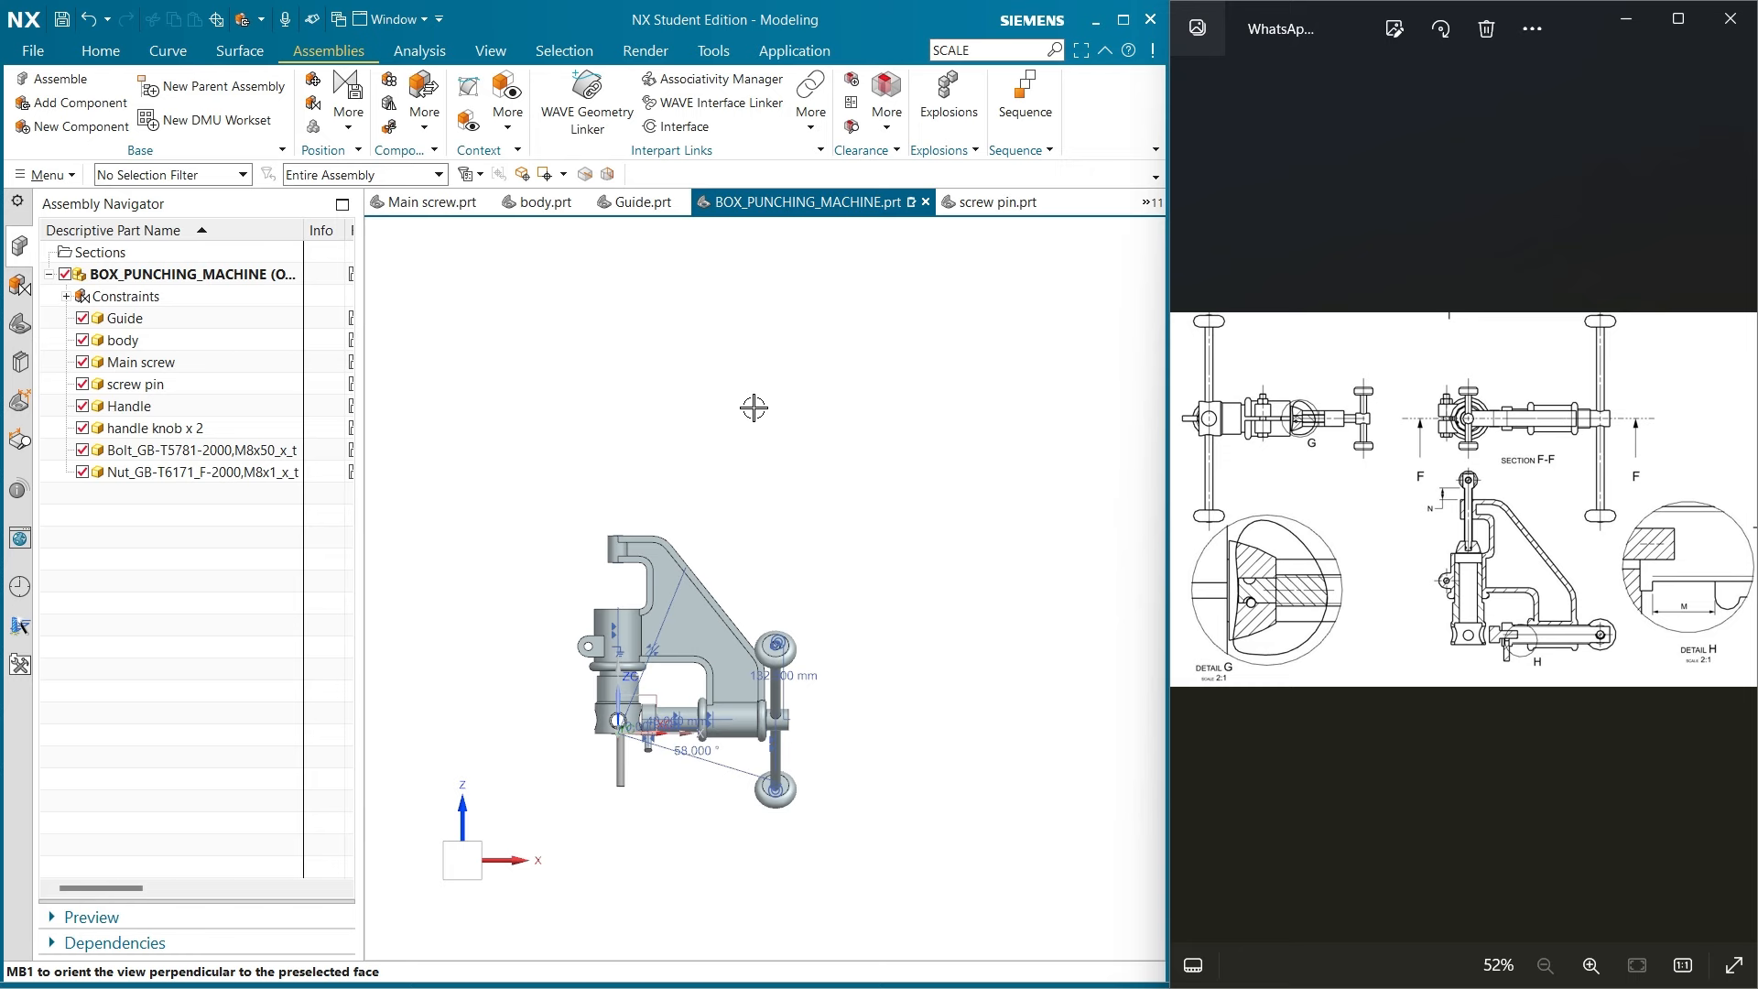
middle_click_drag(754, 407, 771, 370)
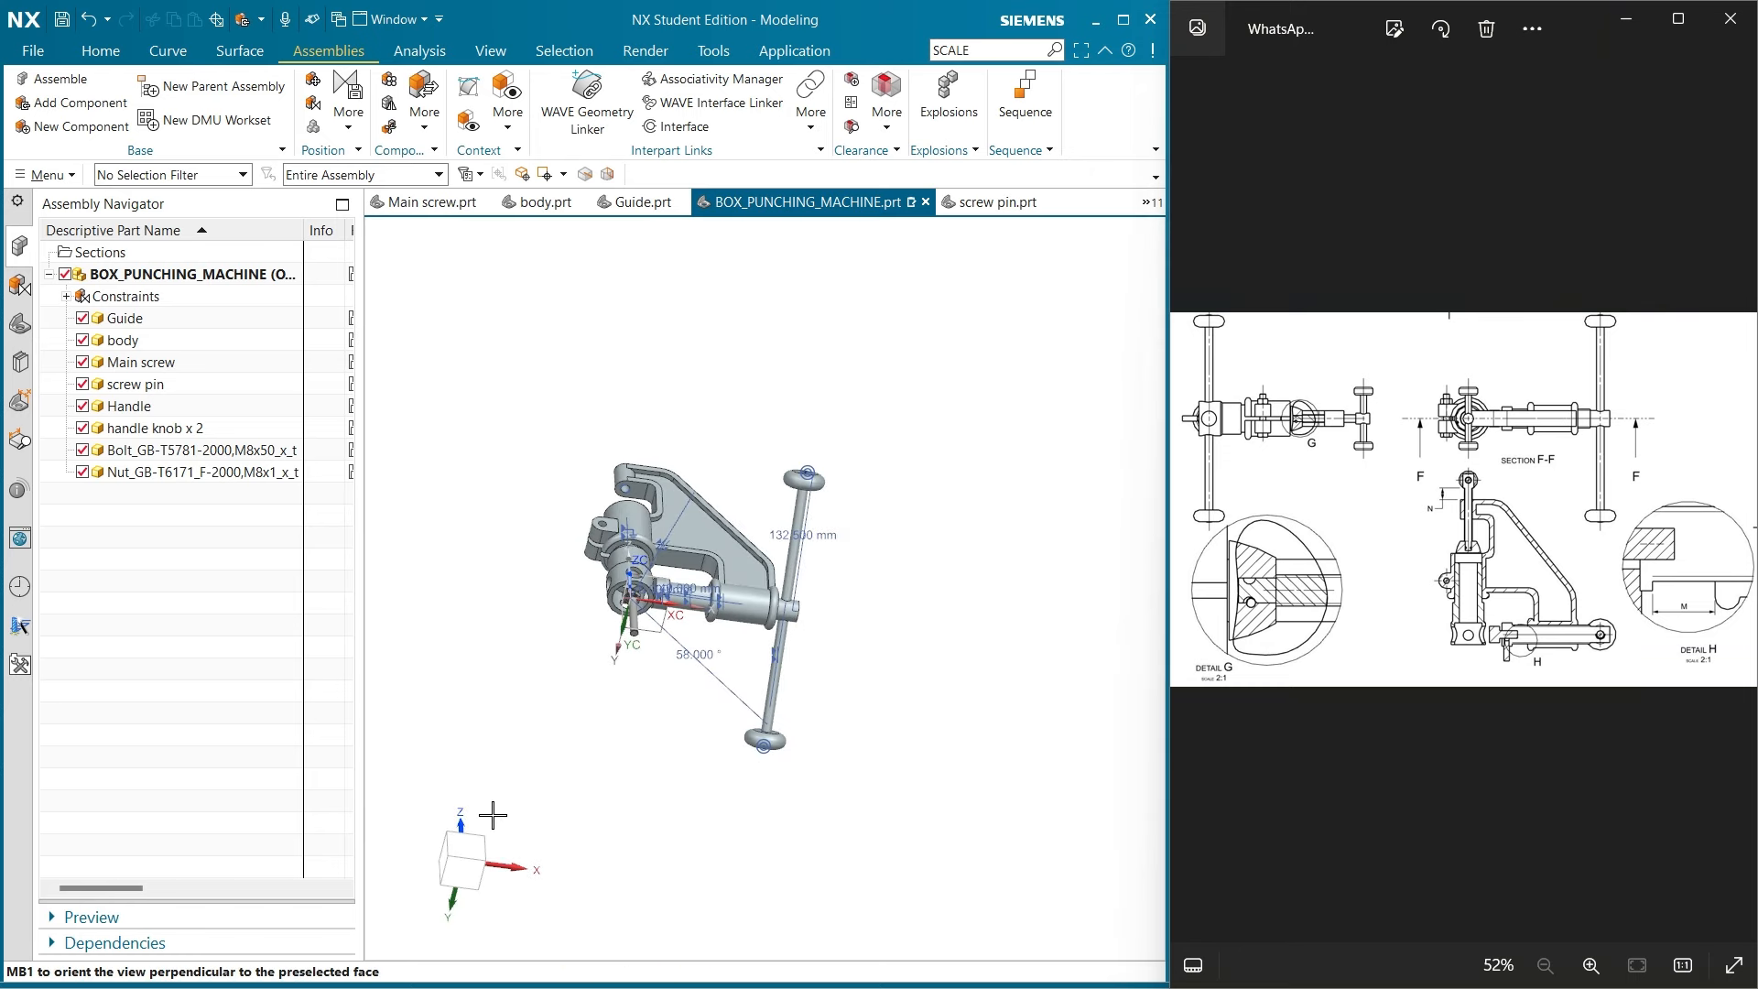
left_click(462, 868)
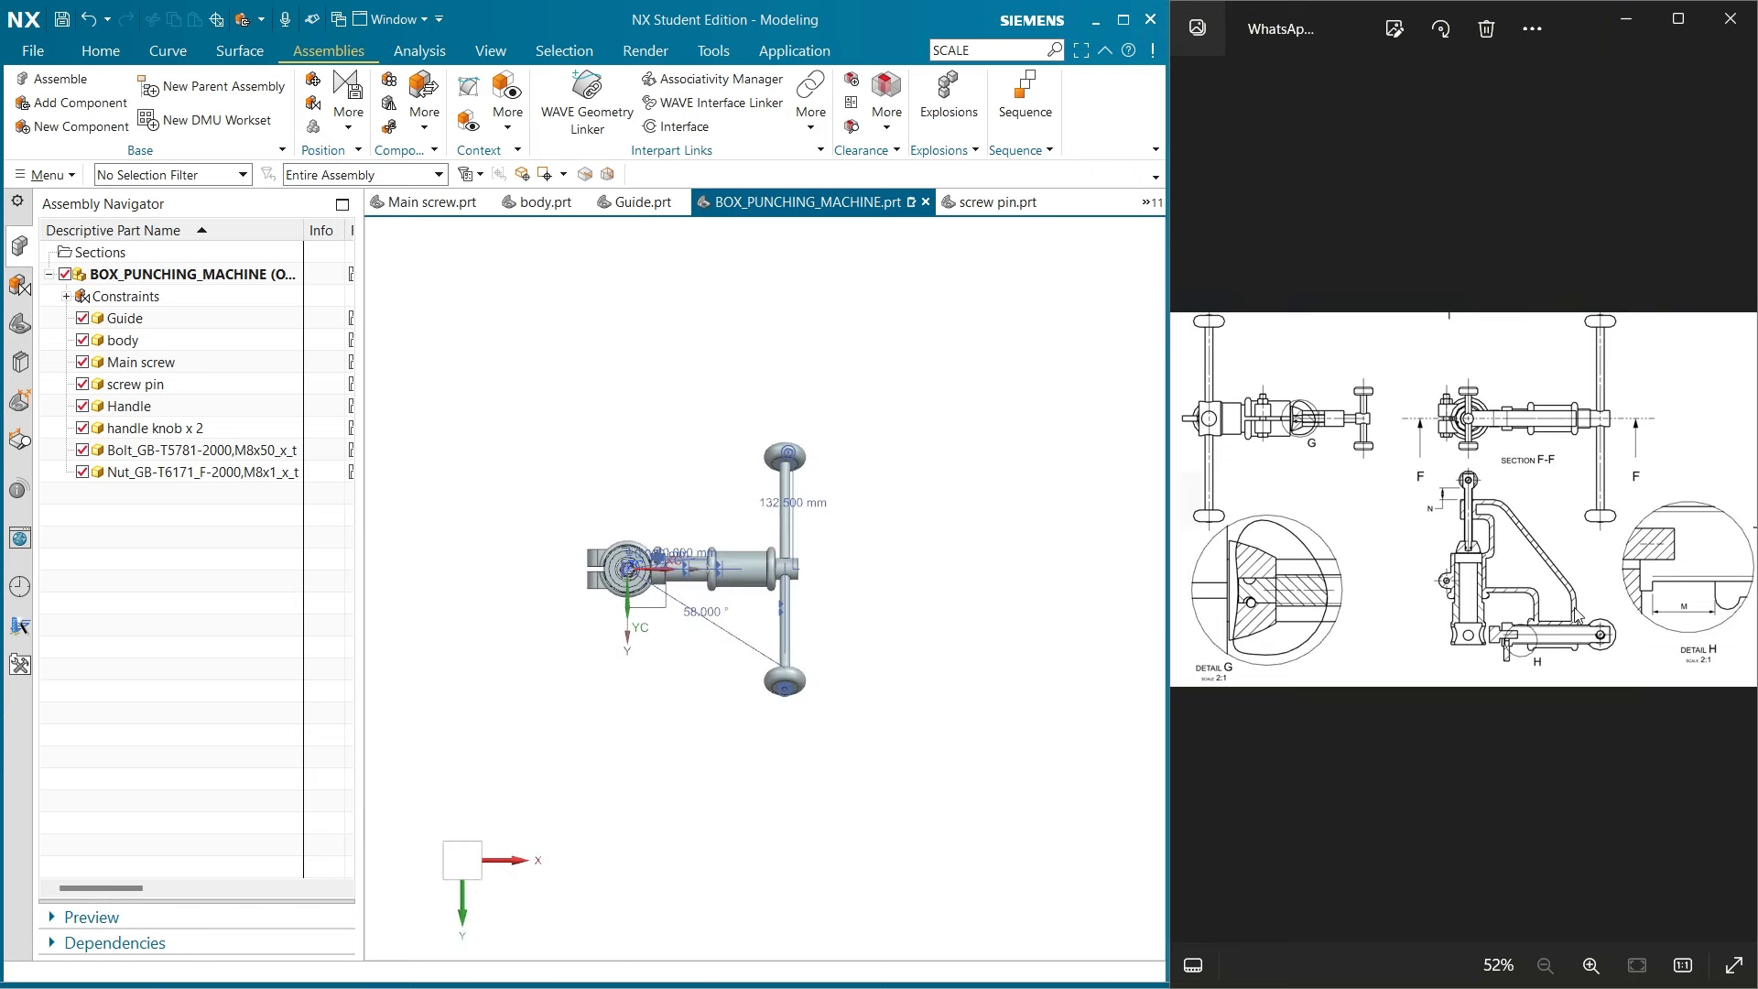
left_click(1735, 499)
scroll(1491, 496, "up", 3)
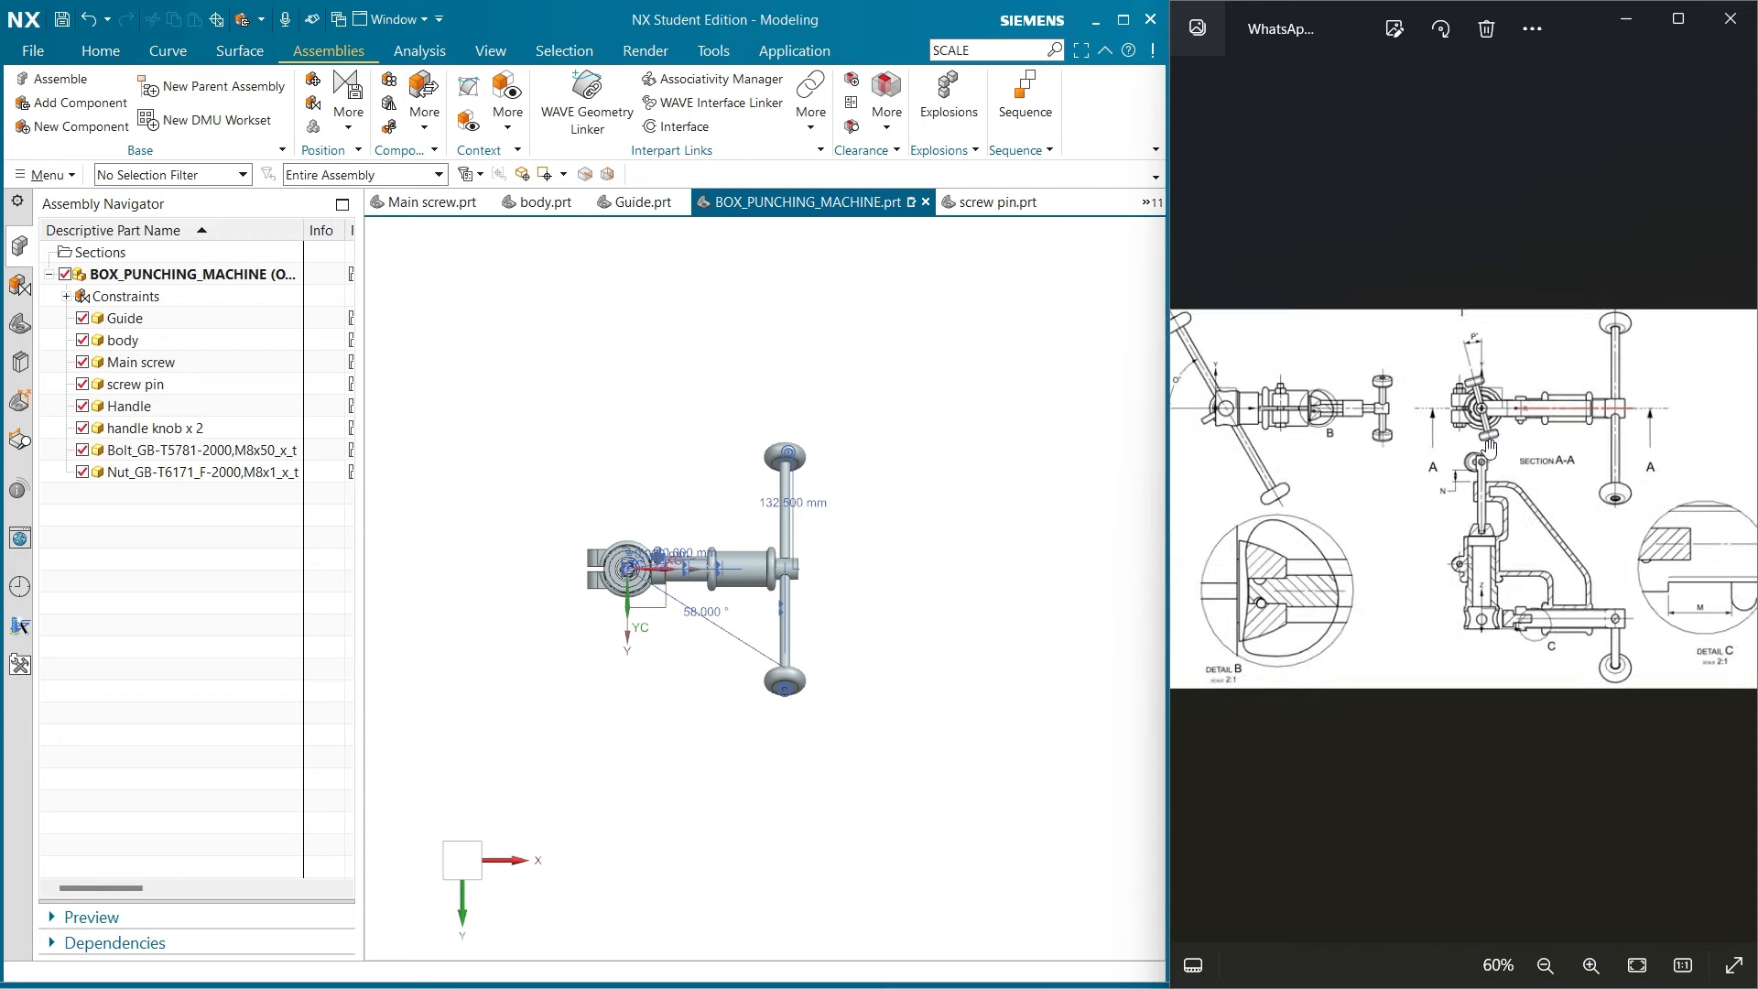
middle_click_drag(825, 605, 807, 861)
key("F8")
scroll(586, 598, "up", 4)
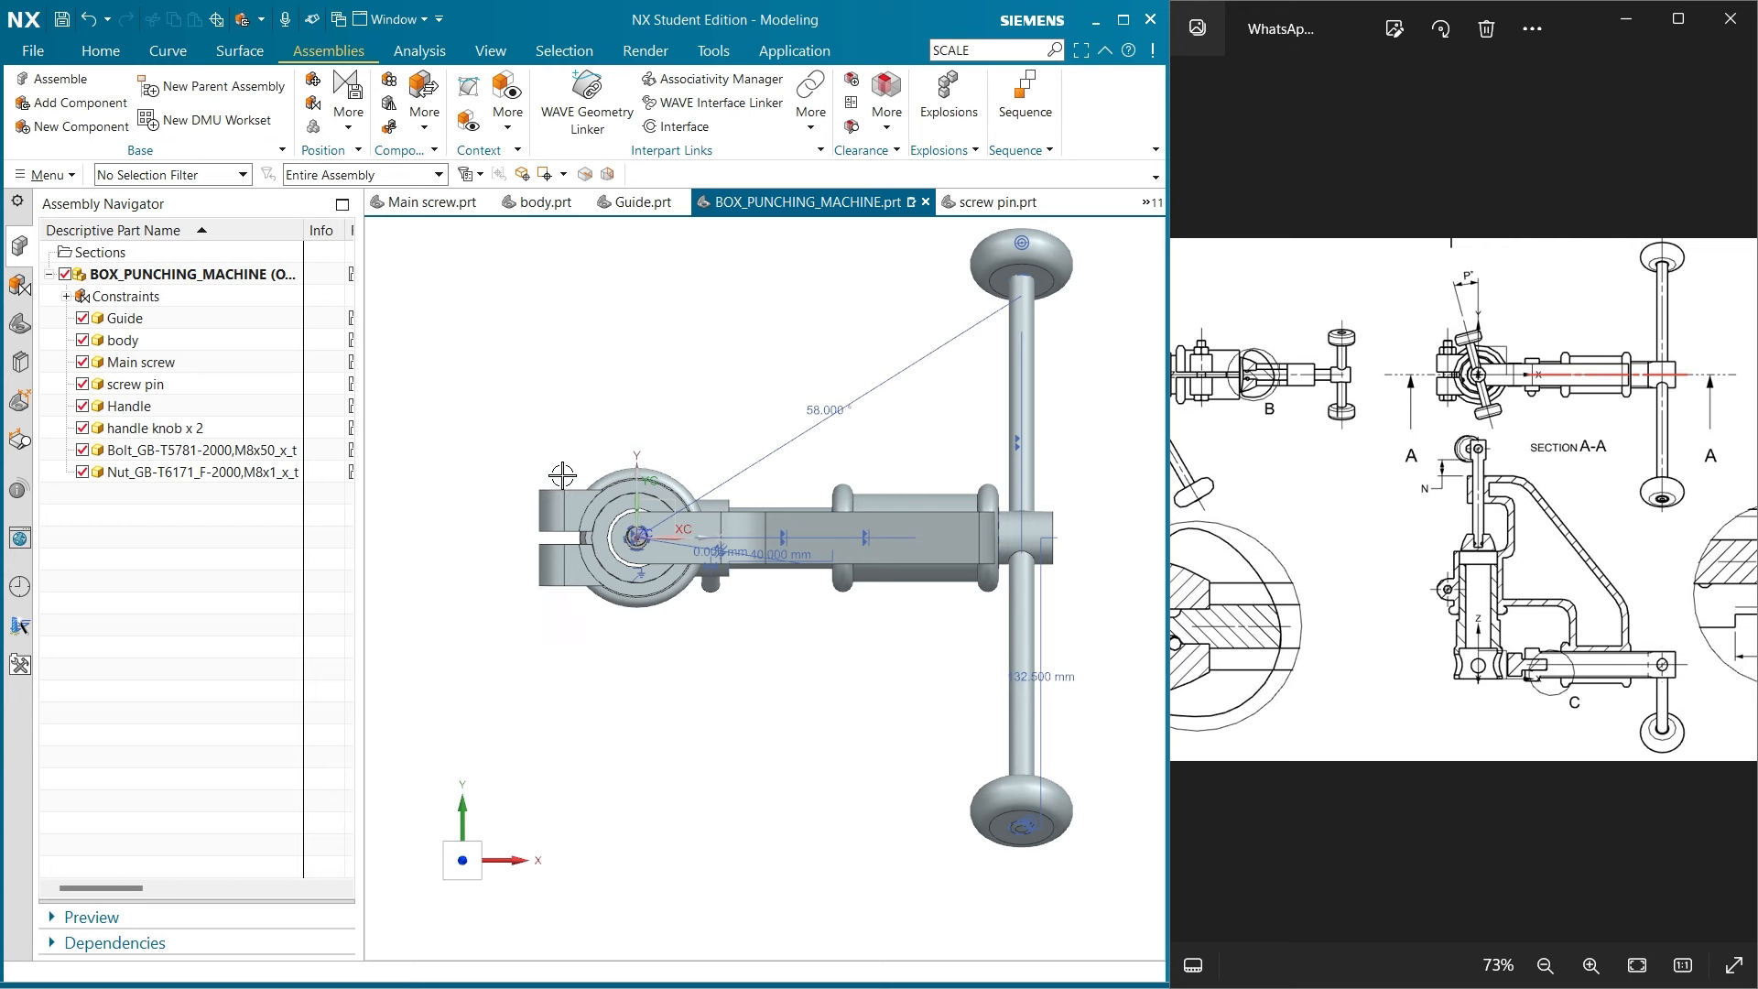
middle_click_drag(581, 639, 577, 584)
scroll(577, 584, "down", 2)
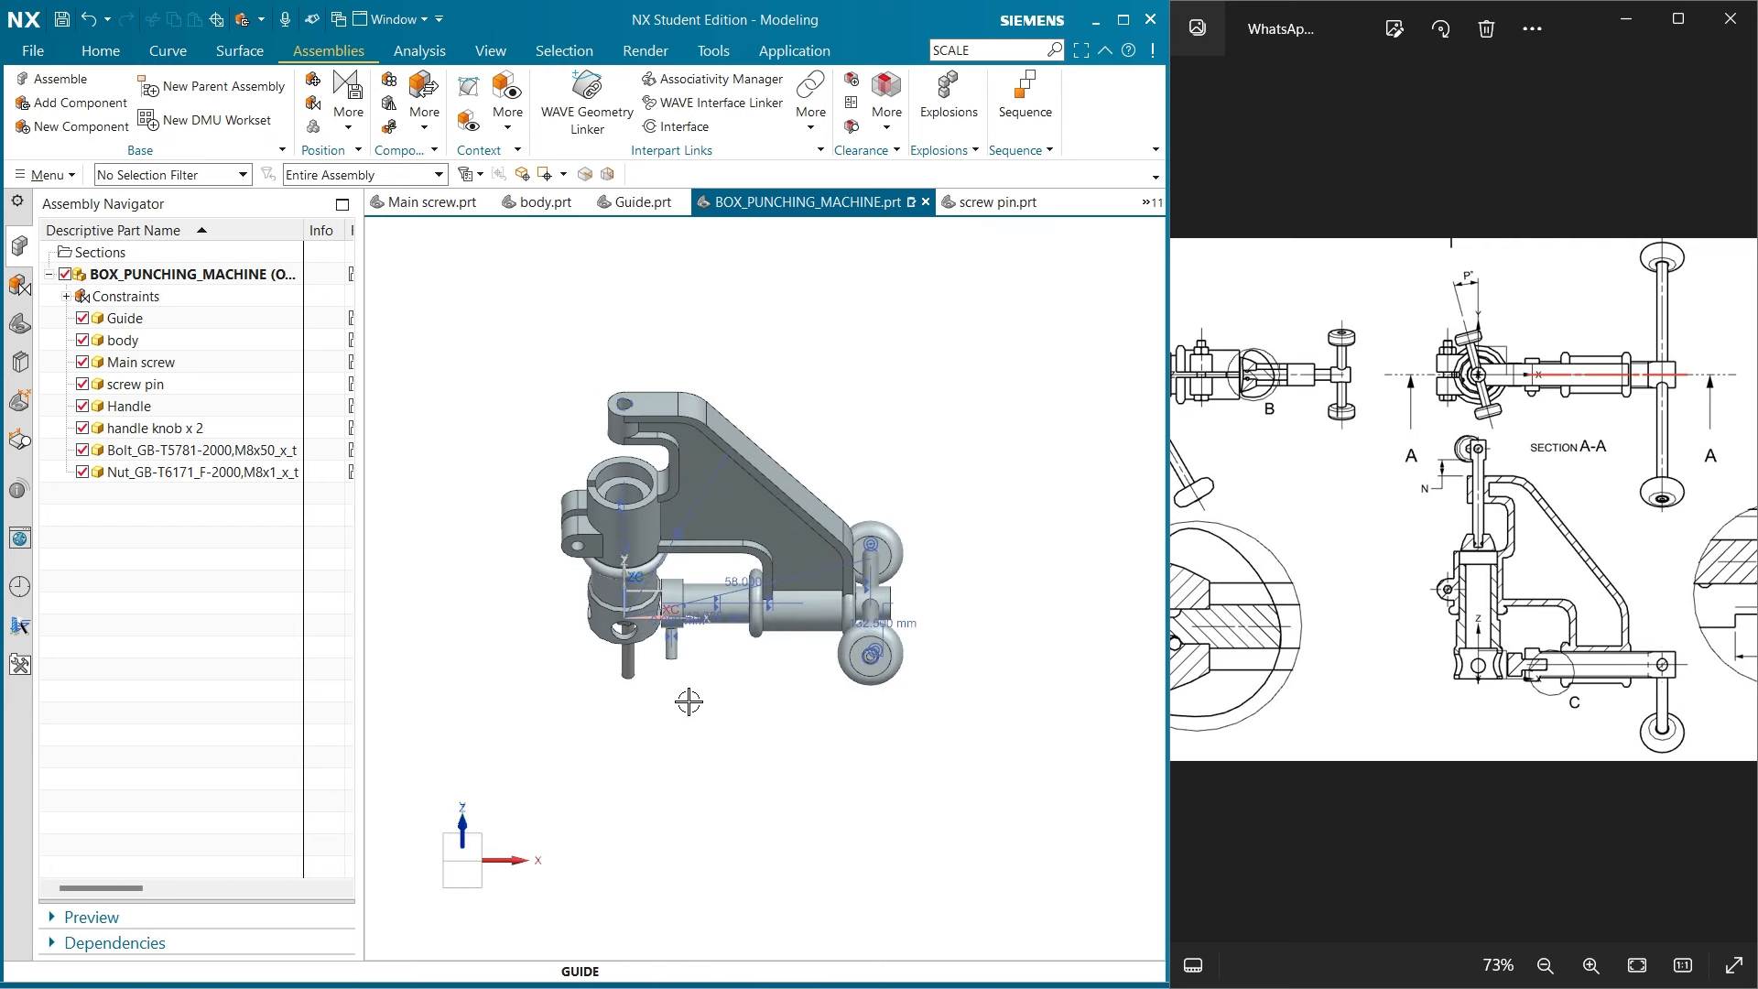
Maximize the modeling window and make the circular edge under the bolt's head concentric with the hole edge in the body's split lug
left_click(1122, 20)
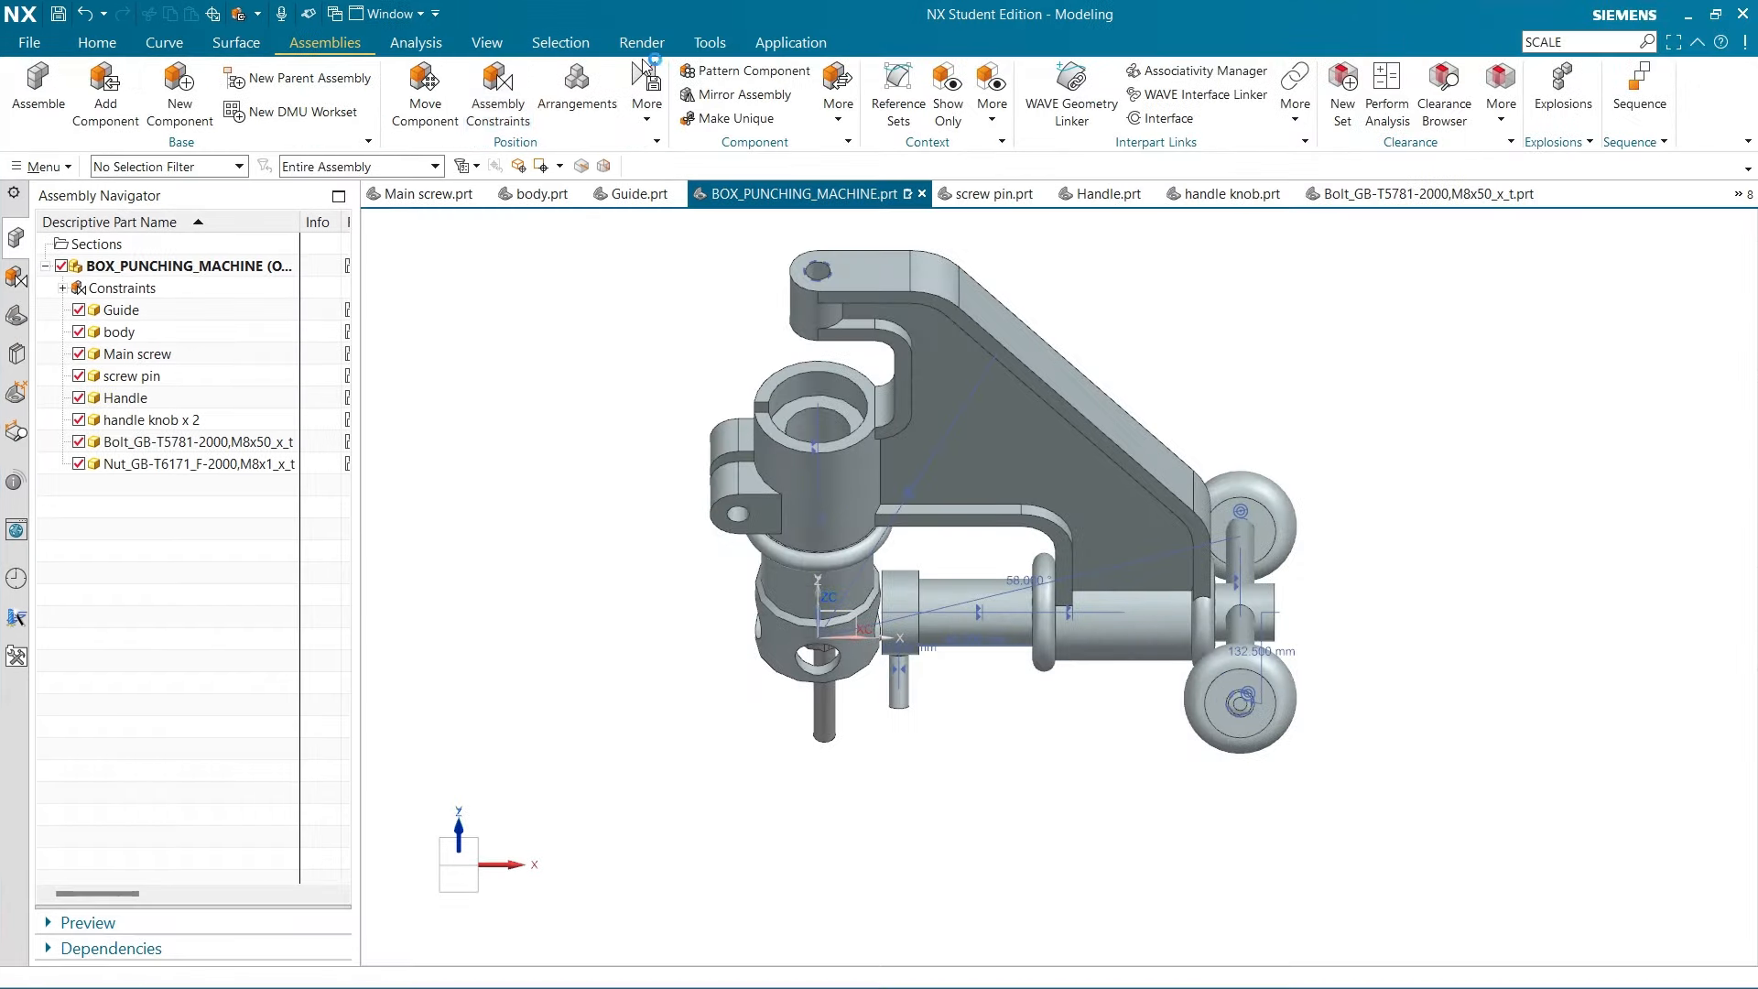
left_click(497, 103)
left_click(170, 115)
middle_click_drag(486, 540, 525, 446)
scroll(797, 606, "up", 8)
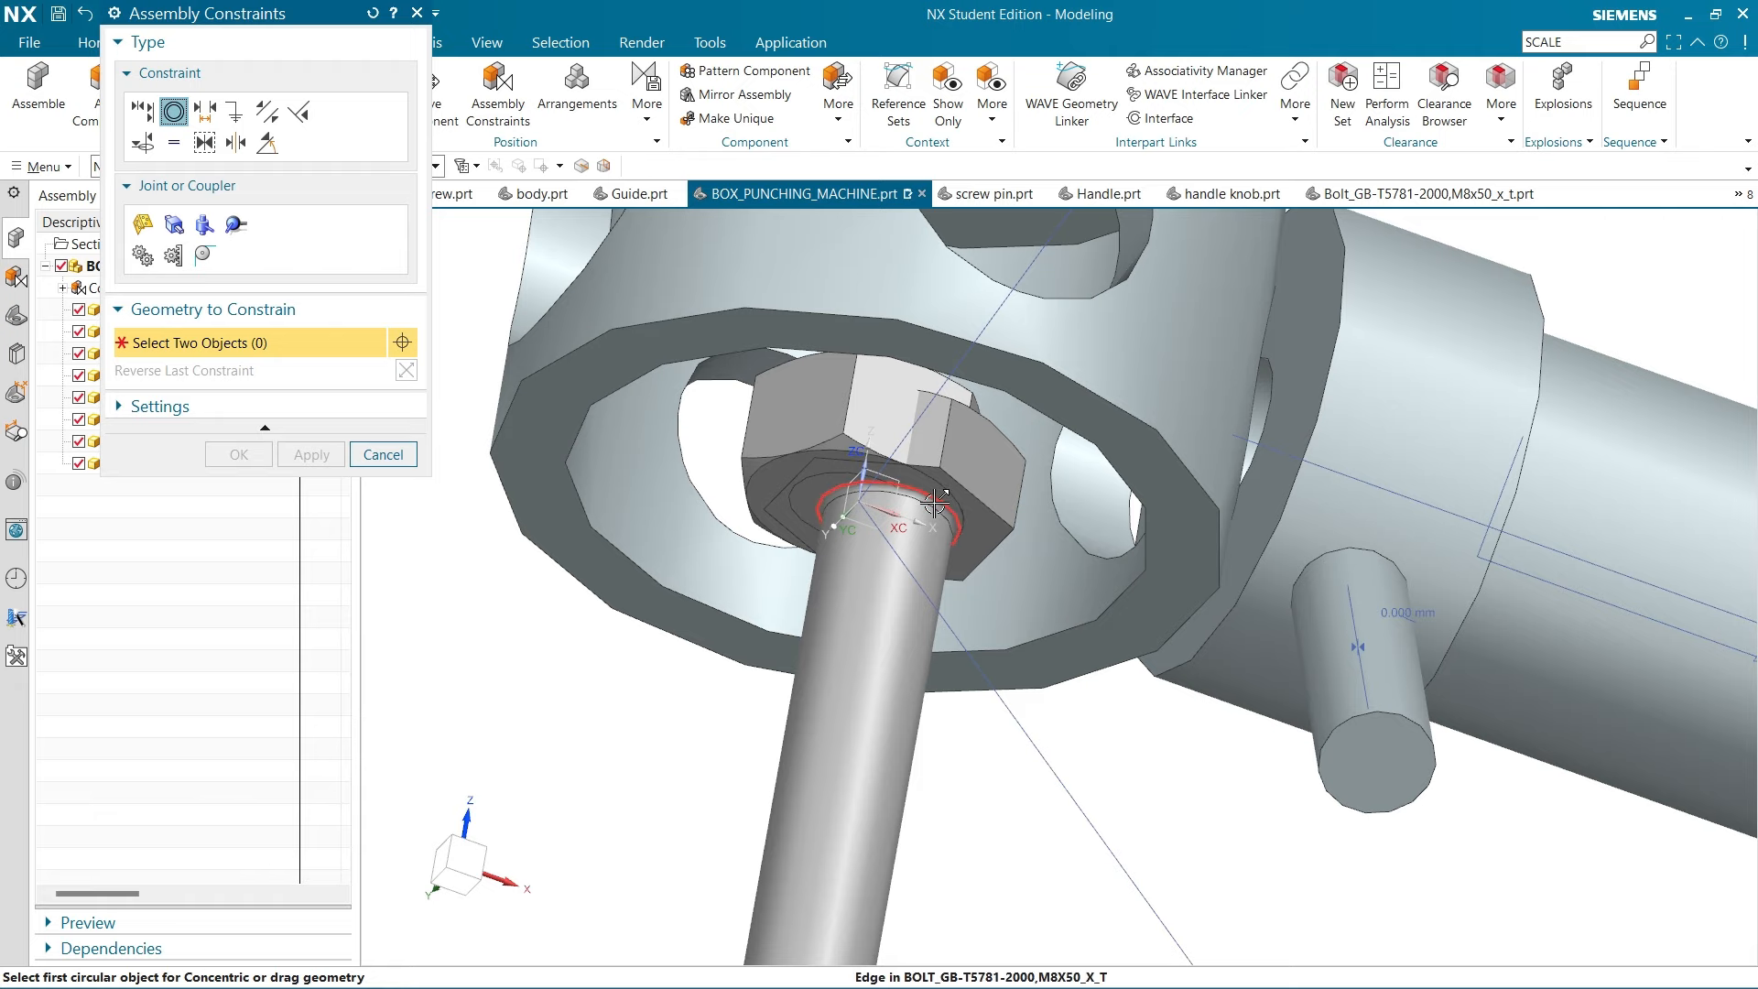
left_click(885, 531)
scroll(885, 532, "down", 5)
scroll(710, 527, "down", 4)
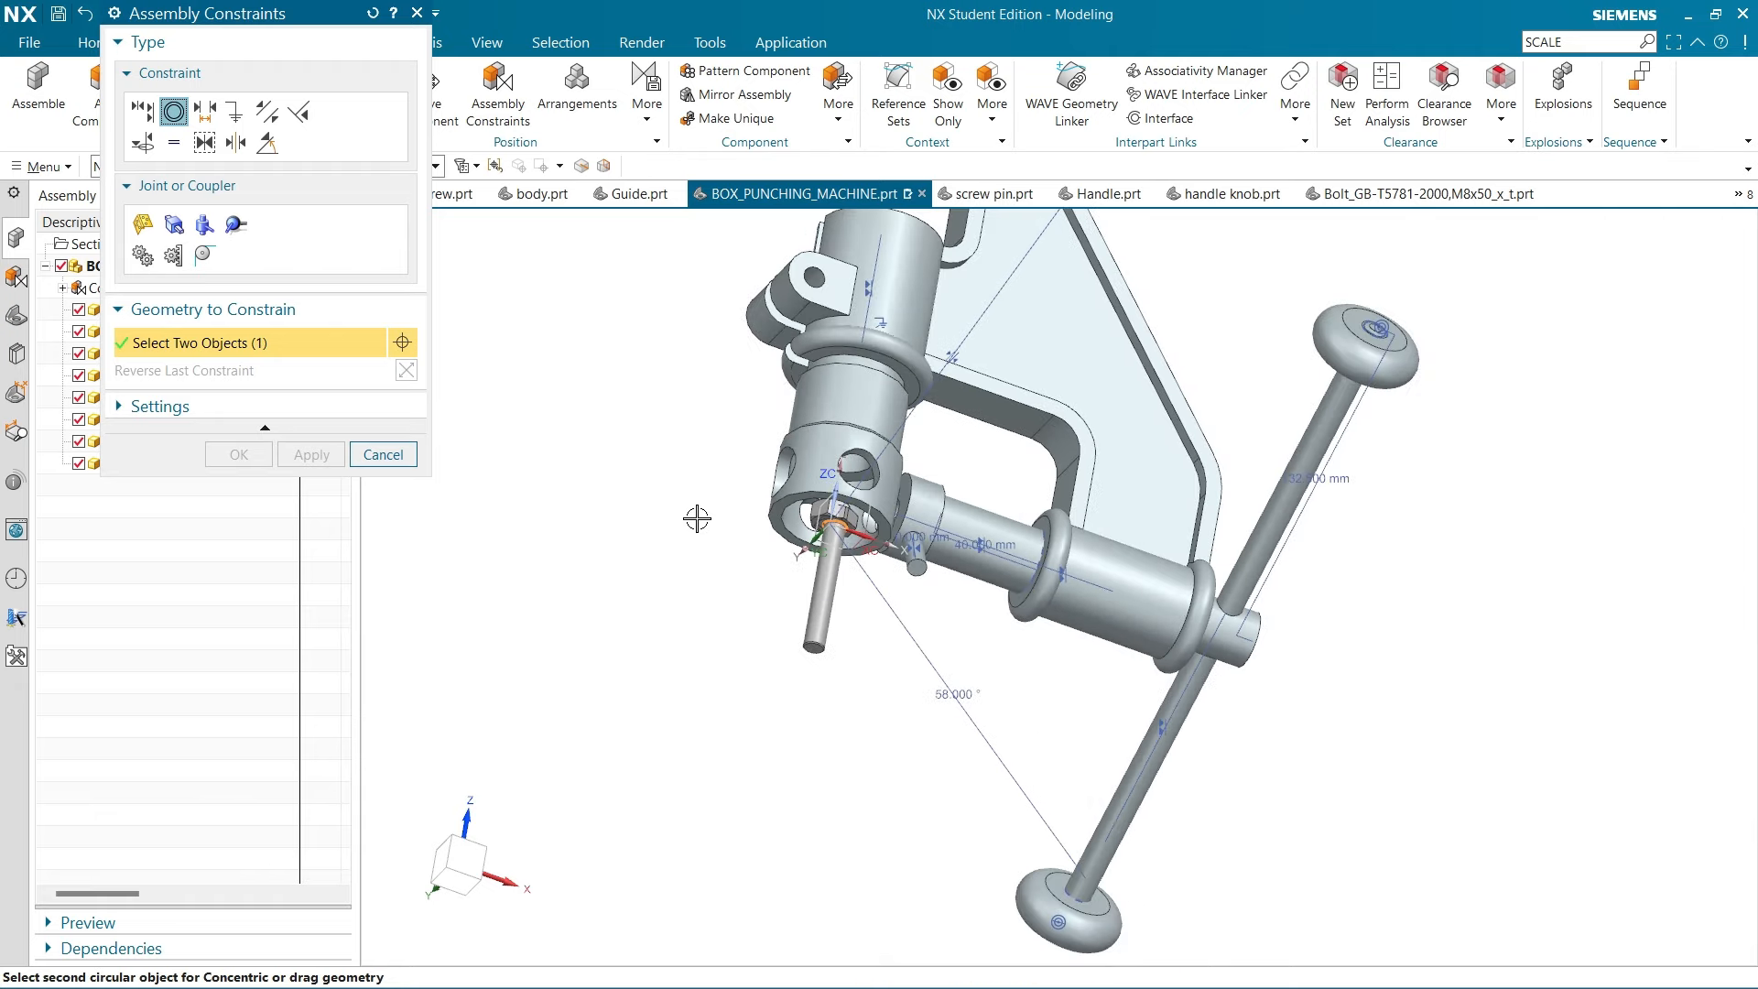
scroll(810, 316, "up", 6)
left_click(814, 288)
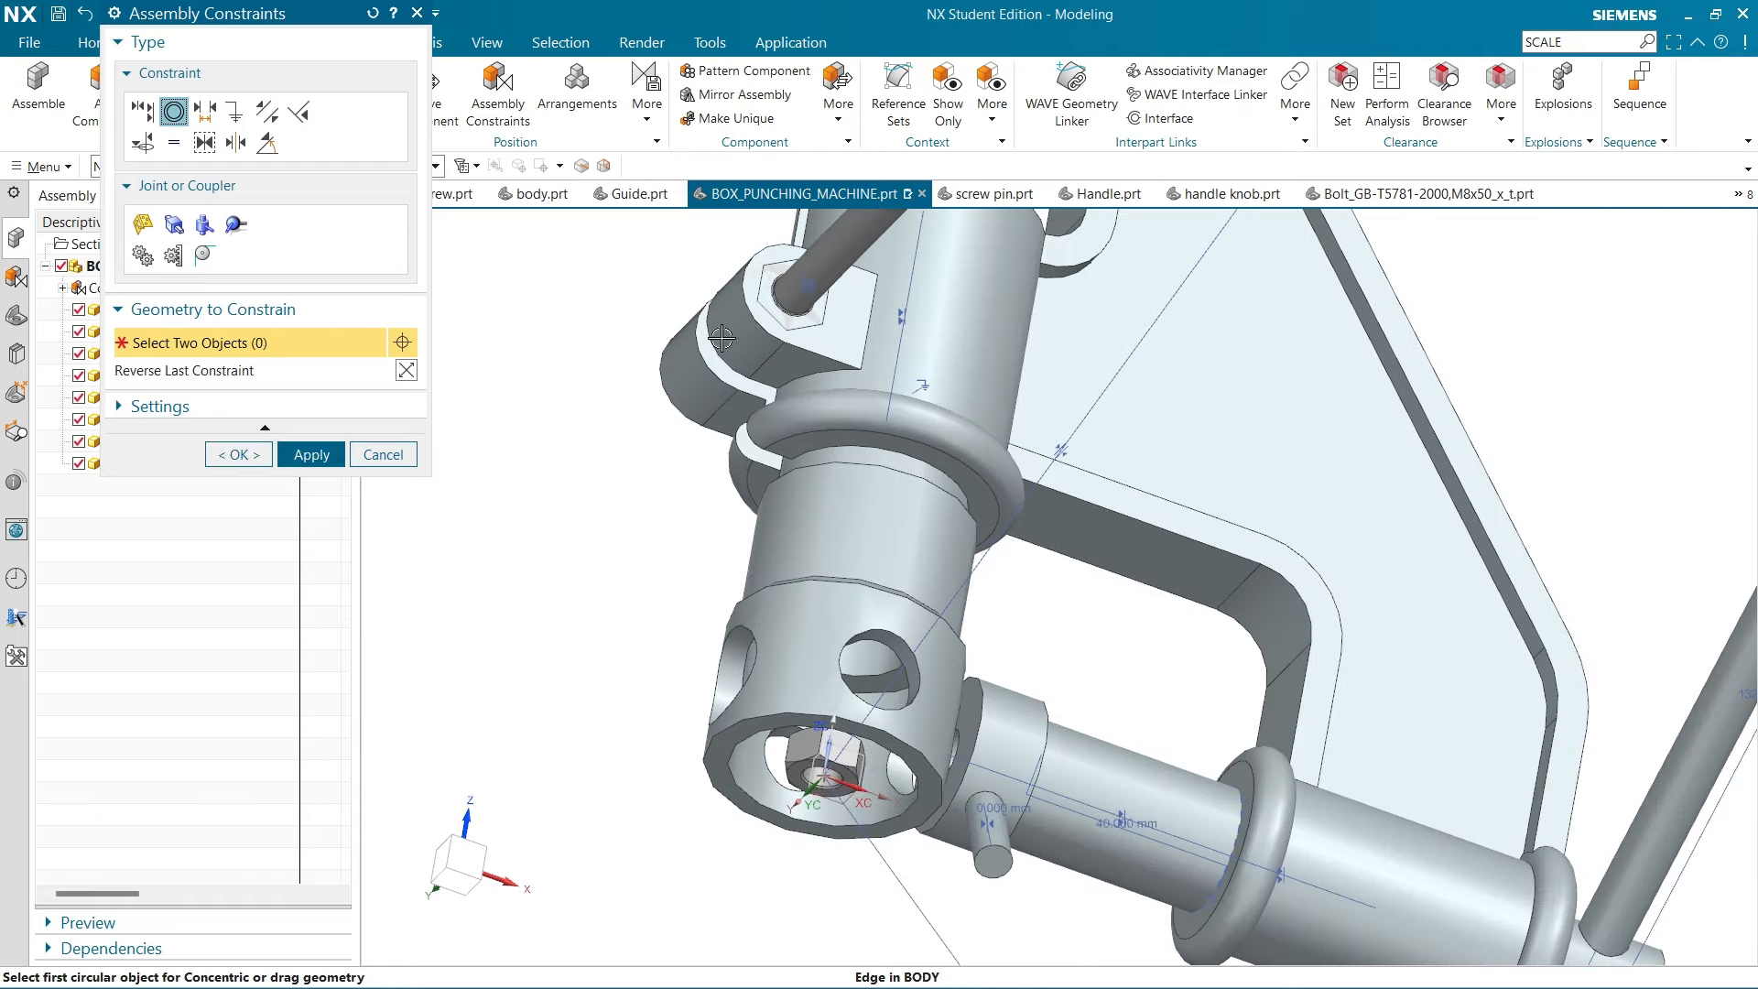
Make the nut's circular hole edge concentric with the hole edge on the body's split lug at the bolt's threaded end
scroll(825, 760, "up", 5)
left_click(803, 804)
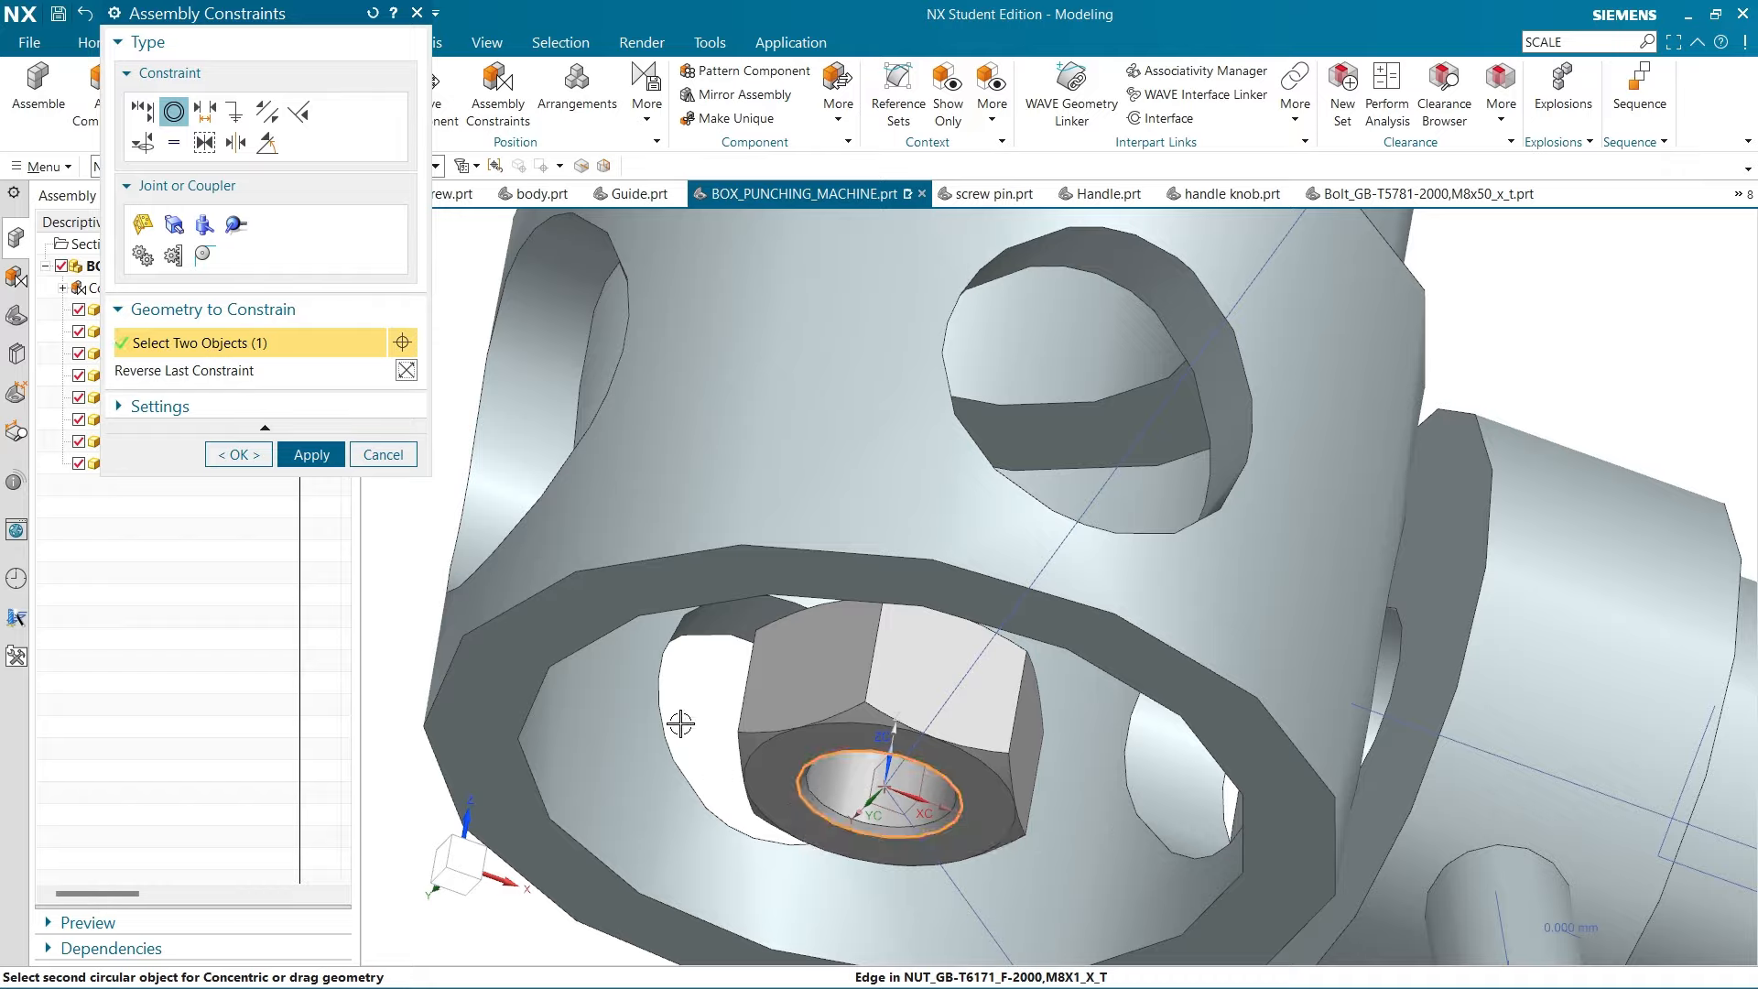
scroll(549, 514, "down", 4)
middle_click_drag(549, 514, 704, 608)
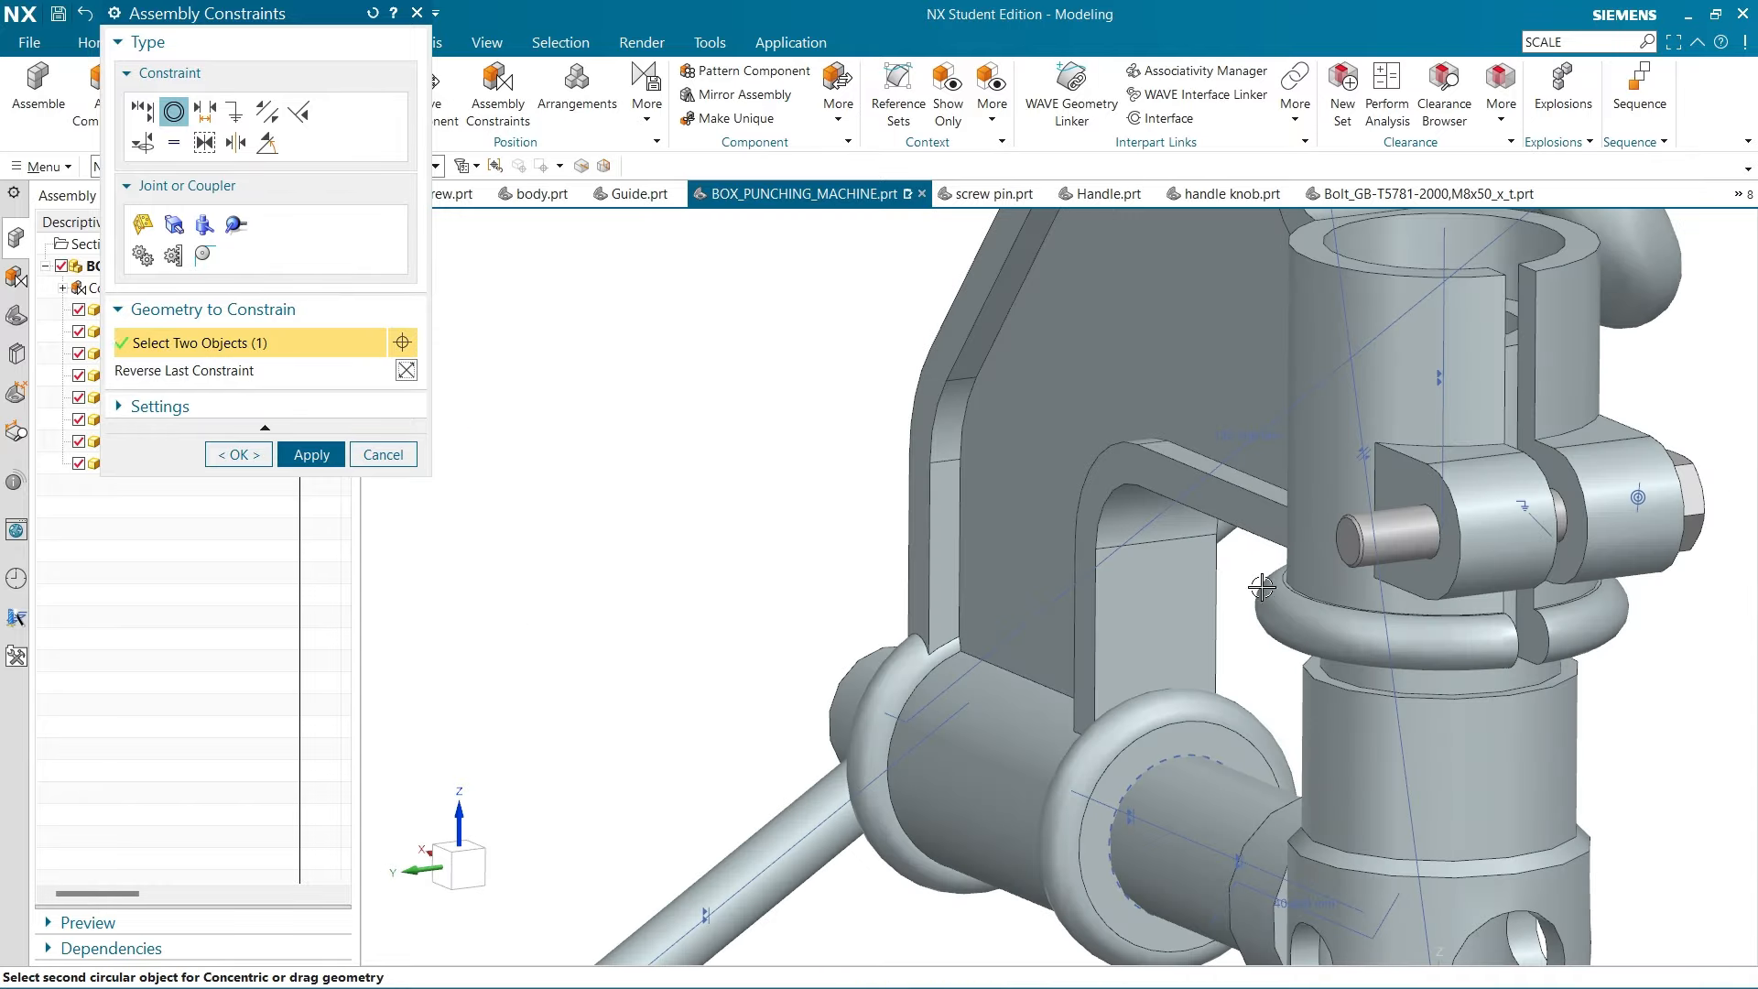
scroll(1282, 549, "up", 4)
left_click(1637, 449)
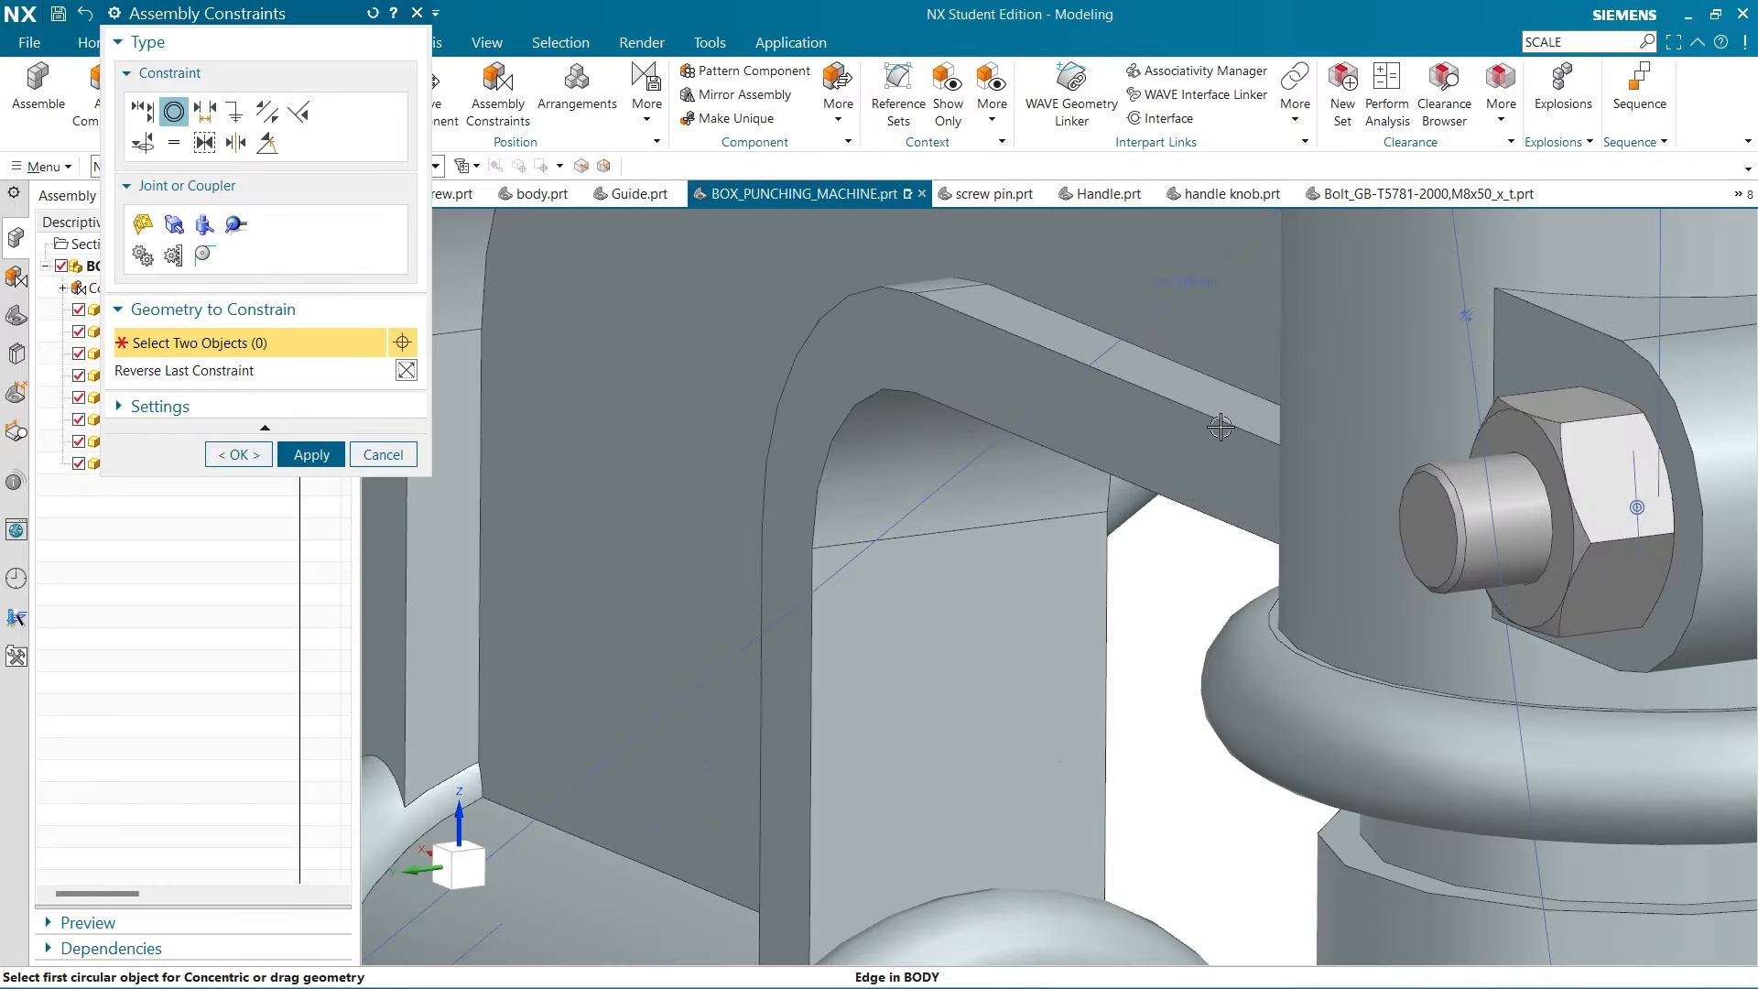
Check the bolt and nut from the front and above, and examine the section A-A and exploded-view drawings for the remaining parts
scroll(1220, 426, "down", 5)
middle_click_drag(1260, 506, 930, 611)
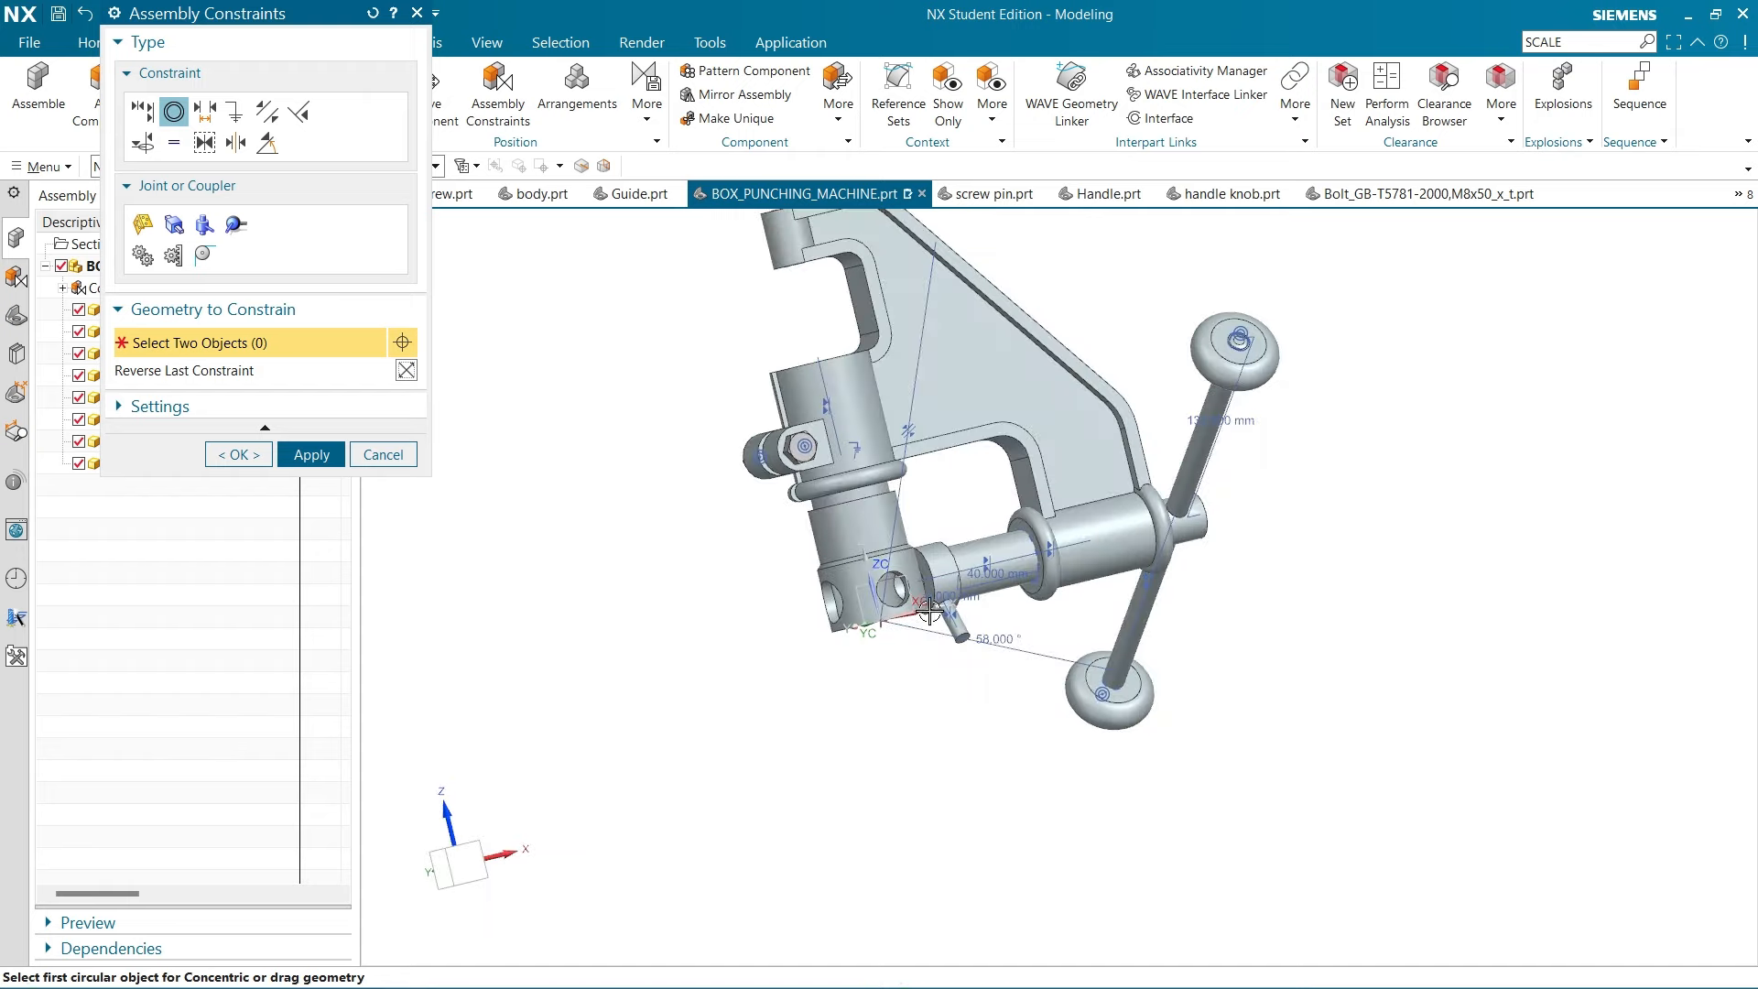
left_click(460, 849)
middle_click_drag(719, 621, 706, 706)
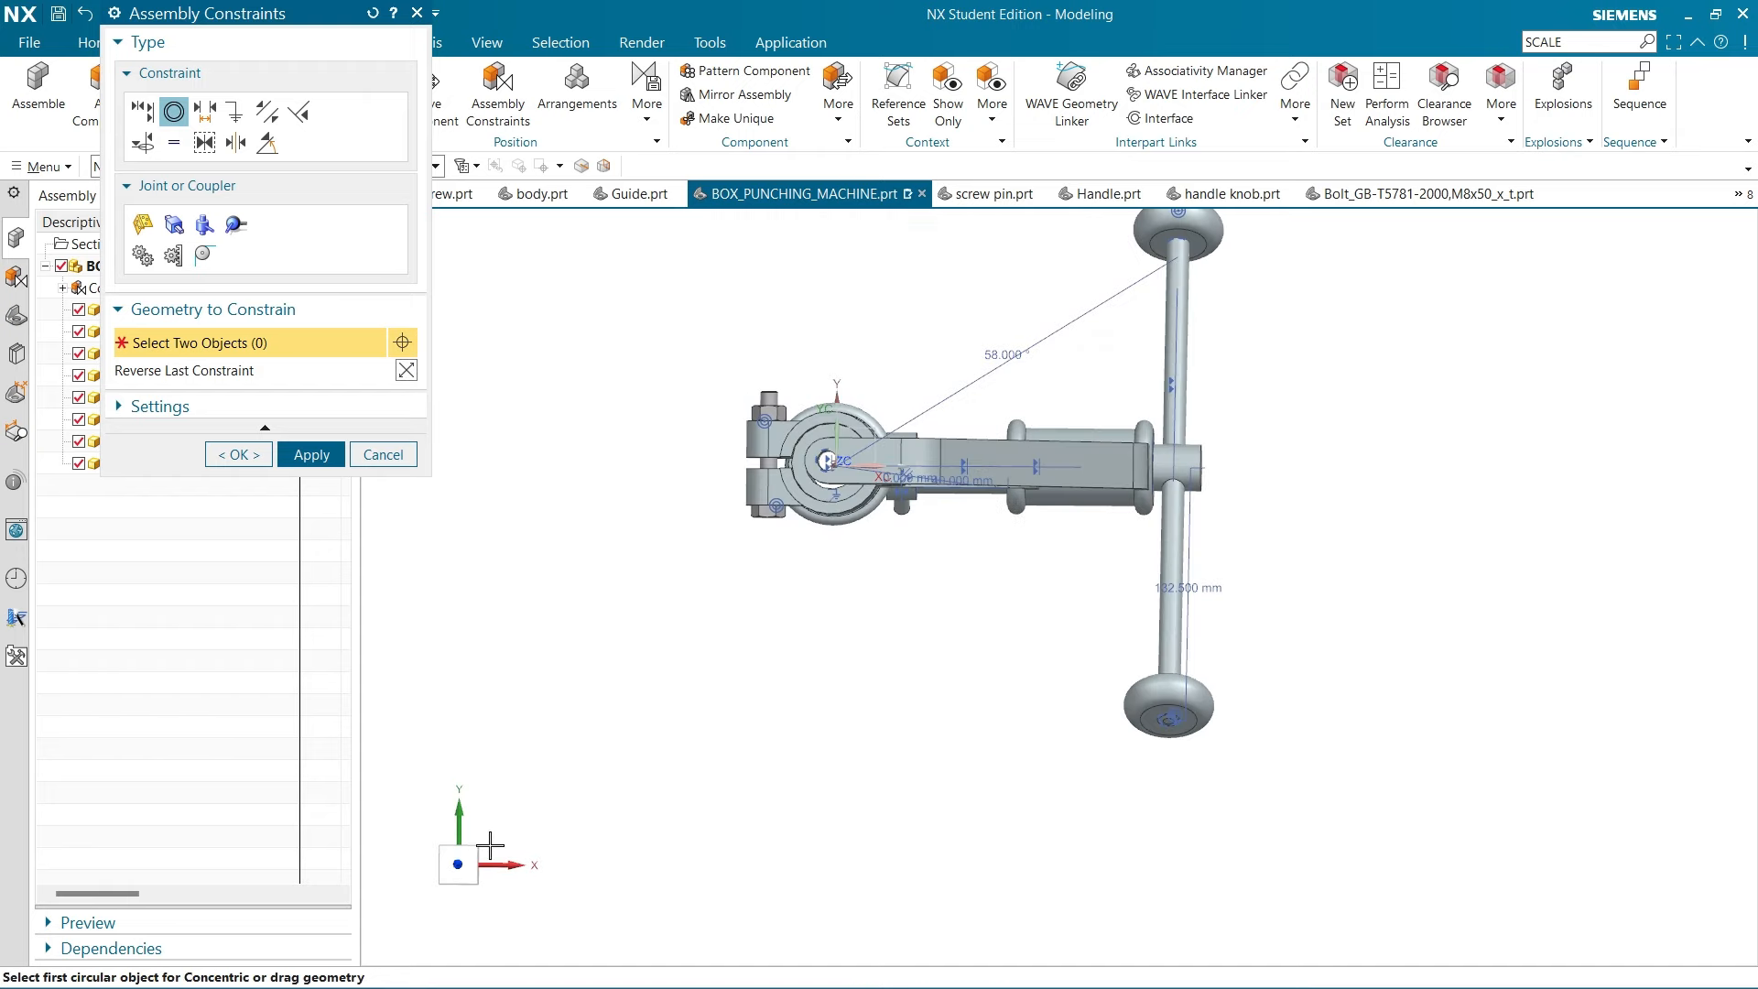
left_click(459, 859)
double_click(1554, 8)
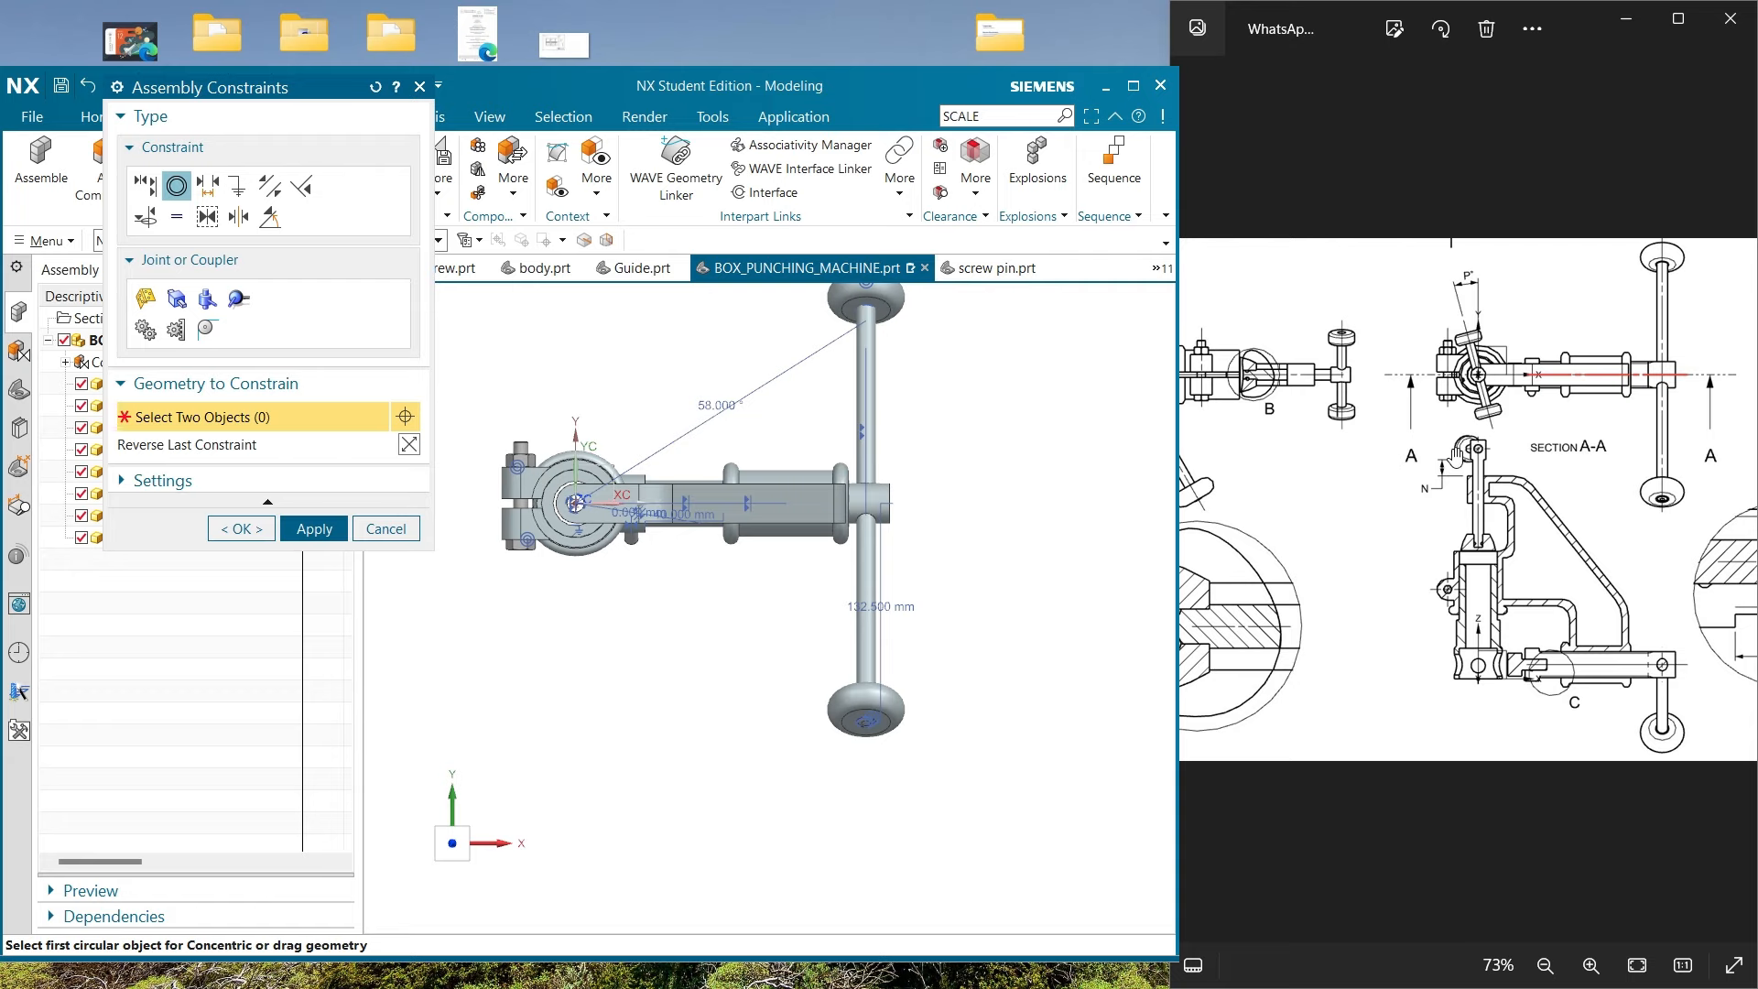
scroll(1195, 508, "down", 1)
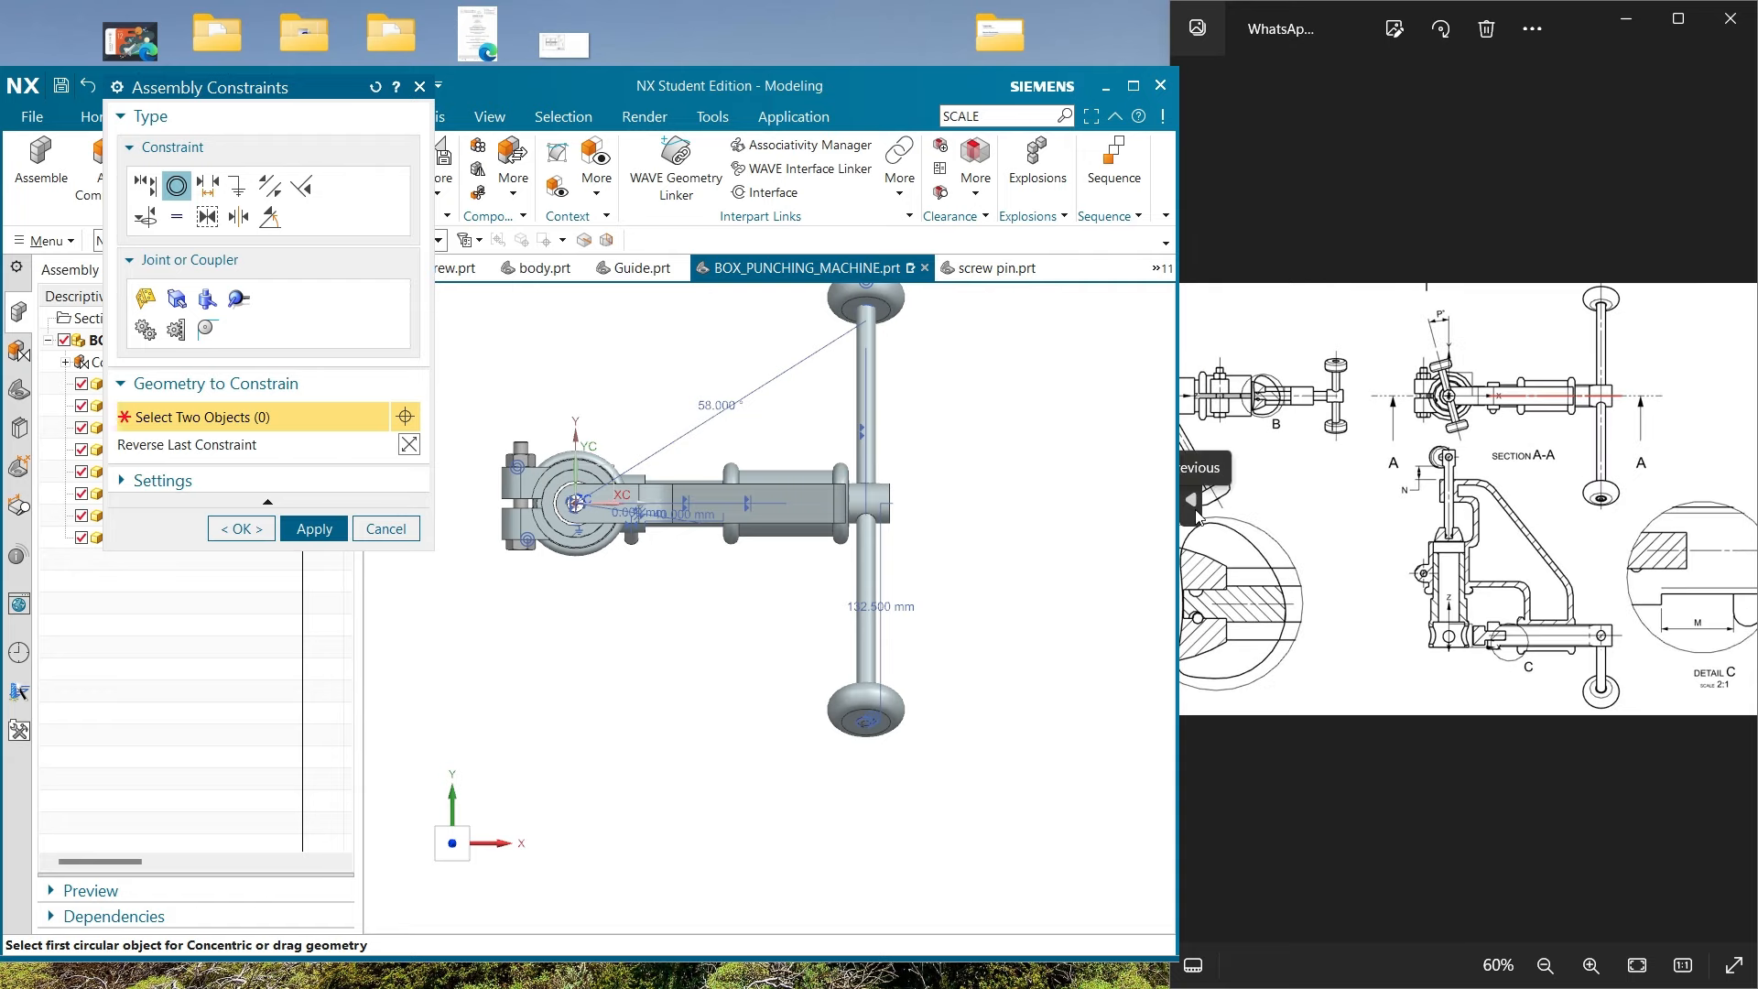
left_click(1192, 502)
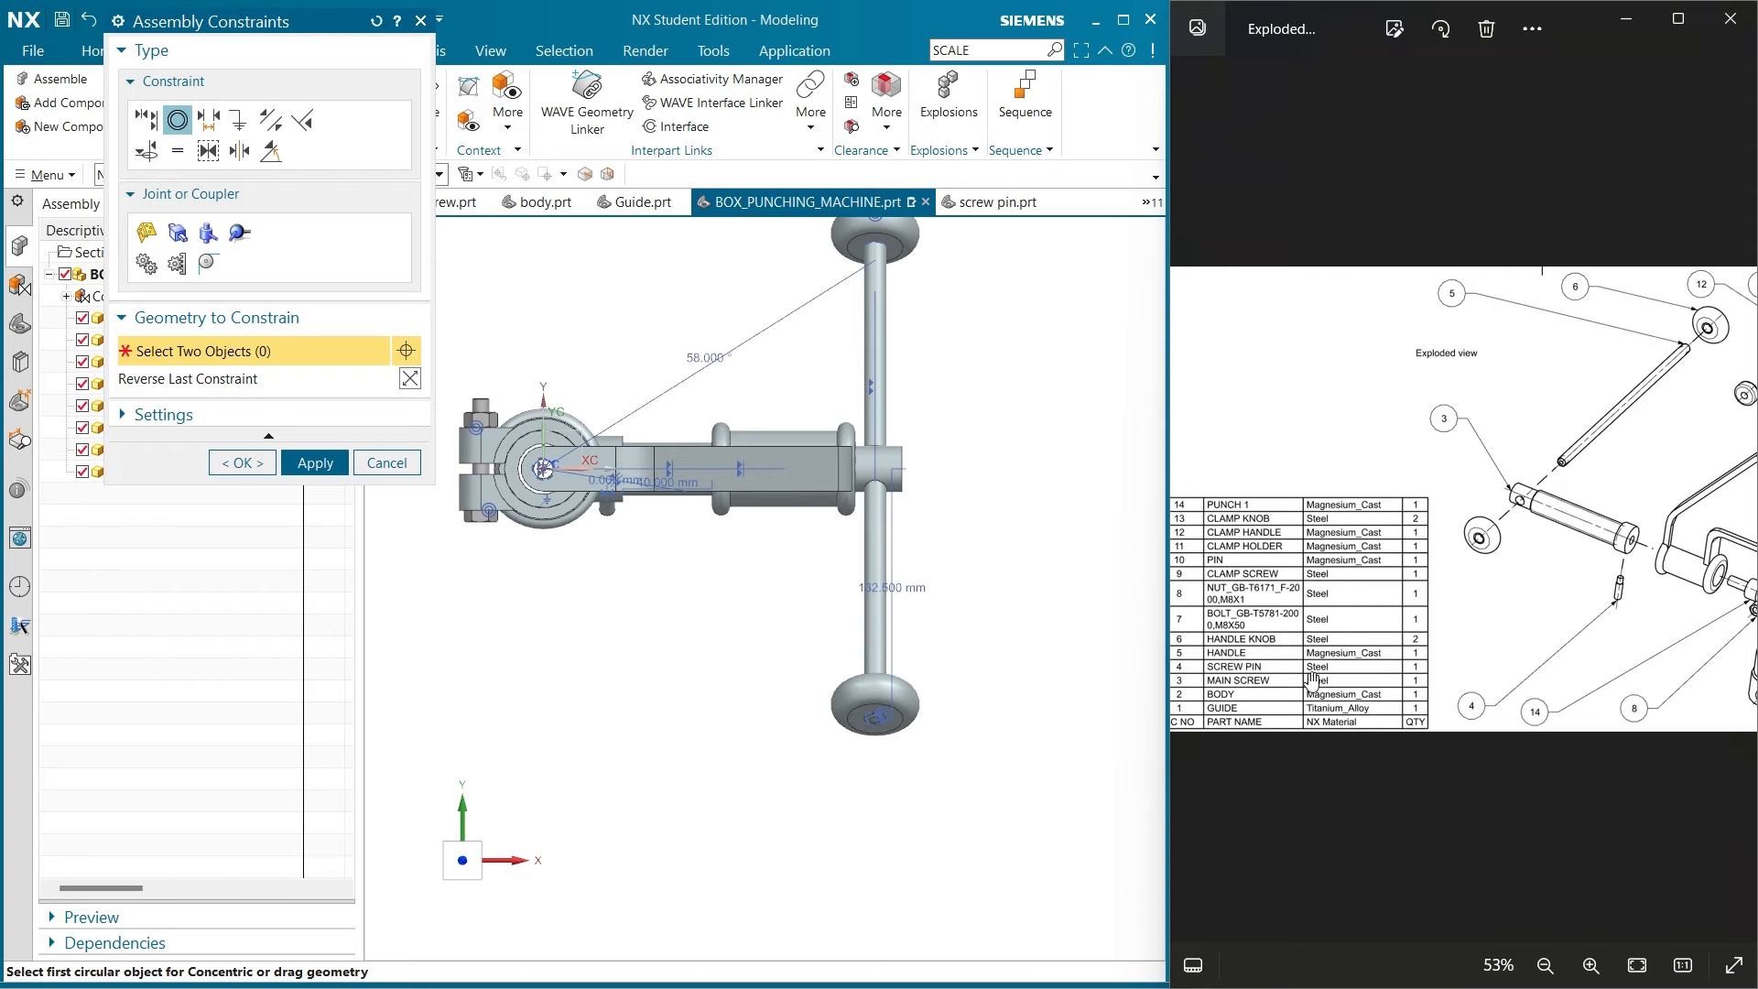
scroll(1311, 680, "up", 1)
scroll(1268, 619, "down", 2)
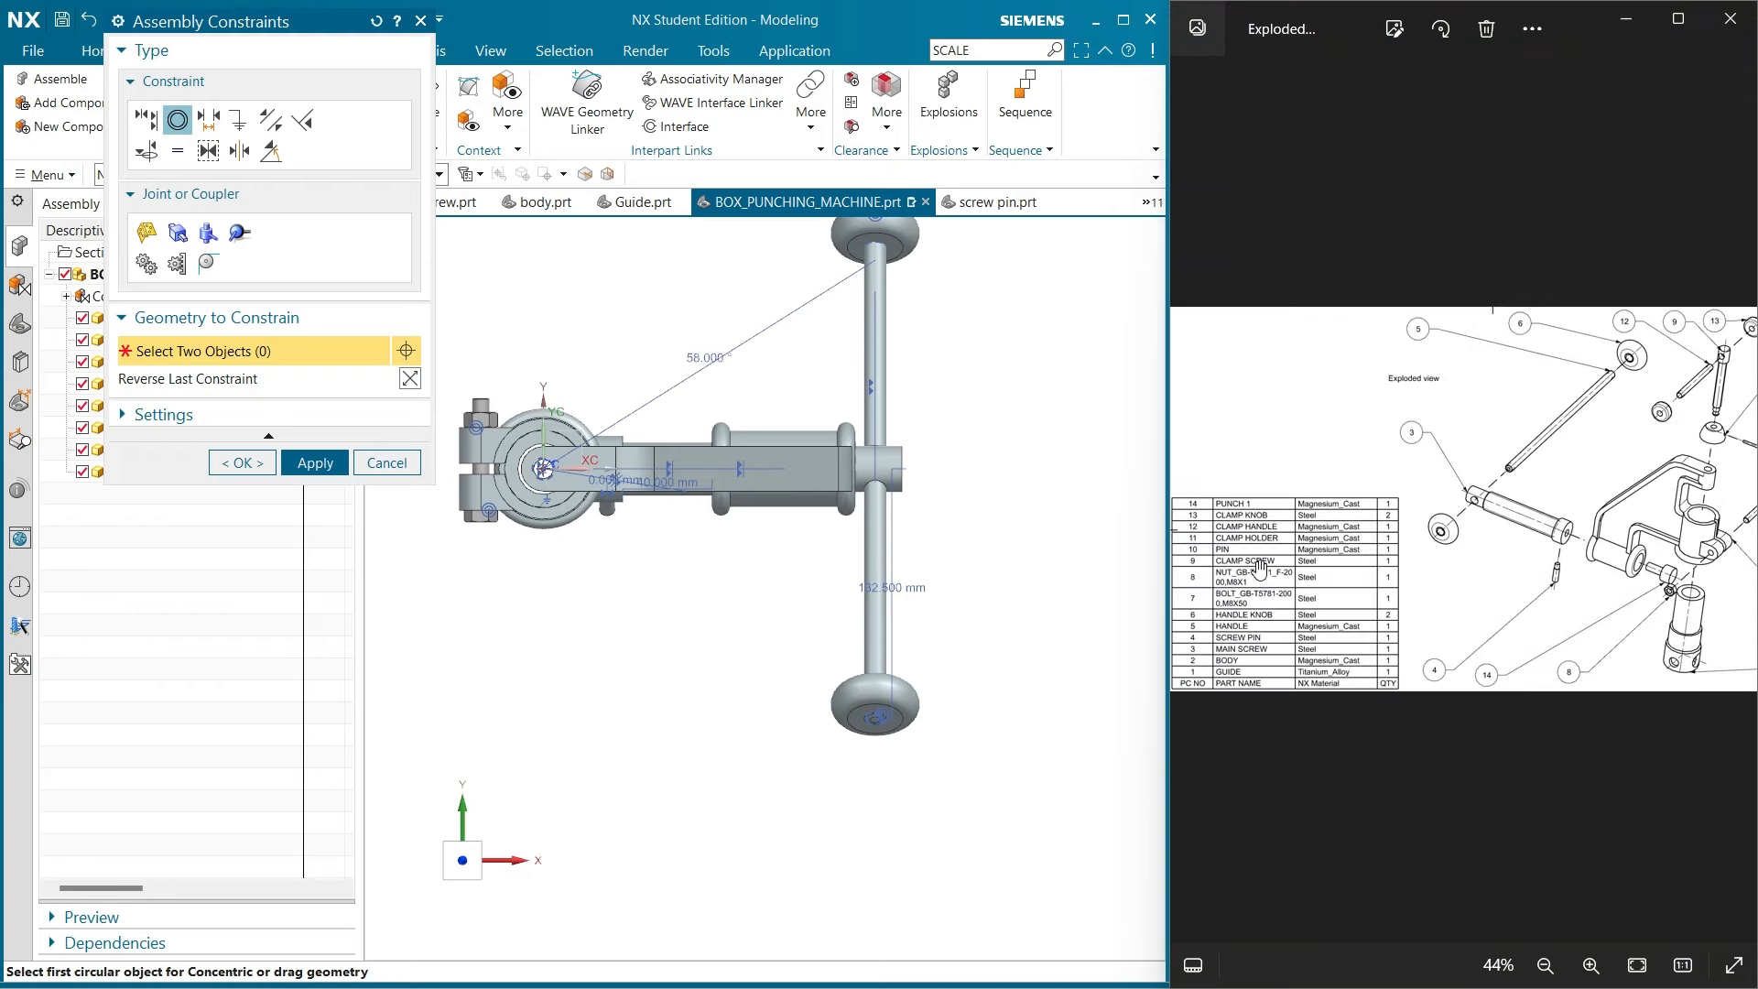
scroll(1260, 567, "down", 1)
Accept the constraints and add one Clamp screw component, placing it freely in the modeling space
left_click(243, 463)
scroll(600, 458, "down", 3)
mouse_move(632, 430)
middle_mouse_down()
mouse_move(620, 573)
mouse_move(637, 412)
middle_mouse_up()
left_click(464, 877)
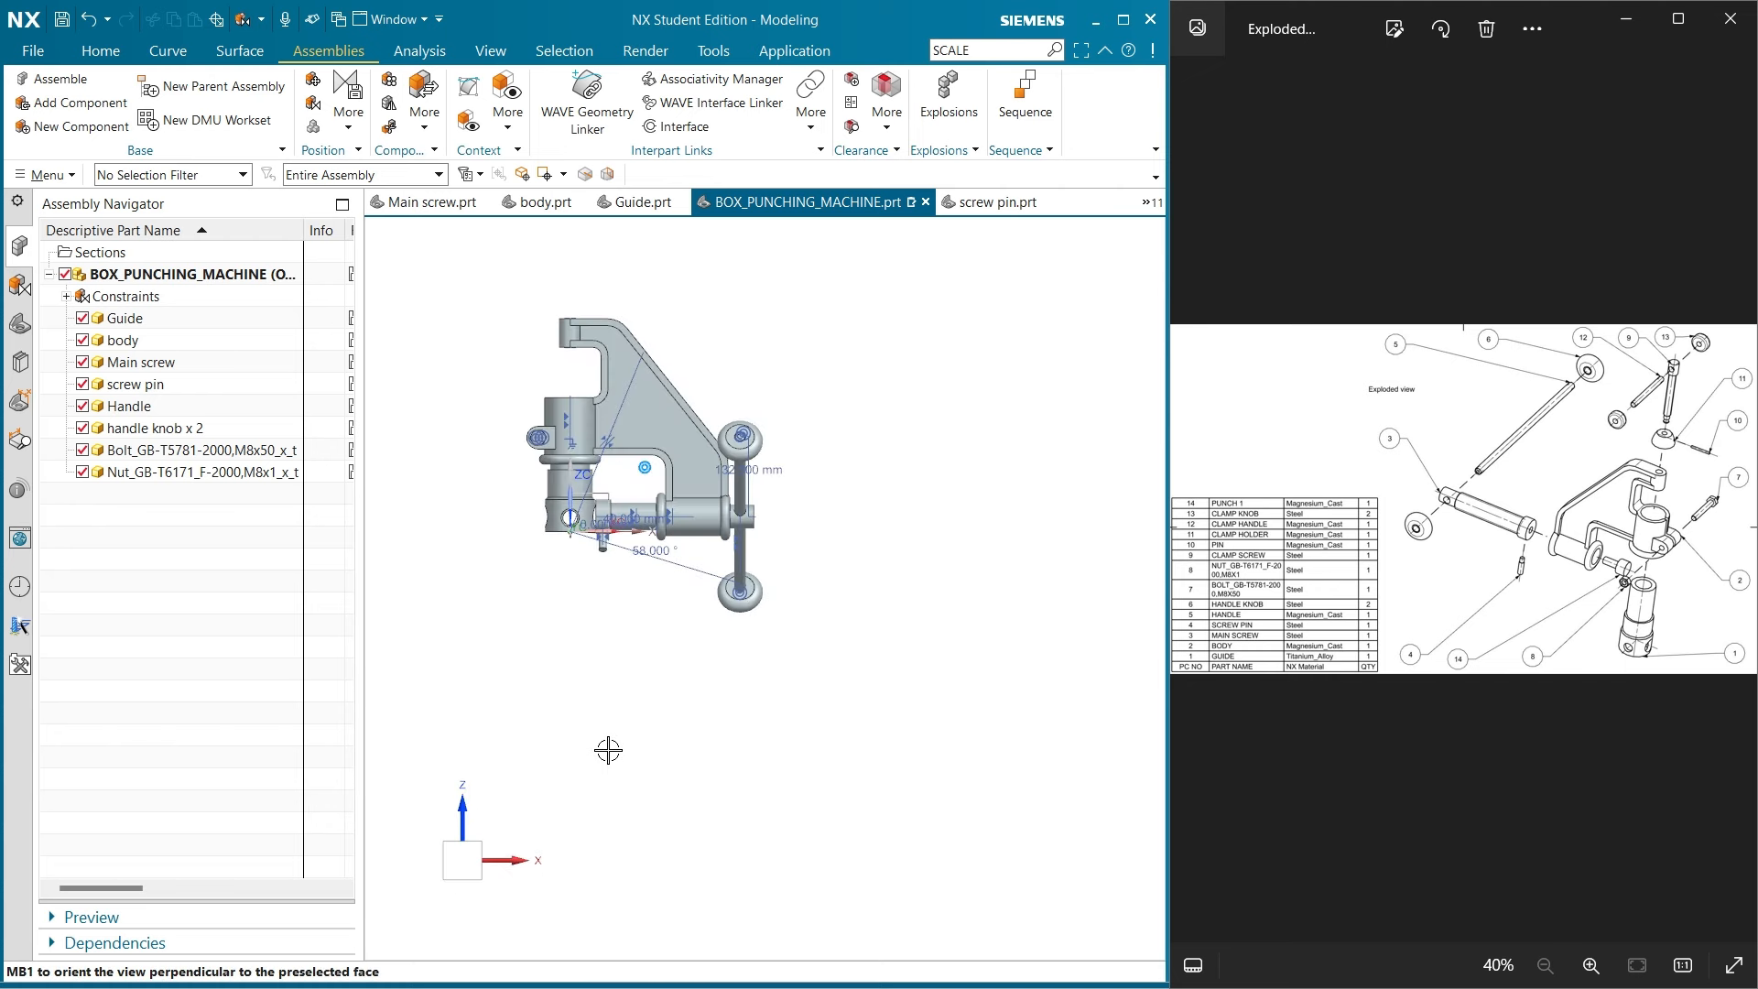
left_click(62, 102)
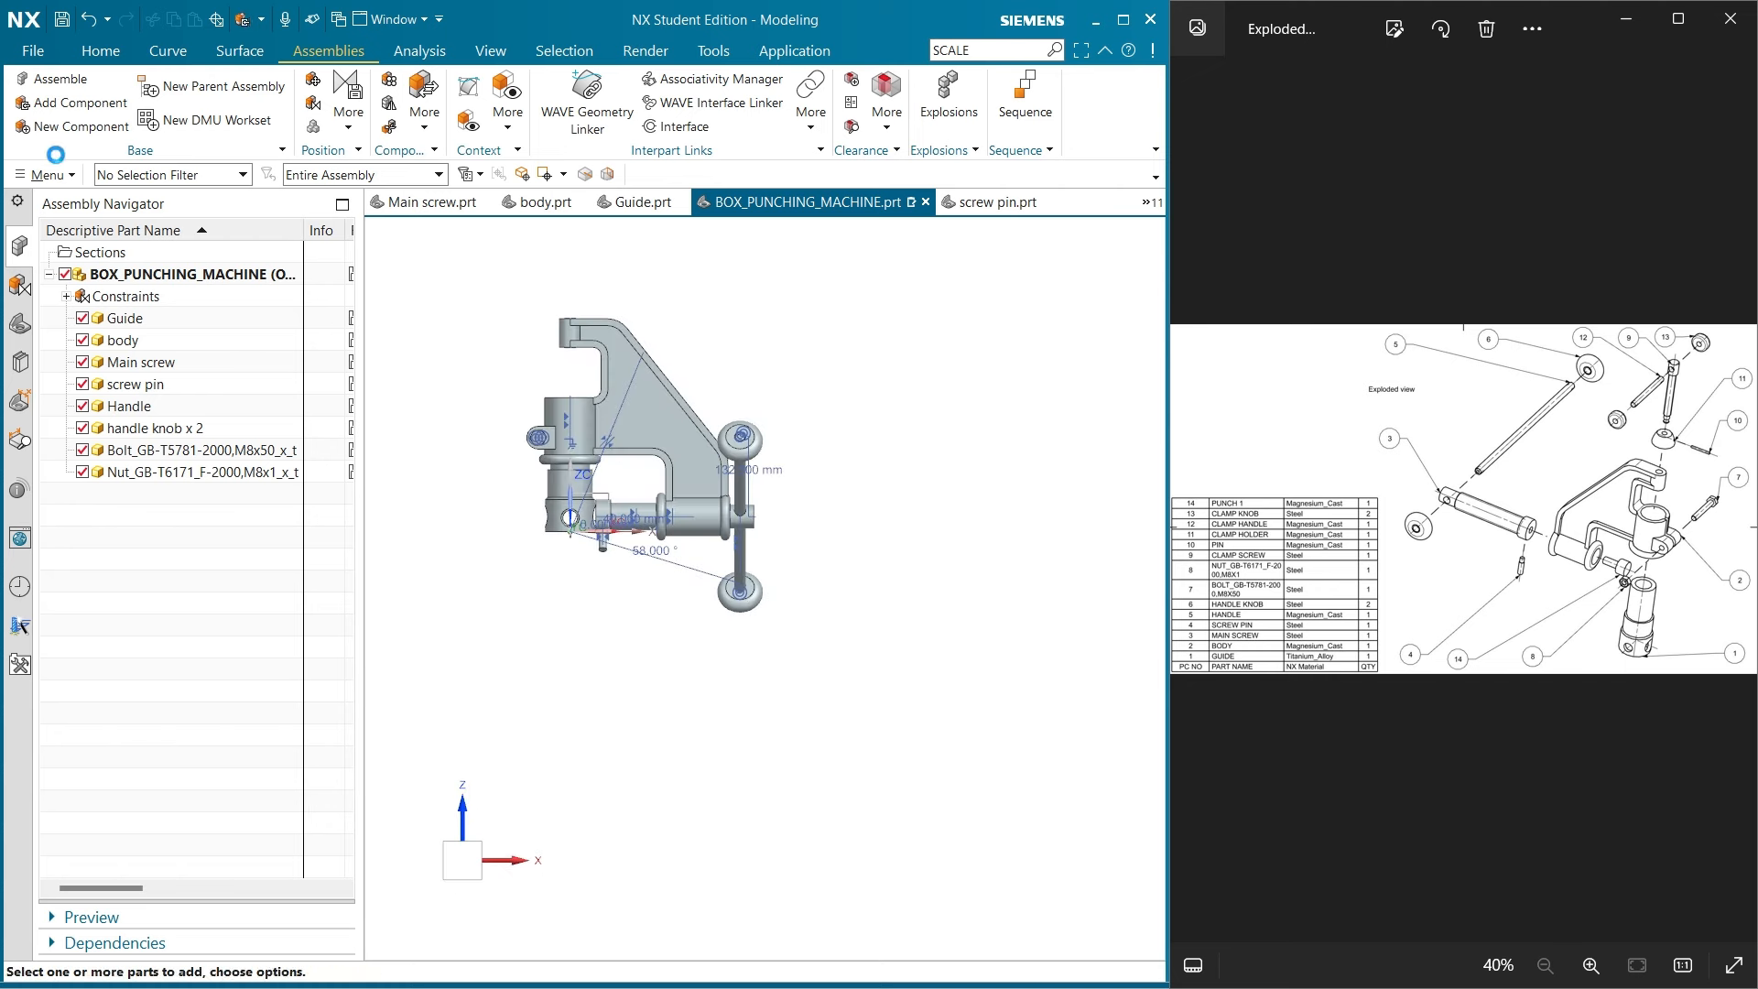
left_click(194, 330)
left_click(632, 485)
left_click(241, 974)
Align the Clamp screw's centerline with the bore centerline in the body's upper arm and reverse the alignment direction
left_click(1737, 499)
scroll(1492, 485, "up", 4)
mouse_move(671, 619)
middle_mouse_down()
mouse_move(673, 643)
mouse_move(746, 699)
middle_mouse_up()
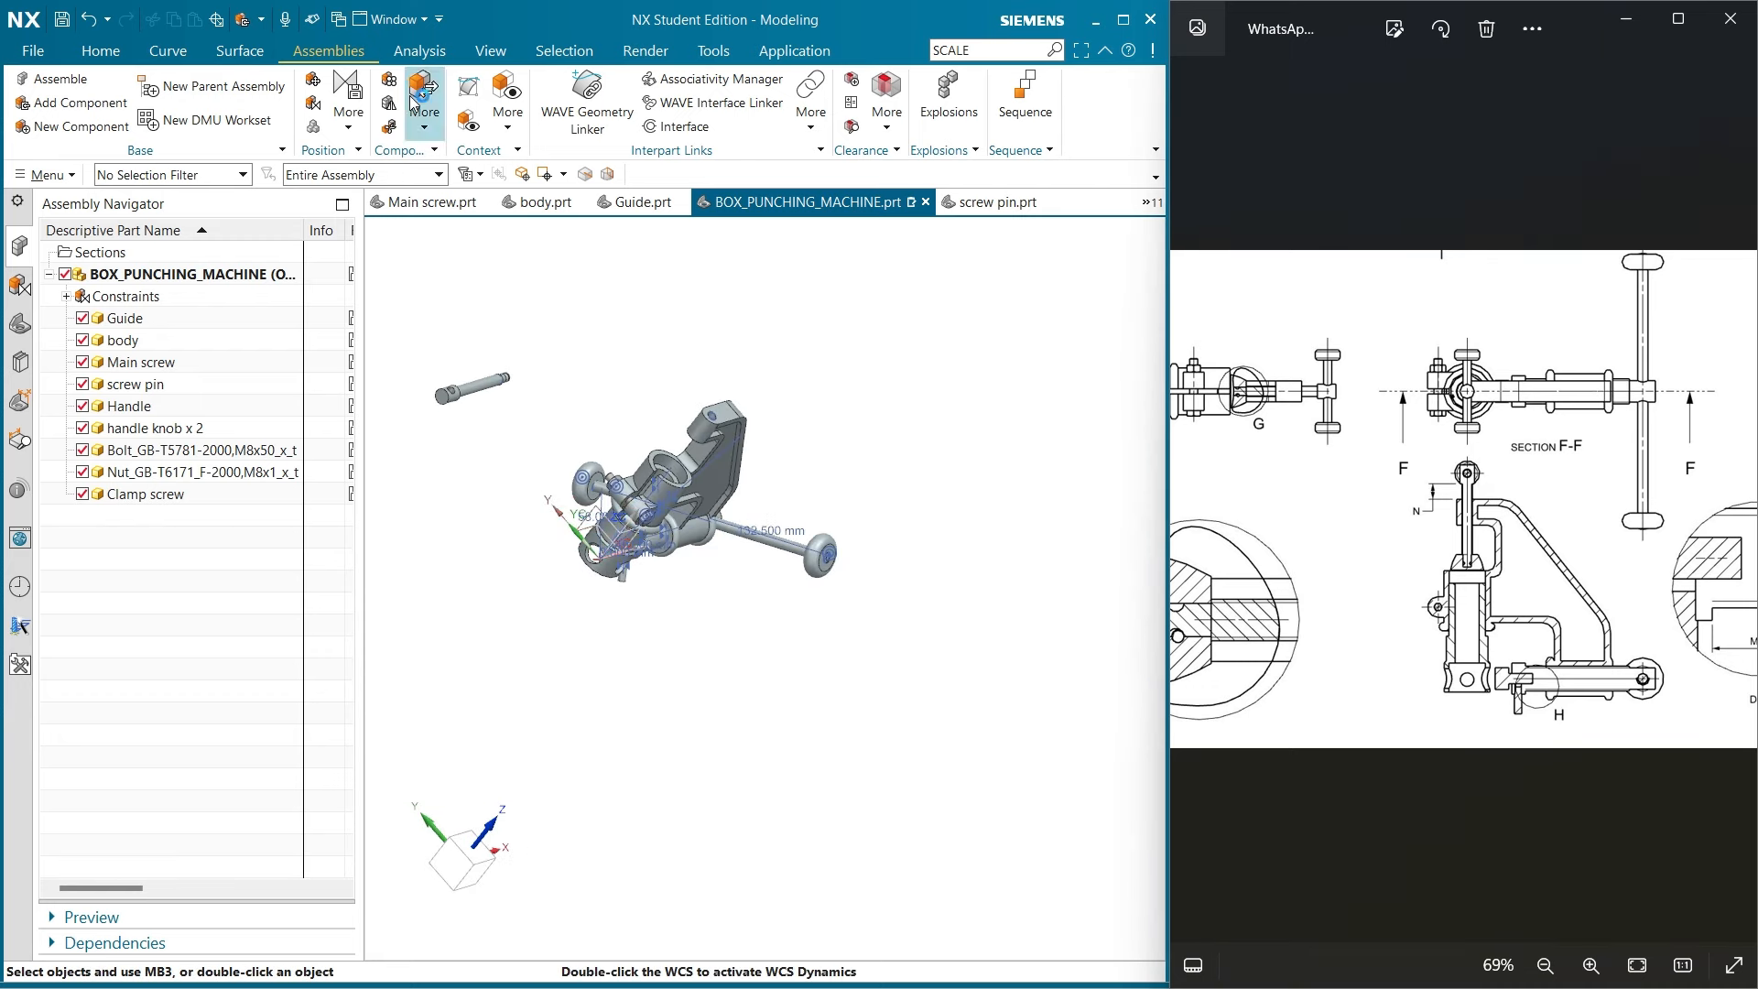
left_click(313, 102)
left_click(472, 389)
middle_click_drag(586, 696, 695, 788)
key("F8")
scroll(695, 824, "up", 2)
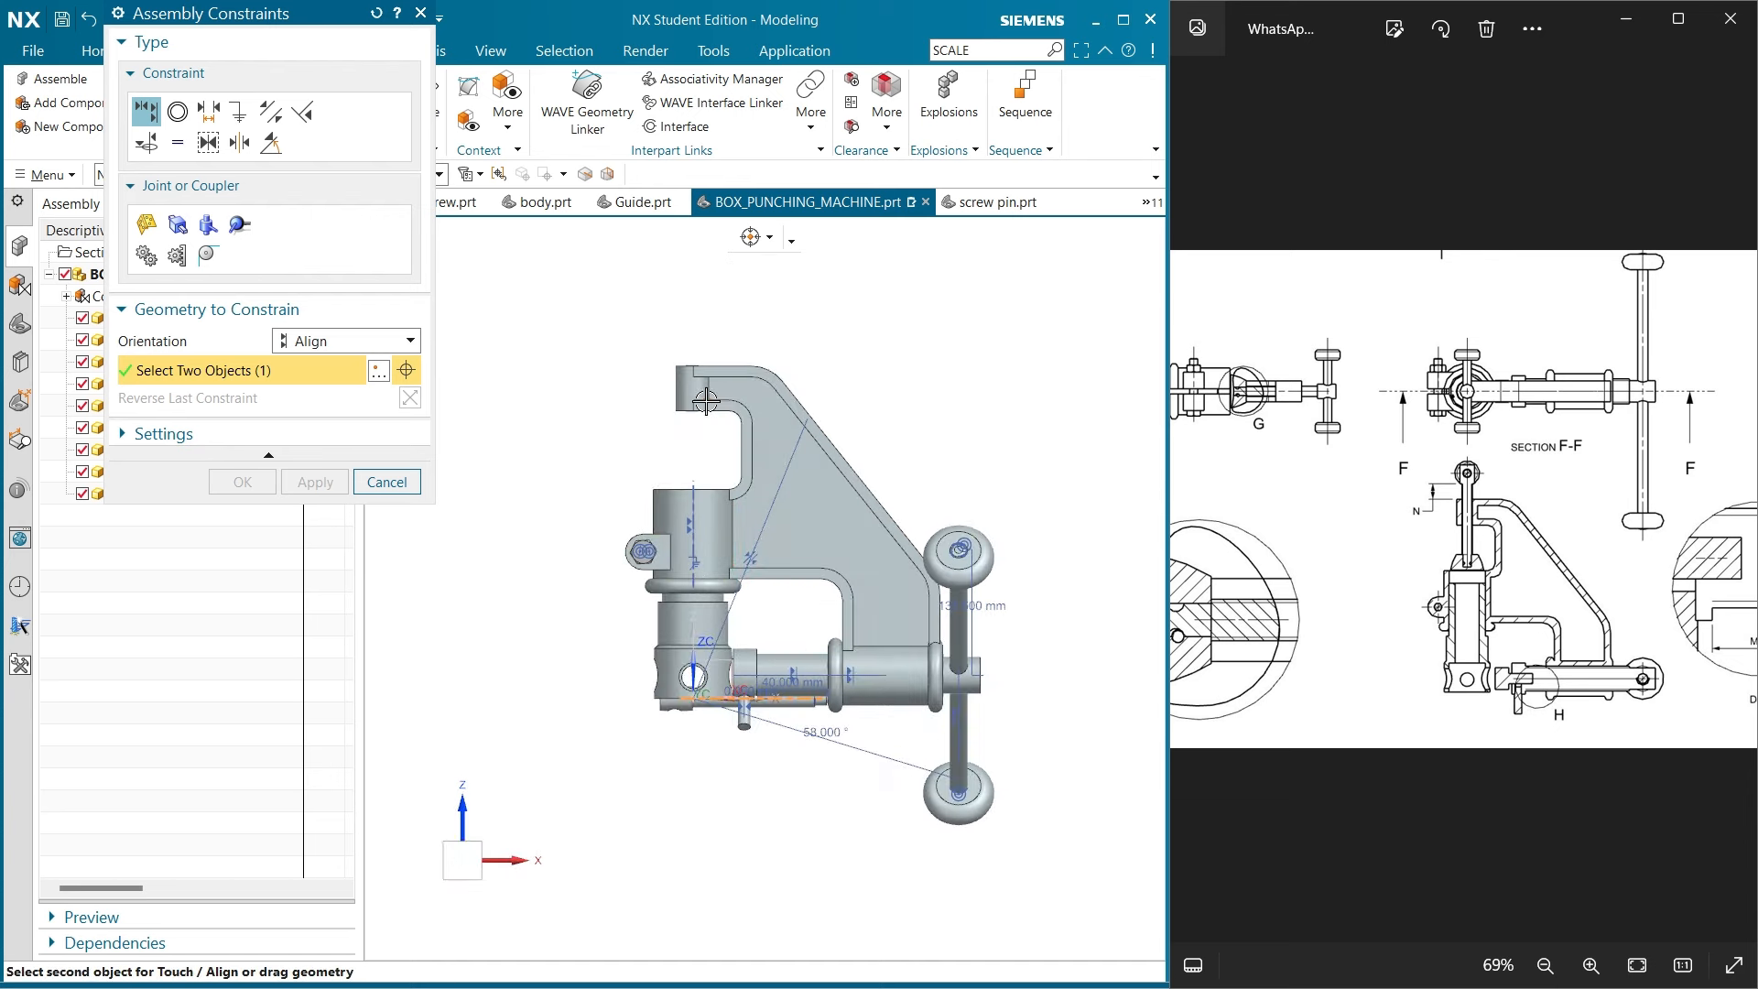
left_click(689, 375)
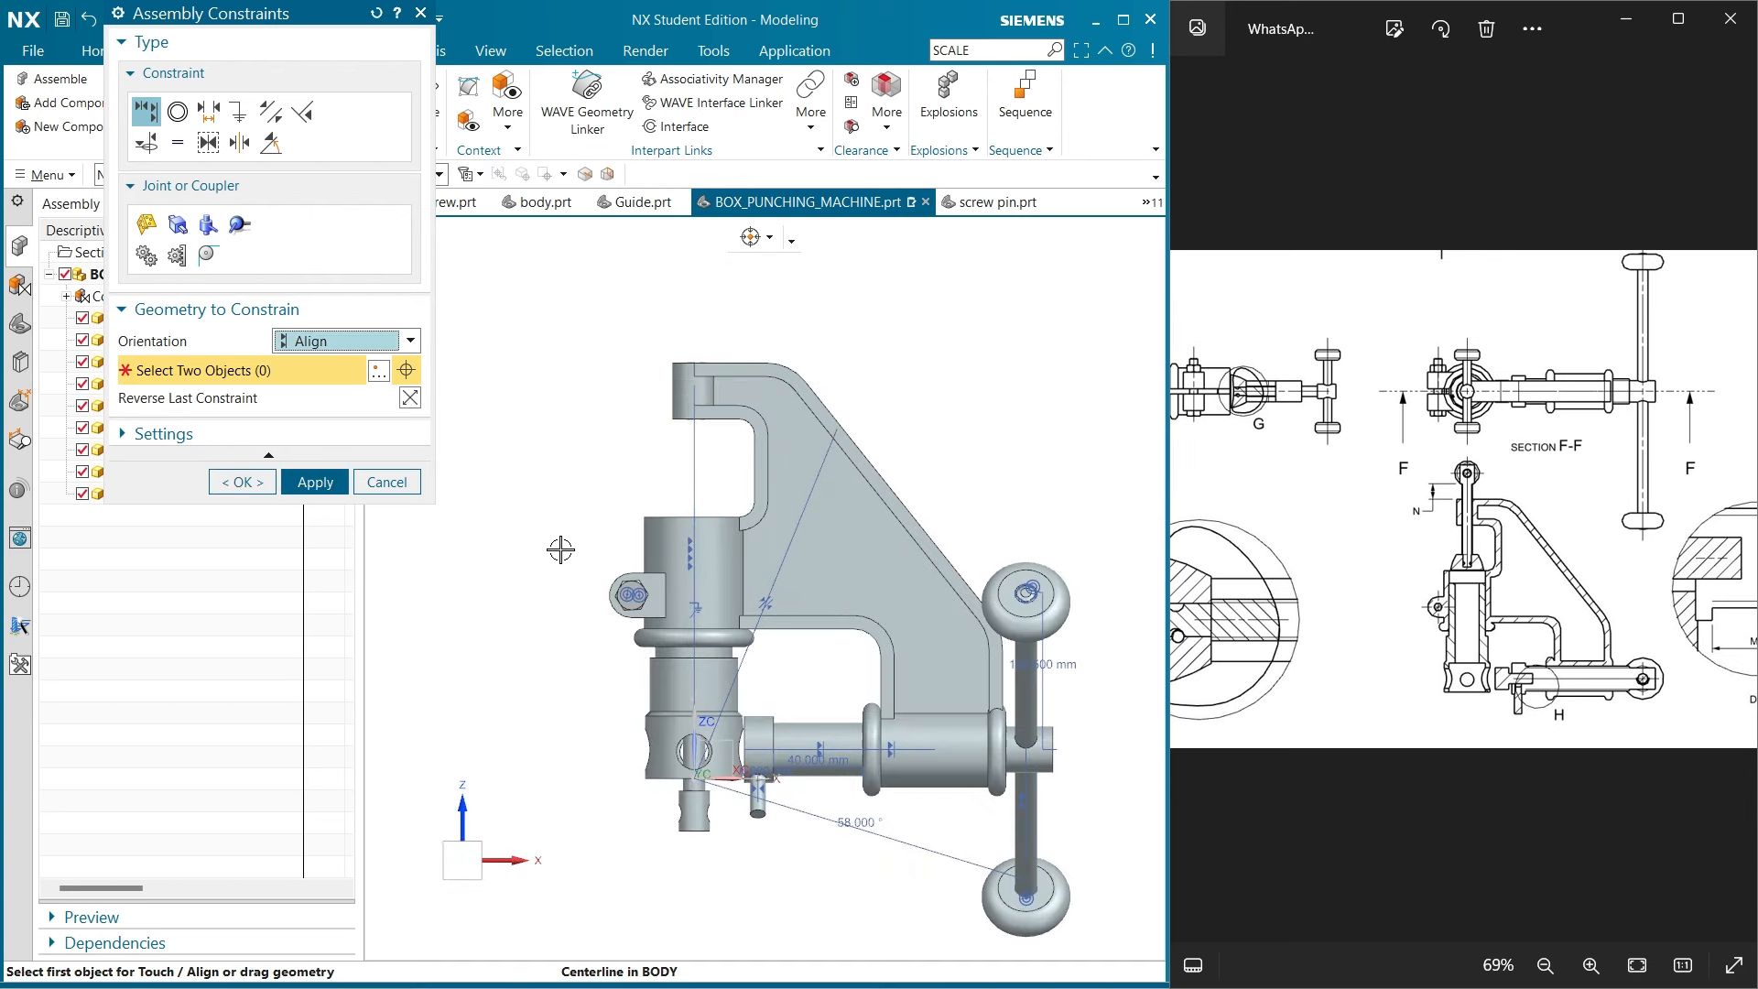
left_click(410, 398)
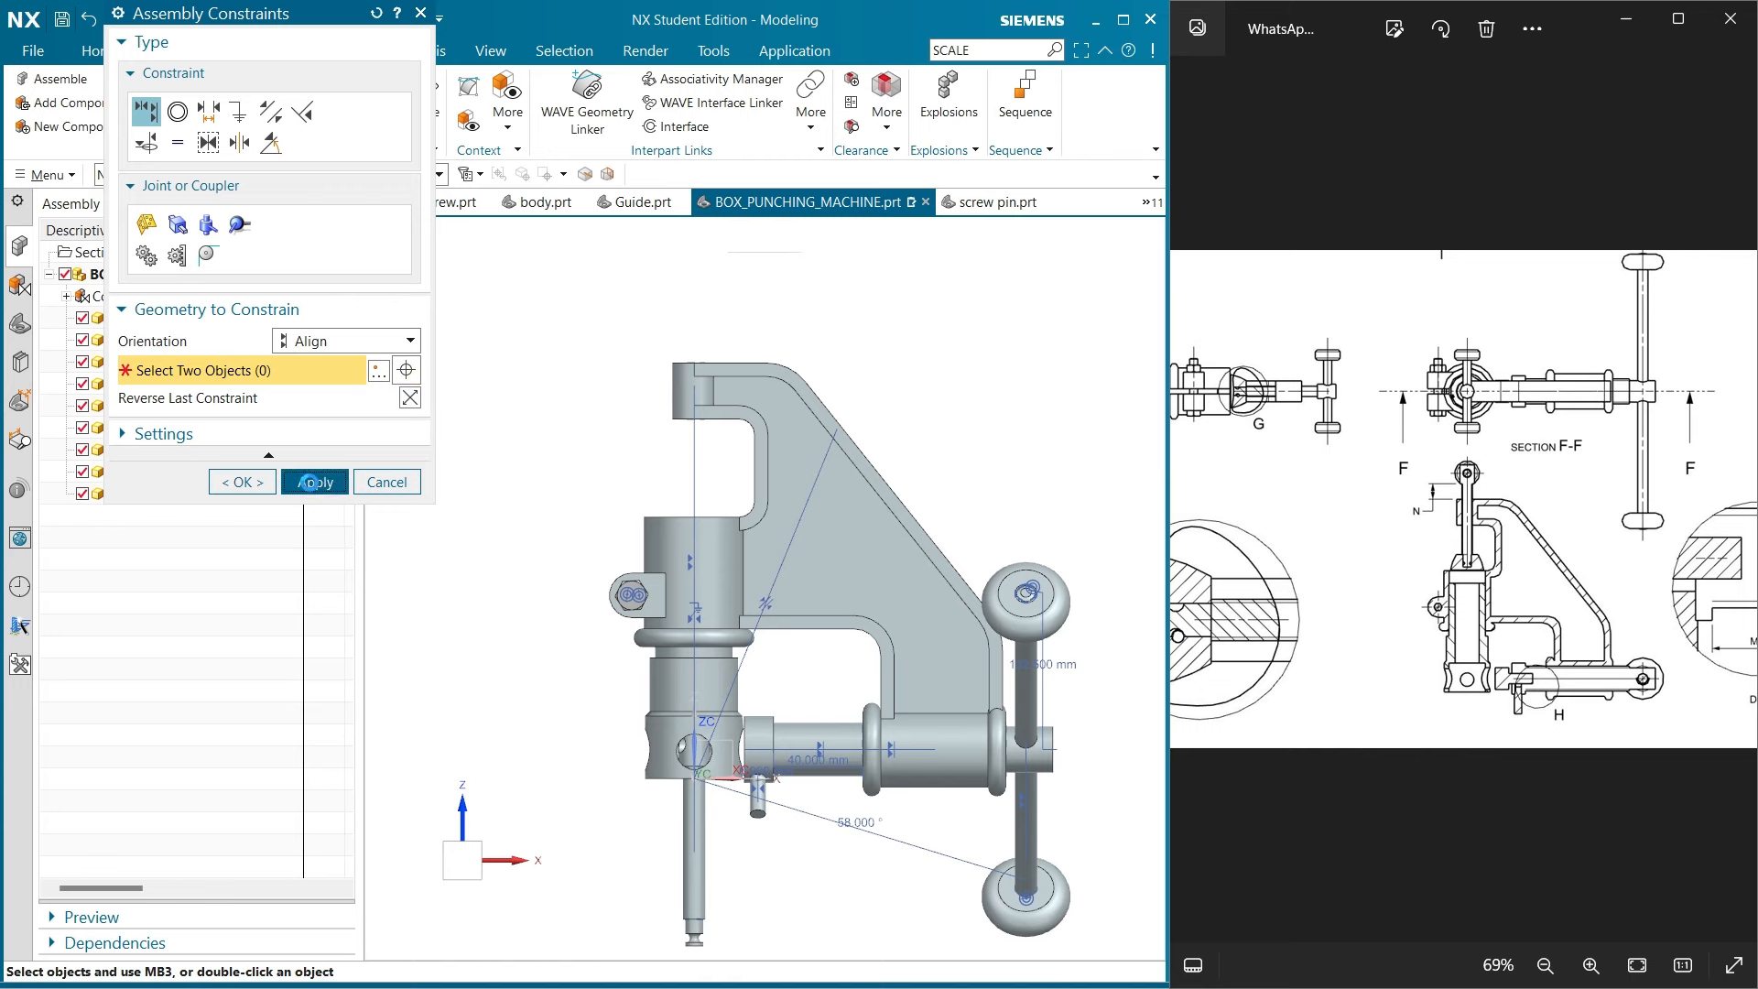
left_click(338, 486)
left_click(386, 481)
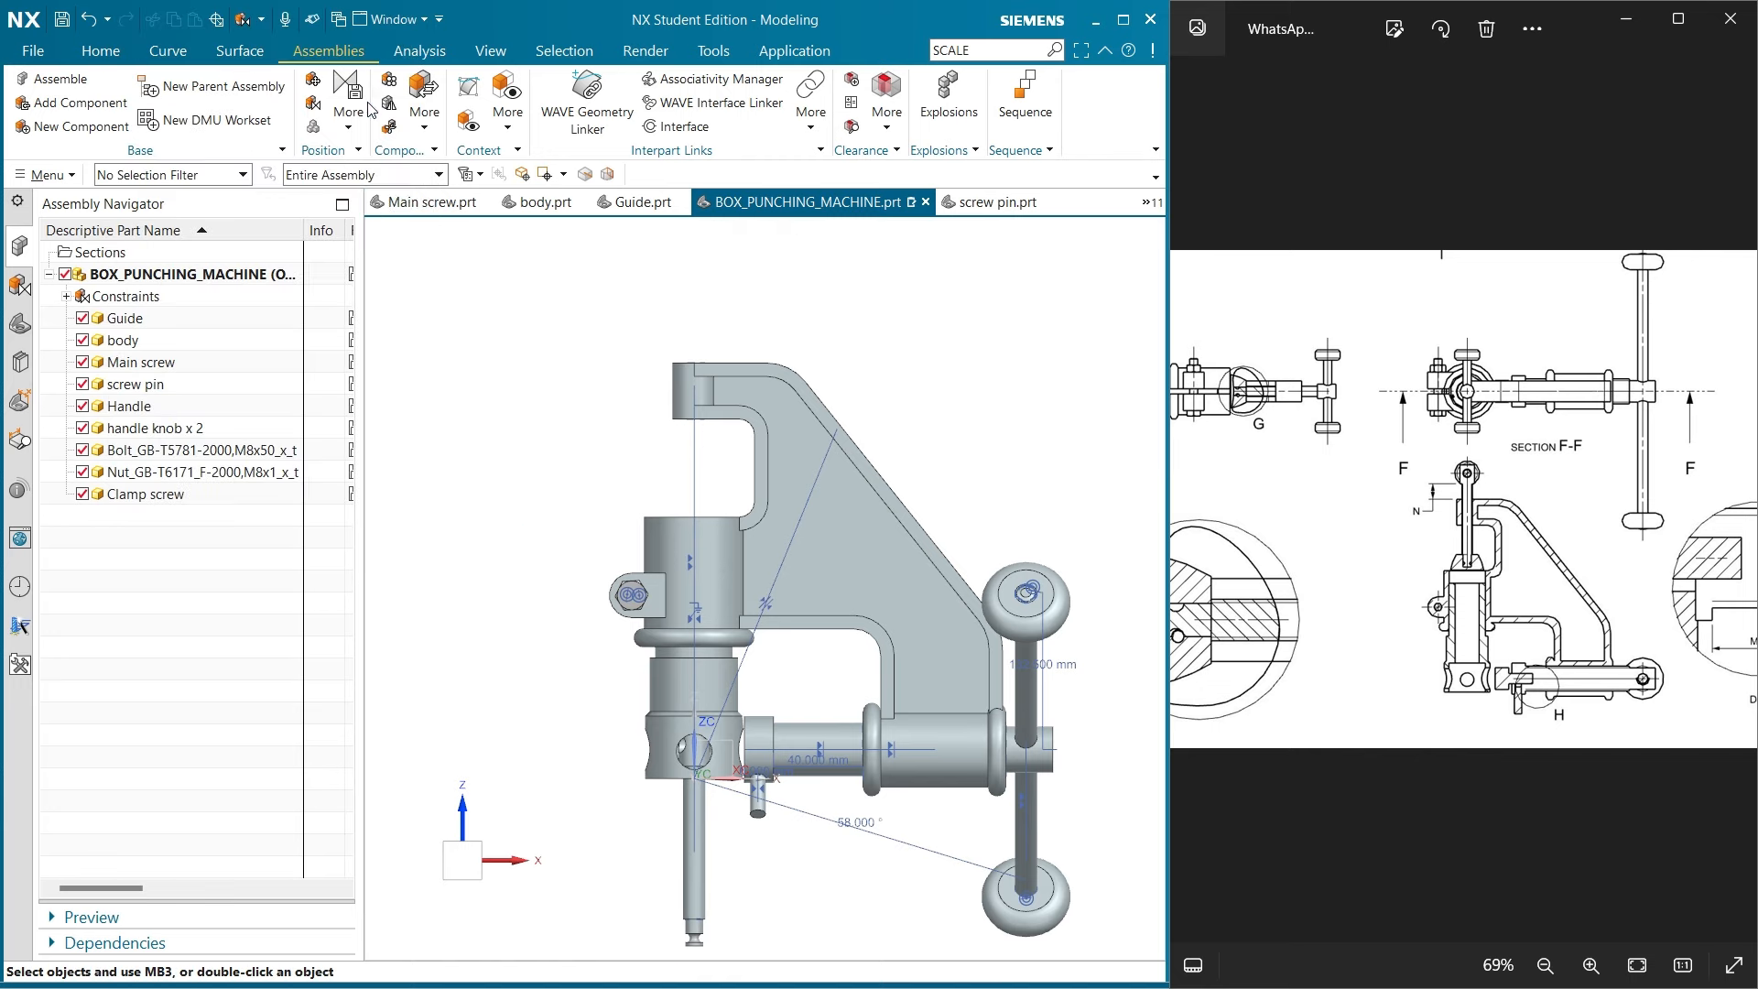
Move the Clamp screw up along its axis to about Z 160.28 so its head sits above the body's upper arm
left_click(693, 825)
left_click(313, 79)
left_click_drag(694, 932, 722, 508)
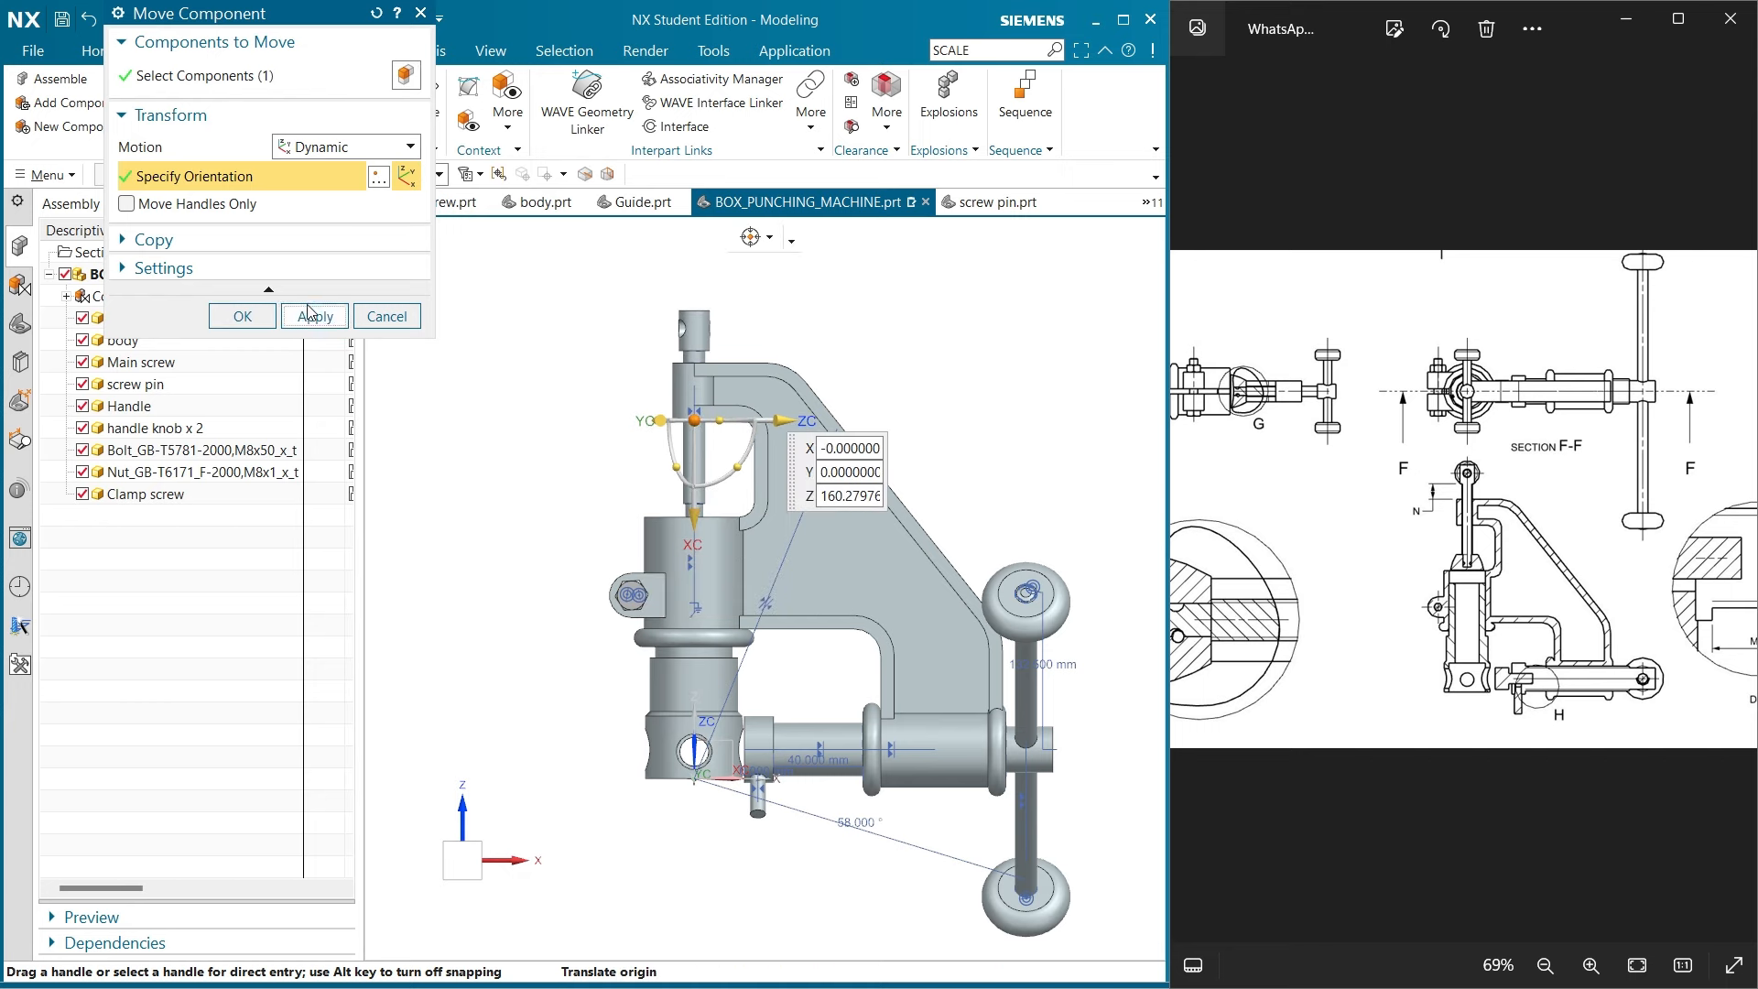
left_click(308, 314)
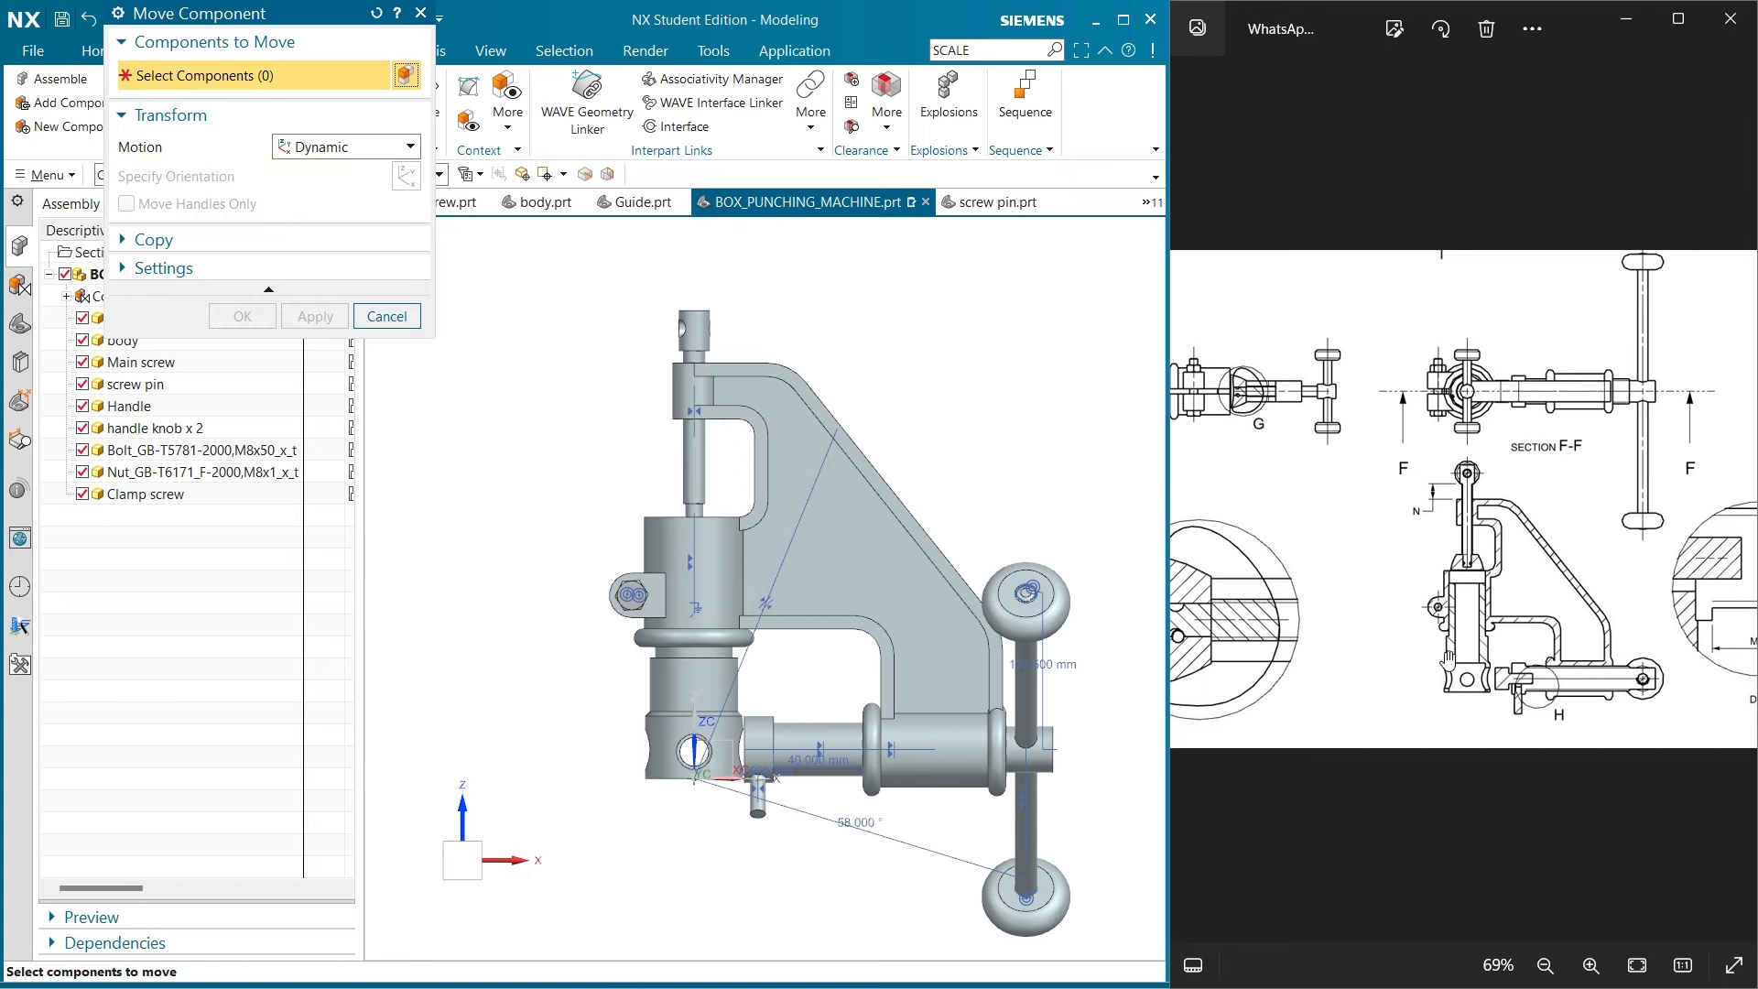
left_click(1740, 517)
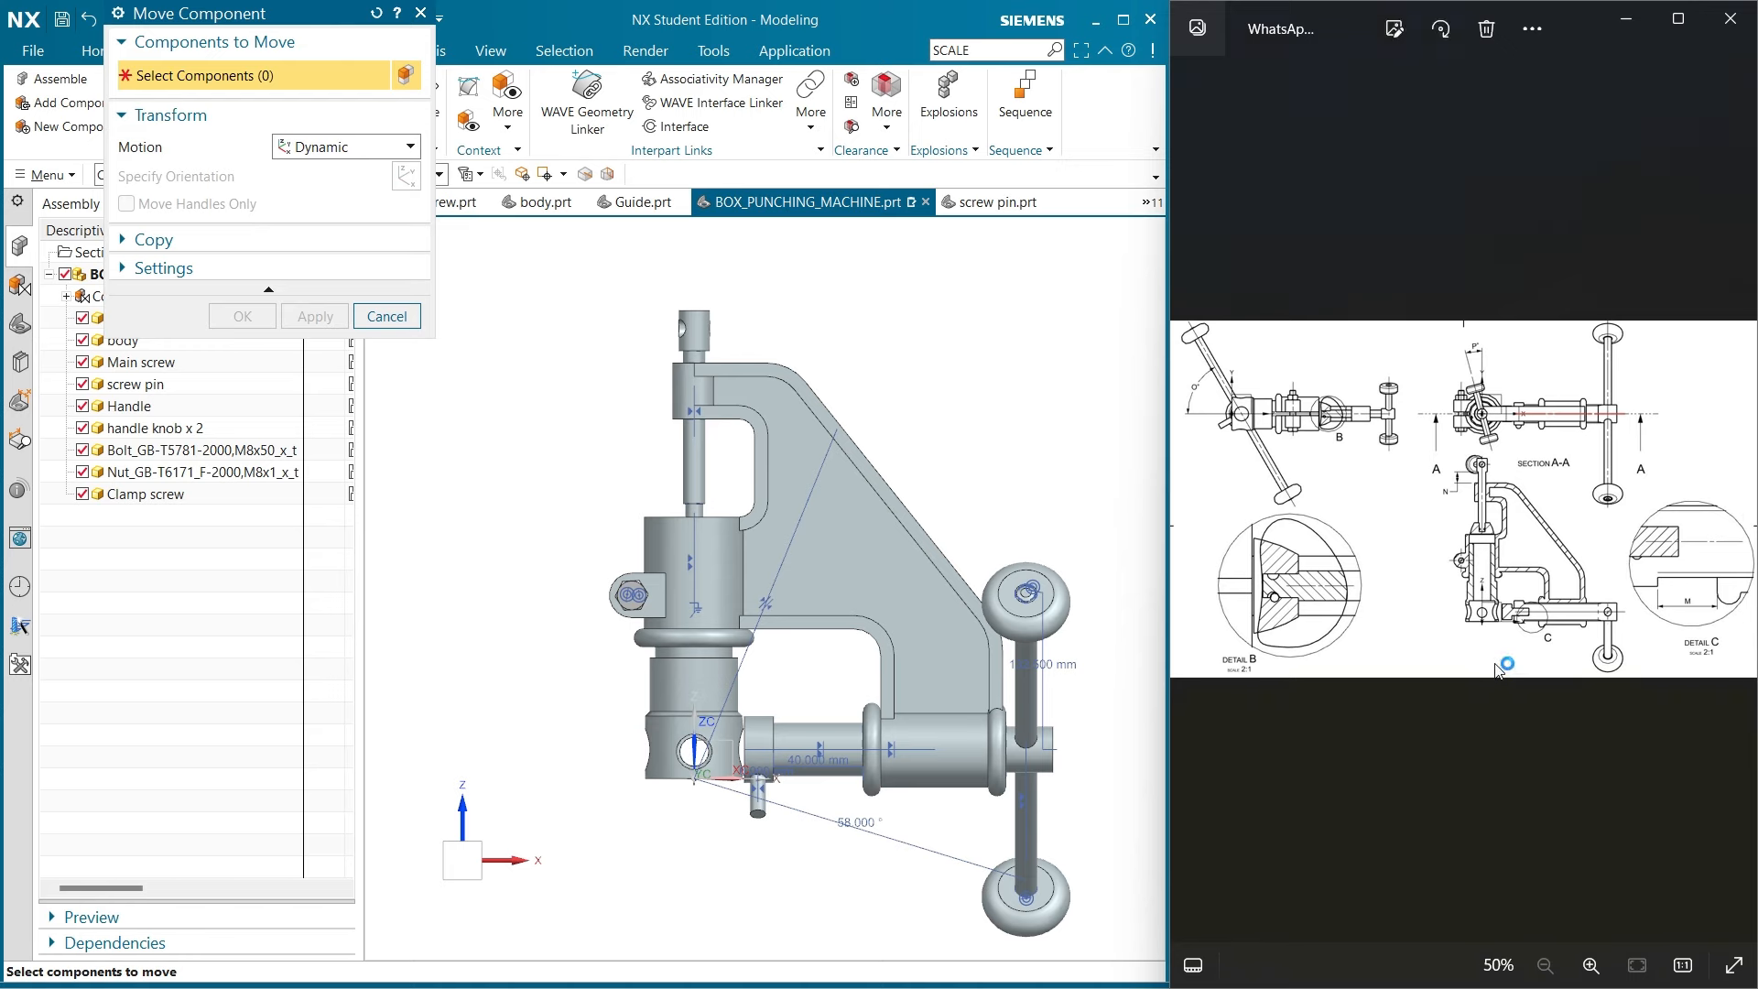
scroll(1498, 672, "up", 1)
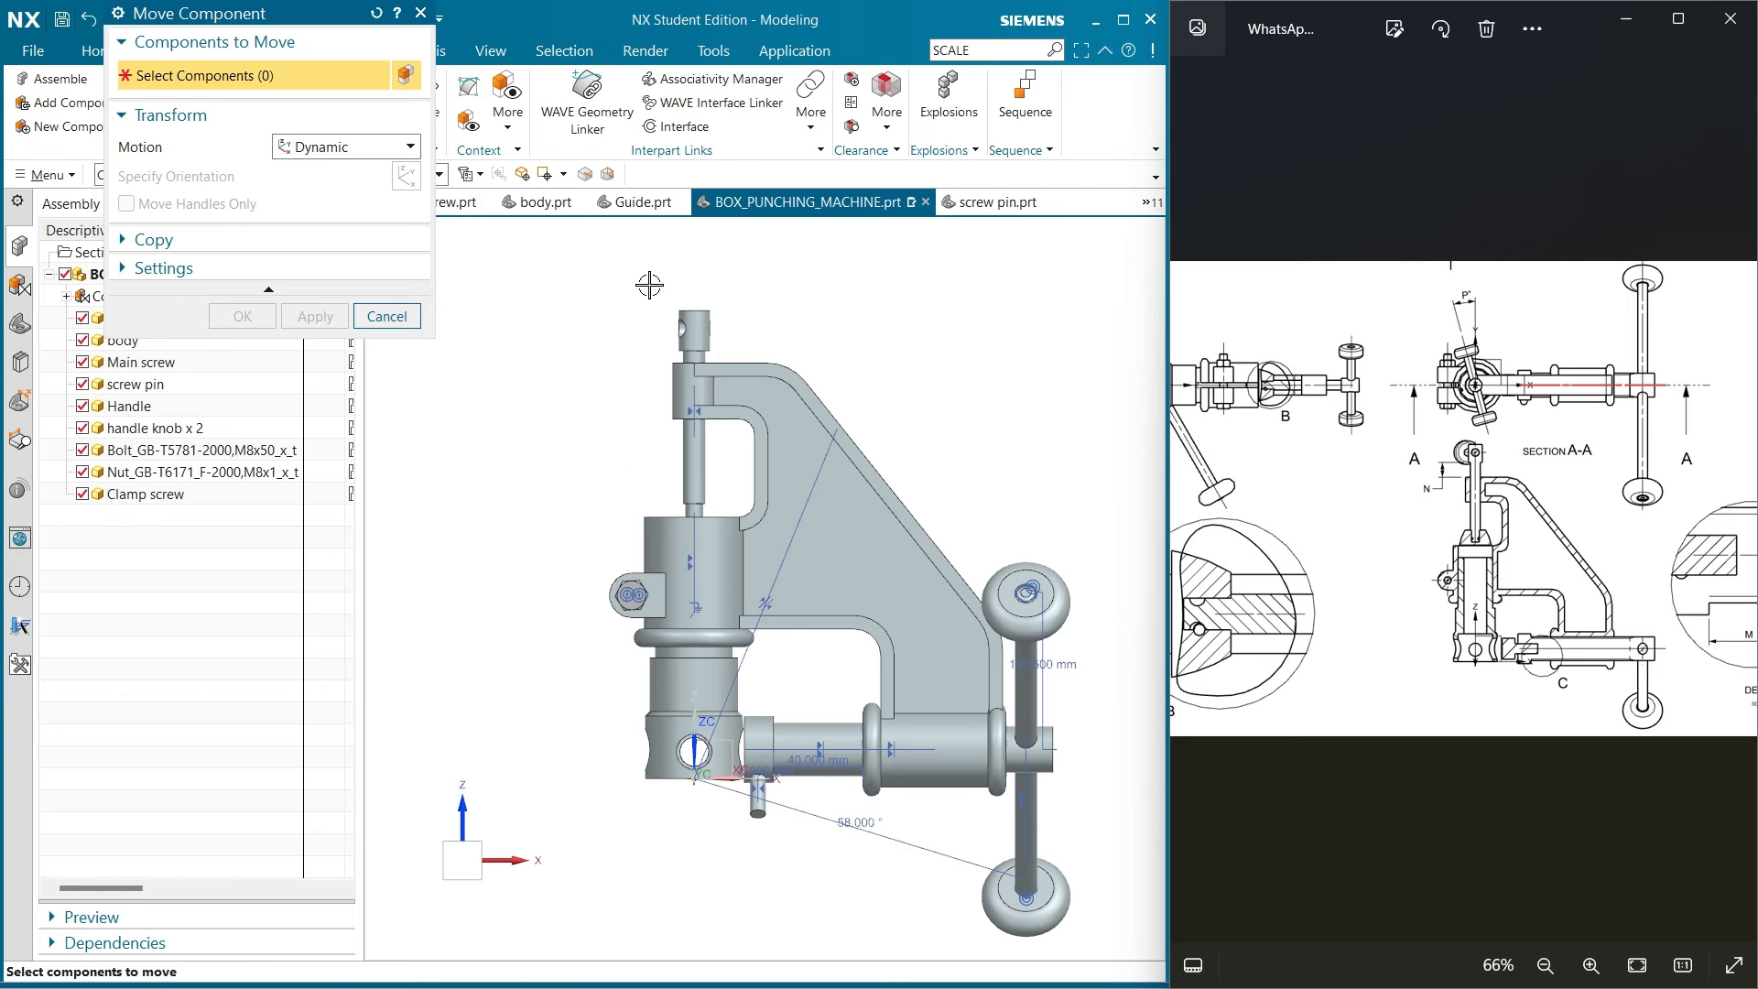
scroll(472, 154, "down", 2)
left_click(300, 25)
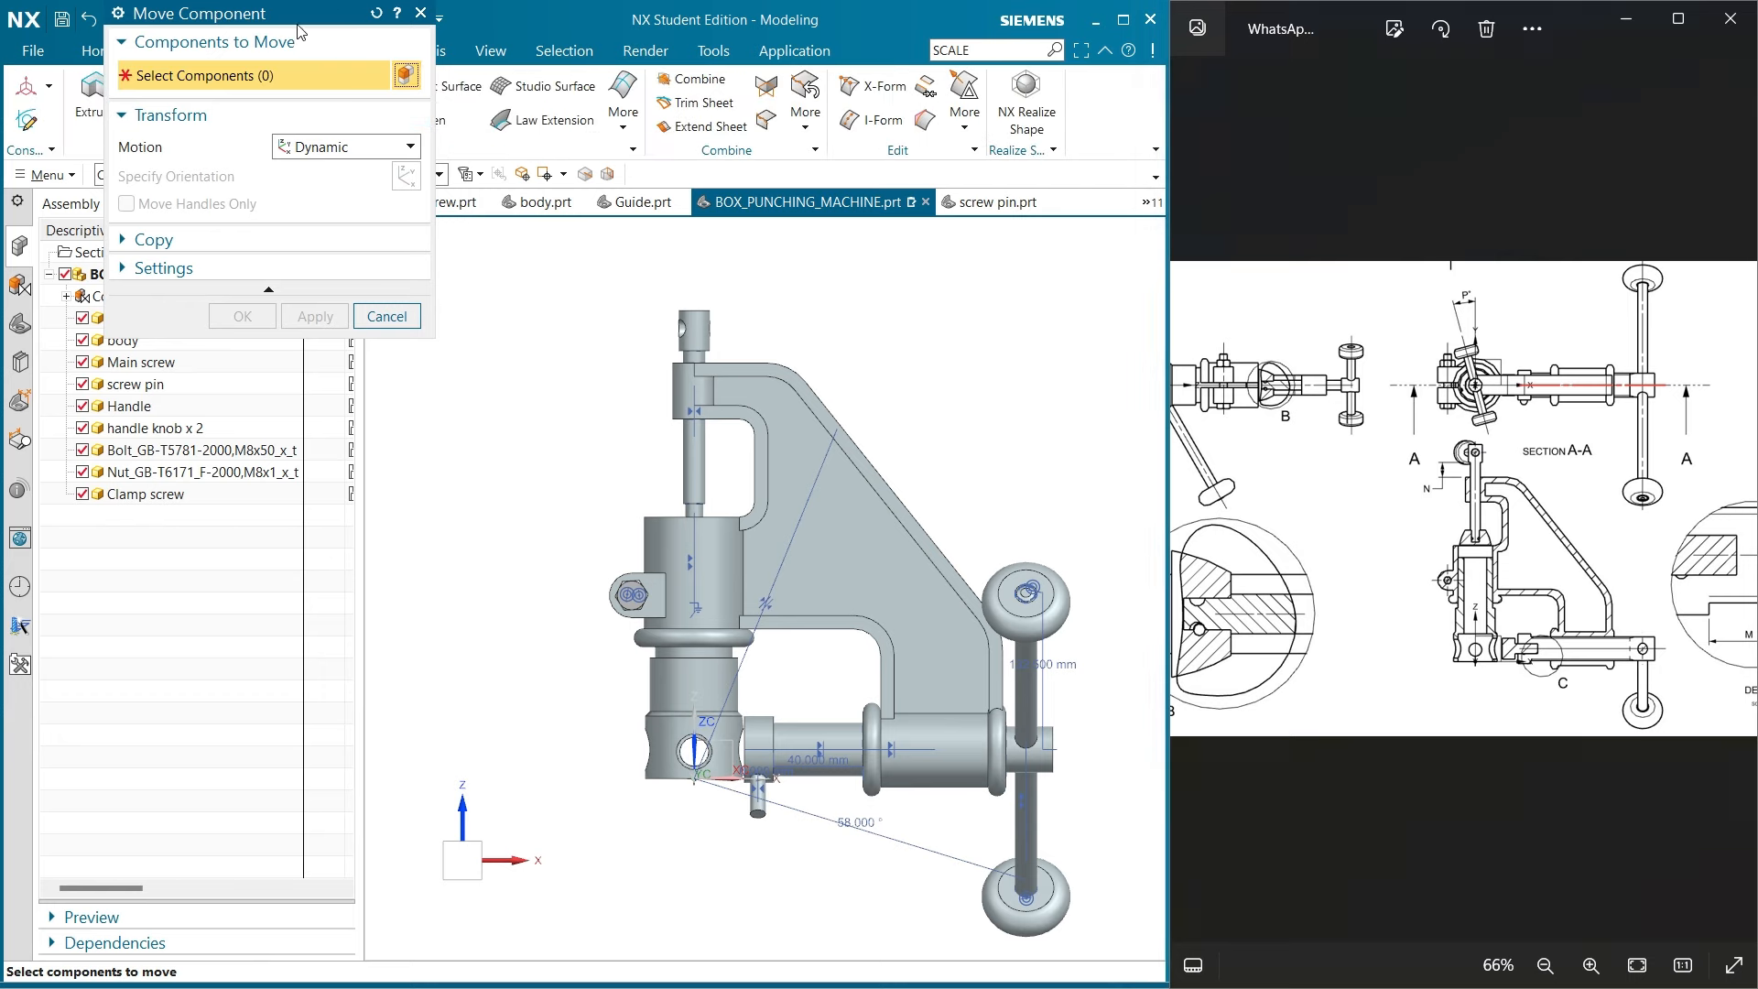
left_click(420, 13)
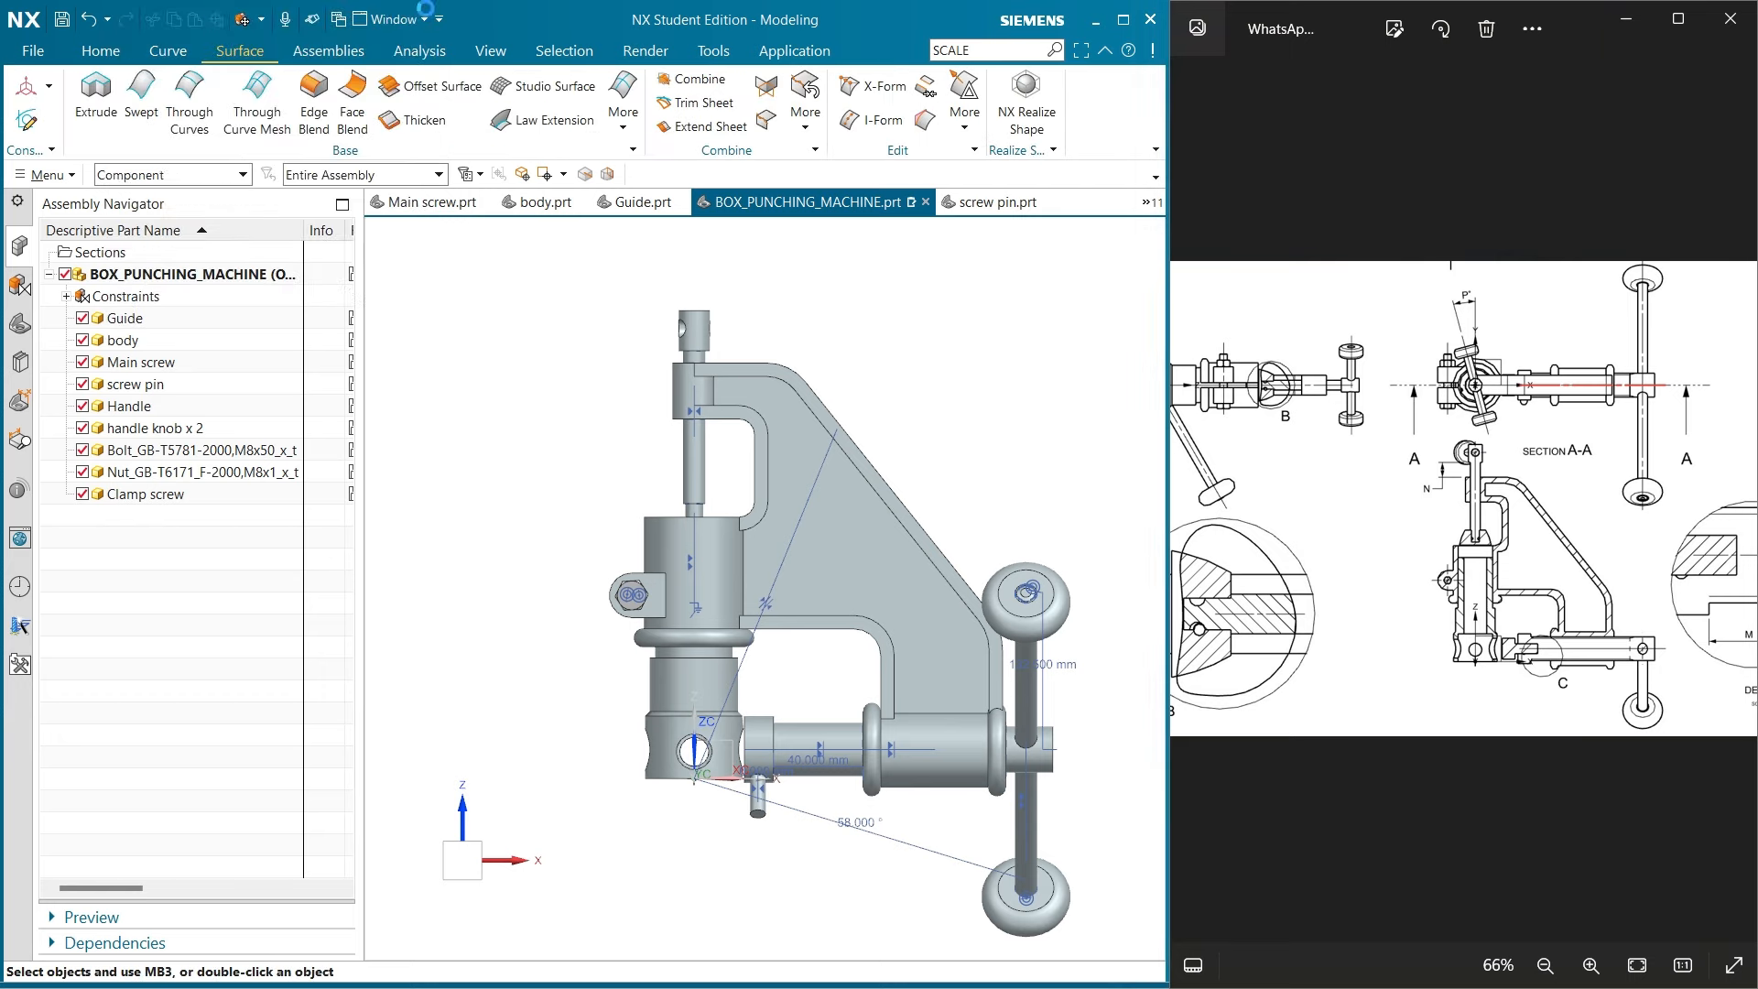
Maximize the modeling window and constrain the Clamp screw's cross-hole centerline parallel to the Y direction so the hole faces the front
left_click(1124, 20)
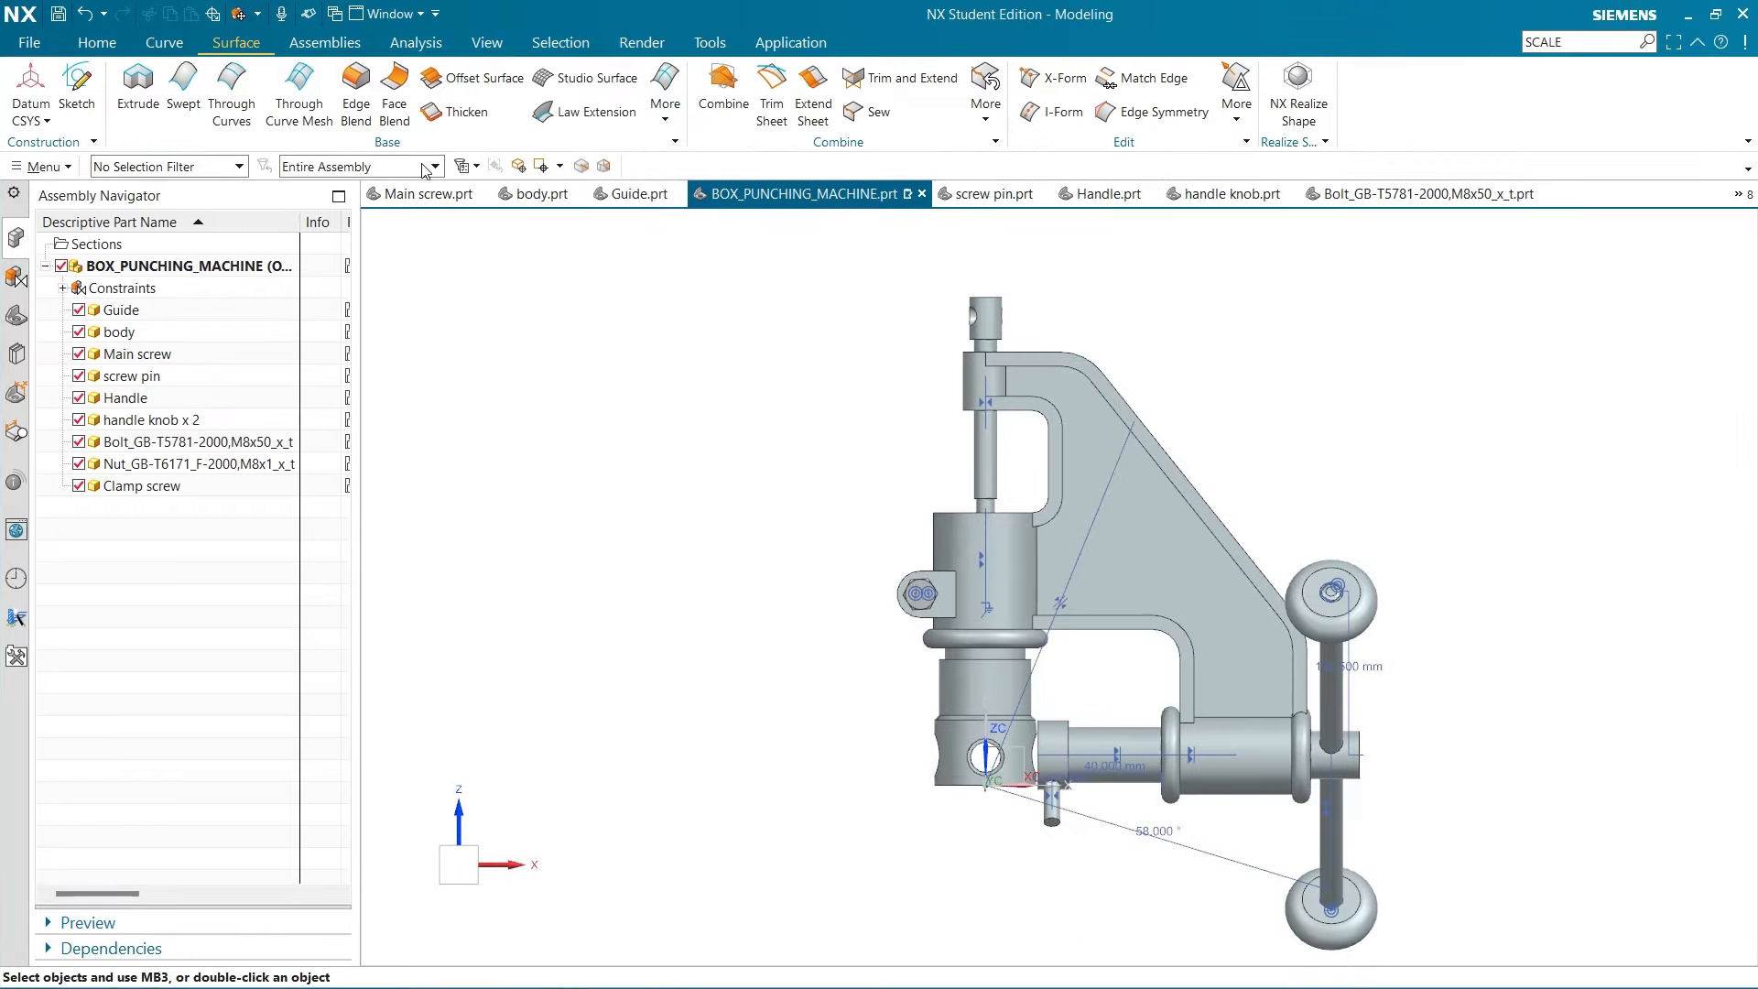
left_click(325, 42)
left_click(512, 106)
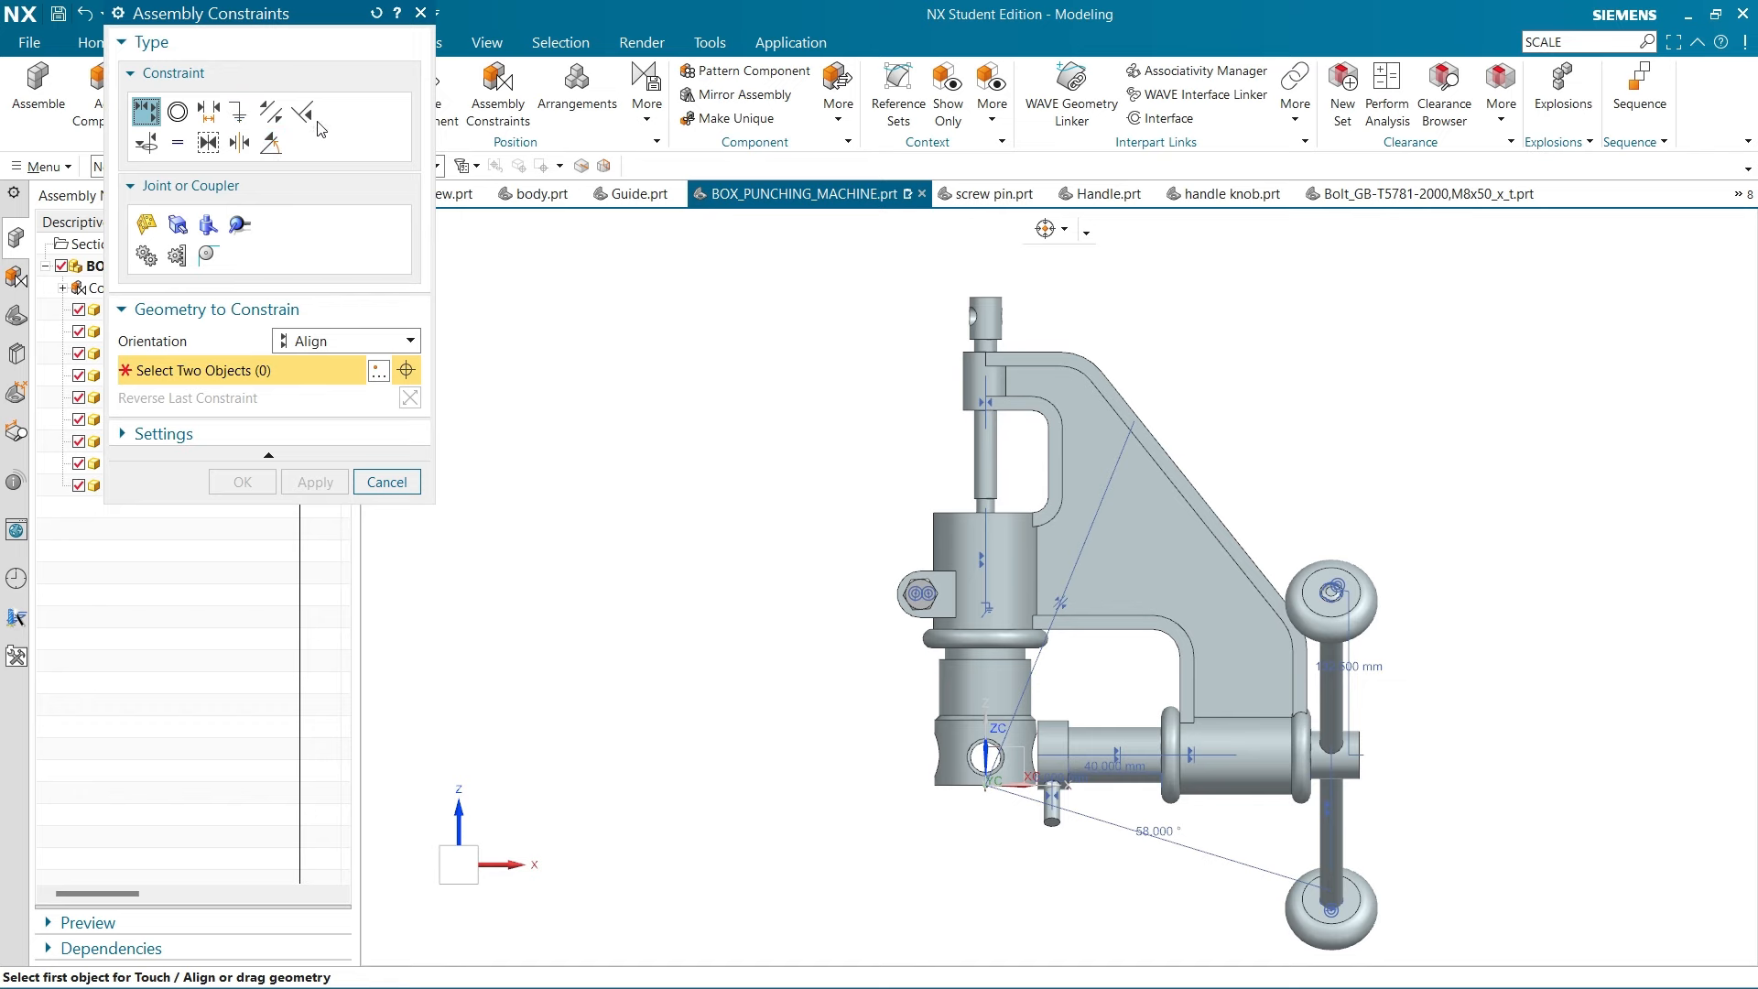
left_click(270, 112)
scroll(793, 294, "up", 3)
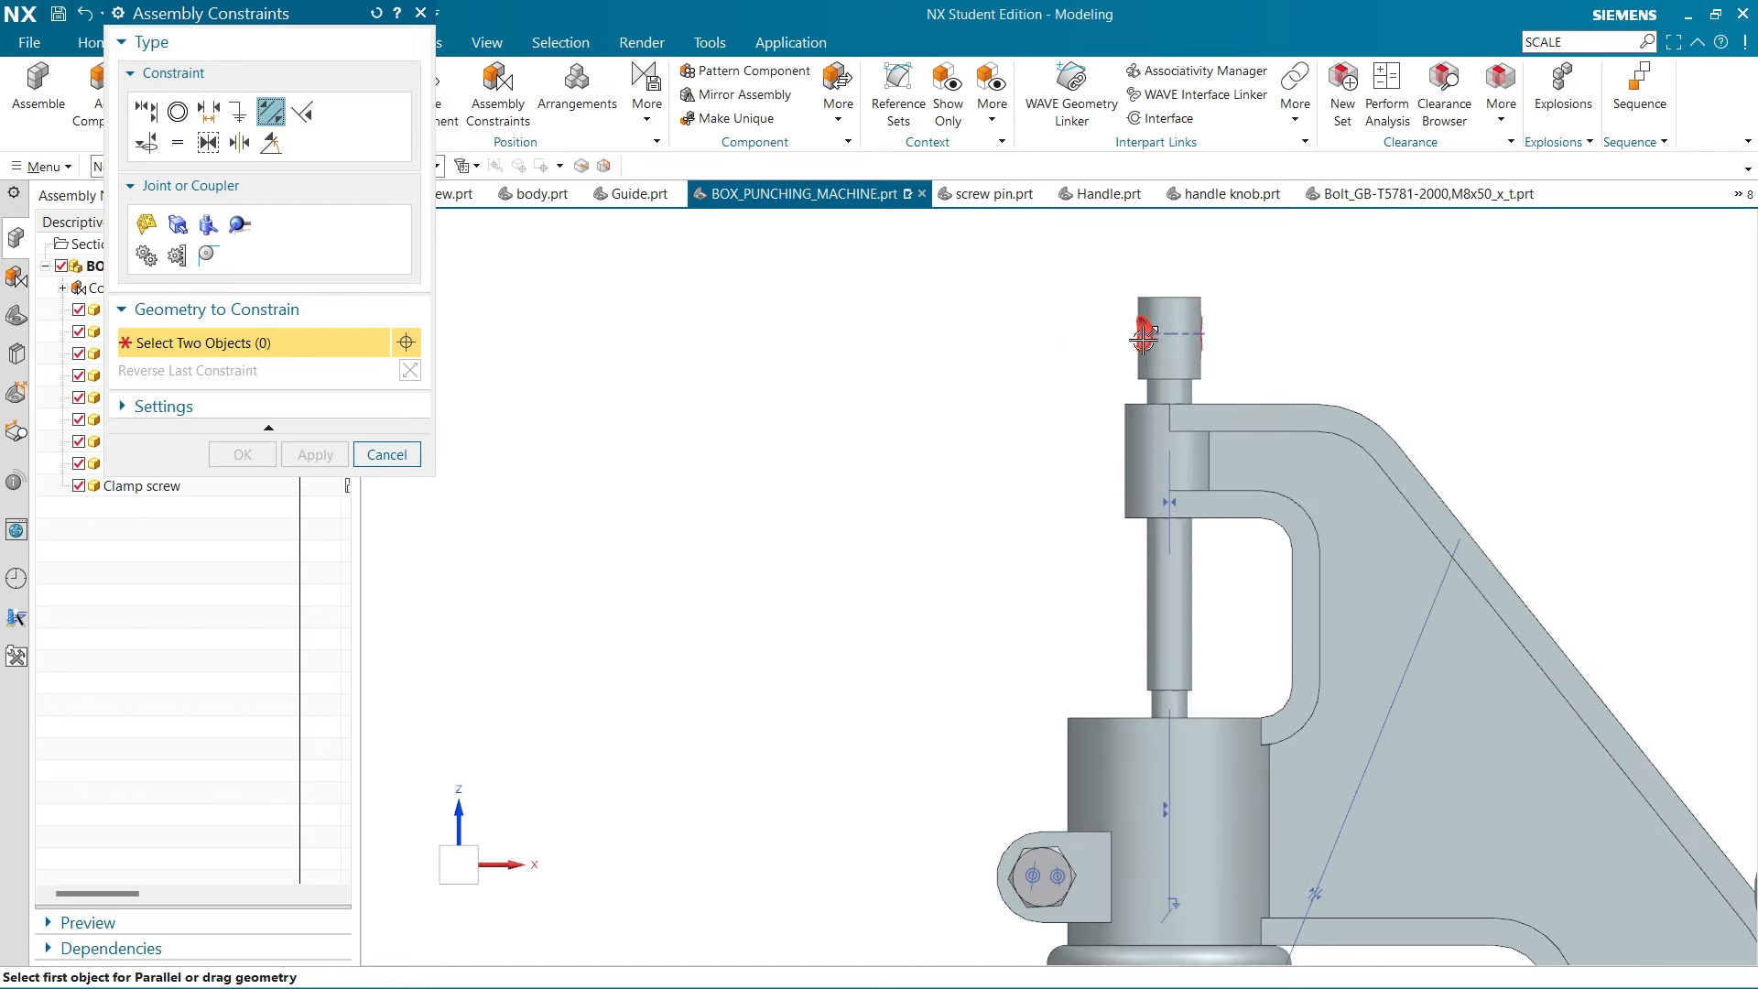
scroll(1142, 338, "up", 2)
left_click(1132, 321)
scroll(1013, 364, "down", 4)
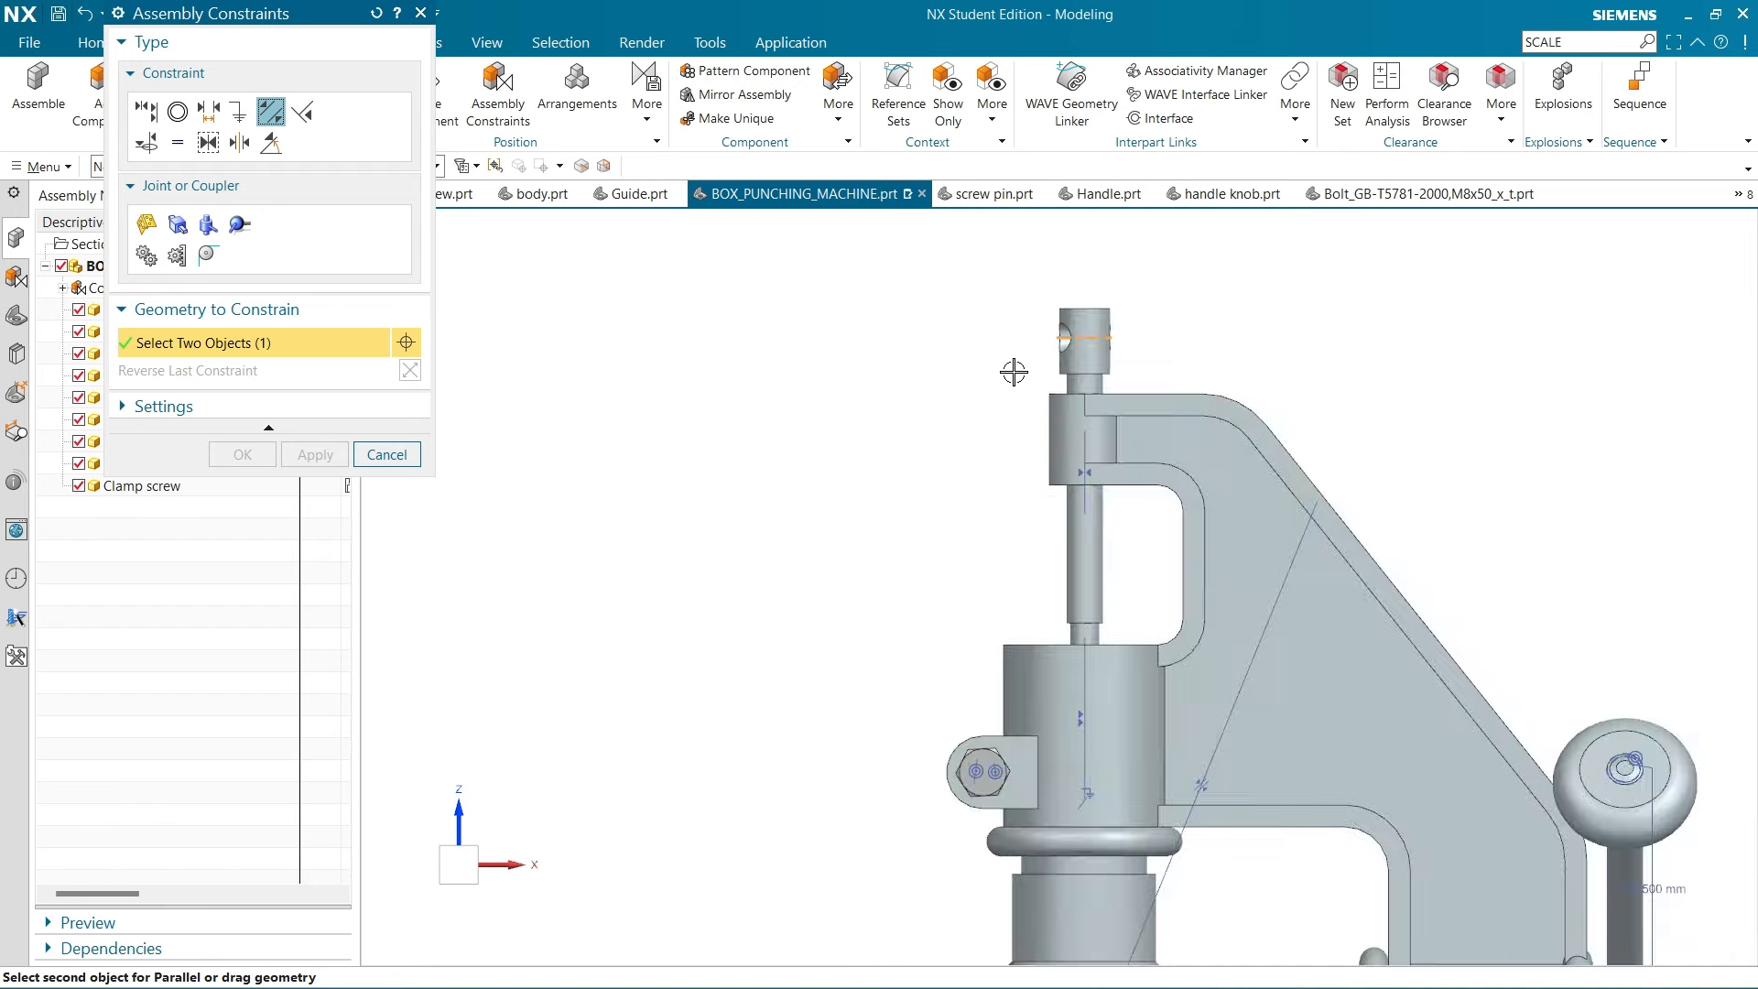
scroll(962, 522, "down", 3)
middle_click_drag(907, 746, 739, 808)
scroll(1215, 675, "up", 3)
scroll(1168, 622, "down", 4)
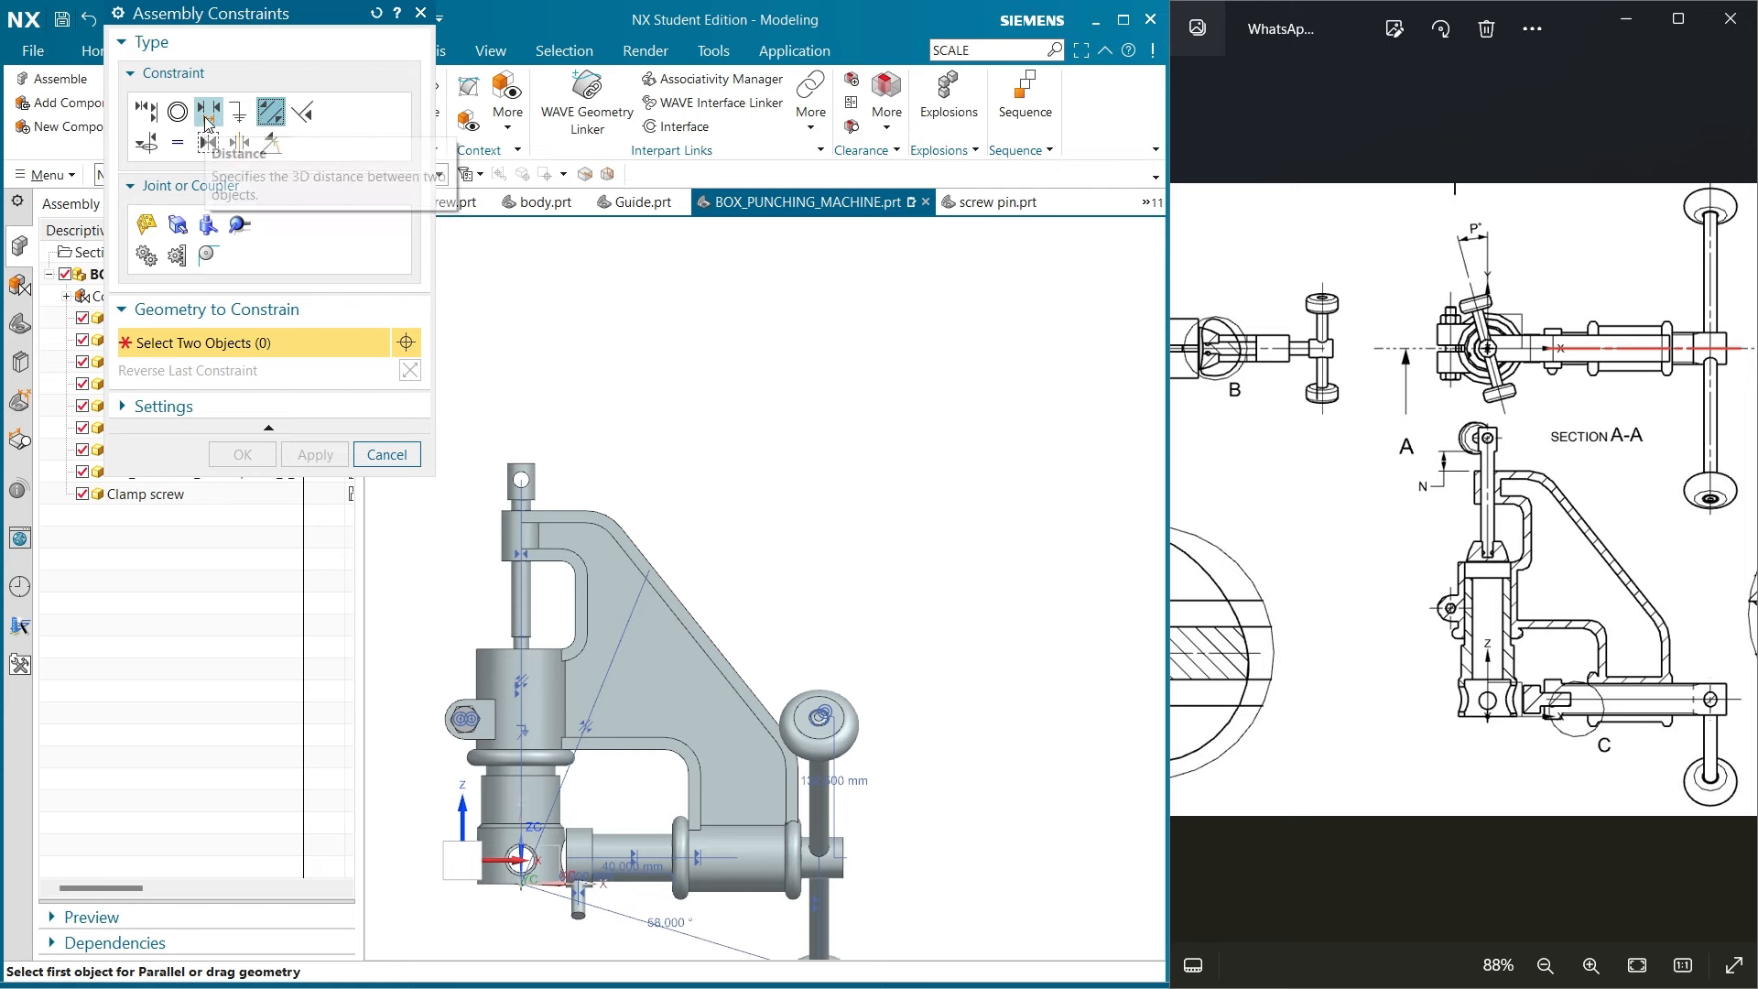
Set a distance constraint of N between the underside edge of the Clamp screw's head and the top face of the body's upper arm
left_click(207, 111)
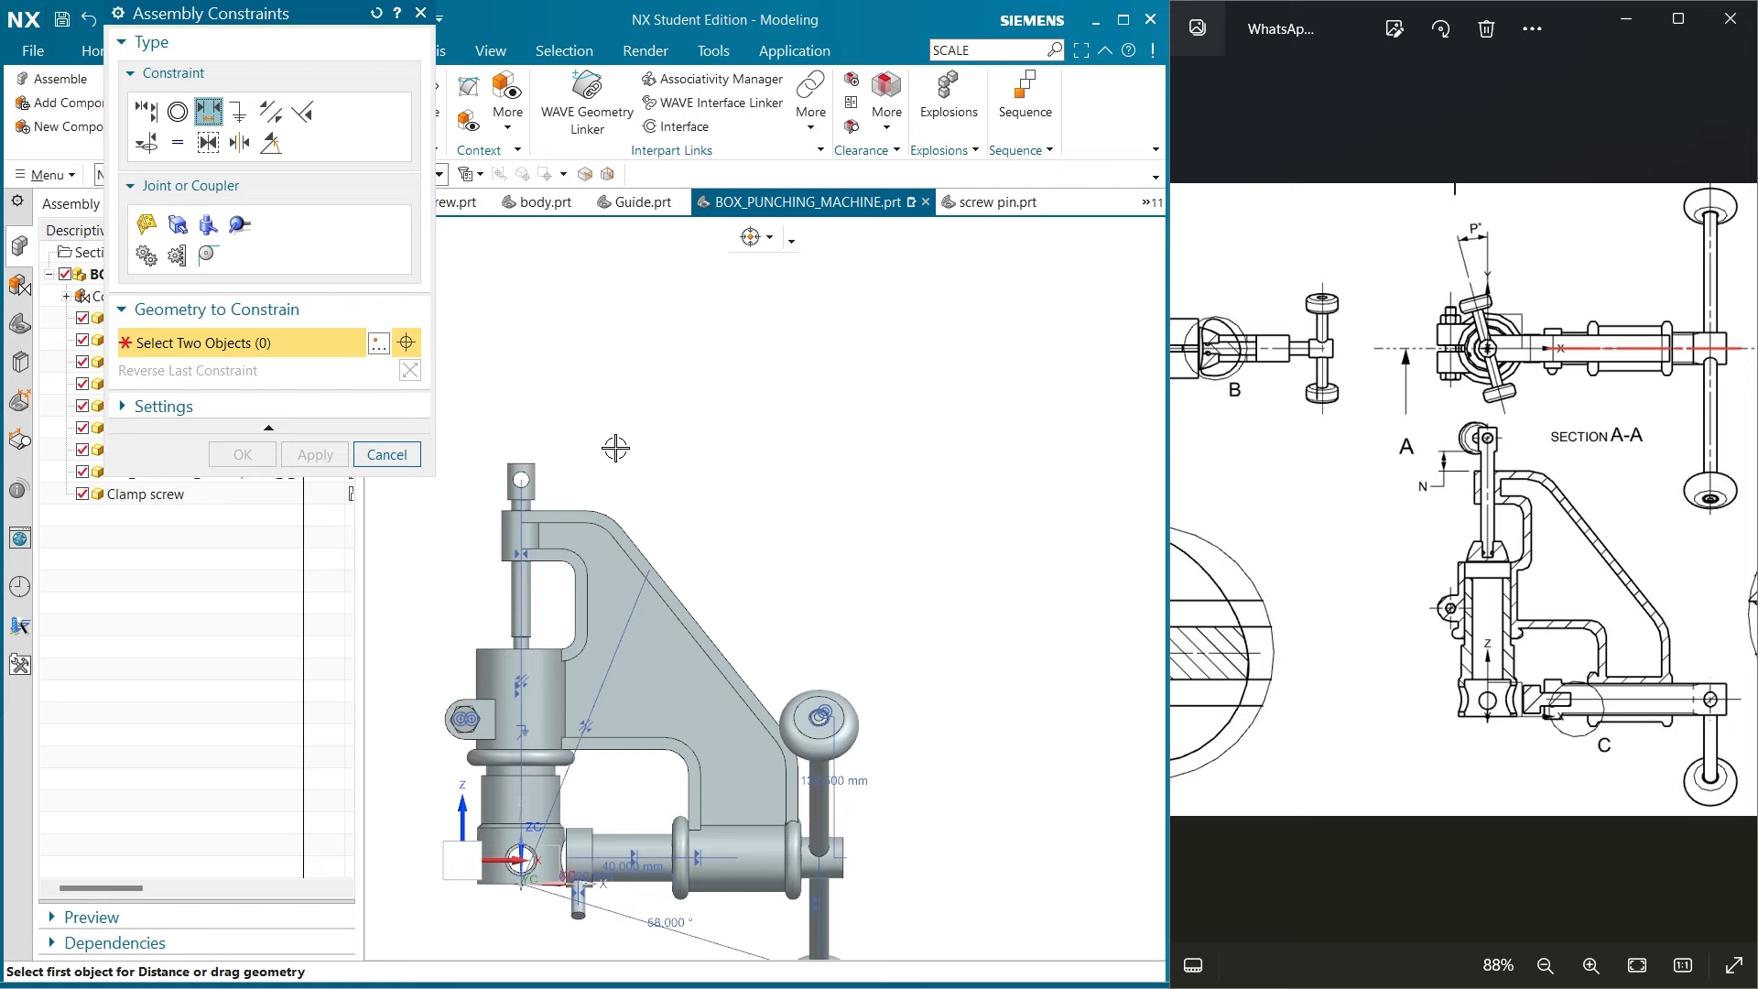
middle_click_drag(608, 443, 694, 424)
scroll(480, 538, "up", 6)
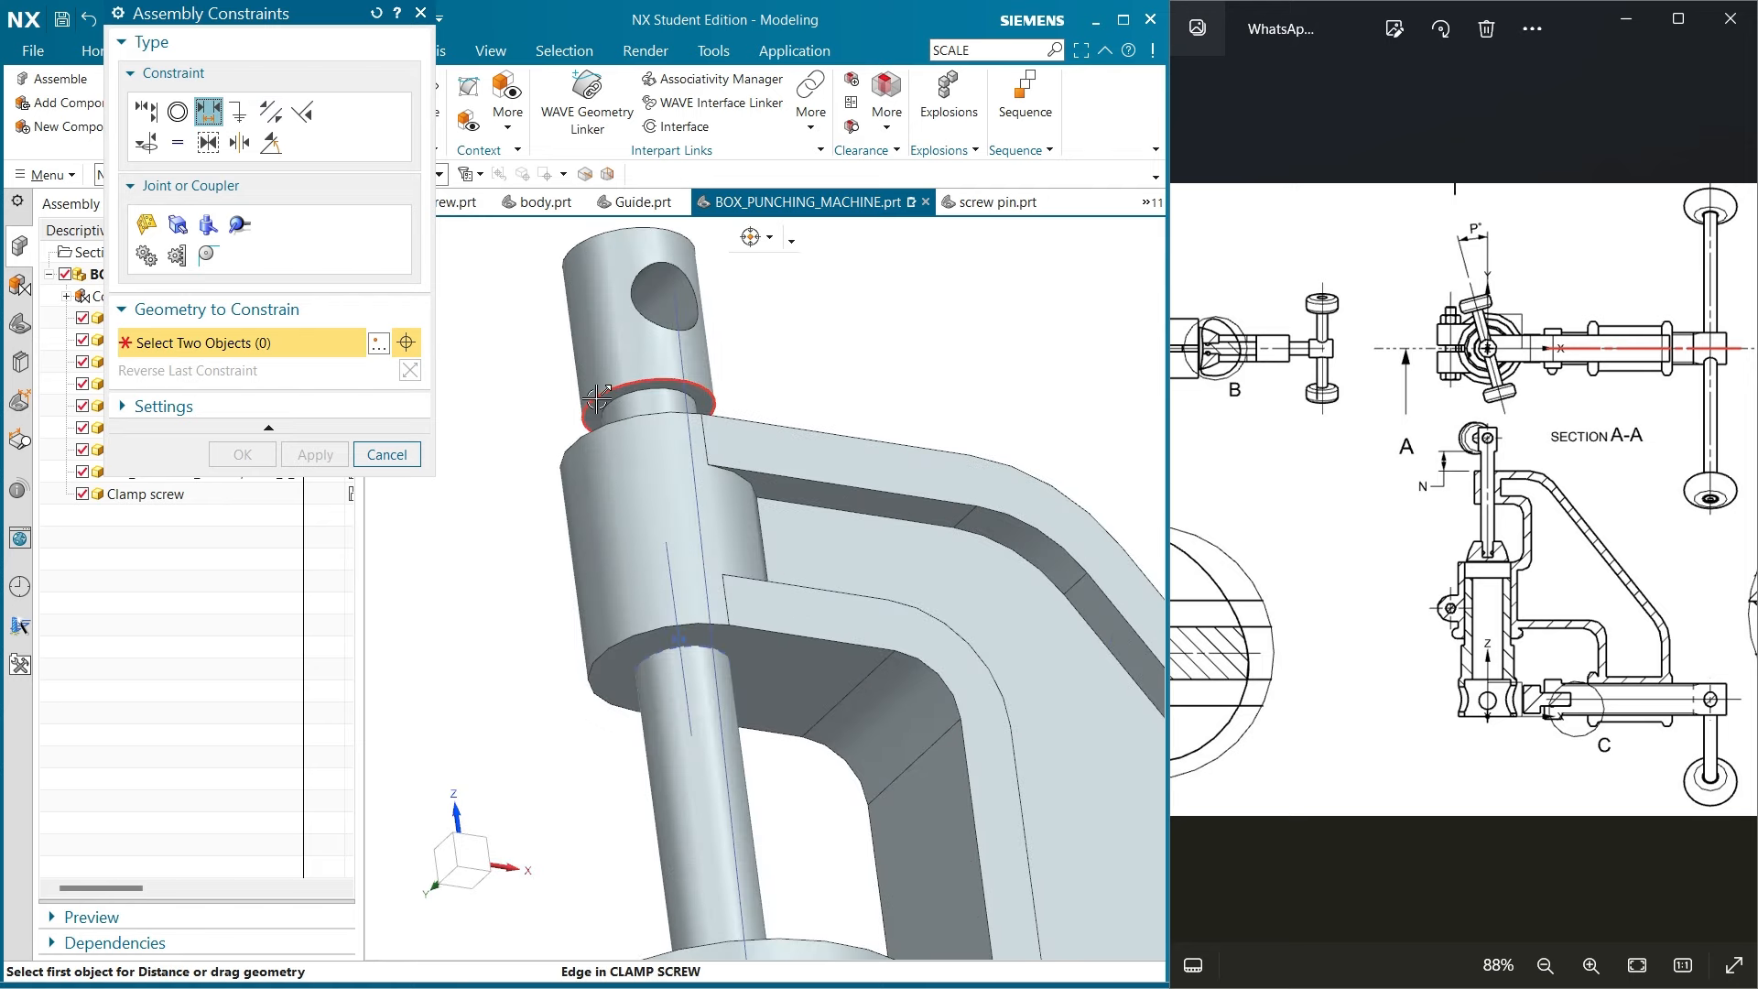
left_click(611, 407)
middle_click_drag(876, 342, 775, 444)
left_click(600, 504)
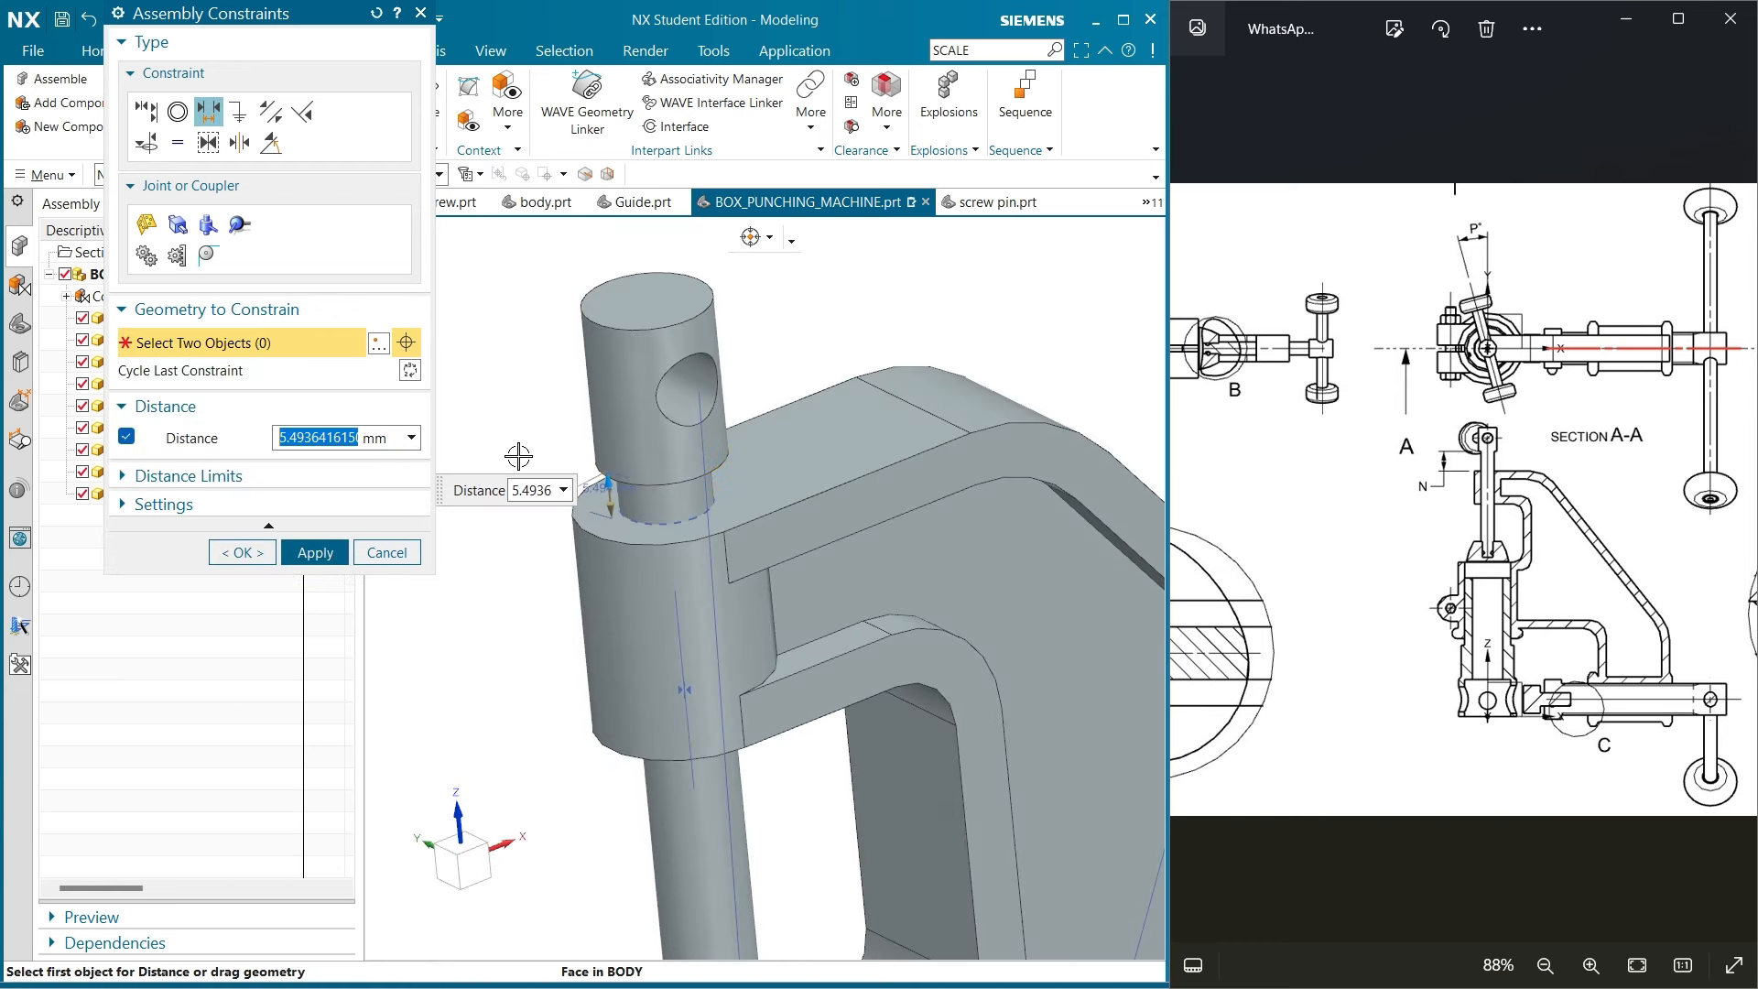
type("N")
key("Return")
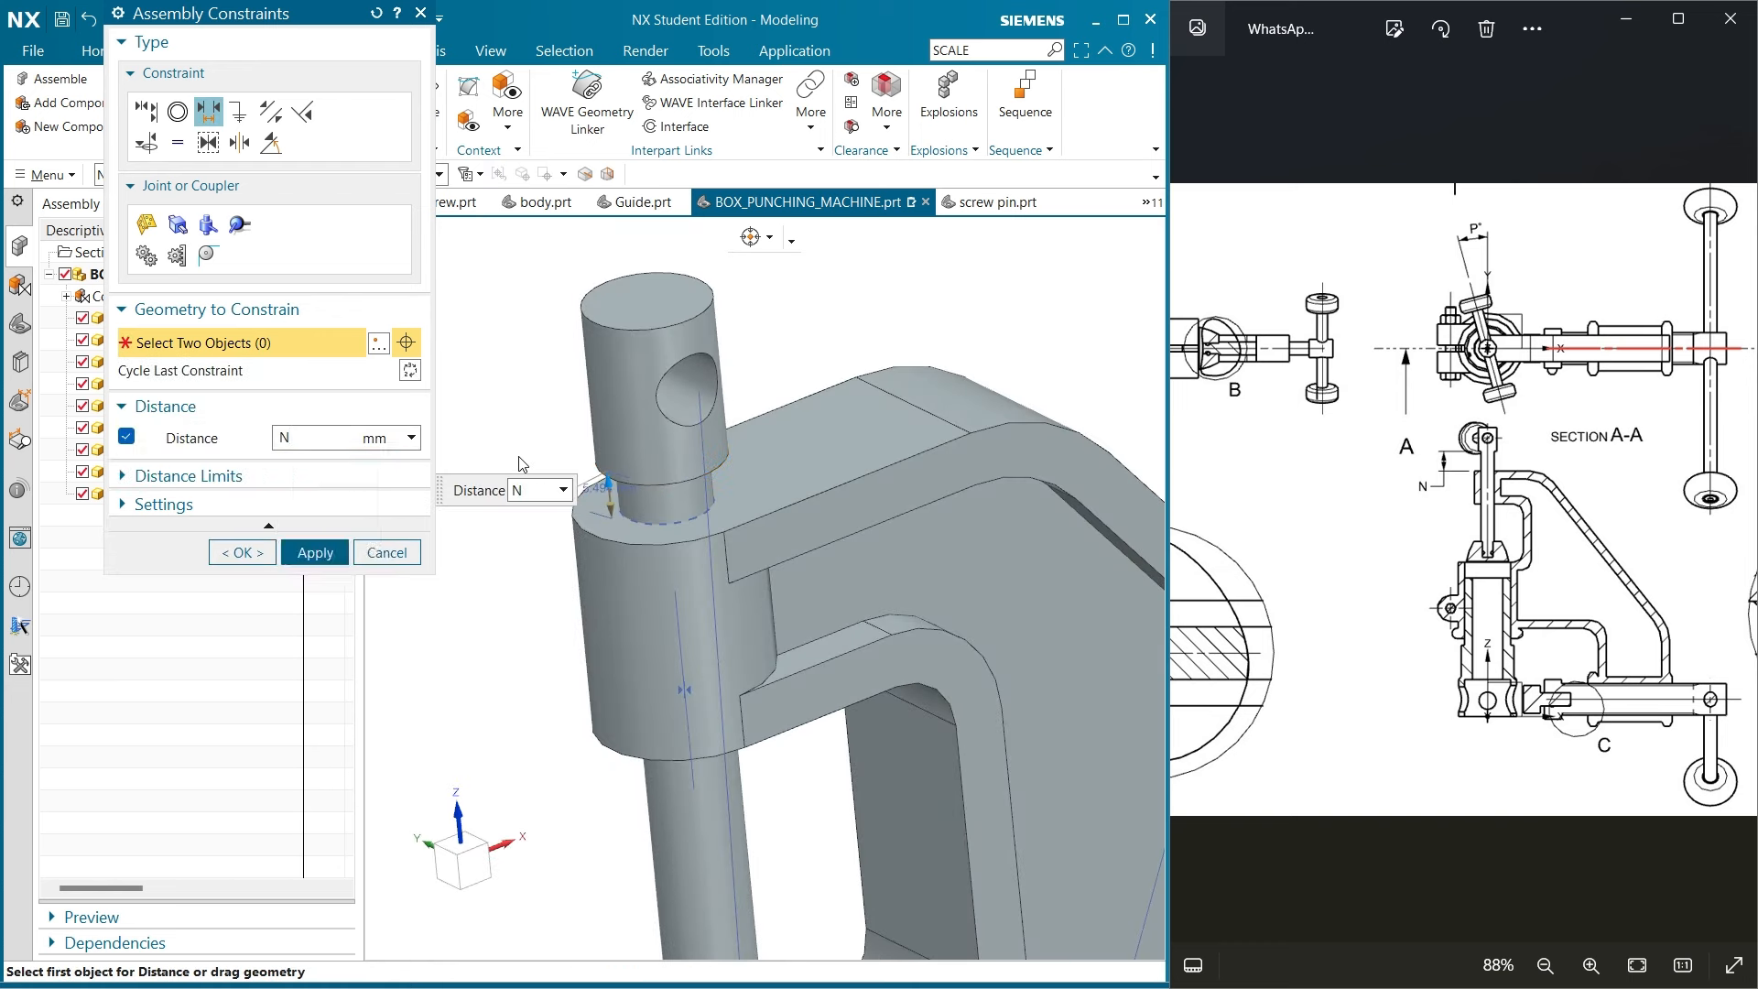
left_click(243, 553)
scroll(623, 540, "down", 9)
key("F8")
scroll(726, 620, "up", 2)
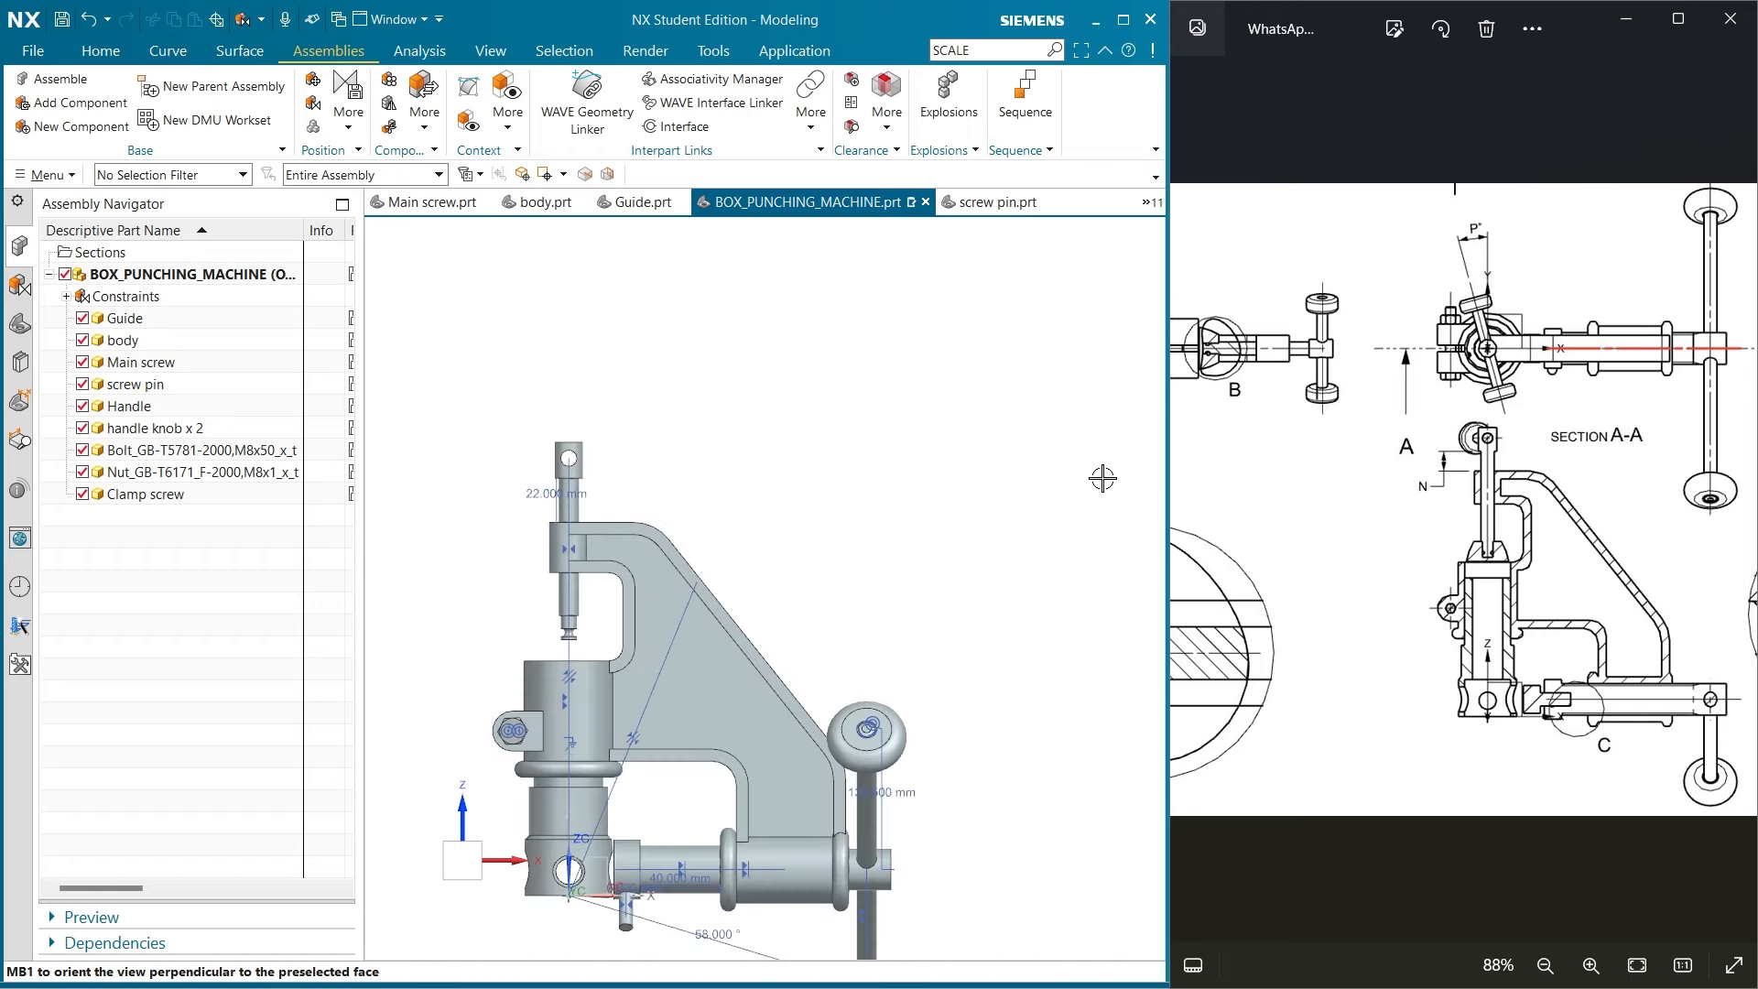
Add the pin component to the assembly at about X -30.62, Y 126.15, Z 0, beside the lower end of the guide
scroll(1520, 476, "down", 2)
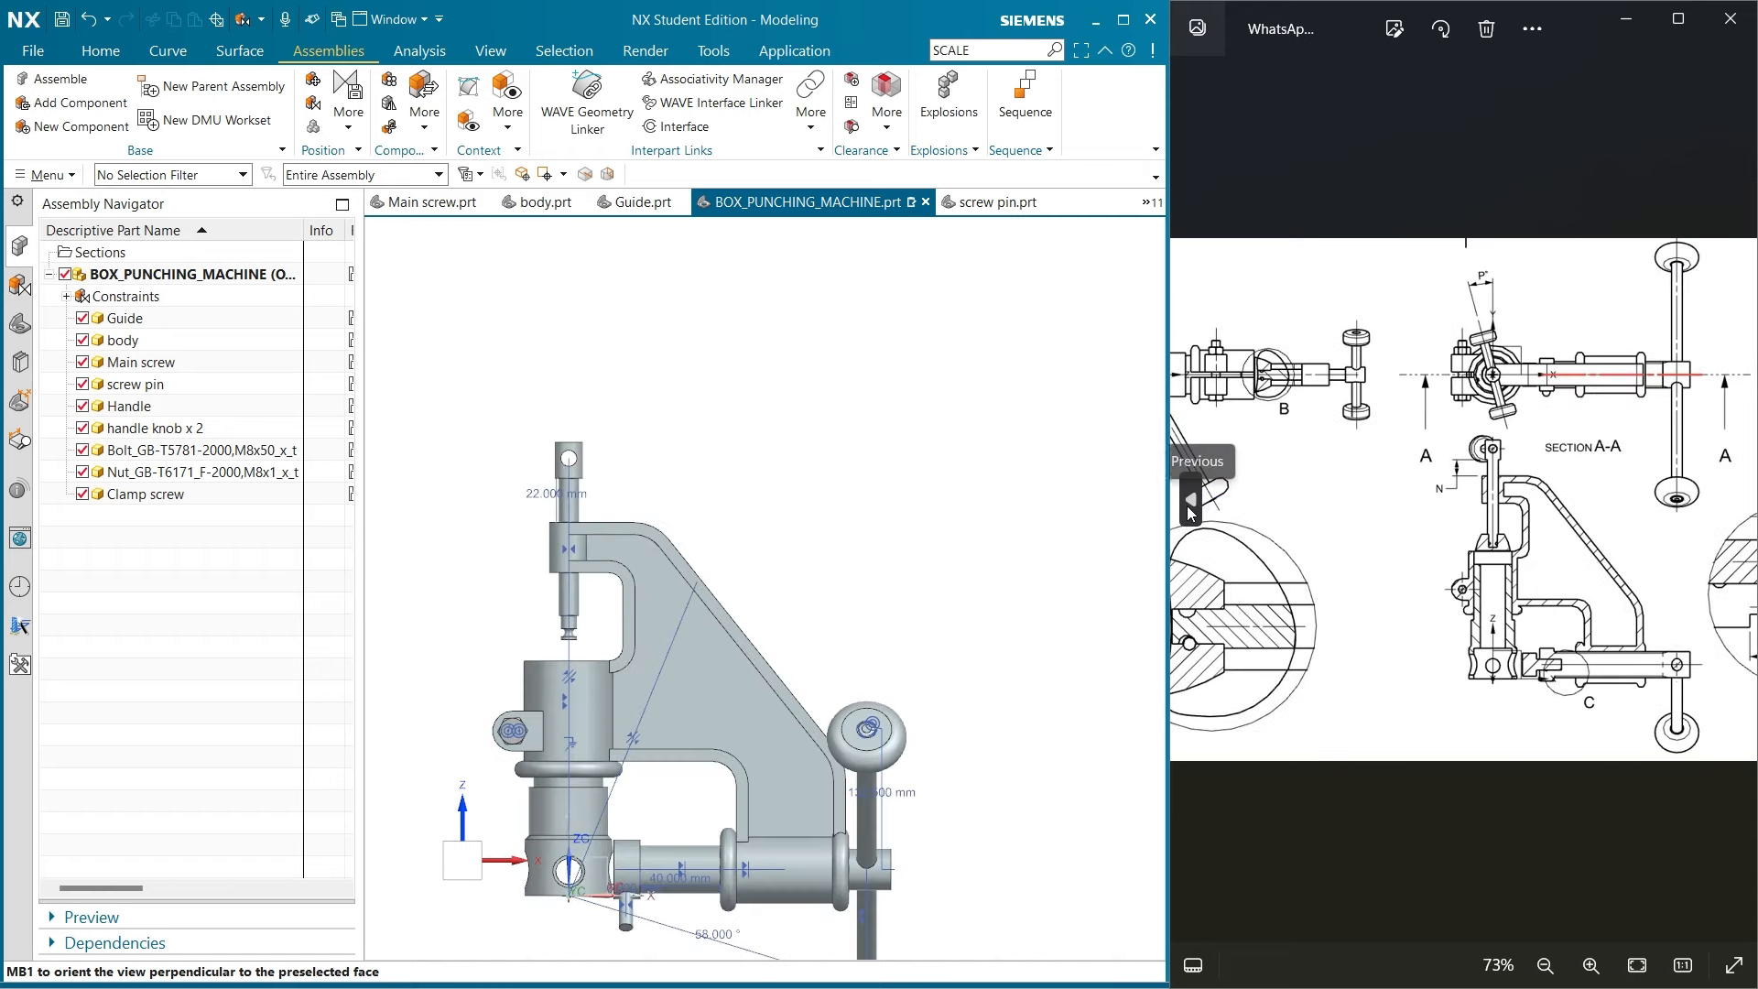
left_click(1189, 504)
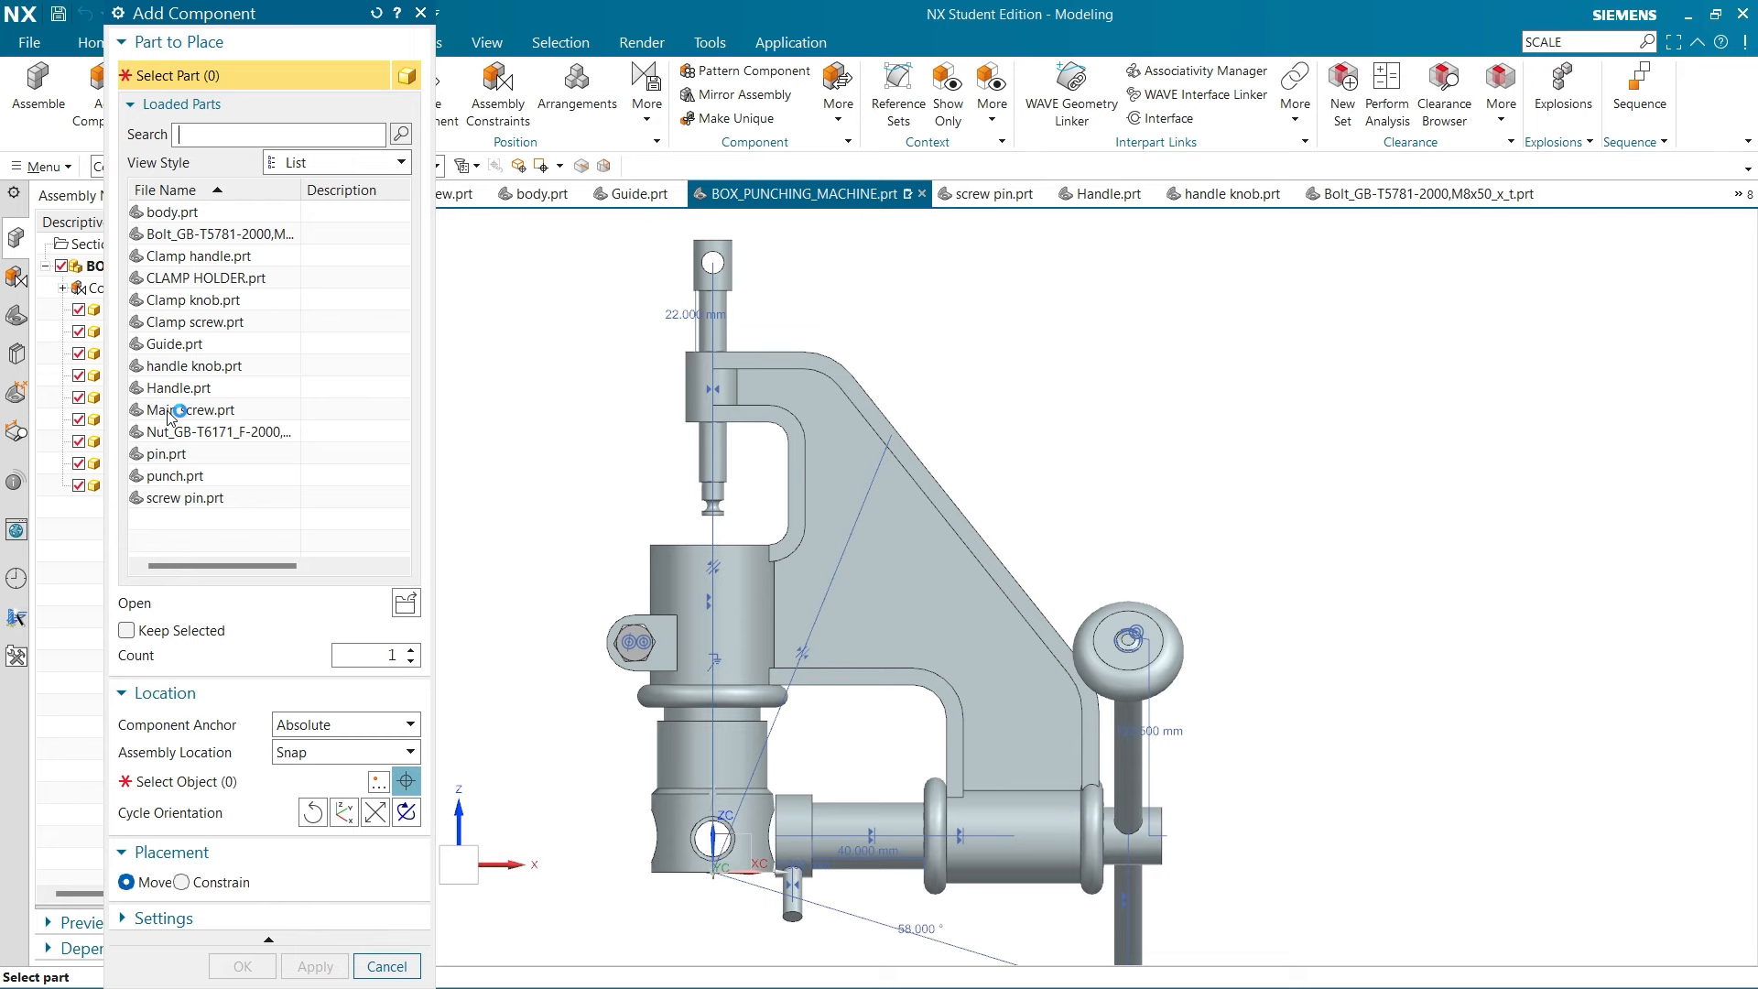
left_click(166, 452)
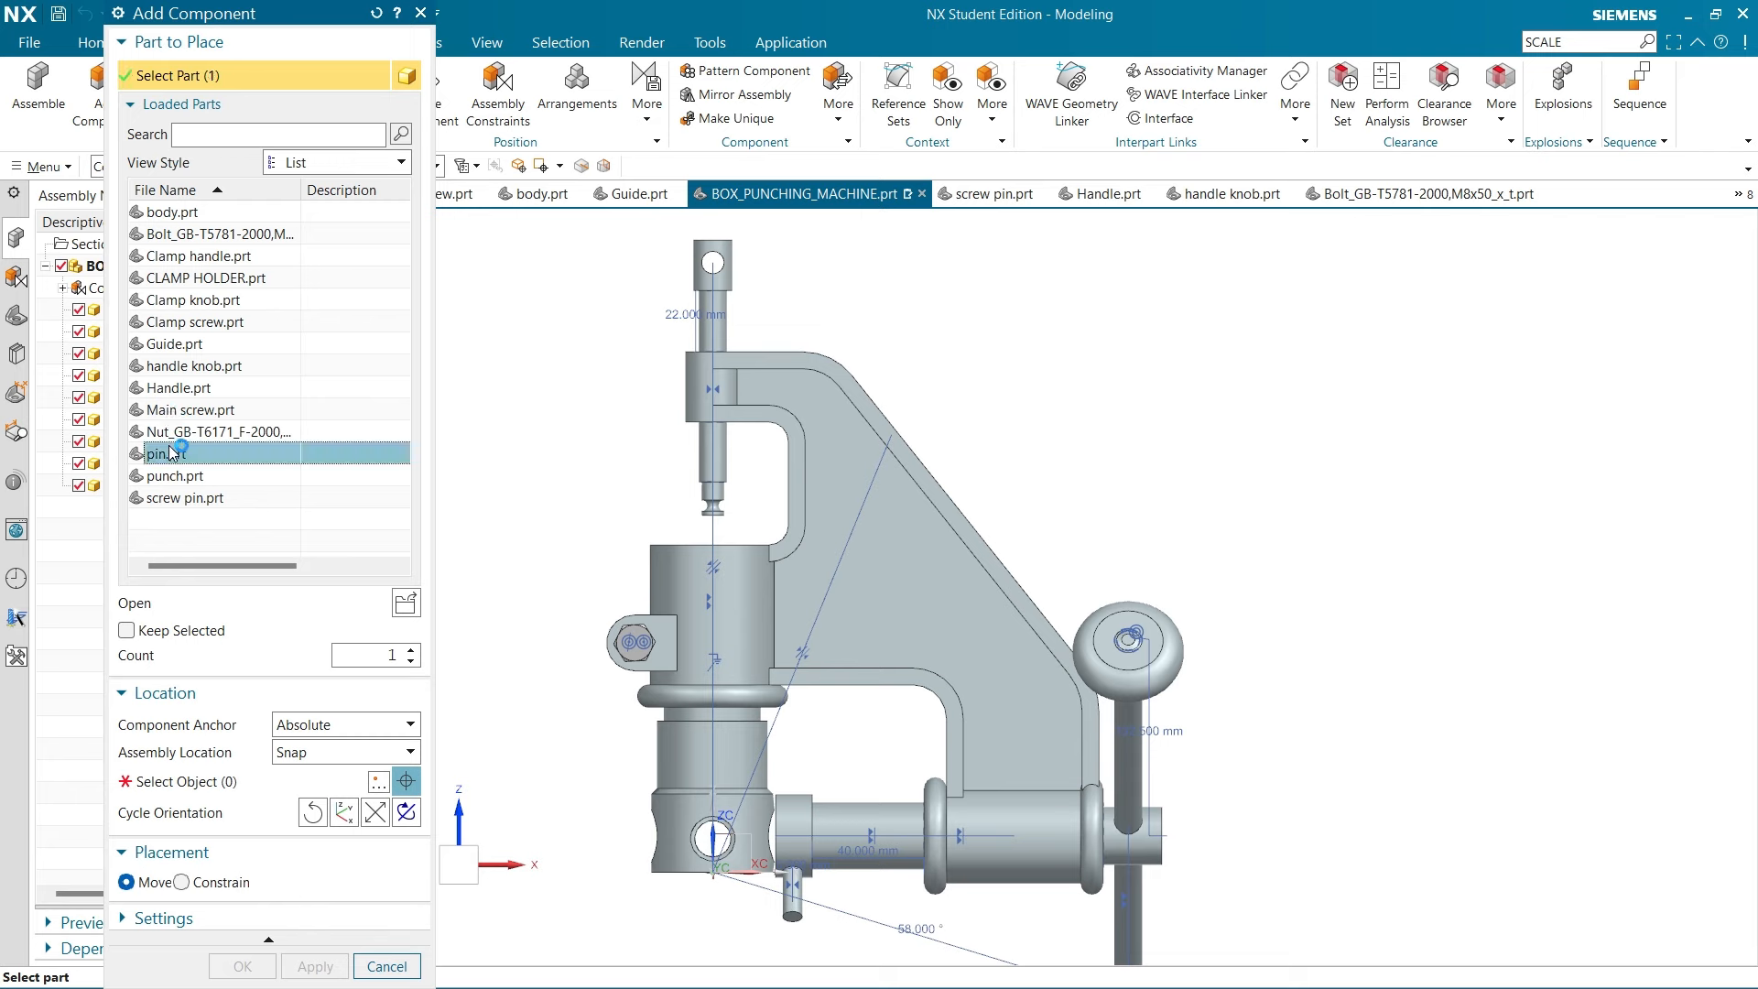
left_click(211, 782)
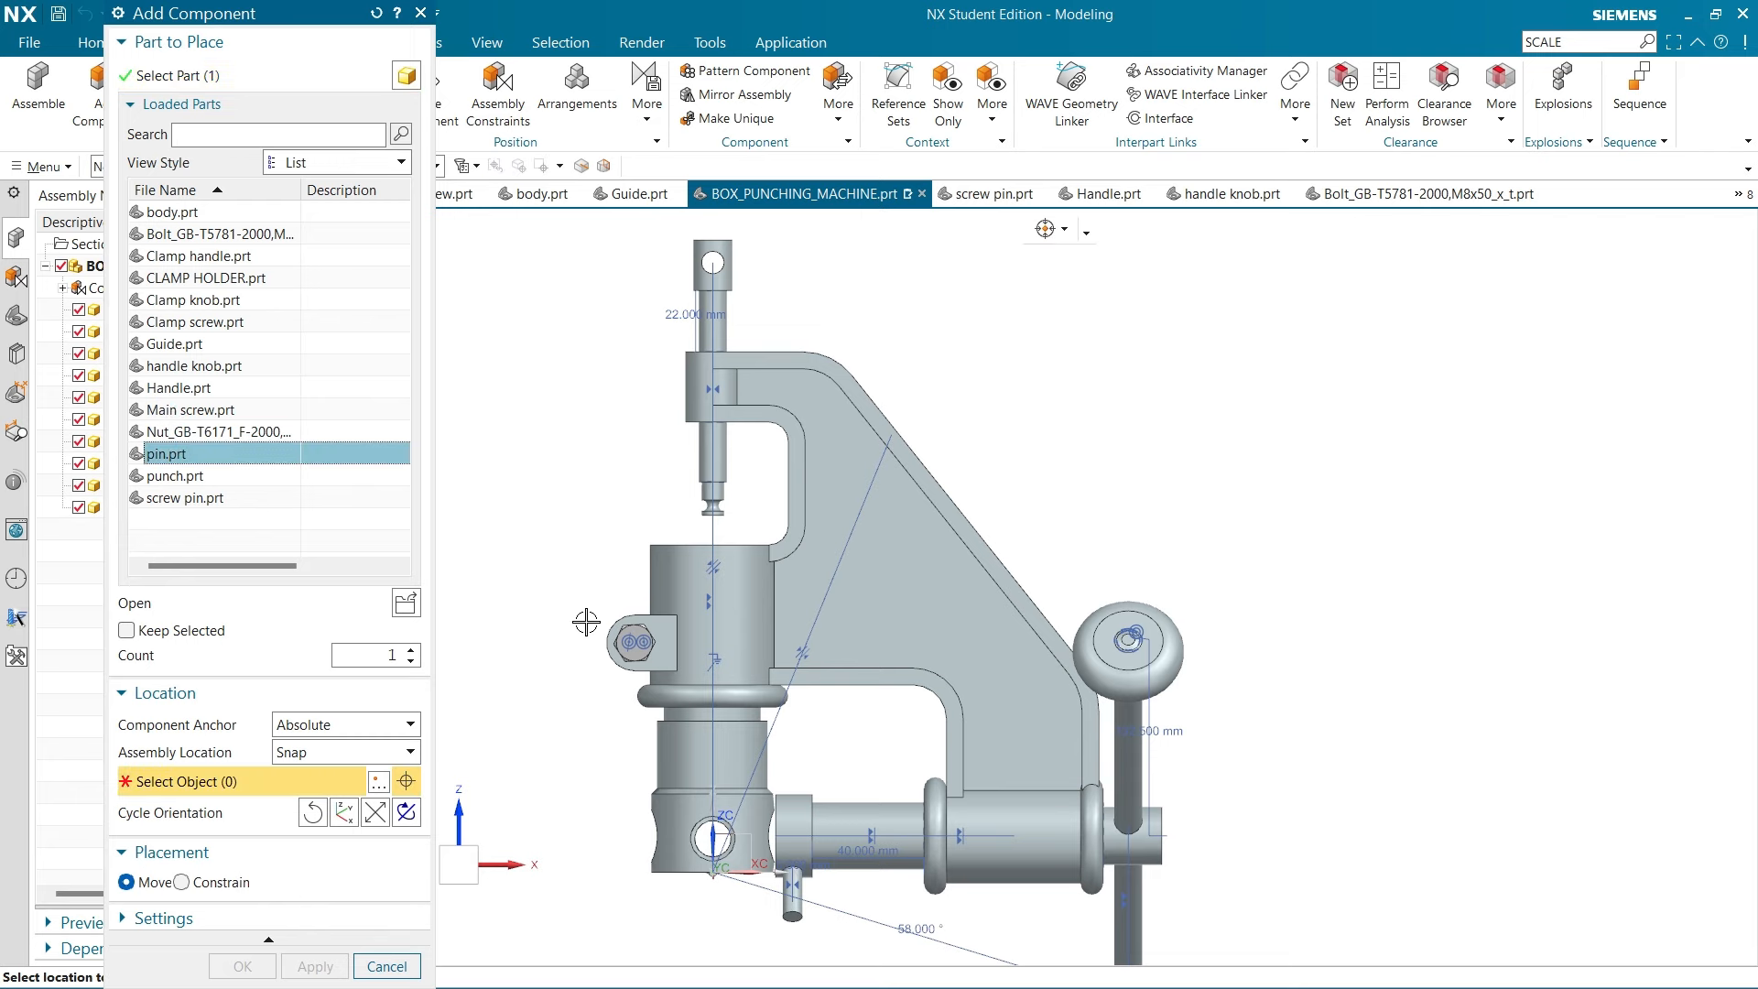
left_click(627, 488)
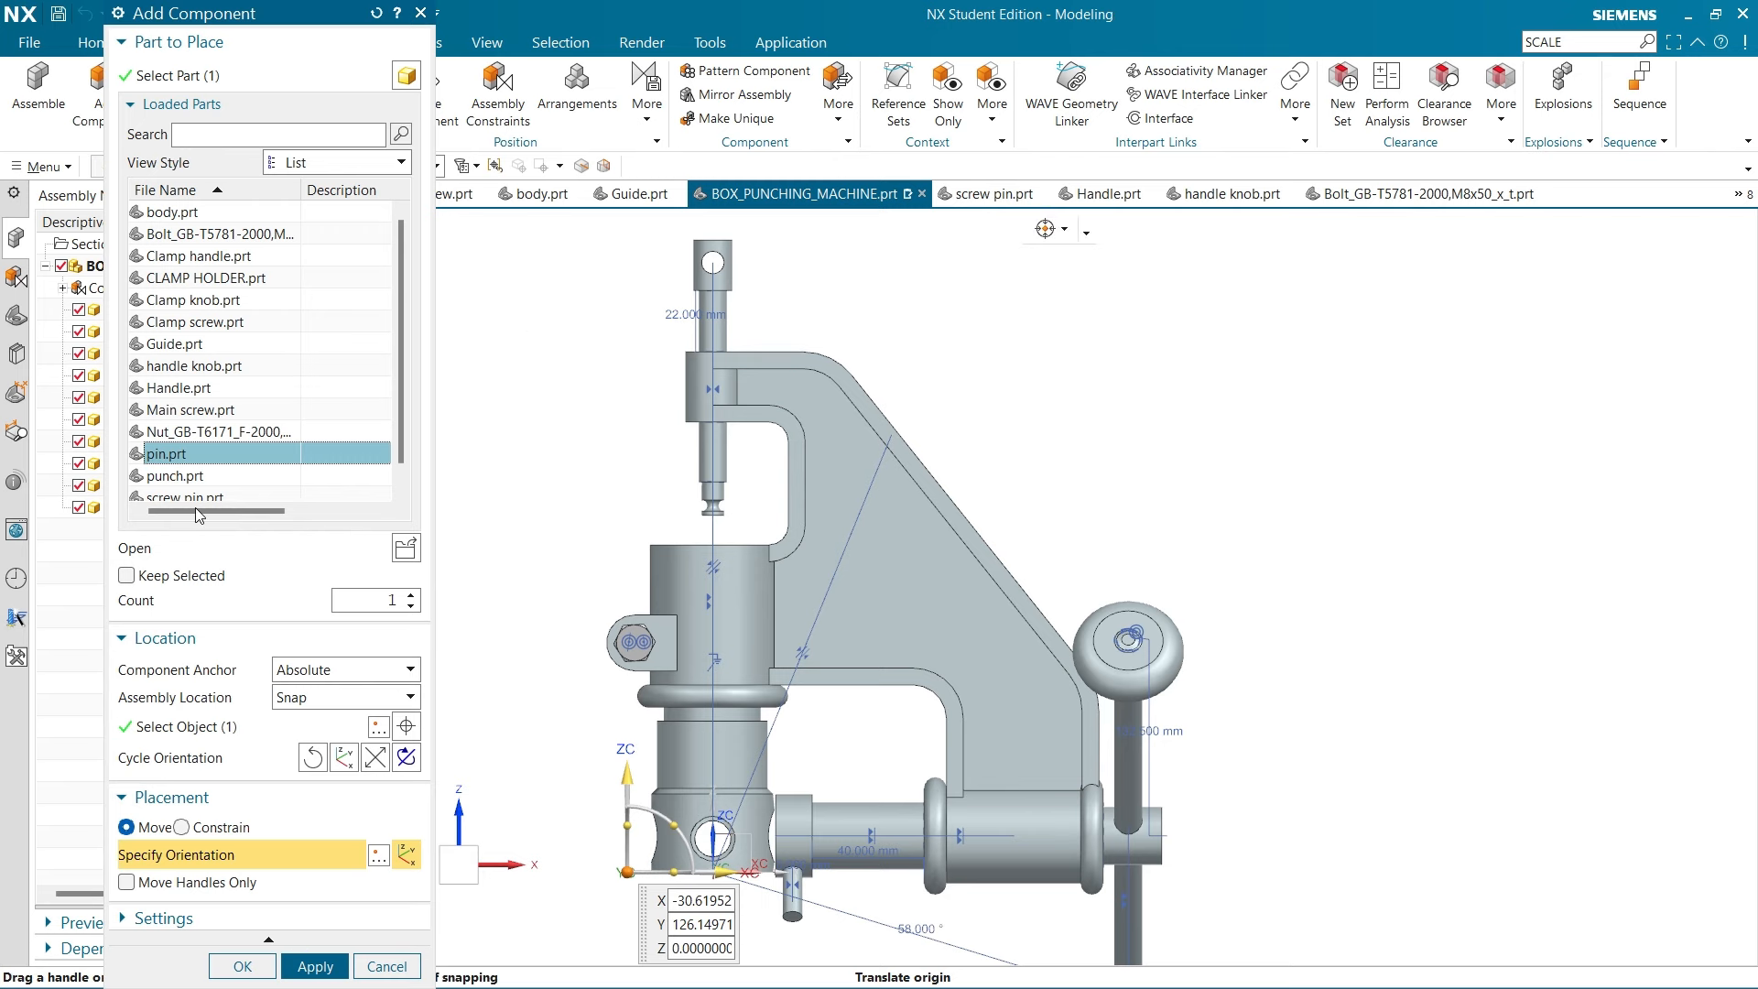
left_click(208, 280)
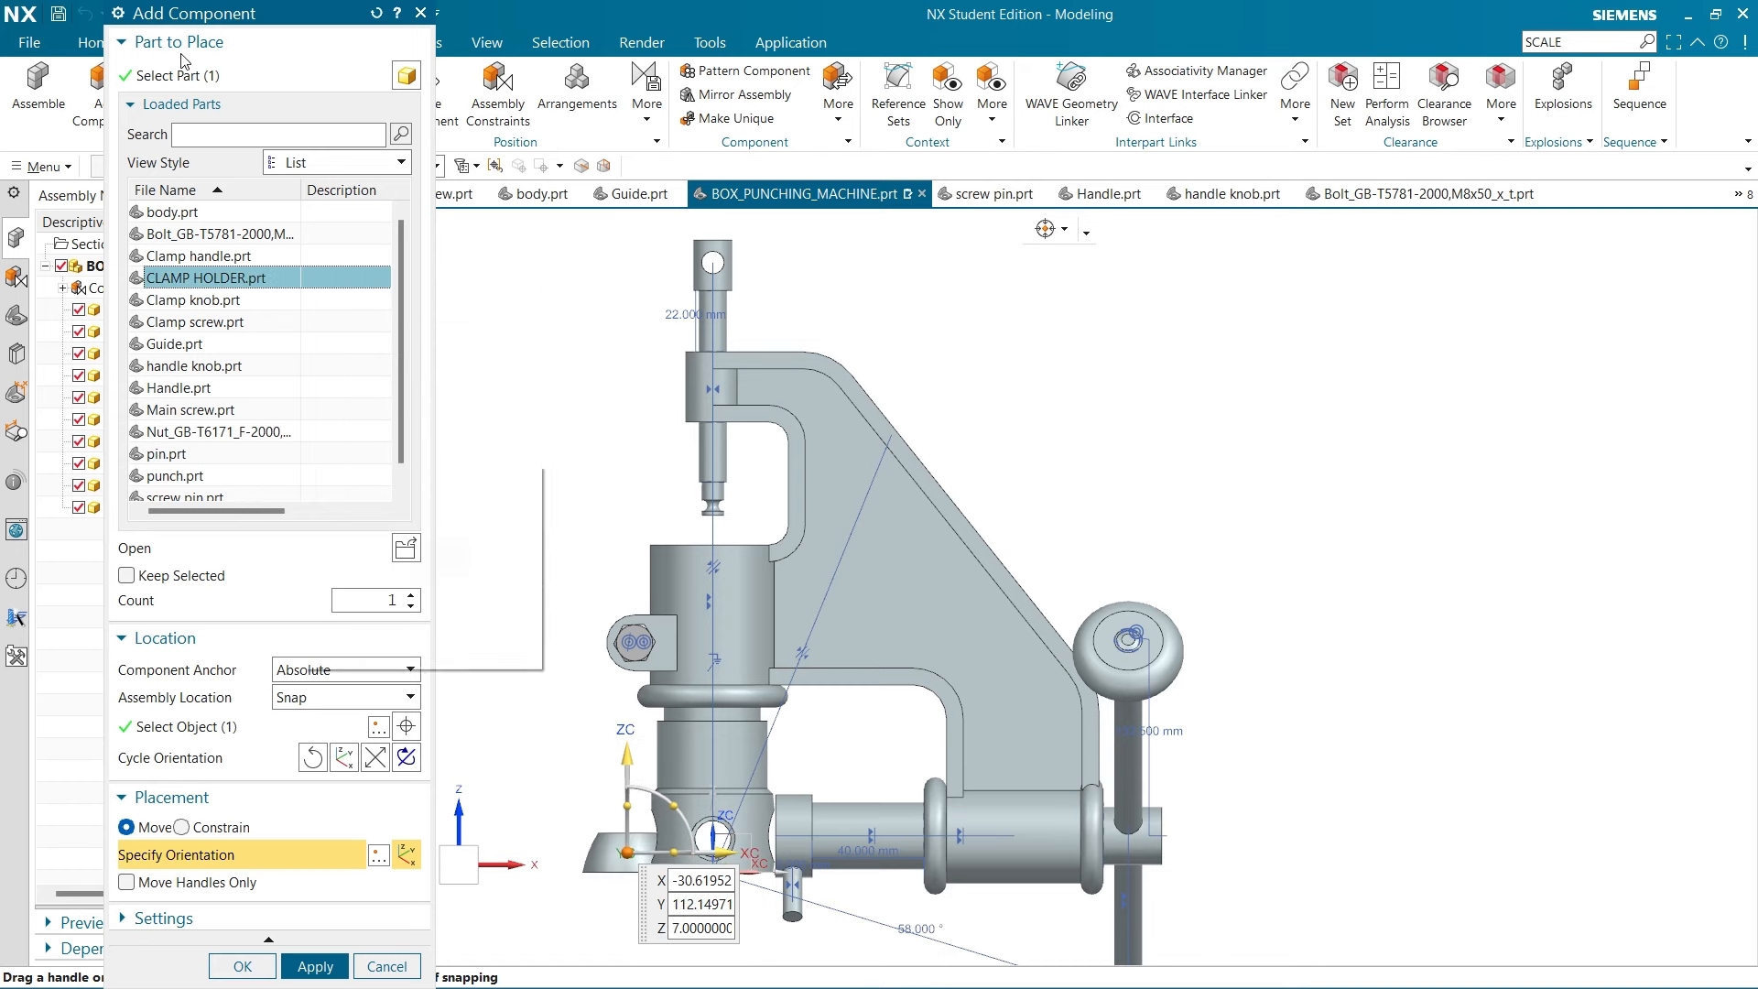
left_click_drag(247, 14, 332, 23)
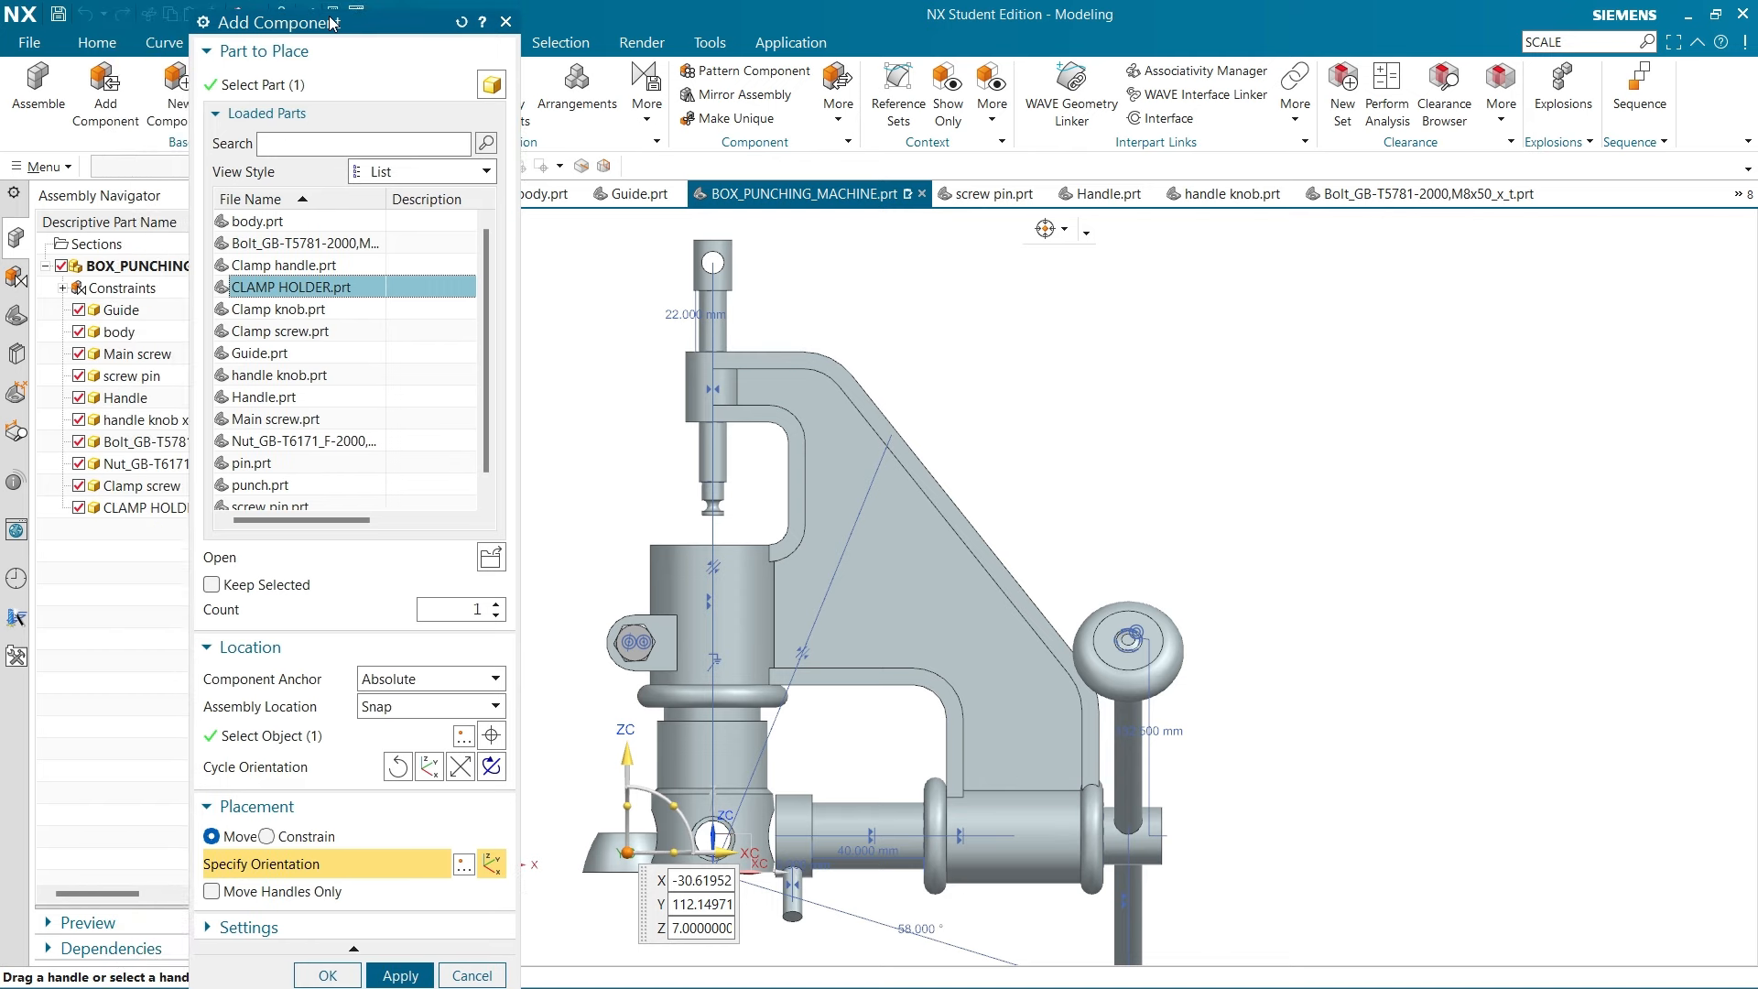
left_click(291, 464)
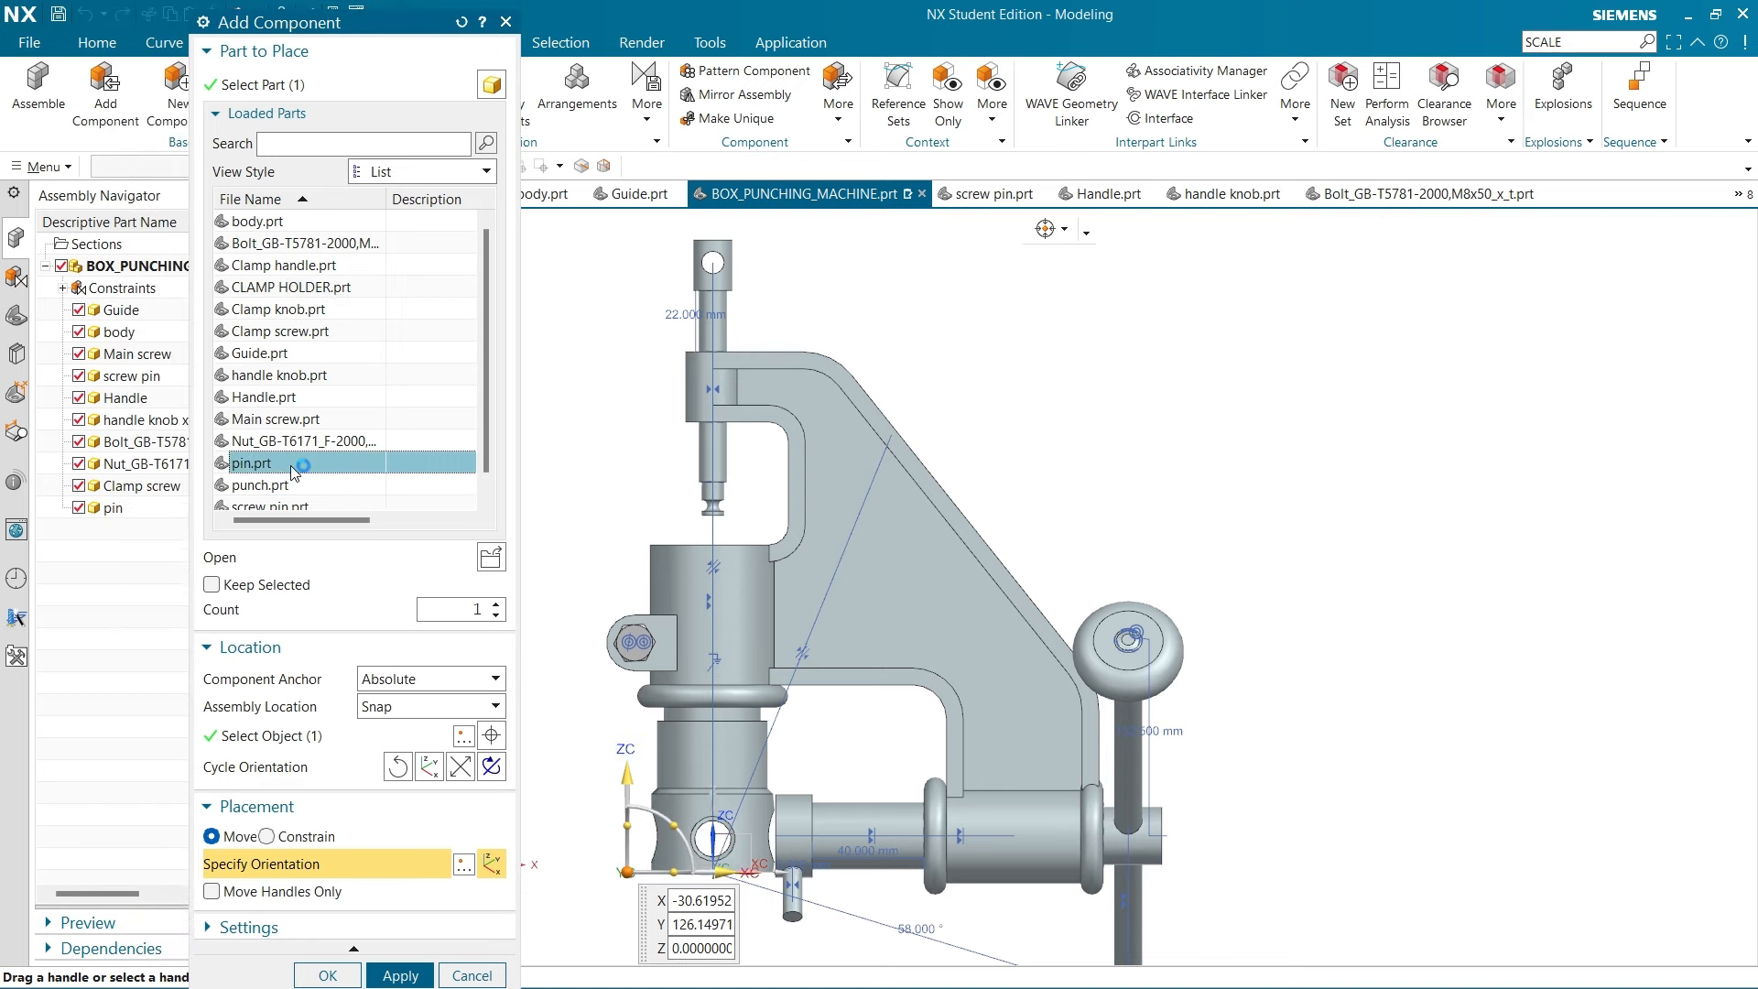
left_click(391, 968)
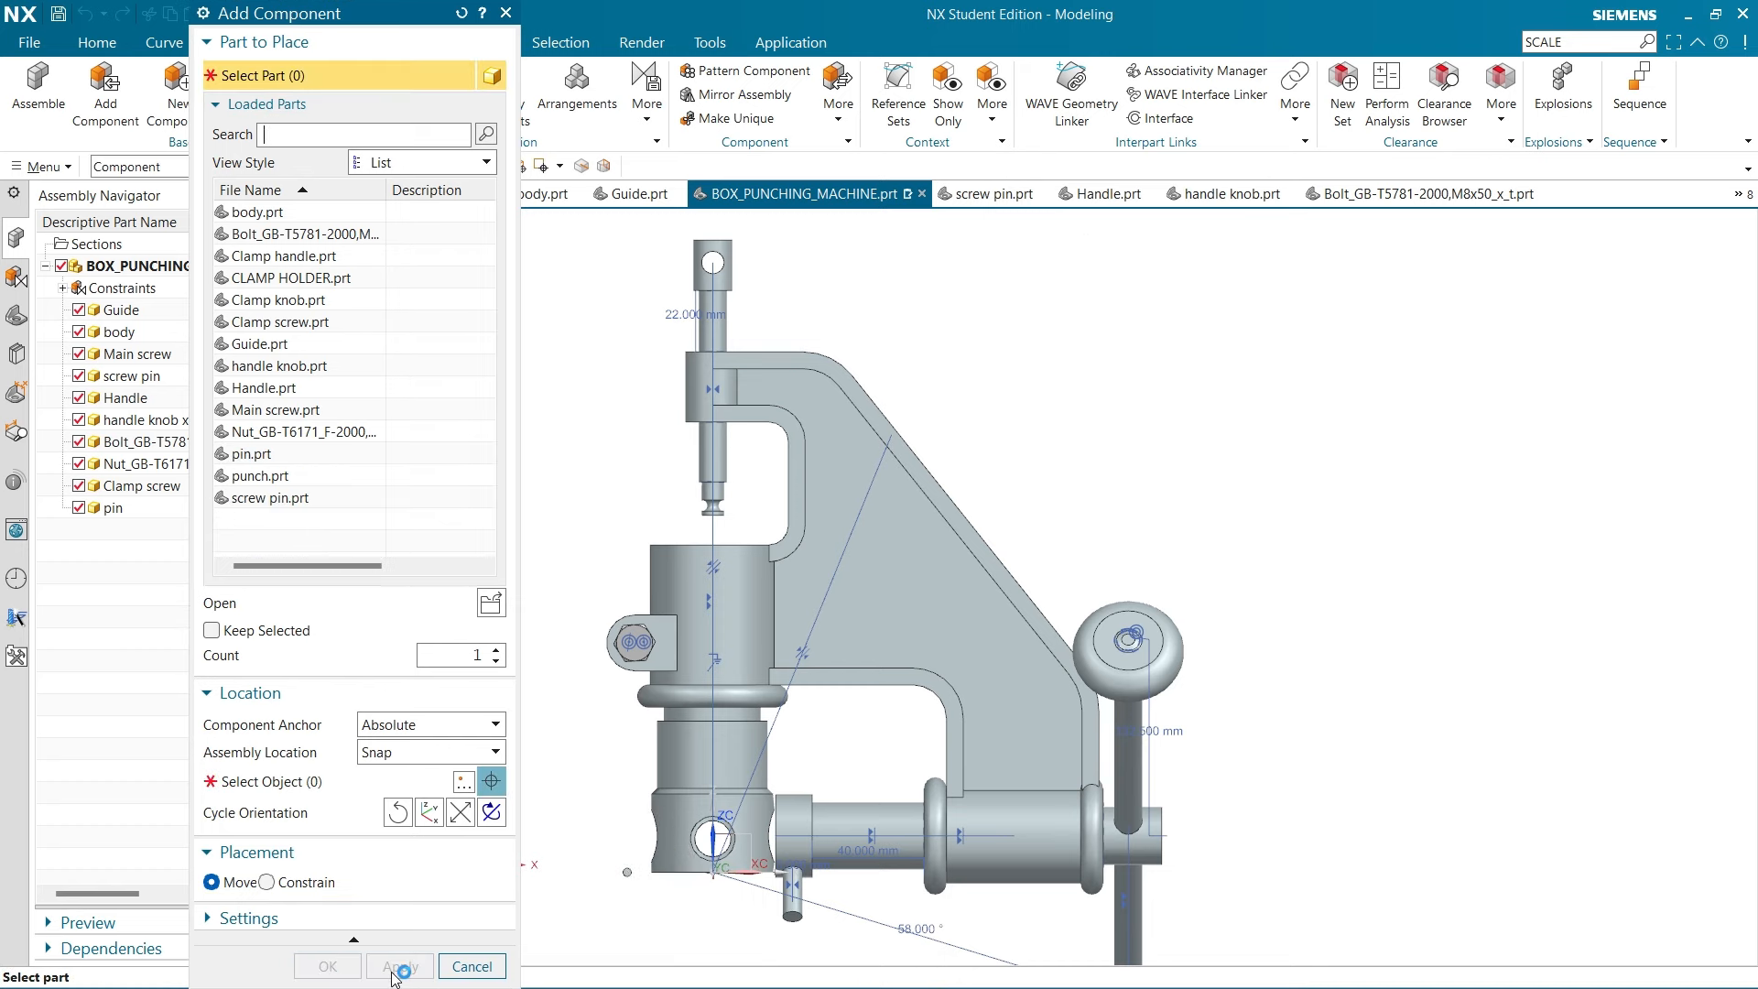
Add the CLAMP HOLDER component at about X -48.30, Y 112.15, Z 7 beside the guide, and widen the Assembly Navigator
left_click(300, 277)
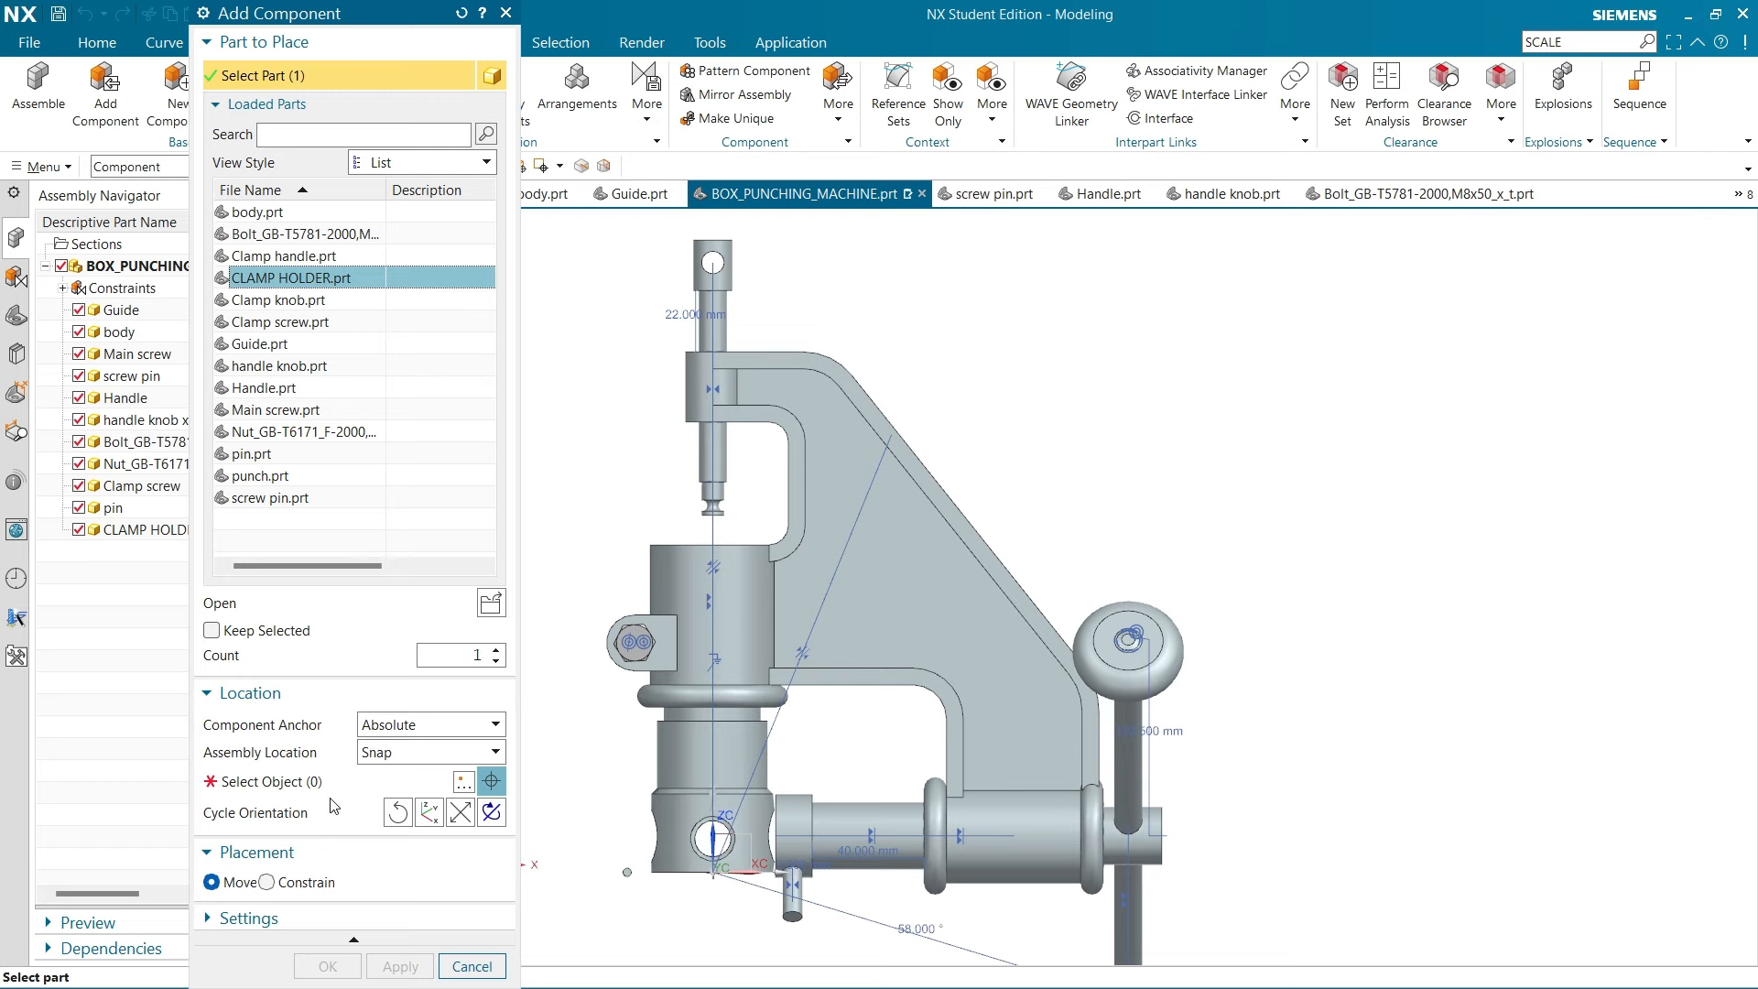
left_click(397, 783)
left_click(627, 871)
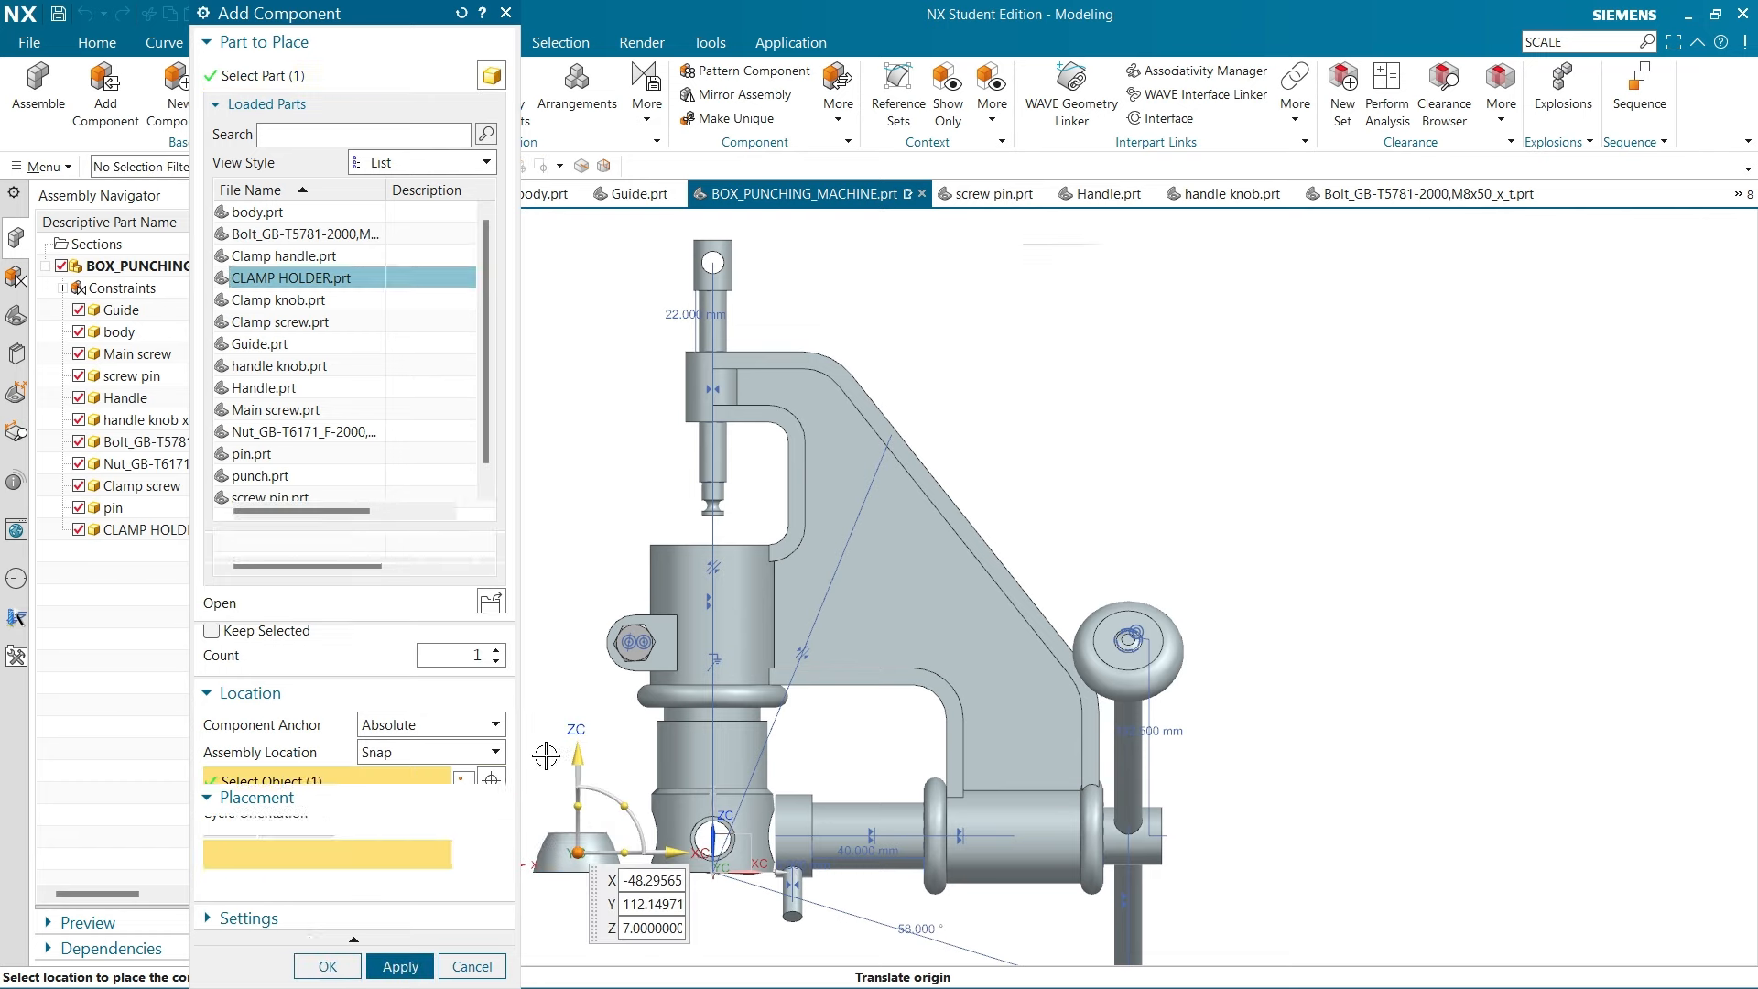
left_click(462, 964)
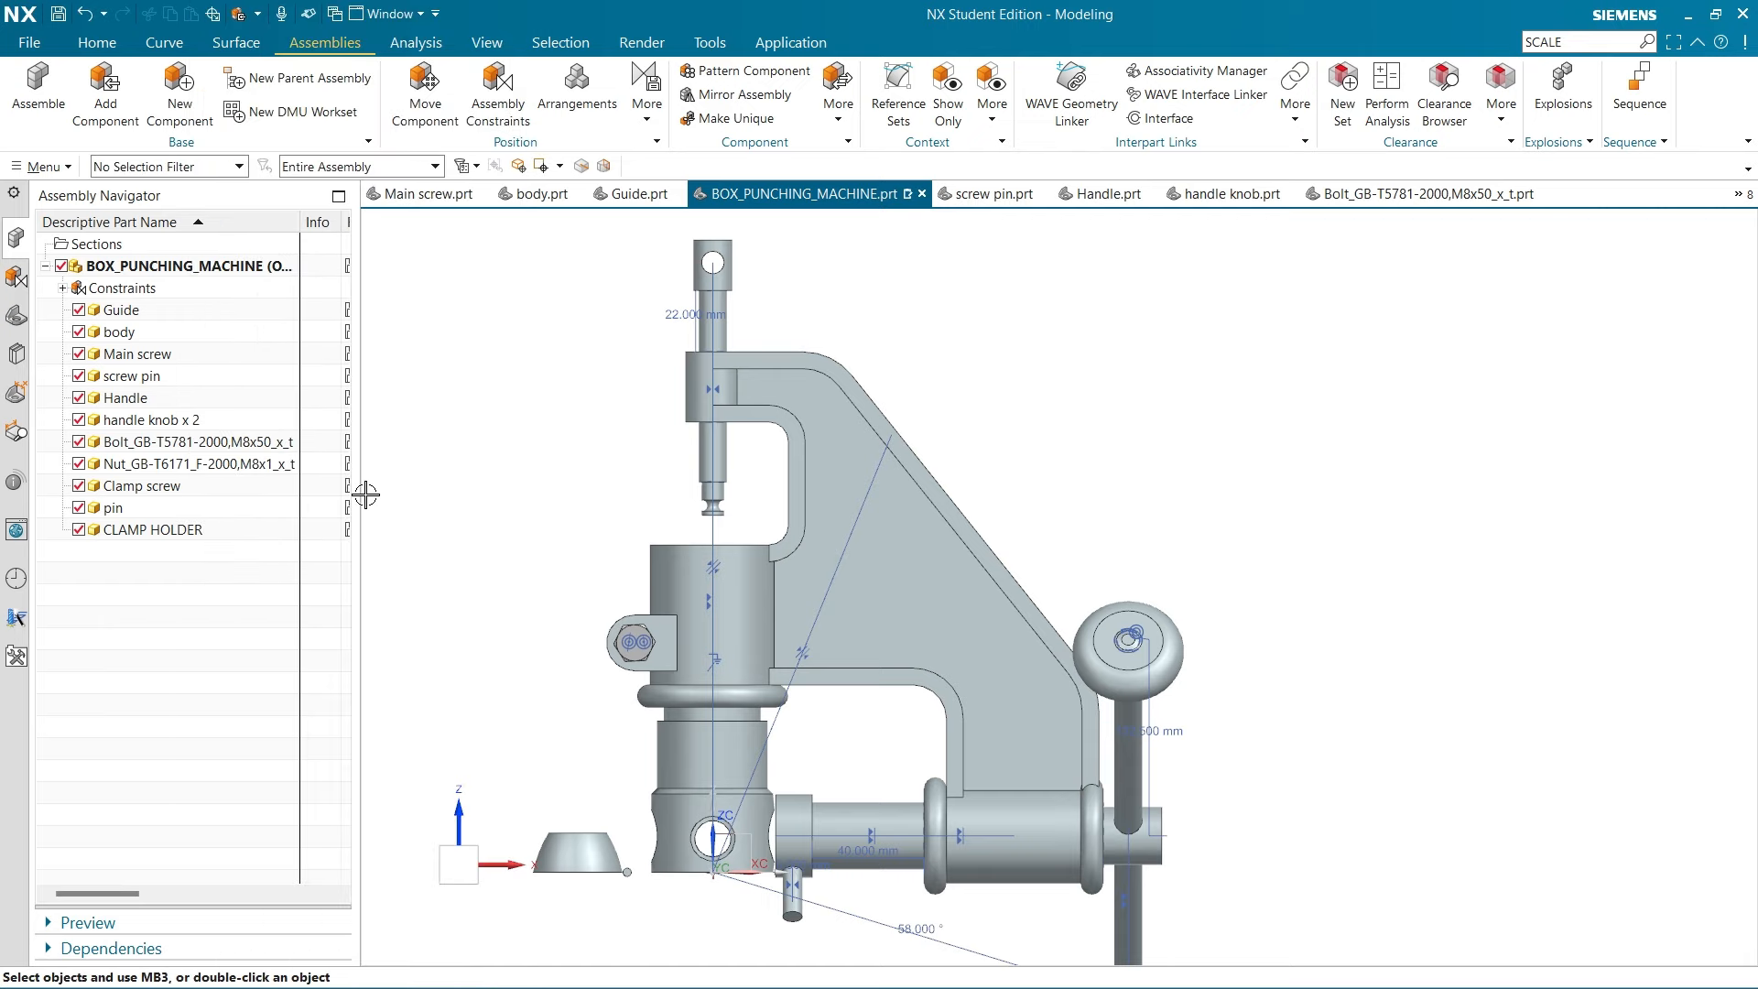
mouse_move(356, 494)
left_mouse_down()
mouse_move(577, 527)
mouse_move(374, 518)
left_mouse_up()
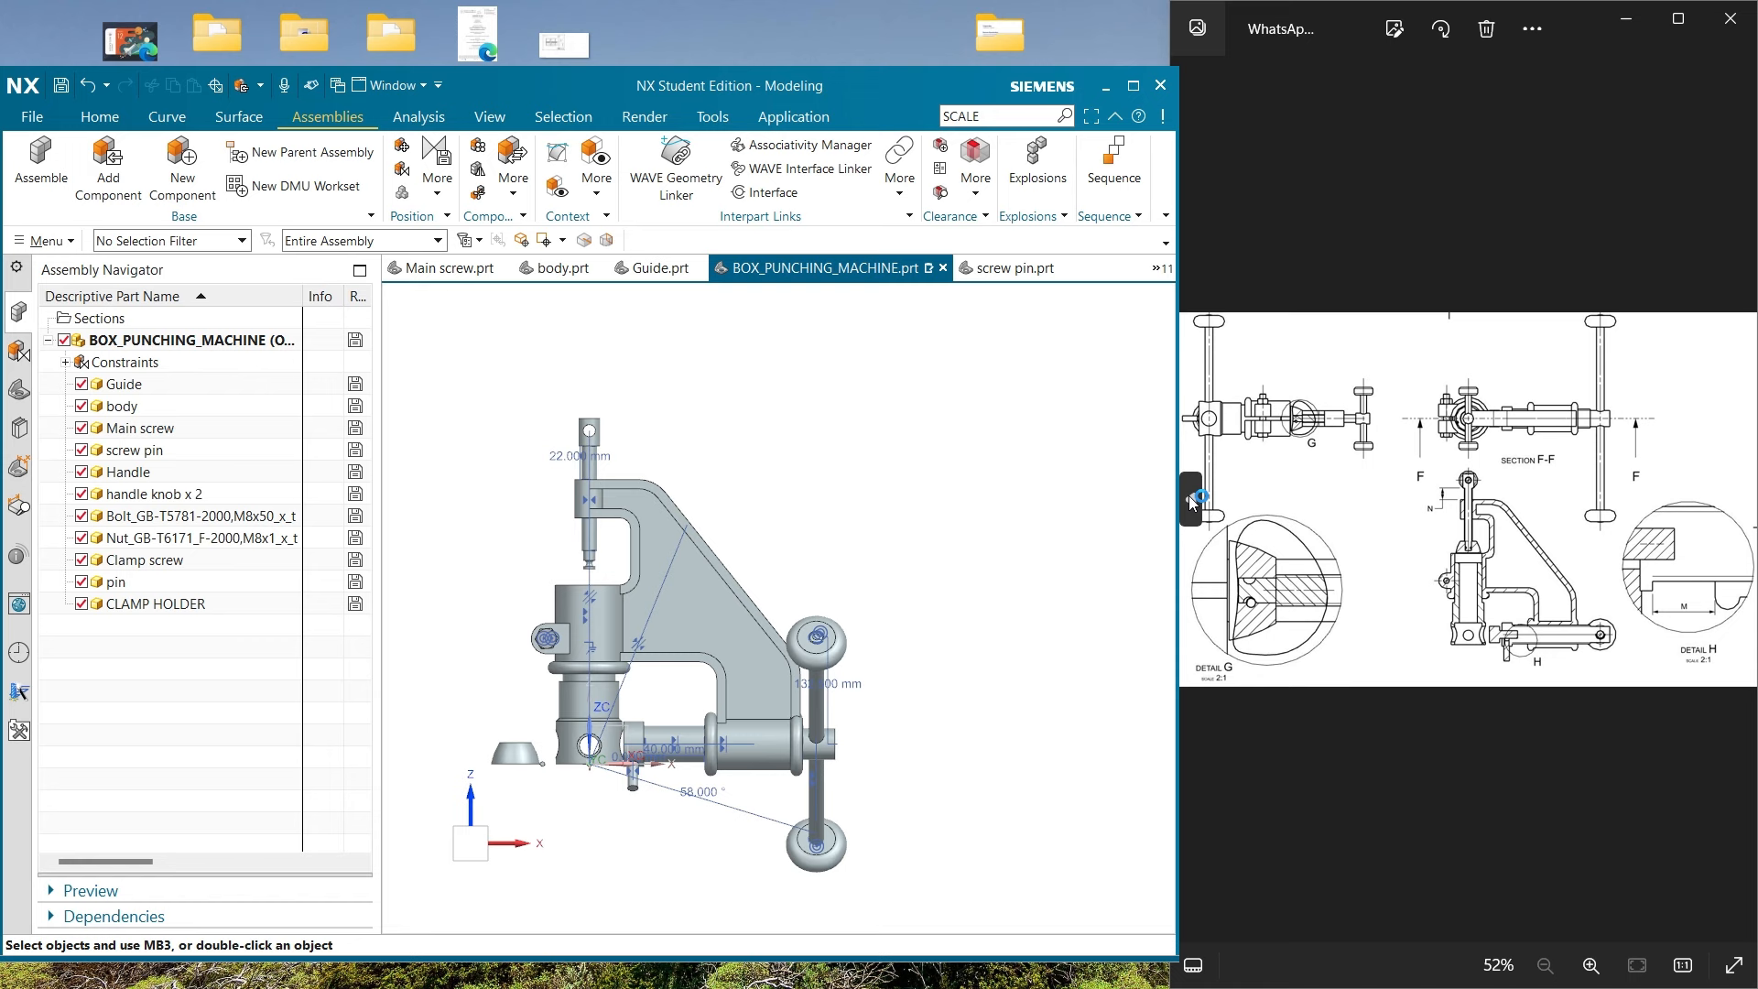
Check the exploded and section drawings, and rotate the CLAMP HOLDER 90° about the Y axis so its narrow end faces +X
left_click(1194, 500)
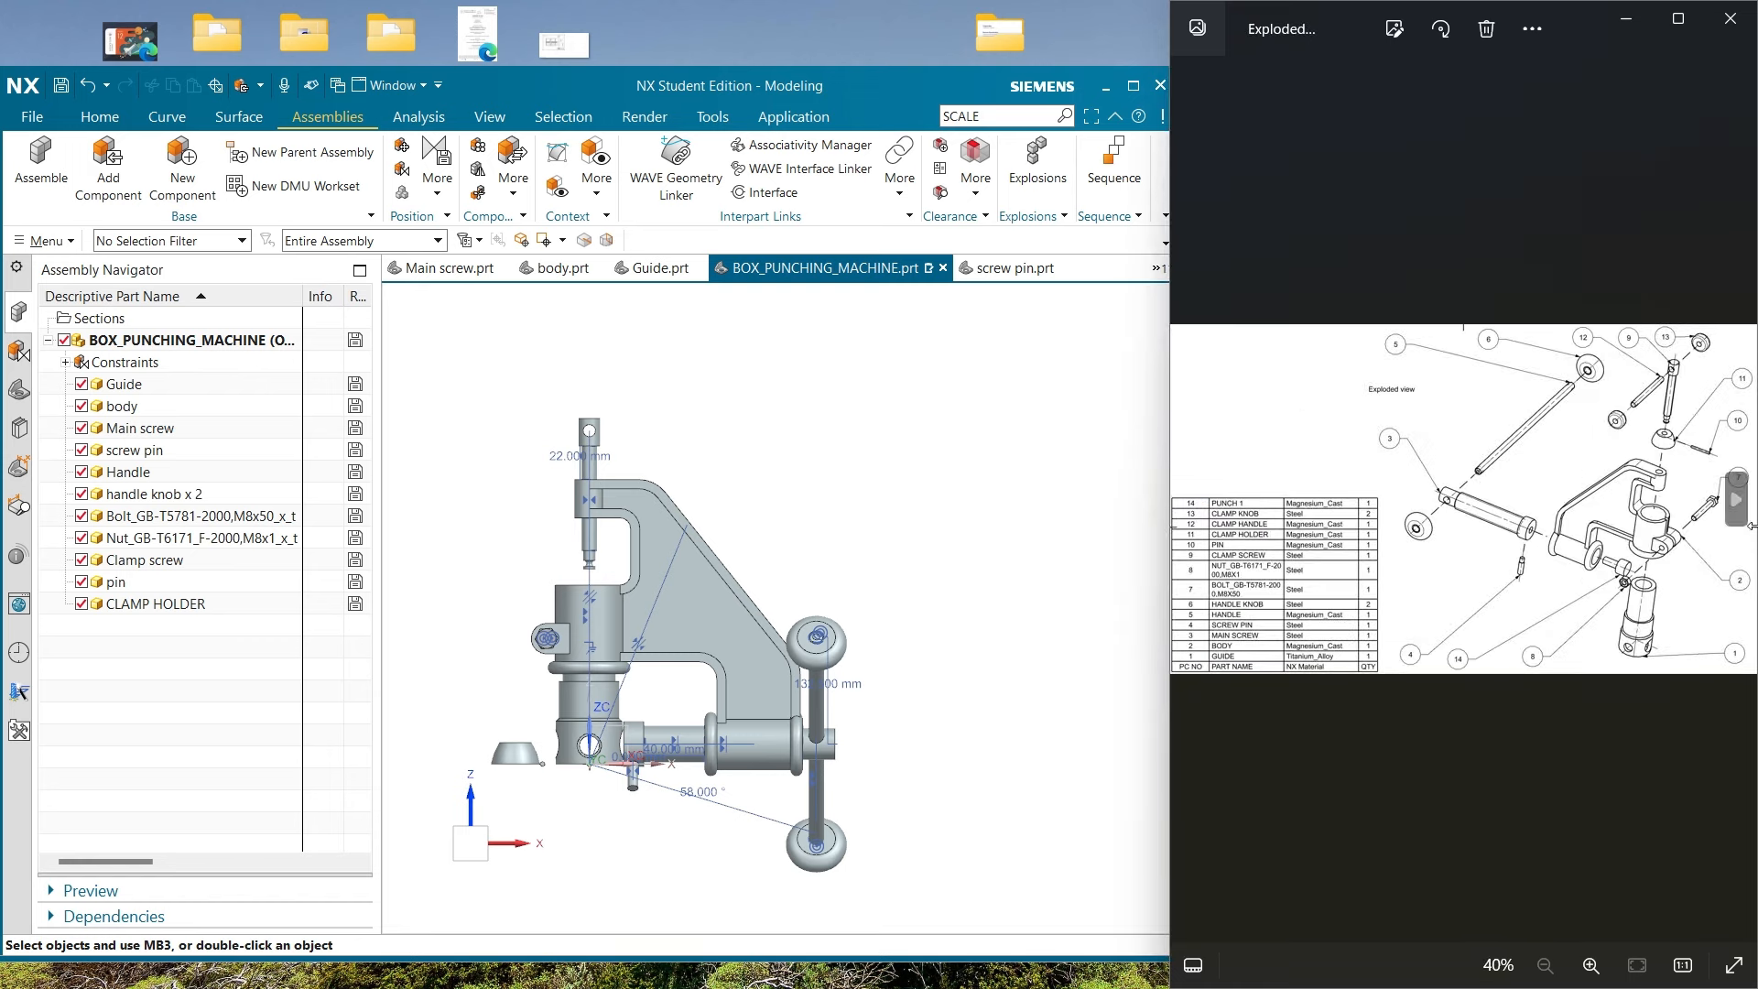
left_click(1739, 507)
left_click(1753, 517)
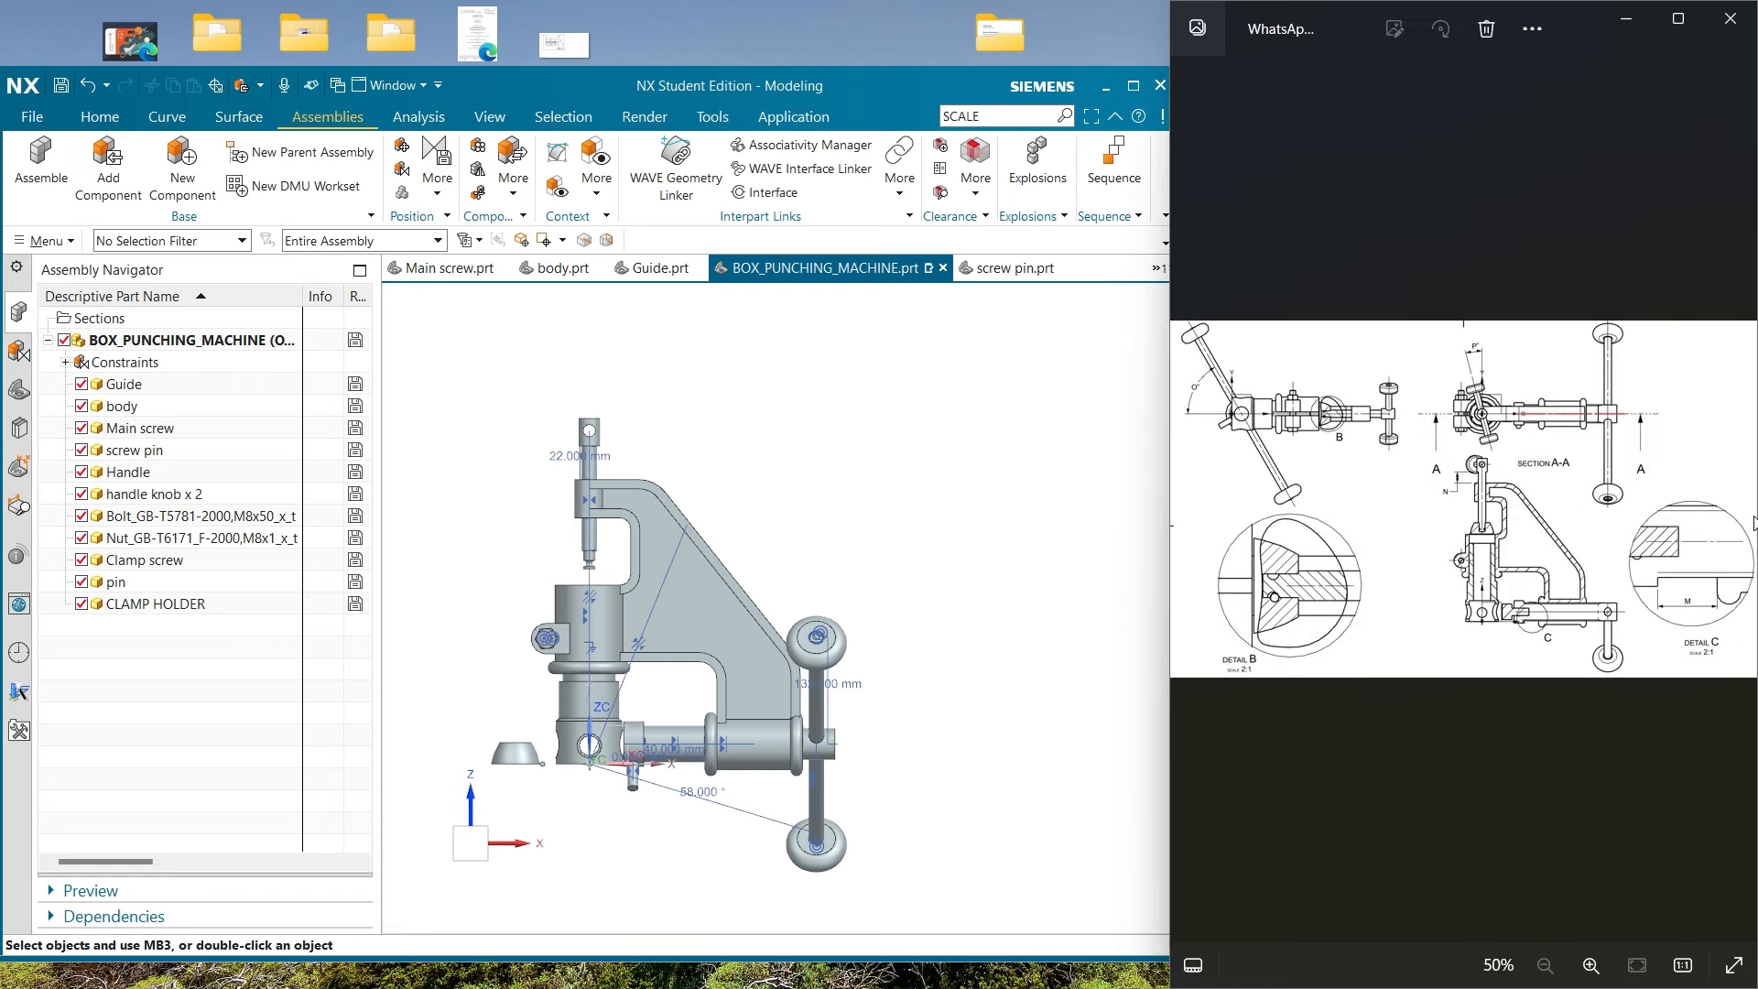
scroll(1191, 594, "up", 1)
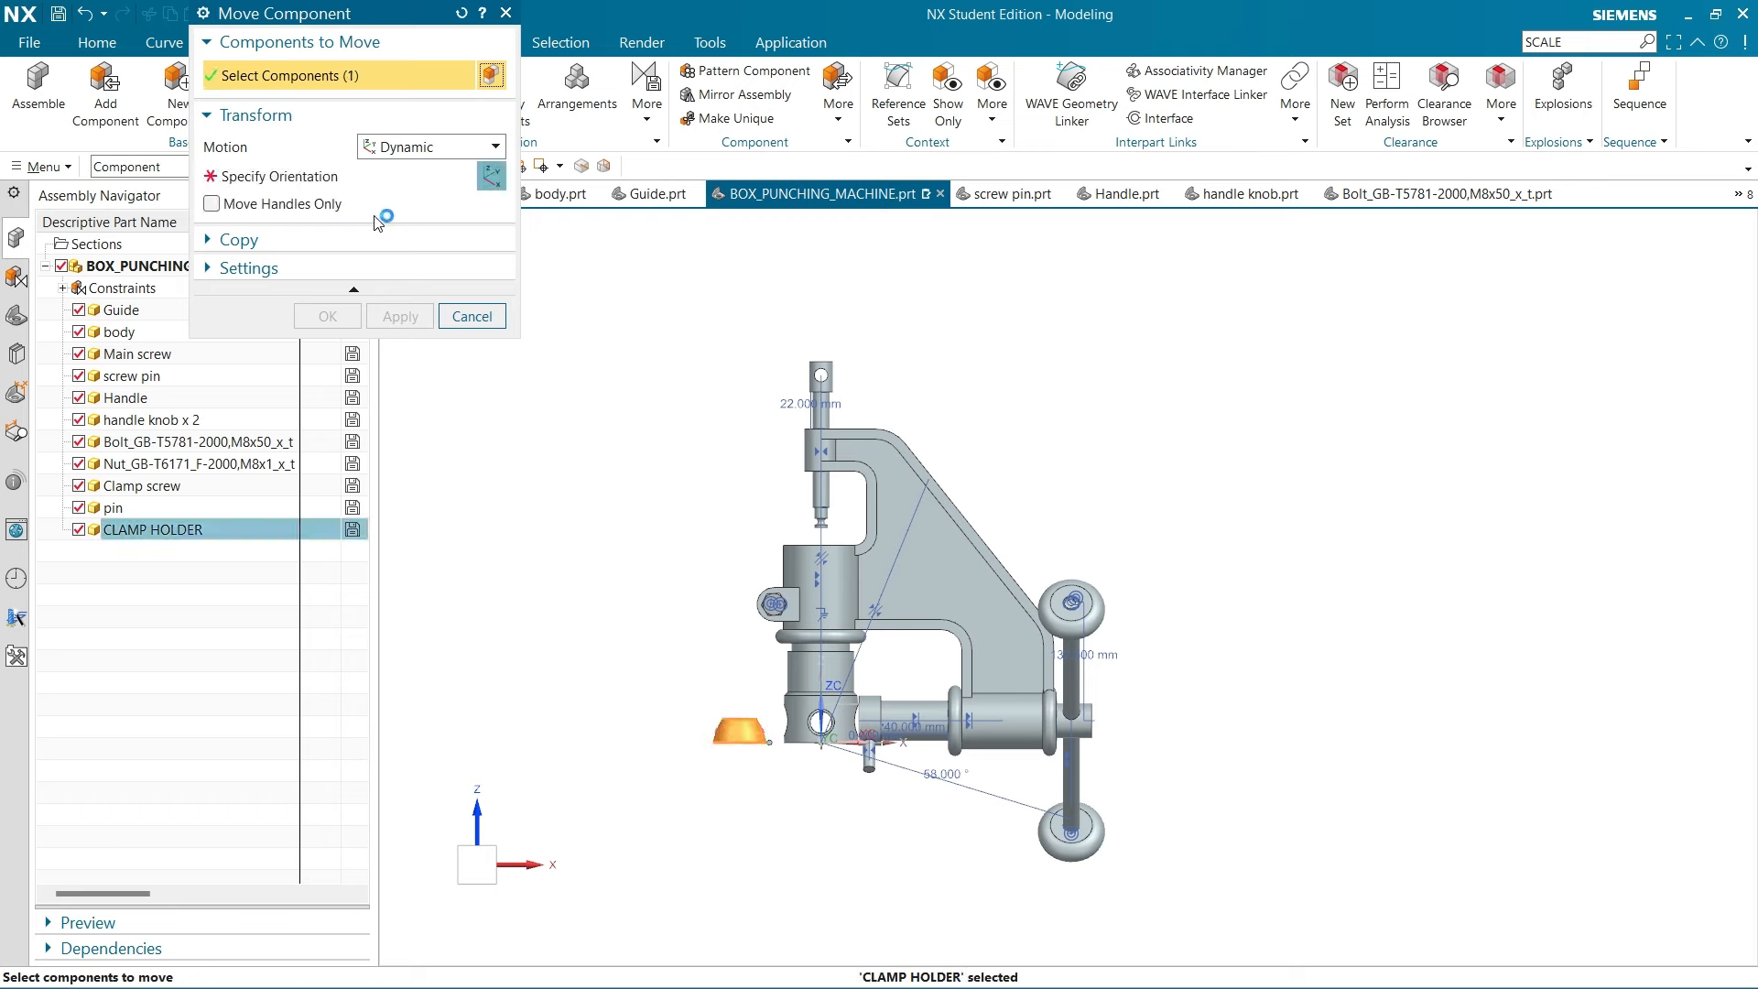
left_click(375, 182)
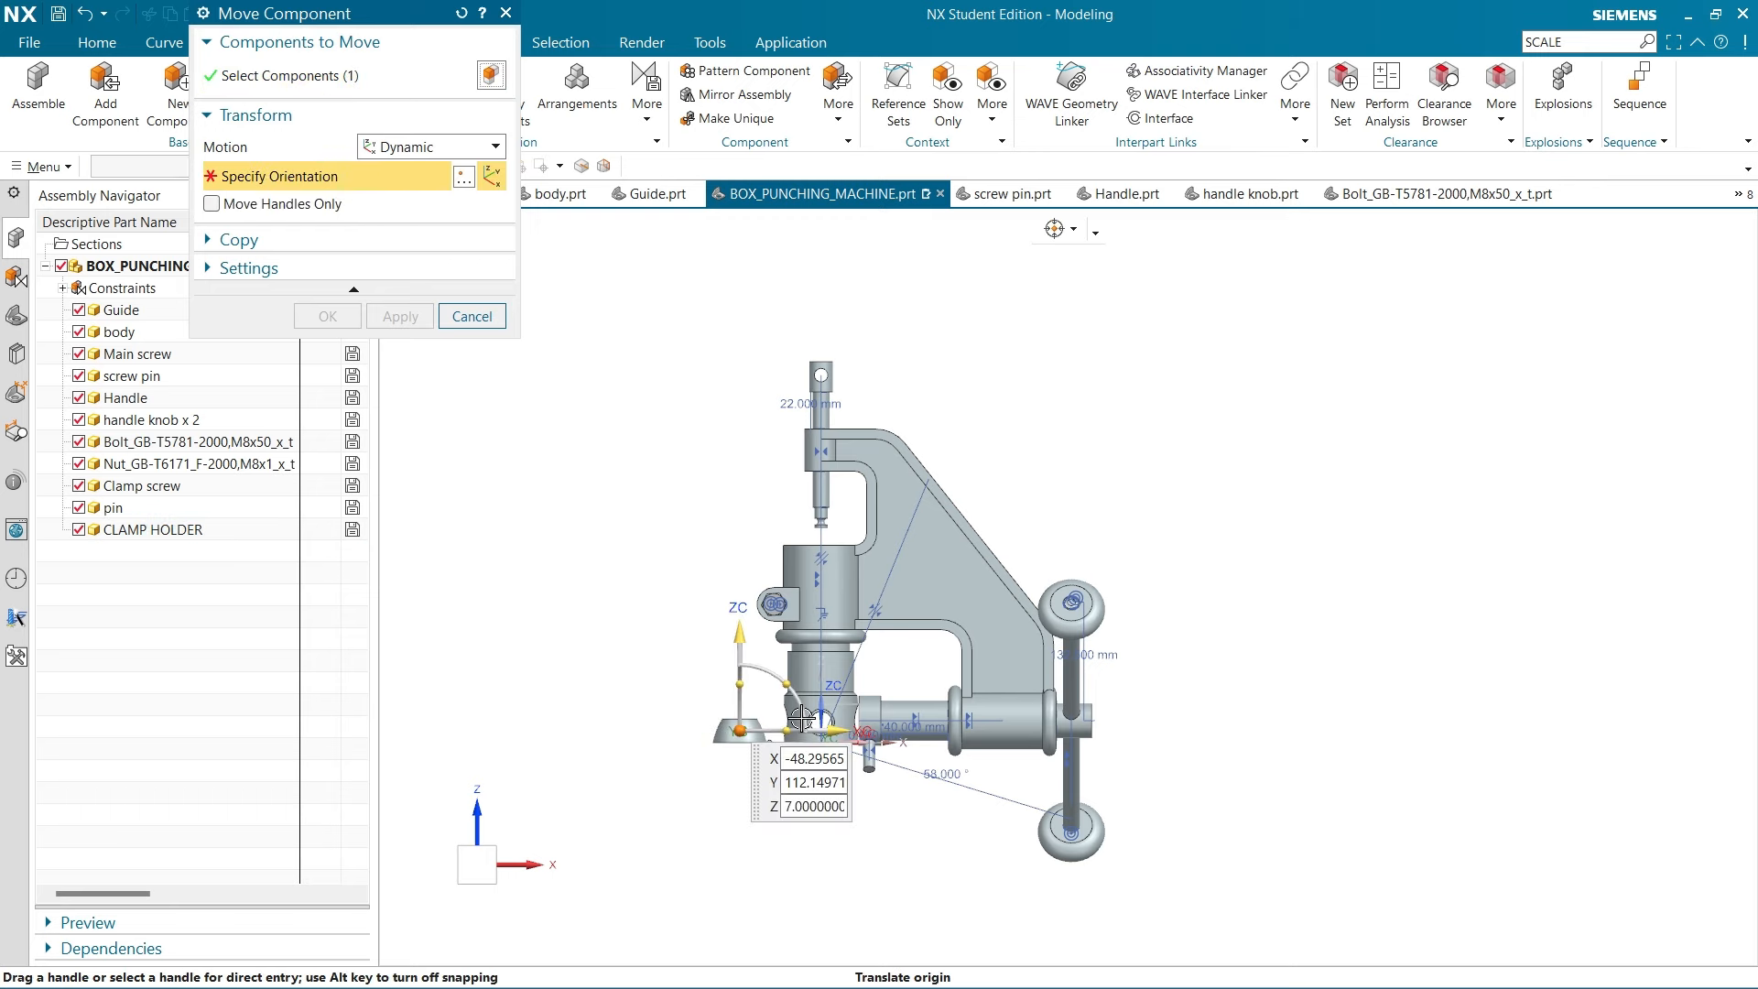
left_click_drag(785, 683, 780, 776)
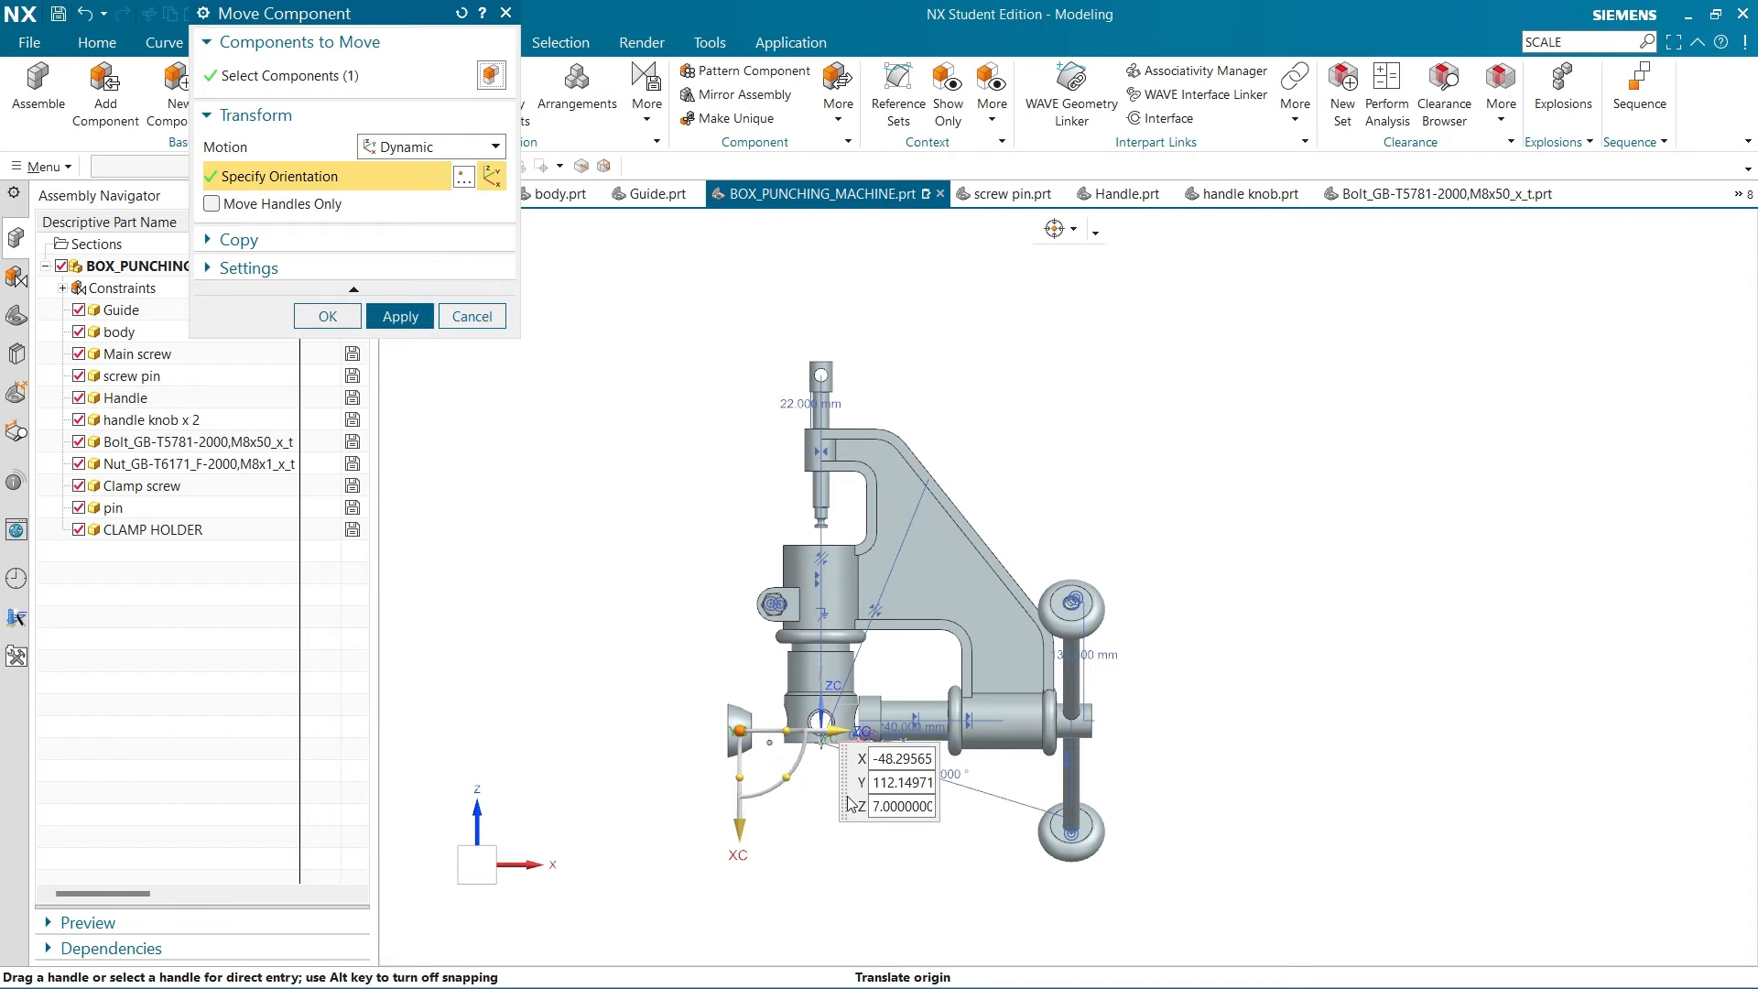
middle_click(842, 795)
scroll(759, 733, "up", 3)
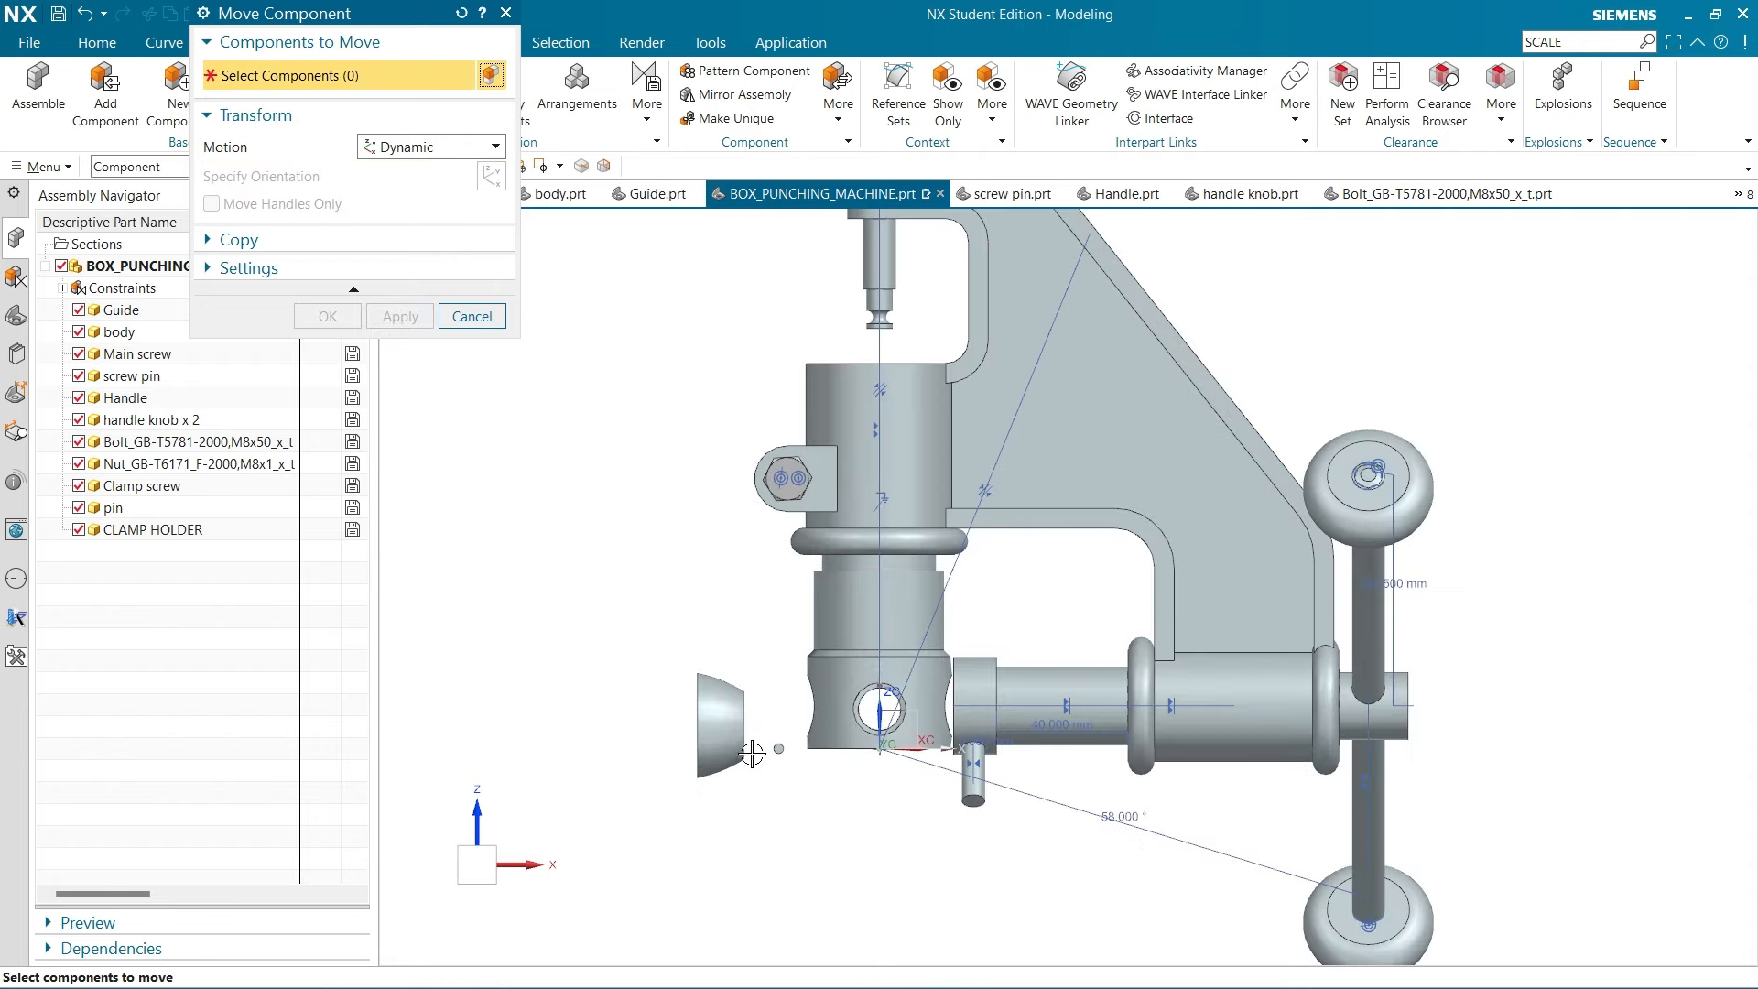
middle_click_drag(769, 795, 726, 812)
scroll(784, 803, "down", 3)
middle_click_drag(1341, 633, 1231, 657)
left_click(471, 316)
Constrain the centerline of the CLAMP HOLDER's small pin hole parallel to the assembly's Y axis
left_click(498, 93)
scroll(1103, 589, "up", 3)
scroll(1102, 589, "up", 3)
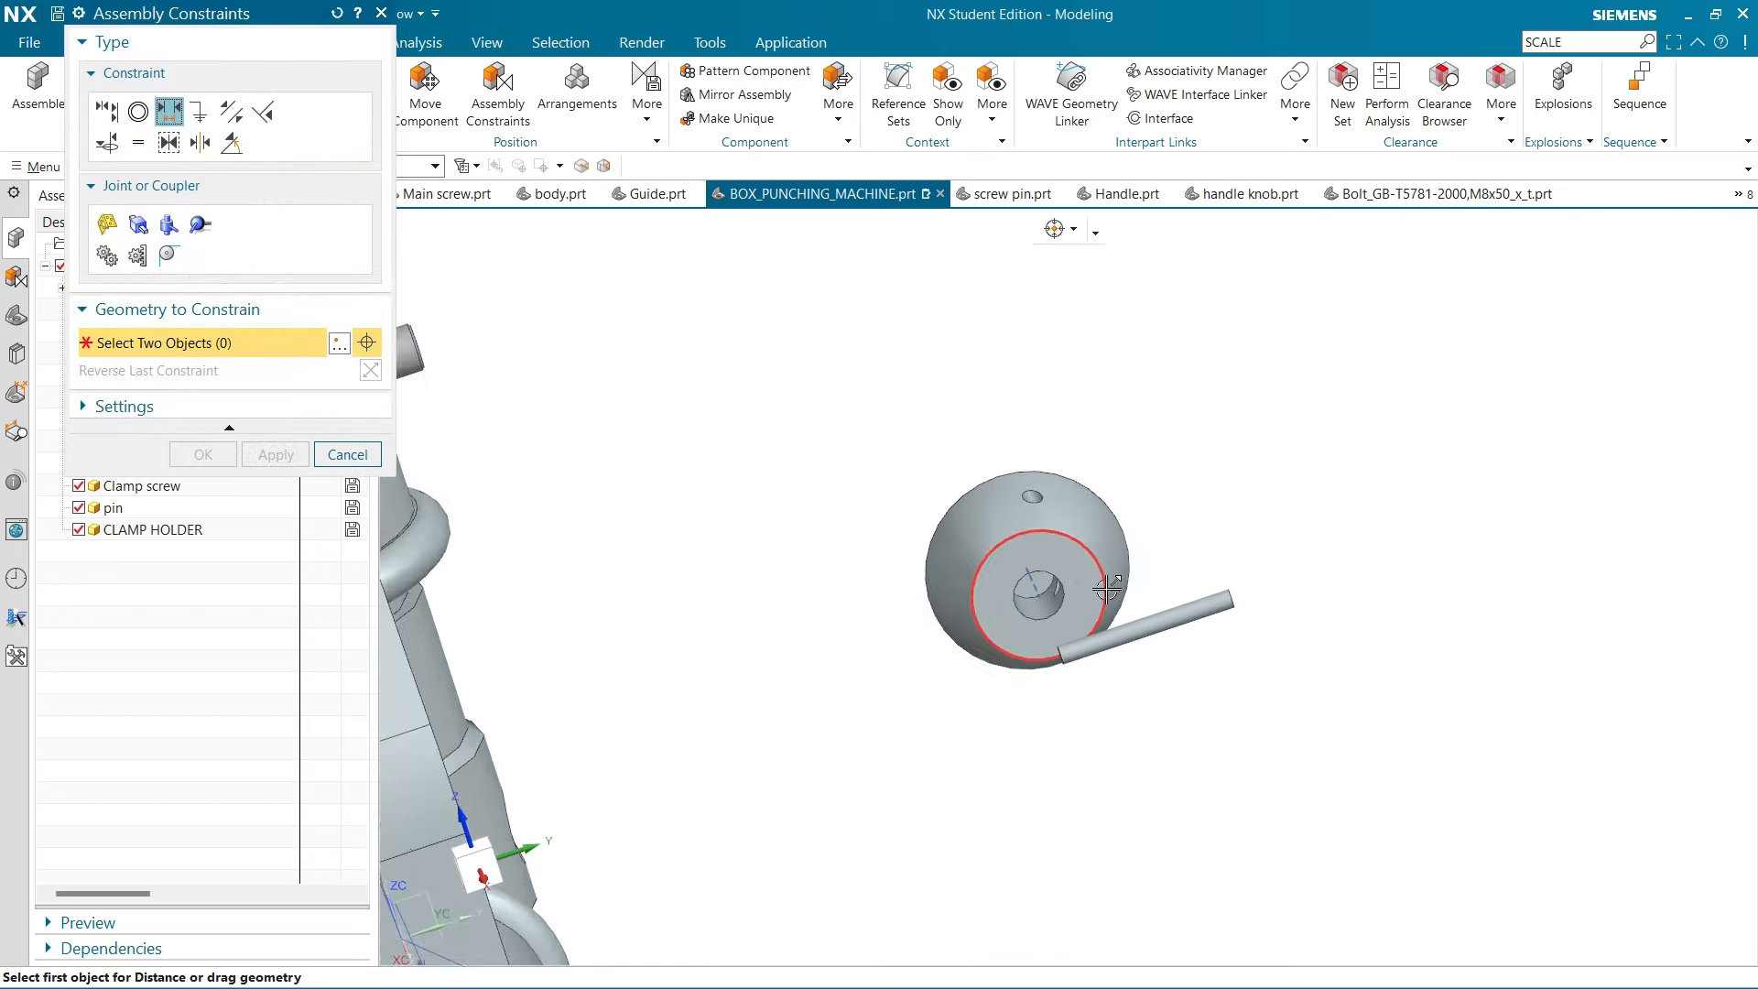
left_click(231, 112)
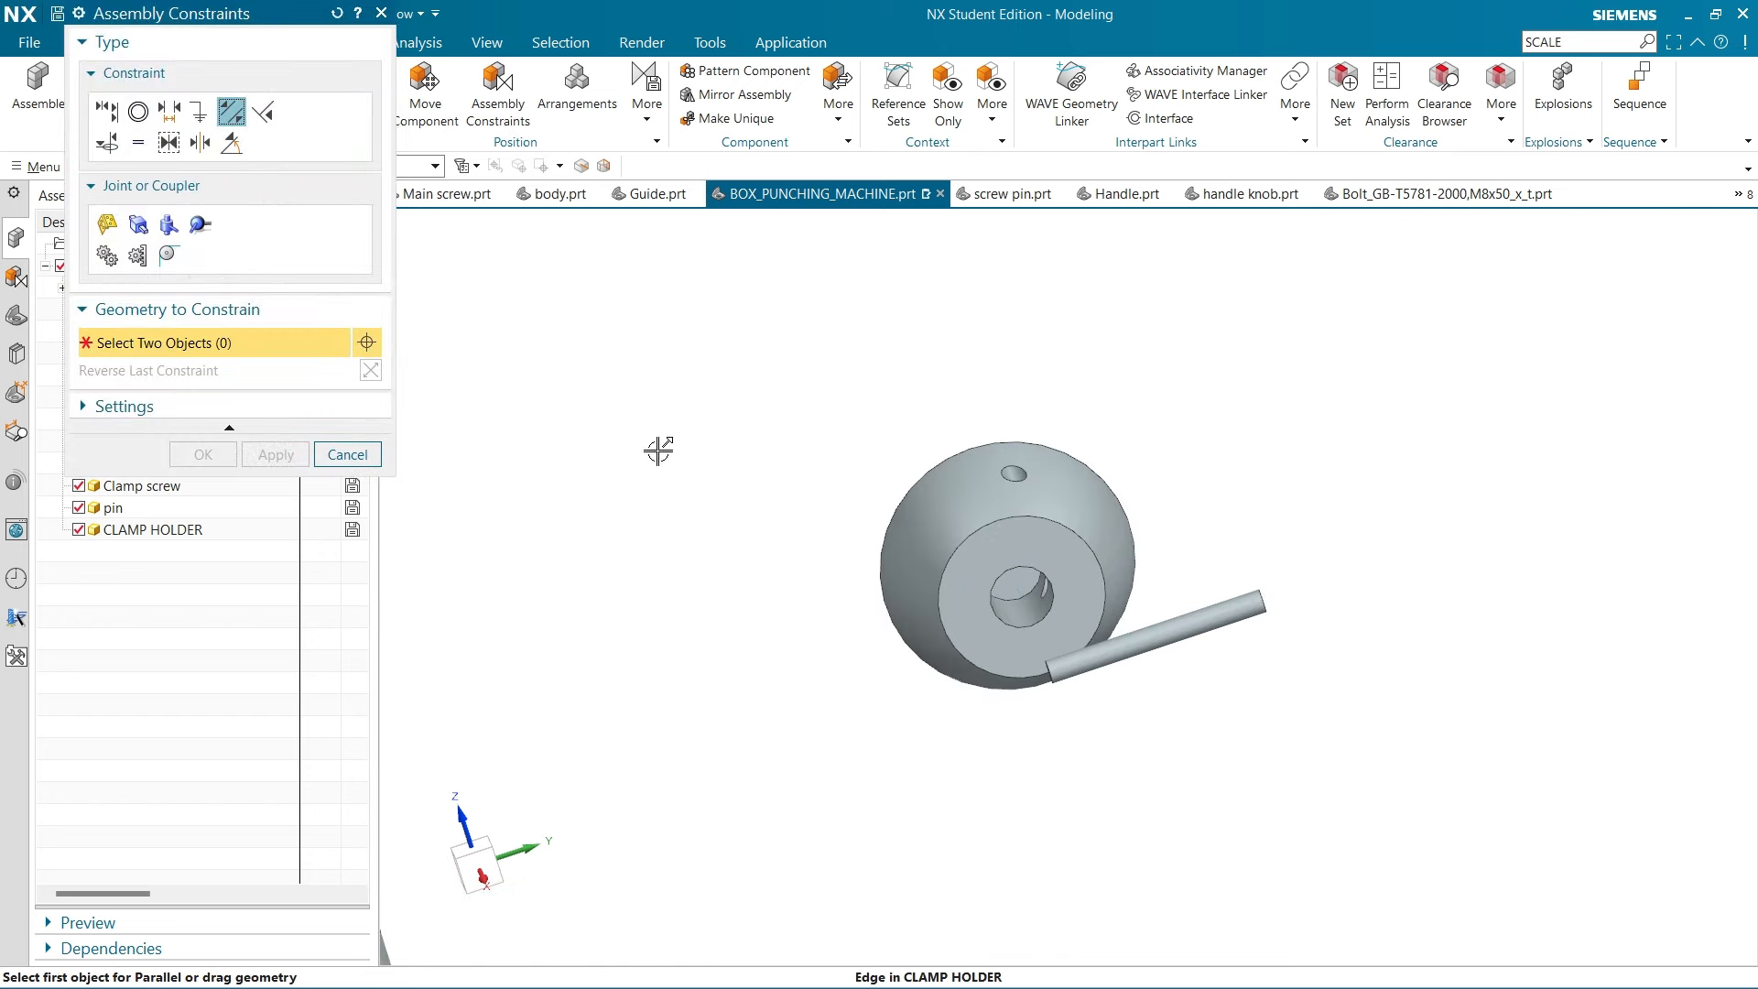
scroll(1069, 611, "up", 2)
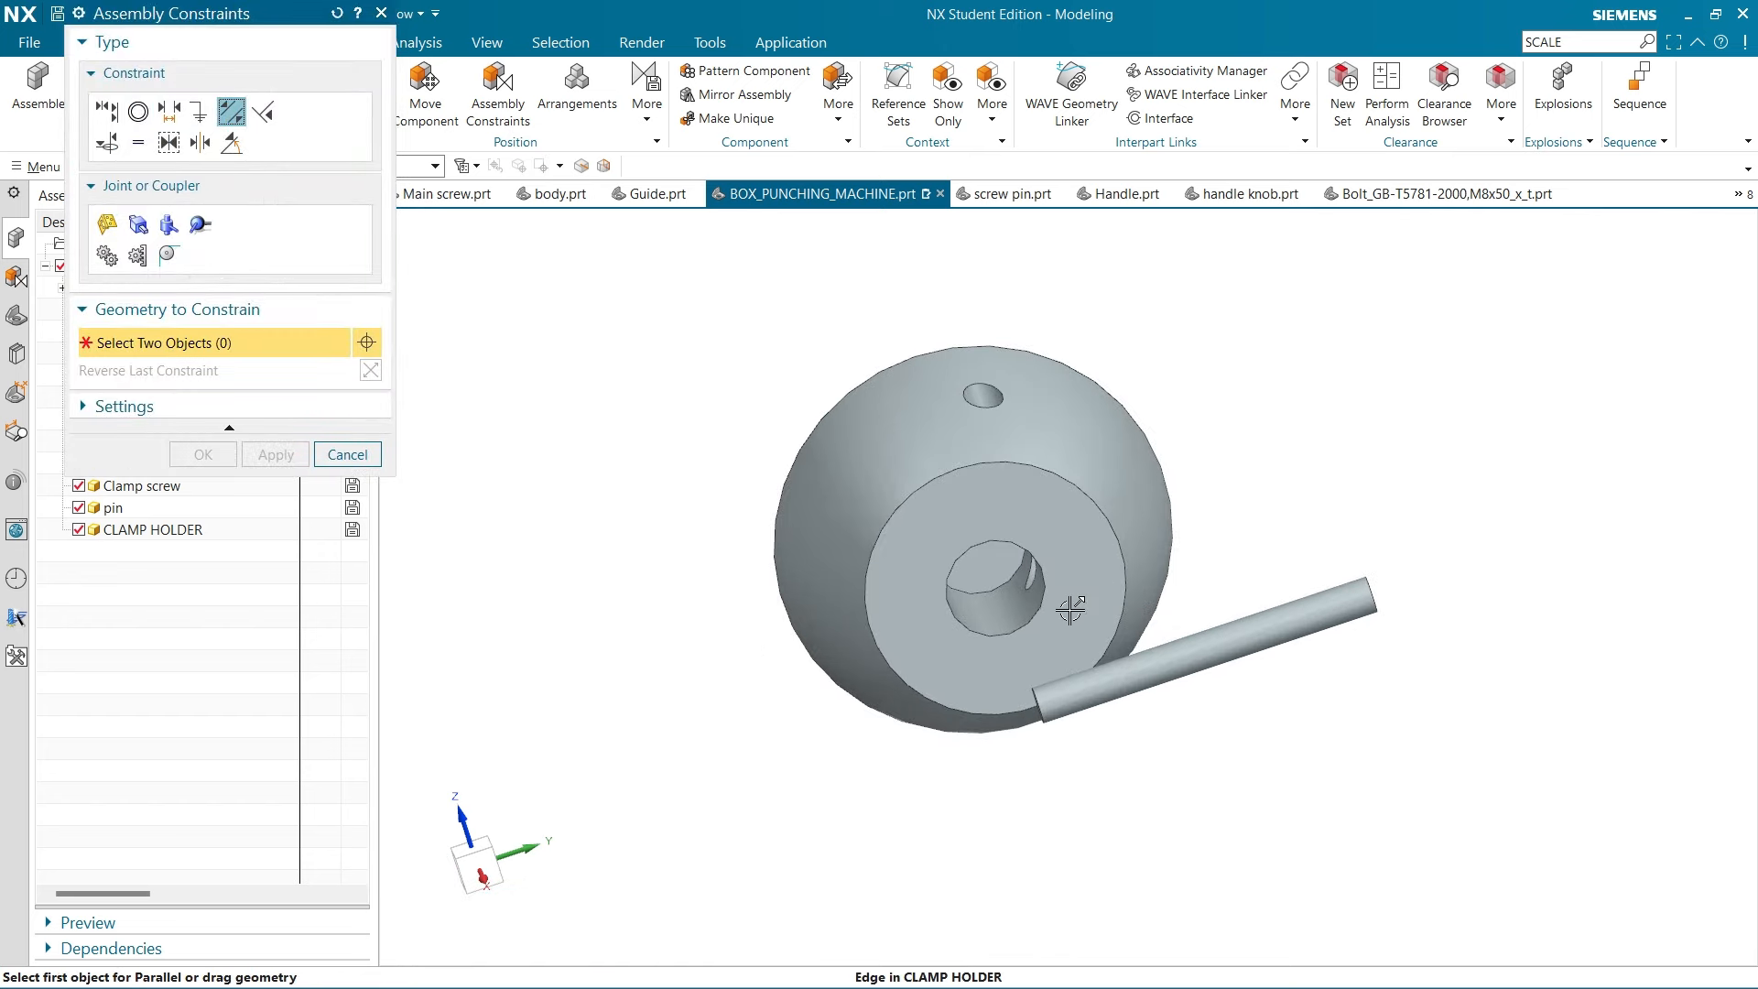
left_click(972, 364)
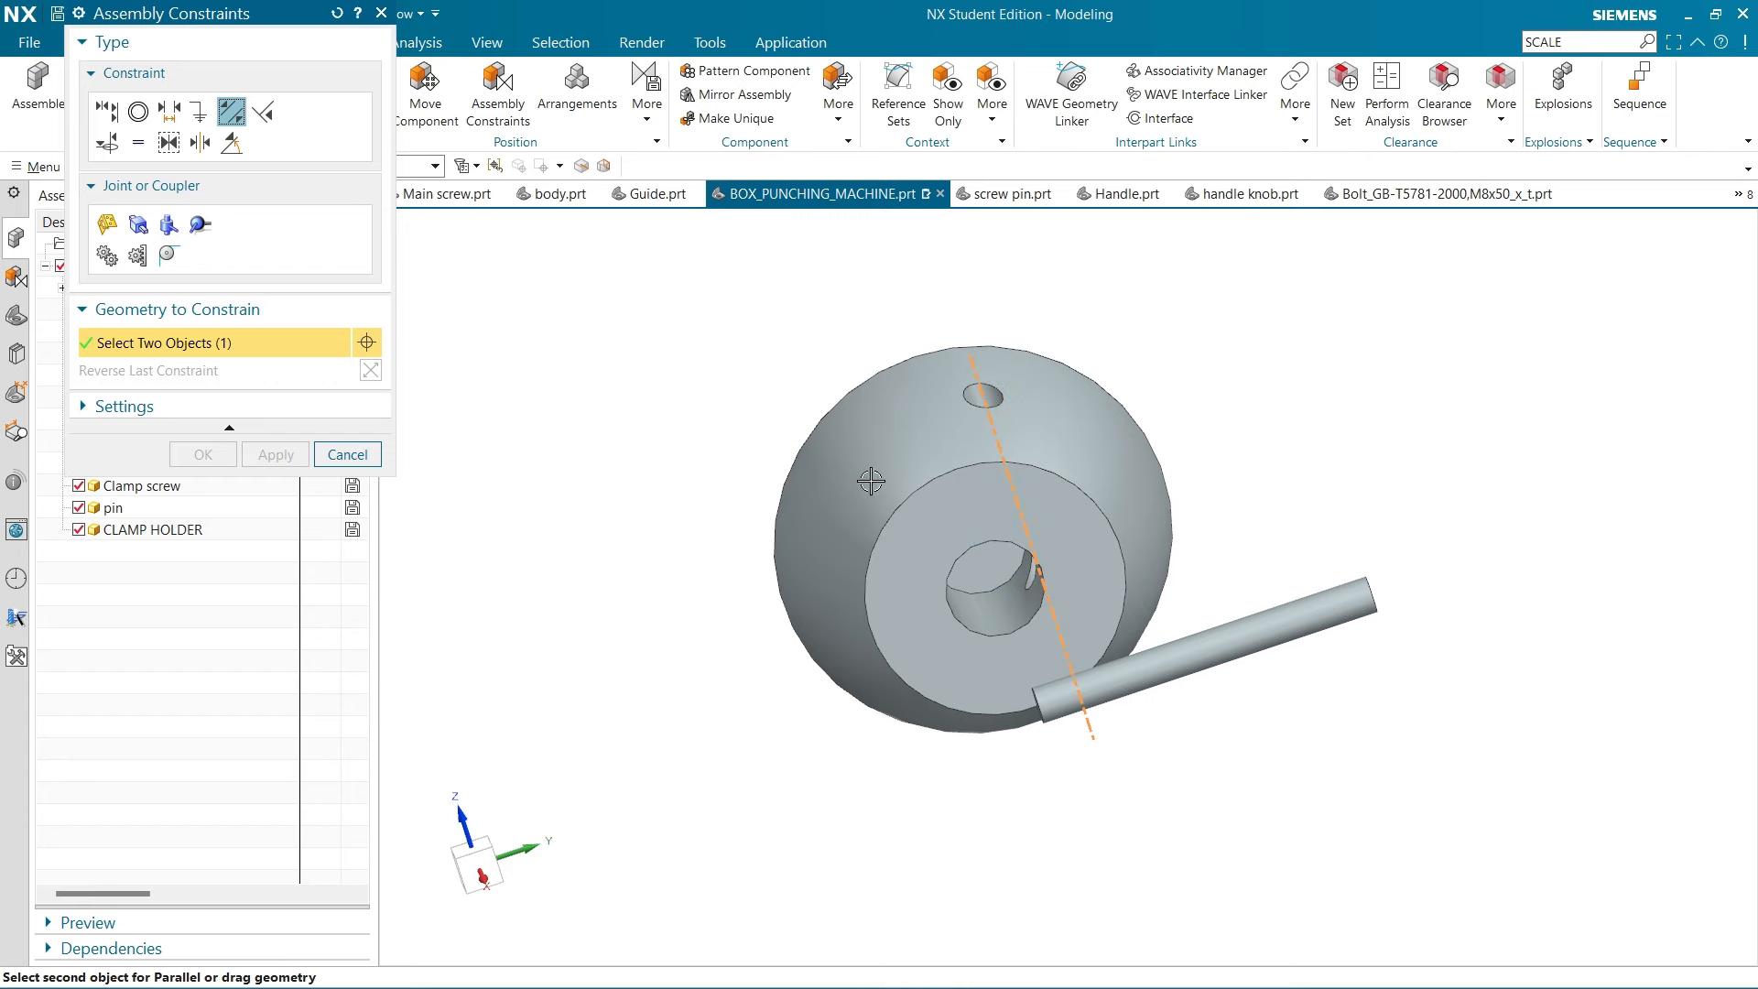
middle_click_drag(698, 784, 628, 812)
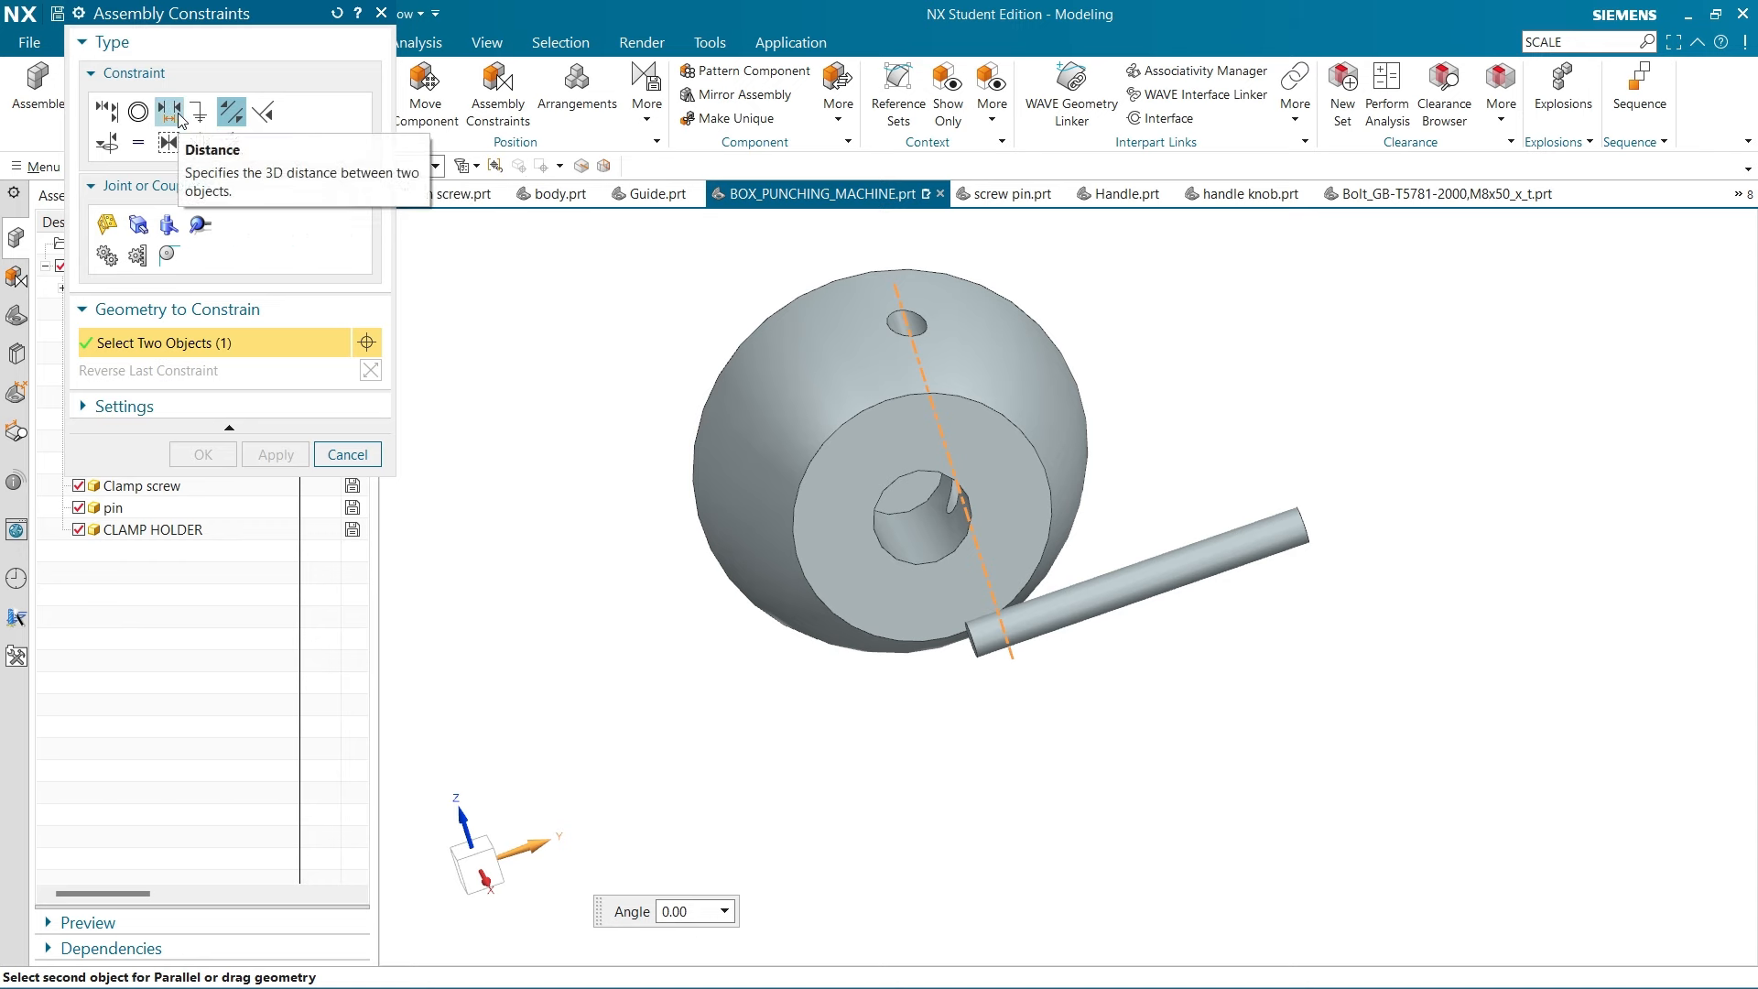
left_click(224, 117)
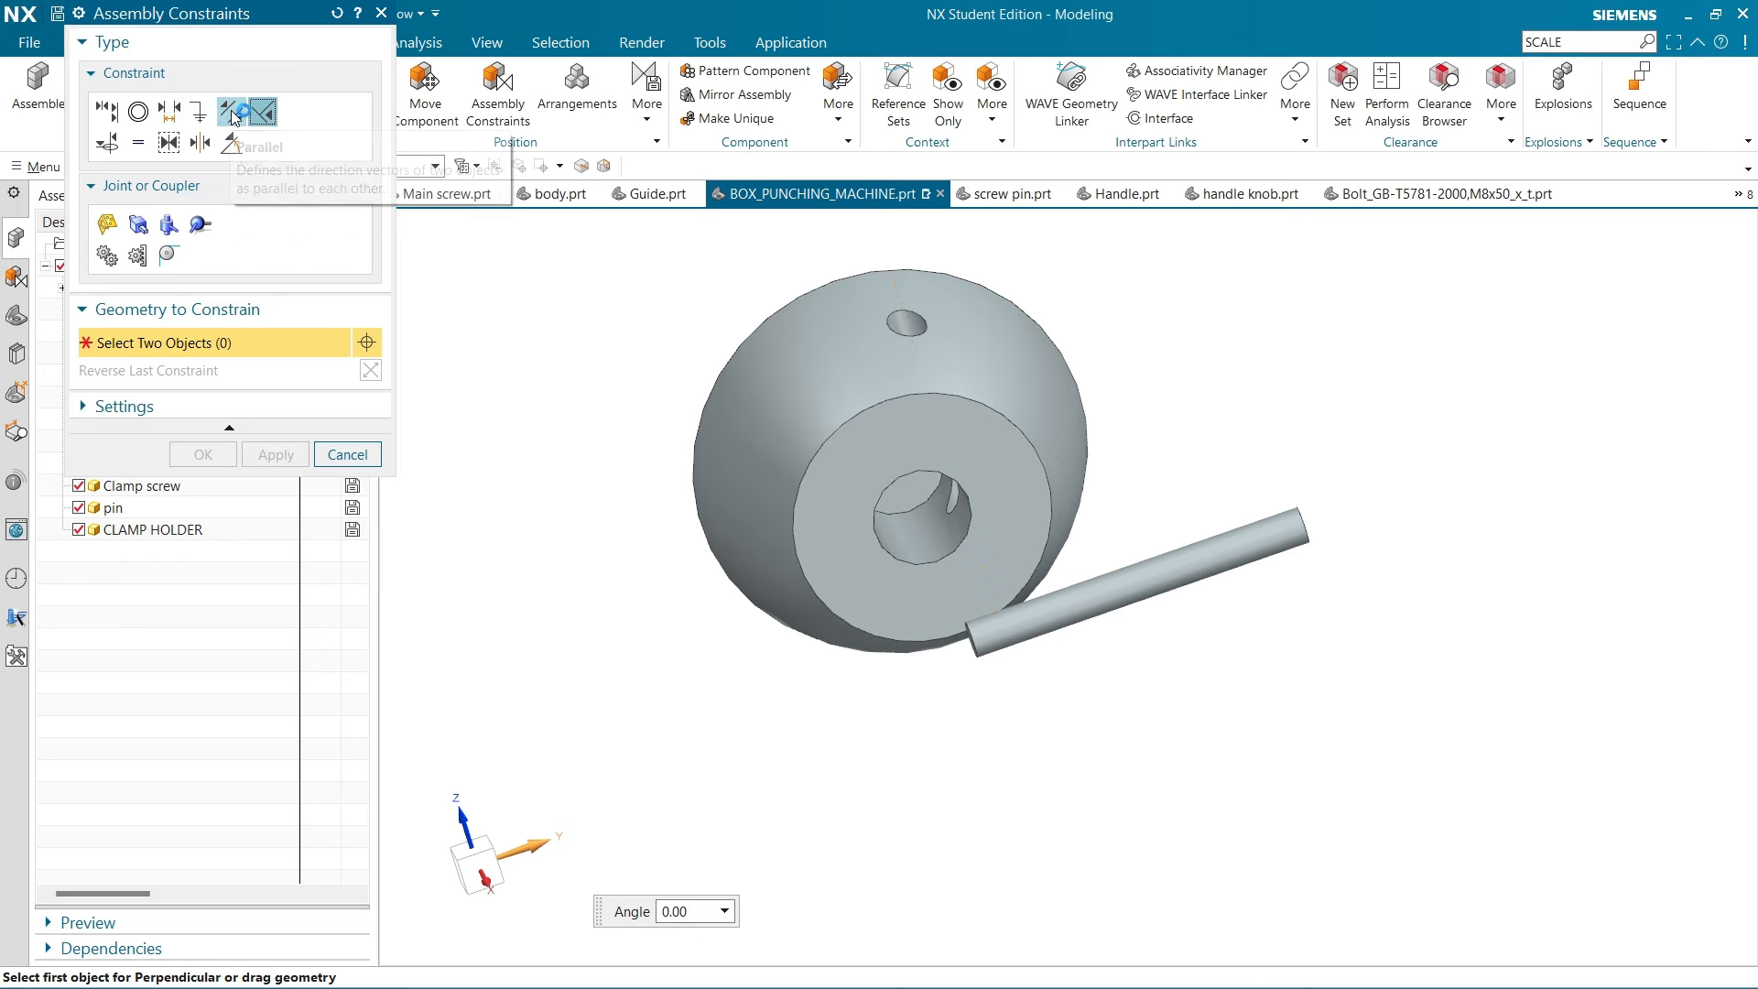
left_click(906, 323)
scroll(777, 563, "down", 7)
left_click(626, 678)
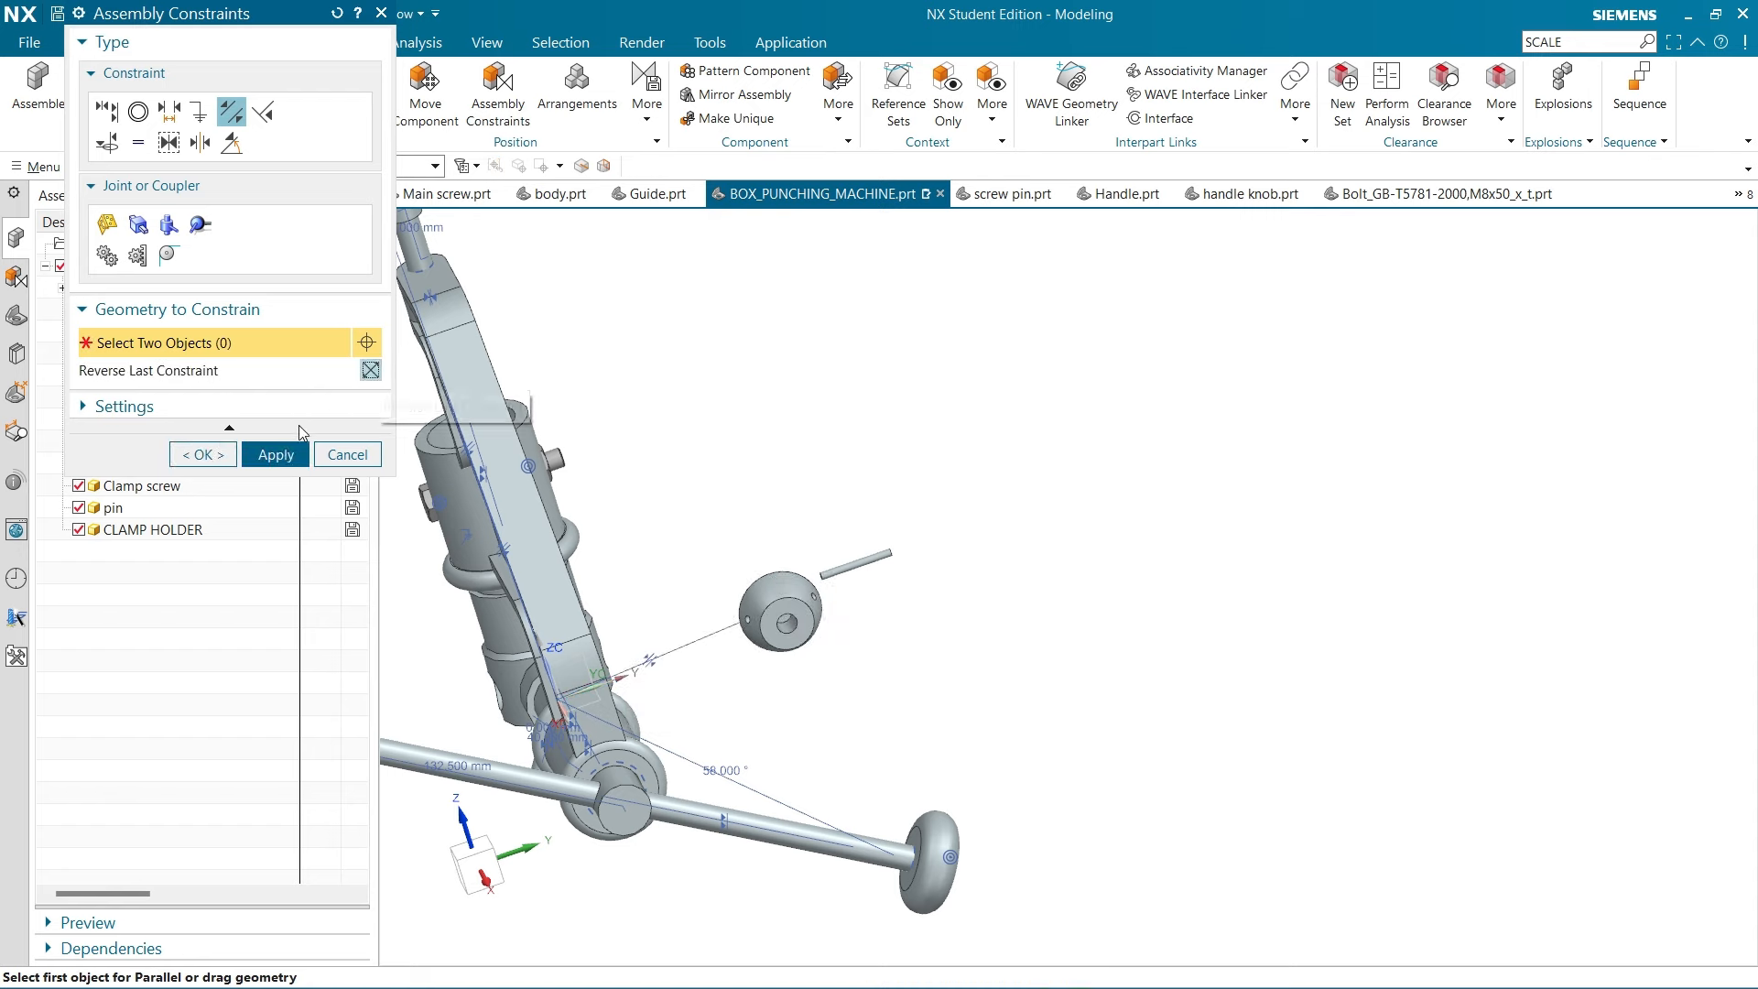
left_click(276, 454)
left_click(430, 117)
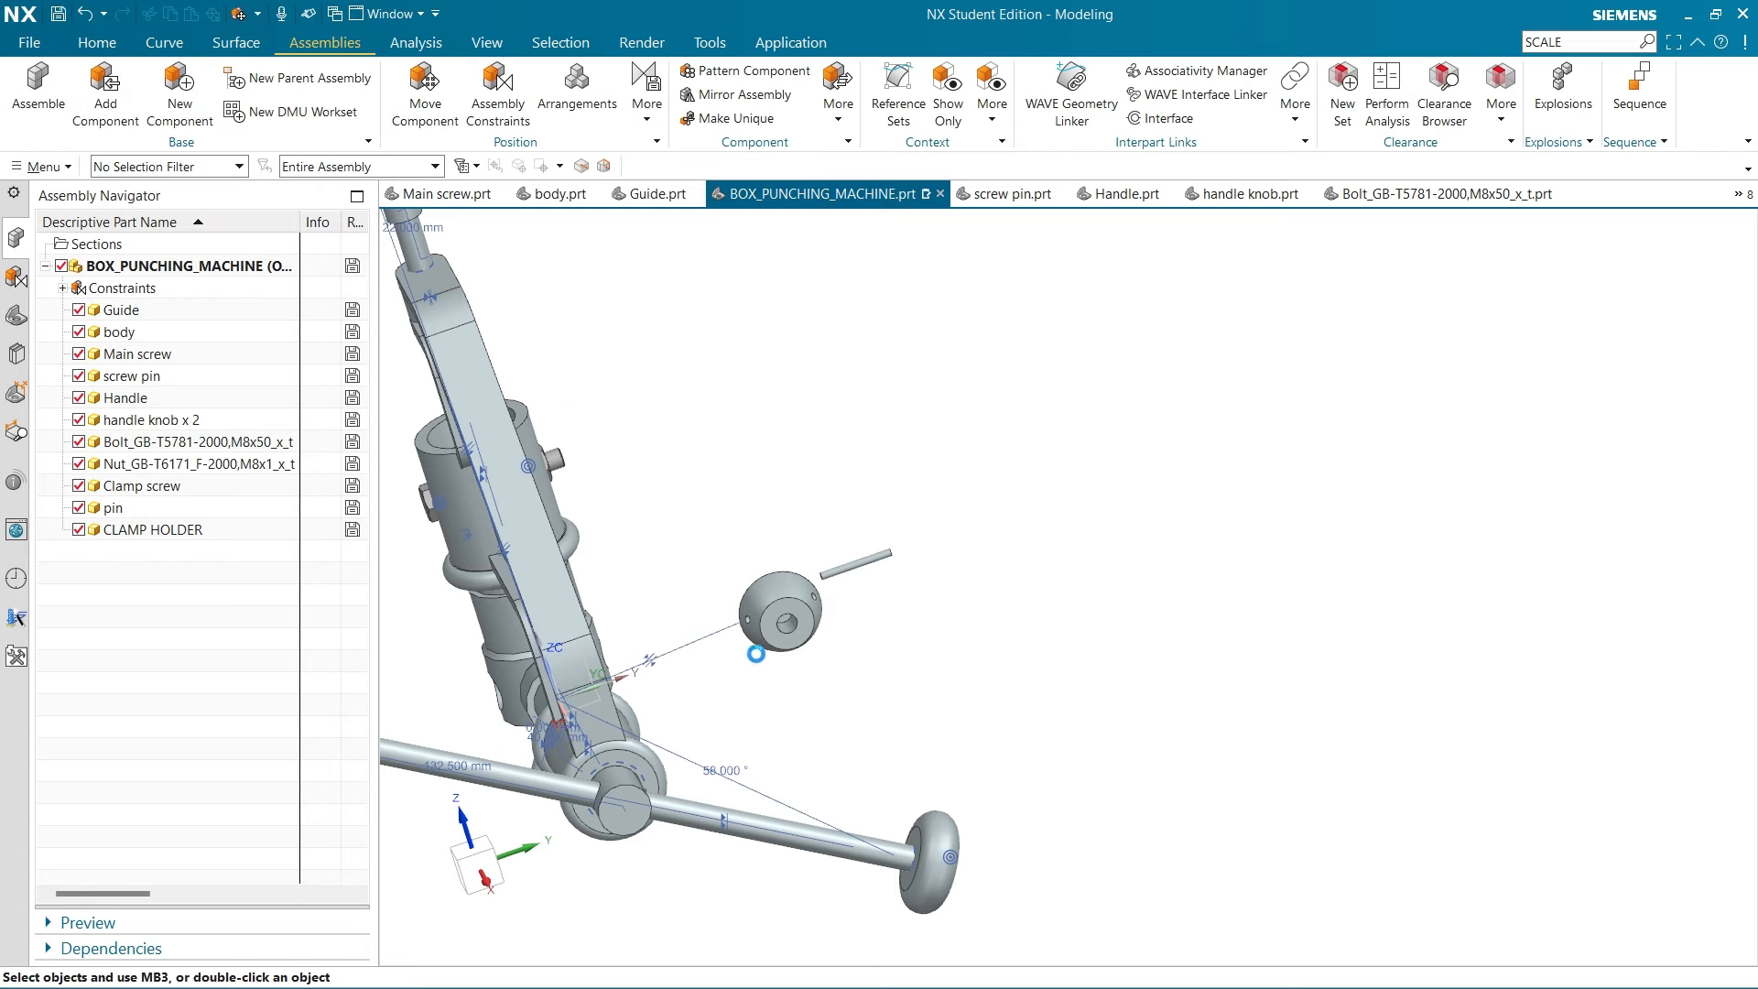
left_click(776, 605)
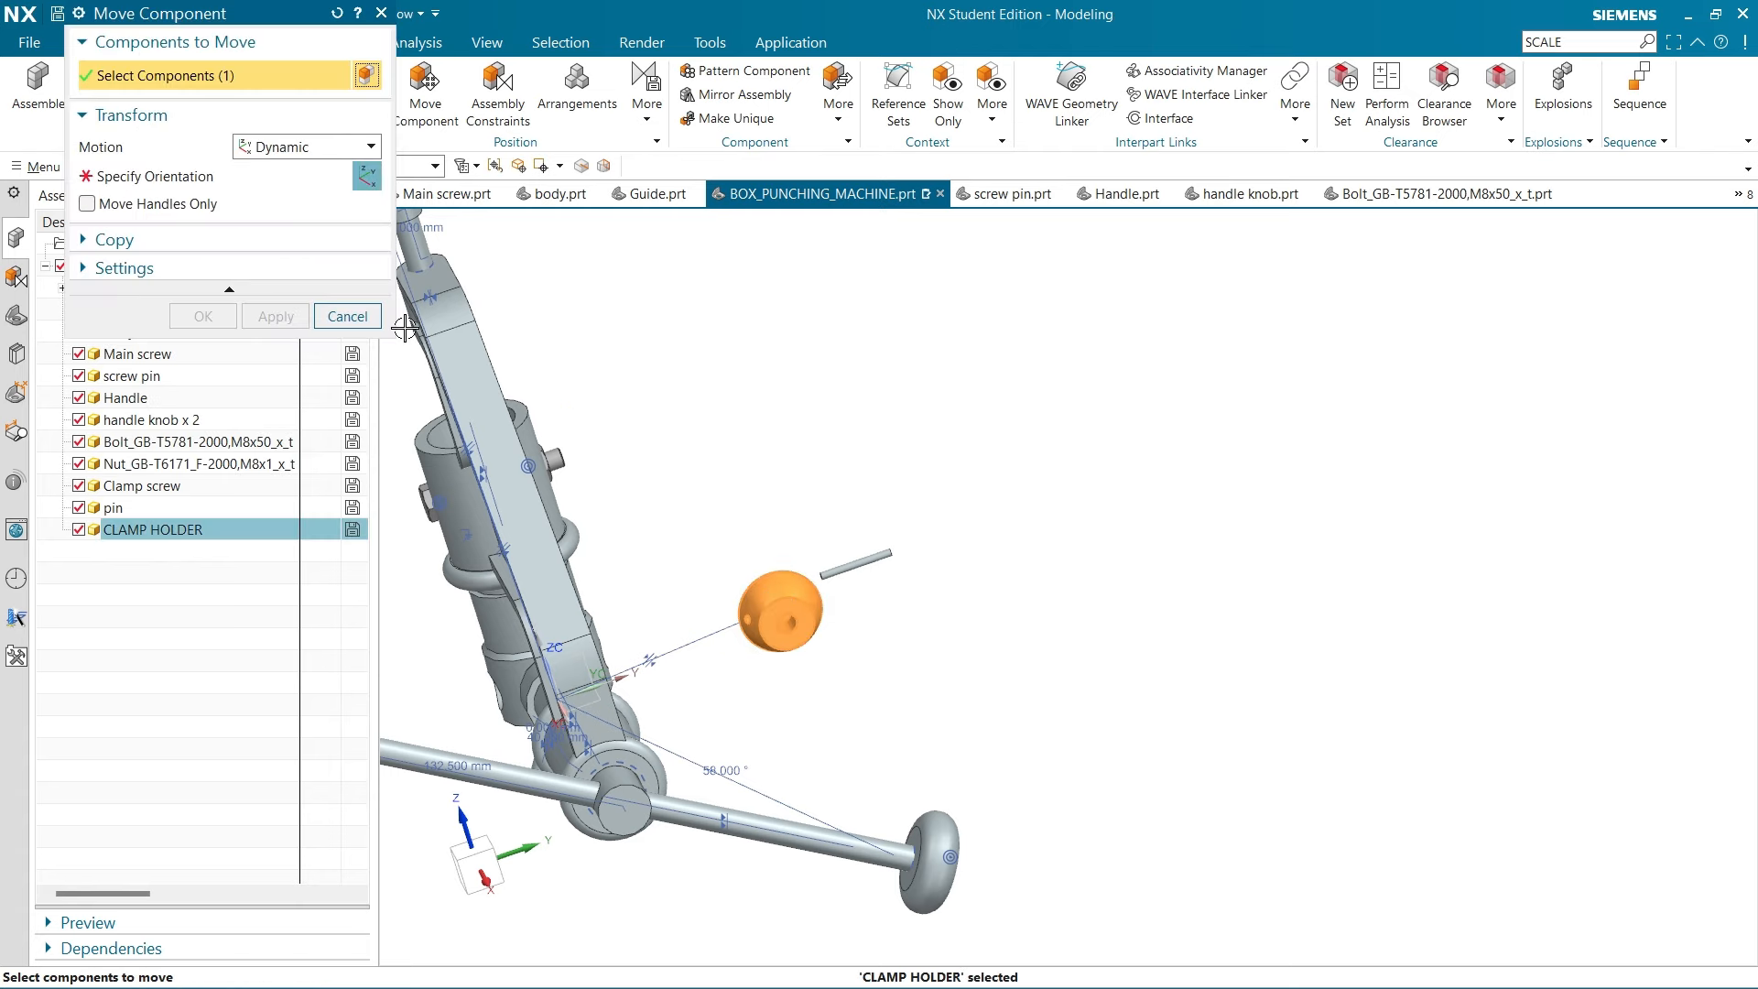
left_click(228, 174)
left_click(825, 556)
middle_click_drag(1086, 913, 1053, 851)
left_click_drag(881, 709, 812, 710)
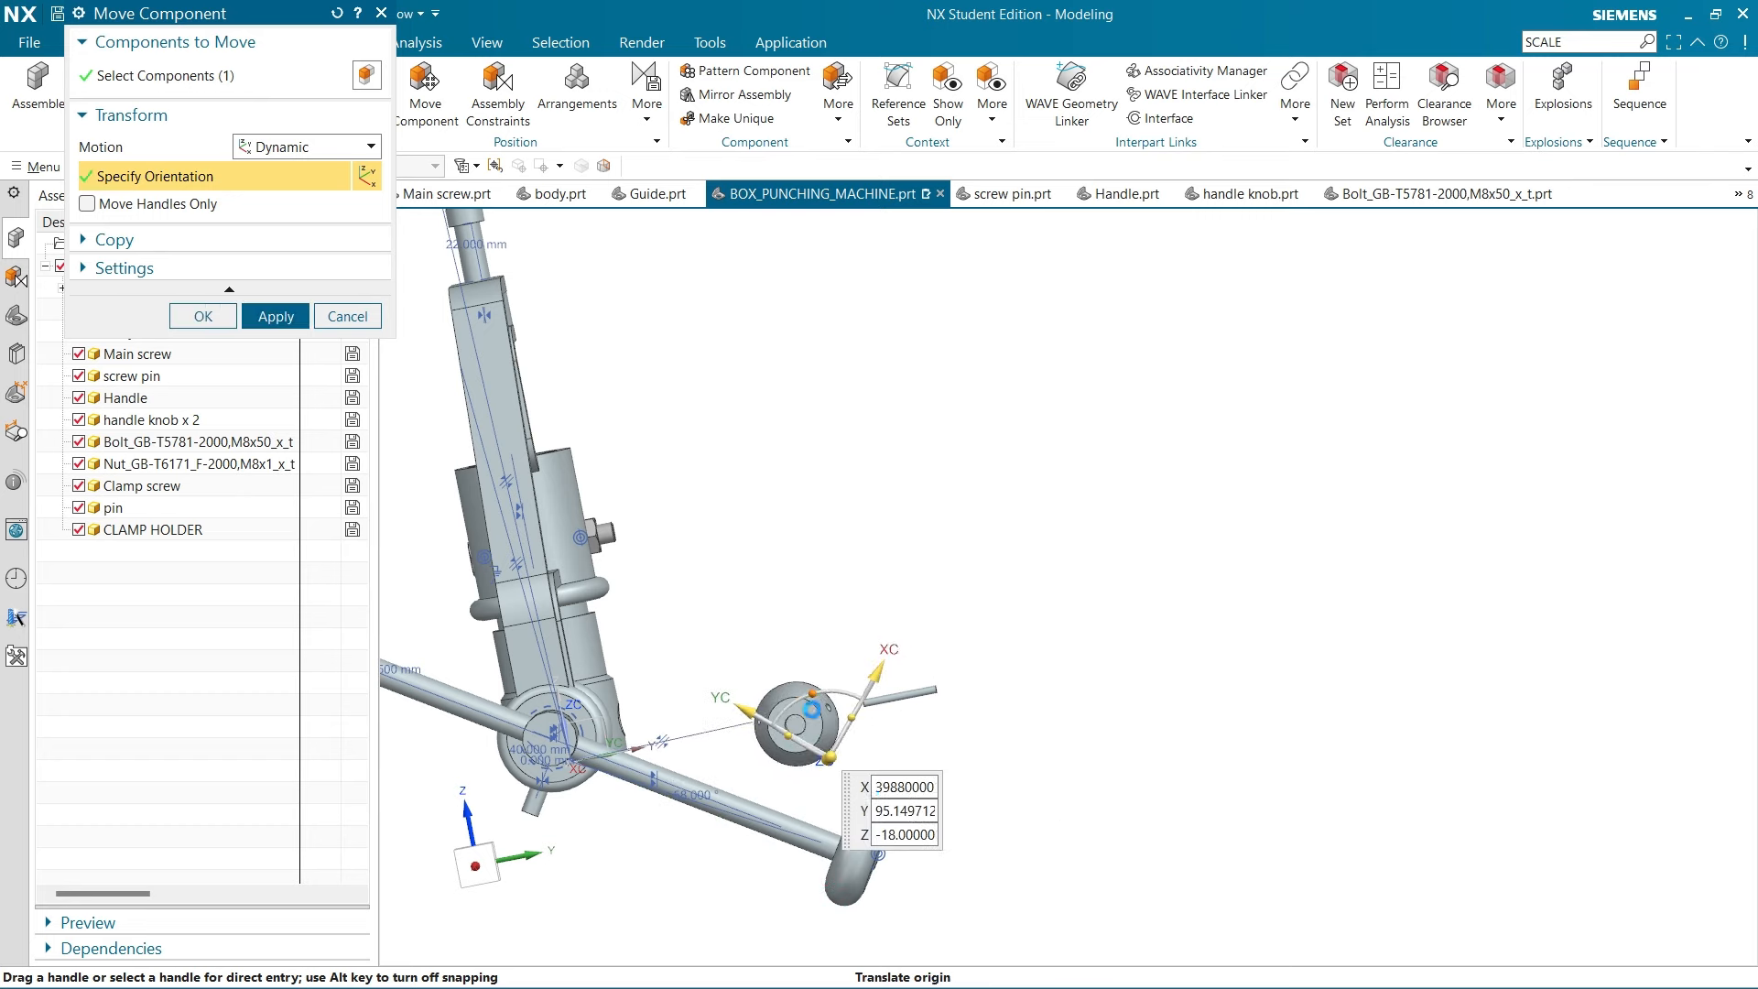
left_click(347, 315)
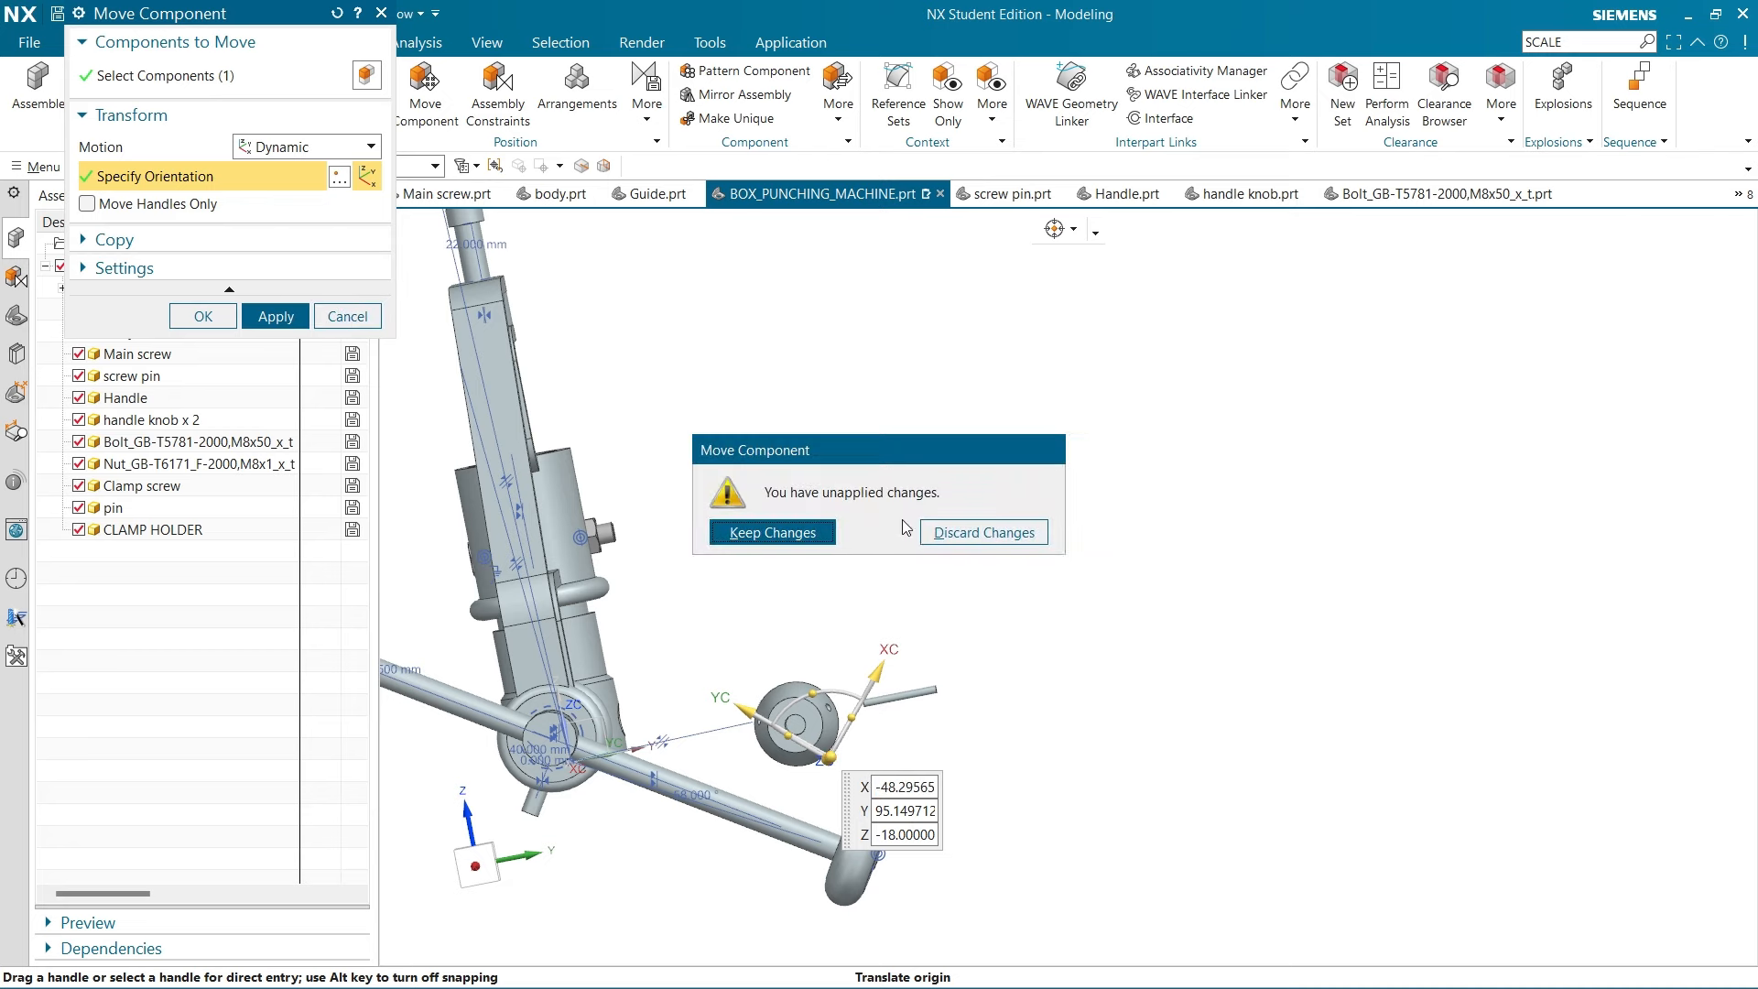
left_click(971, 532)
Delete the parallel constraint between the CLAMP HOLDER and the assembly's Y axis
right_click(706, 761)
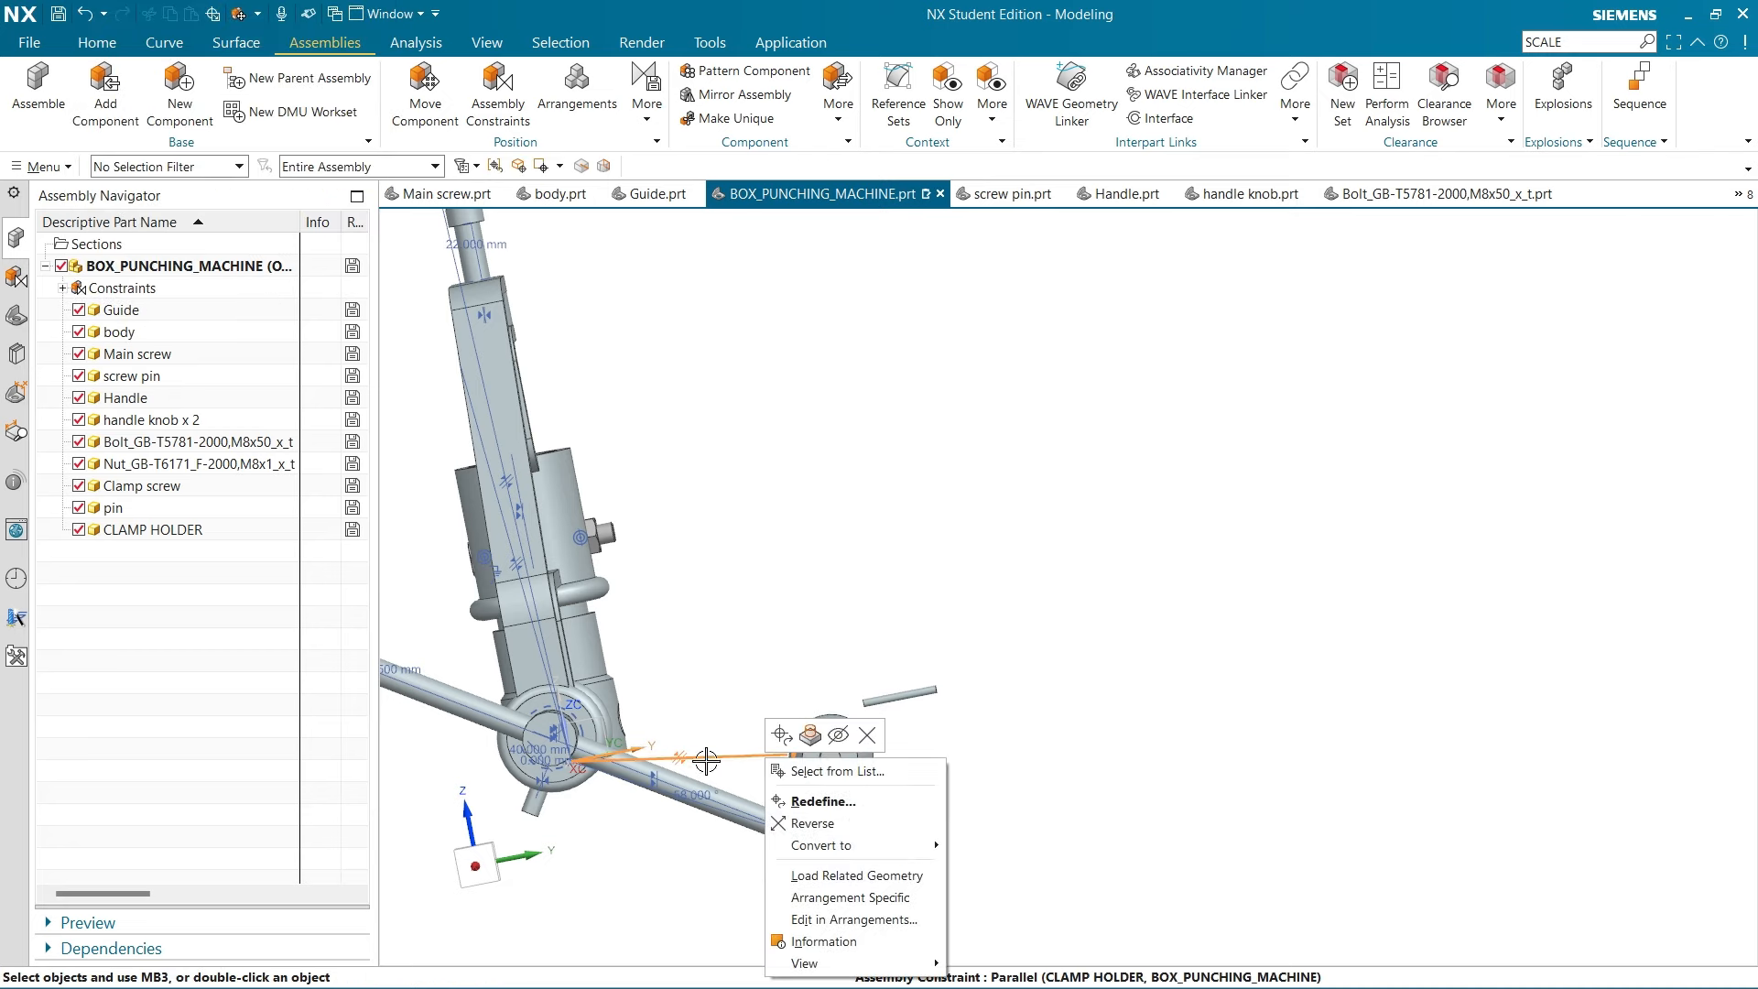
left_click(490, 858)
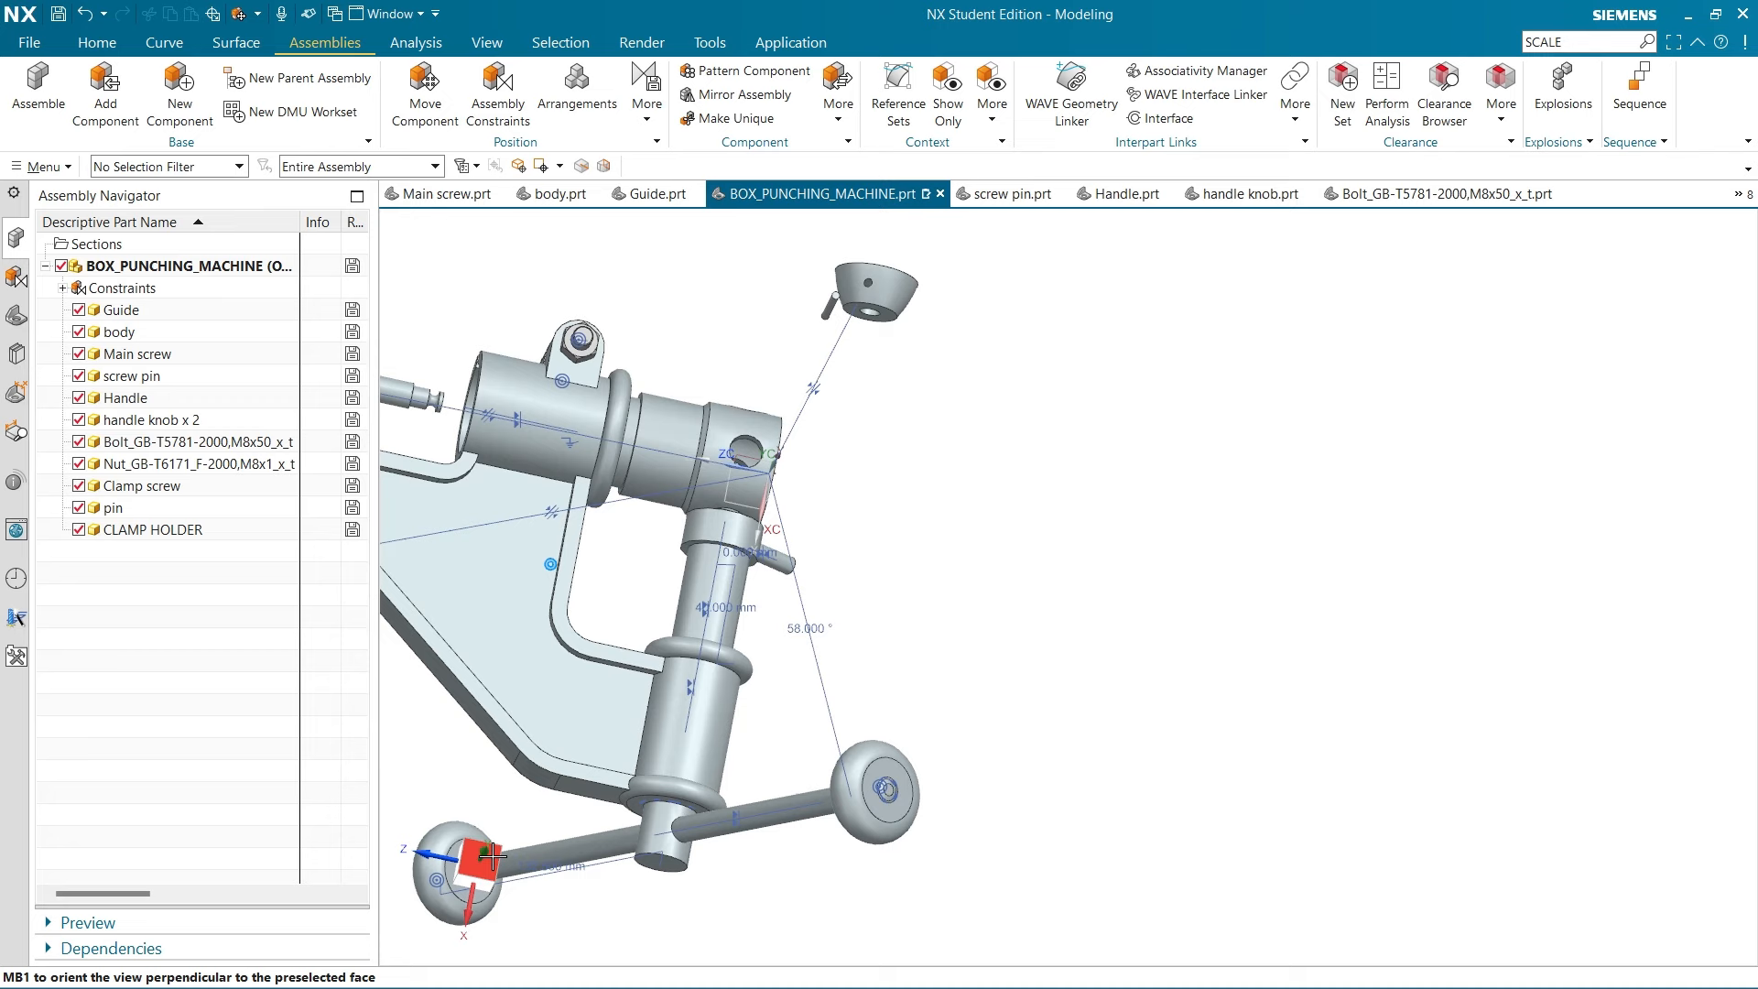
middle_click_drag(713, 673, 811, 540)
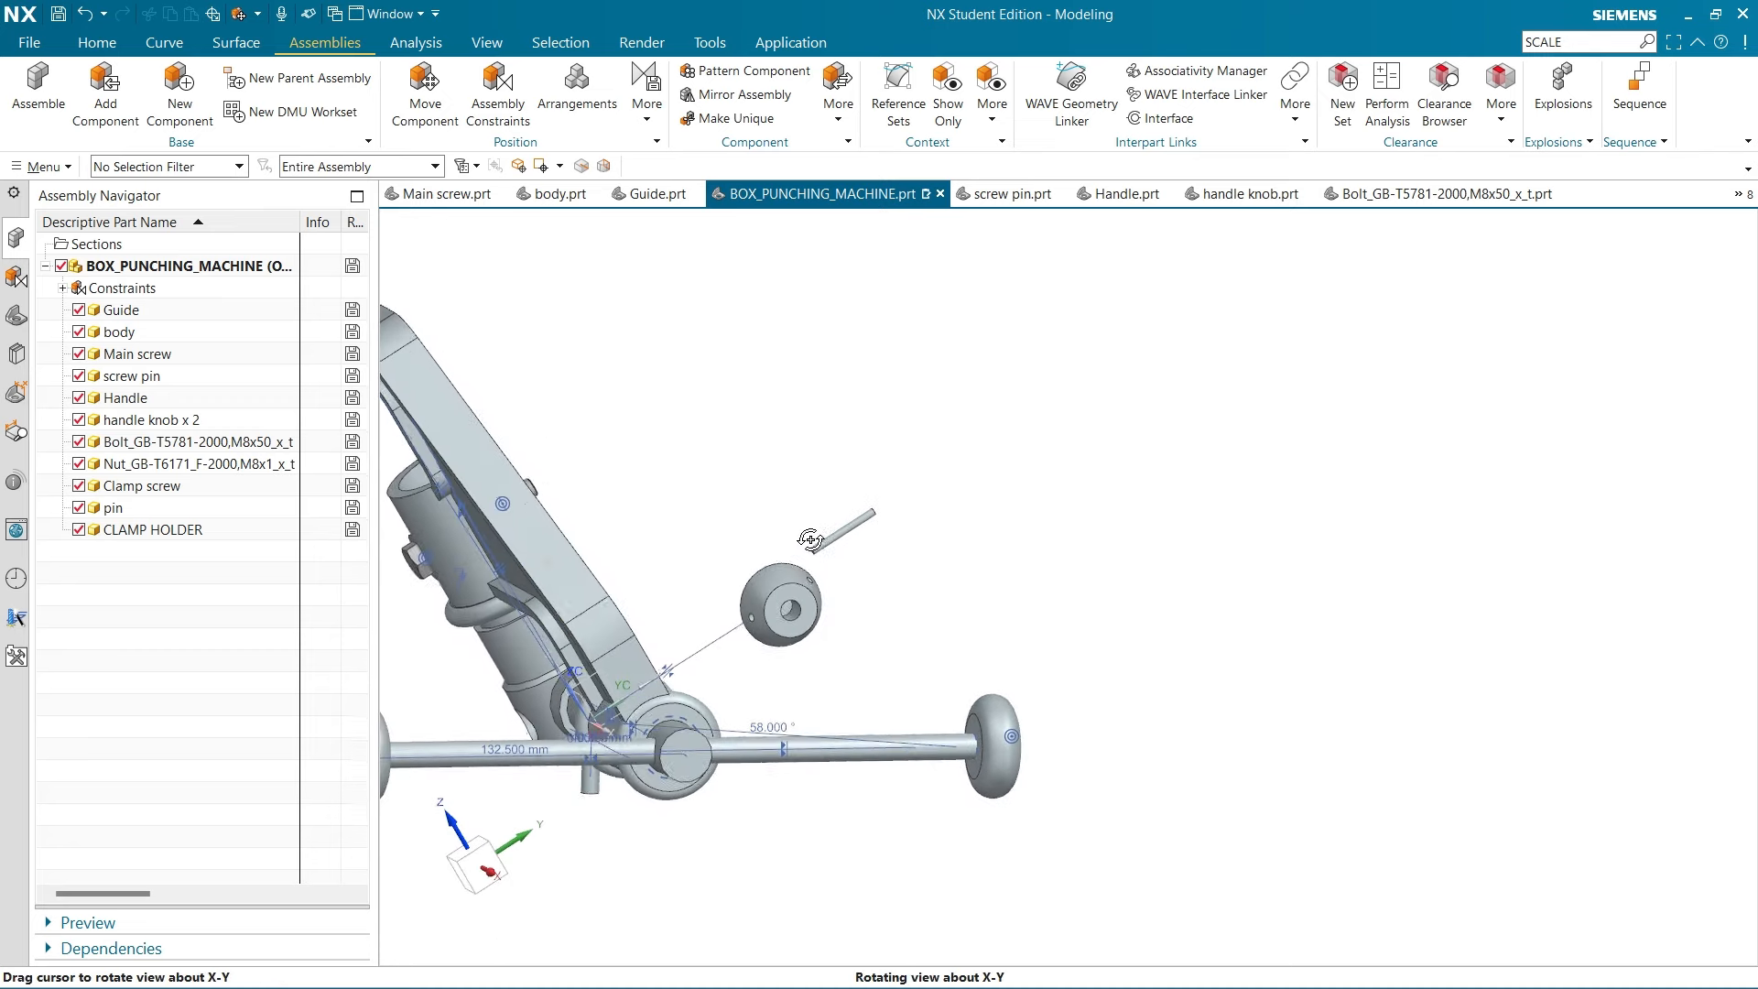
left_click(486, 866)
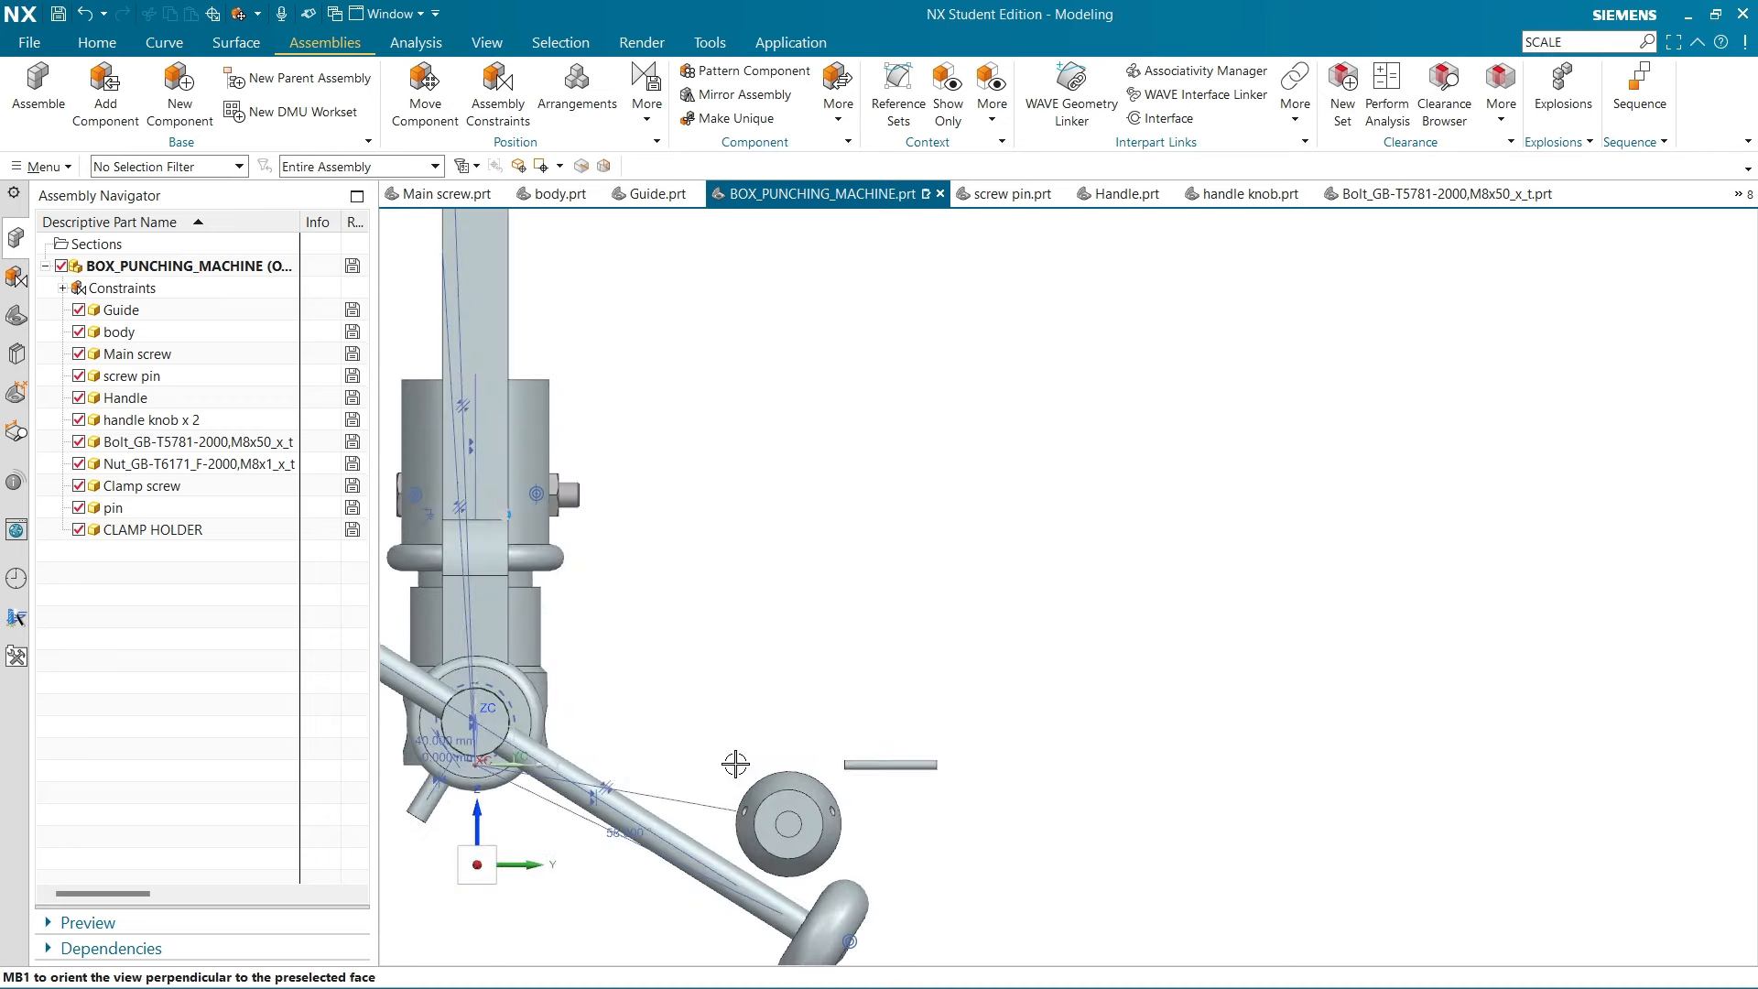
scroll(735, 763, "down", 3)
right_click(675, 776)
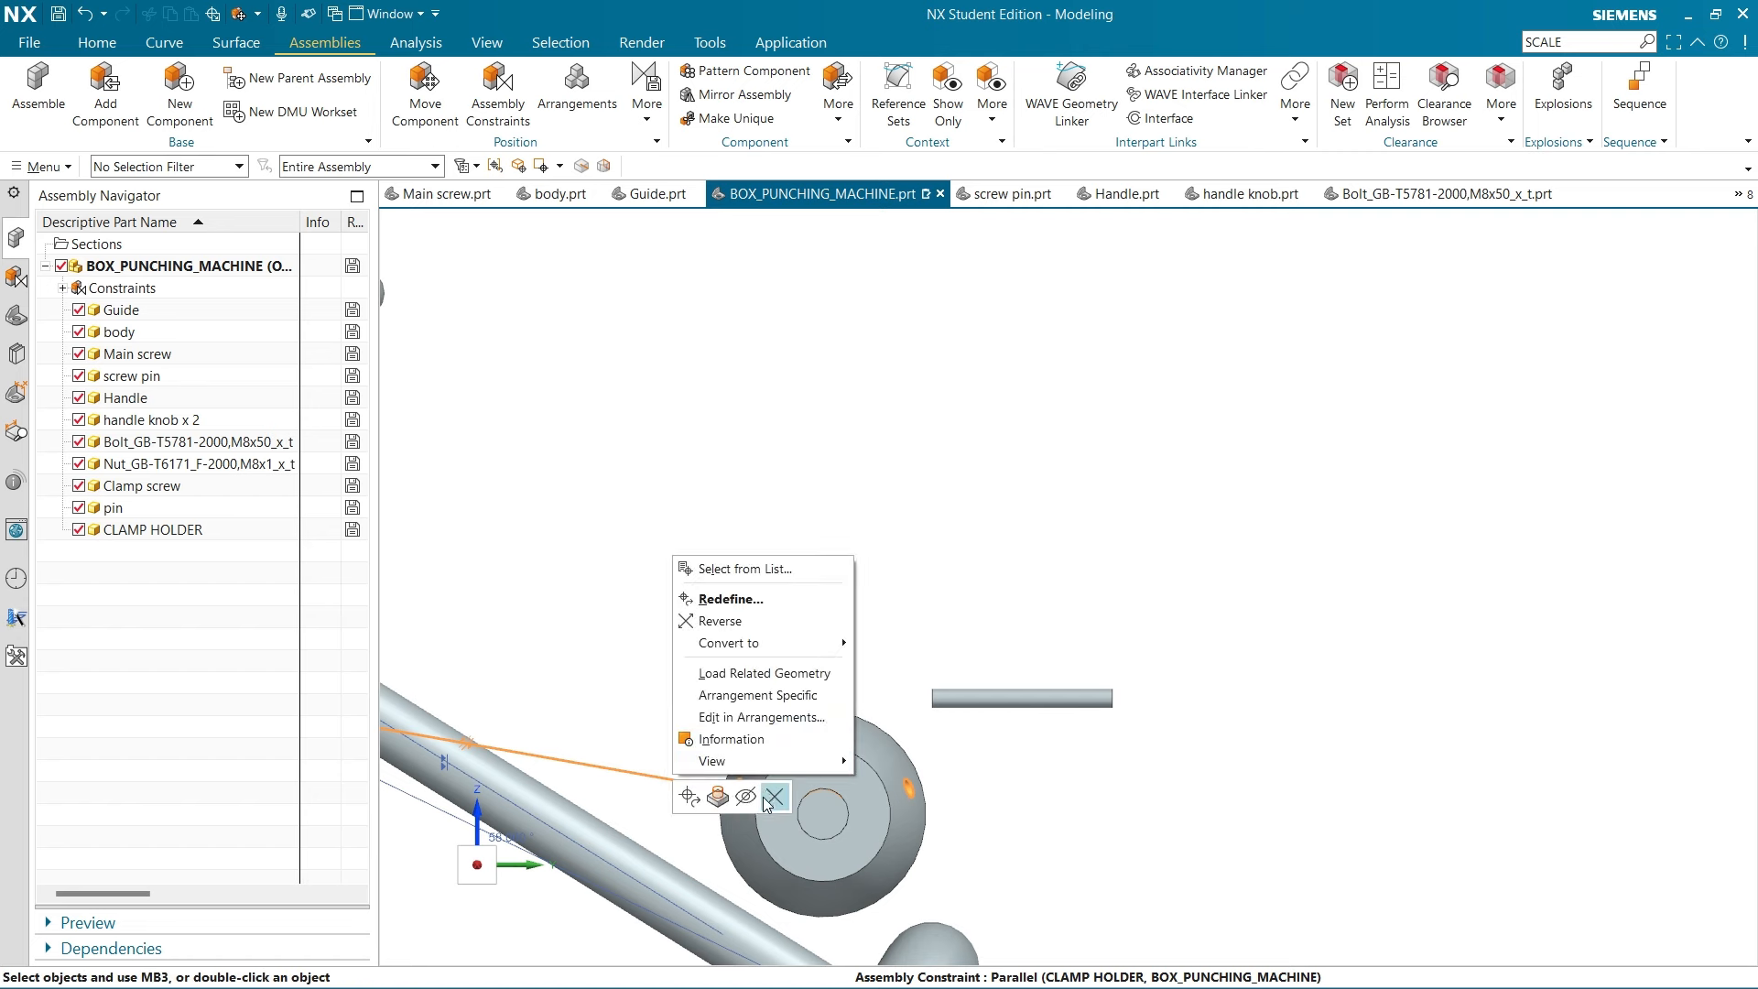
left_click(773, 798)
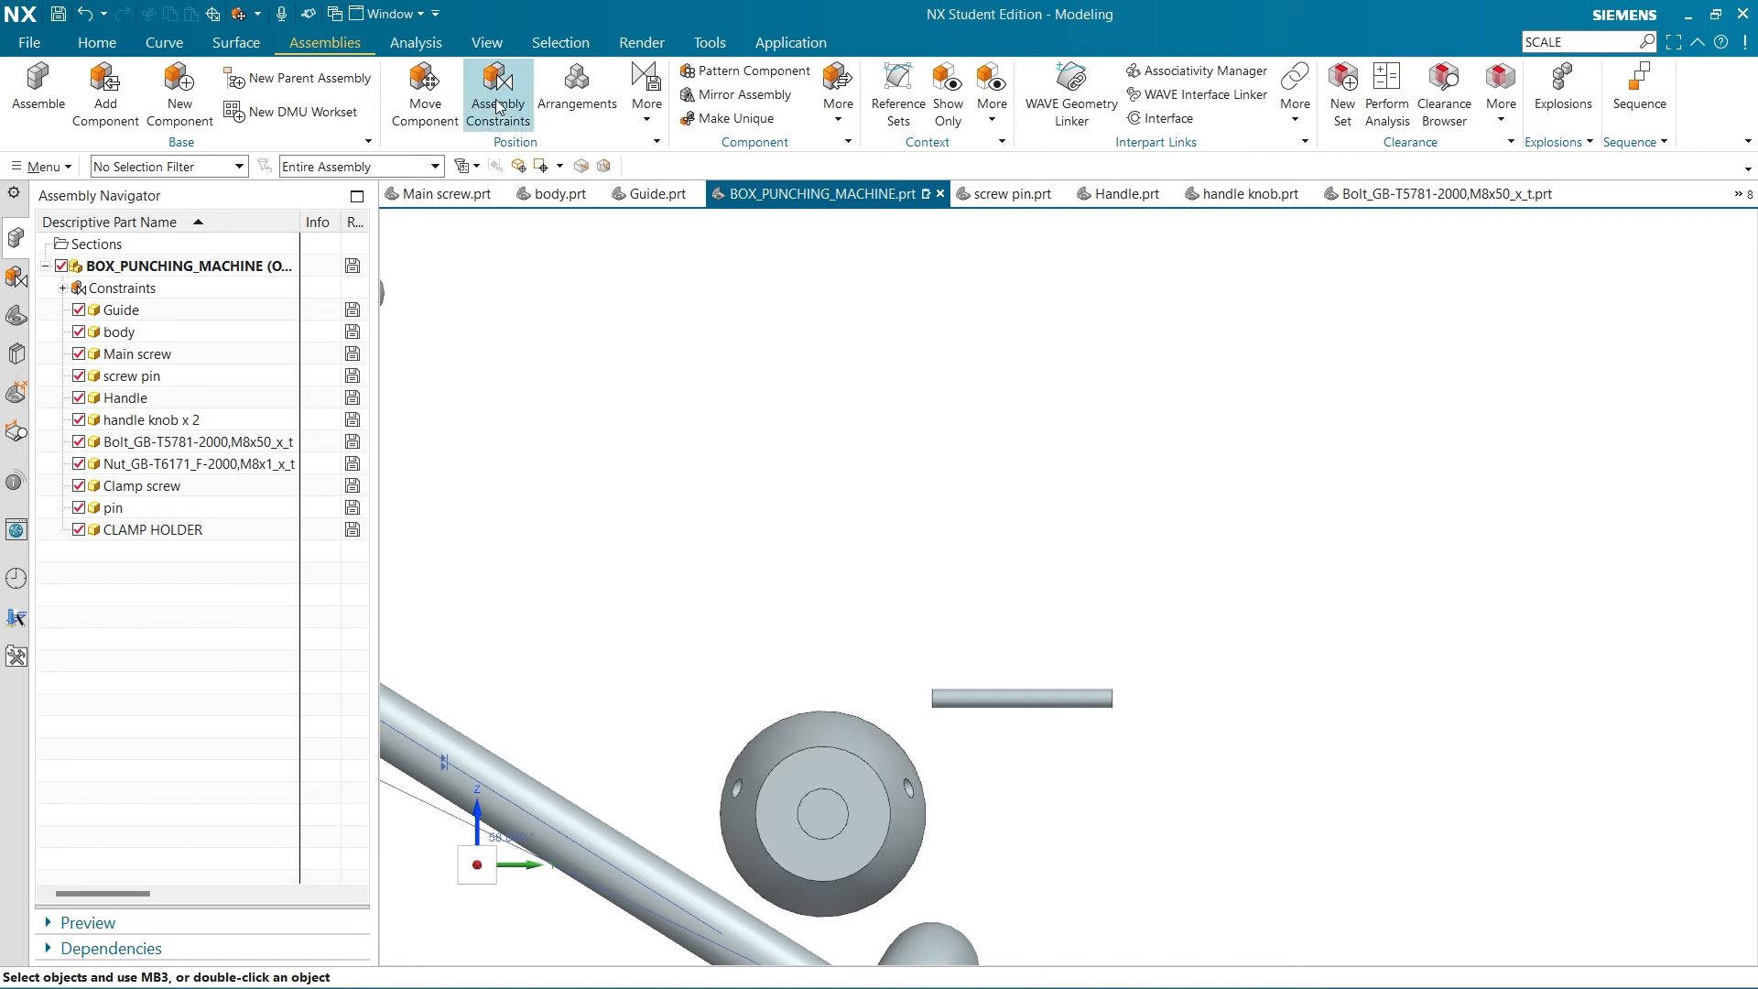
Rotate the CLAMP HOLDER about 180° around its own central axis with Move Component
left_click(437, 101)
left_click(799, 755)
left_click_drag(857, 763, 805, 852)
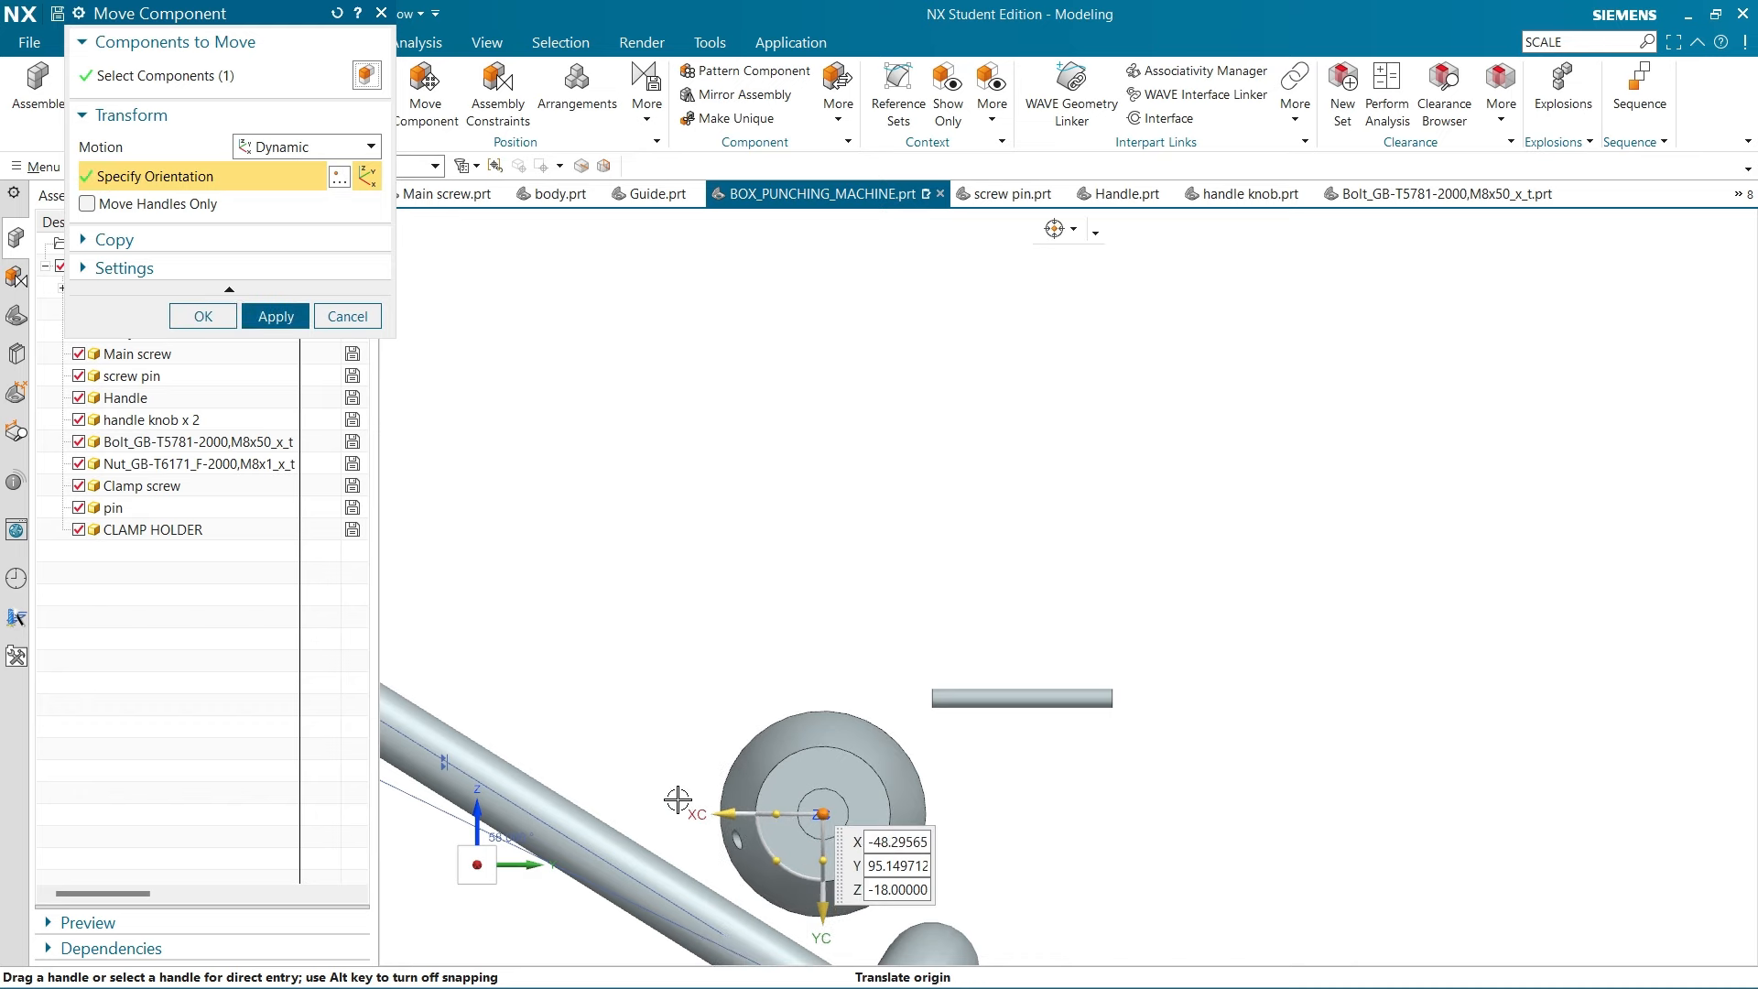
left_click(275, 315)
Examine the CLAMP HOLDER's orientation from several sides and compare it with Detail B and Section A-A in the drawing
scroll(964, 632, "down", 5)
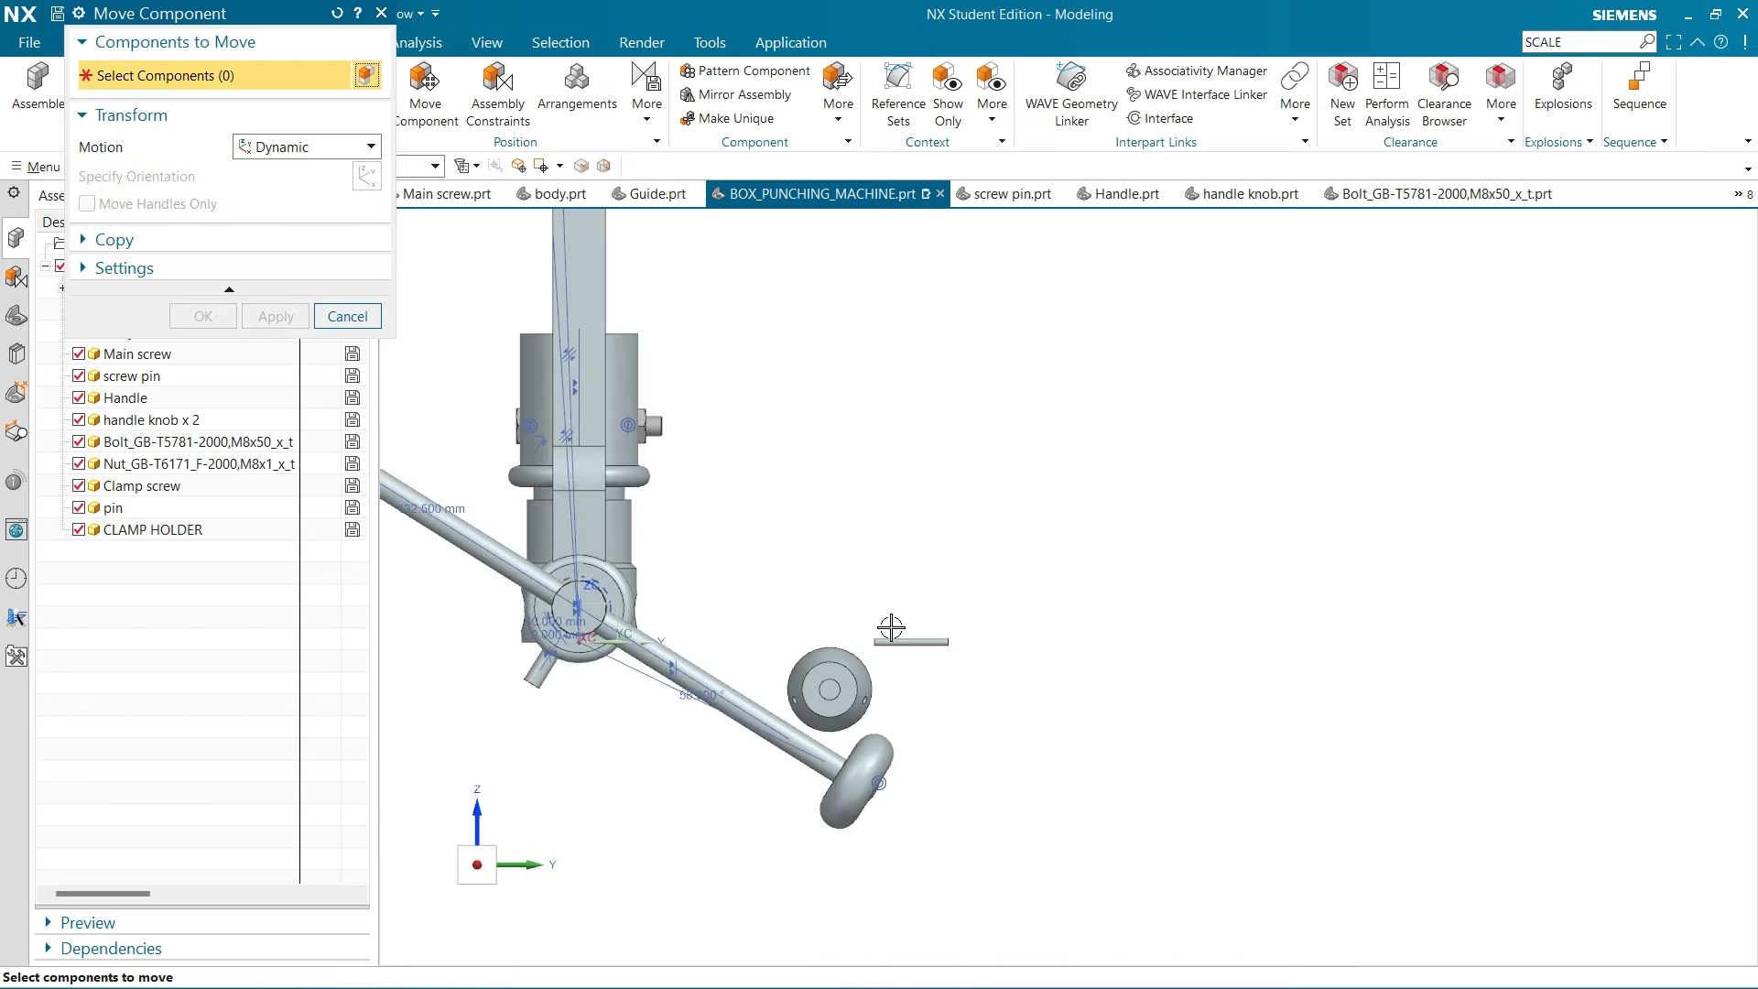
scroll(754, 577, "down", 2)
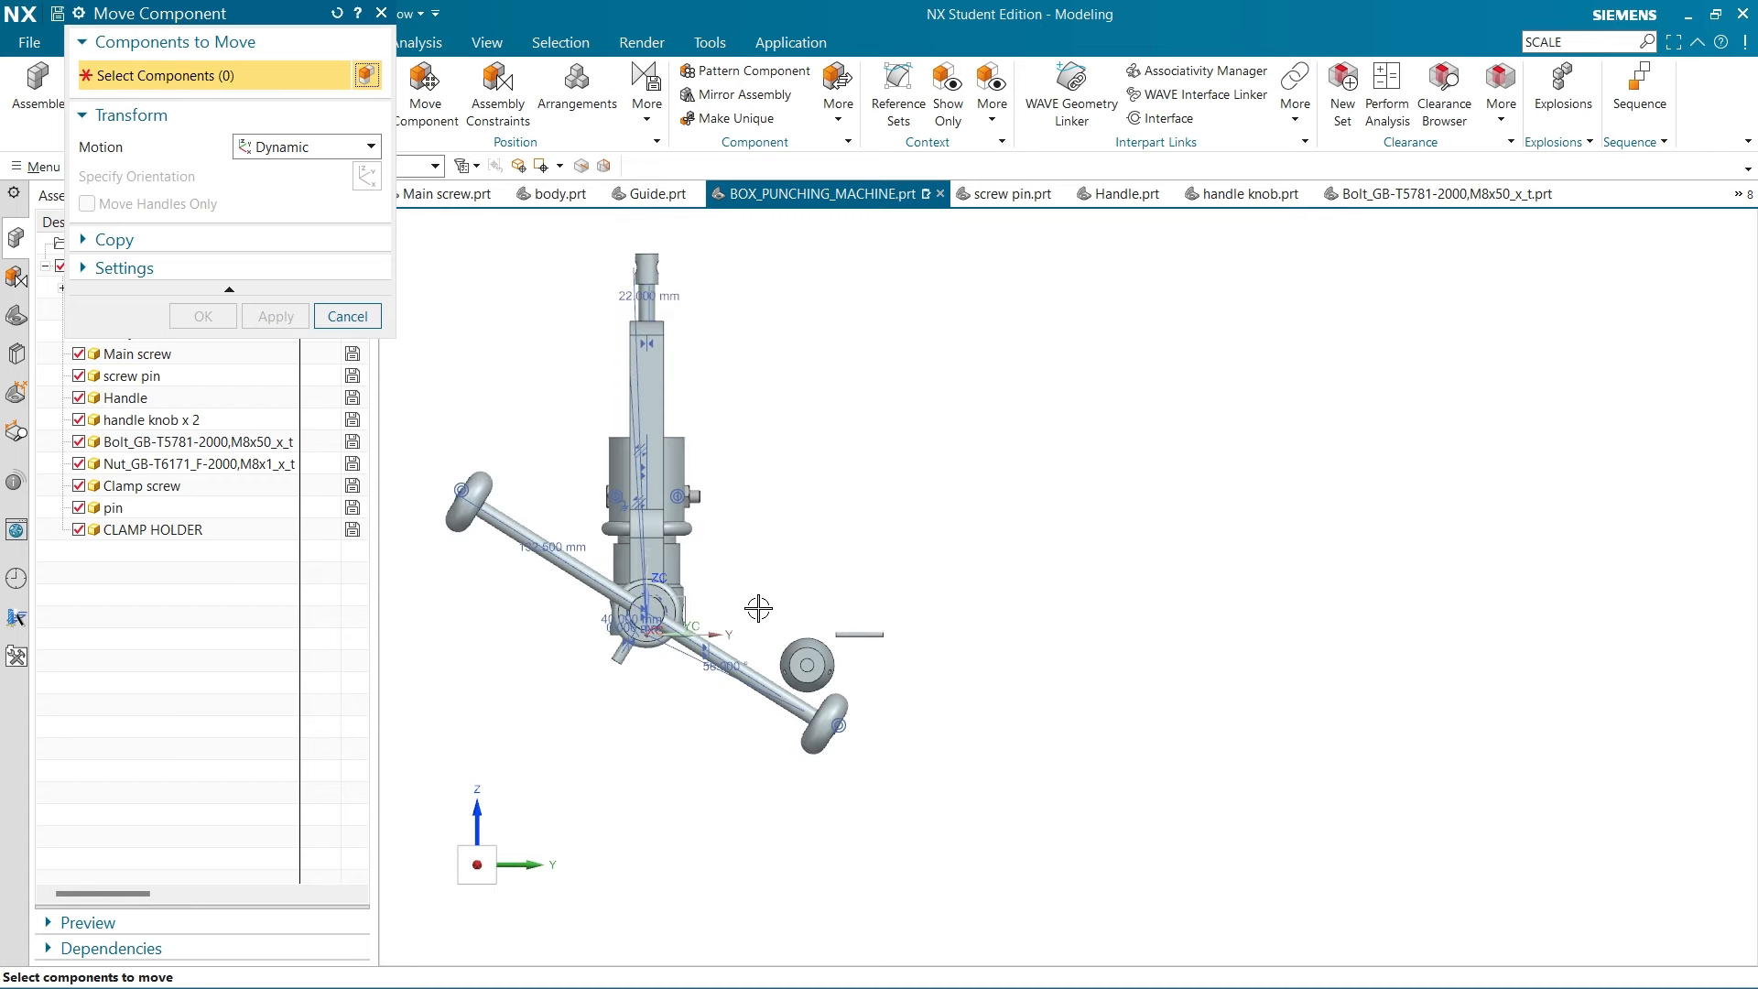
middle_click_drag(597, 844, 689, 844)
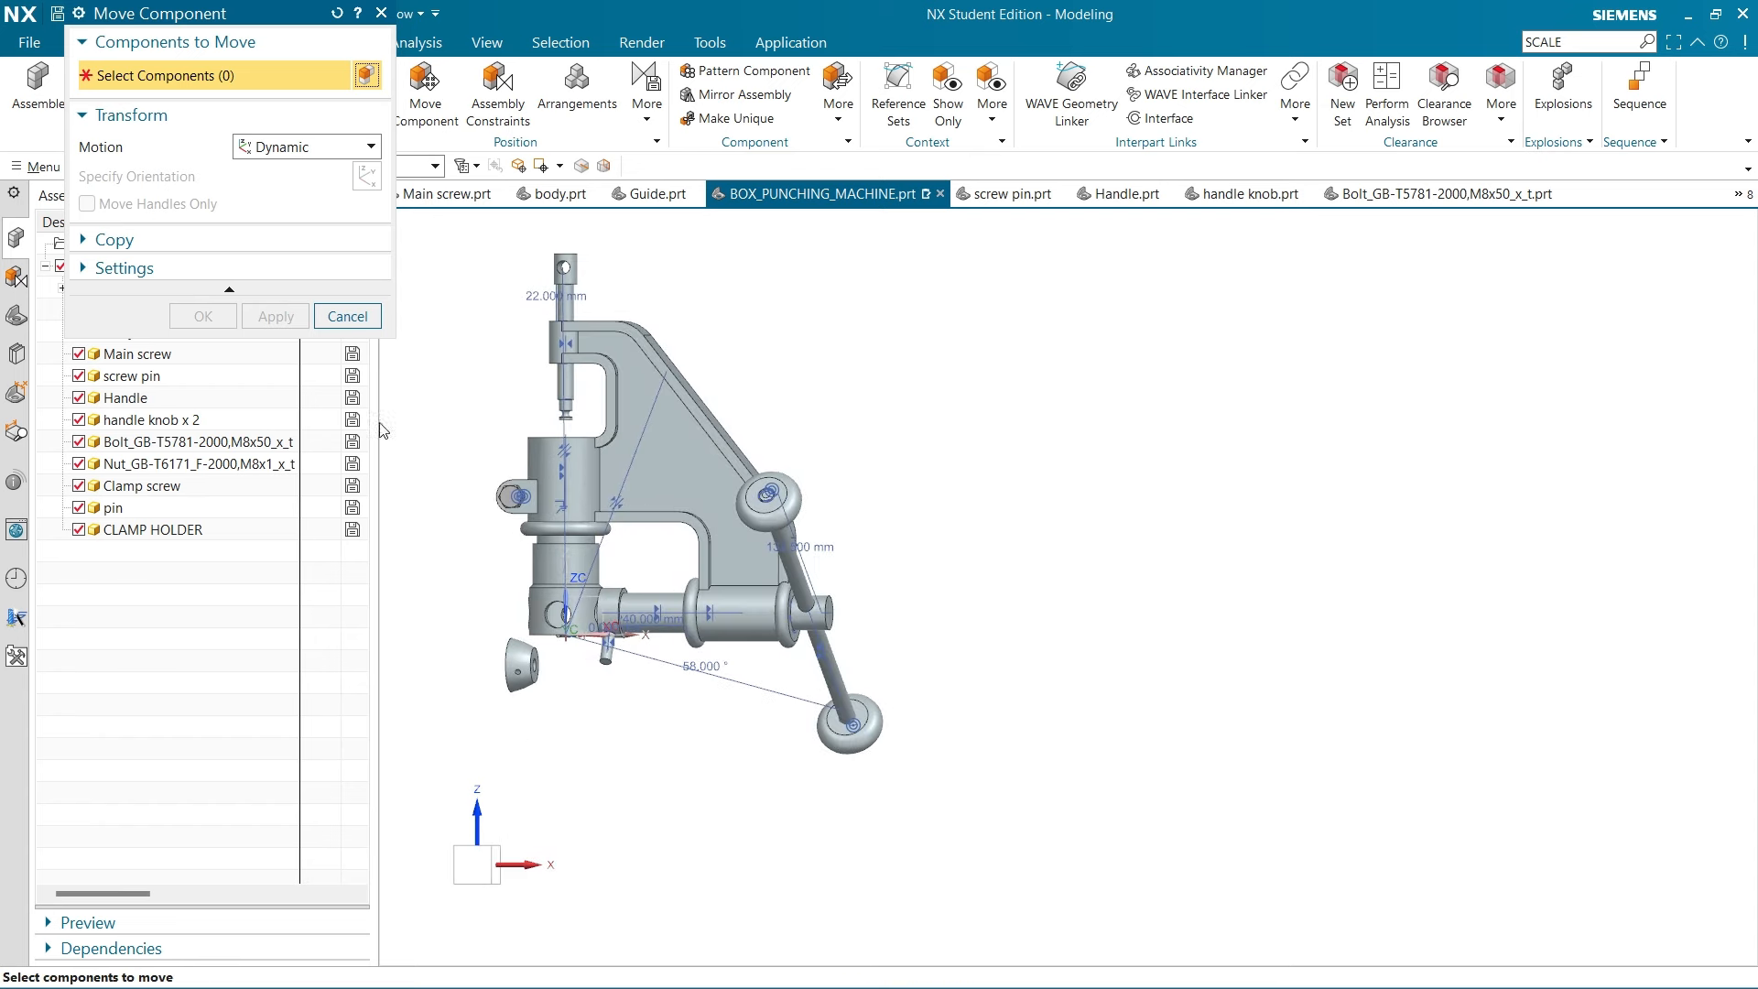
scroll(509, 654, "up", 3)
middle_click_drag(568, 721, 541, 724)
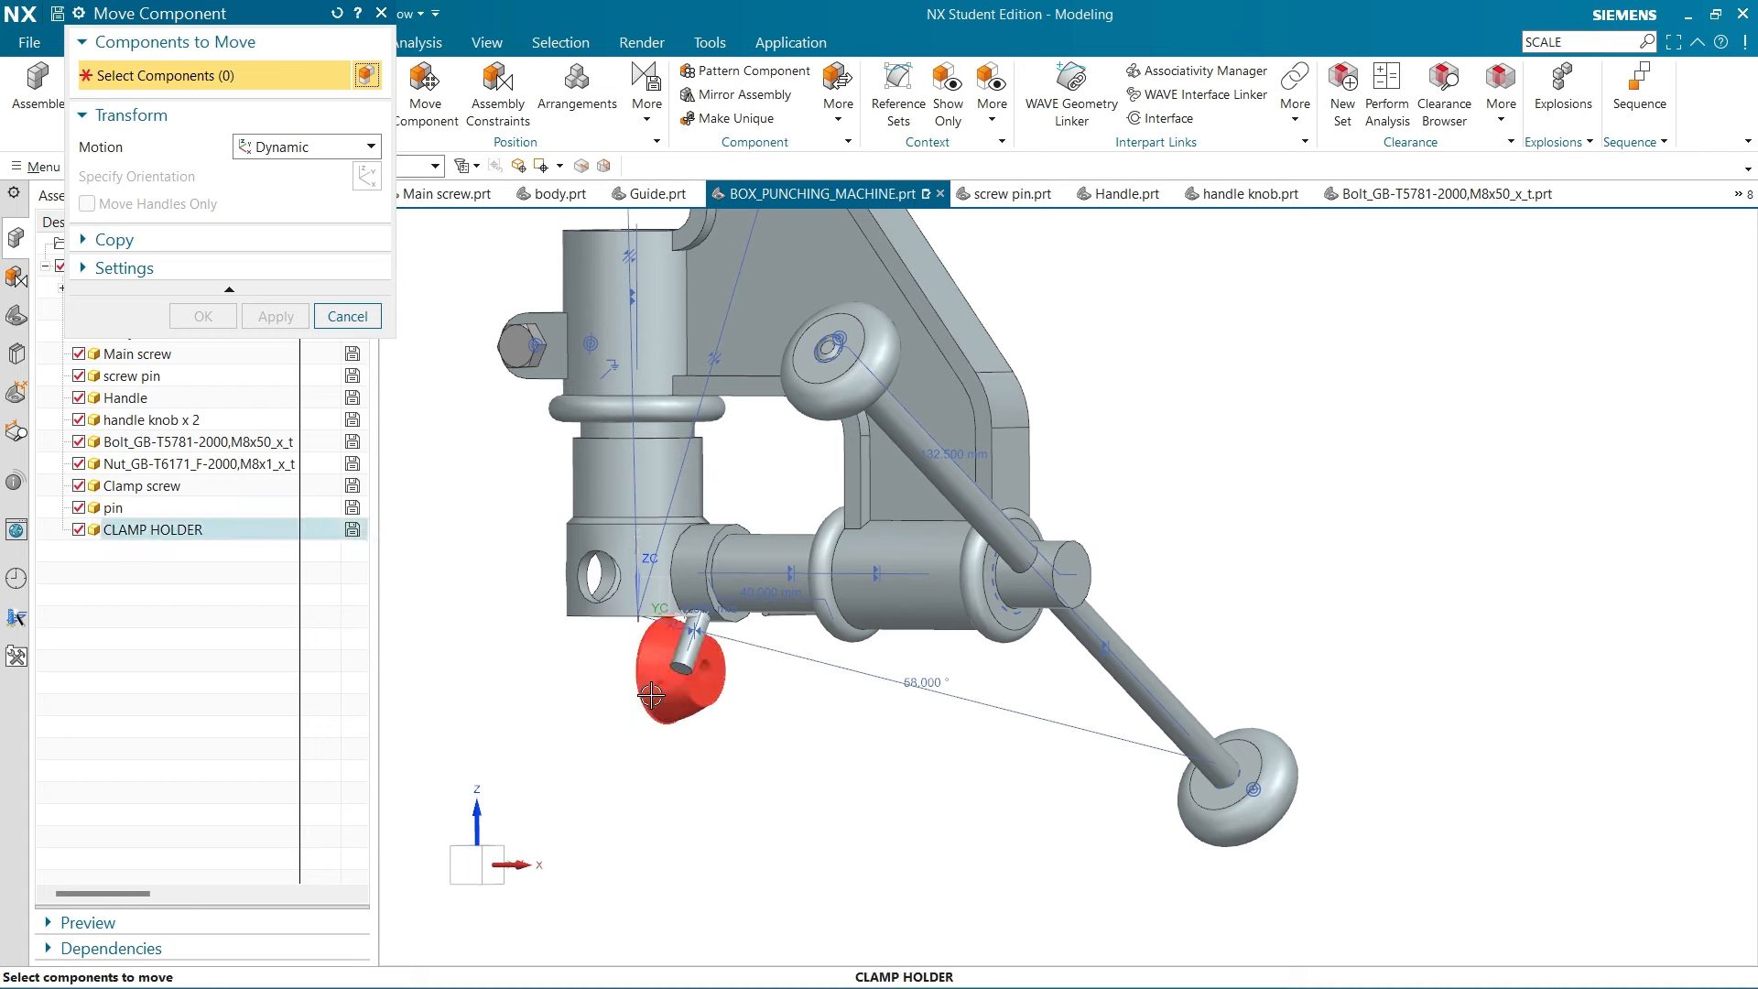
scroll(760, 733, "down", 4)
scroll(693, 628, "up", 6)
mouse_move(804, 675)
middle_mouse_down()
mouse_move(773, 699)
mouse_move(788, 679)
middle_mouse_up()
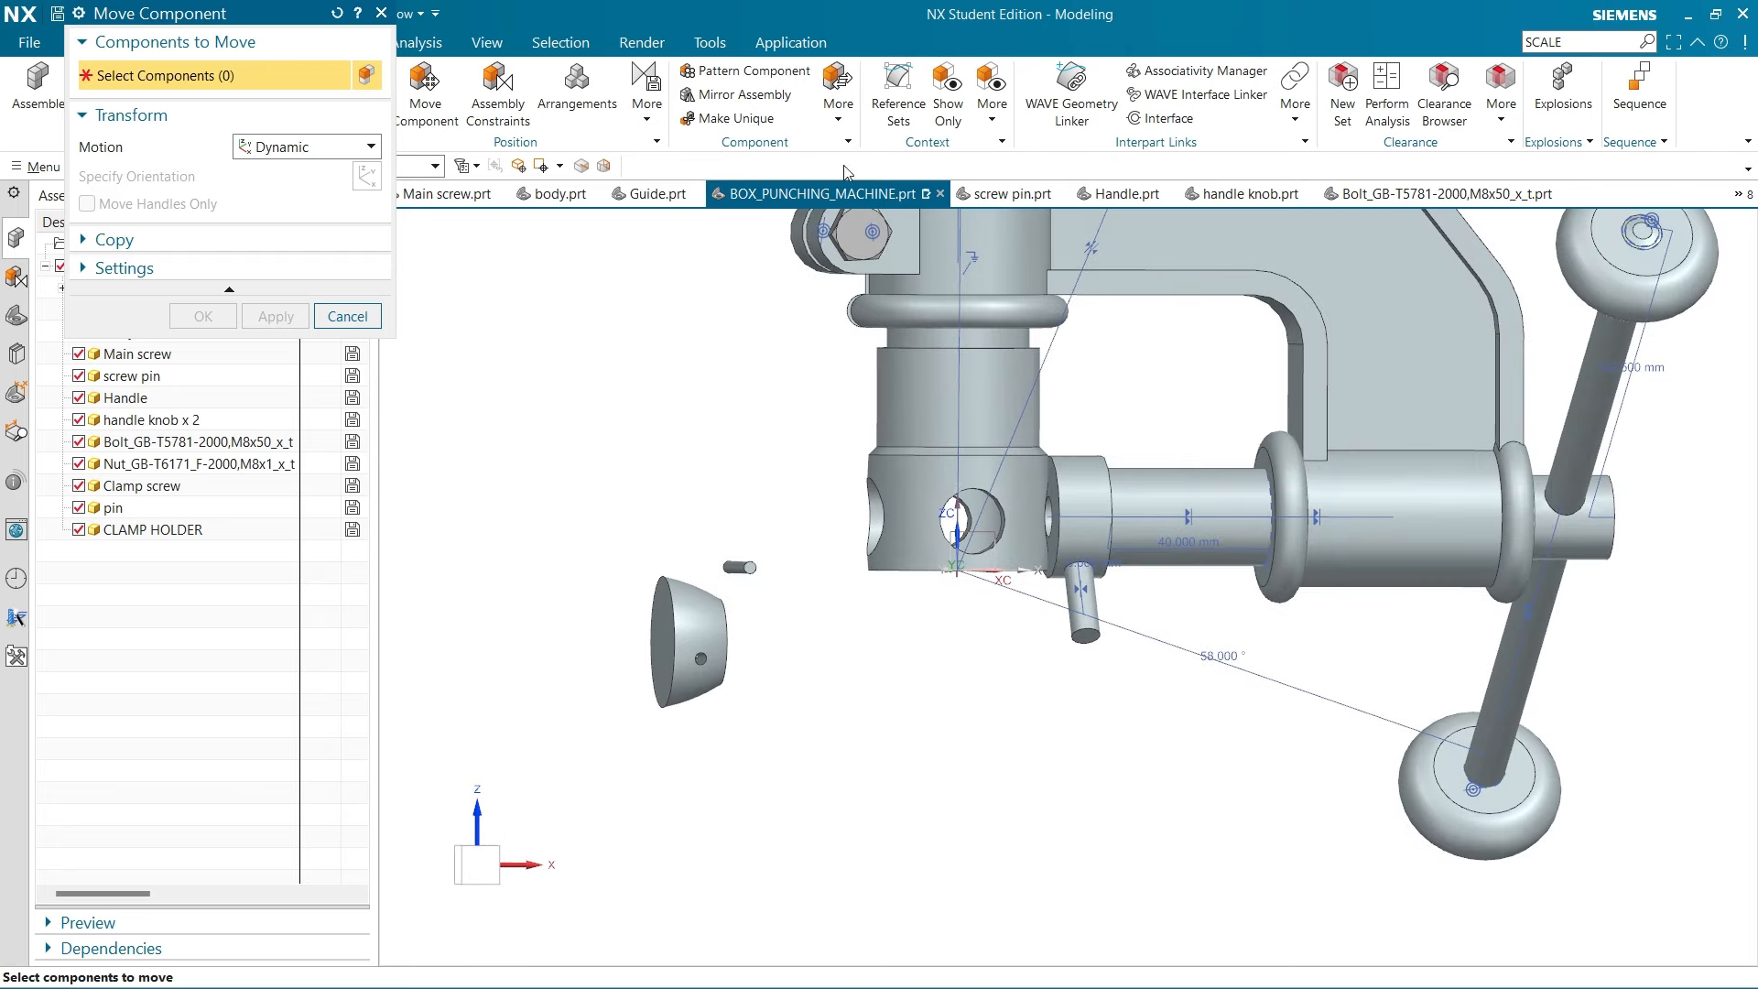
left_click(1715, 15)
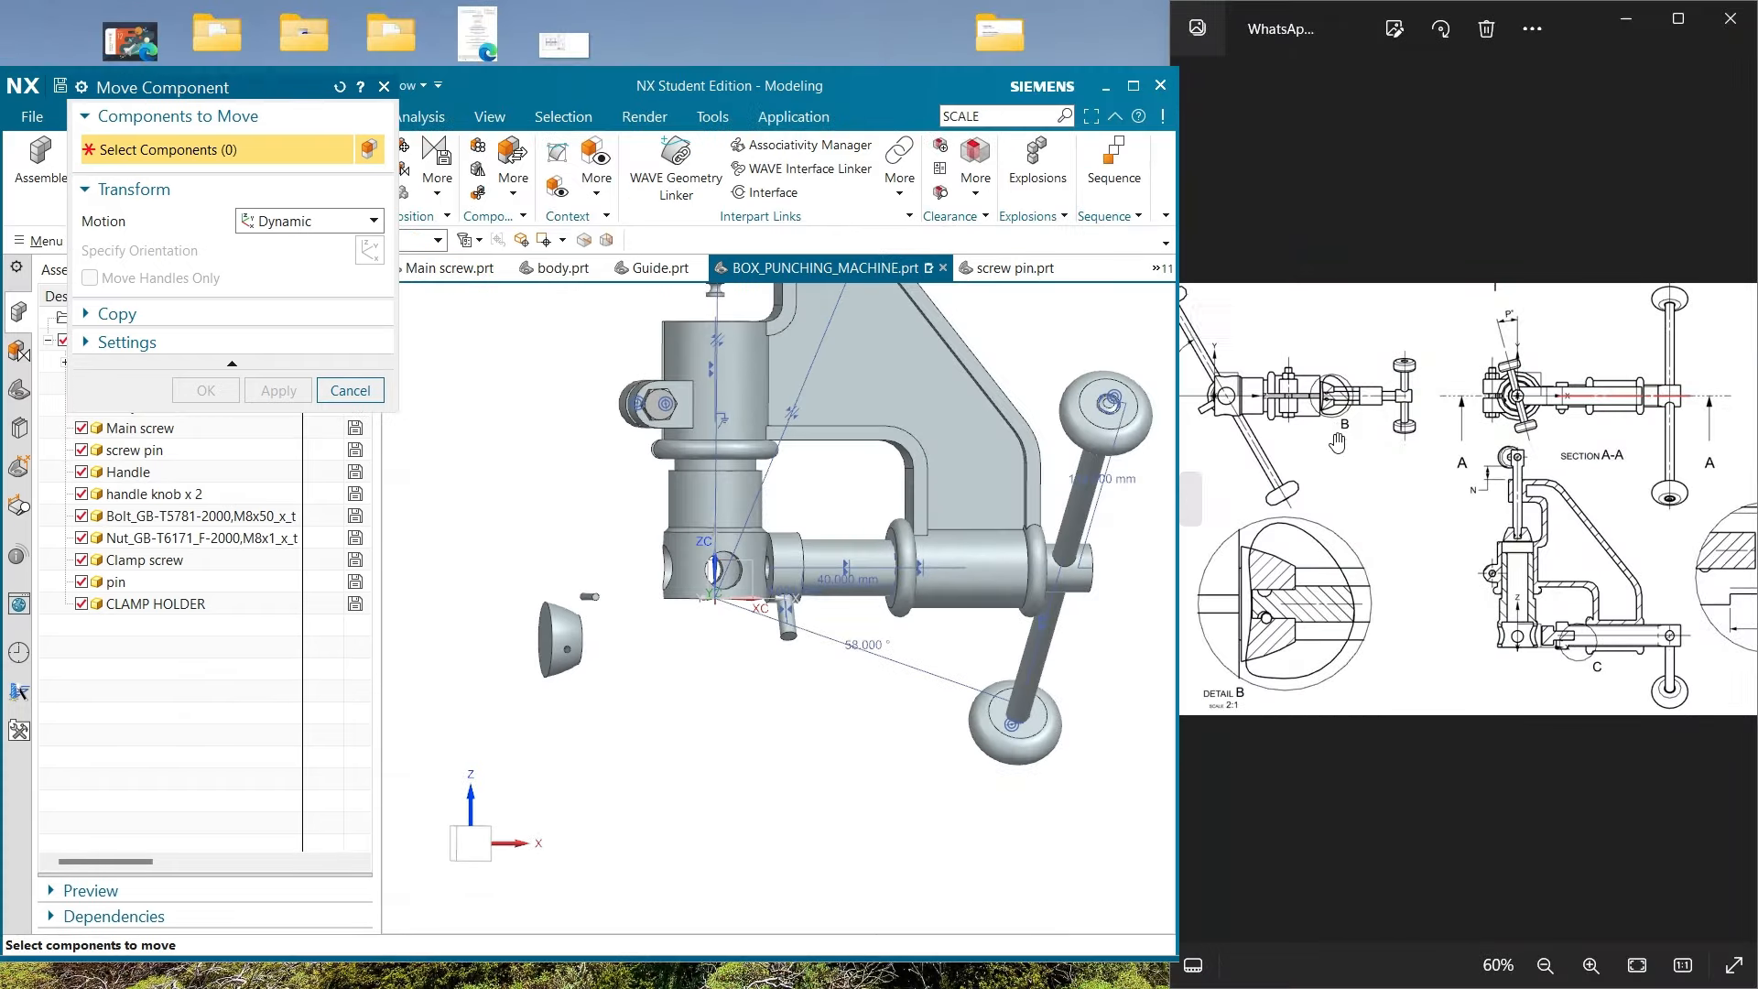
scroll(1288, 440, "down", 1)
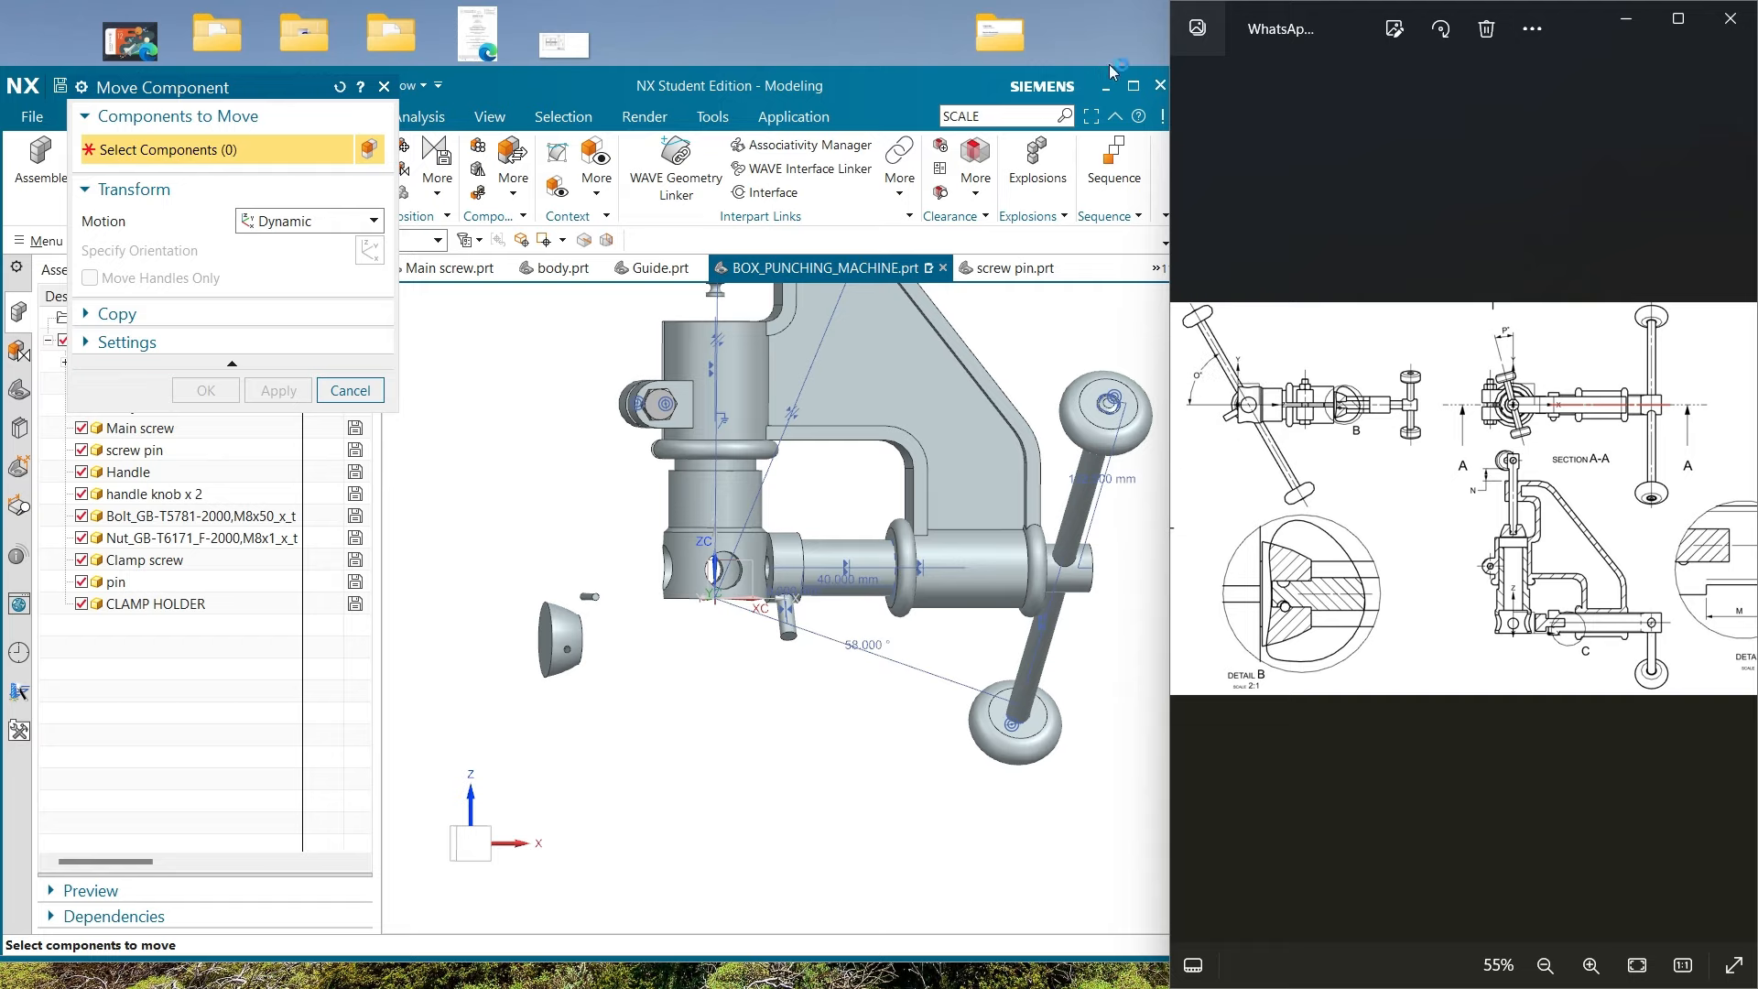
left_click(1134, 85)
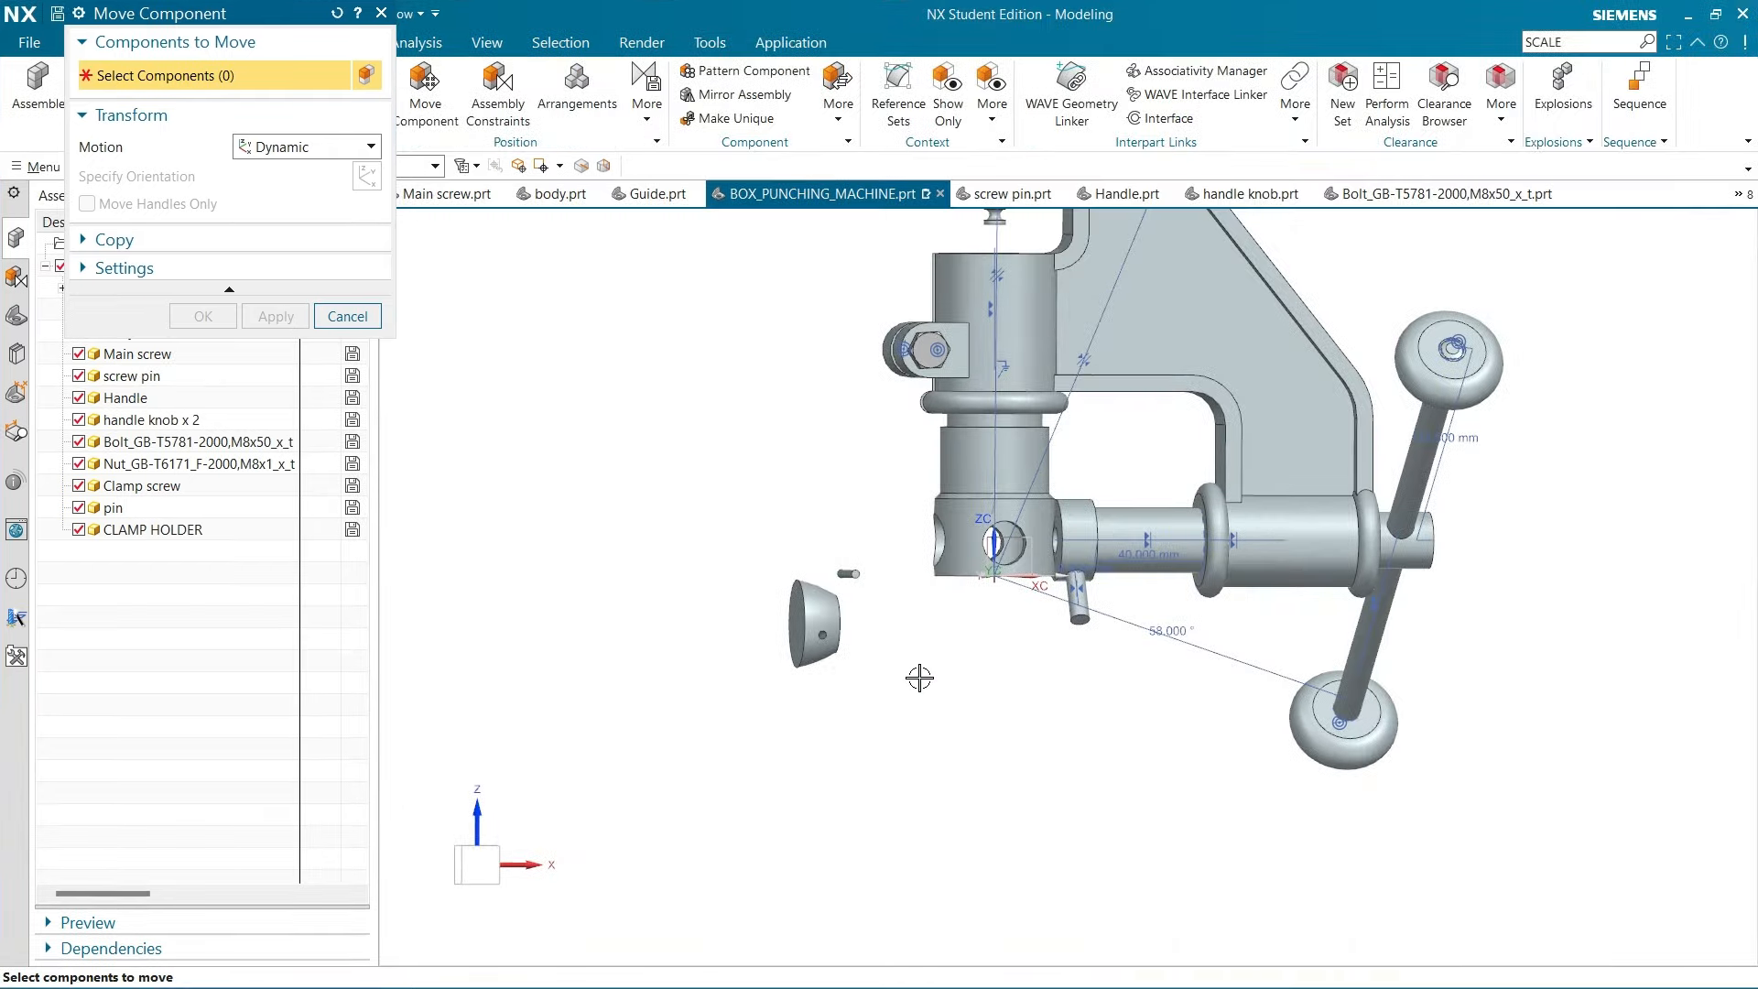
middle_click_drag(923, 679, 844, 687)
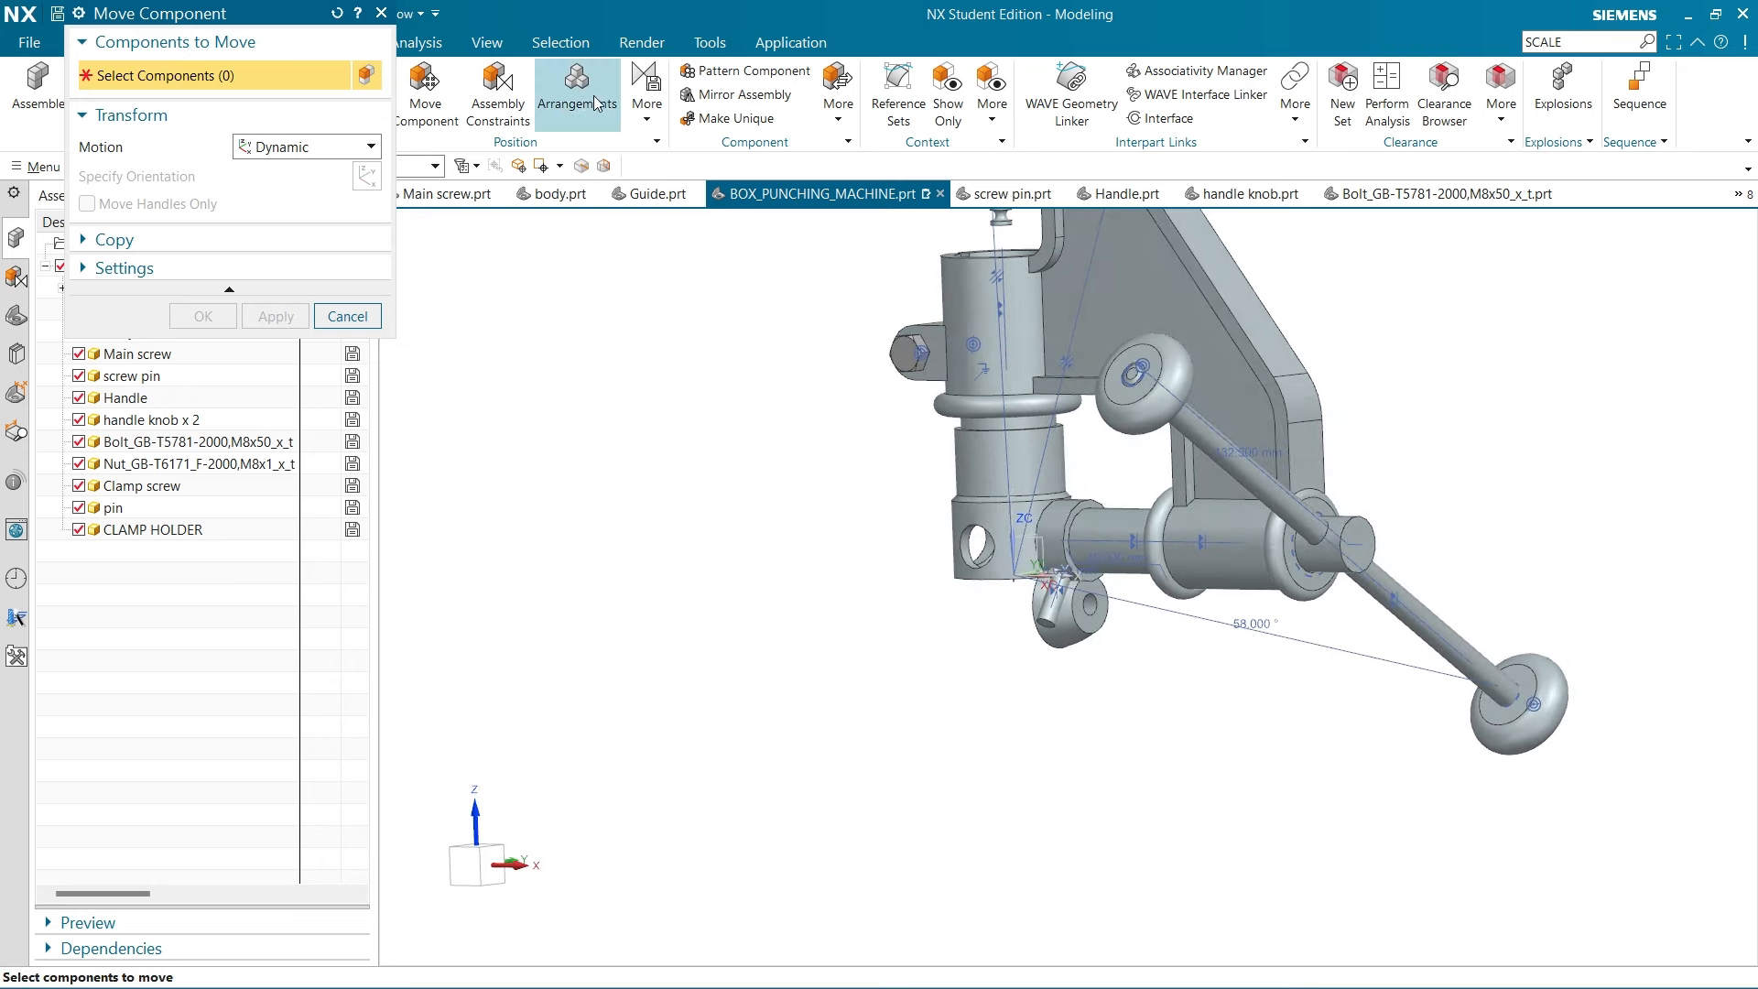
Try to constrain the centerline of the CLAMP HOLDER's small pin hole parallel to the assembly's X axis
left_click(495, 100)
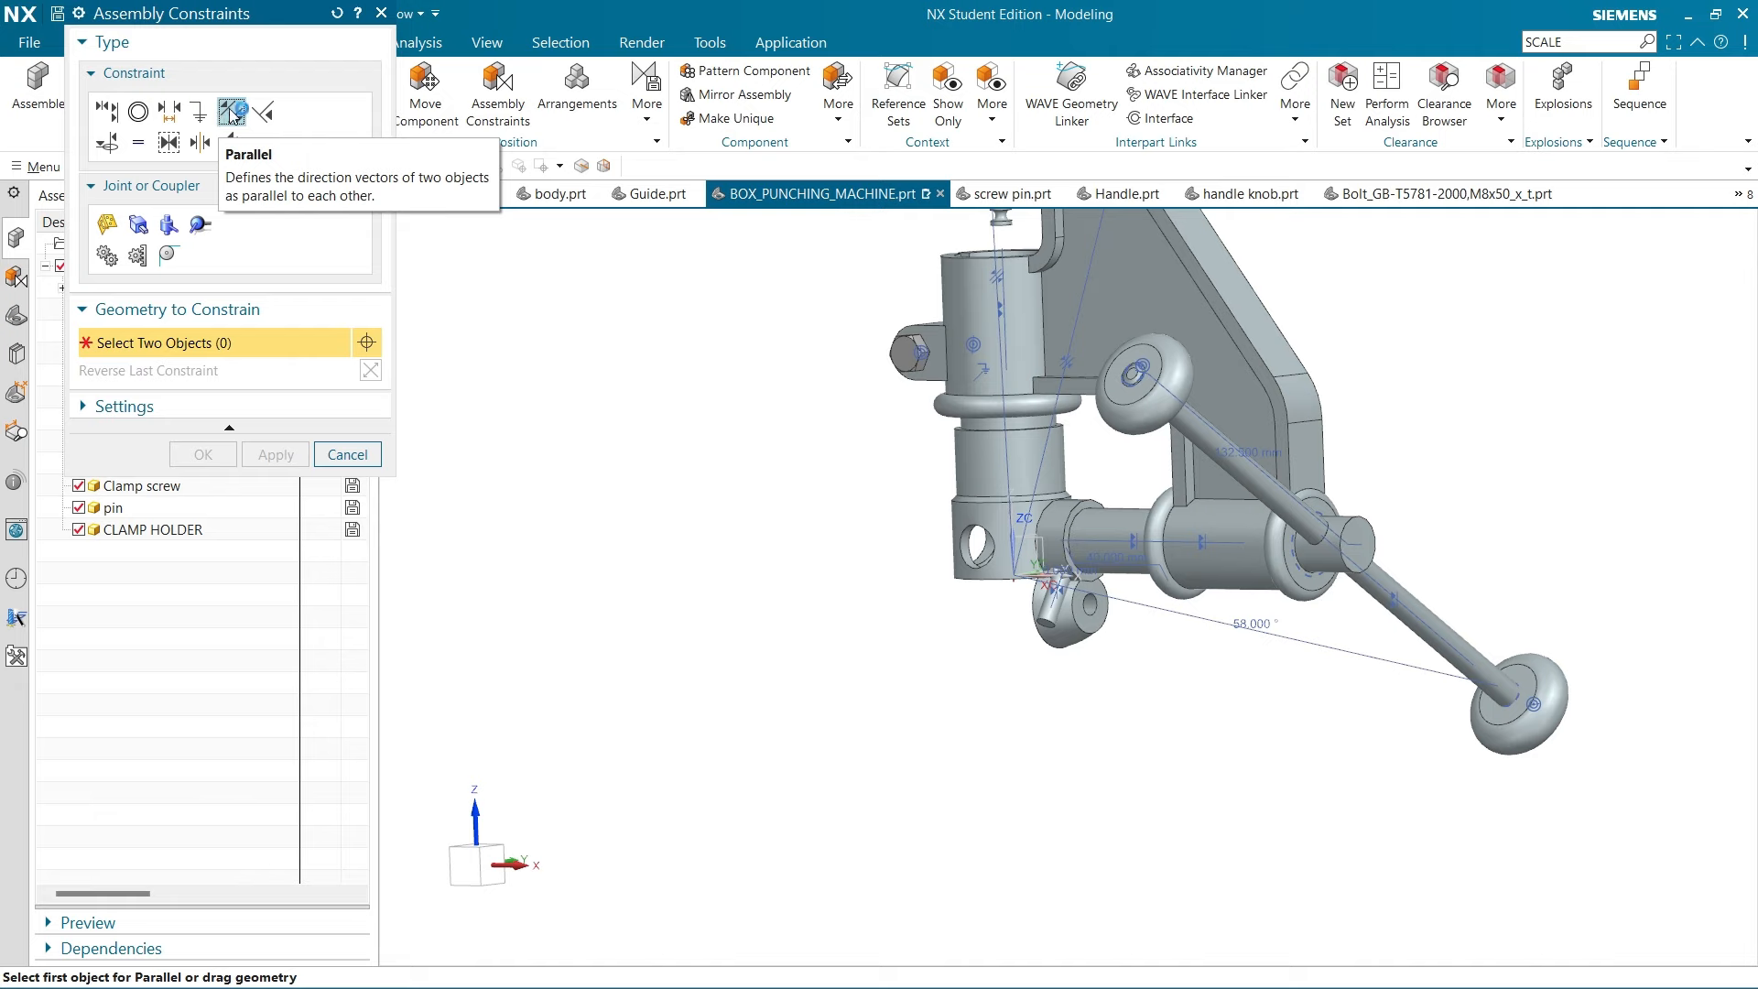
scroll(1157, 726, "up", 5)
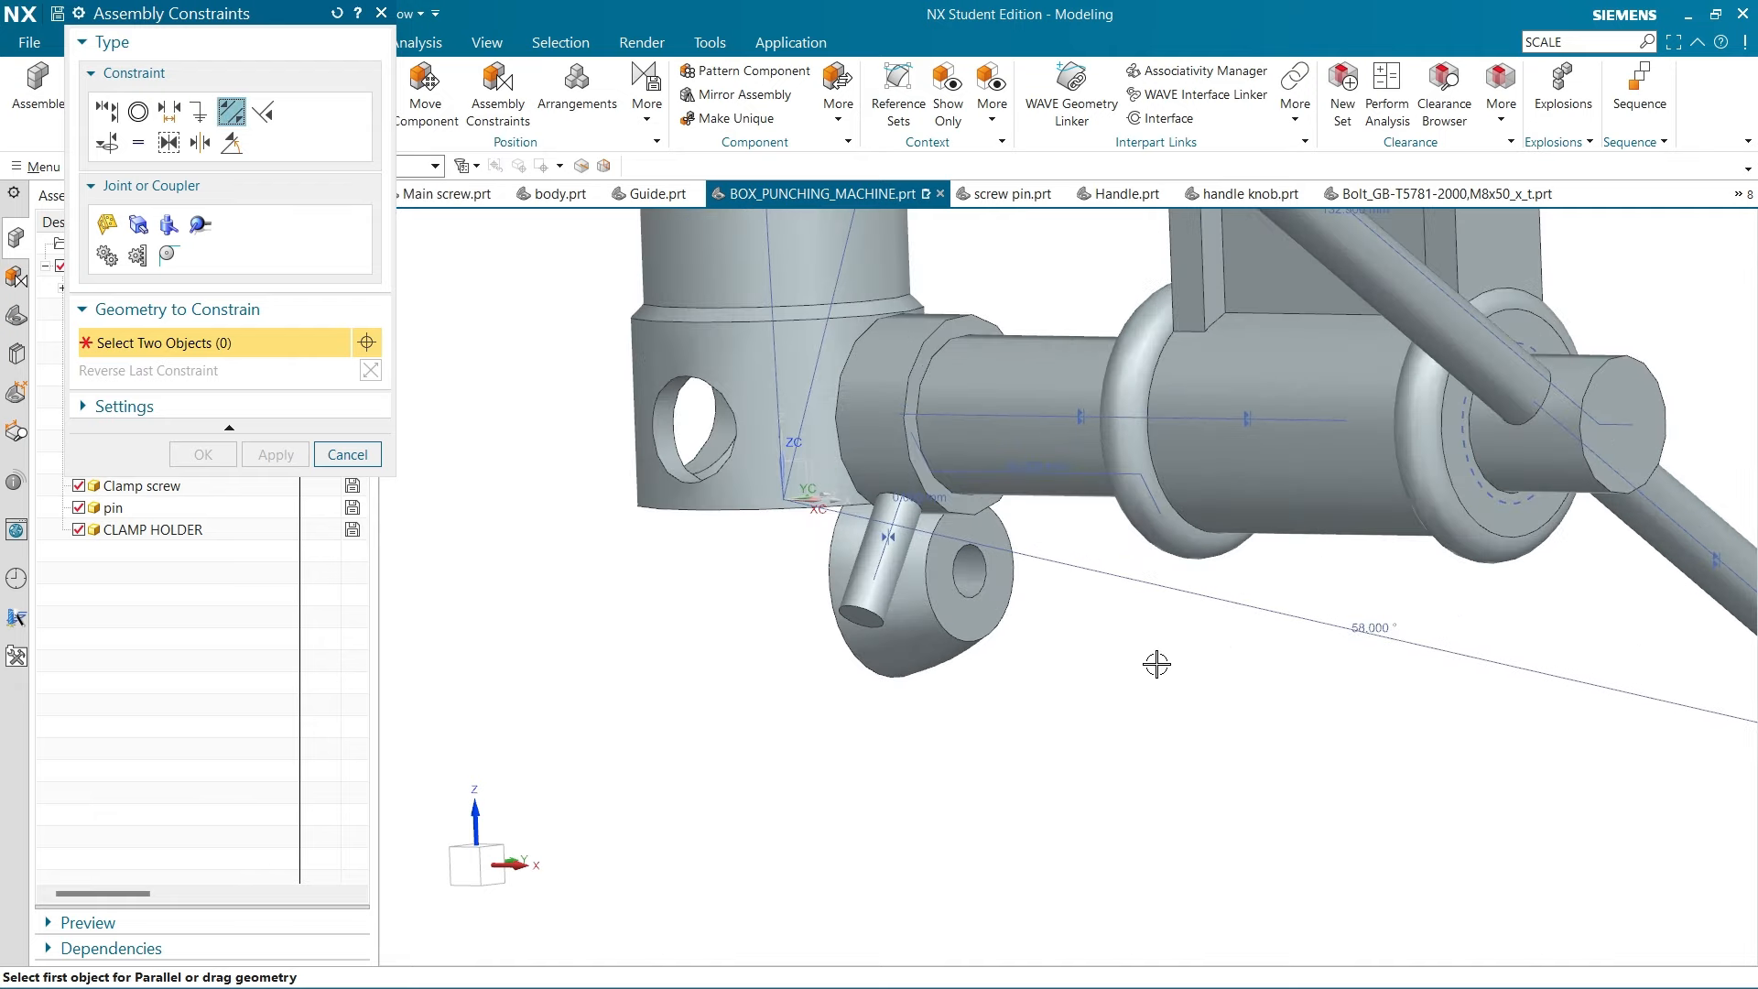
scroll(1541, 476, "up", 3)
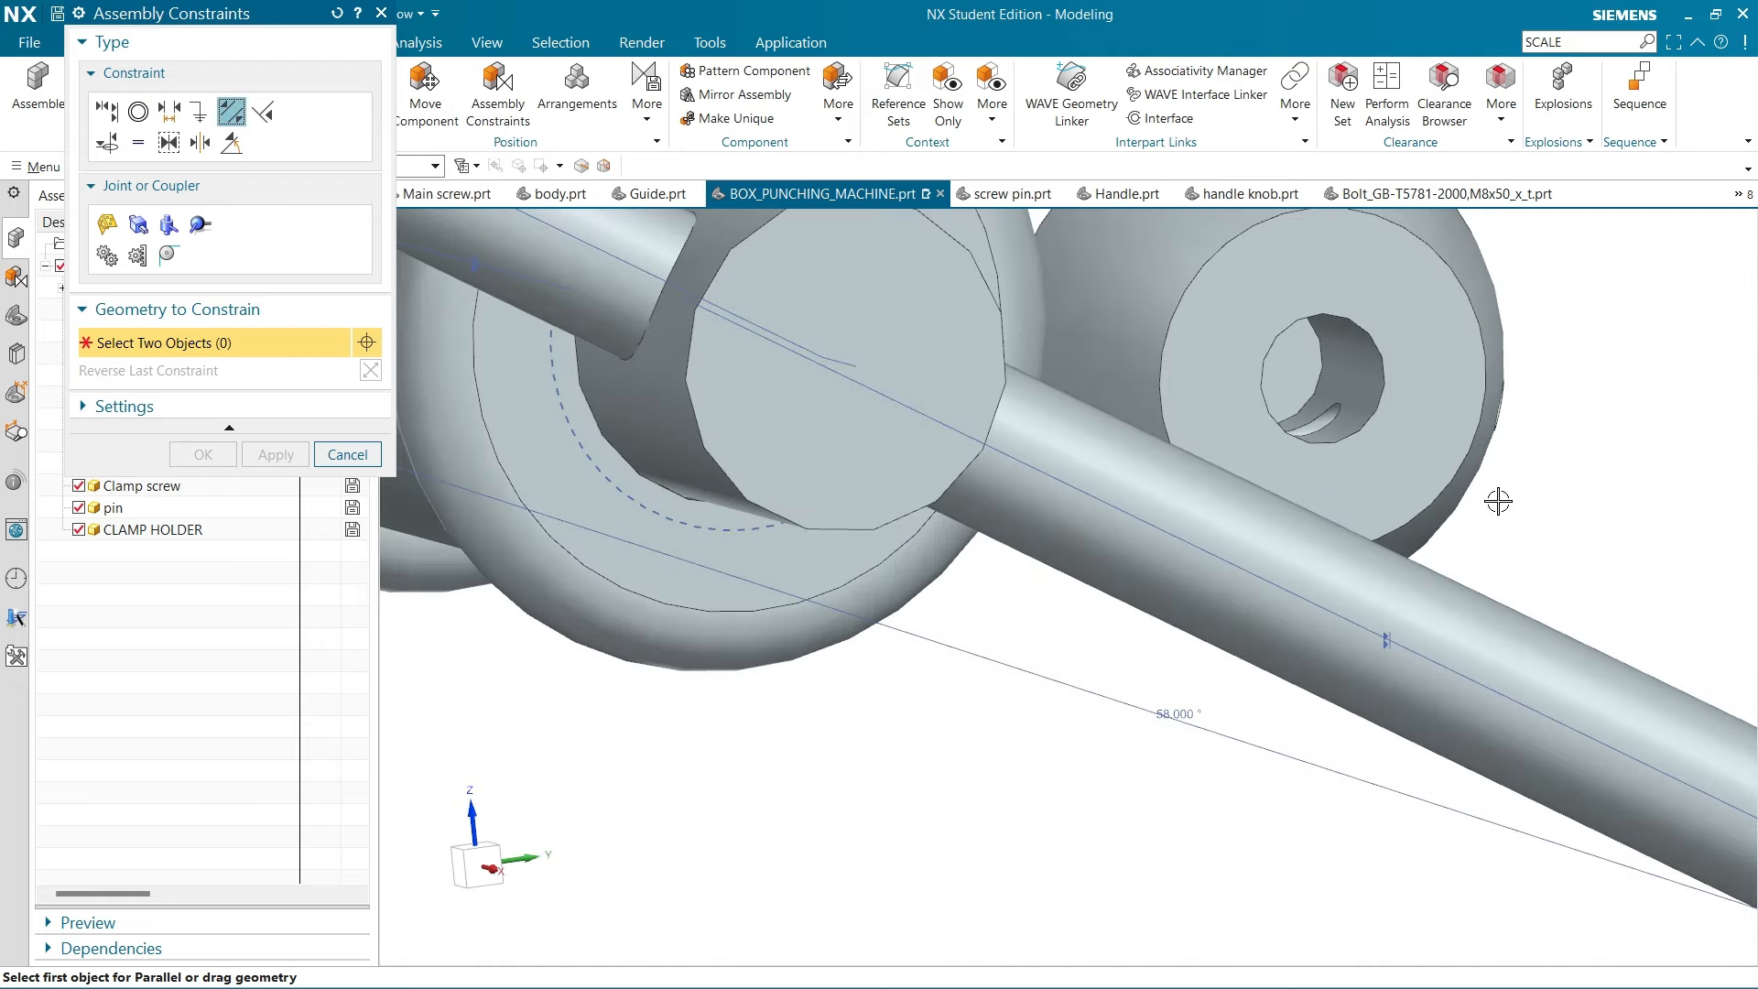
left_click(1524, 405)
scroll(1107, 766, "down", 5)
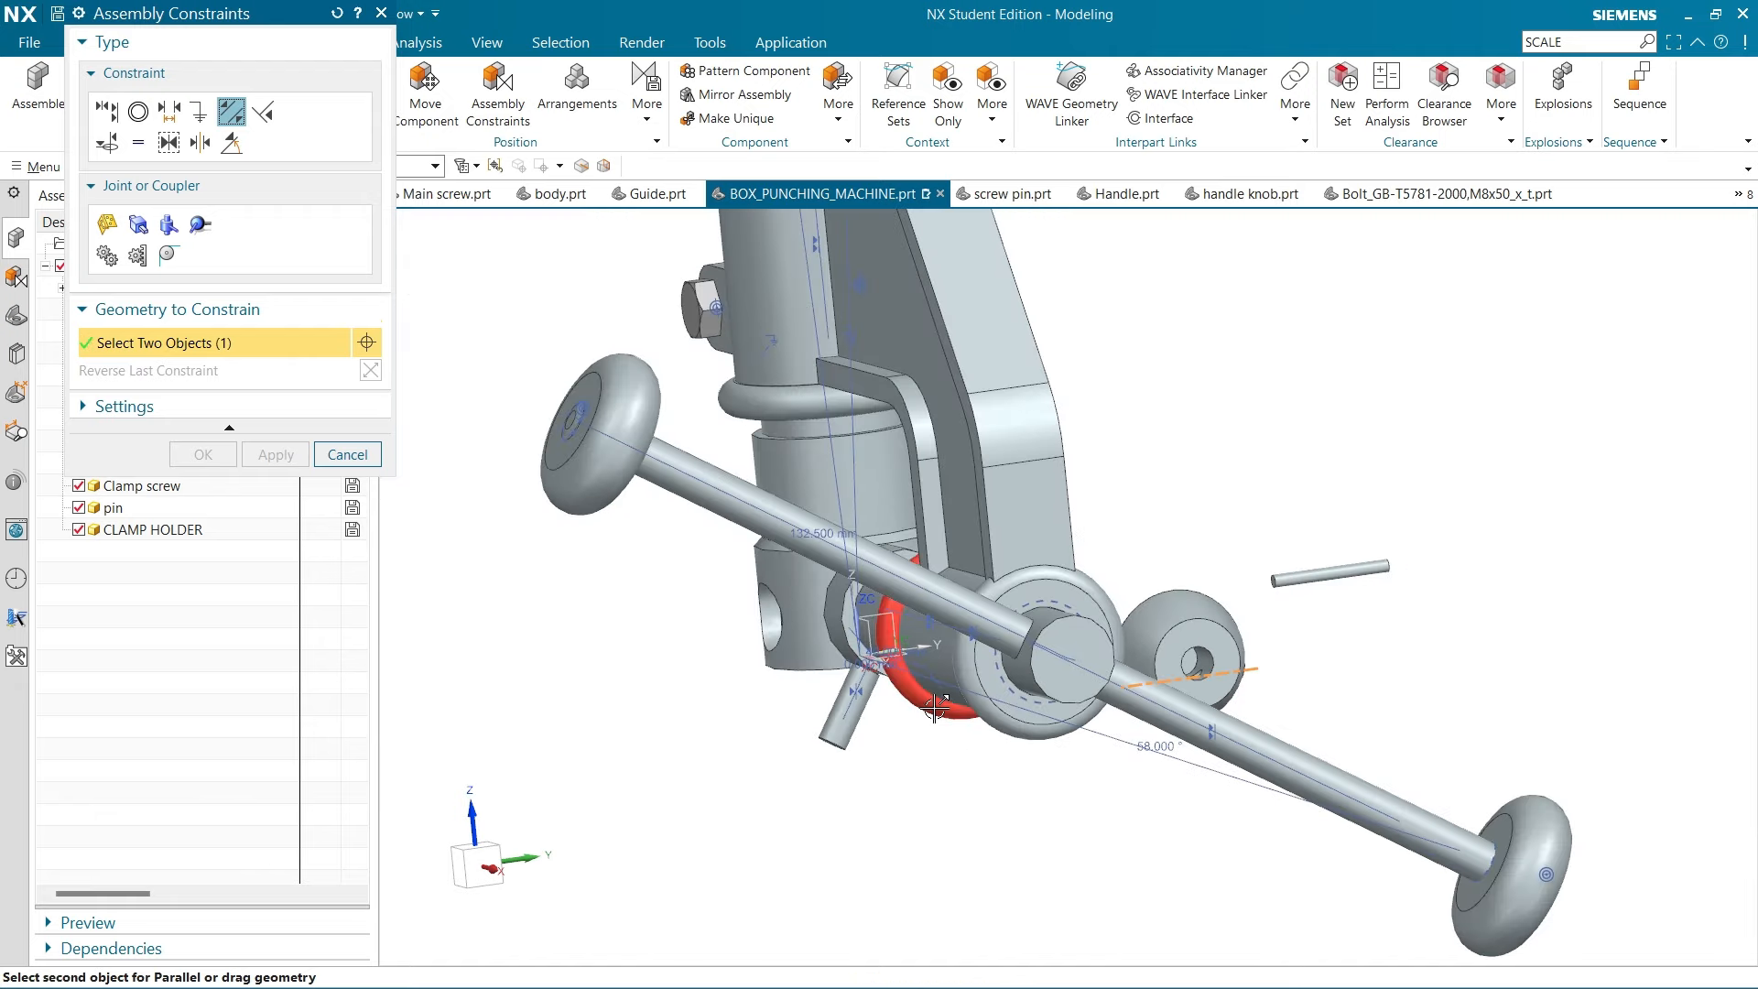
middle_click_drag(934, 708, 946, 777)
scroll(803, 698, "up", 5)
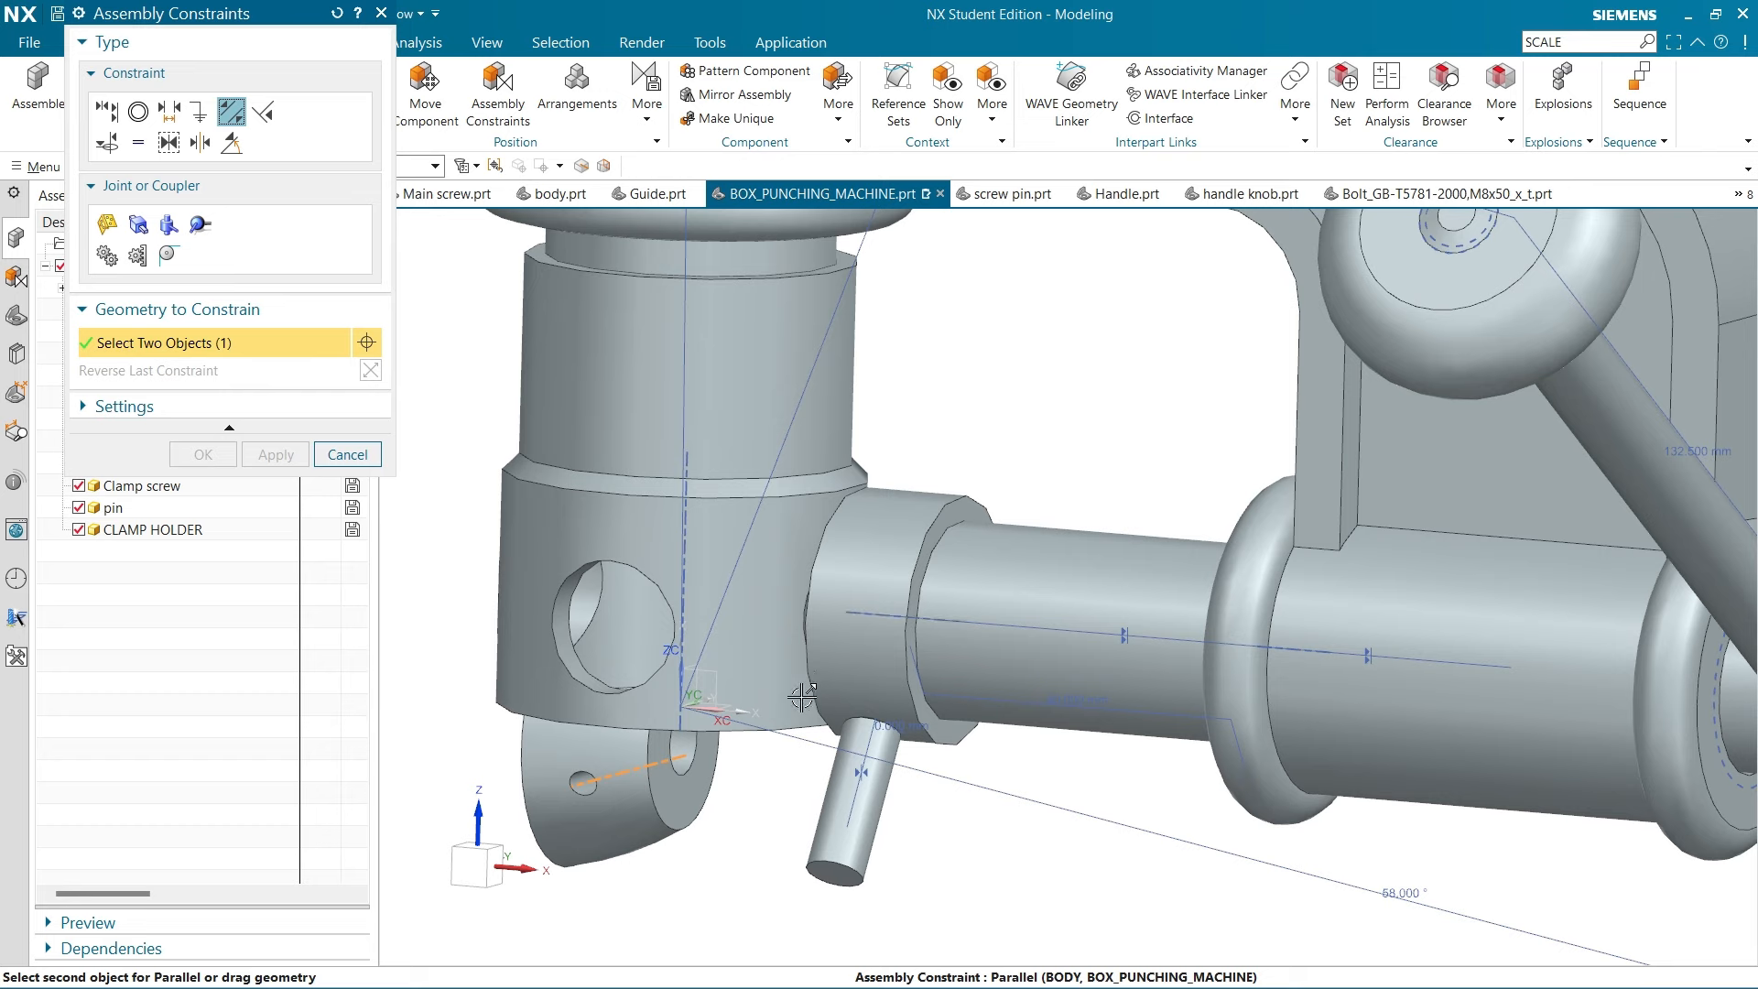
left_click(743, 711)
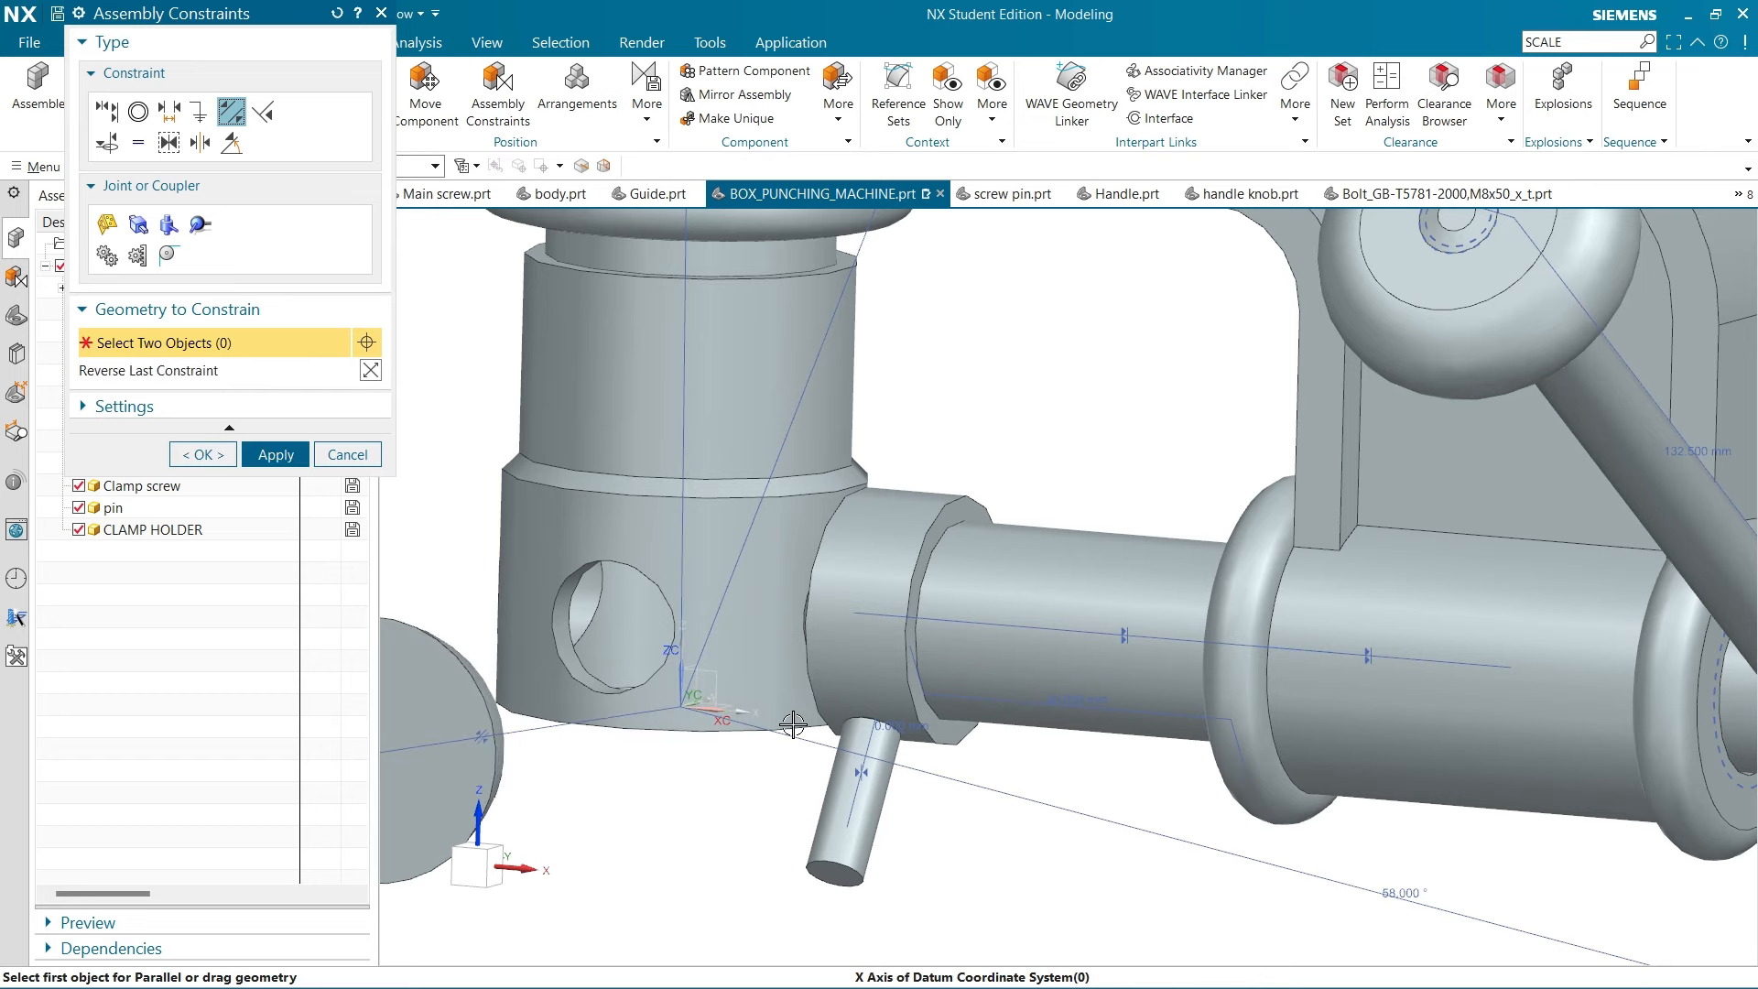
scroll(793, 725, "down", 3)
left_click(370, 371)
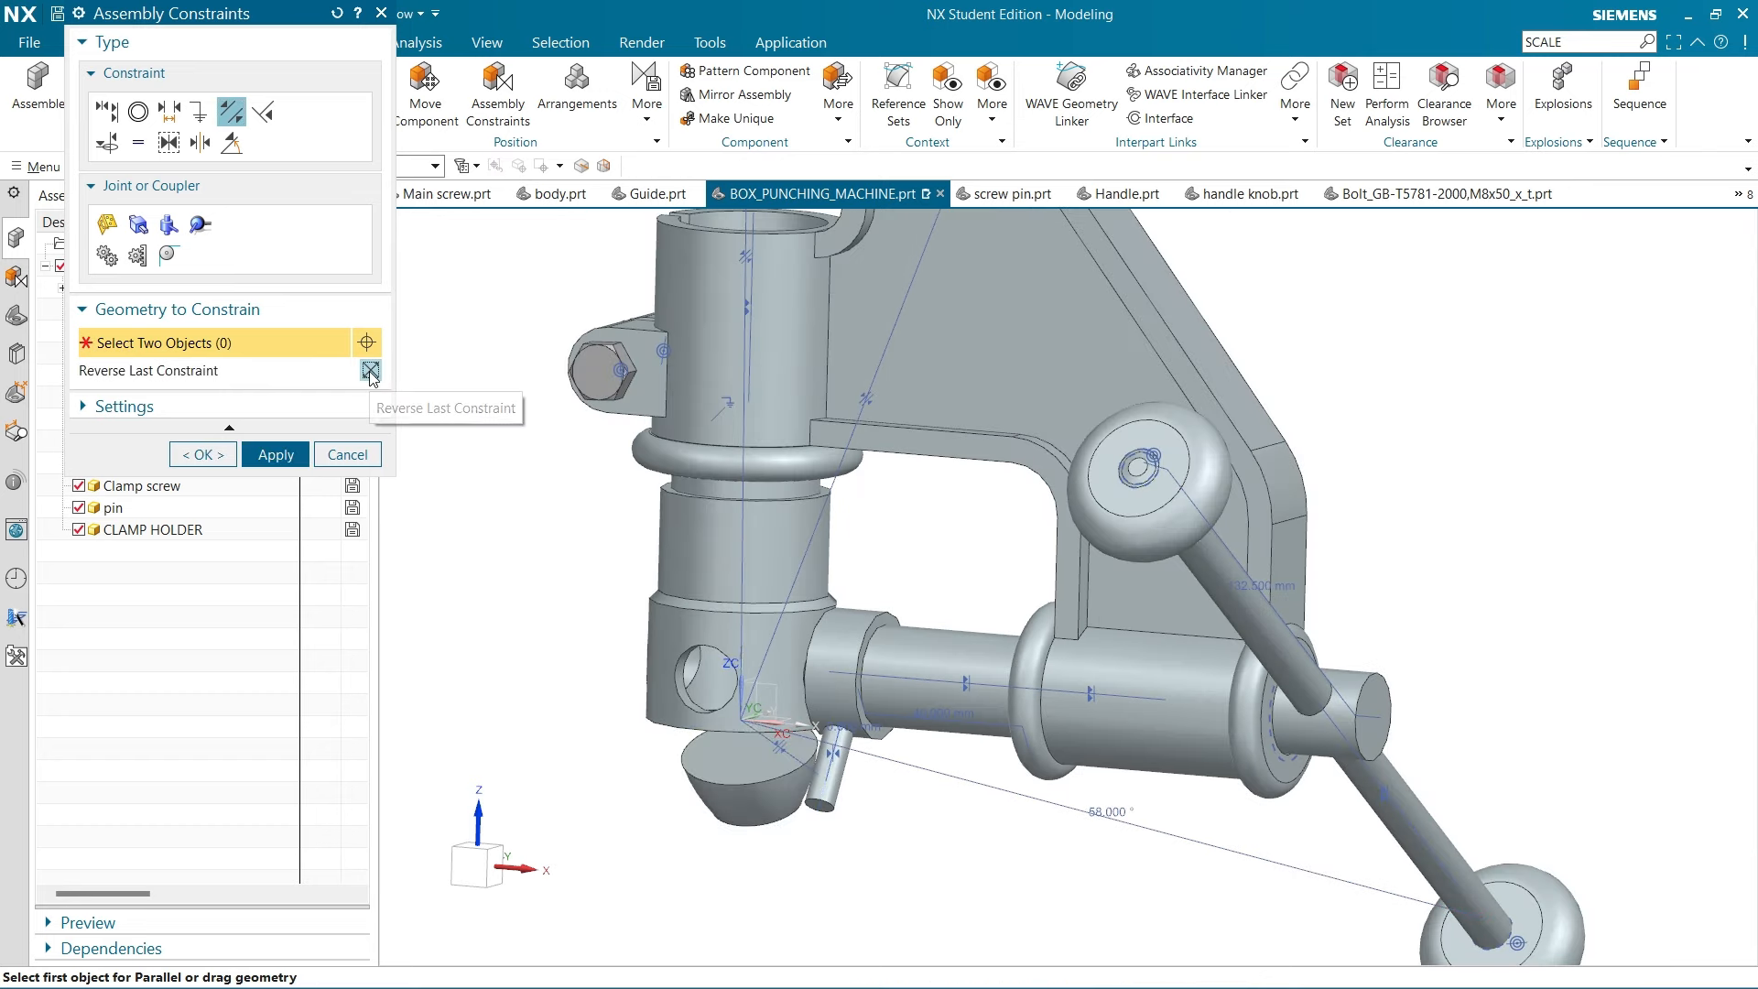
left_click(371, 371)
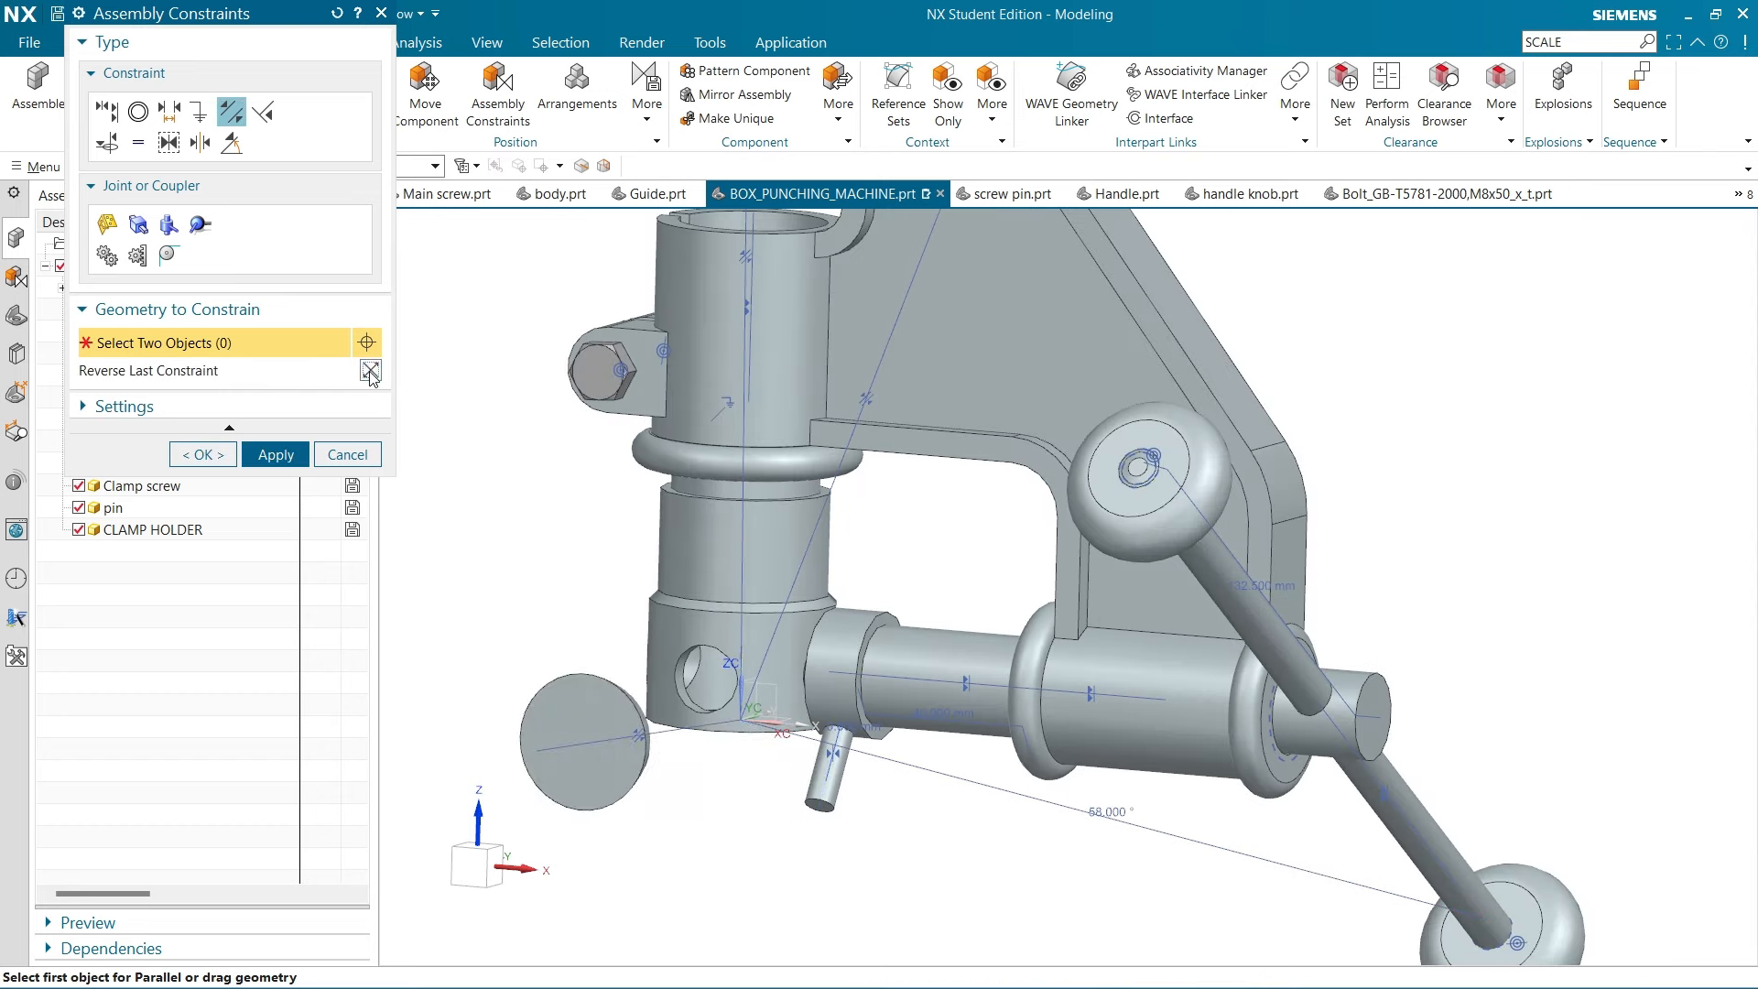
left_click(293, 455)
left_click(348, 454)
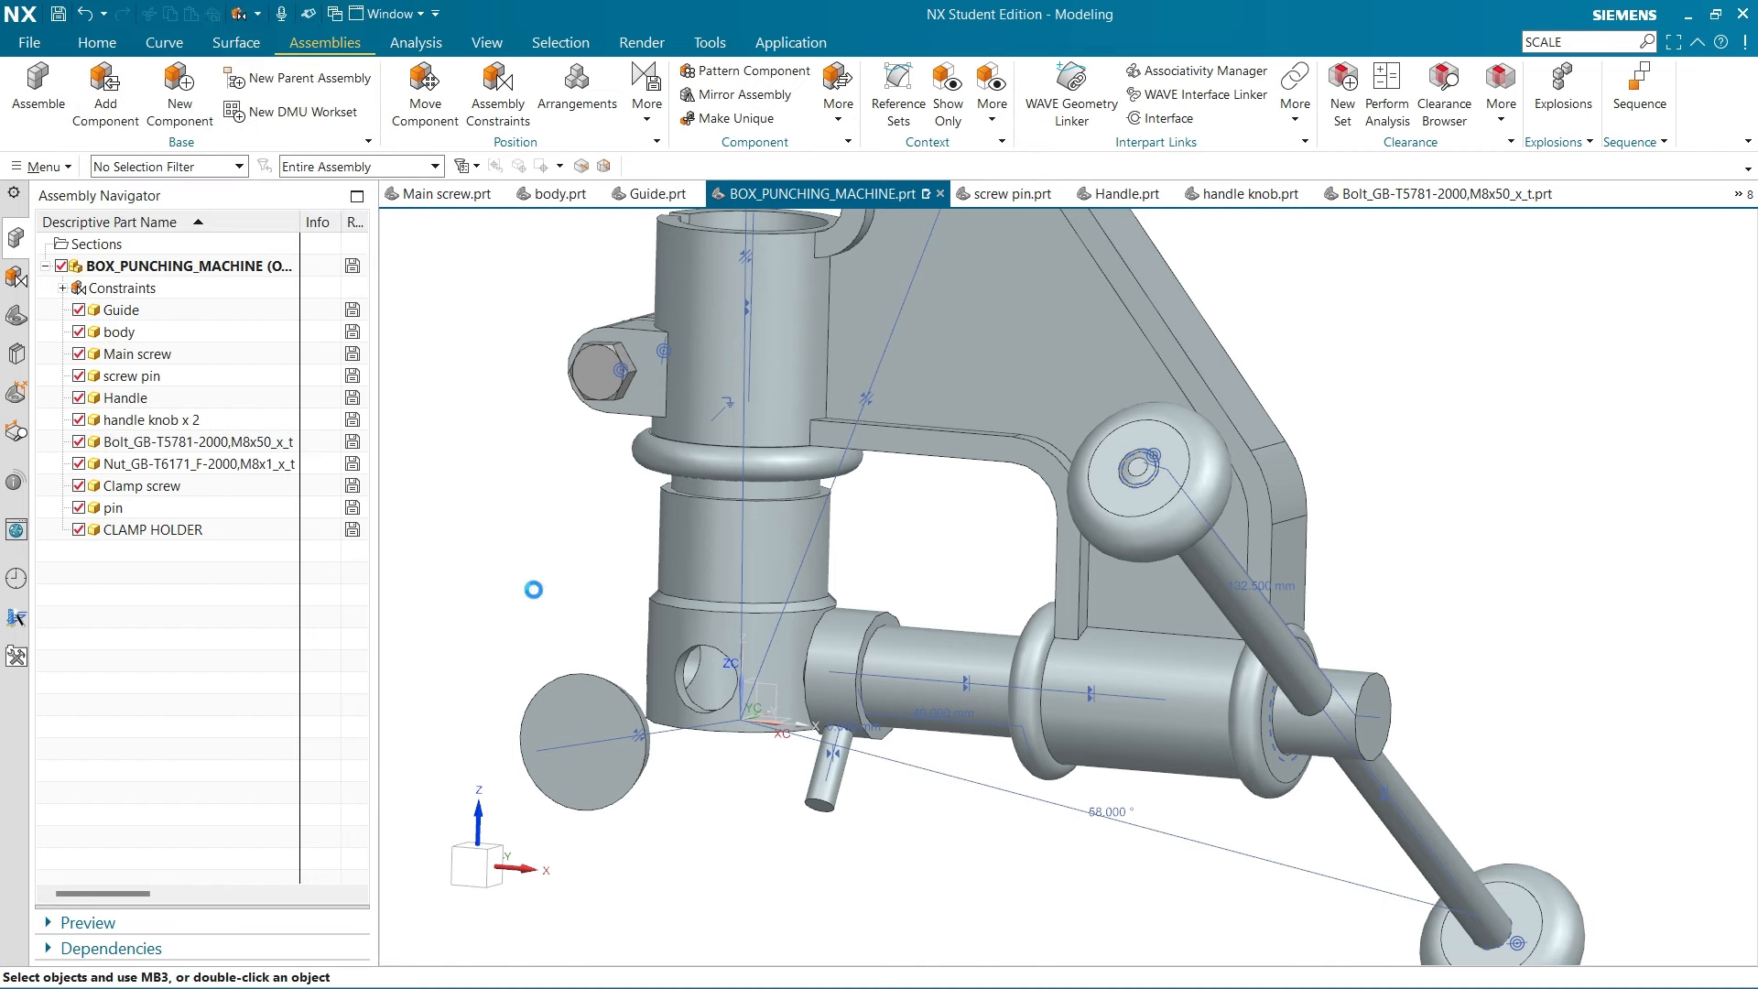
Delete the CLAMP HOLDER's parallel constraint to the assembly's X axis and check the holder's orientation
right_click(661, 732)
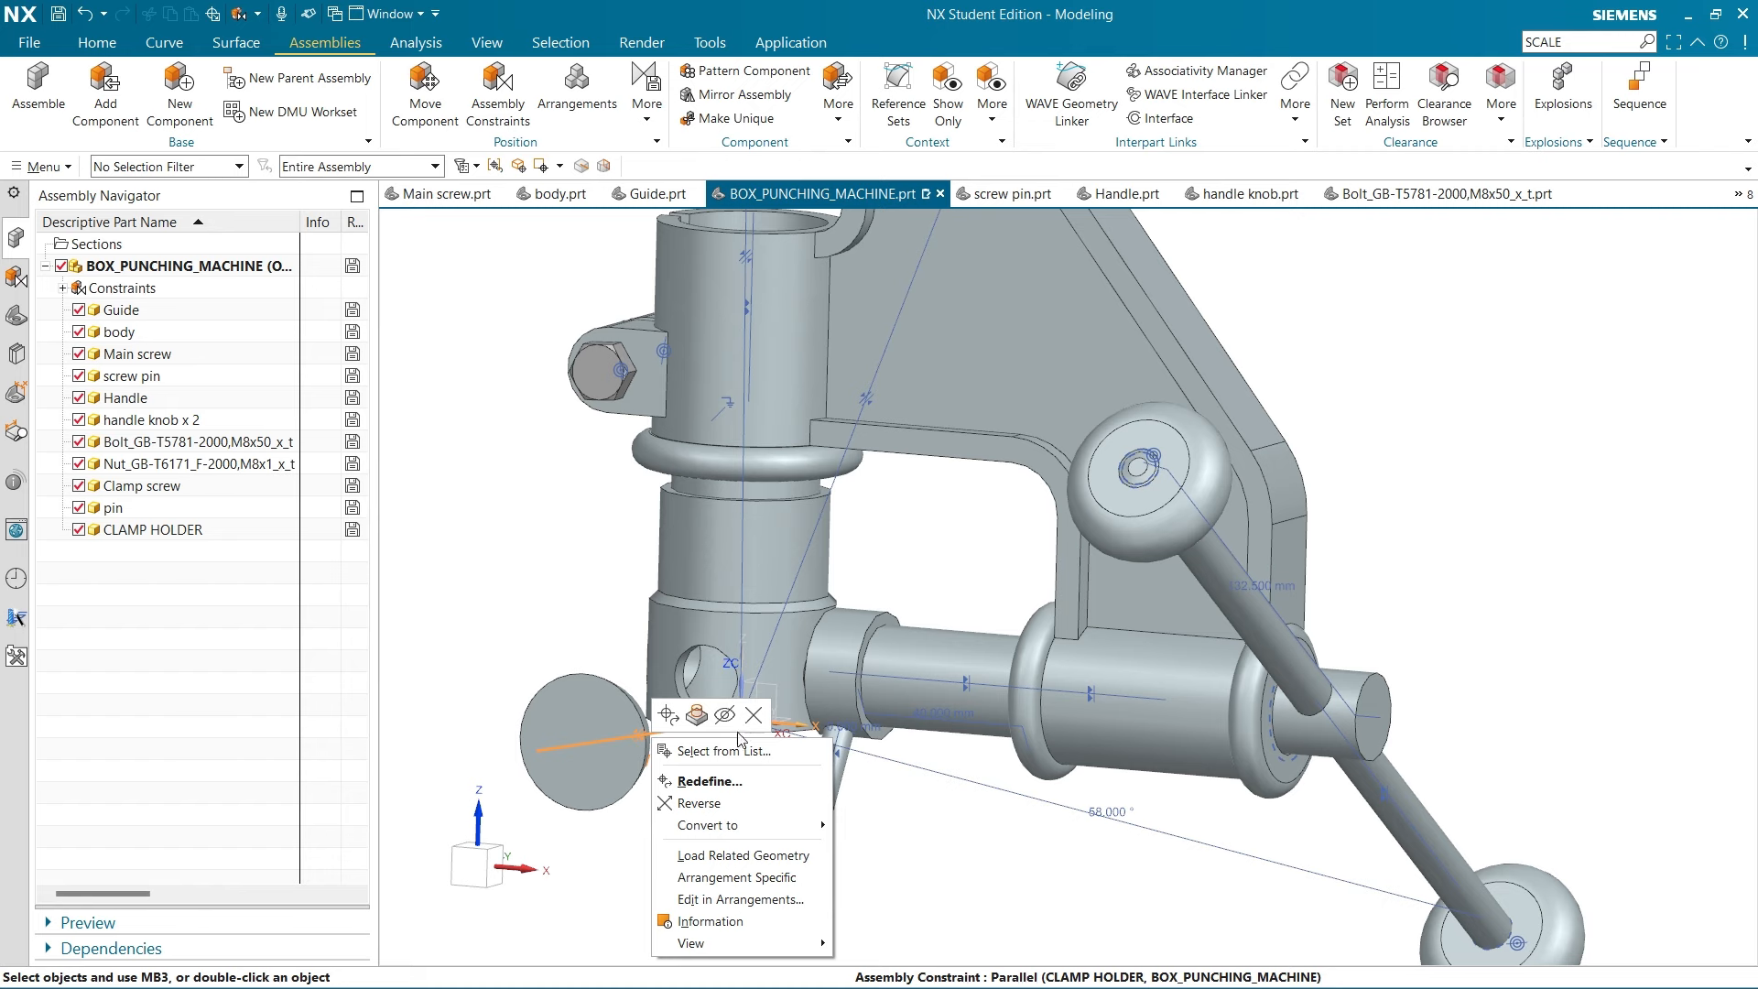
key("Escape")
scroll(686, 794, "down", 2)
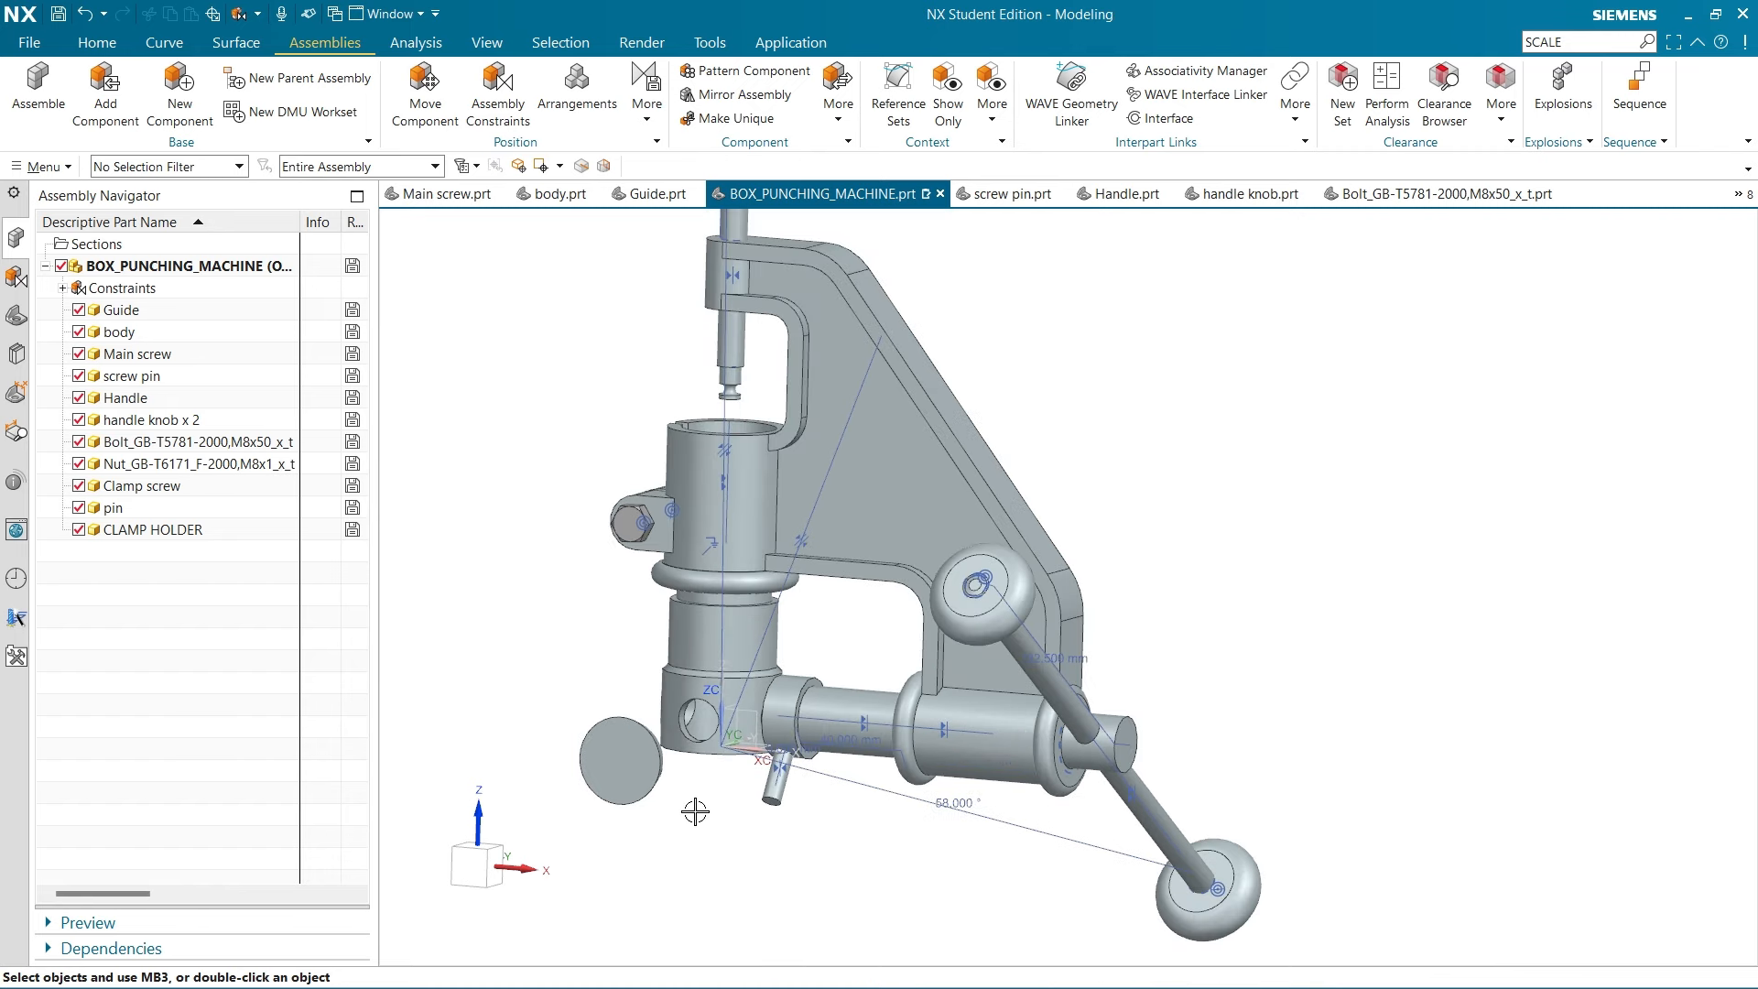
middle_click_drag(695, 811, 656, 856)
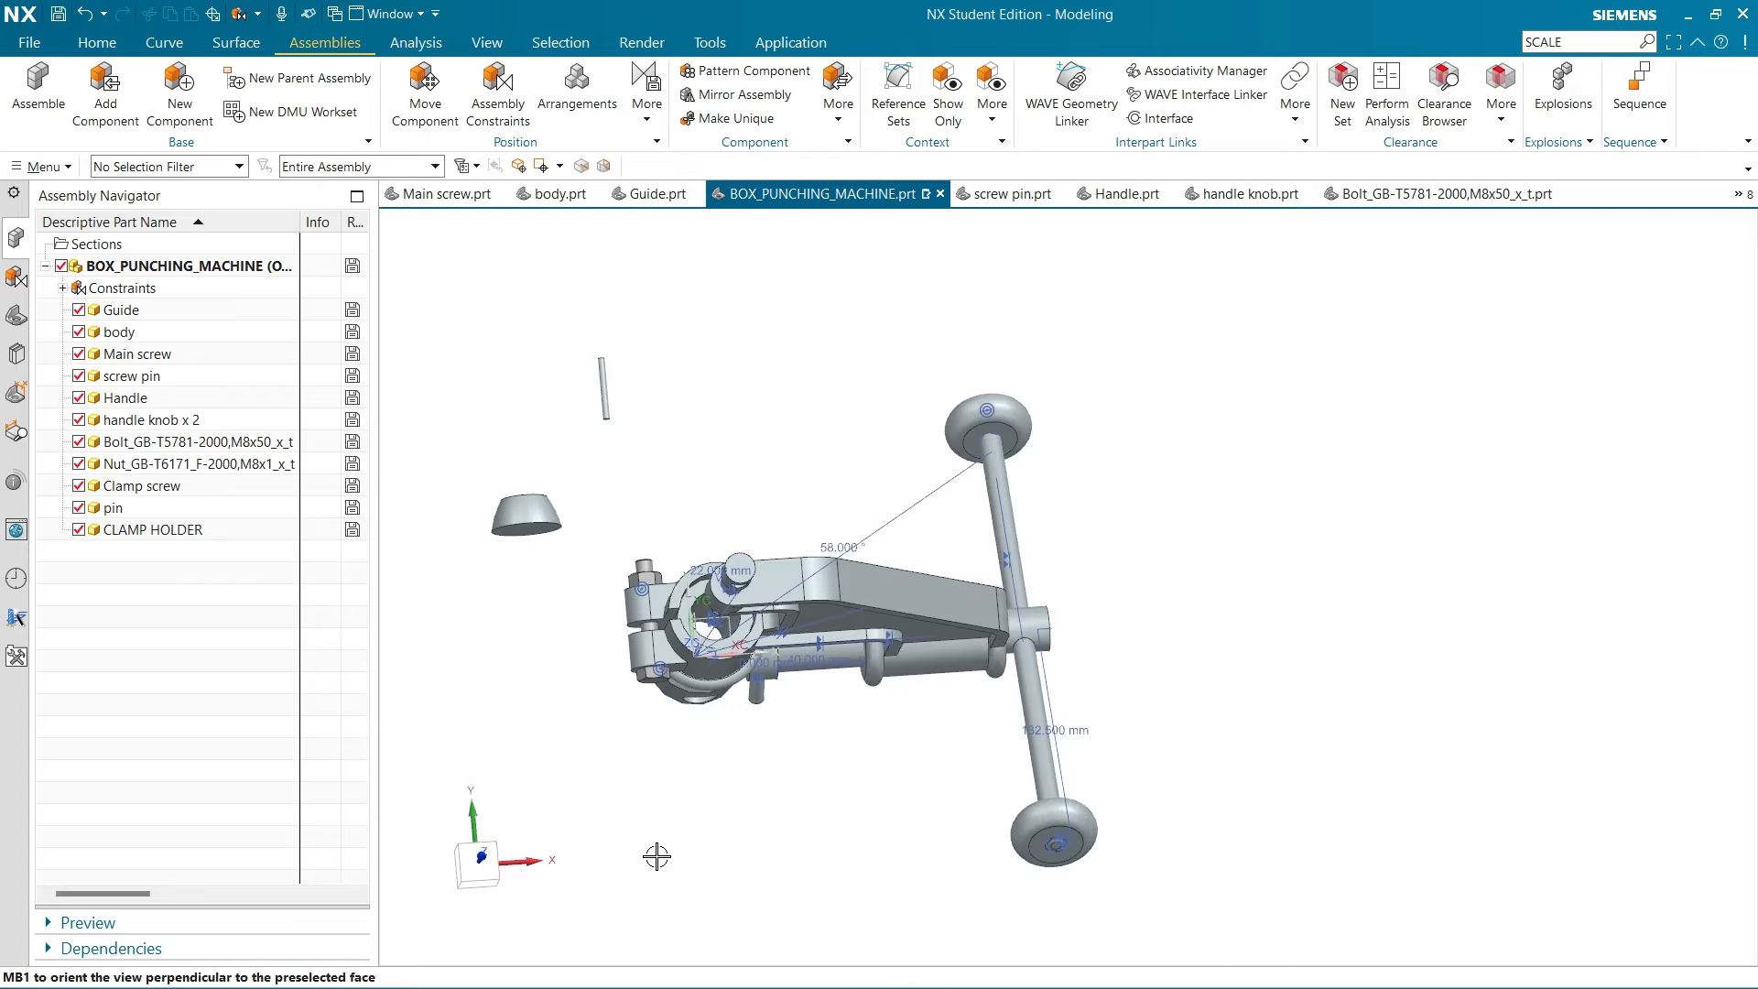
middle_click_drag(717, 443, 663, 417)
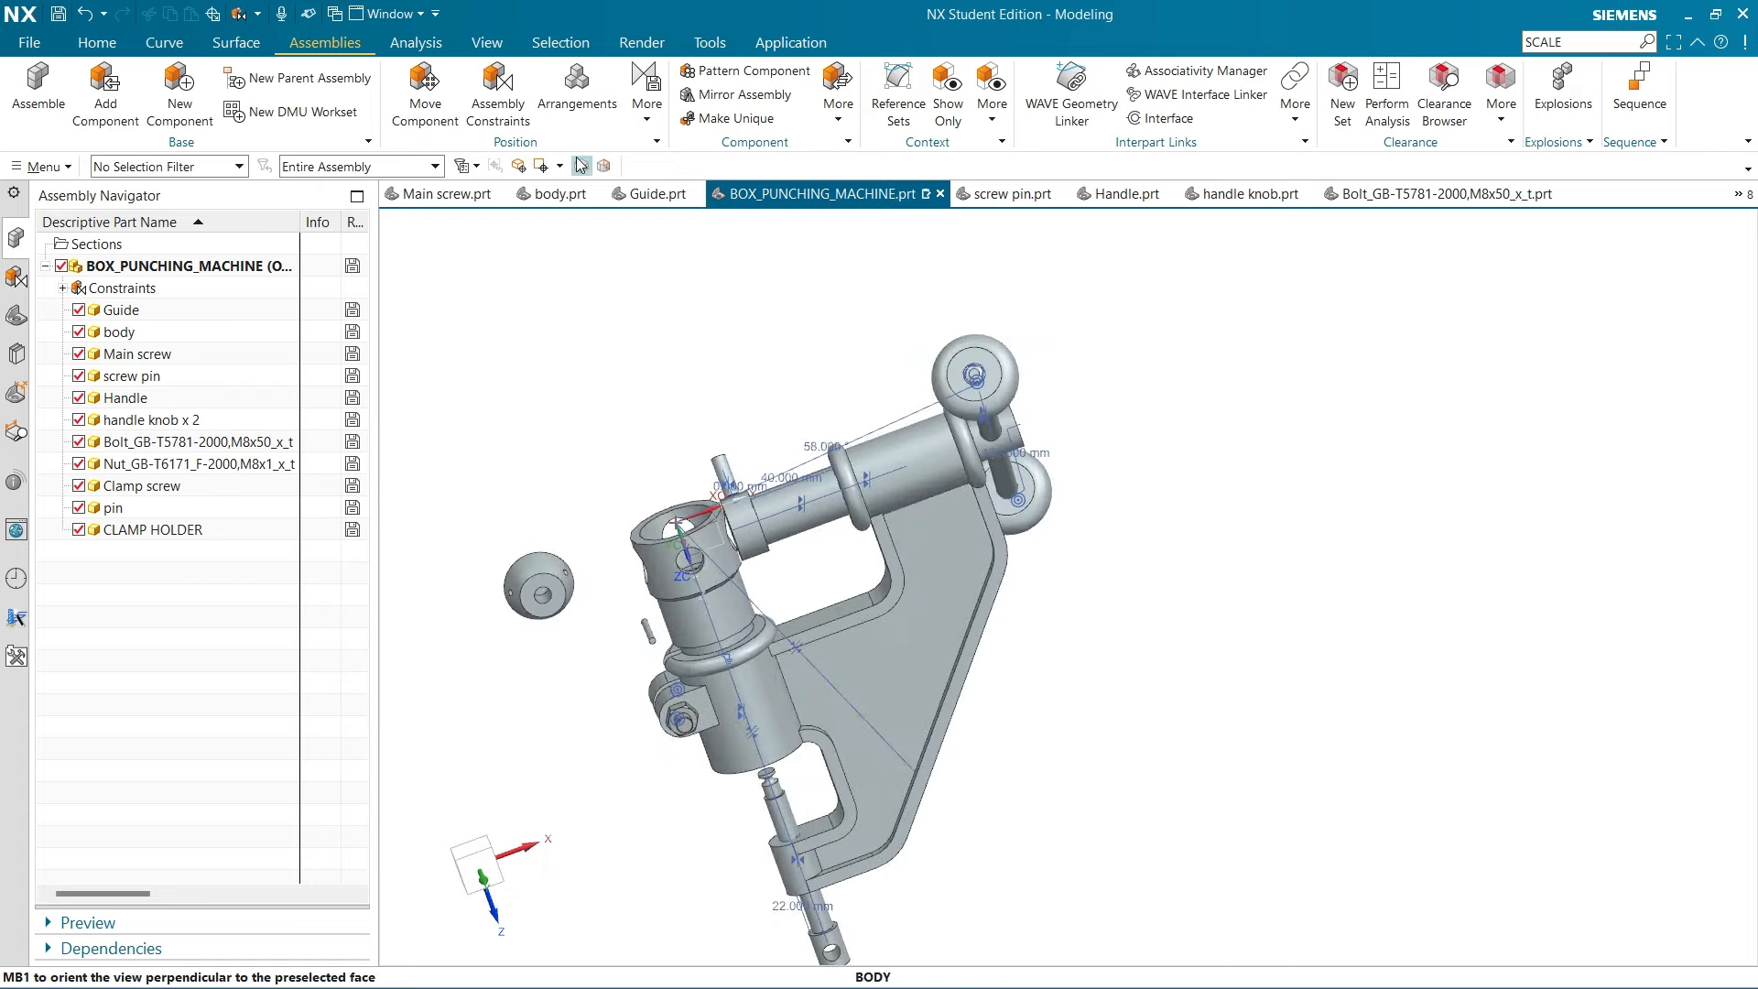
left_click(519, 110)
left_click(140, 112)
scroll(513, 586, "up", 5)
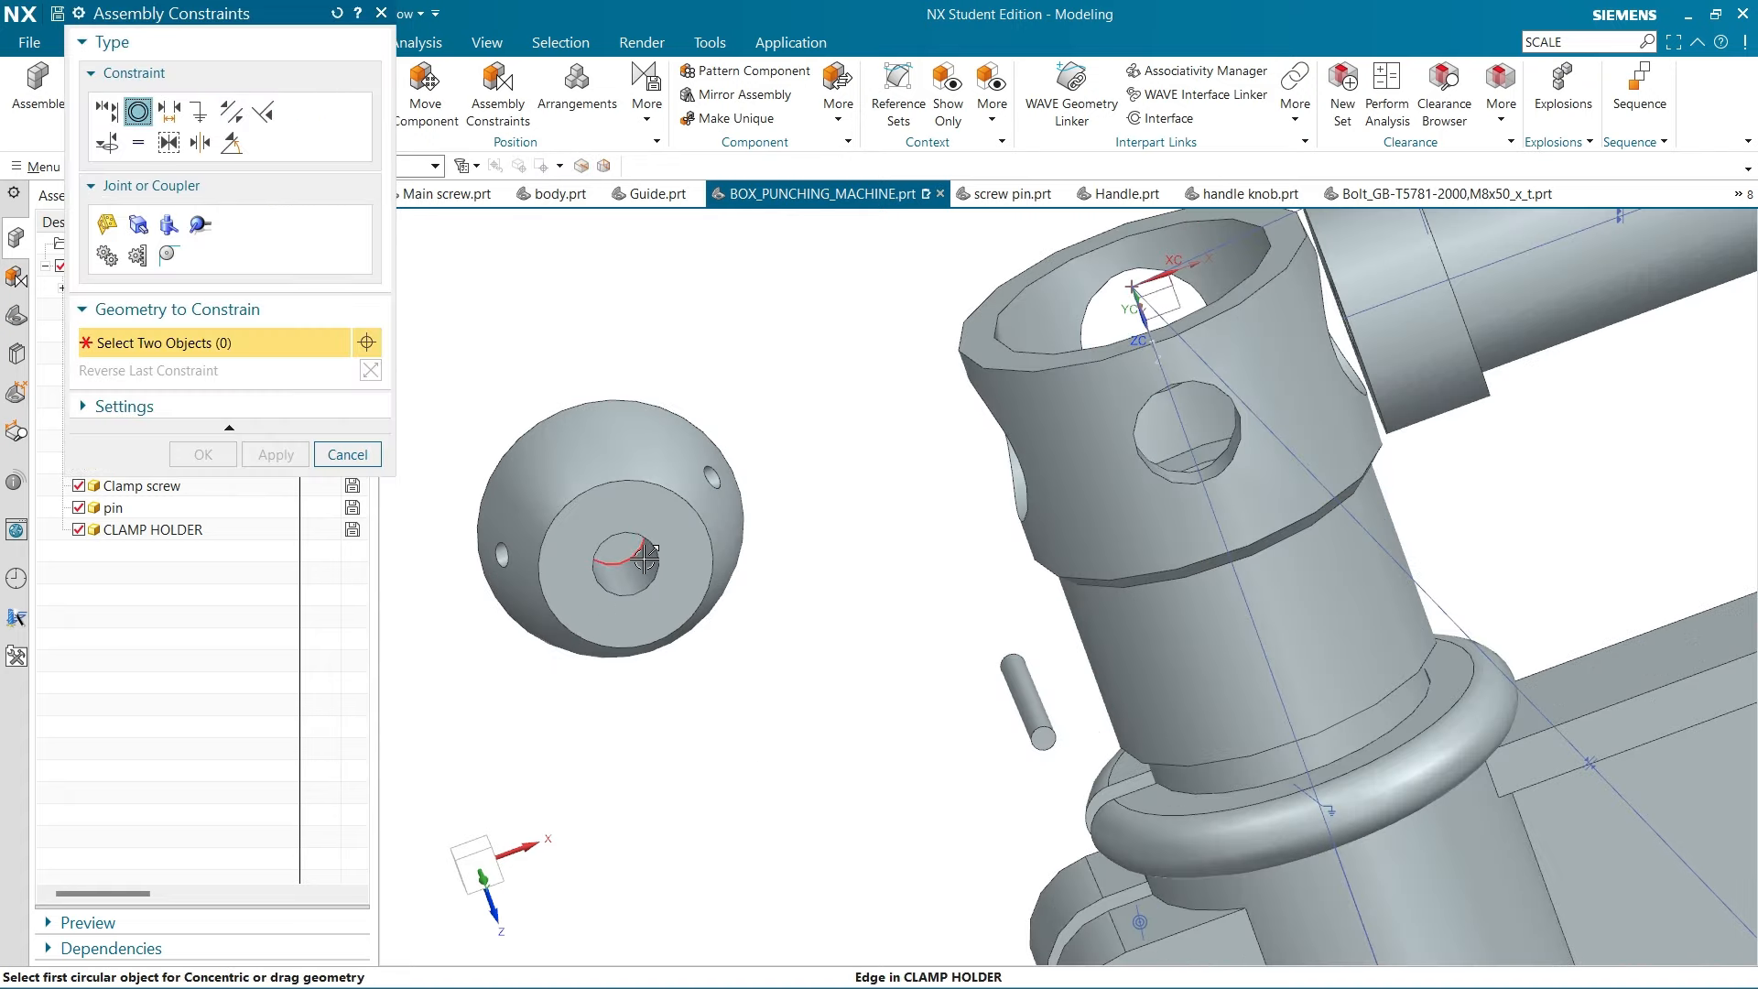
scroll(645, 557, "down", 5)
scroll(649, 515, "up", 4)
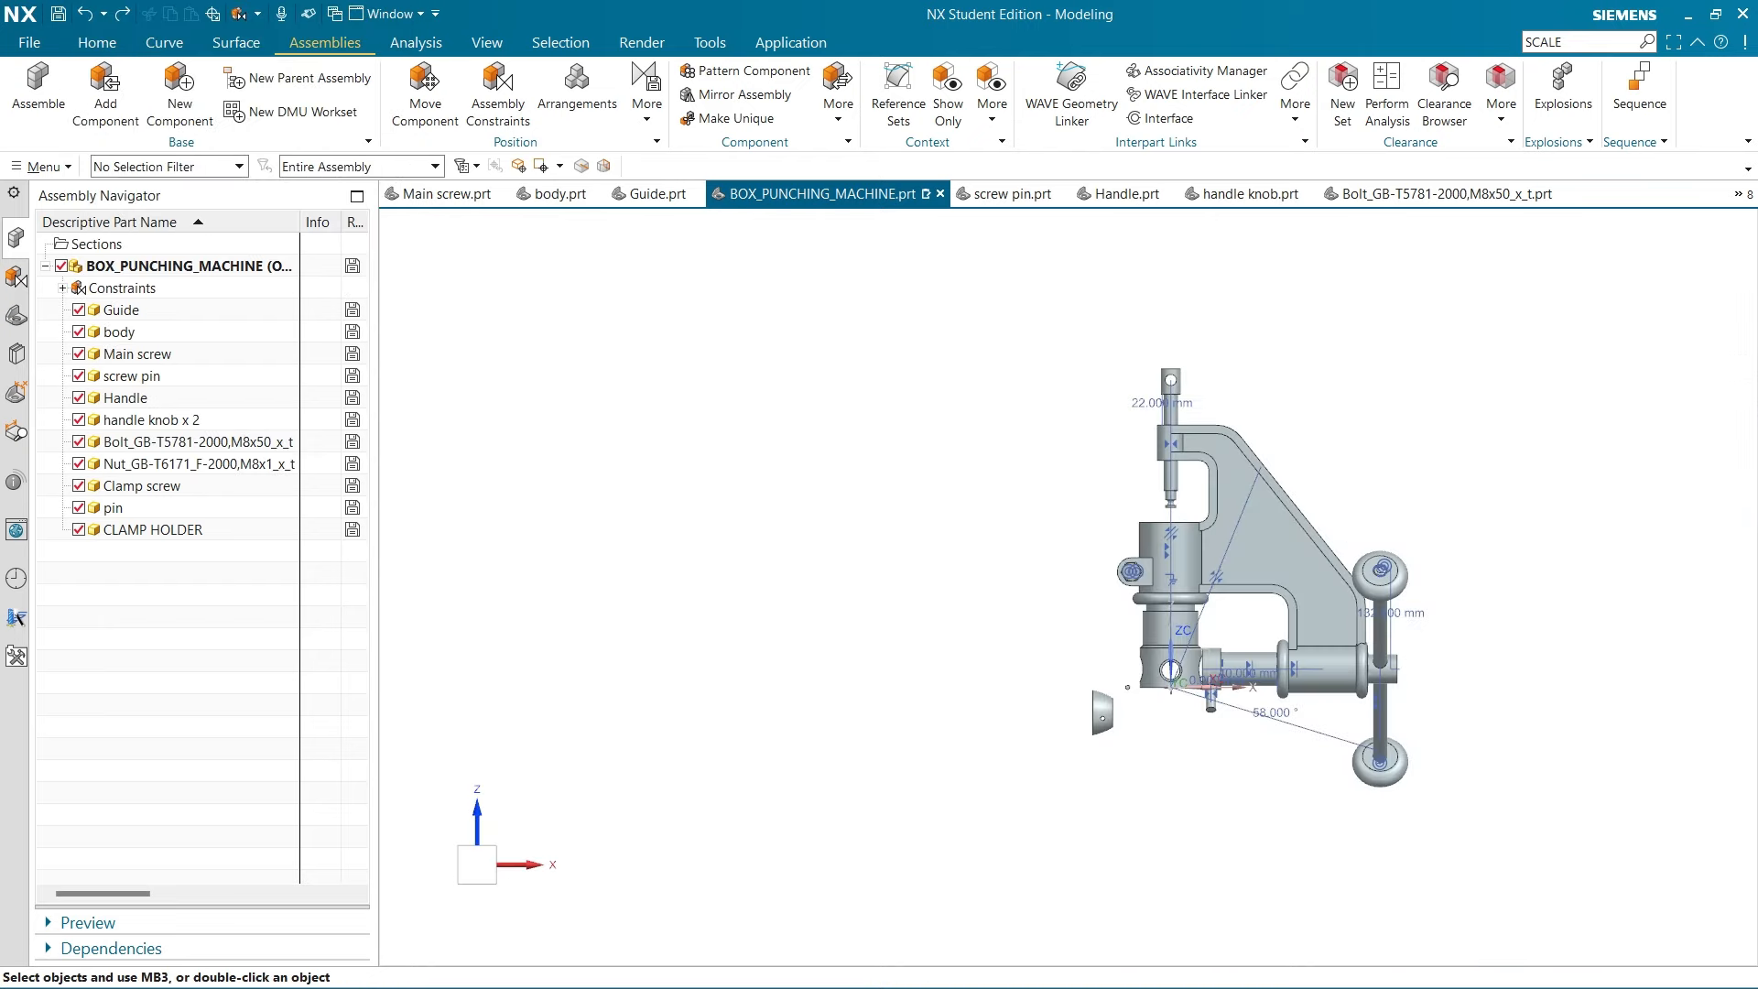
Constrain the centerline of the CLAMP HOLDER's small pin hole parallel to the X axis of the datum coordinate system
scroll(1182, 874, "up", 3)
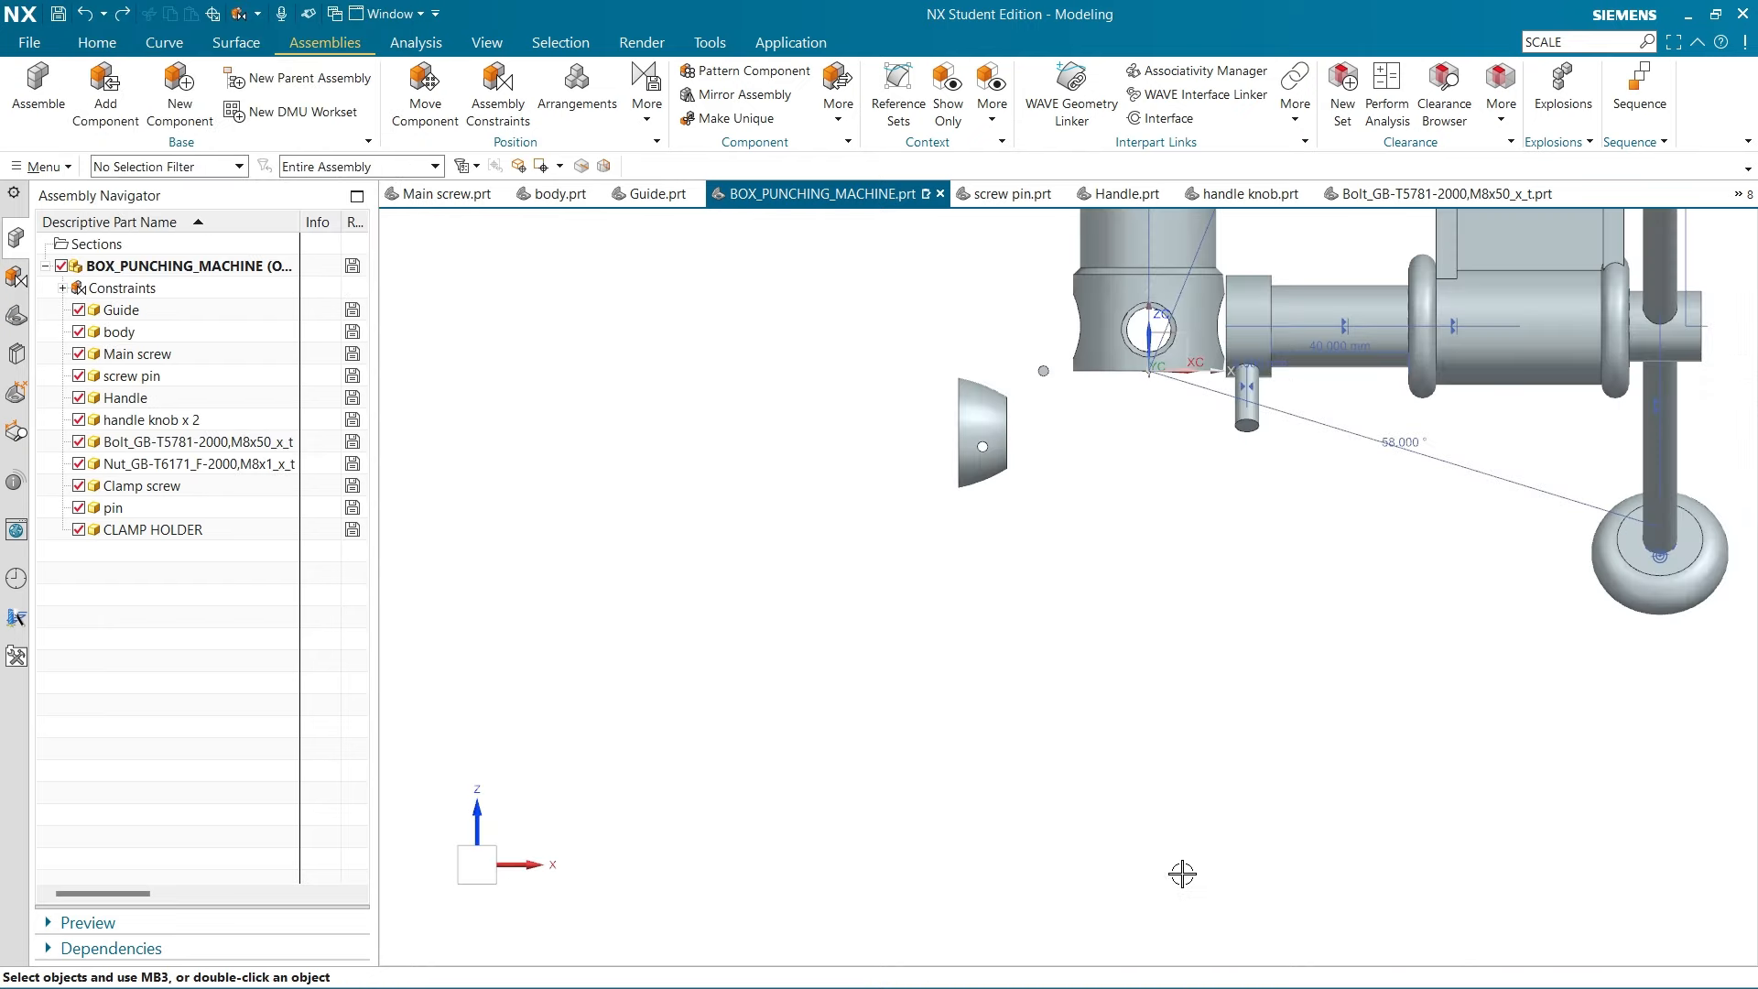
middle_click_drag(1182, 875, 1207, 687)
scroll(1208, 687, "up", 4)
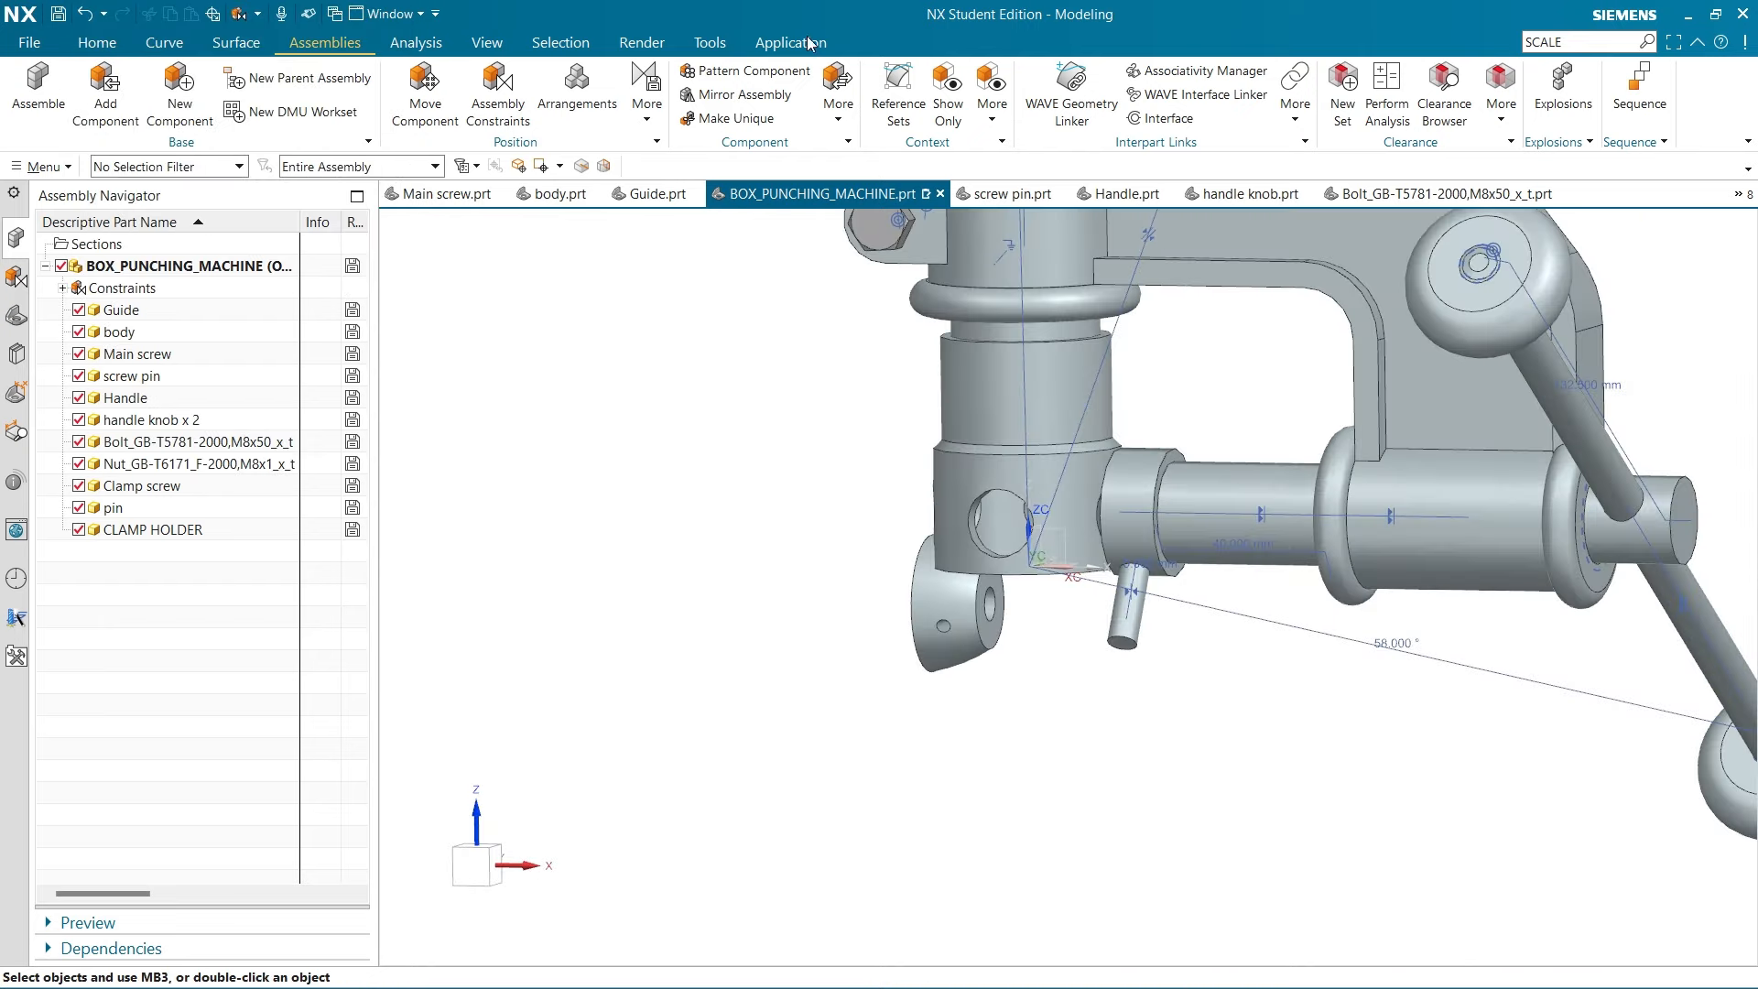
left_click(499, 91)
scroll(952, 628, "up", 1)
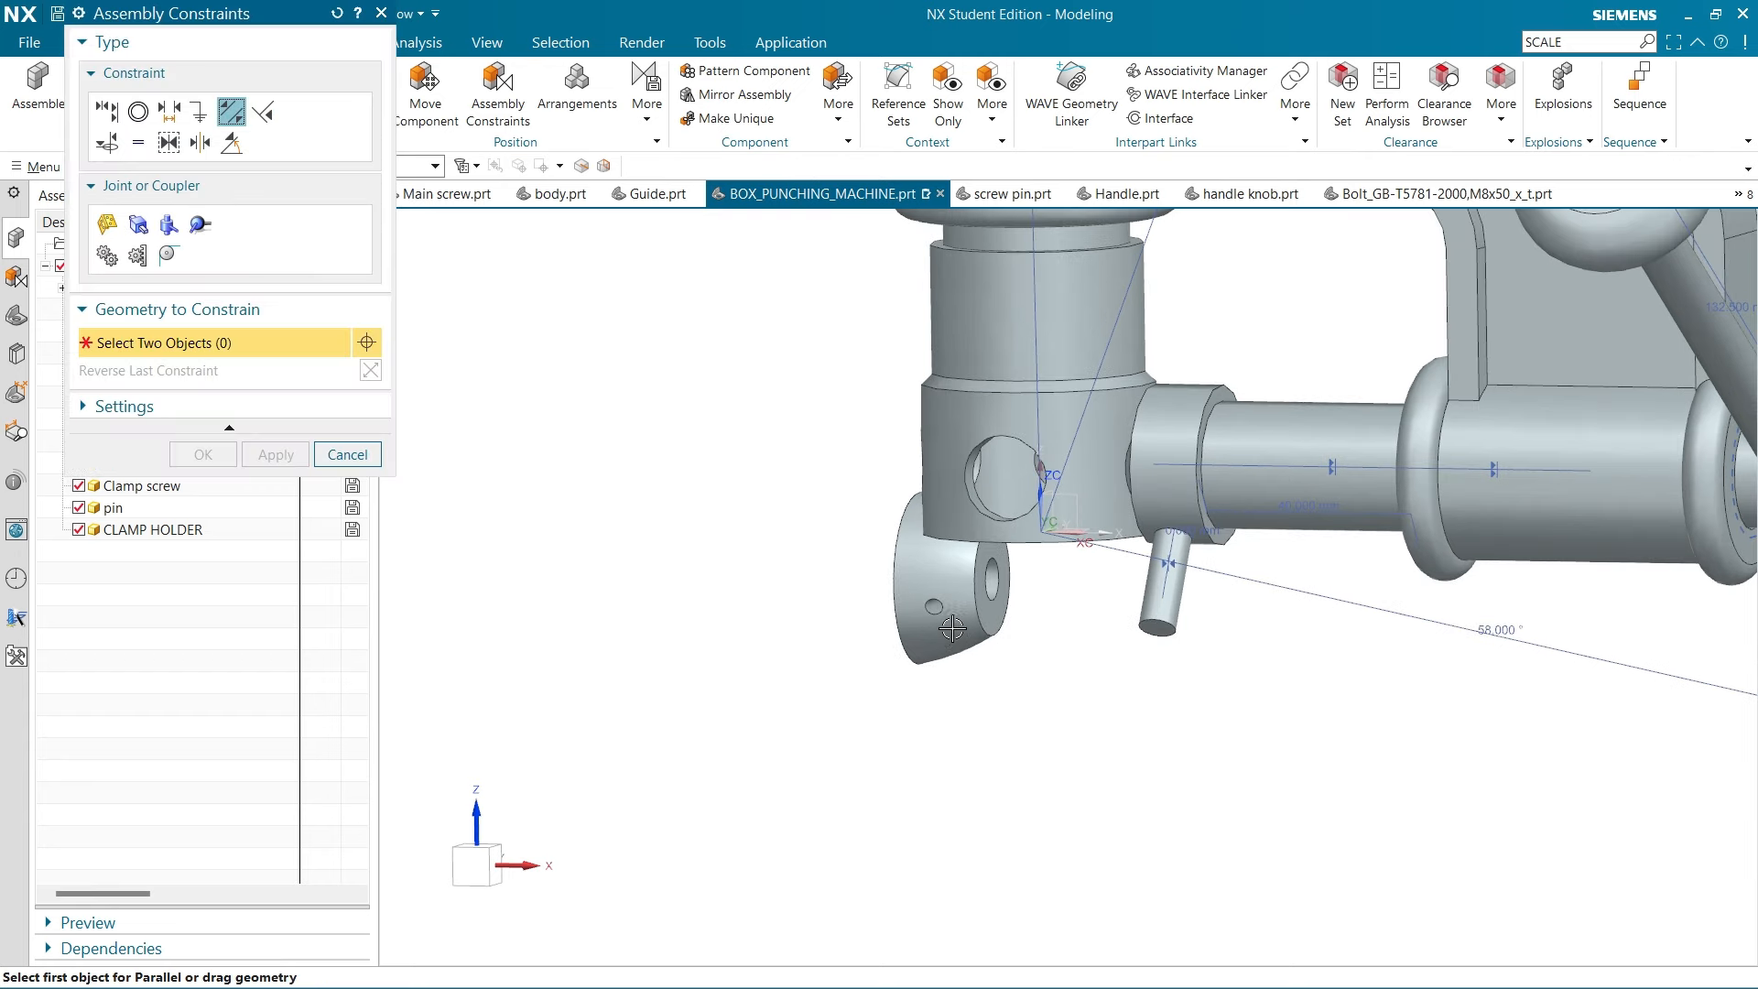
scroll(952, 628, "up", 2)
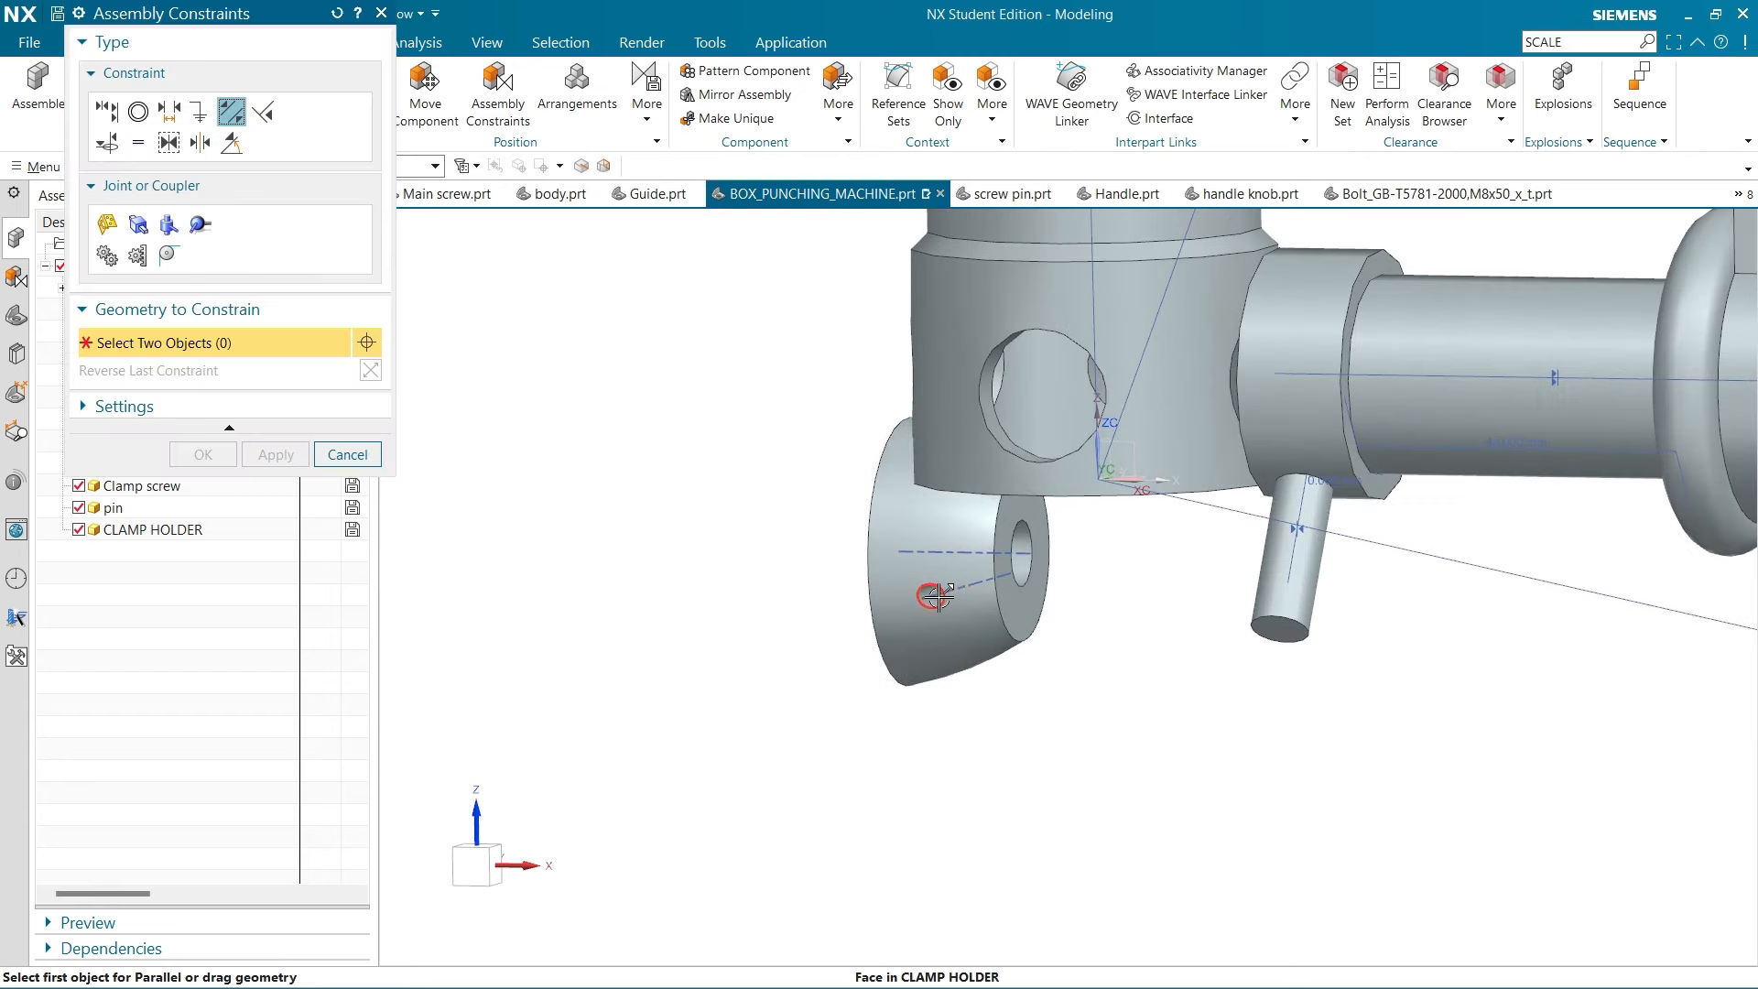
left_click(938, 595)
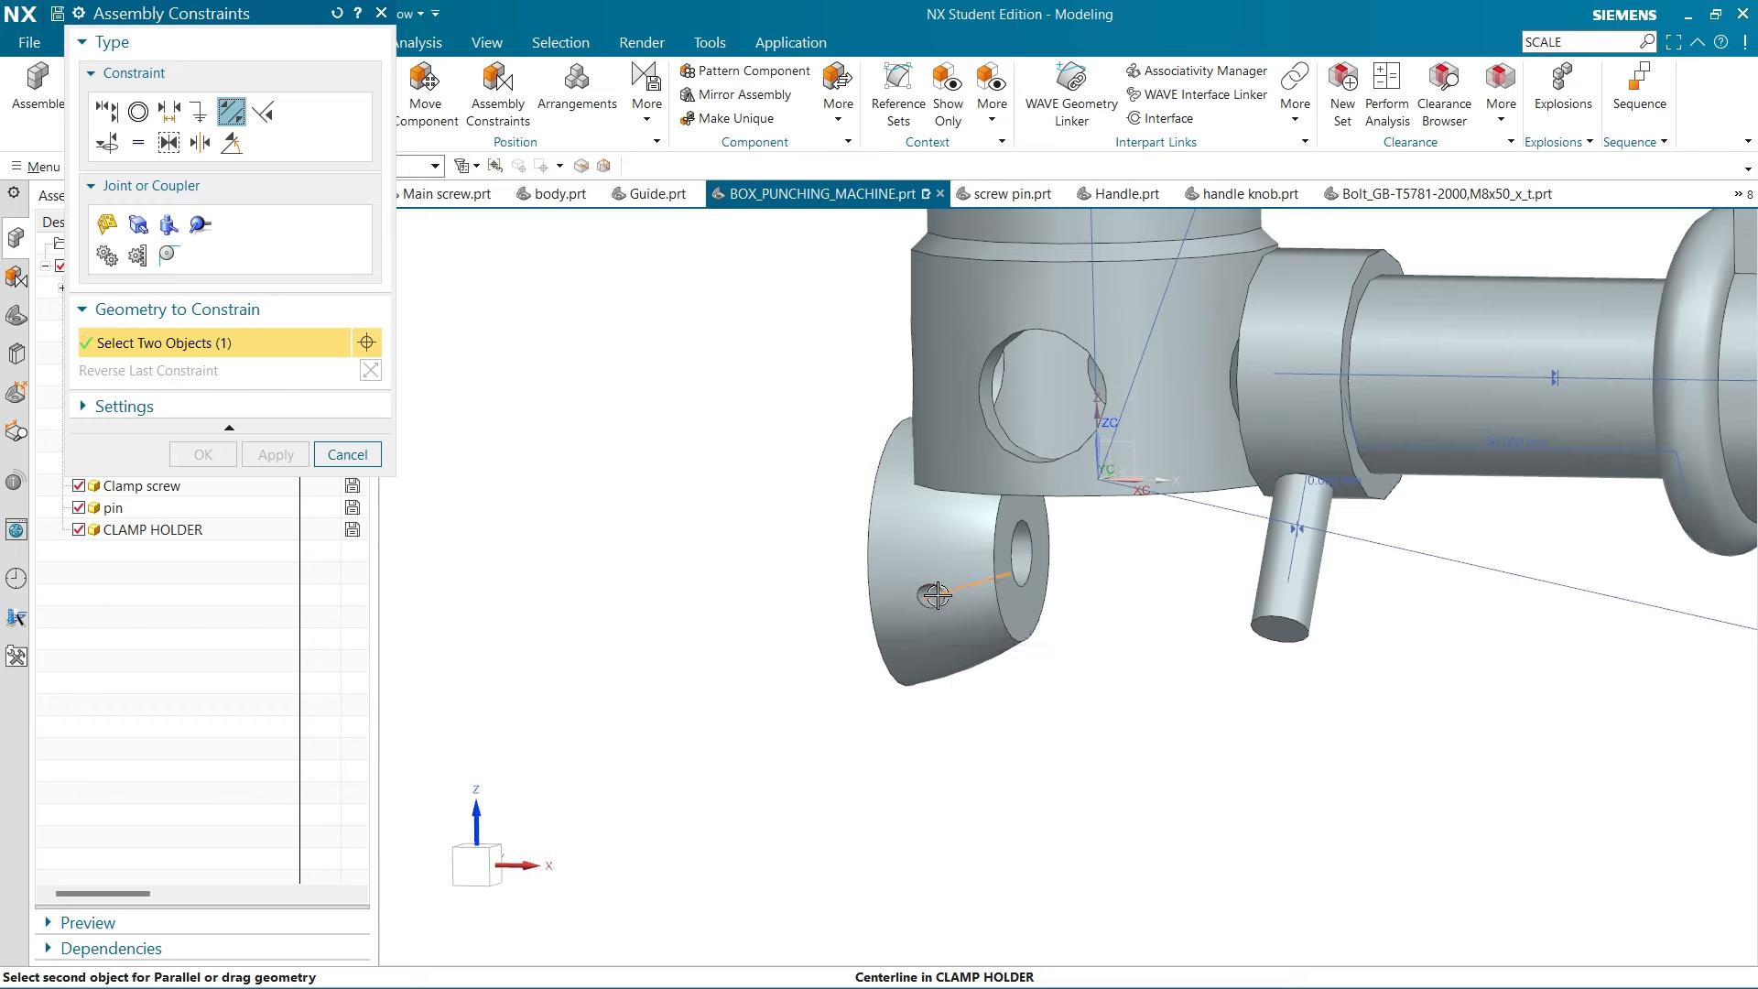
left_click(1164, 486)
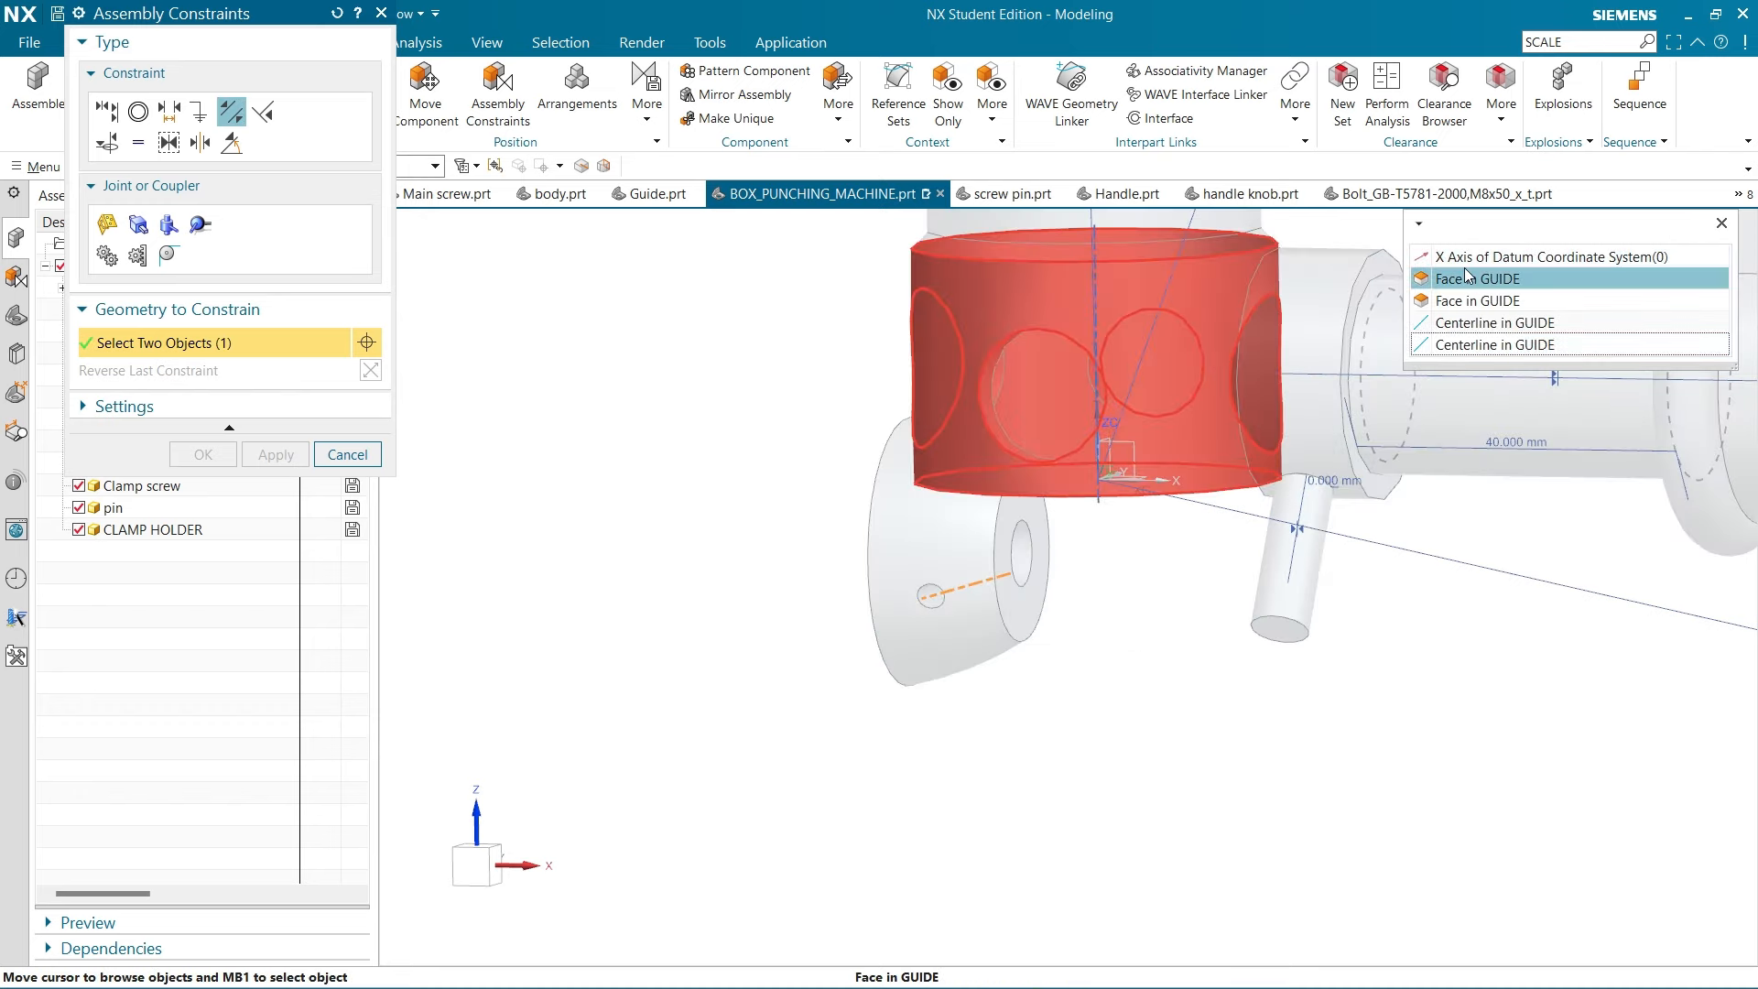
left_click(1464, 260)
Rotate the CLAMP HOLDER about its pin hole direction with Move Component so that its narrow end faces upward
middle_click_drag(1017, 659, 1005, 729)
middle_click_drag(838, 651, 836, 678)
scroll(836, 680, "down", 4)
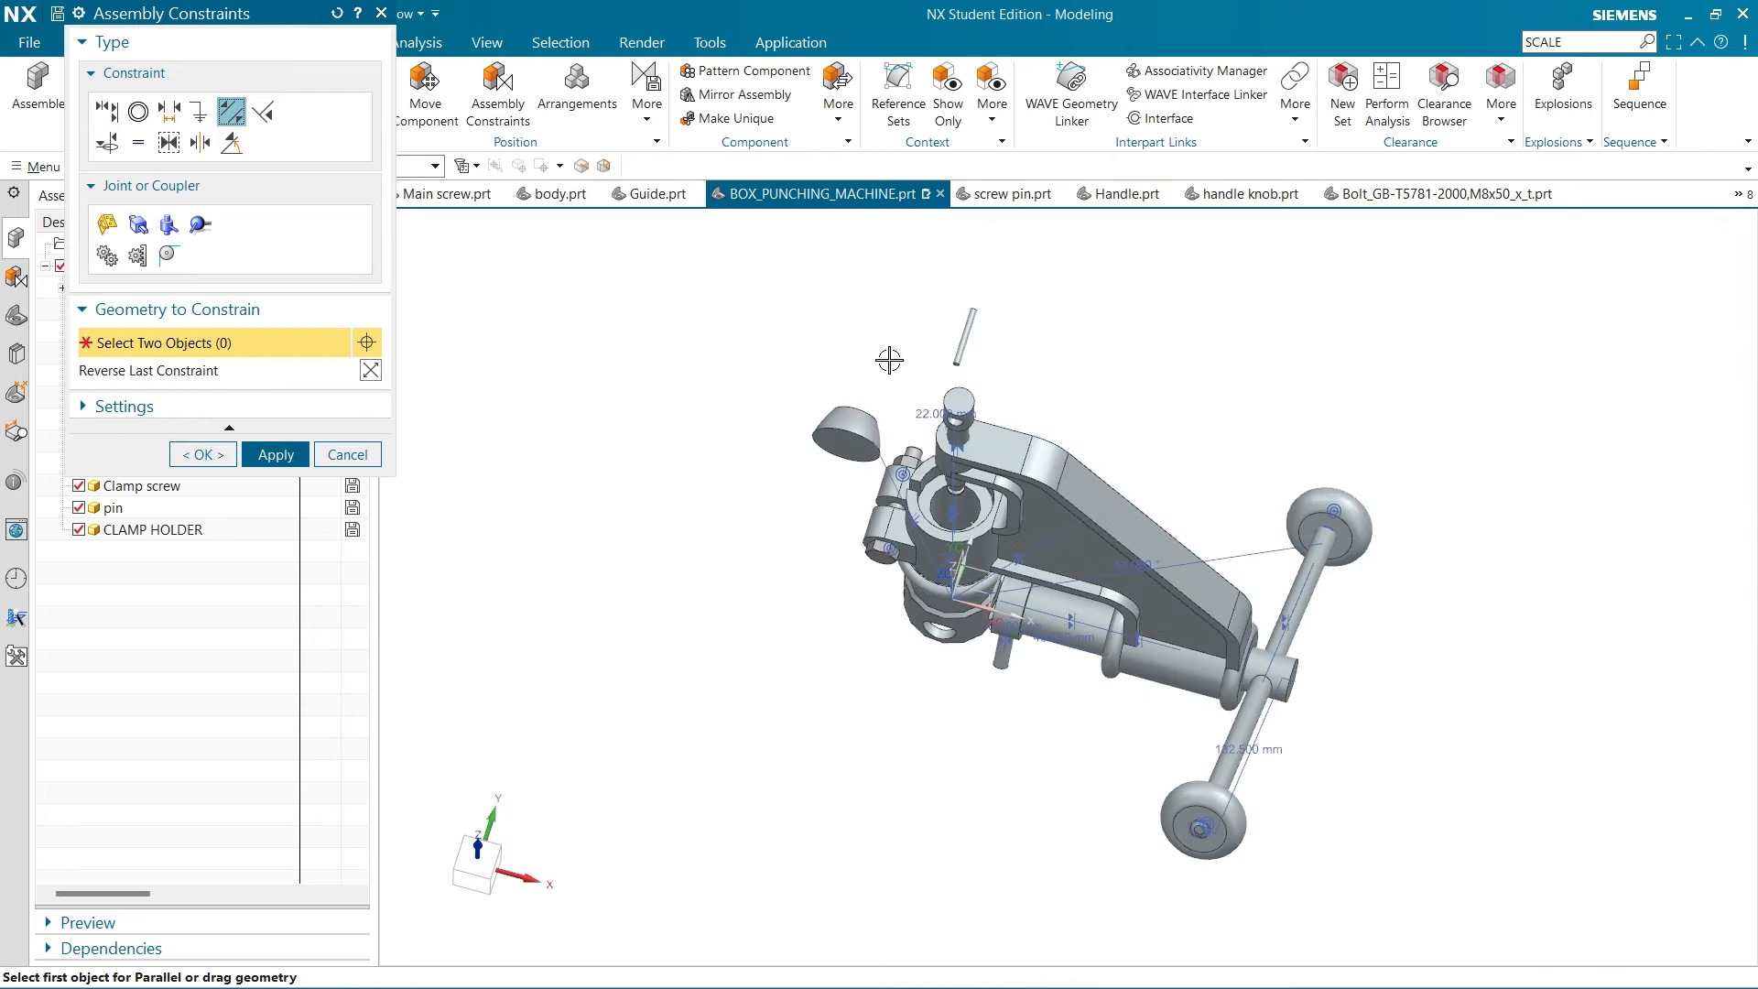
middle_click_drag(894, 349, 824, 332)
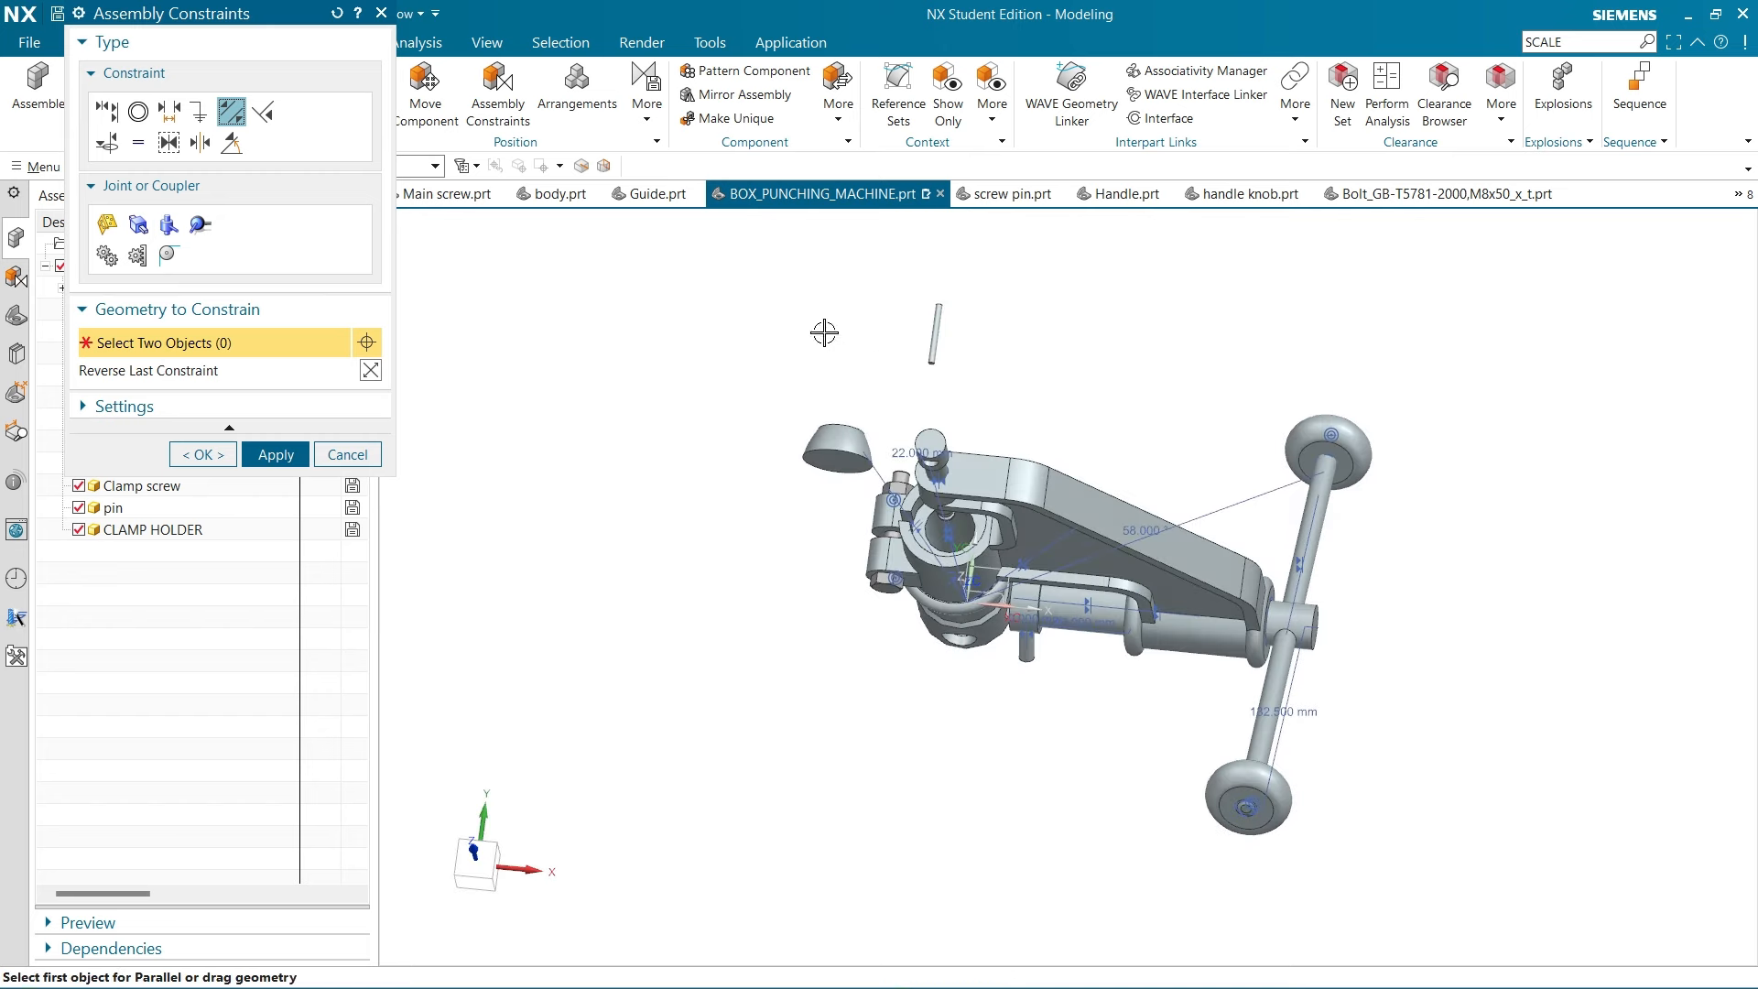
left_click(426, 87)
left_click(826, 448)
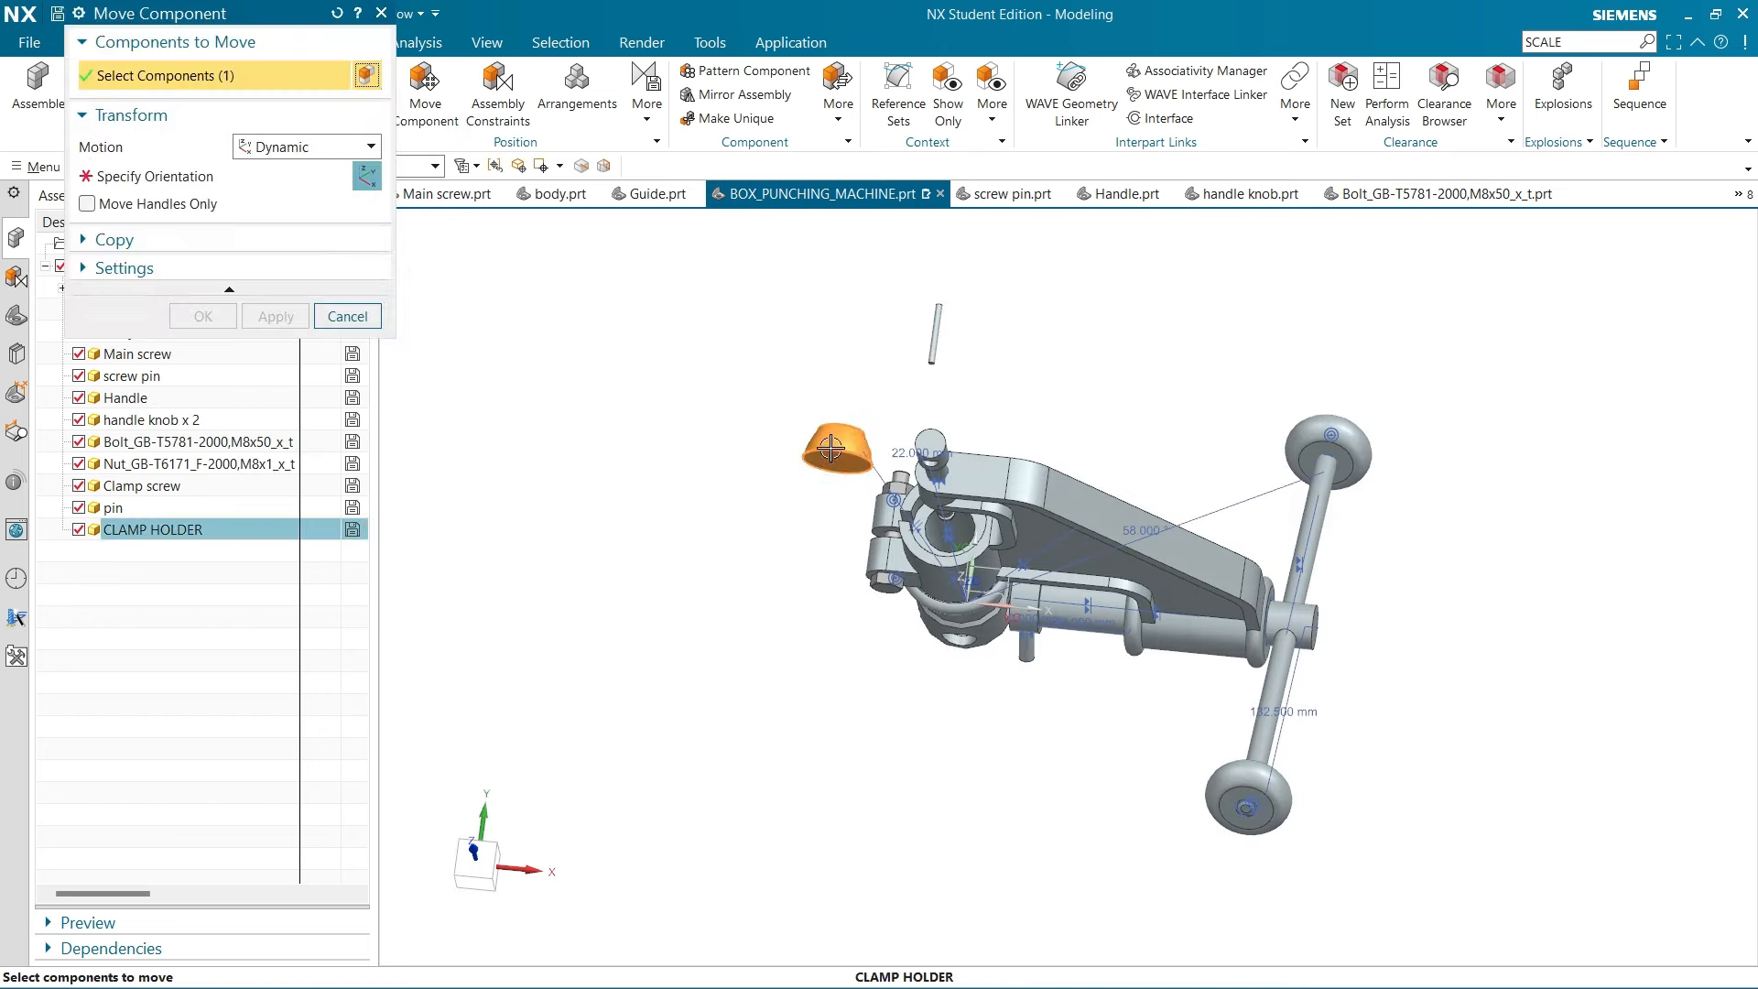
left_click(258, 177)
middle_click_drag(1083, 352, 907, 425)
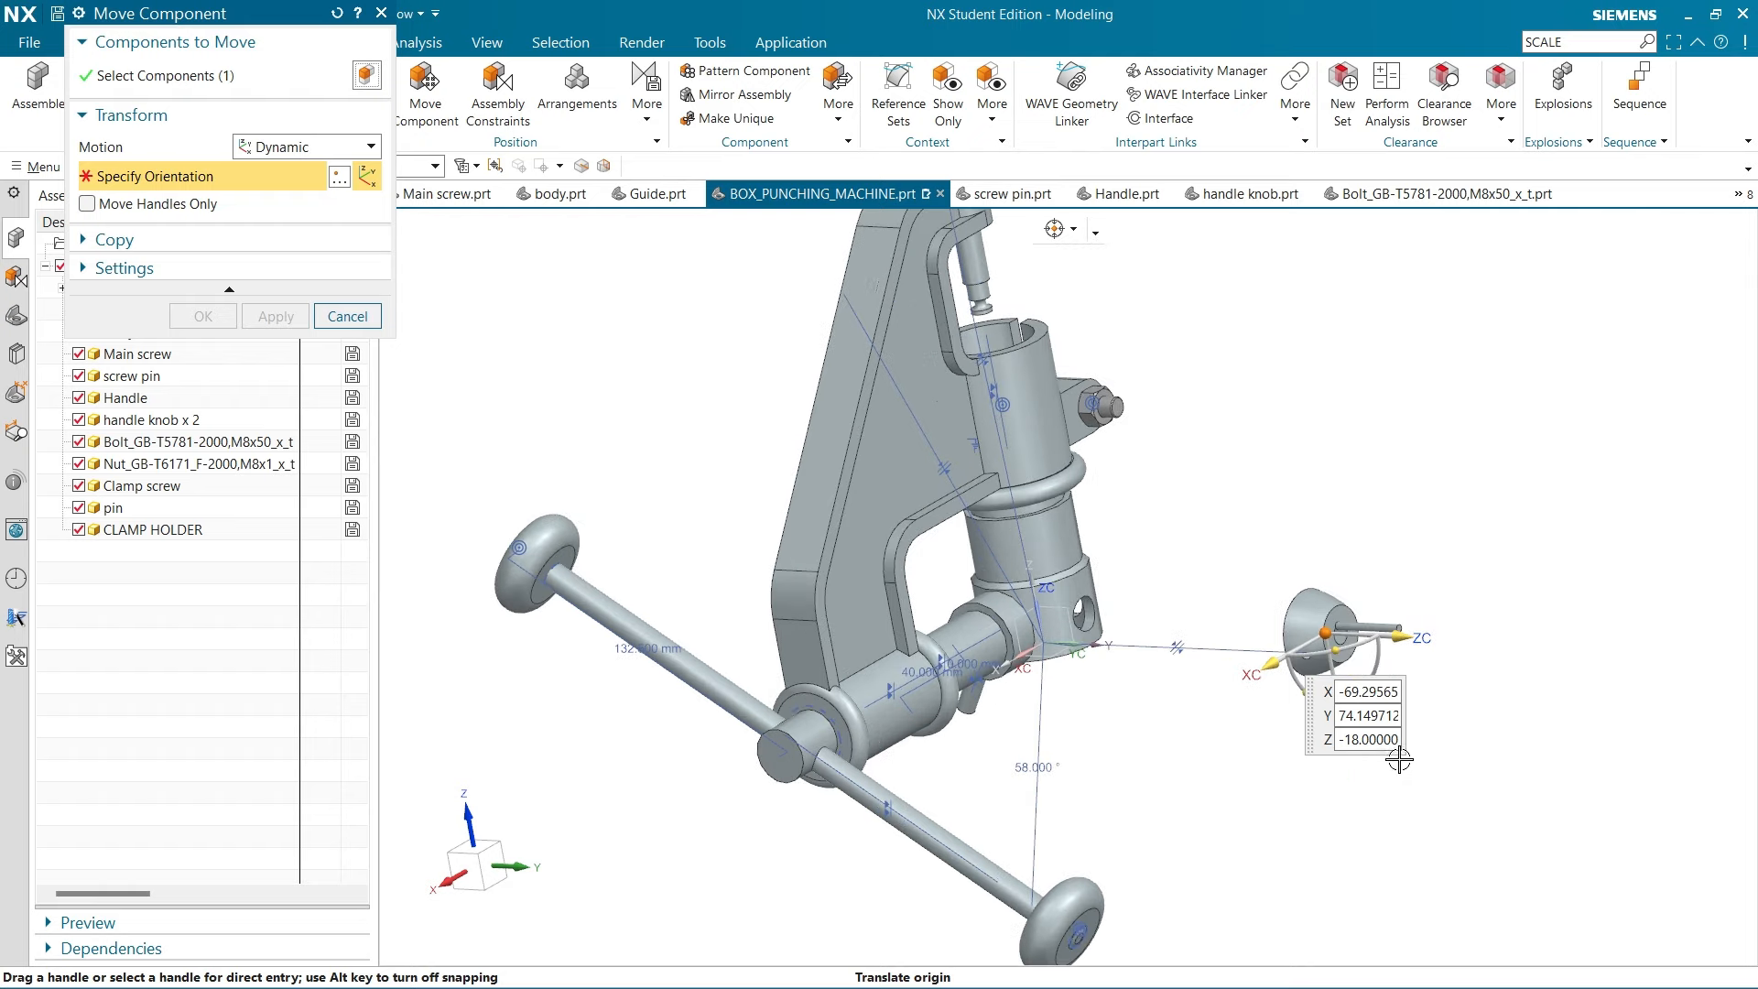
scroll(1438, 736, "up", 2)
scroll(1390, 719, "up", 3)
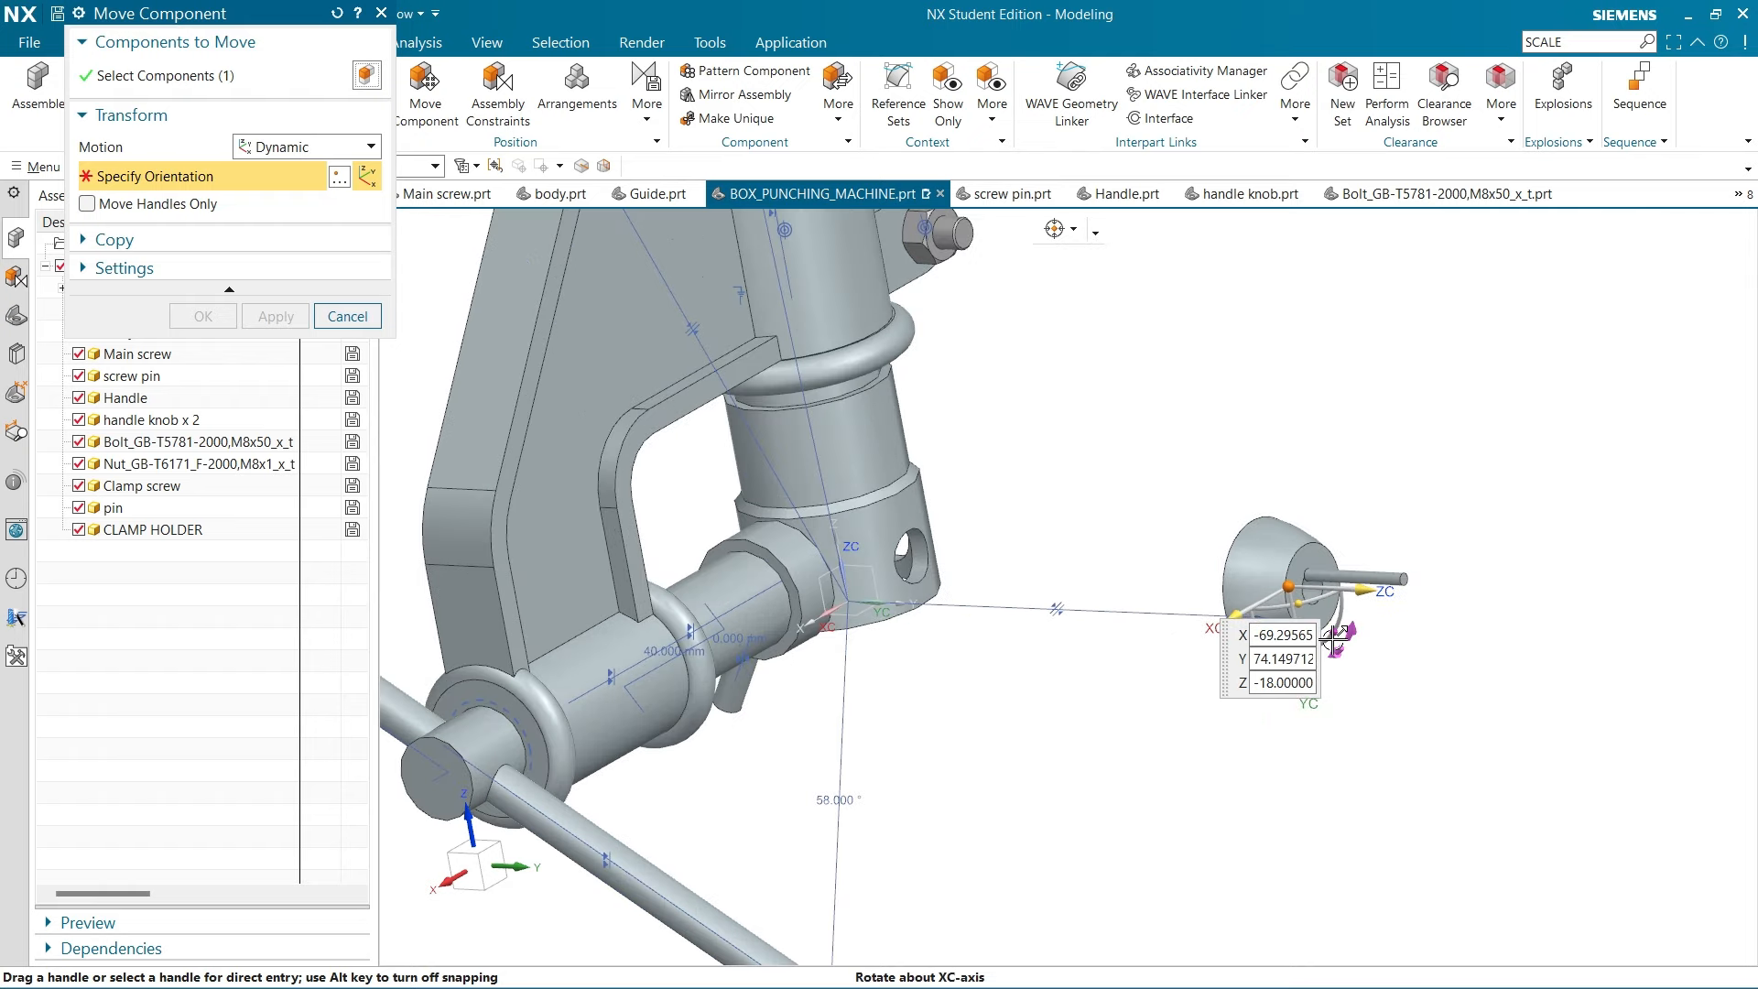
left_click_drag(1335, 638, 1165, 499)
middle_click_drag(1163, 575, 1216, 470)
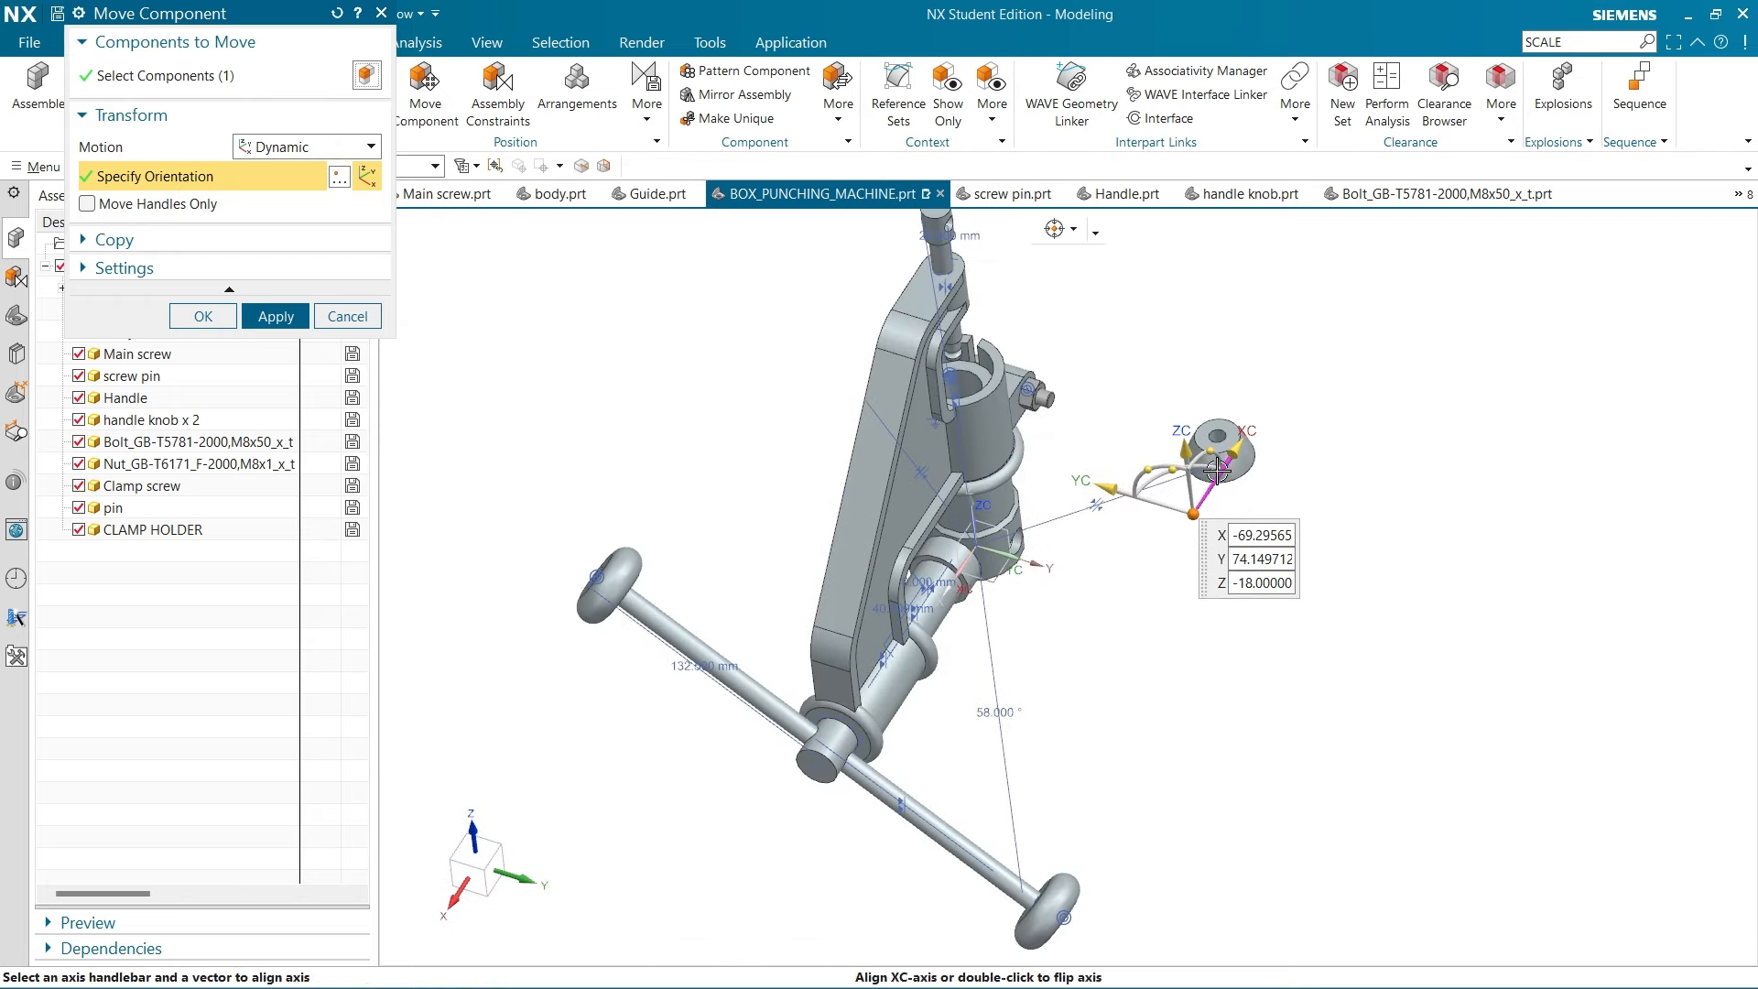
scroll(1216, 470, "up", 5)
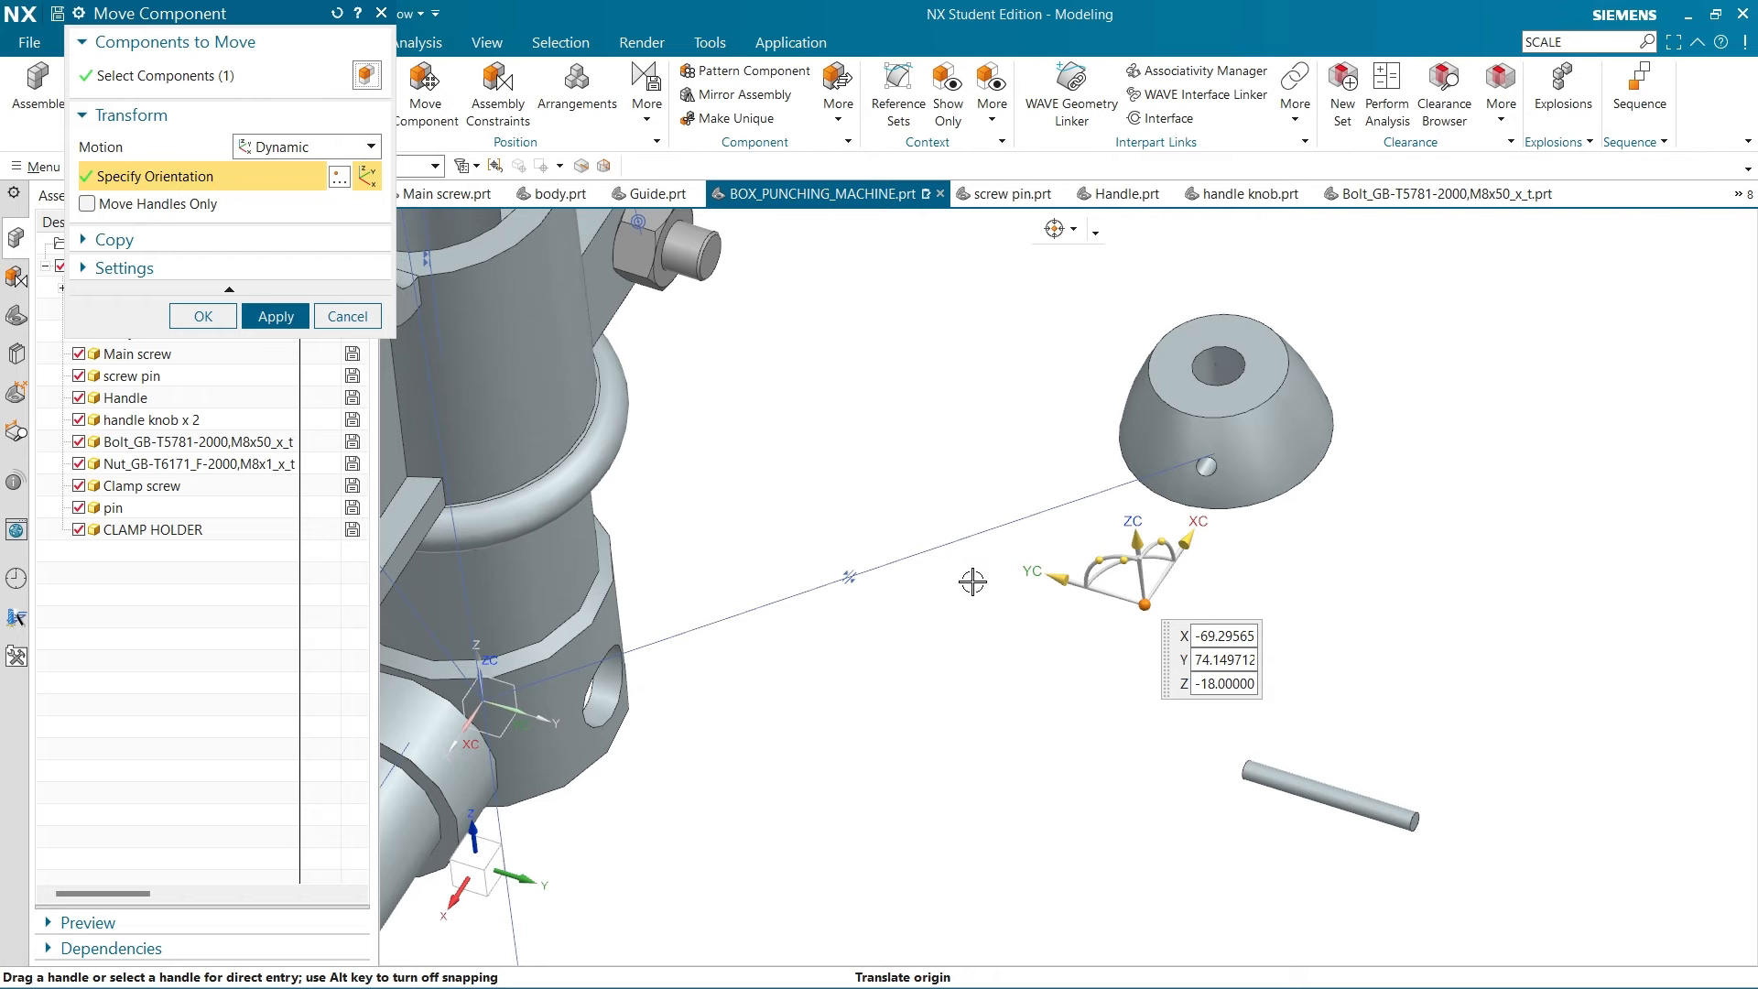
Apply the pending move of the selected component
scroll(972, 582, "down", 2)
left_click(276, 316)
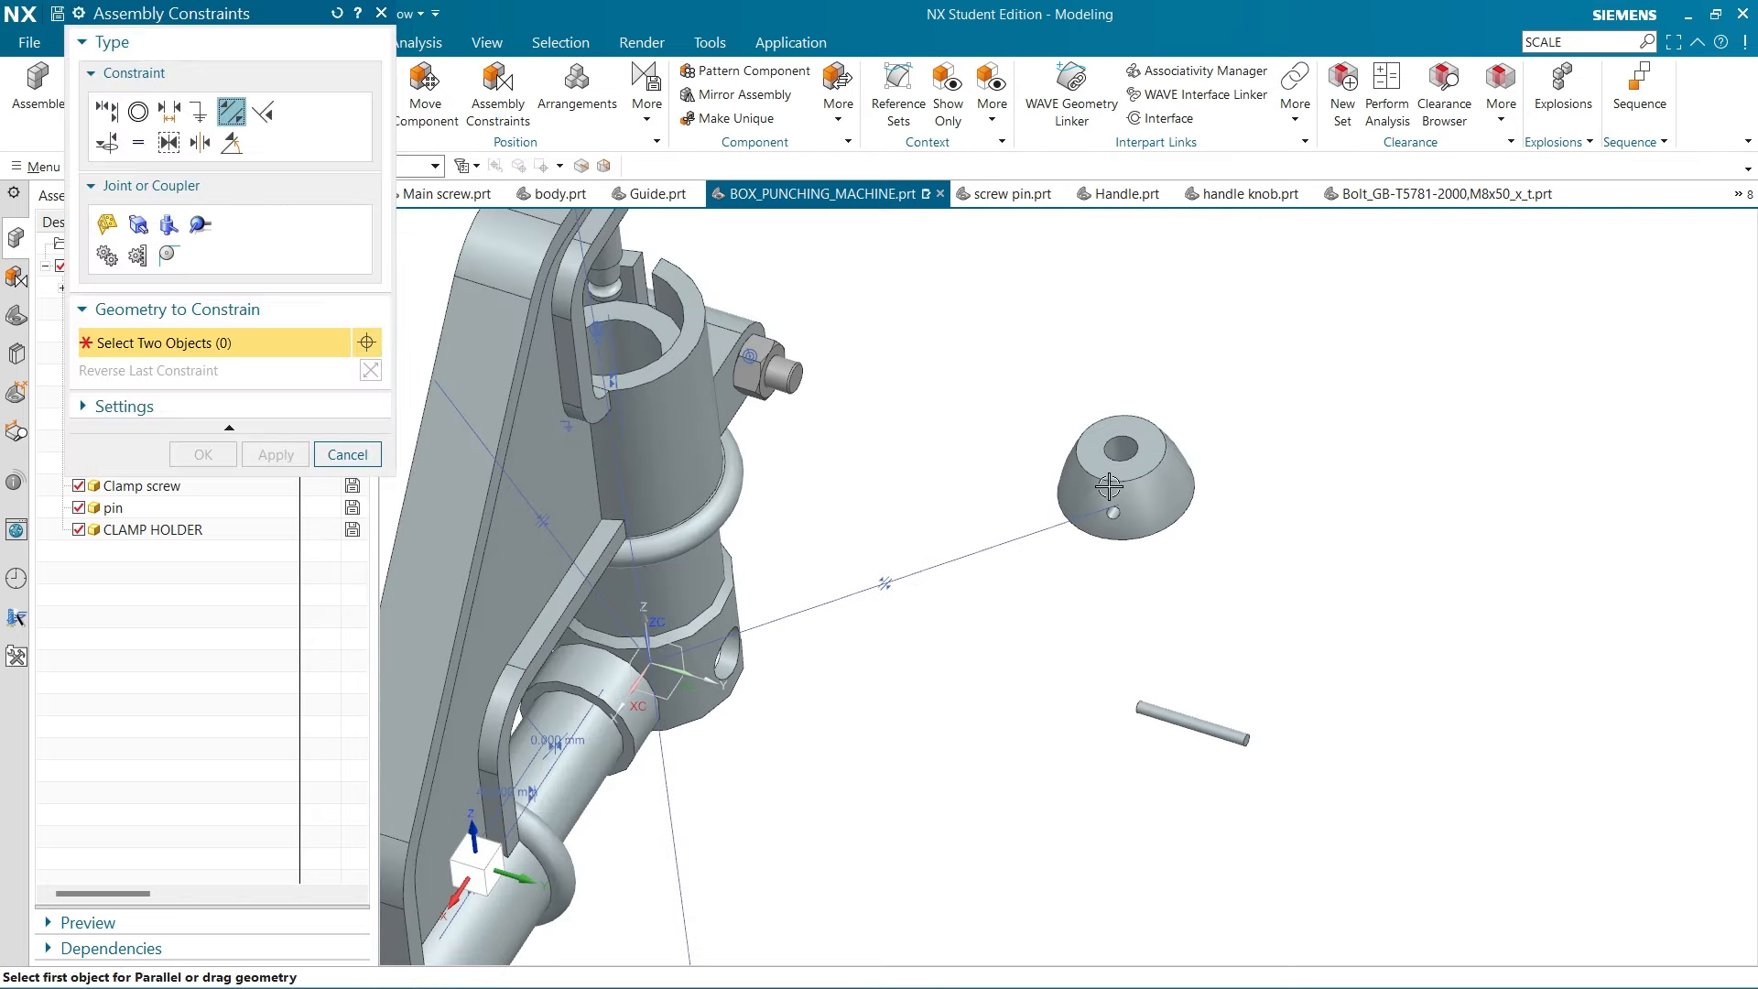
Add a Concentric constraint between the clamp holder's inner bore edge and the circular edge at the clamp screw's lower end
scroll(1127, 482, "up", 4)
scroll(1230, 673, "down", 4)
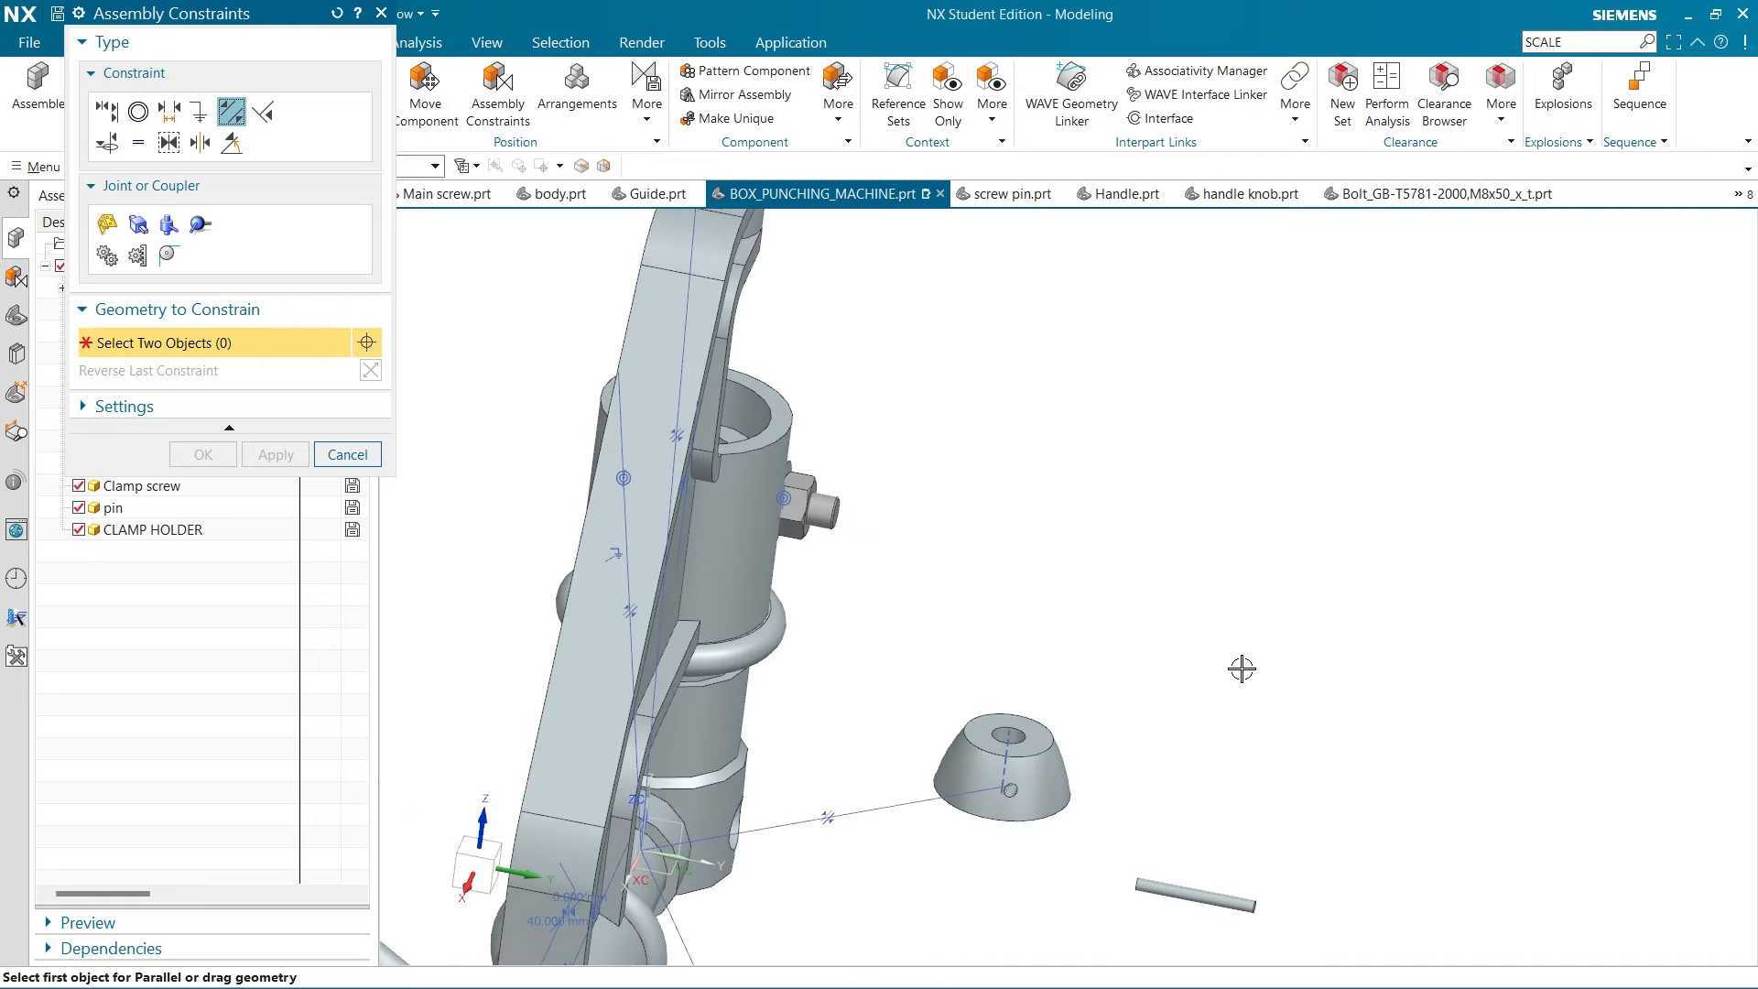
middle_click_drag(1230, 656, 1199, 696)
scroll(1193, 703, "up", 3)
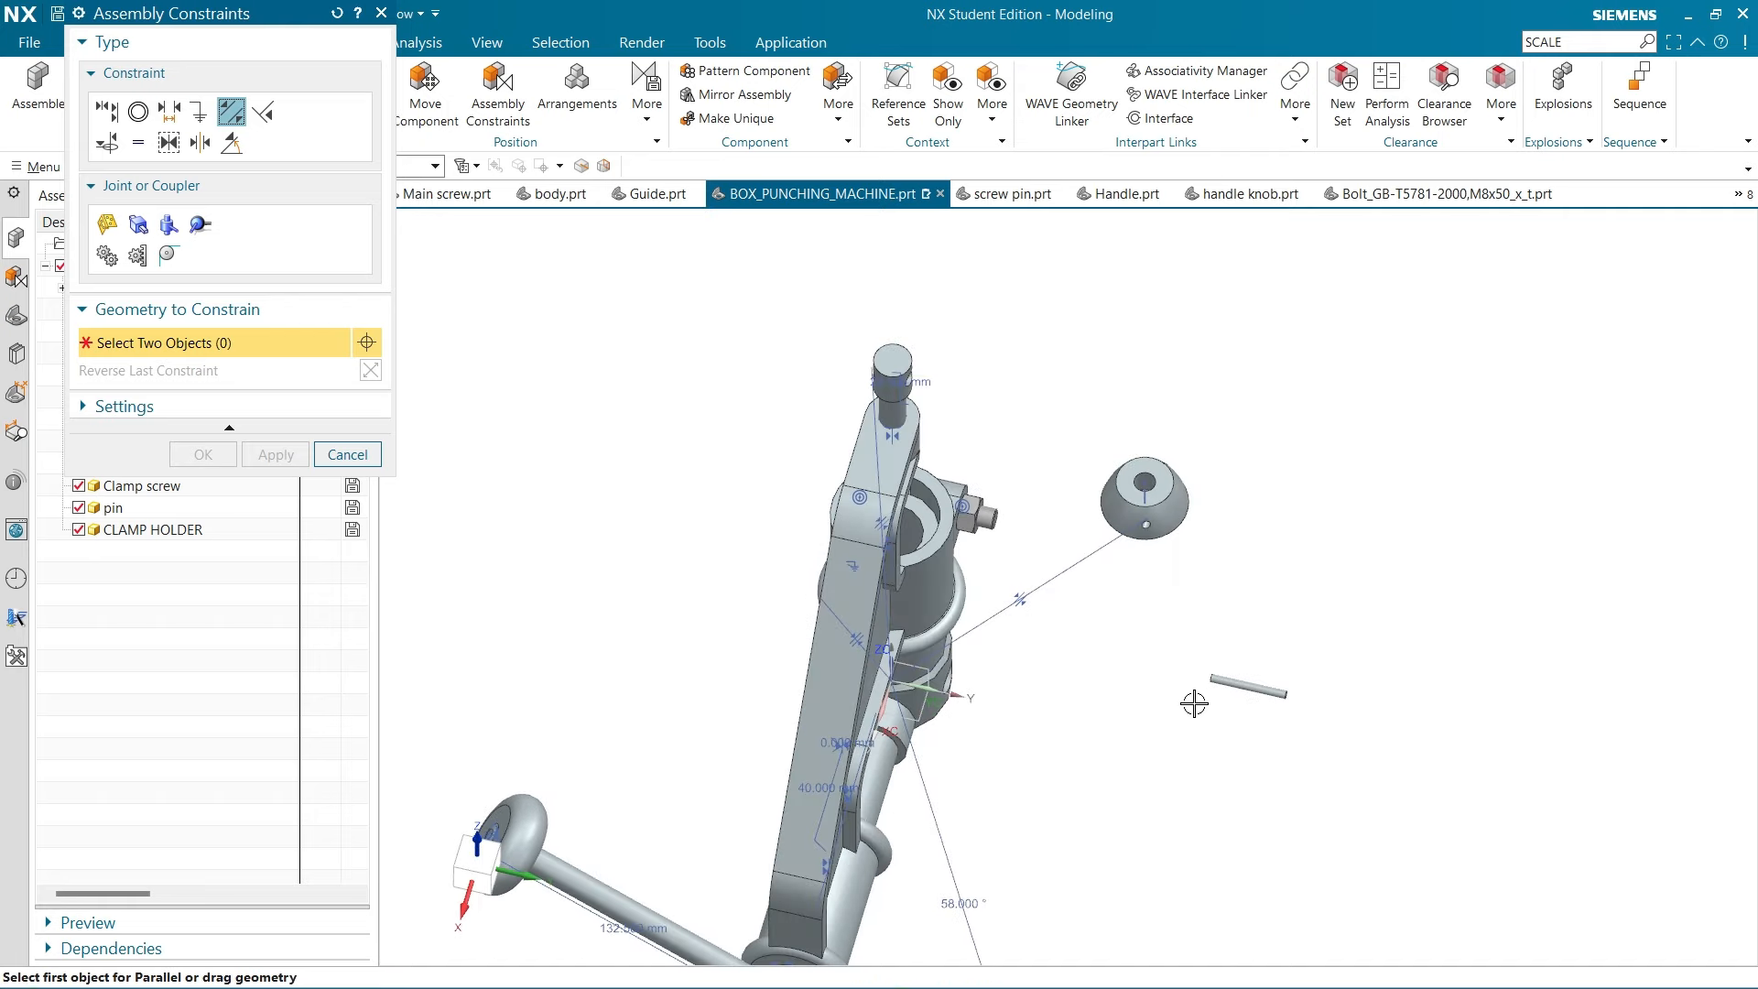
scroll(1135, 404, "up", 3)
scroll(1140, 570, "up", 3)
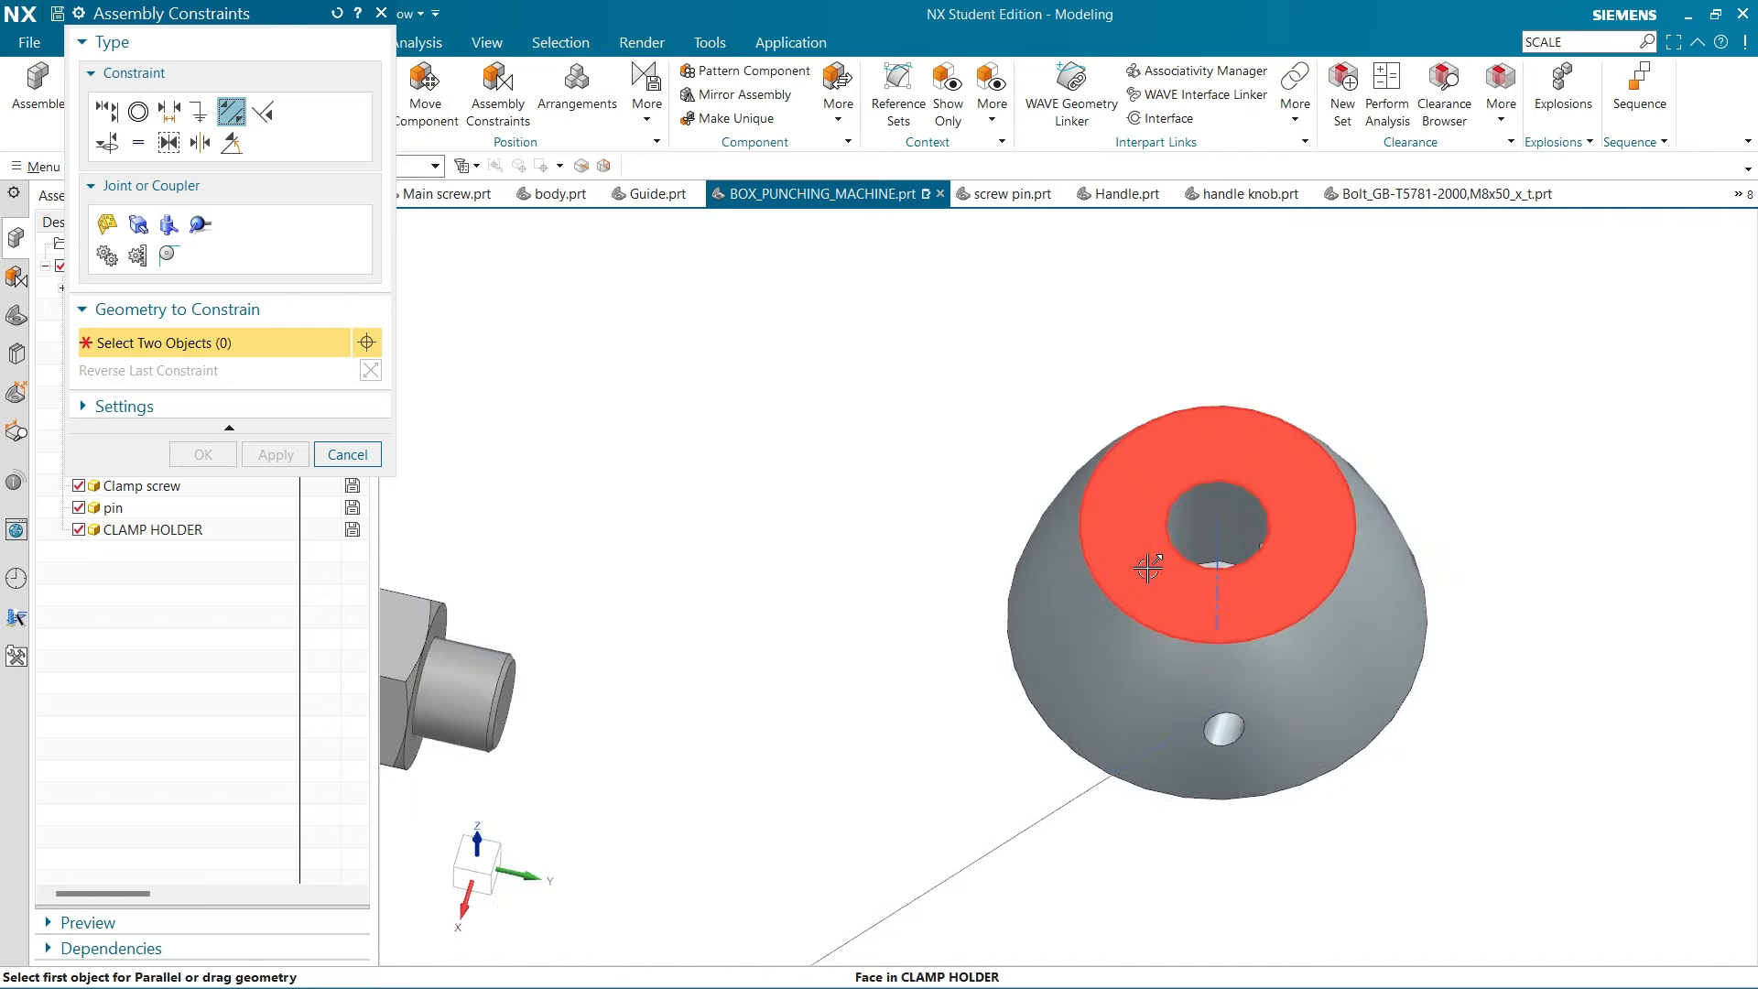
left_click(1209, 569)
left_click(138, 112)
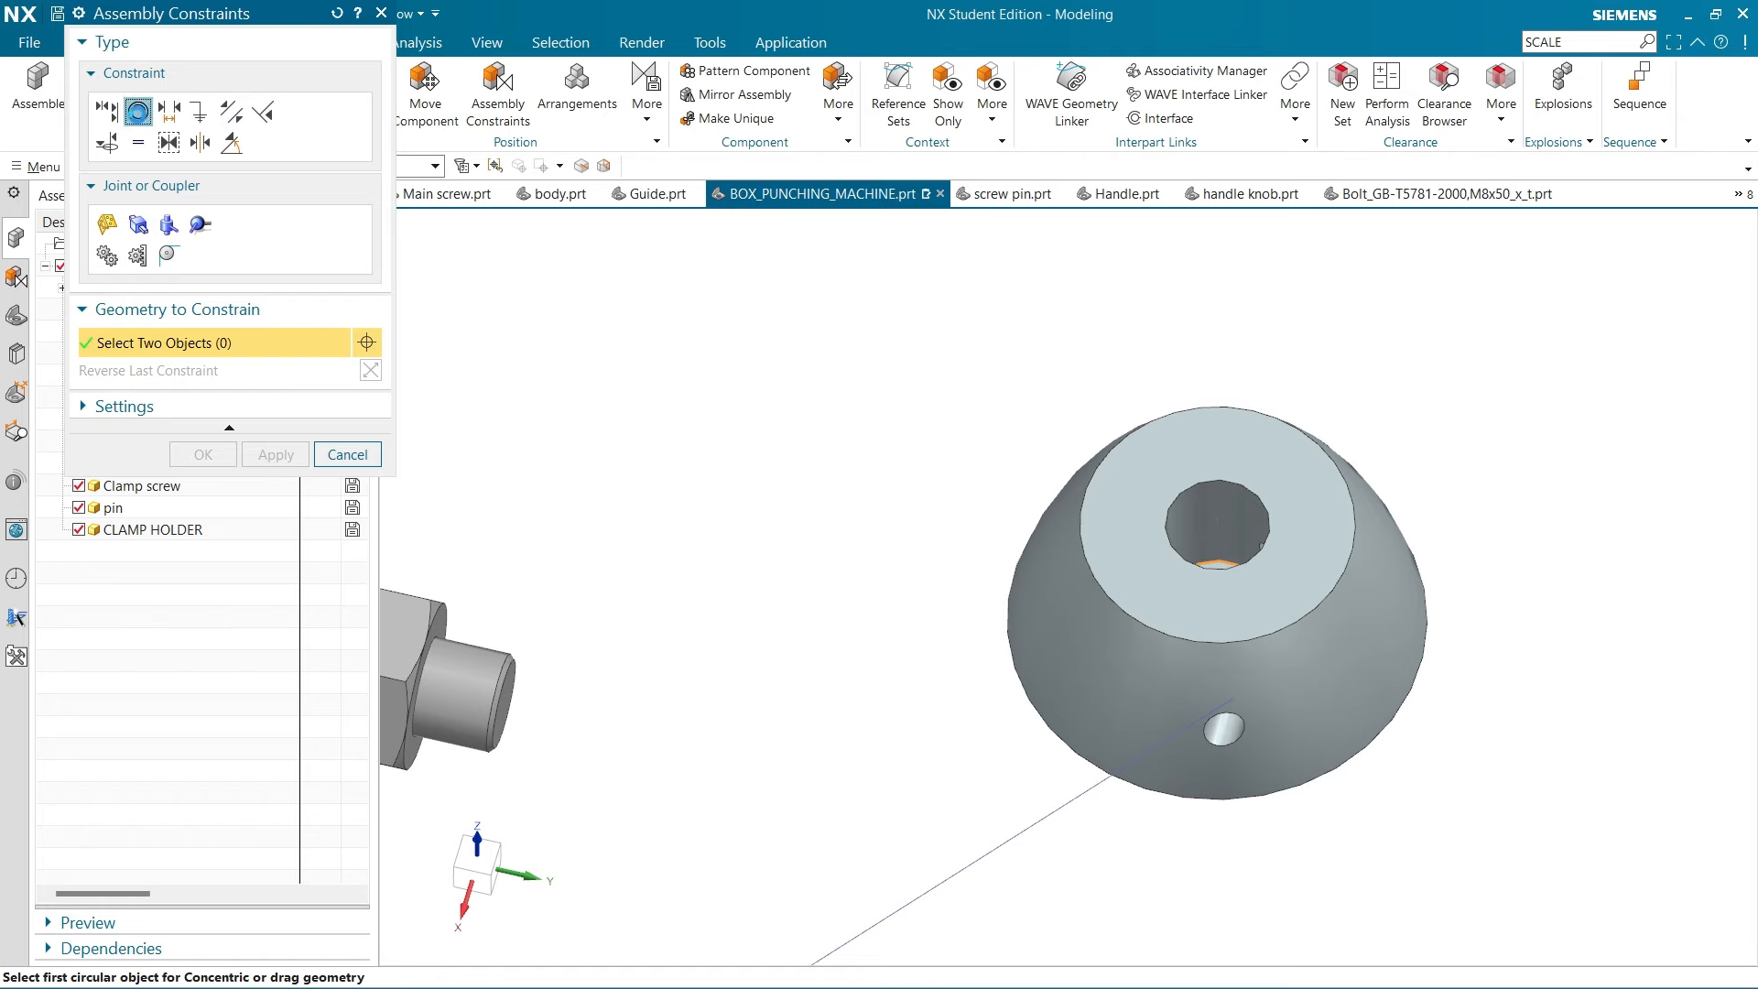
left_click(1224, 561)
scroll(1187, 573, "down", 3)
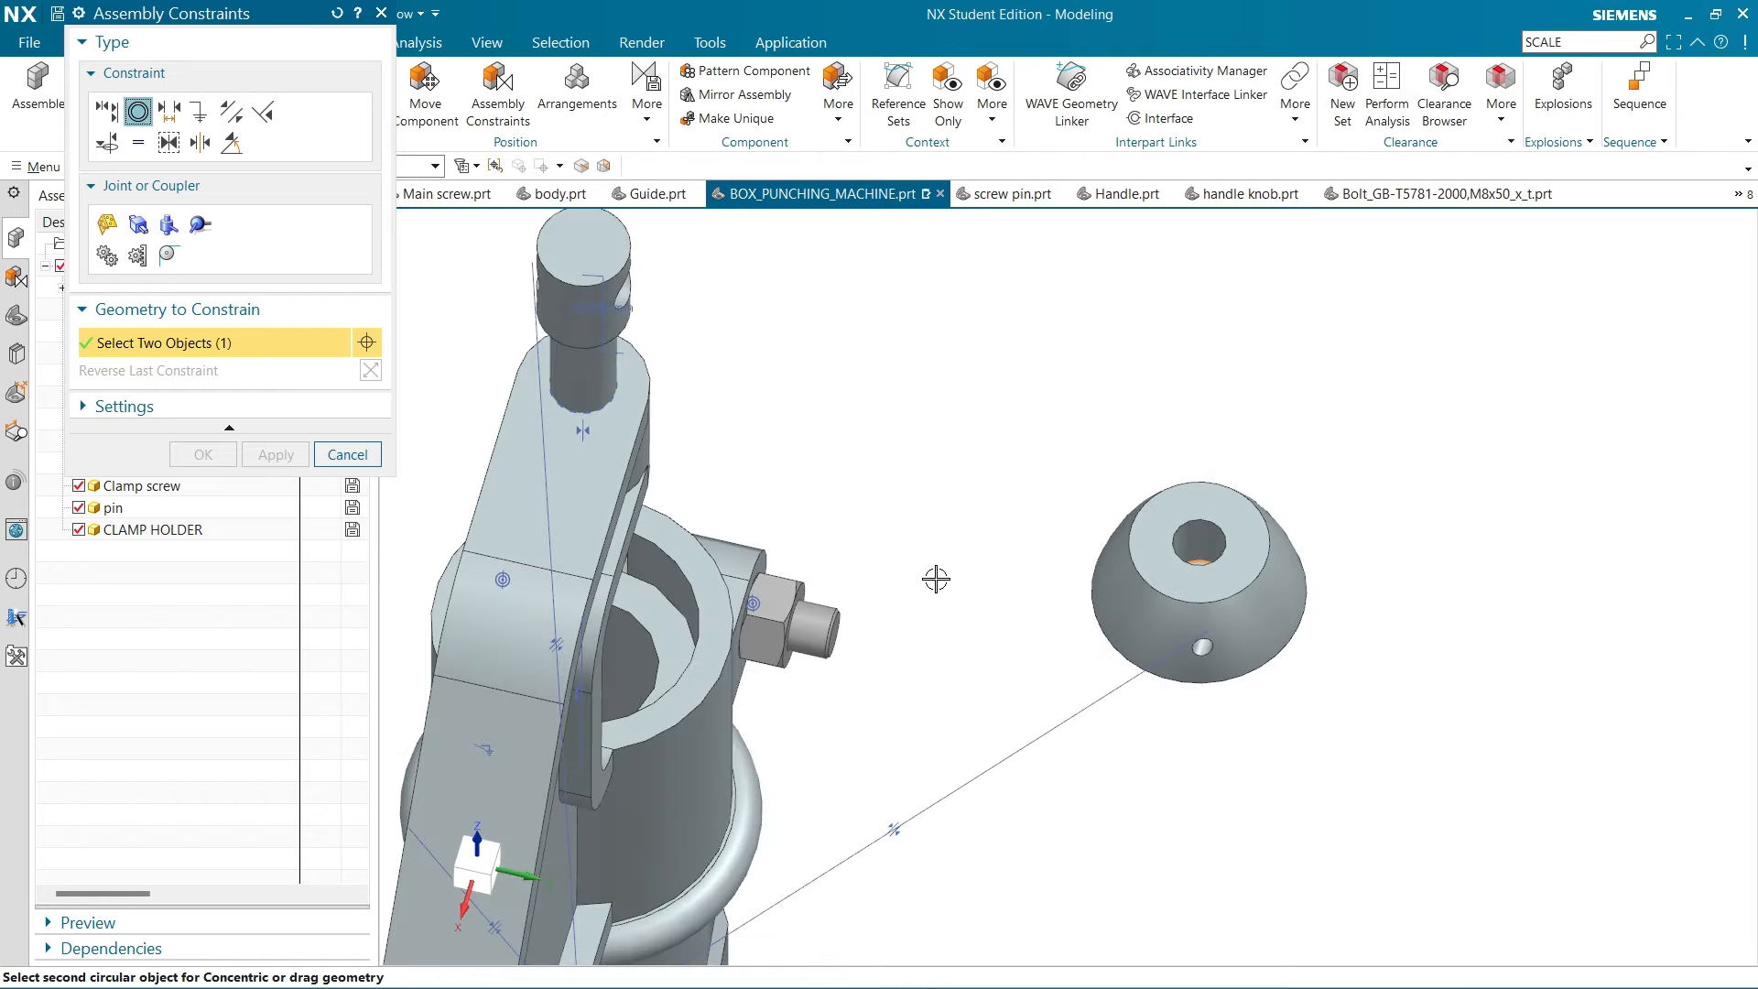
middle_click_drag(932, 573, 851, 505)
scroll(614, 510, "up", 3)
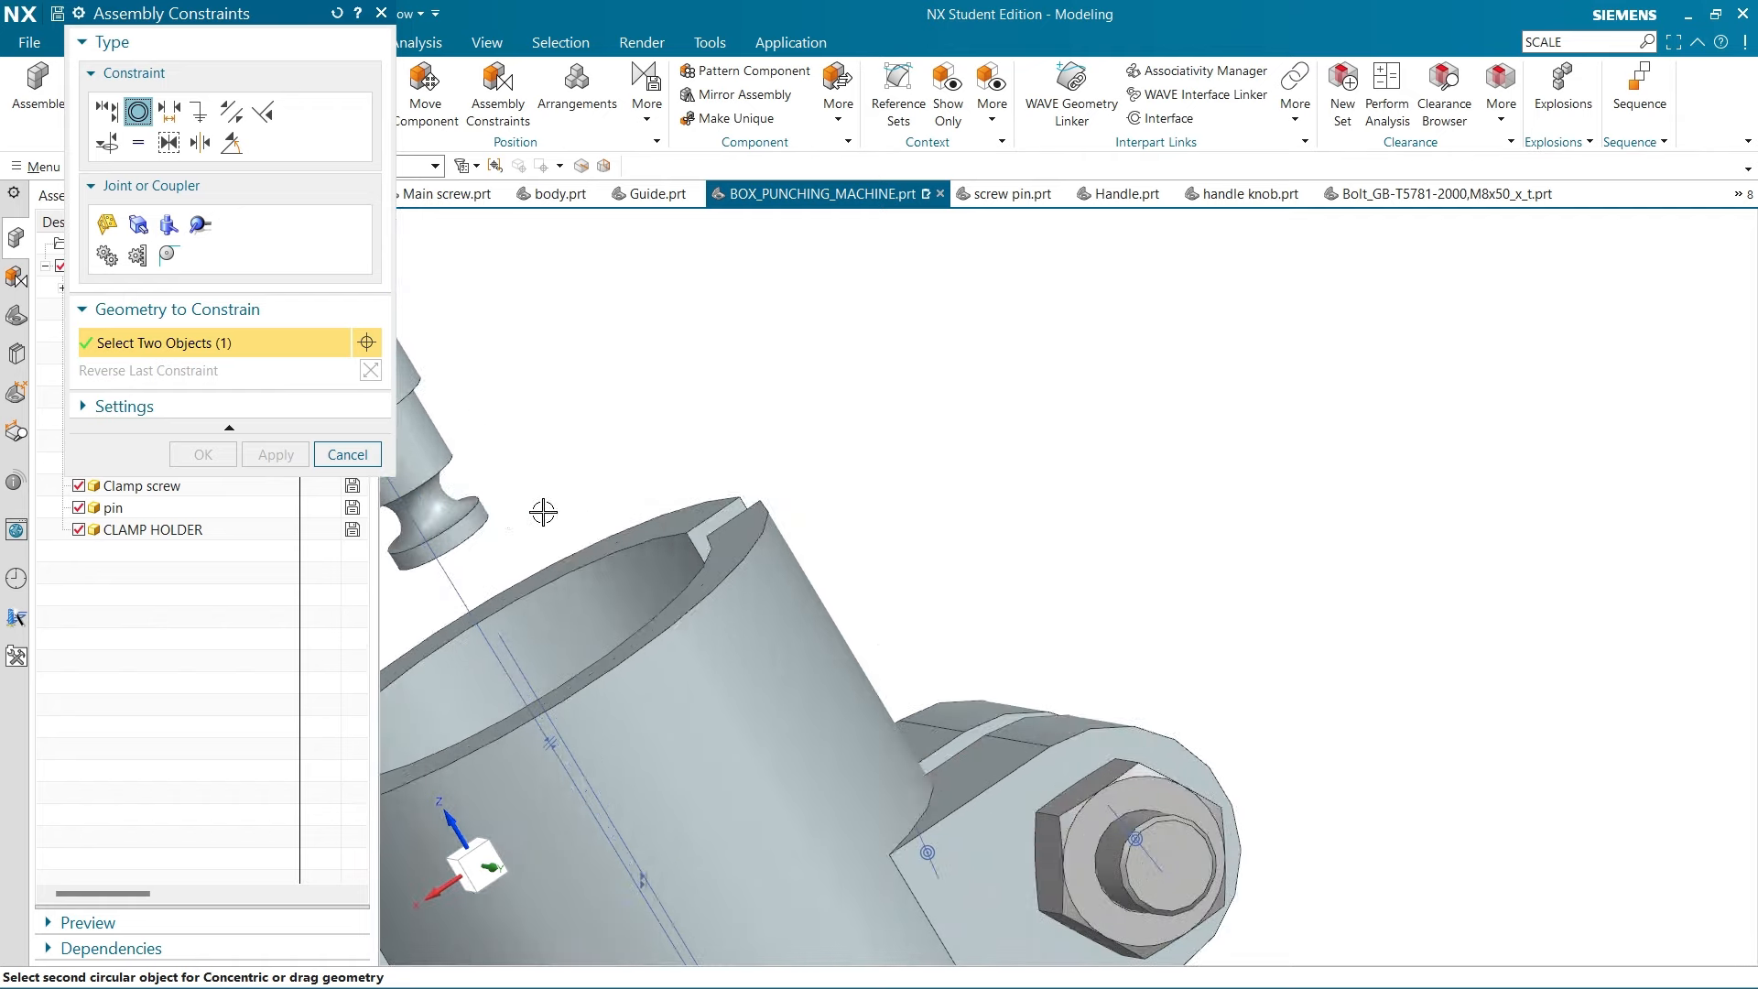
left_click(492, 522)
Examine how the clamp holder sits on the clamp screw from several sides
middle_click_drag(487, 514, 1291, 483)
middle_click_drag(427, 858, 1333, 617)
middle_click_drag(1150, 585, 859, 610)
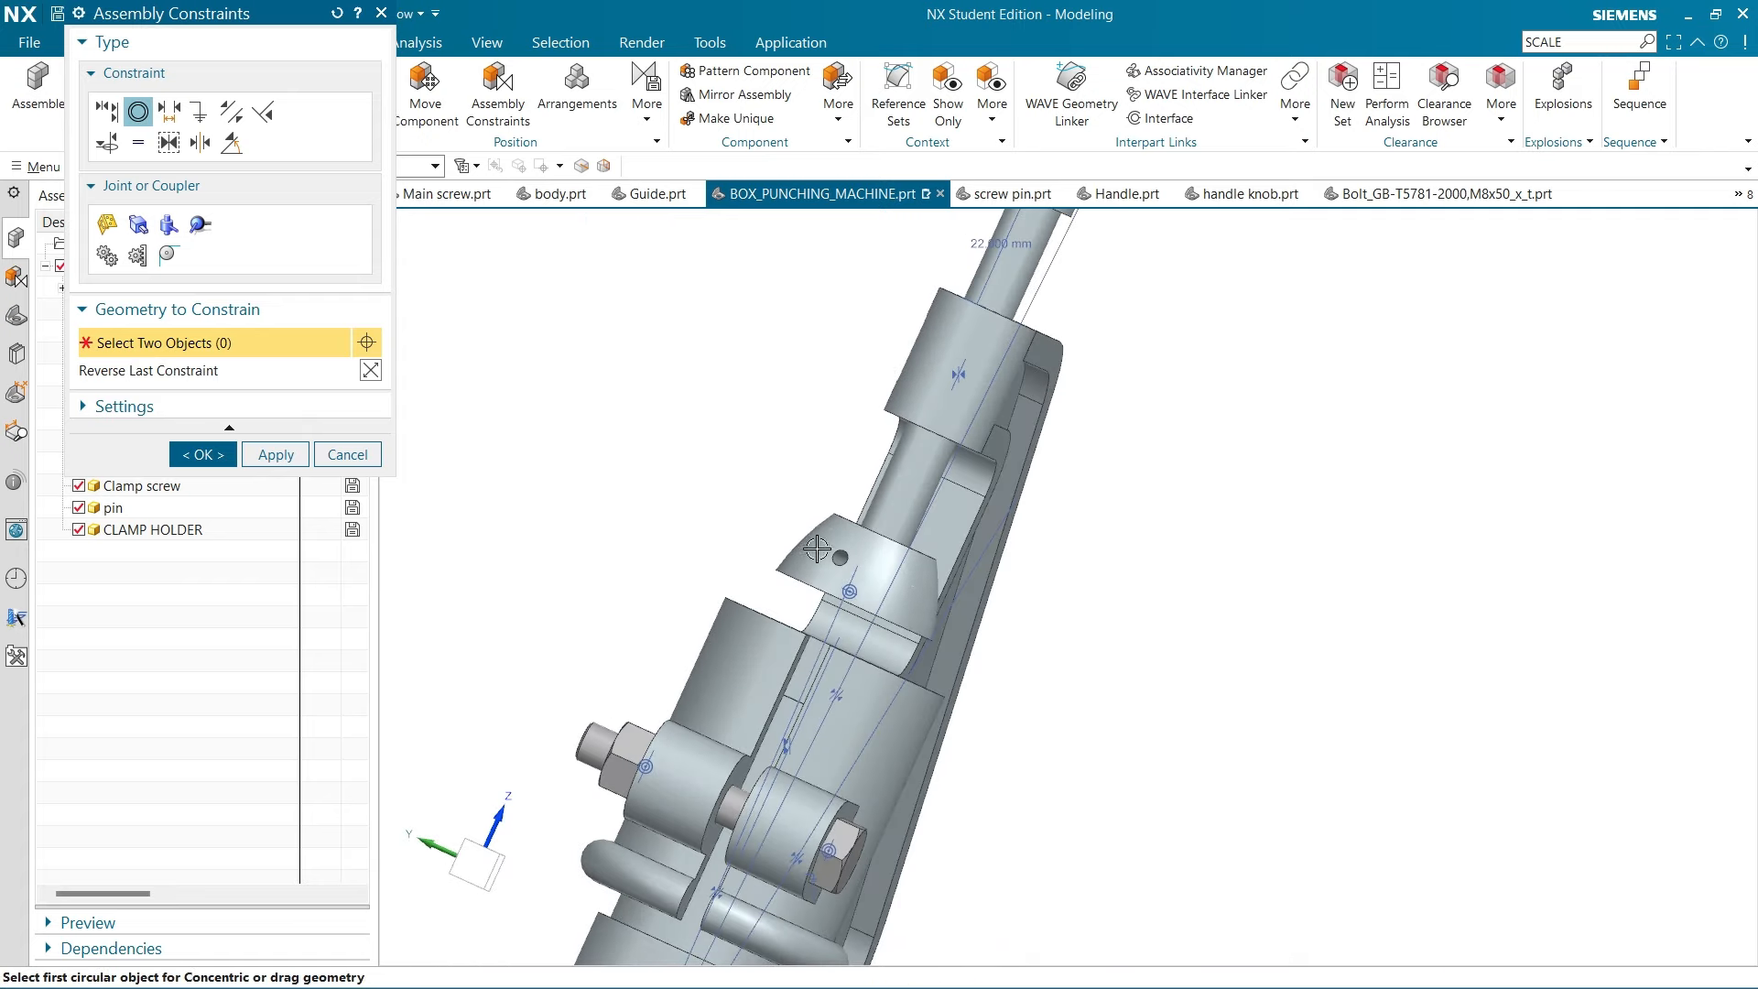
middle_click_drag(1101, 595, 902, 592)
scroll(1053, 586, "up", 3)
scroll(1474, 394, "down", 2)
middle_click_drag(1474, 394, 1476, 462)
scroll(1174, 709, "up", 1)
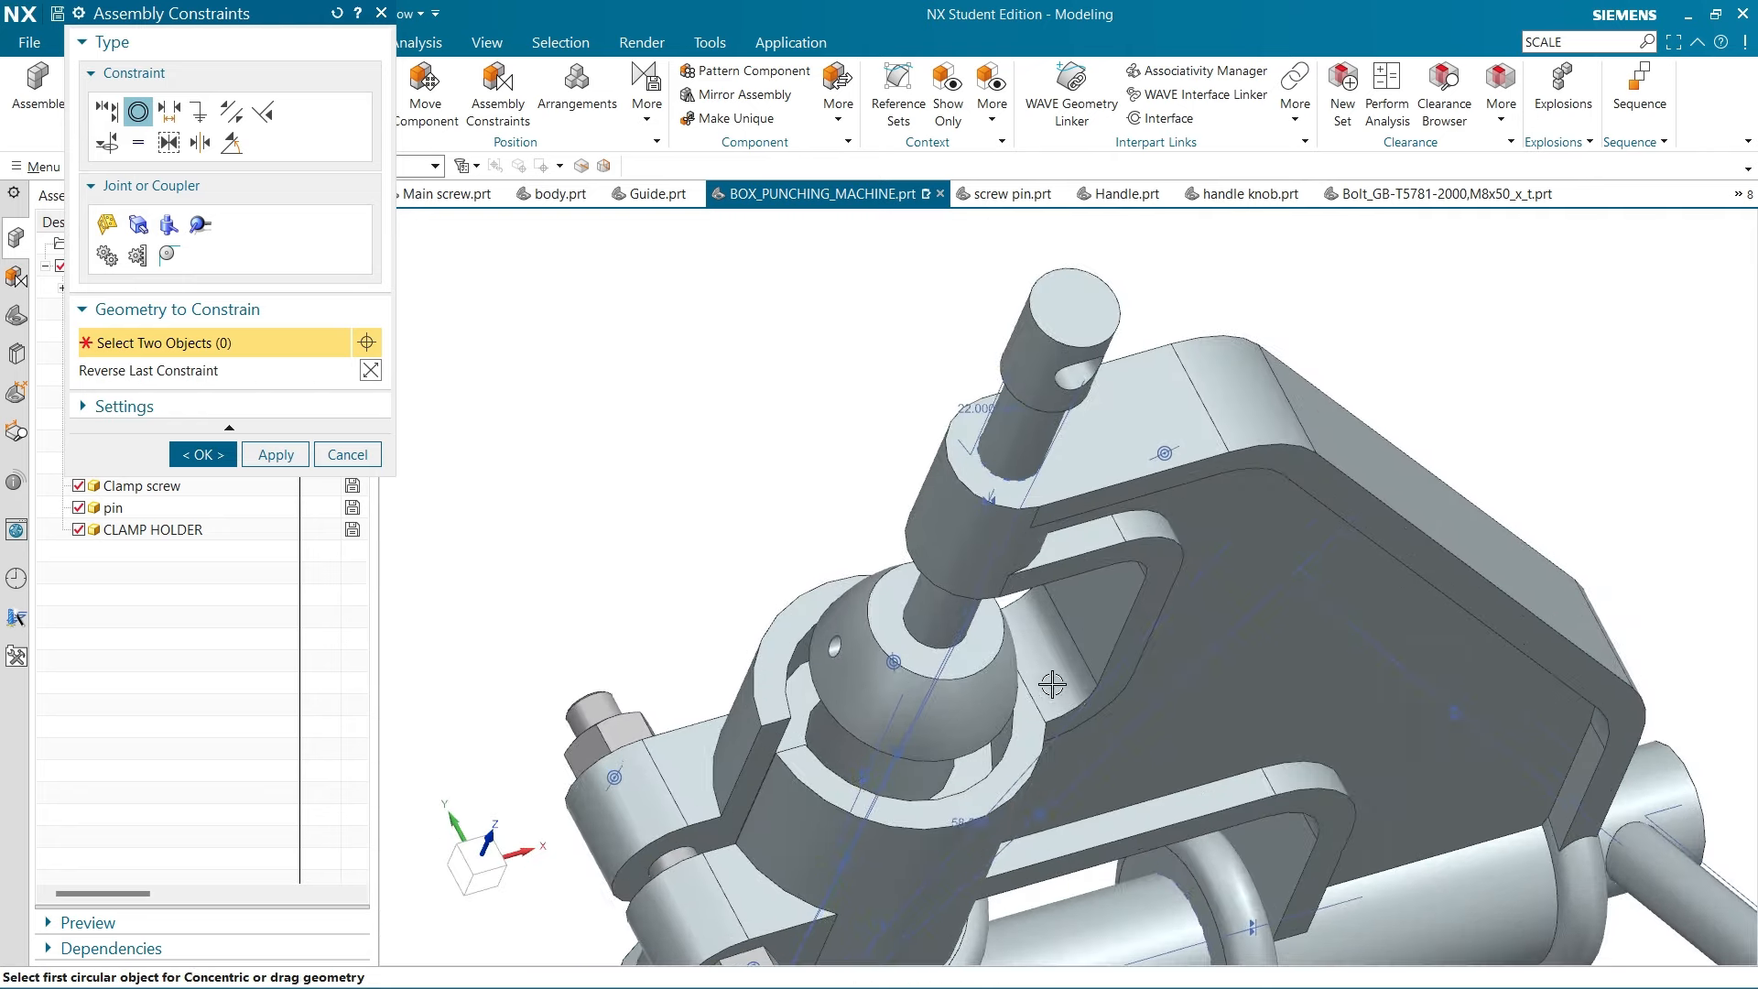
scroll(951, 641, "down", 2)
middle_click_drag(726, 522, 640, 404)
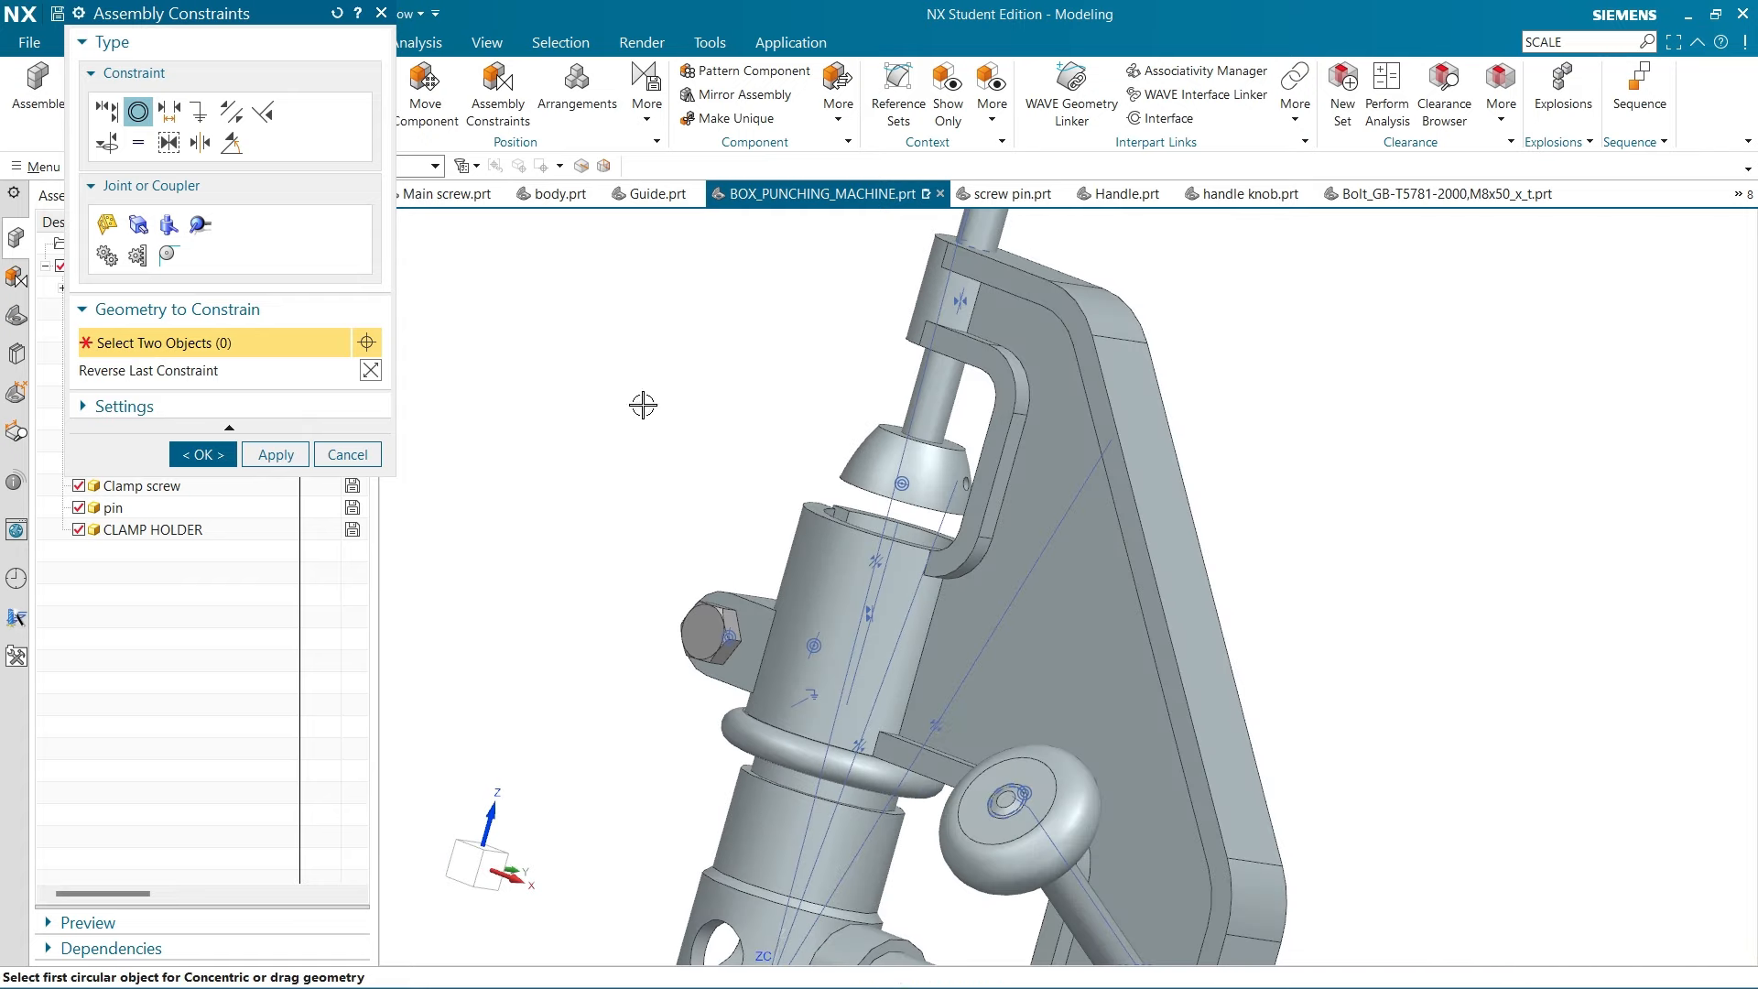
Delete the clamp holder's parallel constraint and rotate the holder 180° about the ZC axis
right_click(947, 526)
left_click(972, 666)
left_click(440, 102)
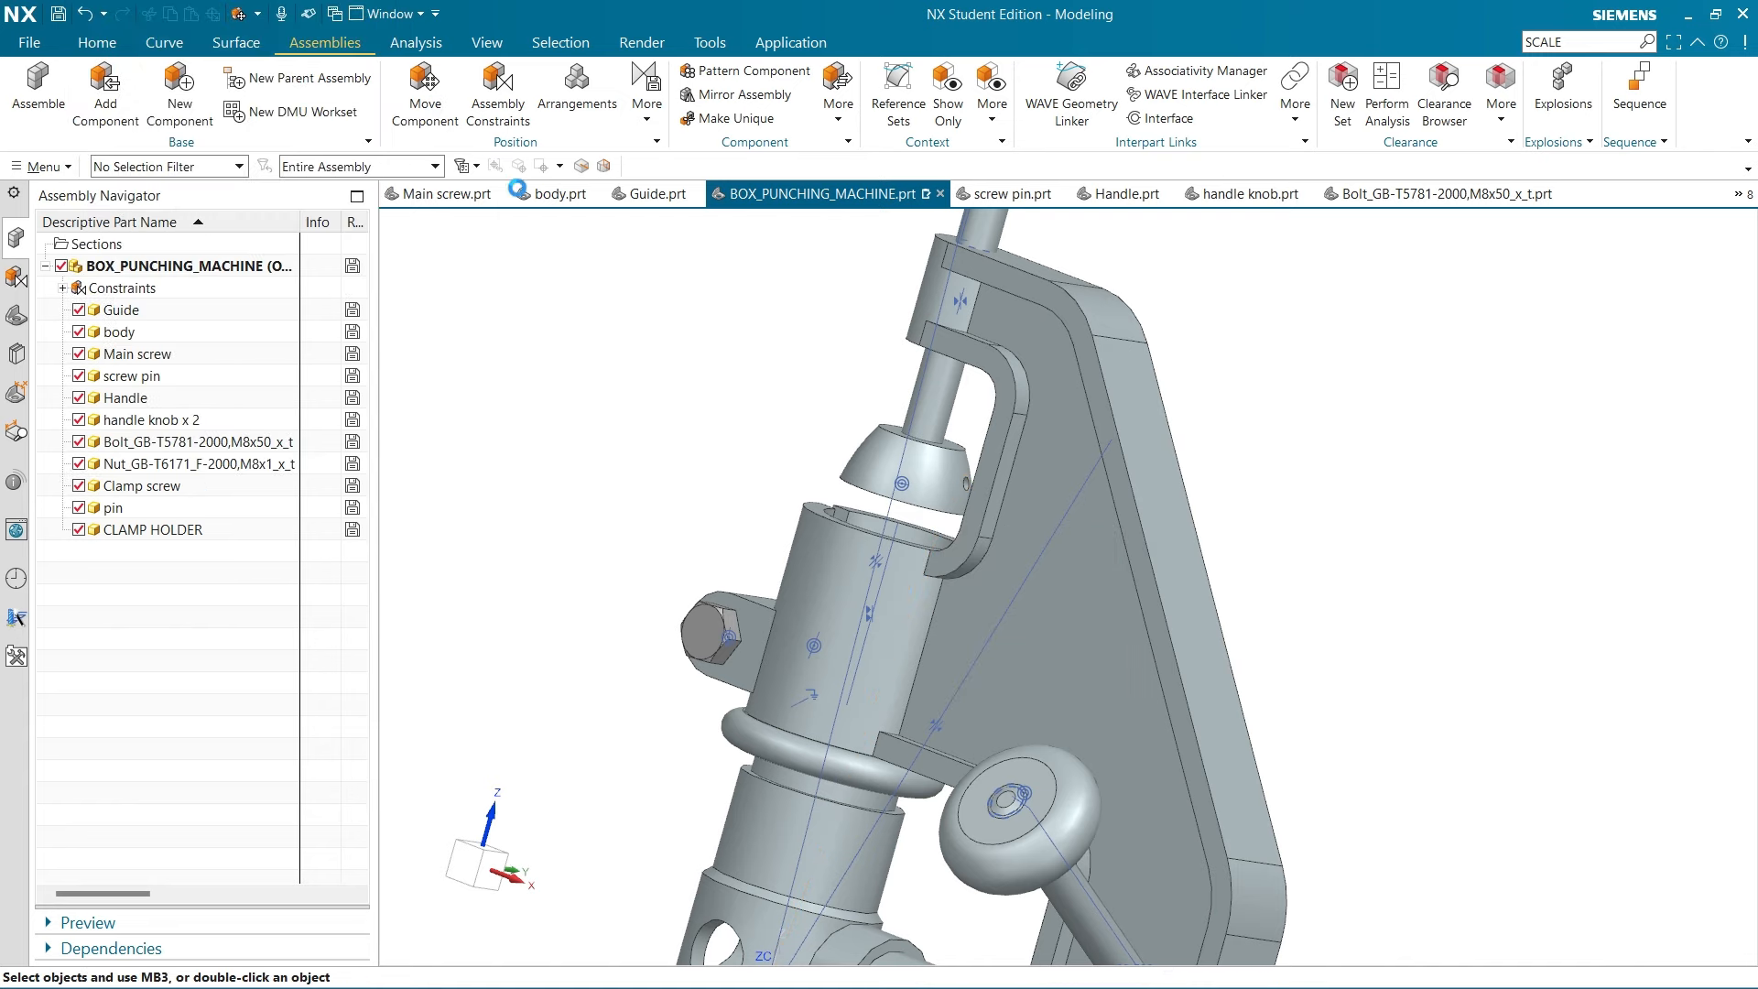
left_click(852, 462)
left_click(253, 176)
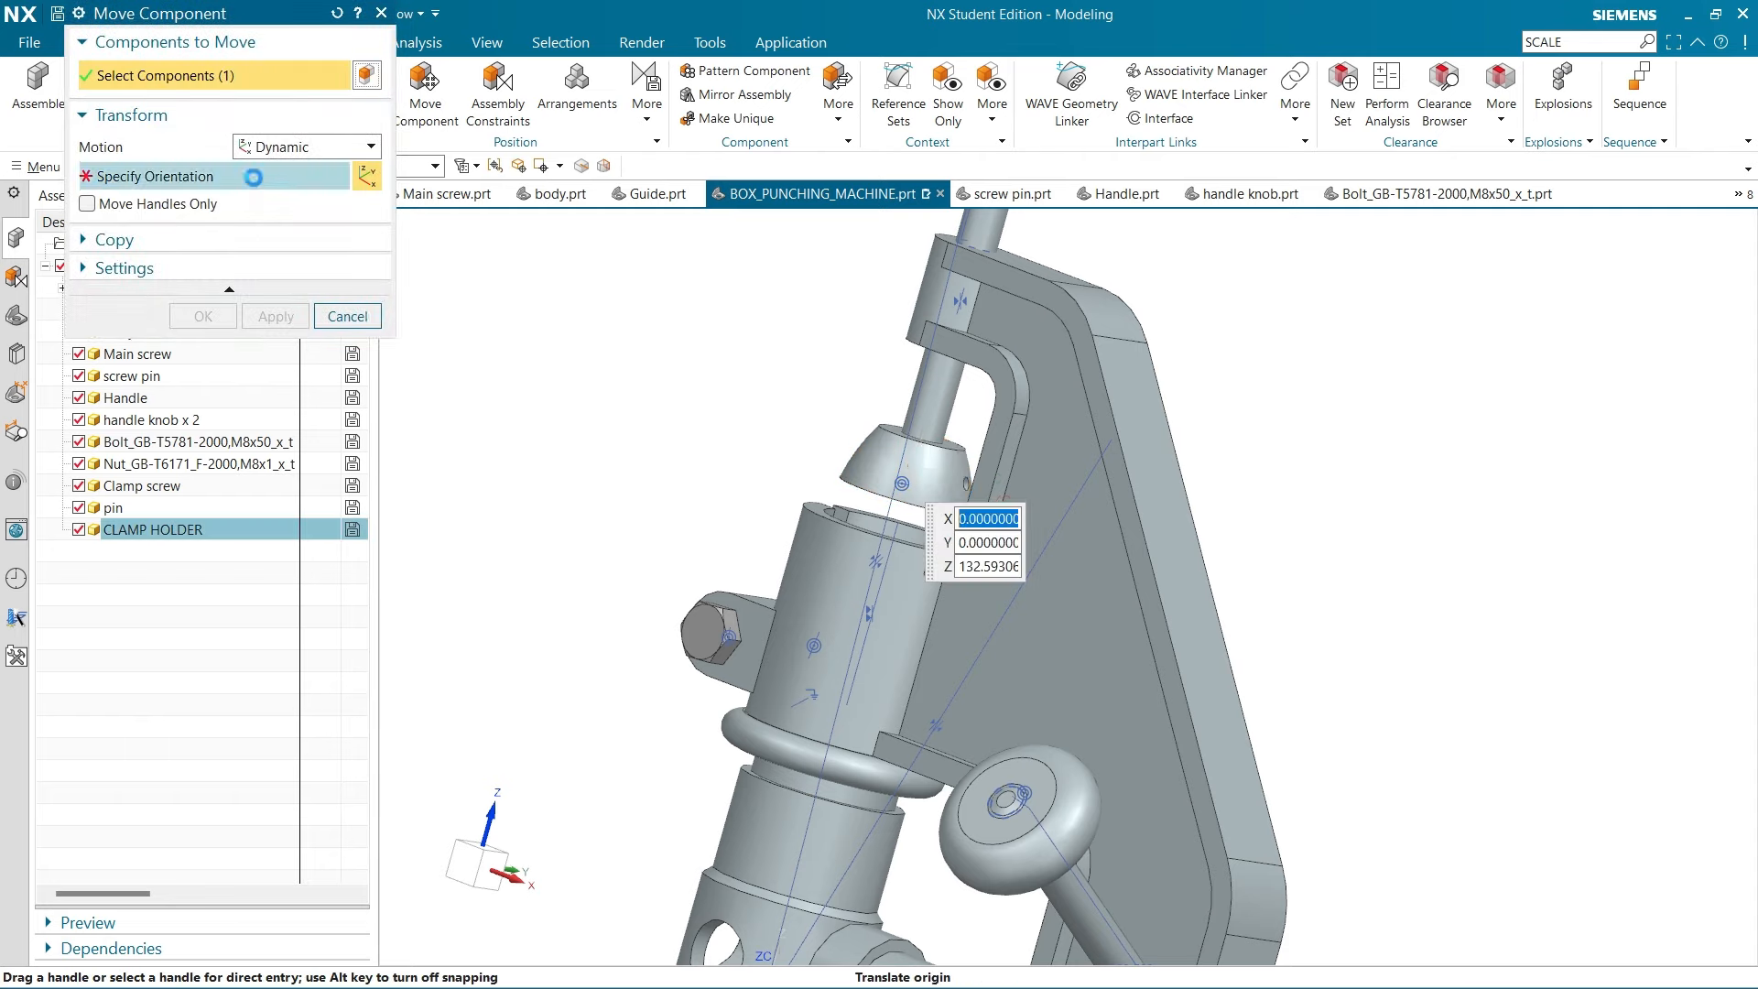
middle_click_drag(1397, 529, 1629, 534)
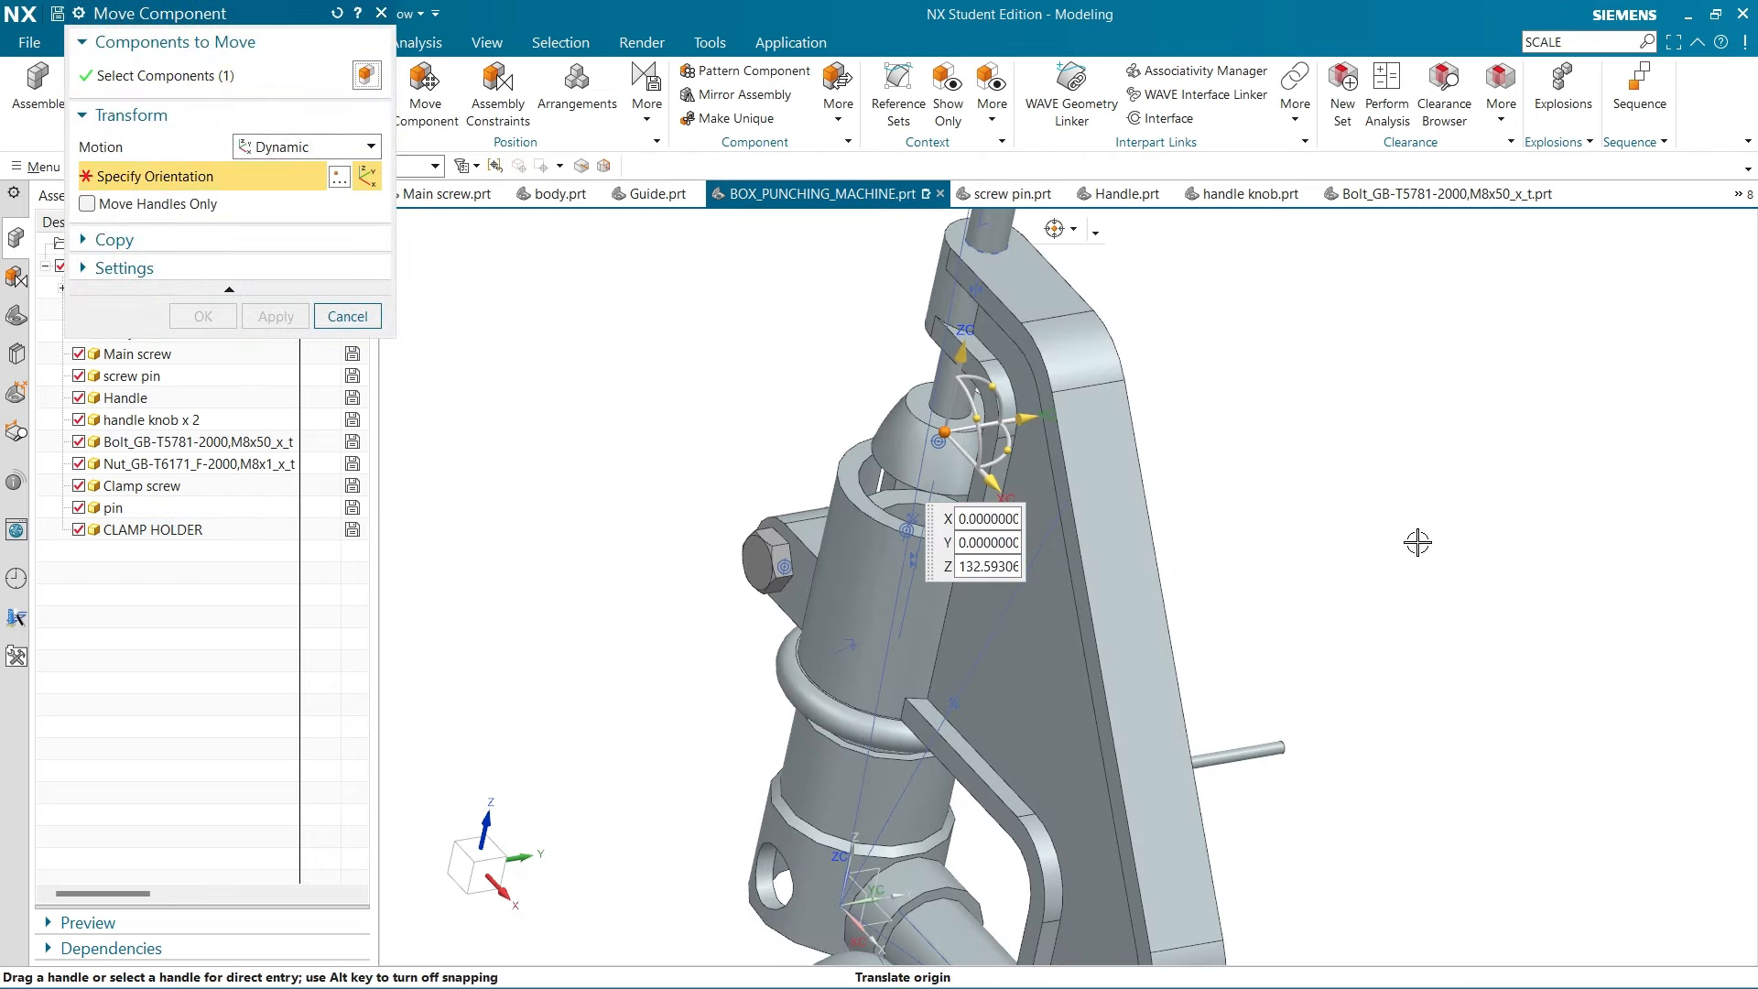
left_click(1006, 452)
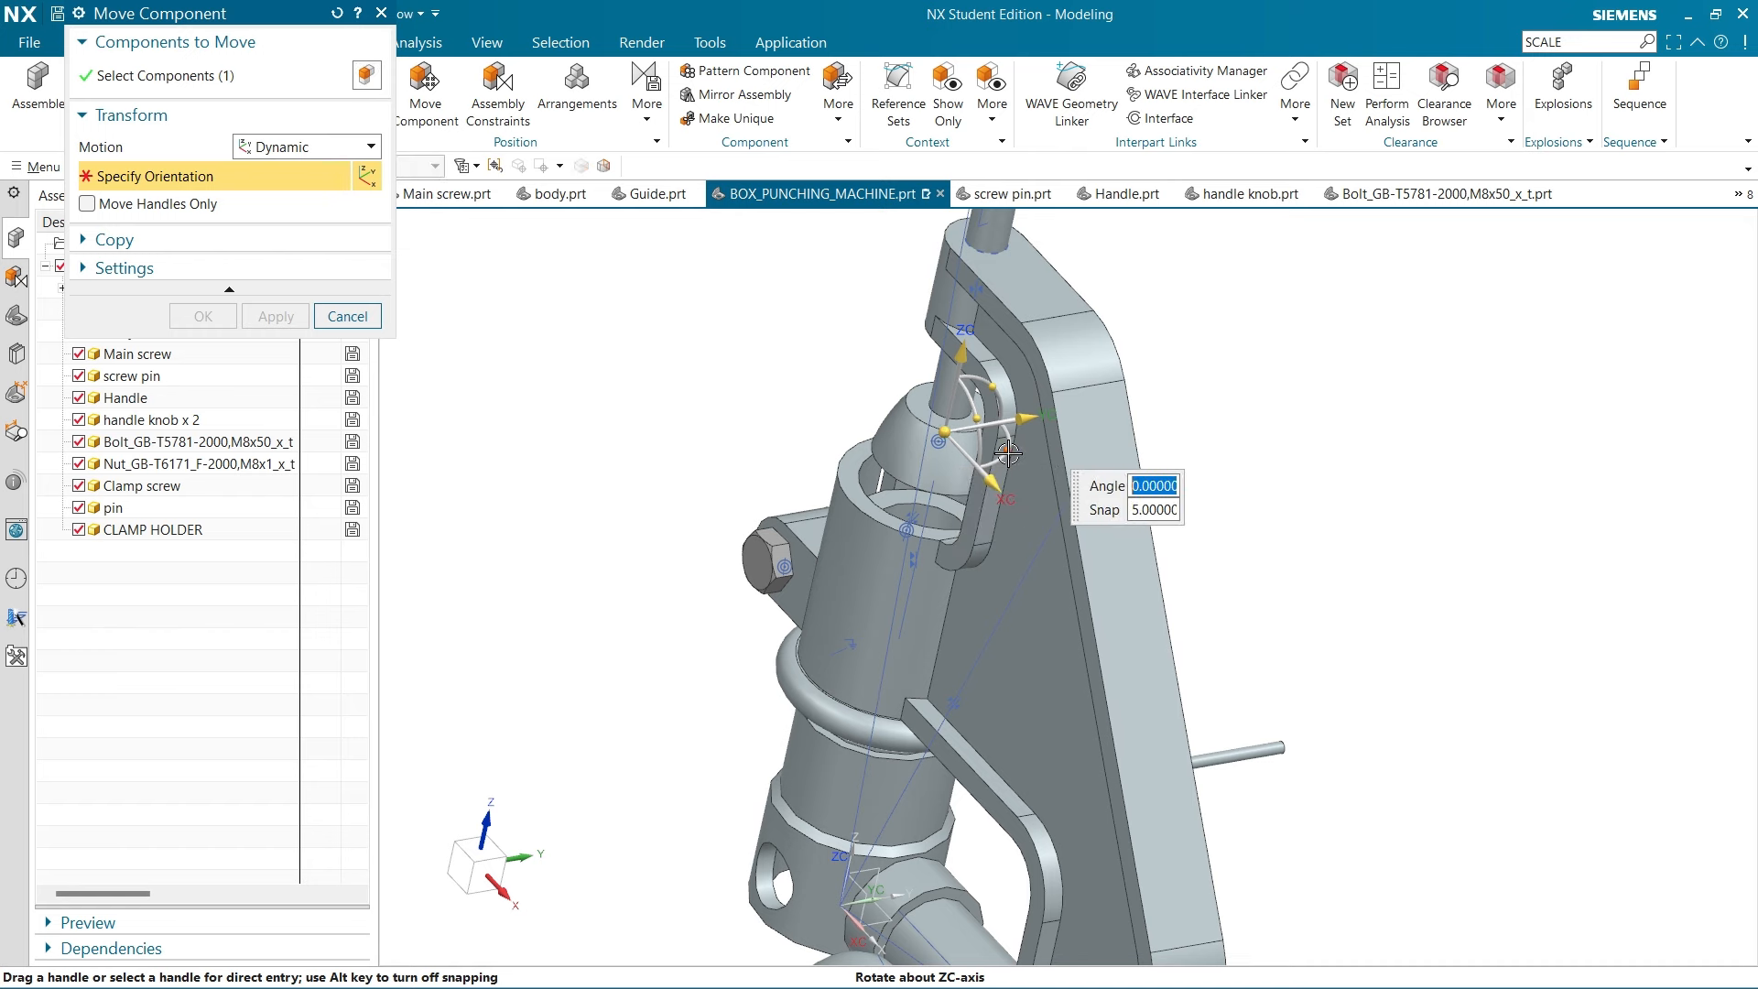
type("180")
key("Return")
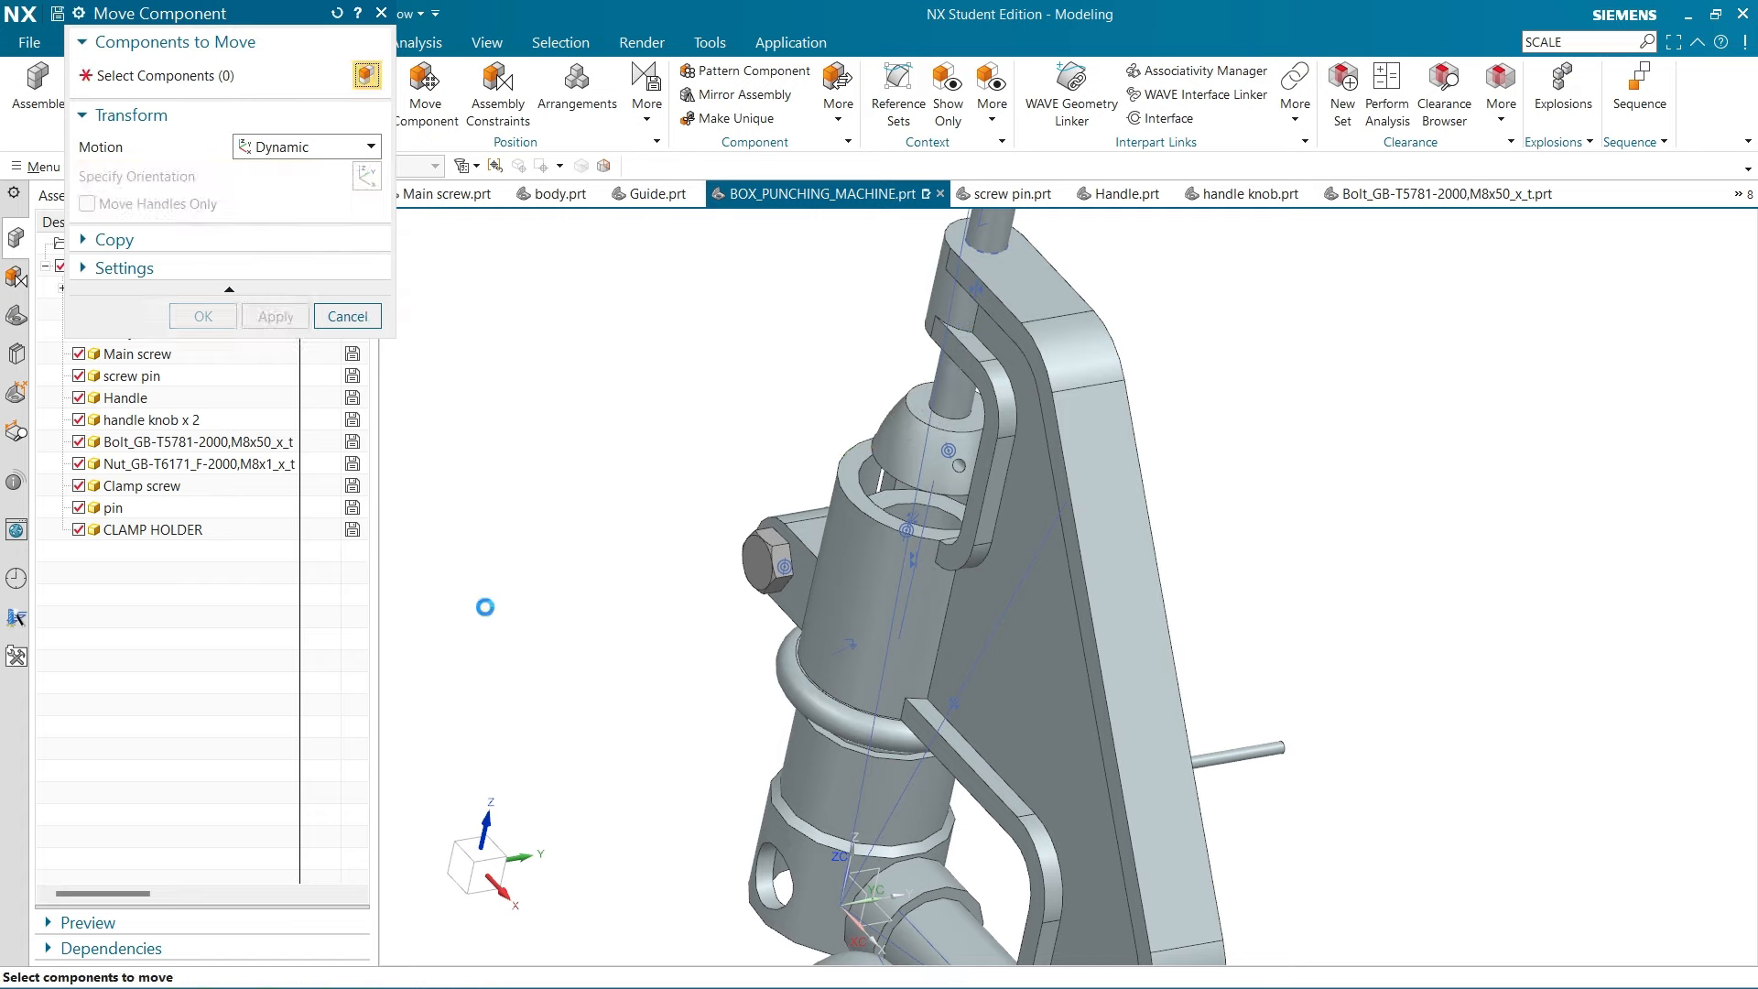
left_click(377, 318)
Add a Touch/Align constraint with Align orientation between the pin's centerline and the small cross hole in the clamp holder
key("F8")
middle_click_drag(1372, 543, 1428, 552)
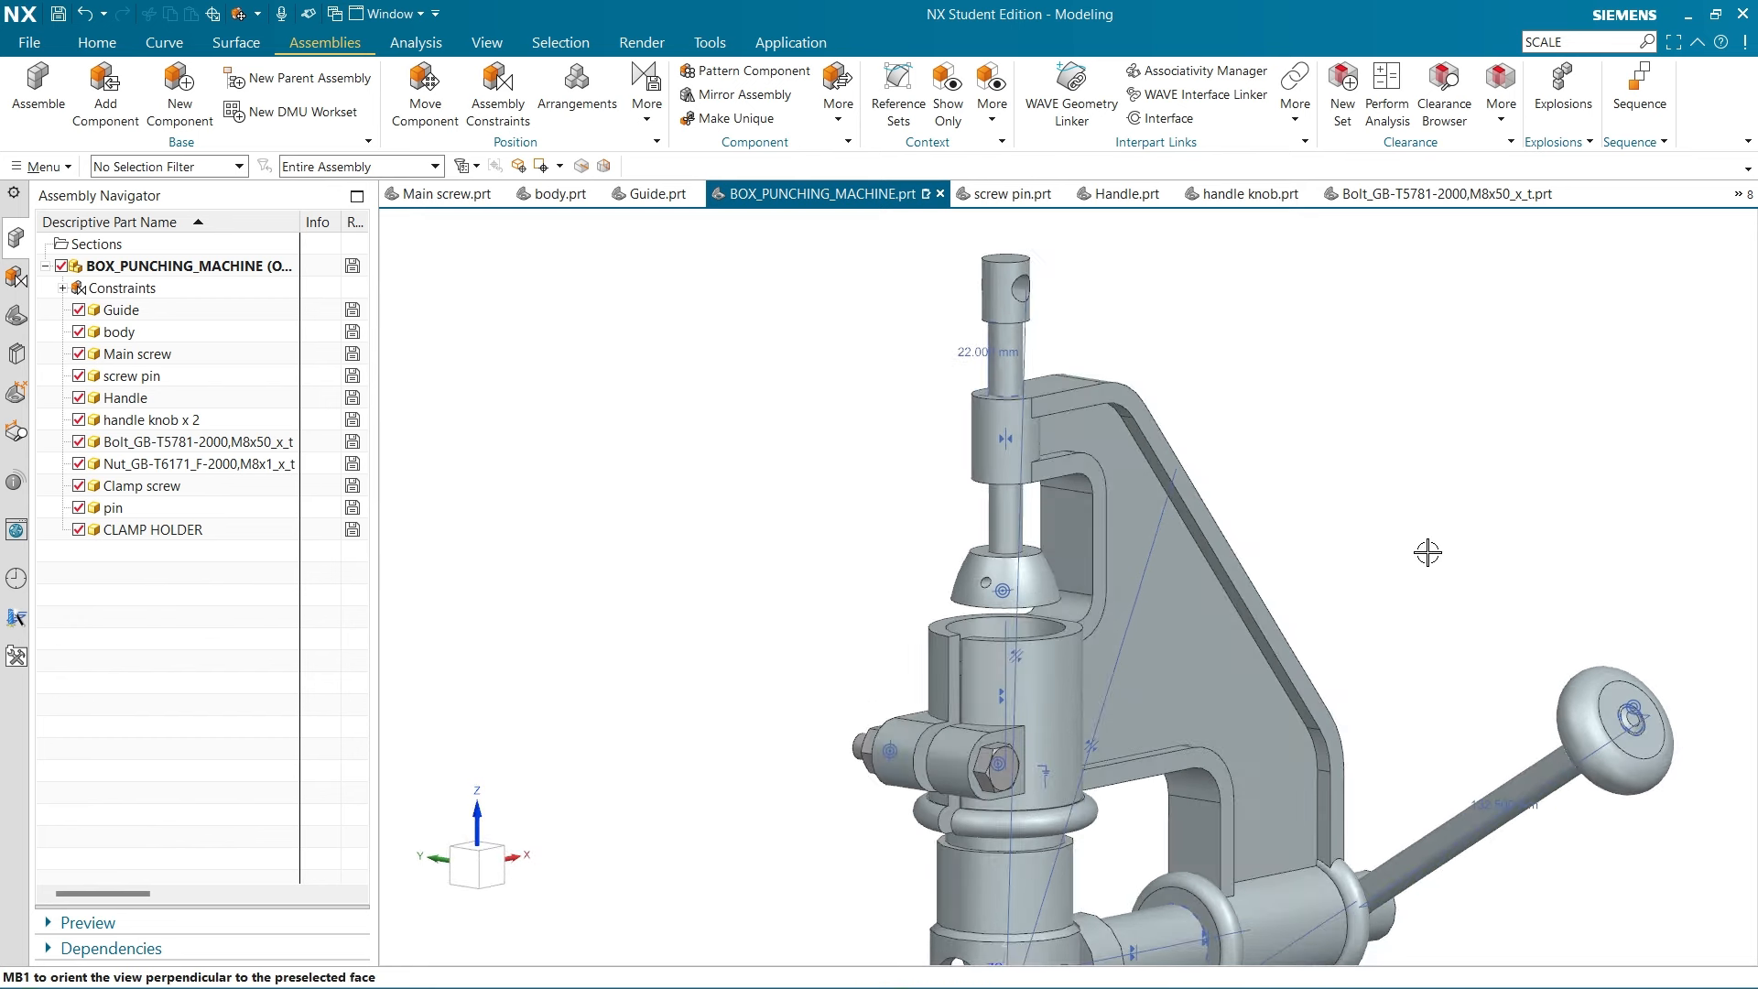
scroll(848, 534, "down", 3)
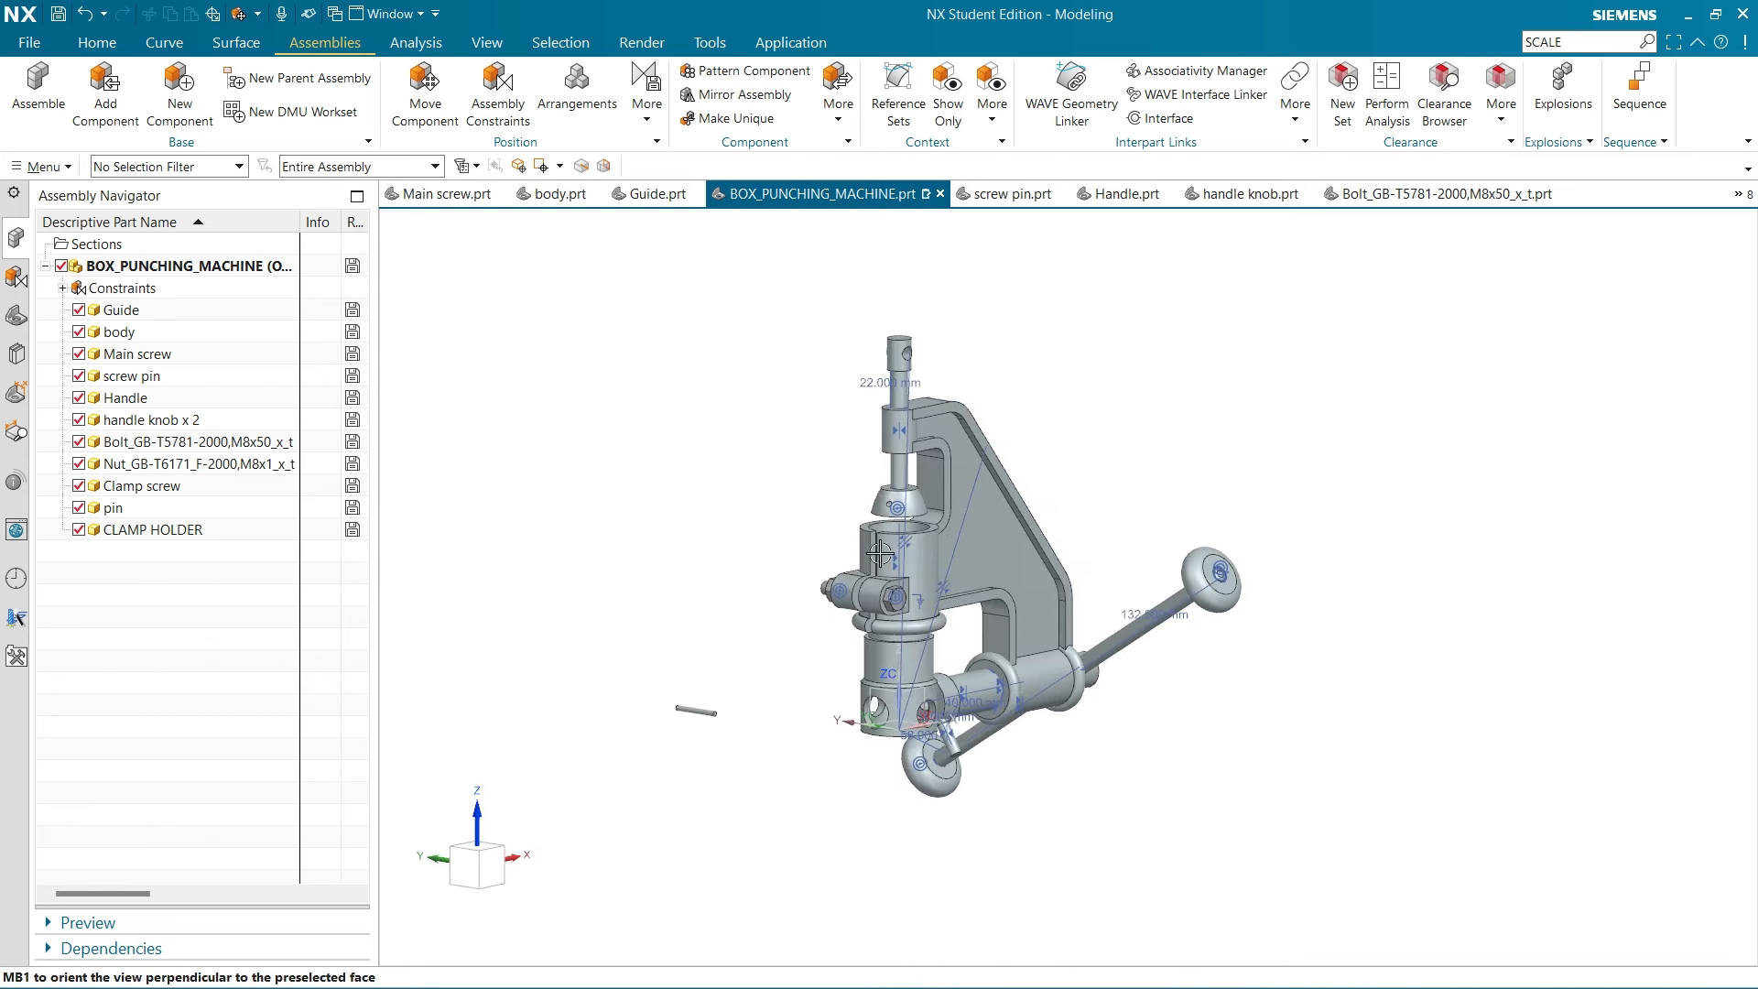
left_click(498, 96)
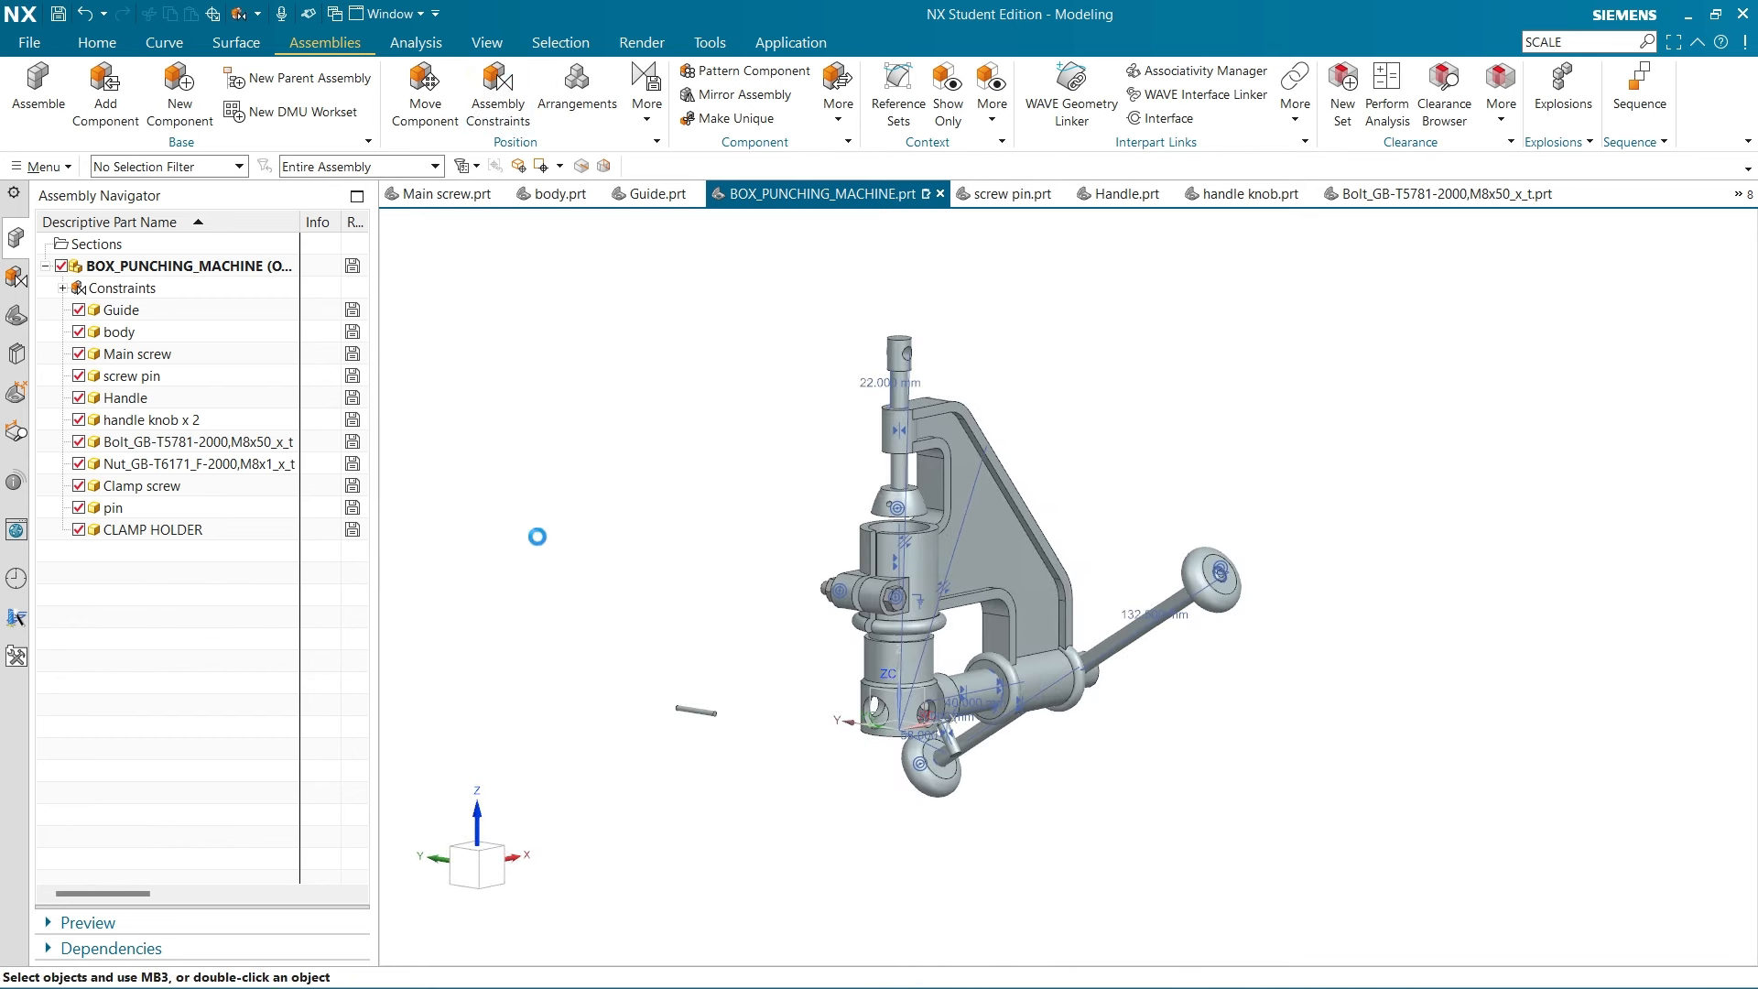
left_click(107, 111)
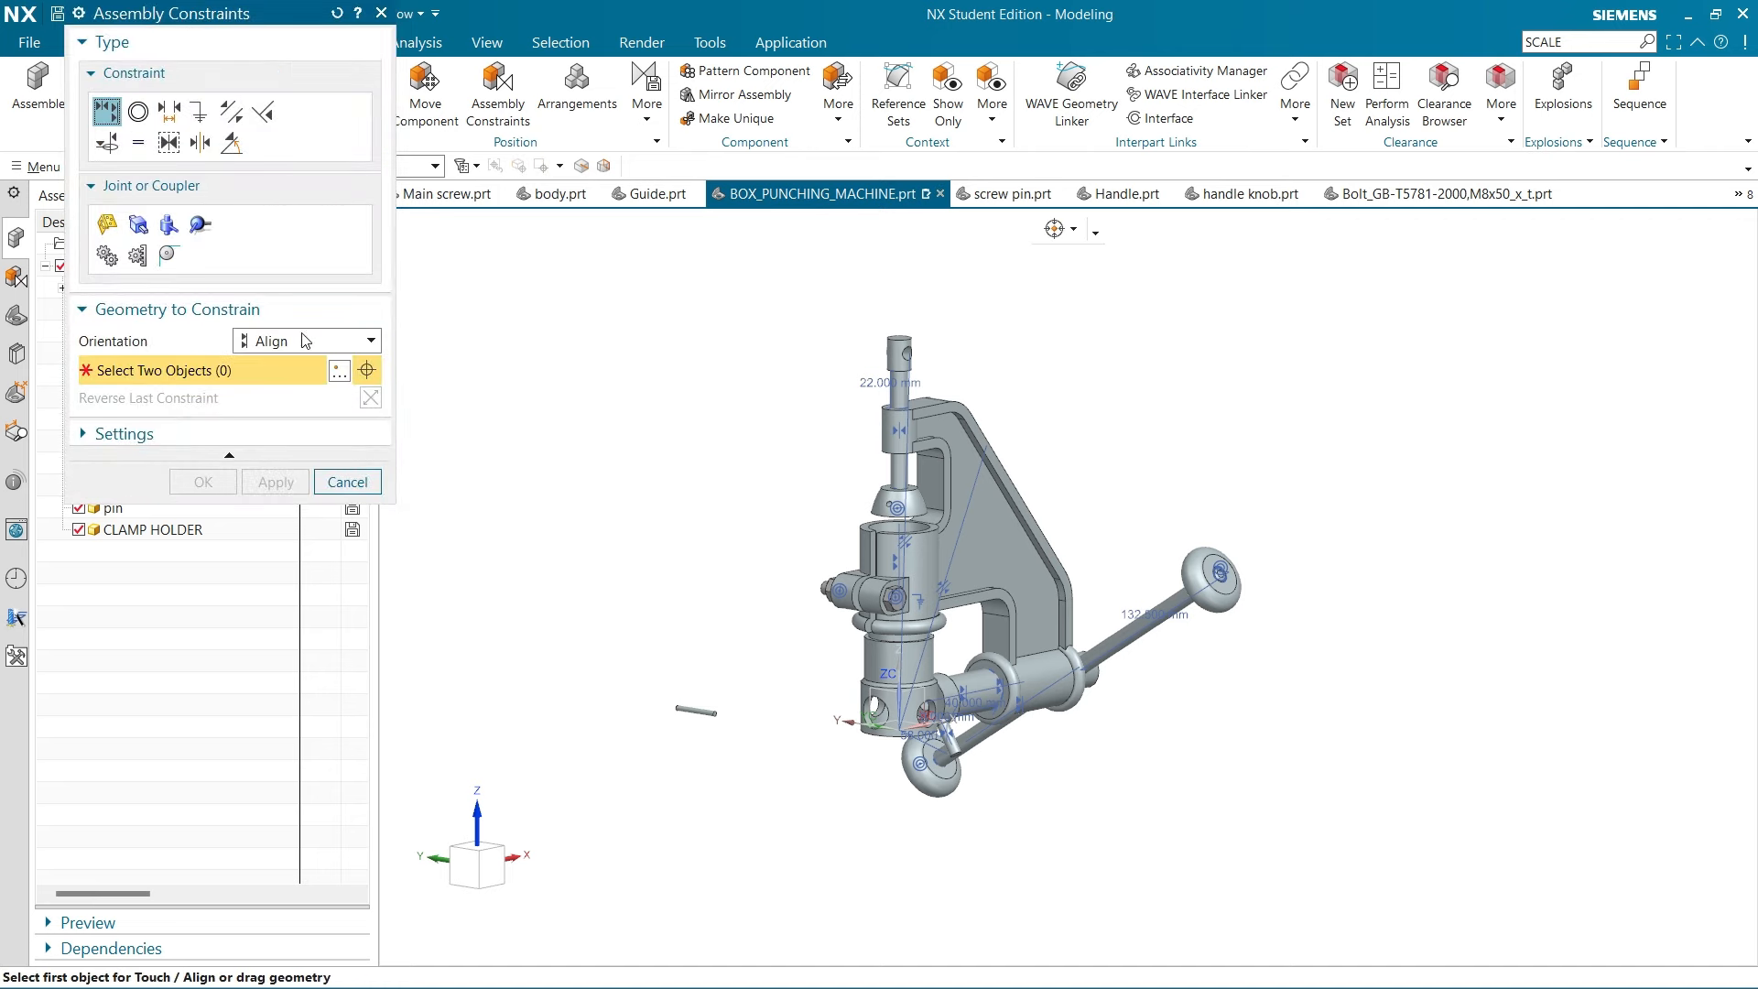
left_click(313, 341)
left_click(309, 421)
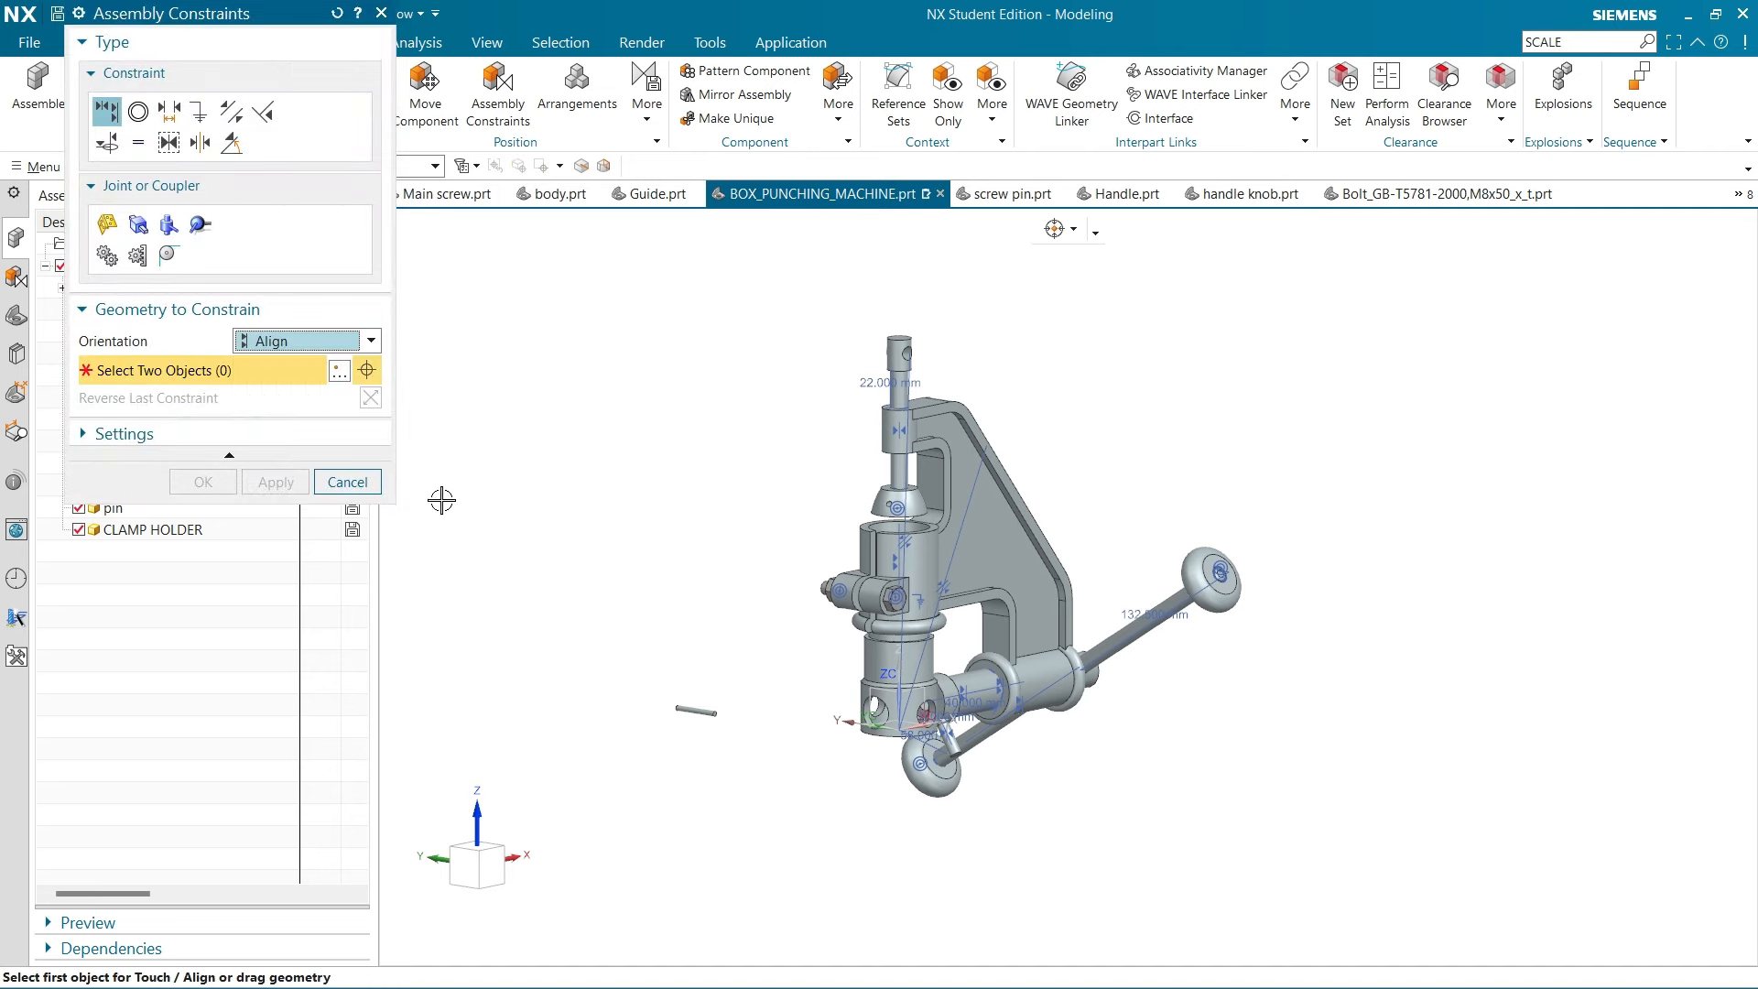
scroll(700, 719, "down", 5)
left_click(780, 702)
scroll(878, 652, "up", 3)
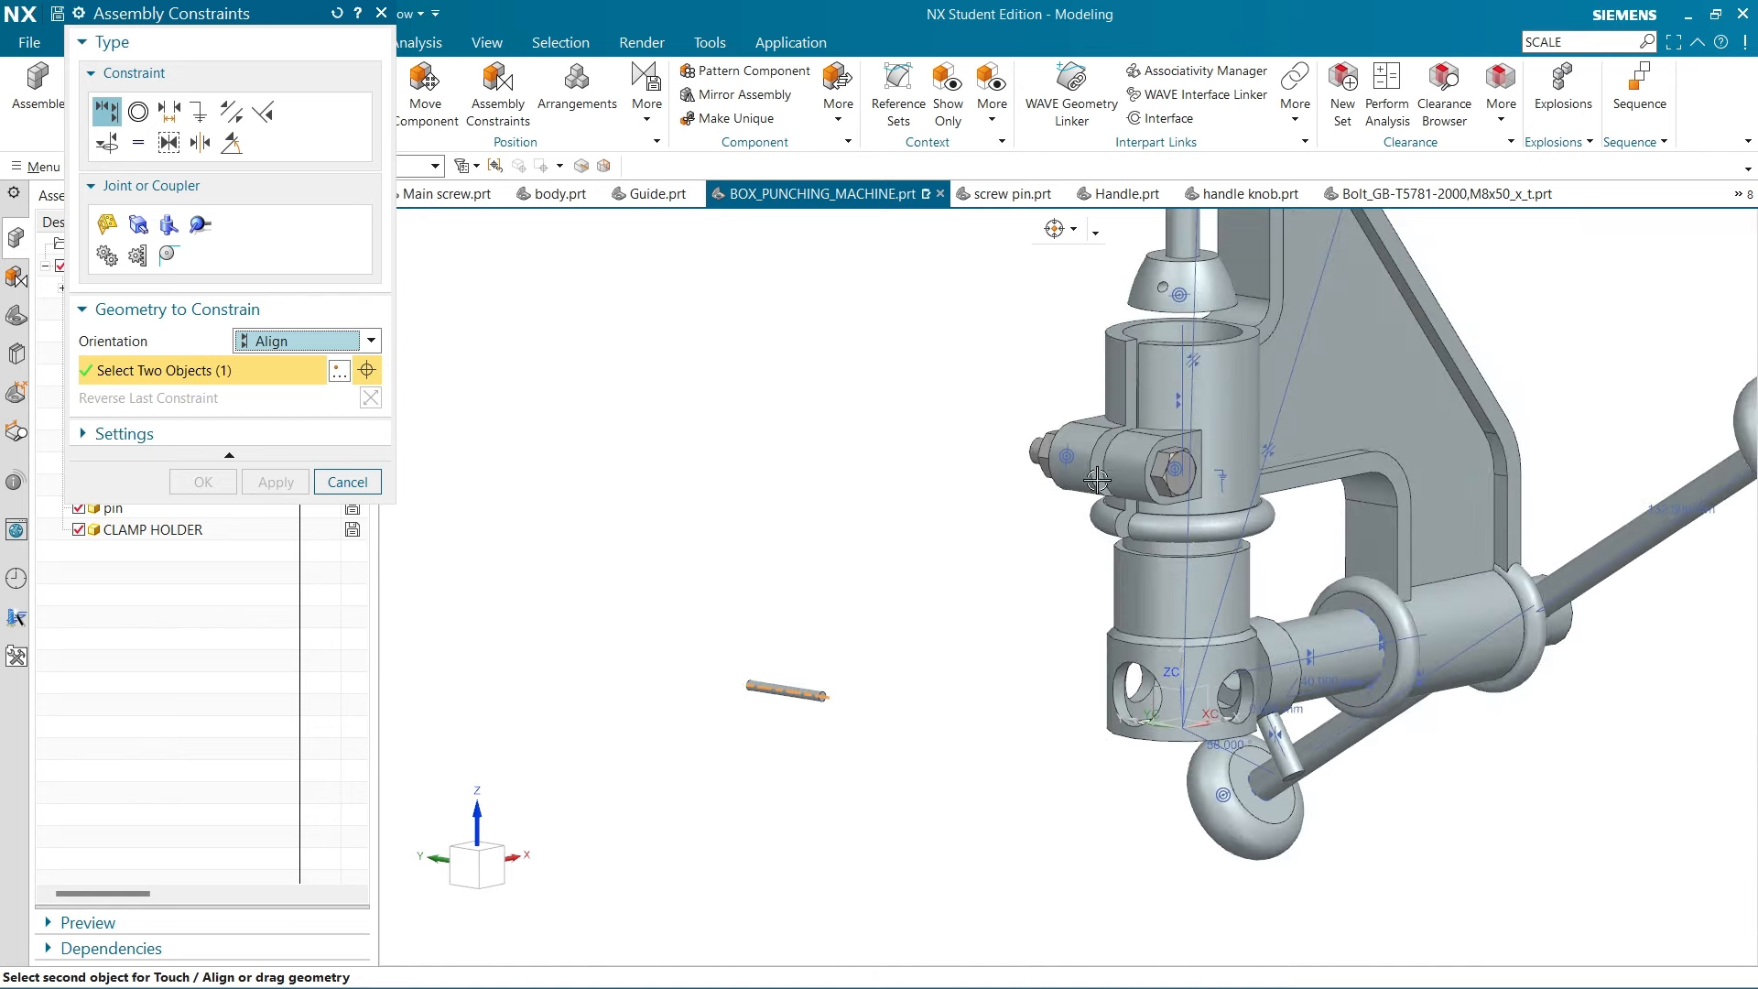
scroll(1145, 284, "down", 5)
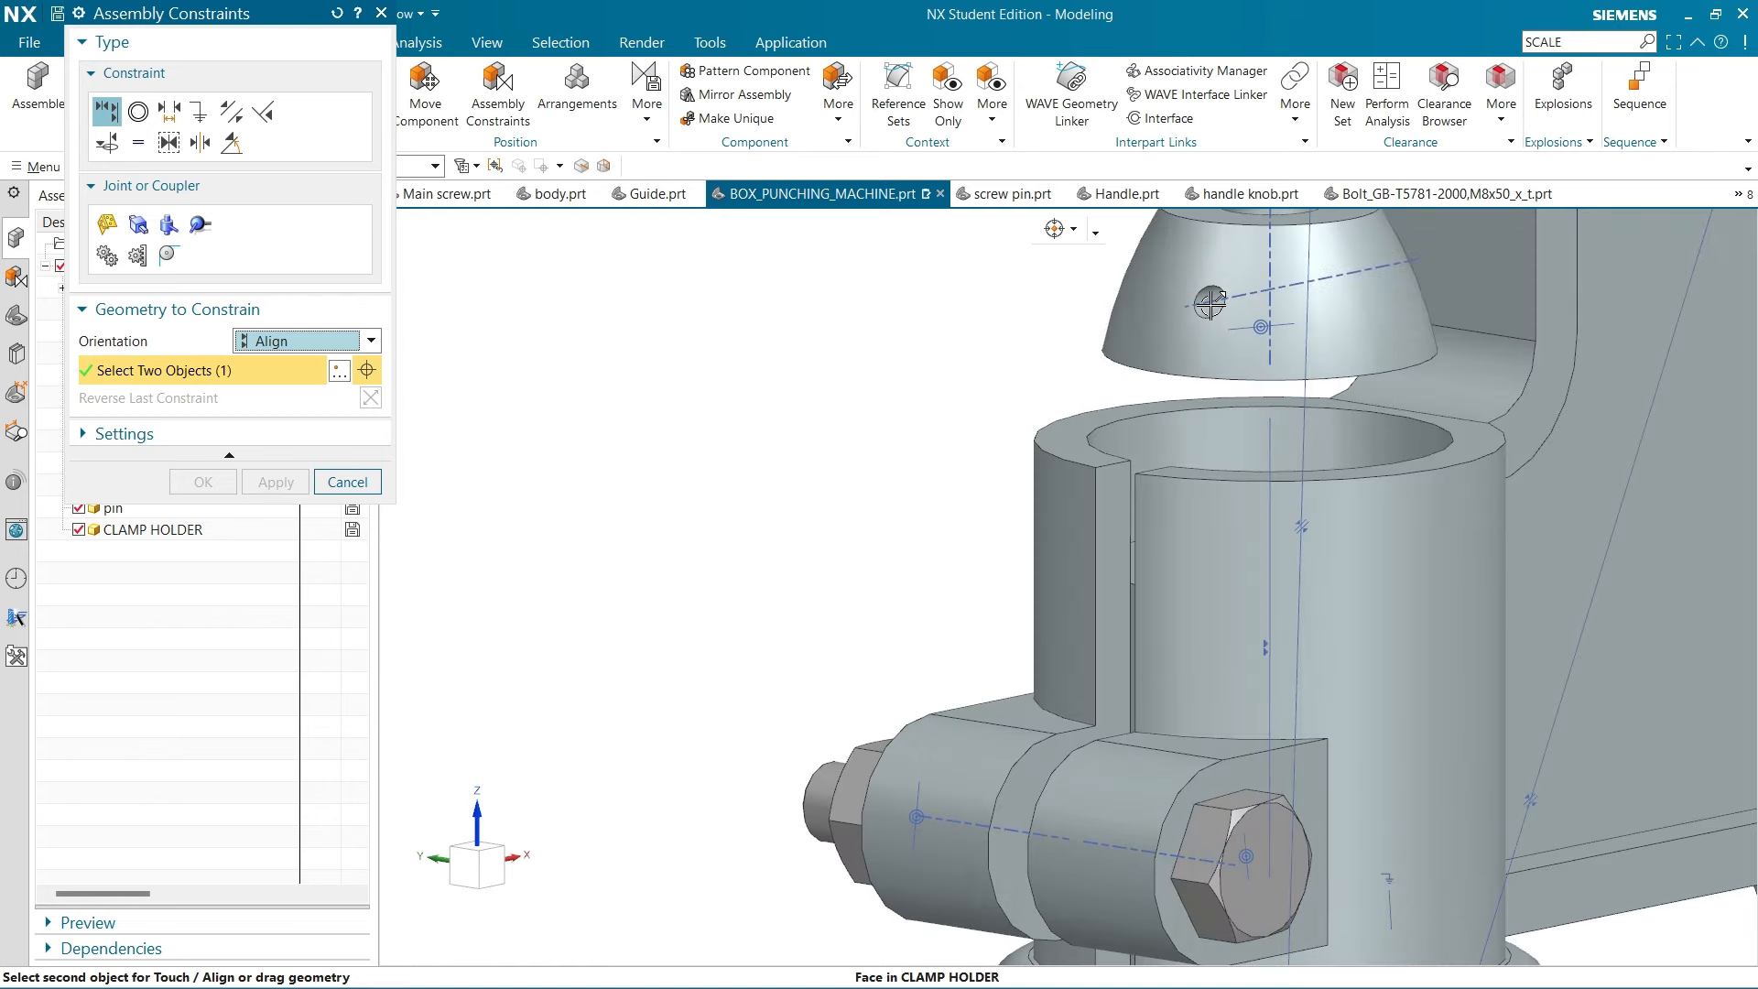
left_click(1212, 302)
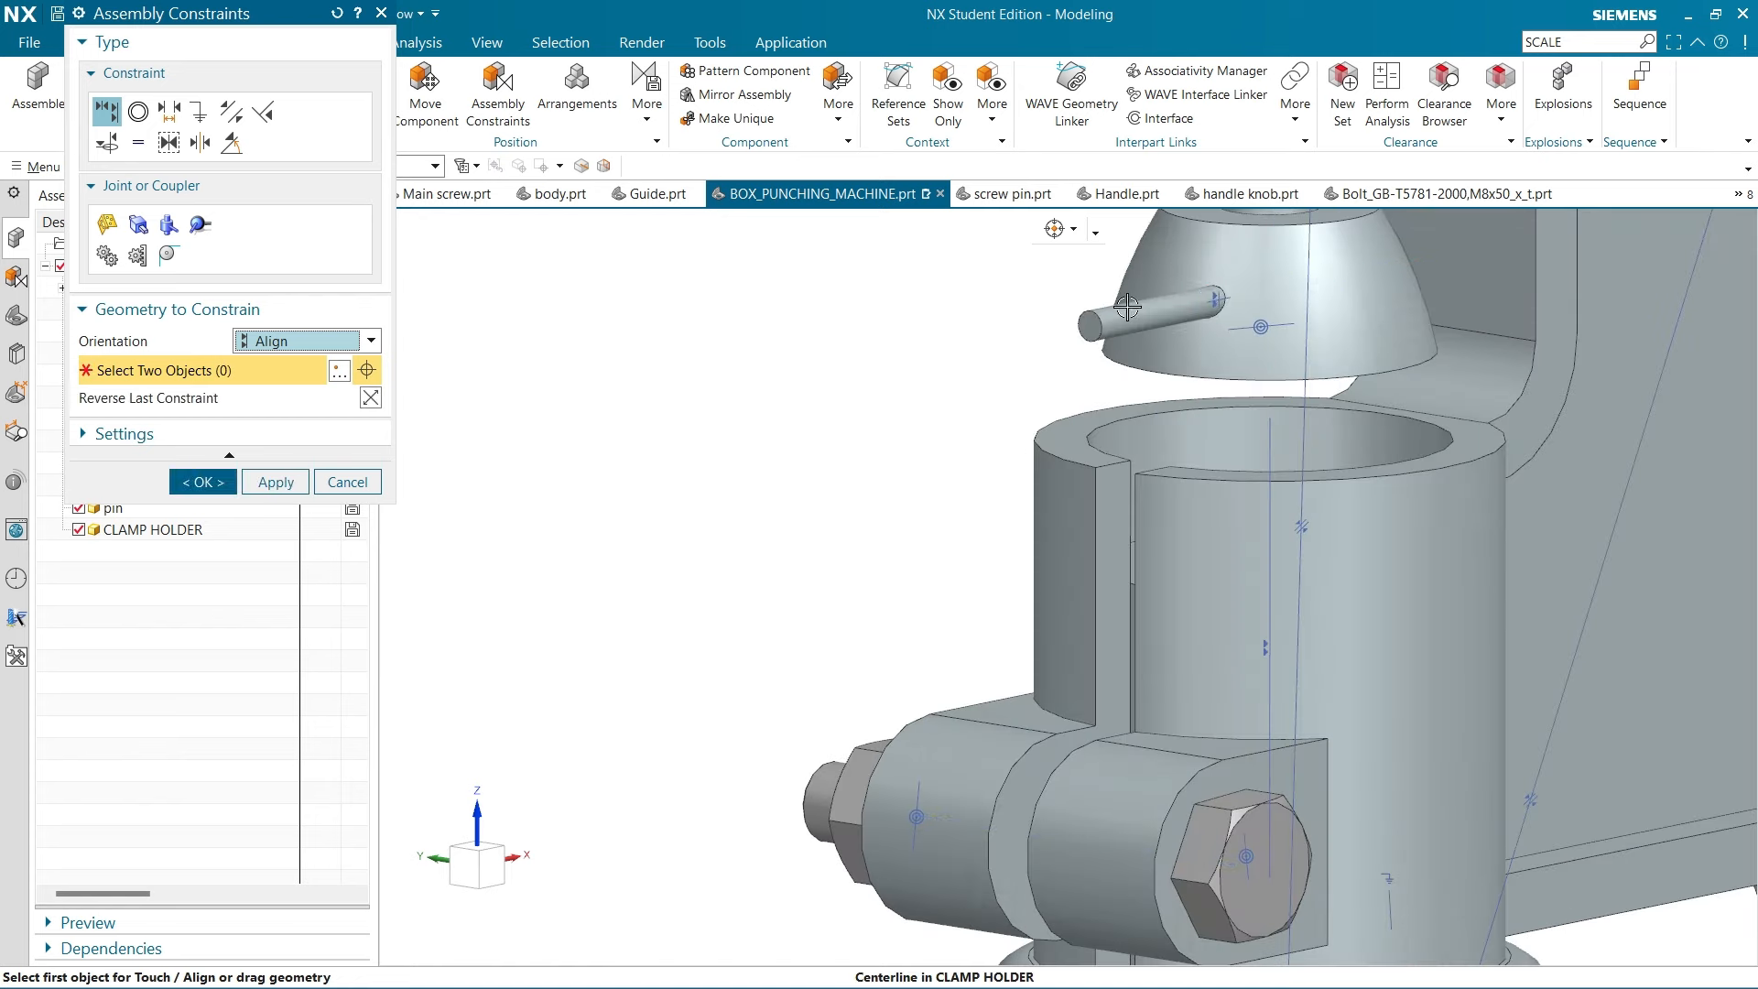
Hide the clamp screw component to expose the clamp holder's bore
scroll(895, 377, "up", 2)
middle_click_drag(895, 377, 854, 385)
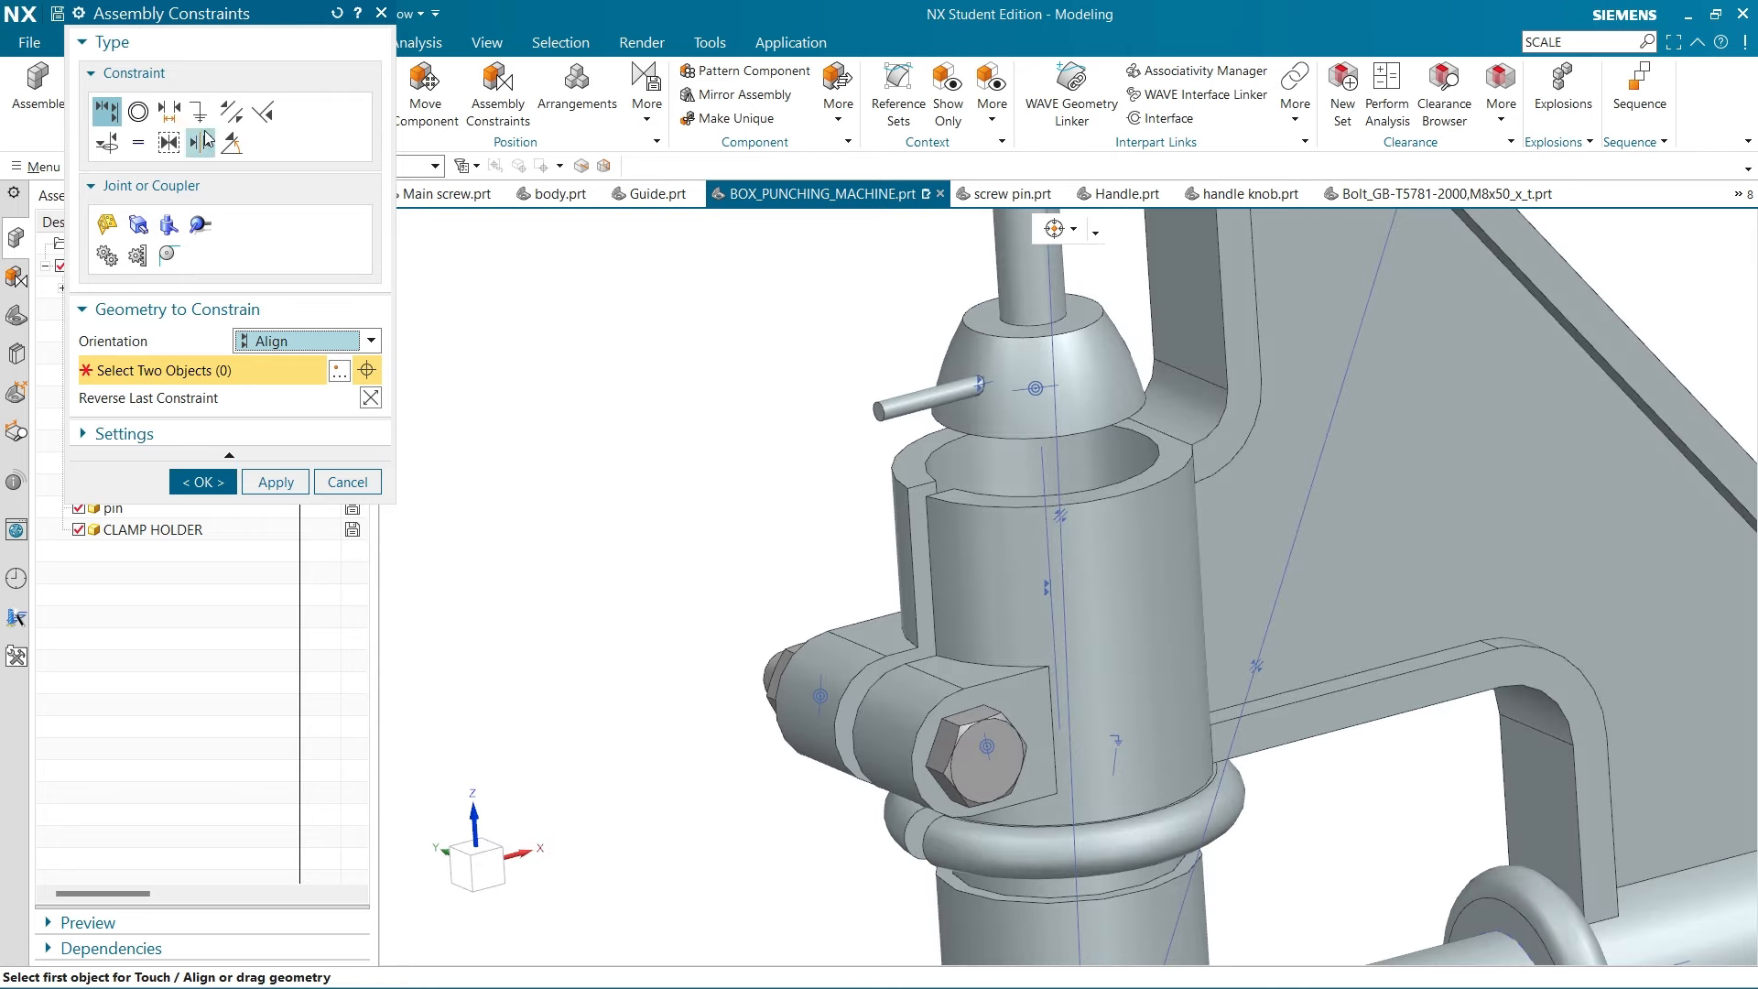
left_click_drag(183, 13, 429, 13)
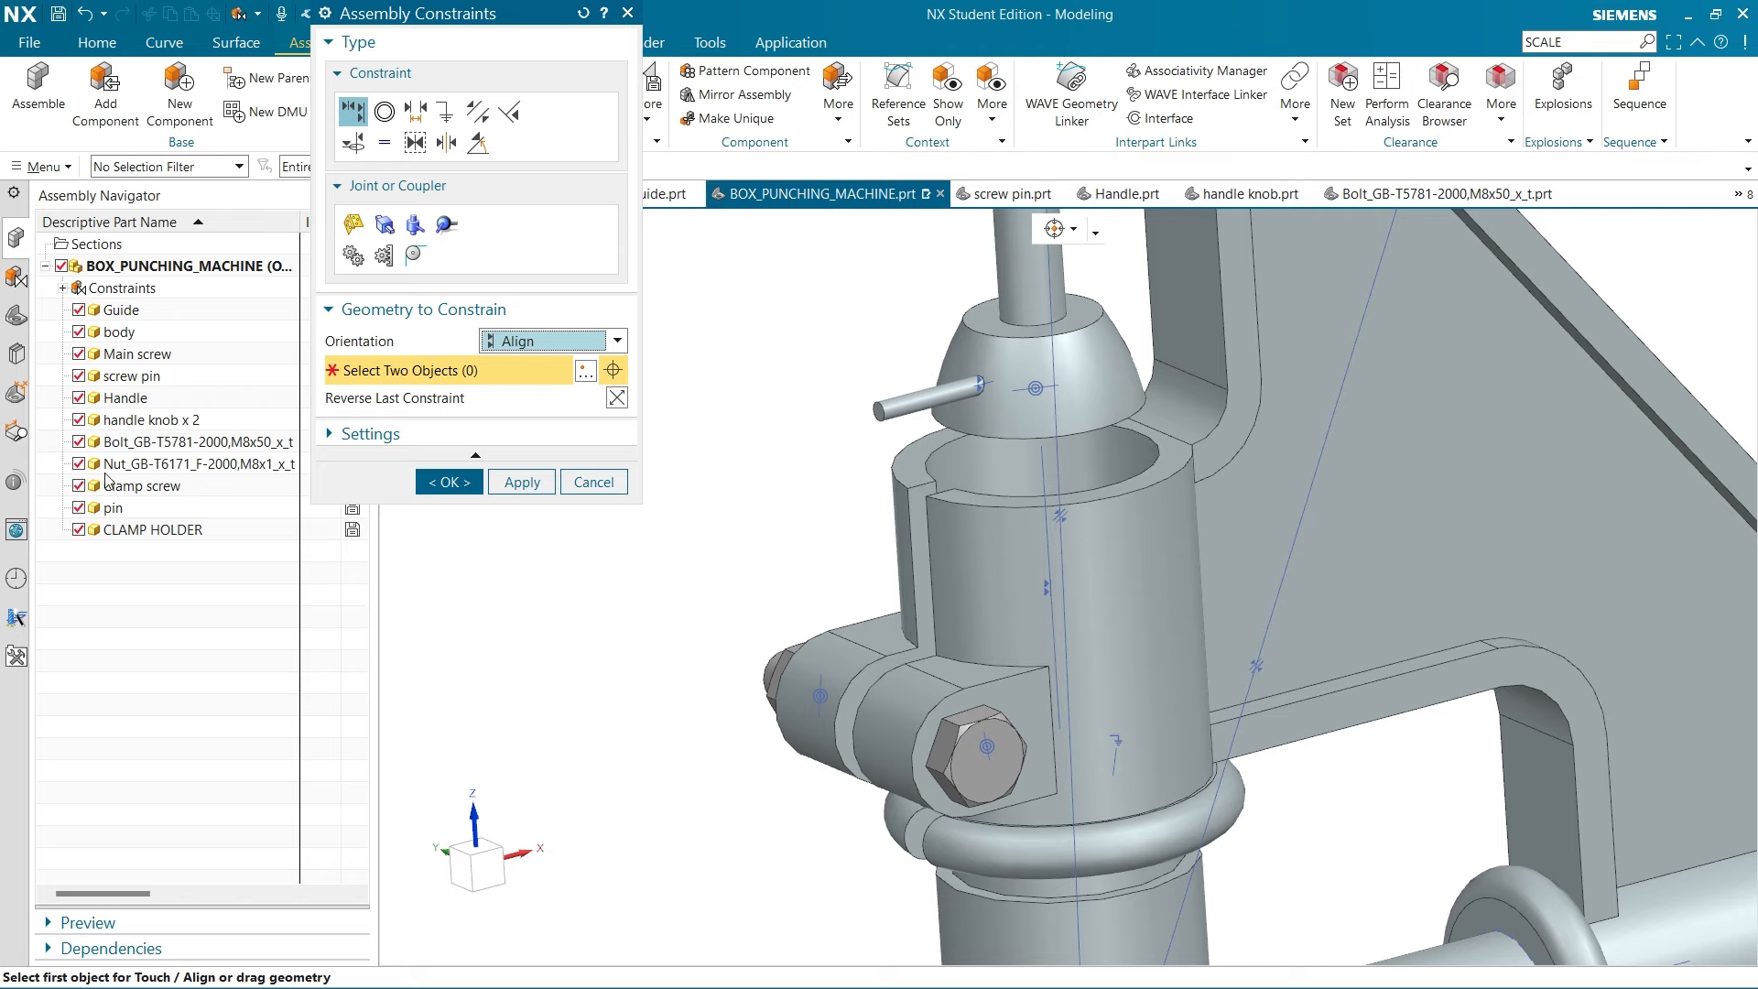
left_click(77, 487)
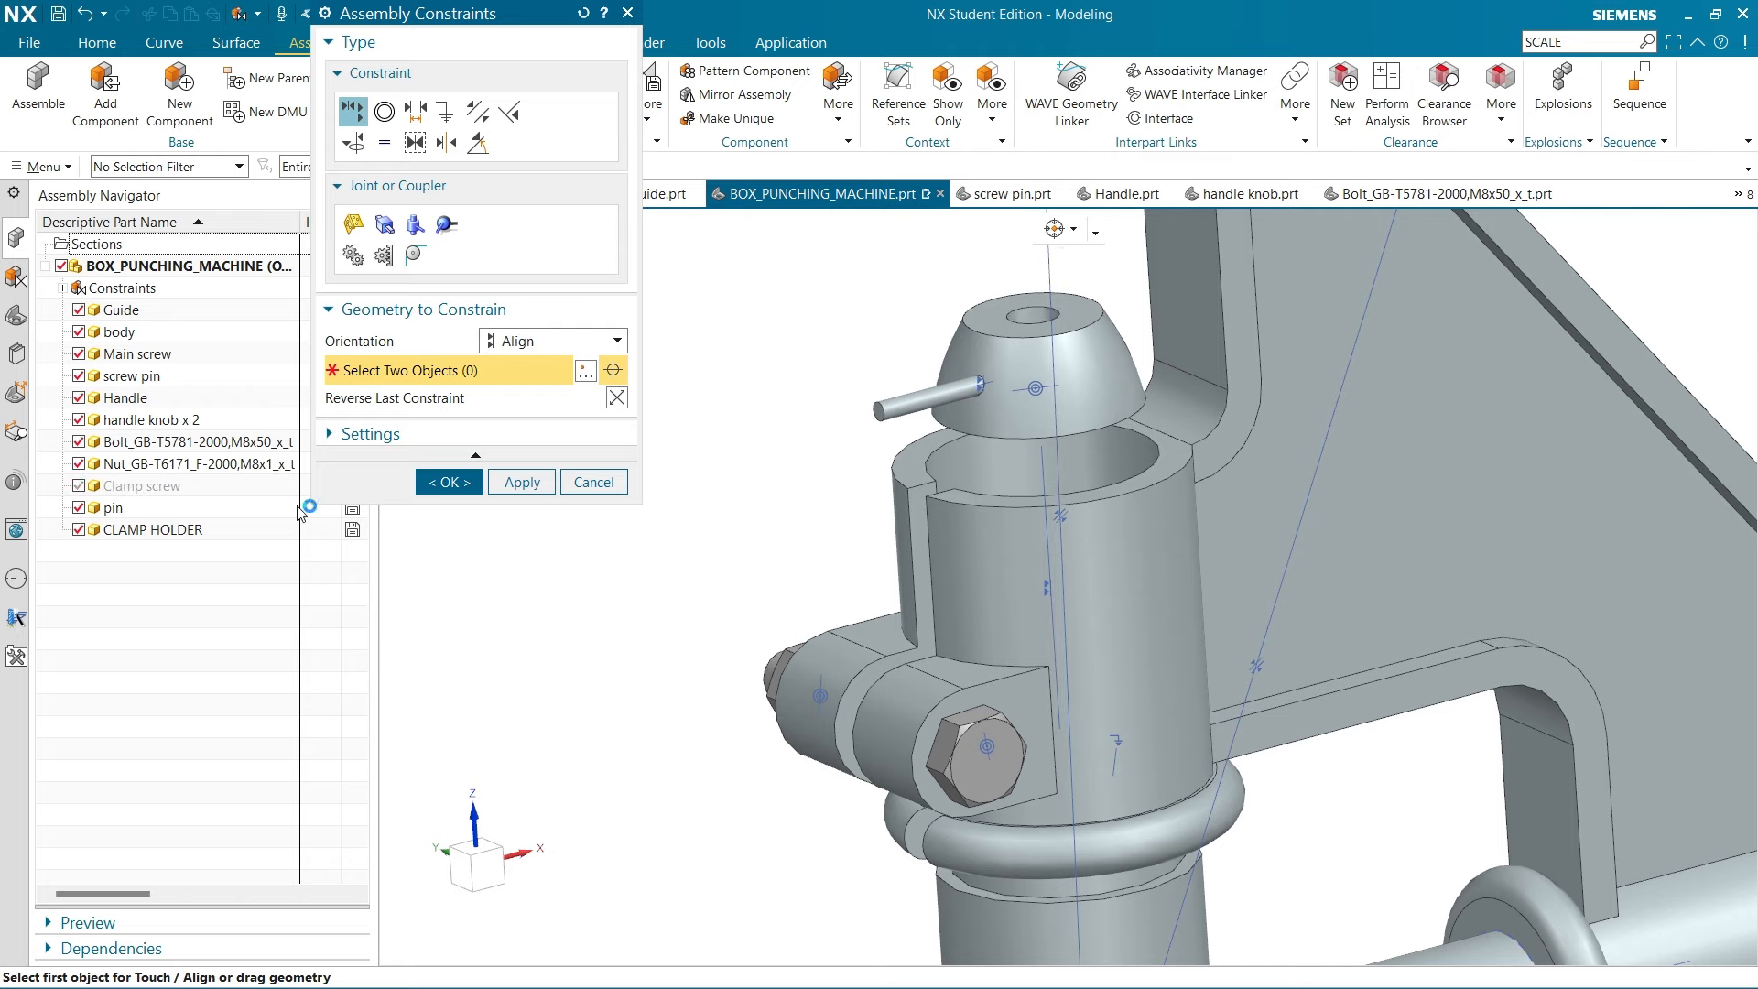
Add a Distance constraint of 28/2 mm between the pin's outer end face and the clamp holder's vertical centerline
middle_click_drag(789, 412, 800, 467)
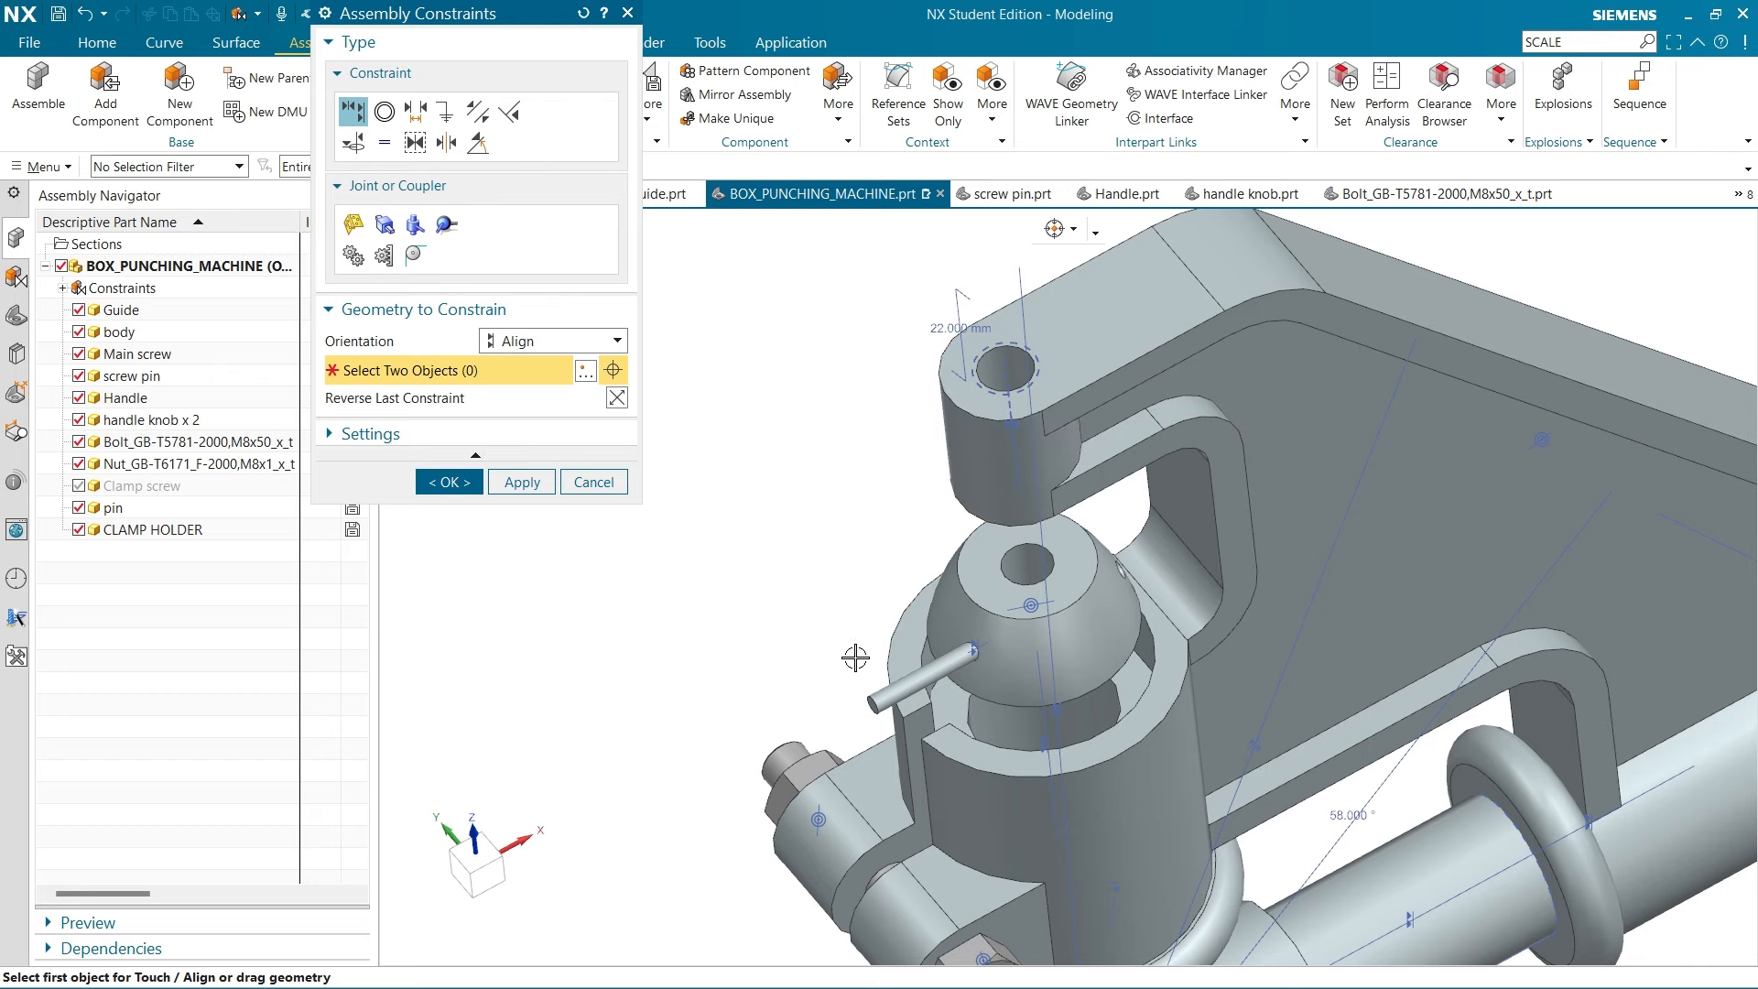
scroll(852, 677, "up", 5)
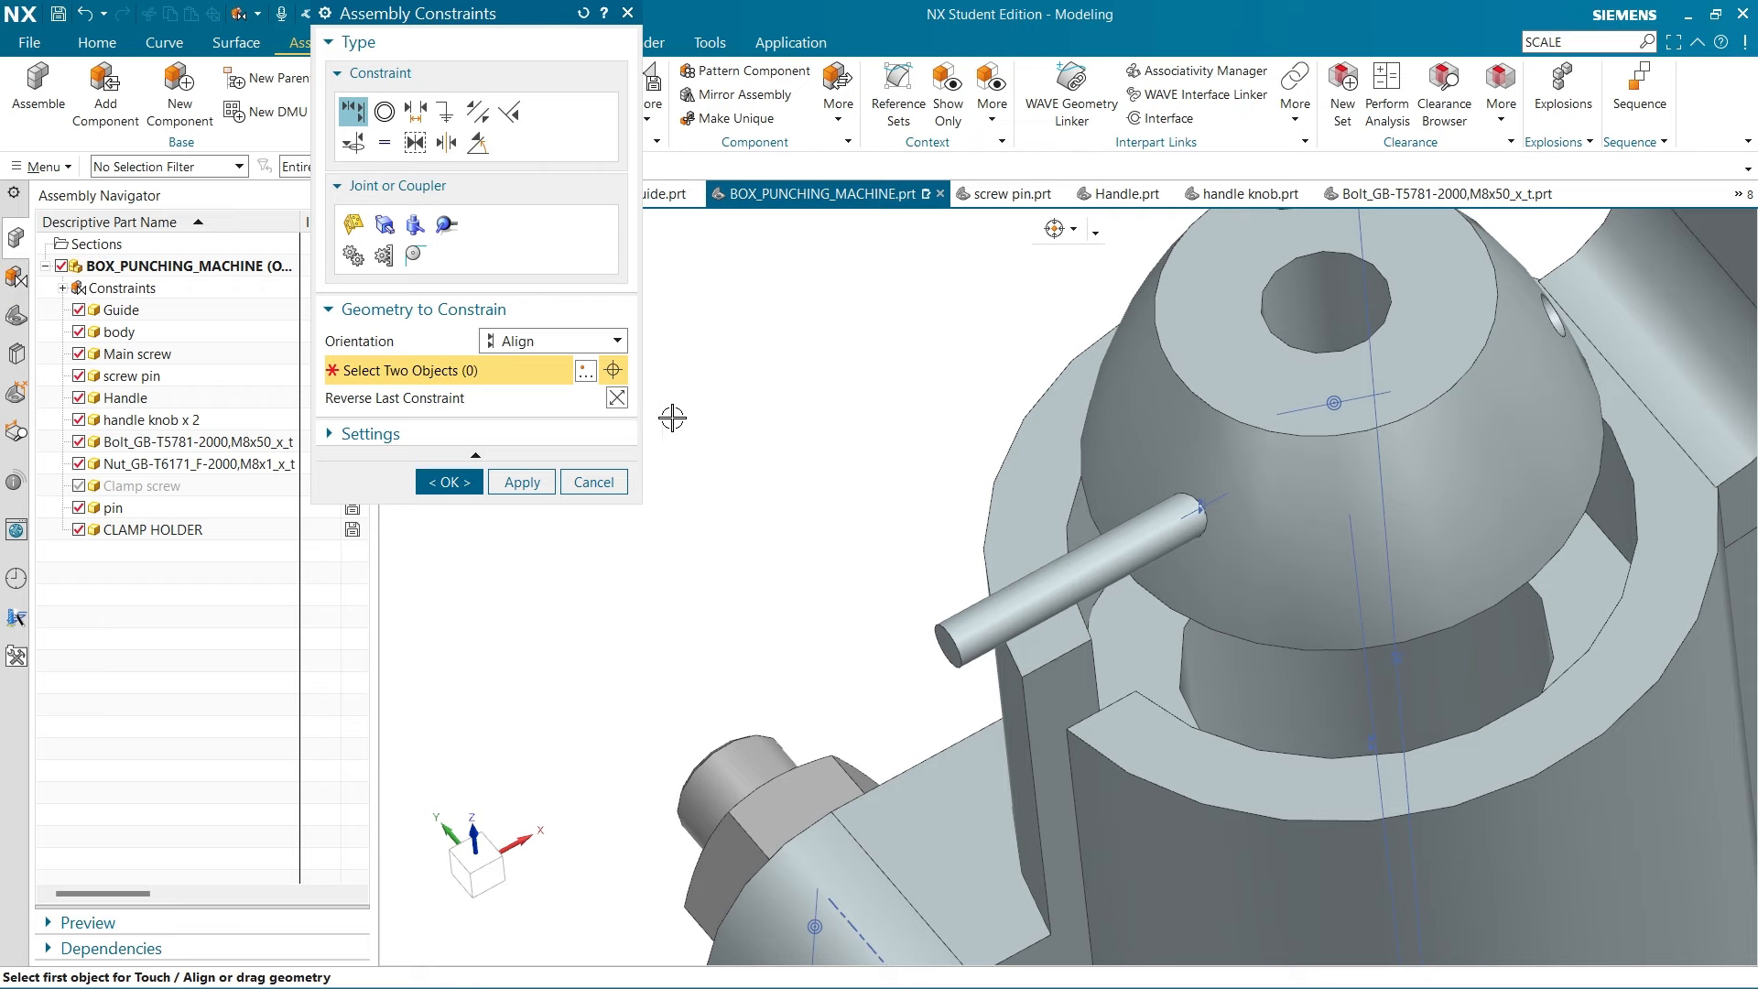
left_click(410, 110)
scroll(806, 548, "up", 3)
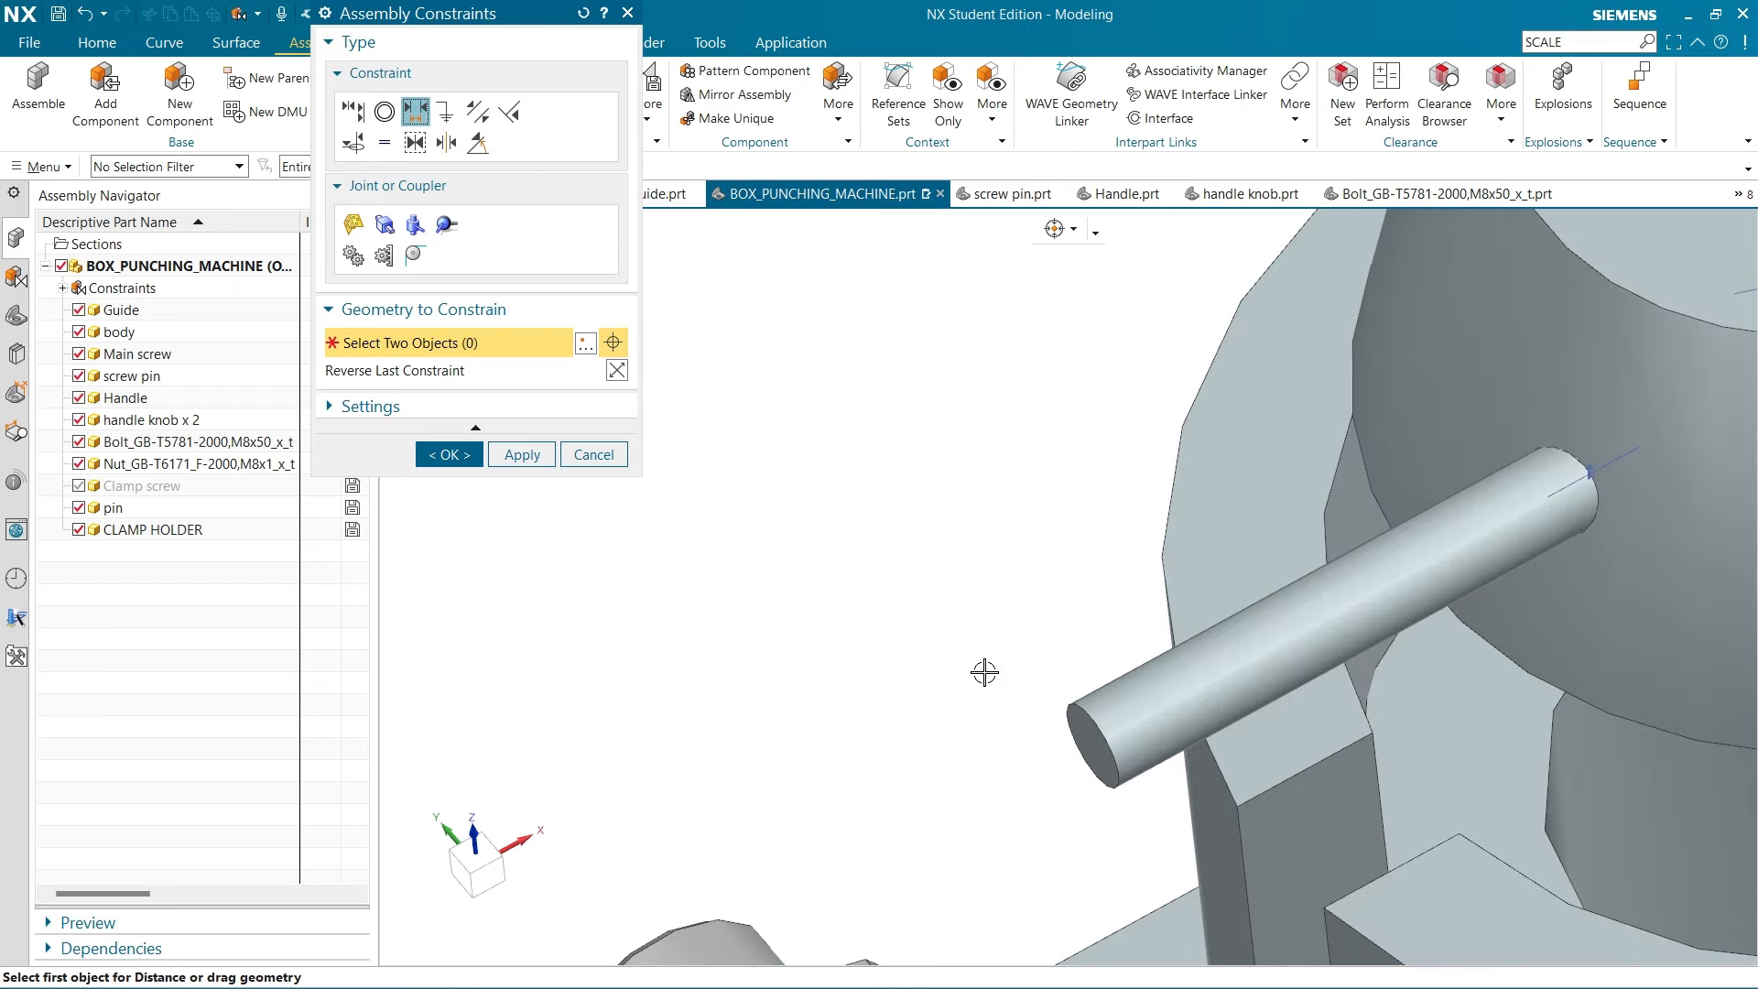
left_click(1085, 737)
scroll(787, 611, "down", 3)
middle_click_drag(813, 585, 840, 620)
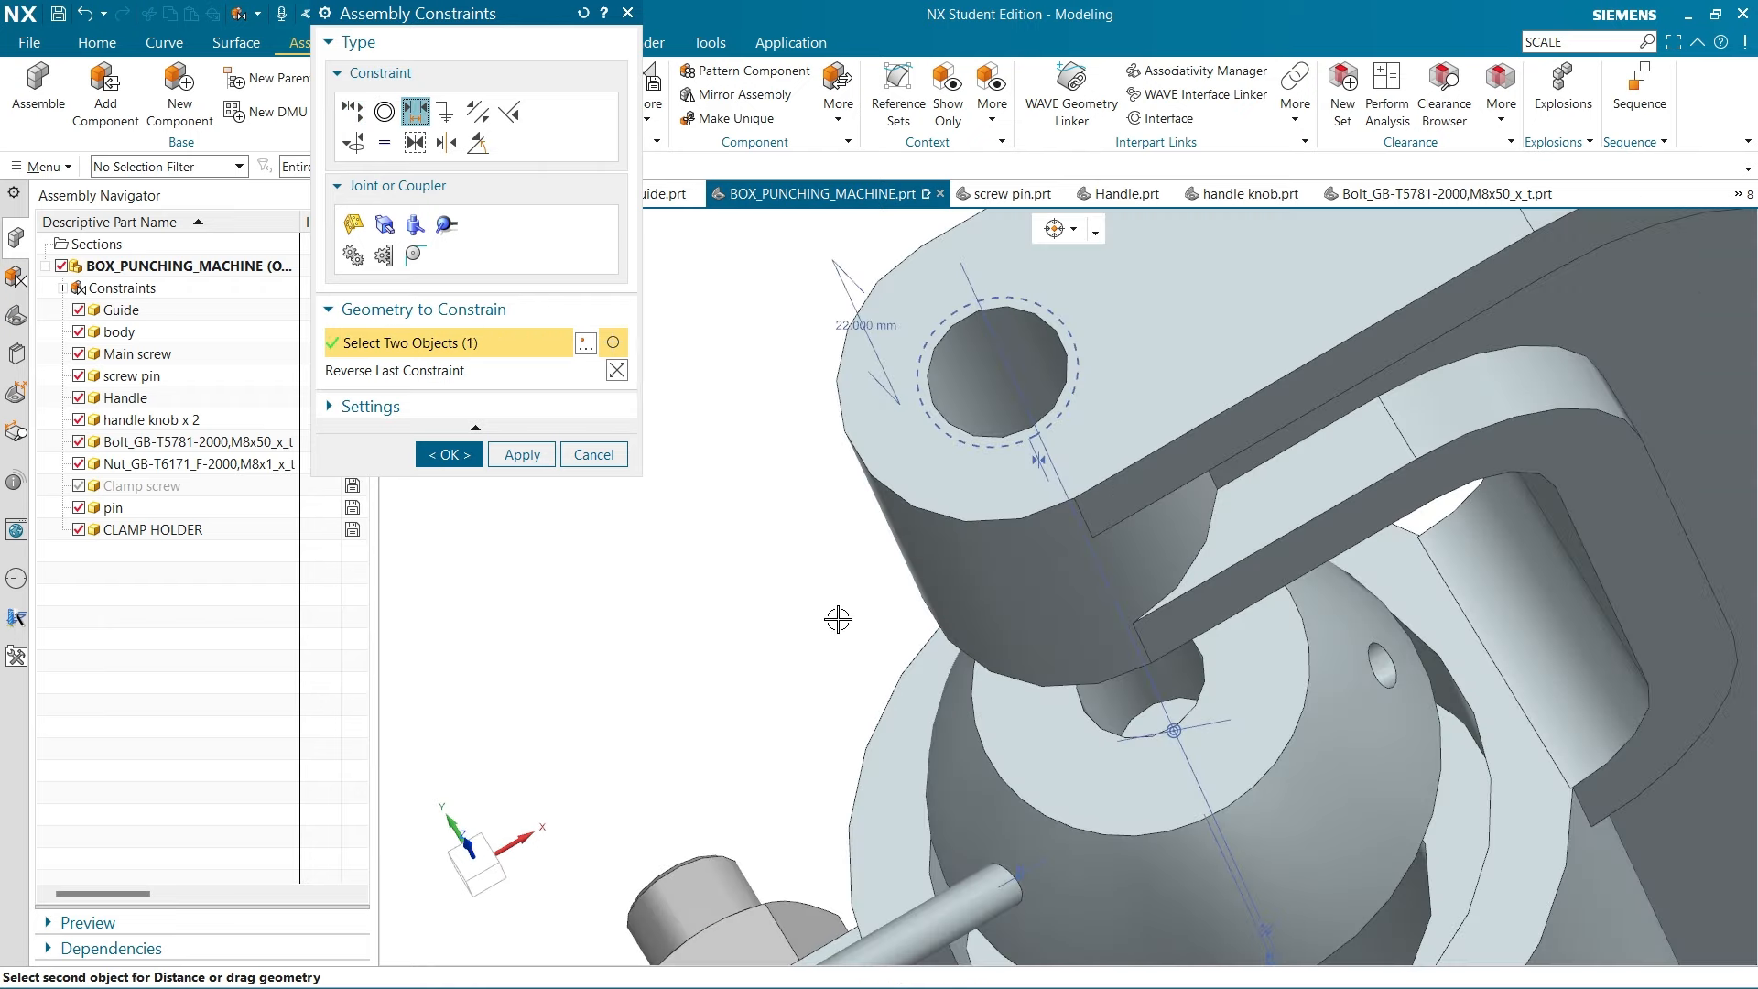
left_click(1152, 703)
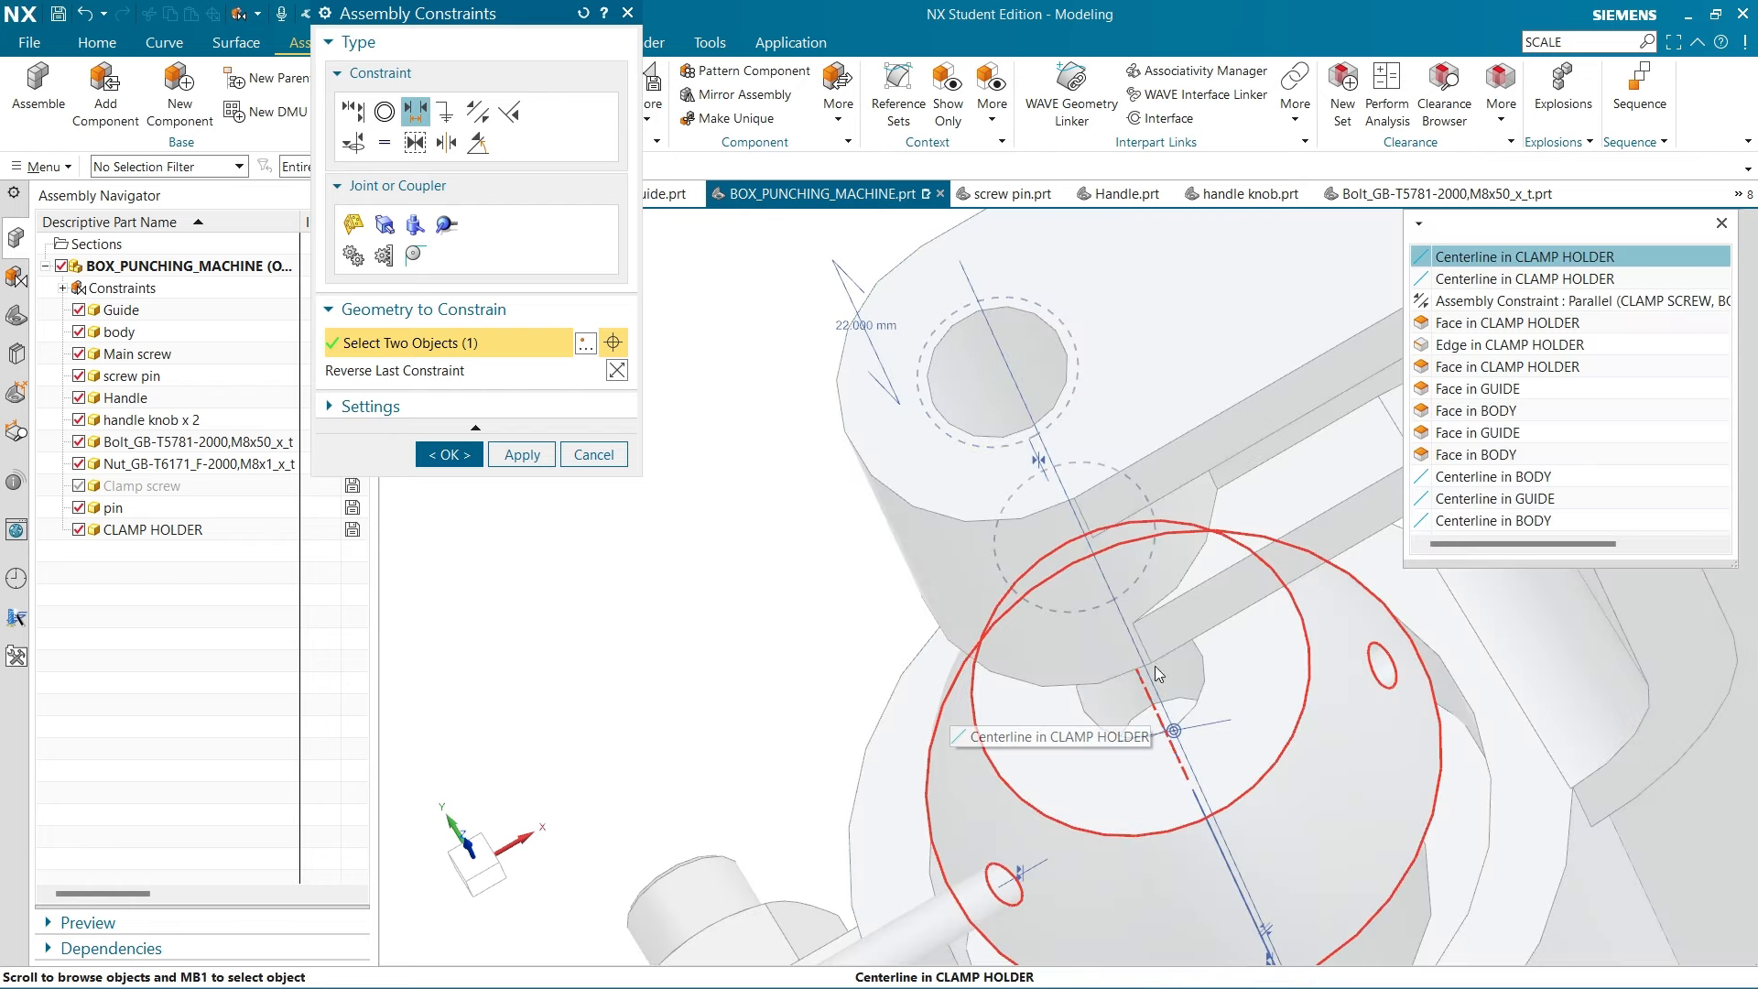
left_click(1602, 257)
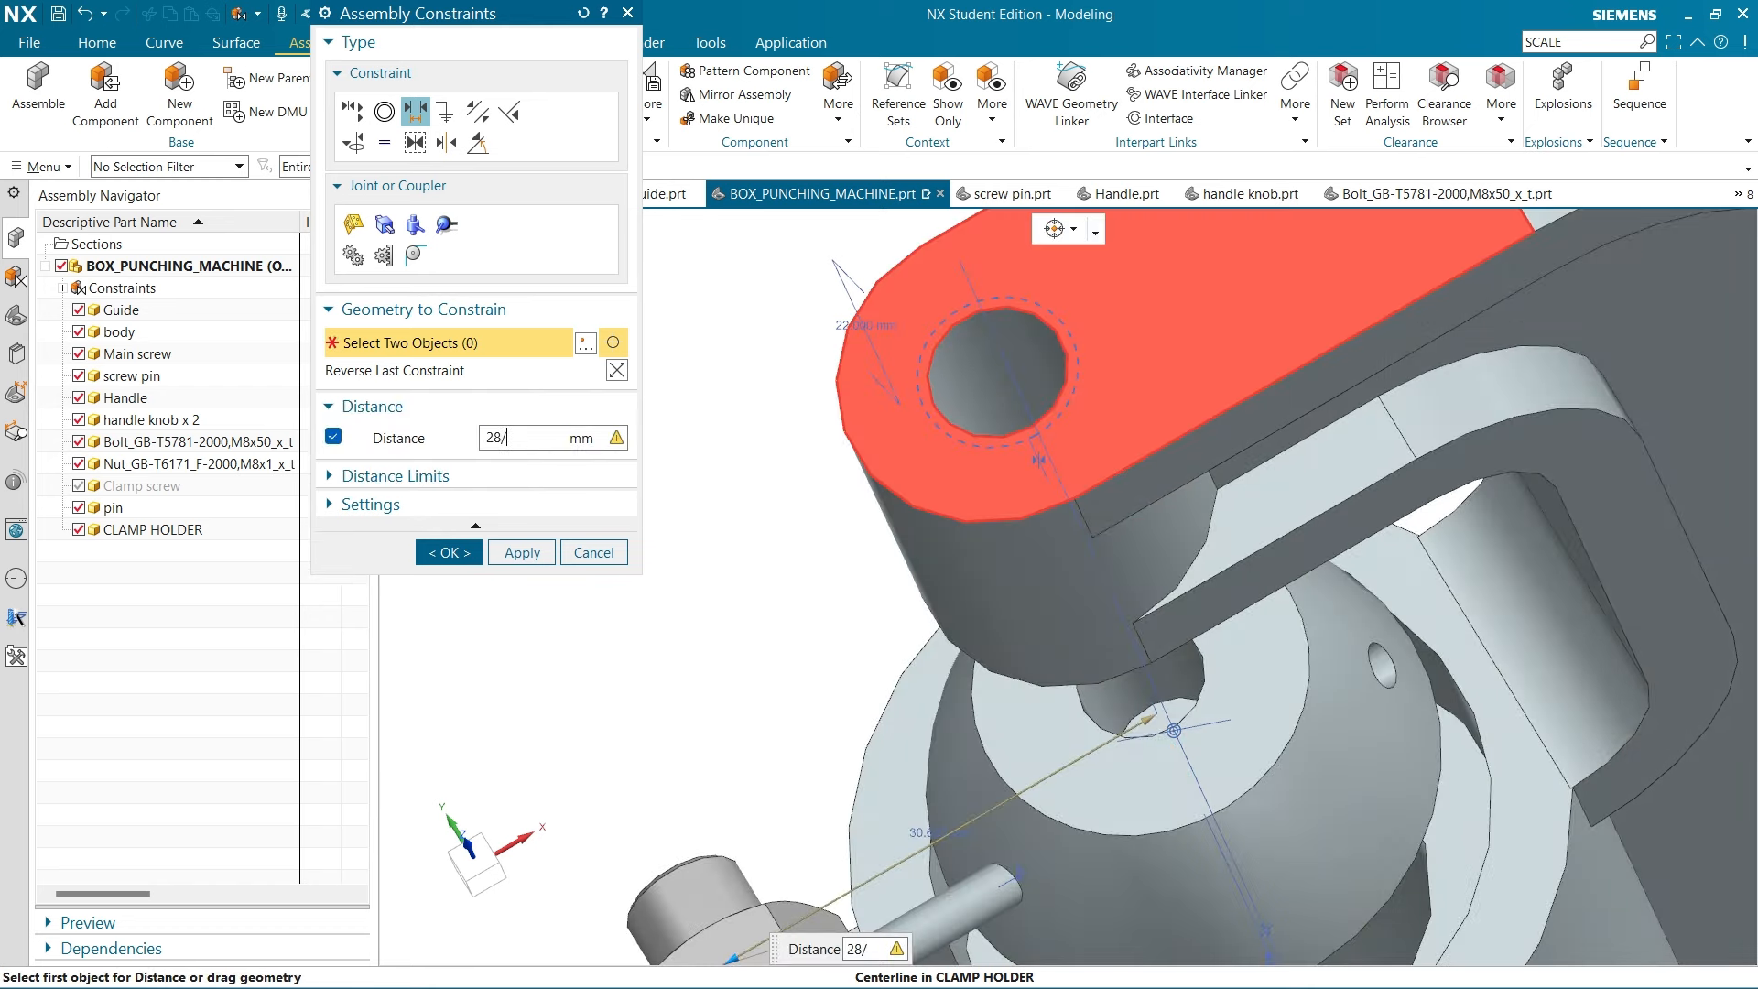
type("/2")
key("Return")
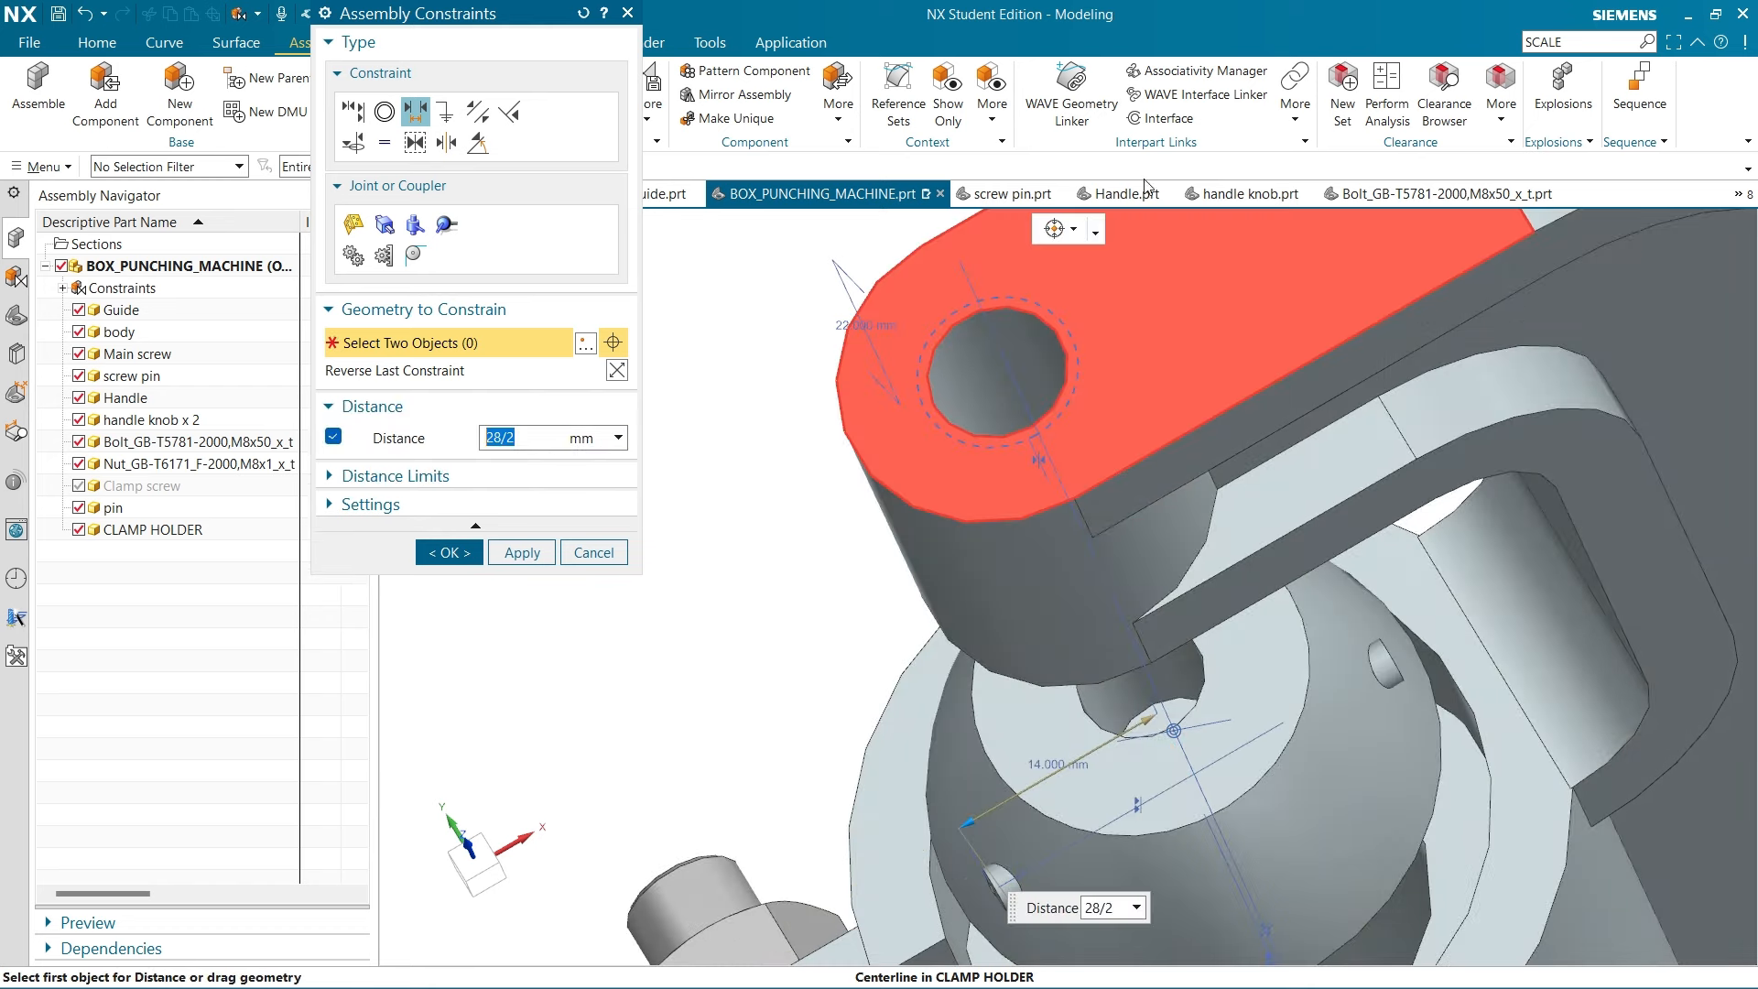
left_click(522, 552)
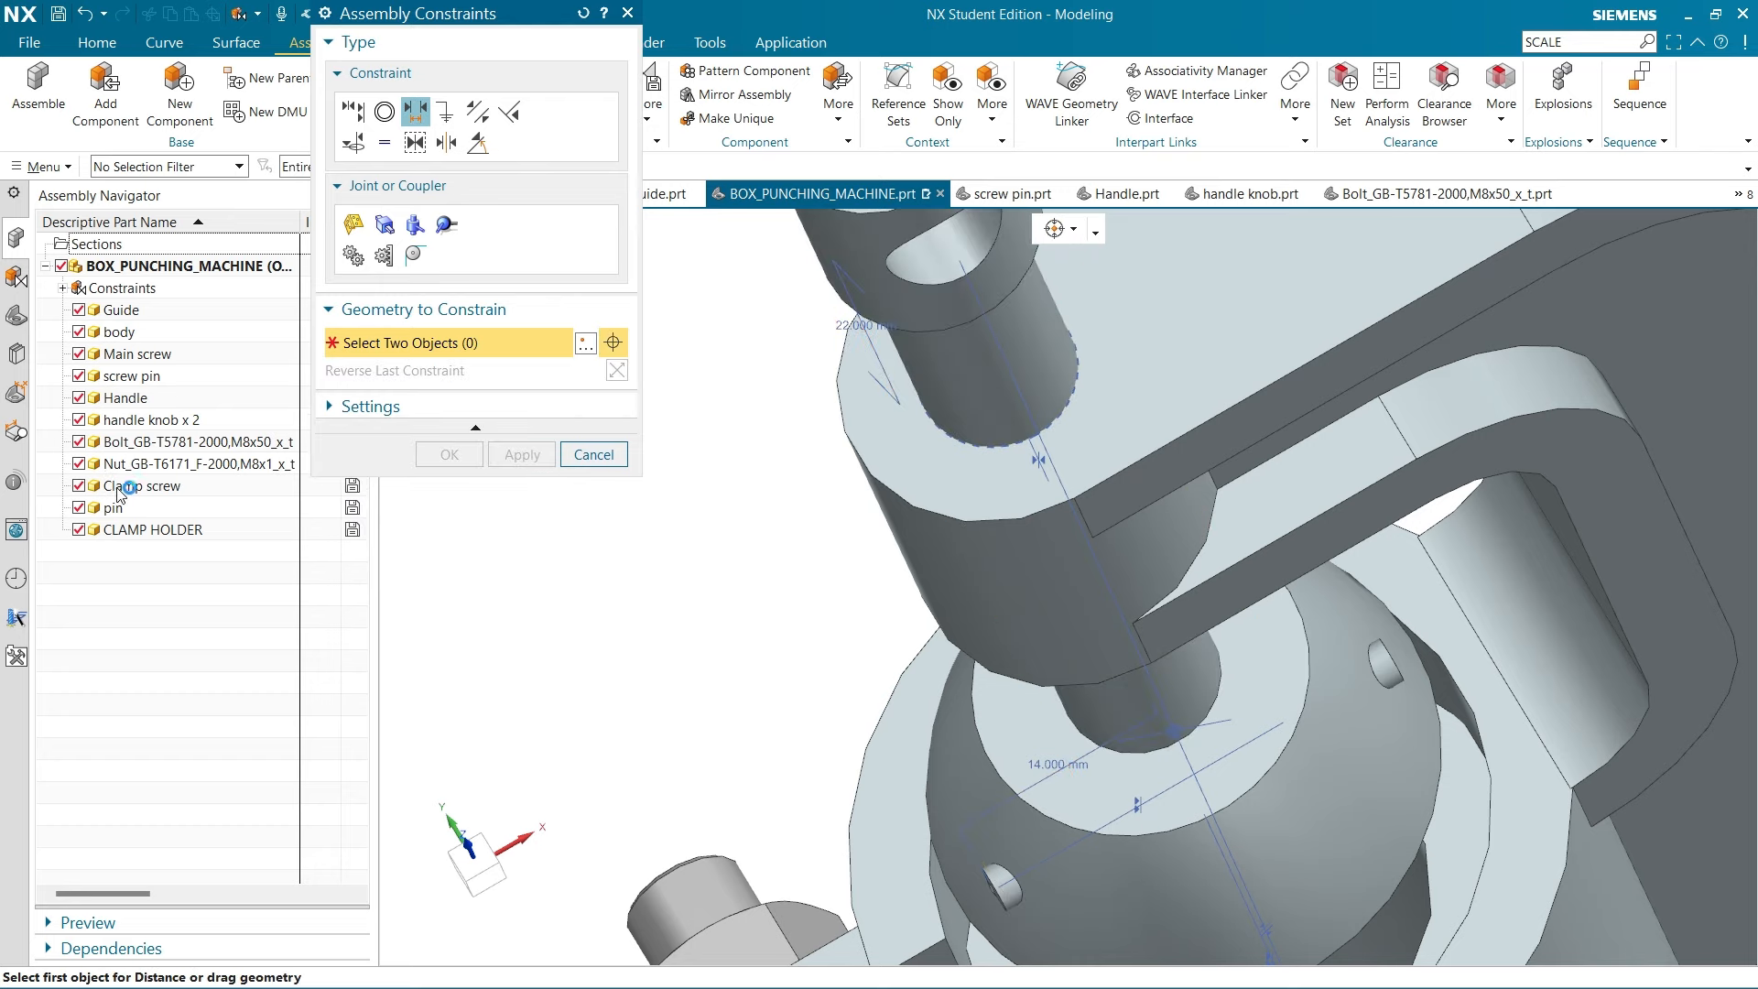
left_click(593, 455)
scroll(712, 488, "down", 3)
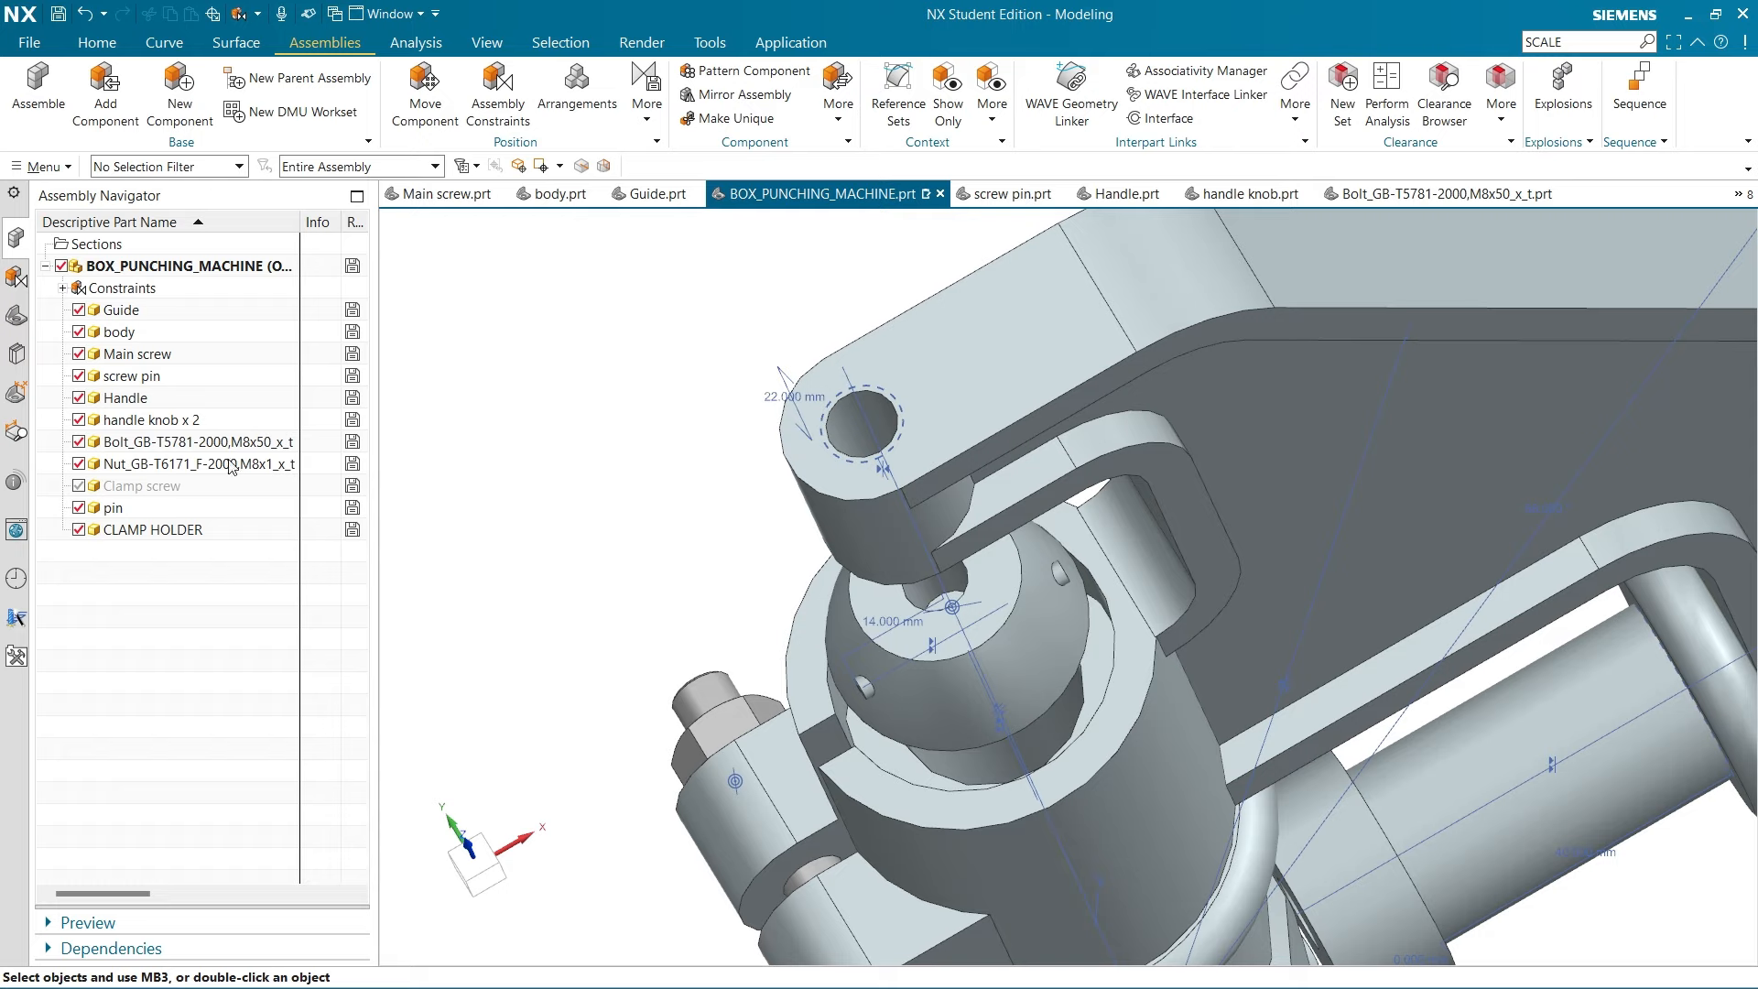
Show the clamp screw component again and orient the assembly to its front view
middle_click_drag(451, 479, 606, 822)
key("F8")
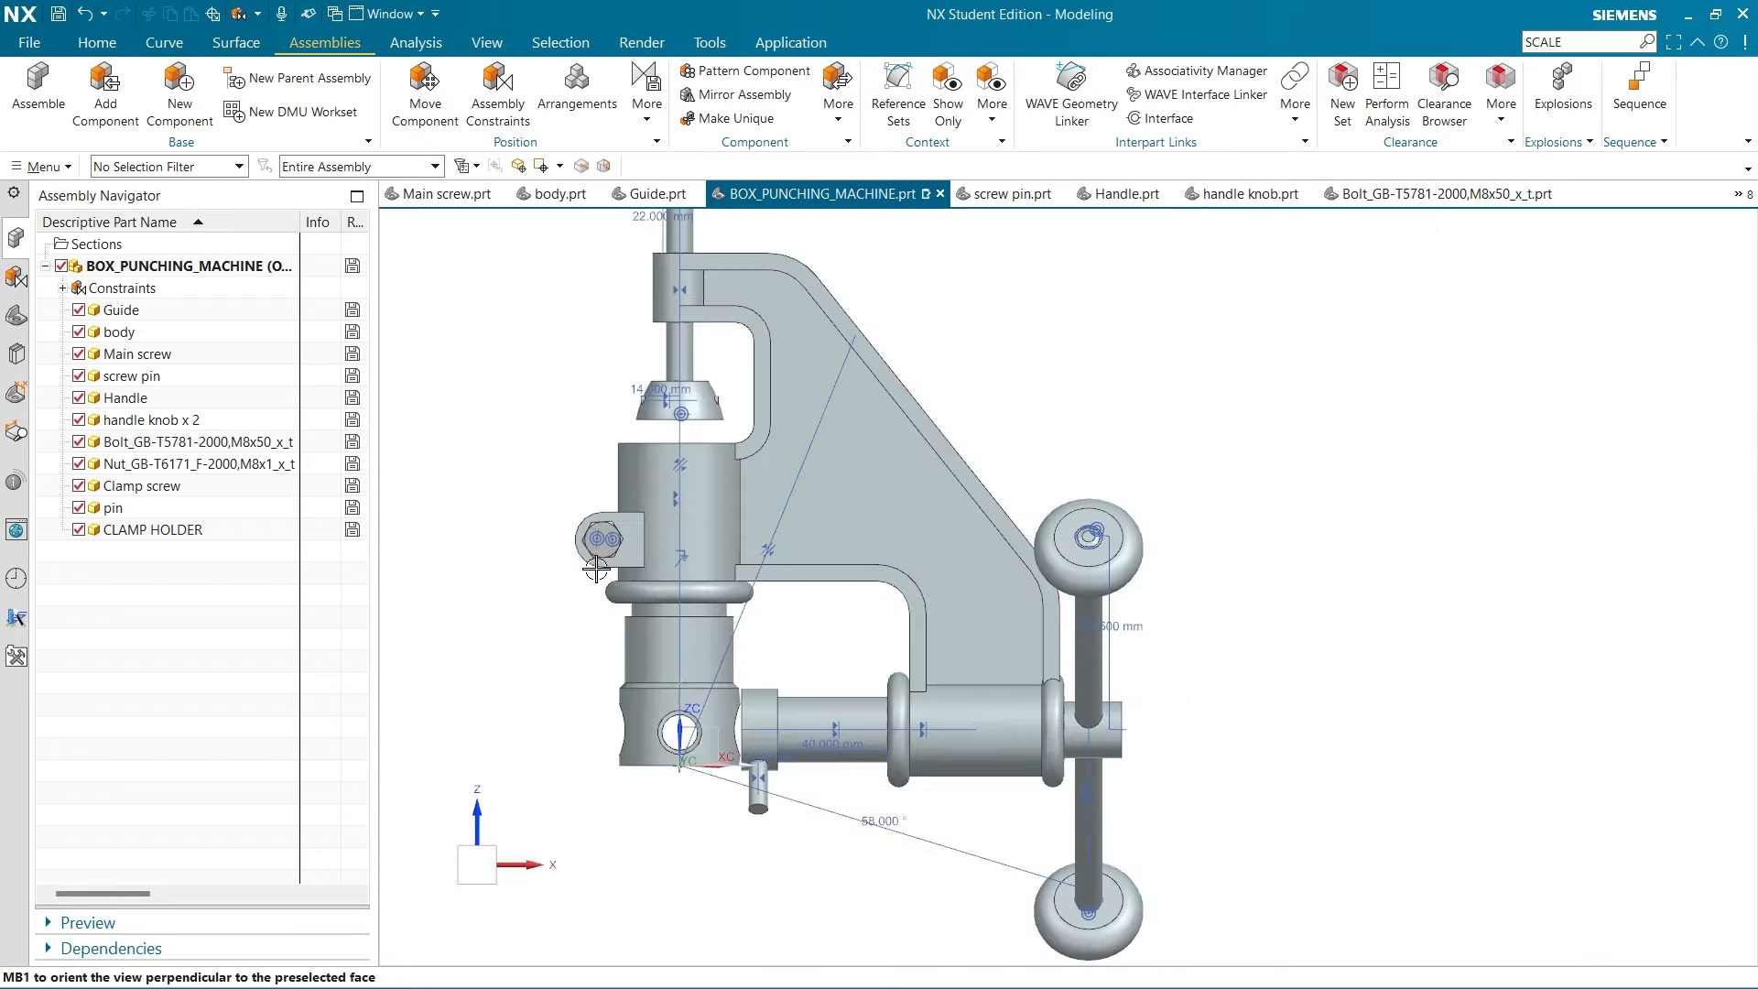
scroll(662, 573, "down", 2)
scroll(664, 722, "up", 3)
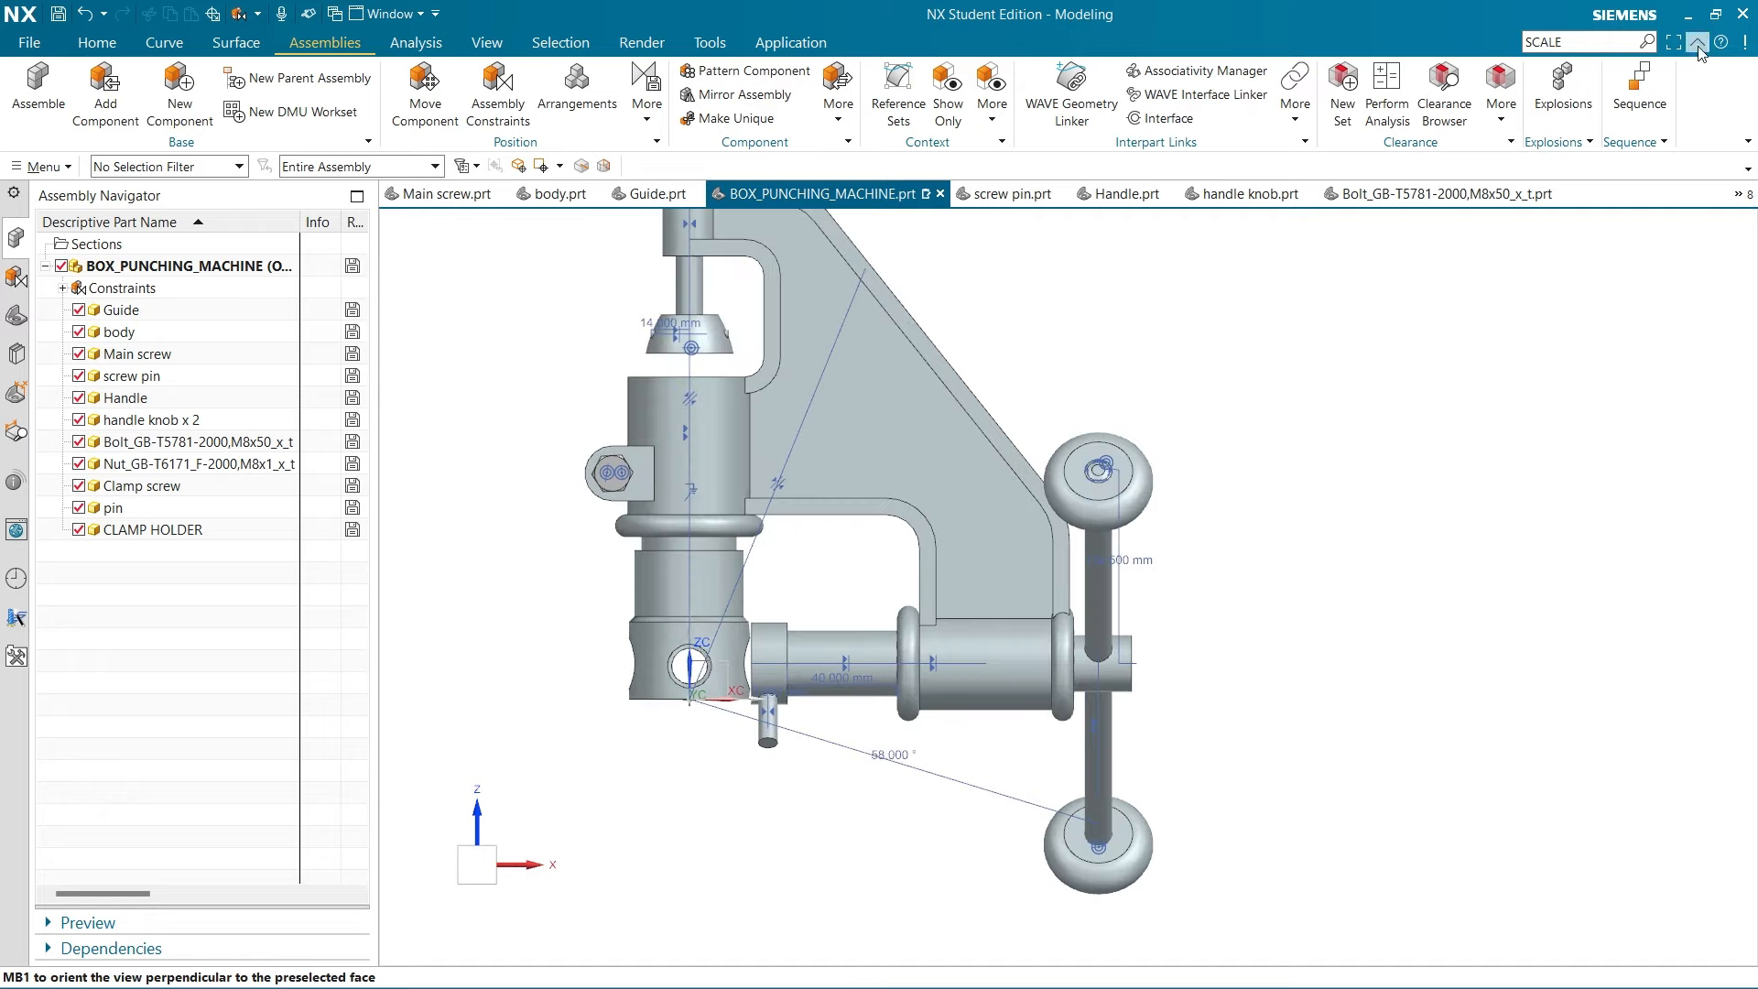
Consult the exploded-view drawing's parts list and add one Clamp handle component near the base of the guide
left_click(1715, 14)
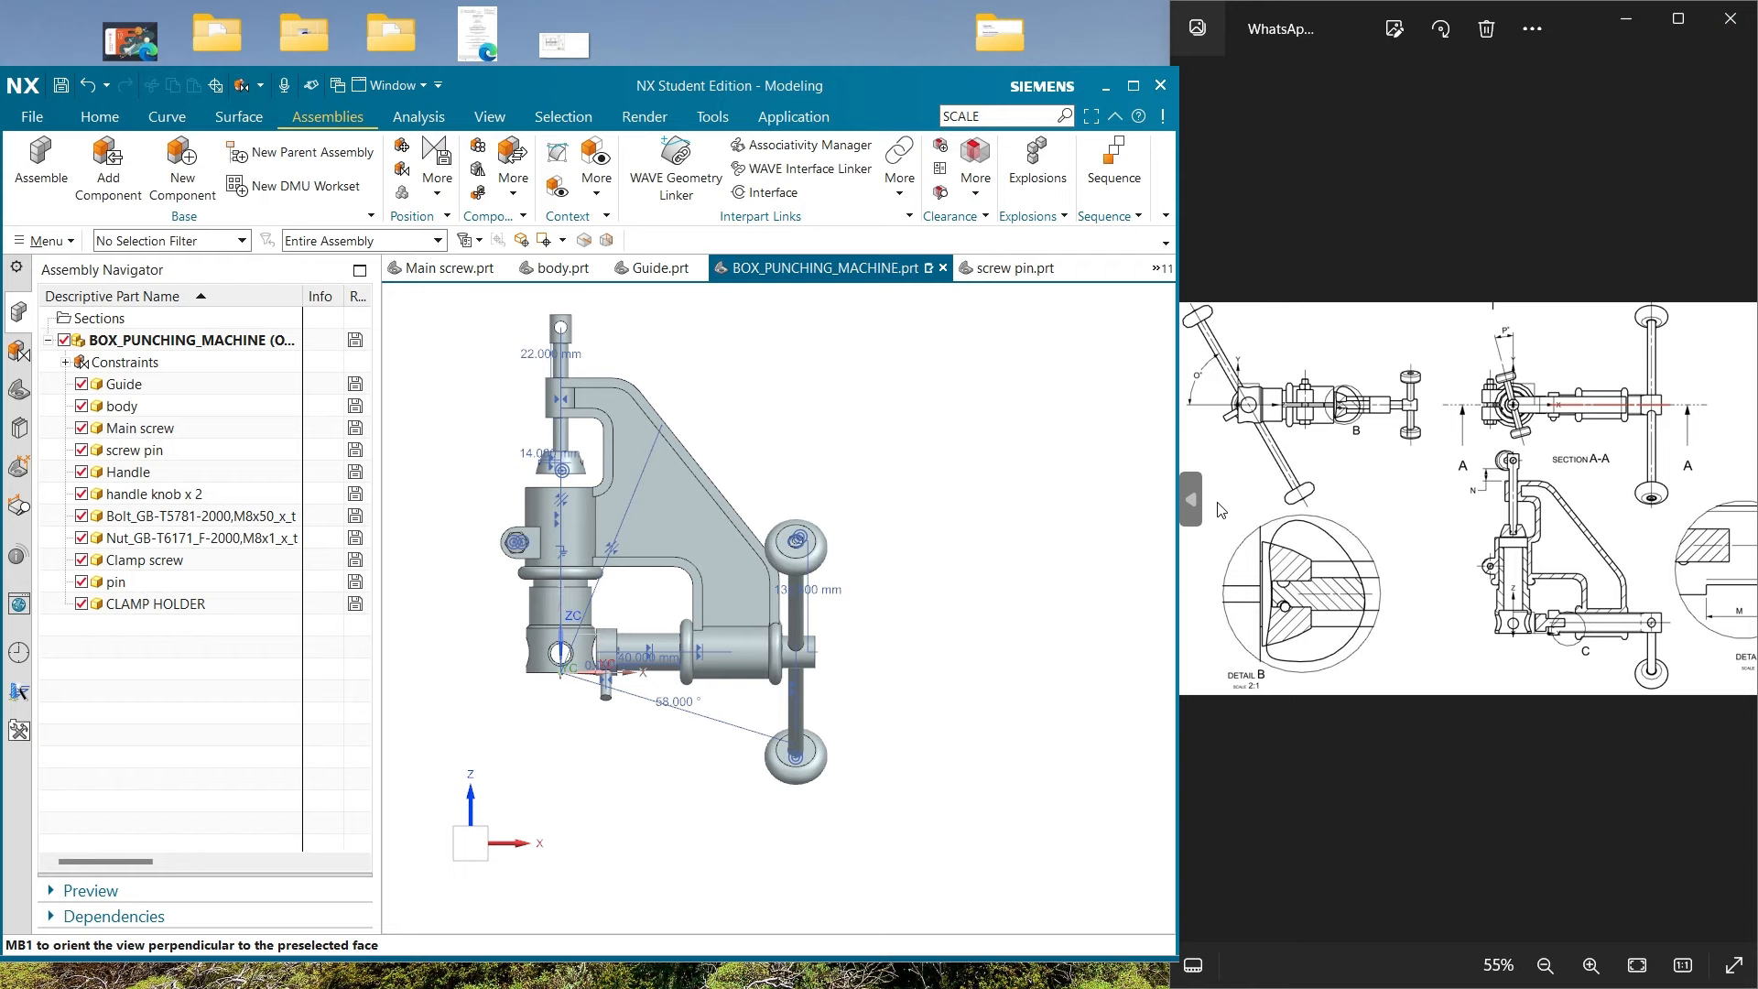
left_click(1191, 499)
left_click(1190, 500)
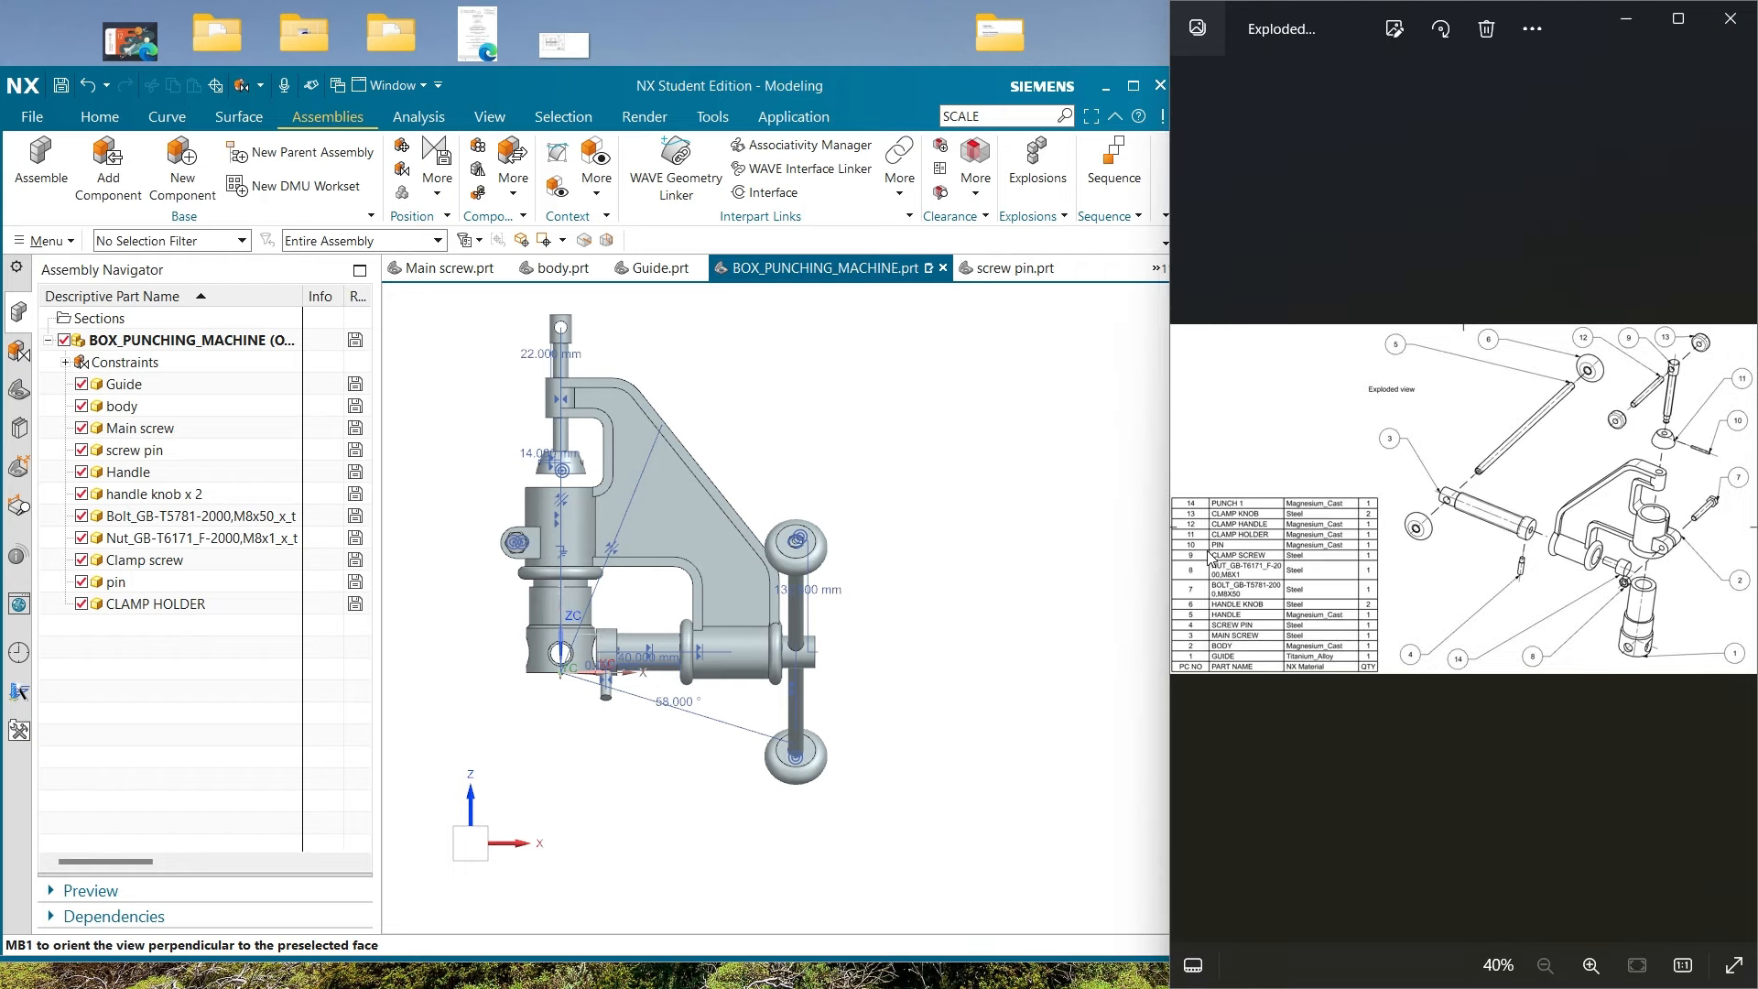
scroll(1211, 557, "up", 2)
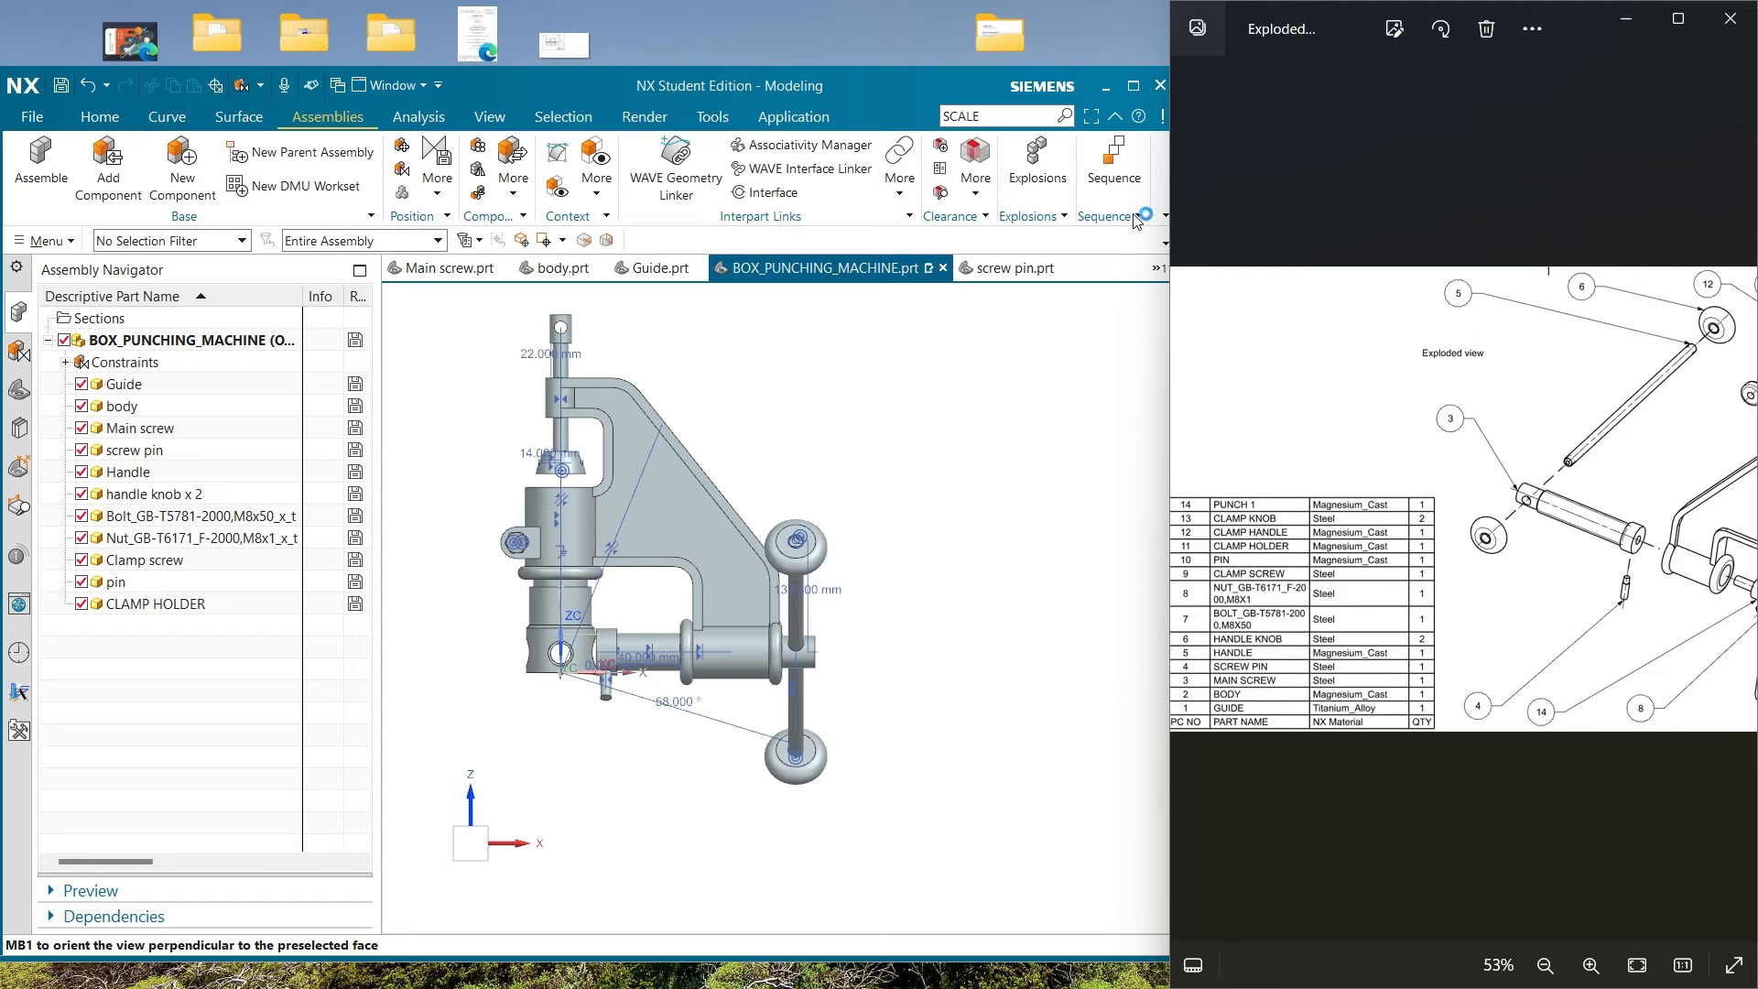
left_click(1133, 87)
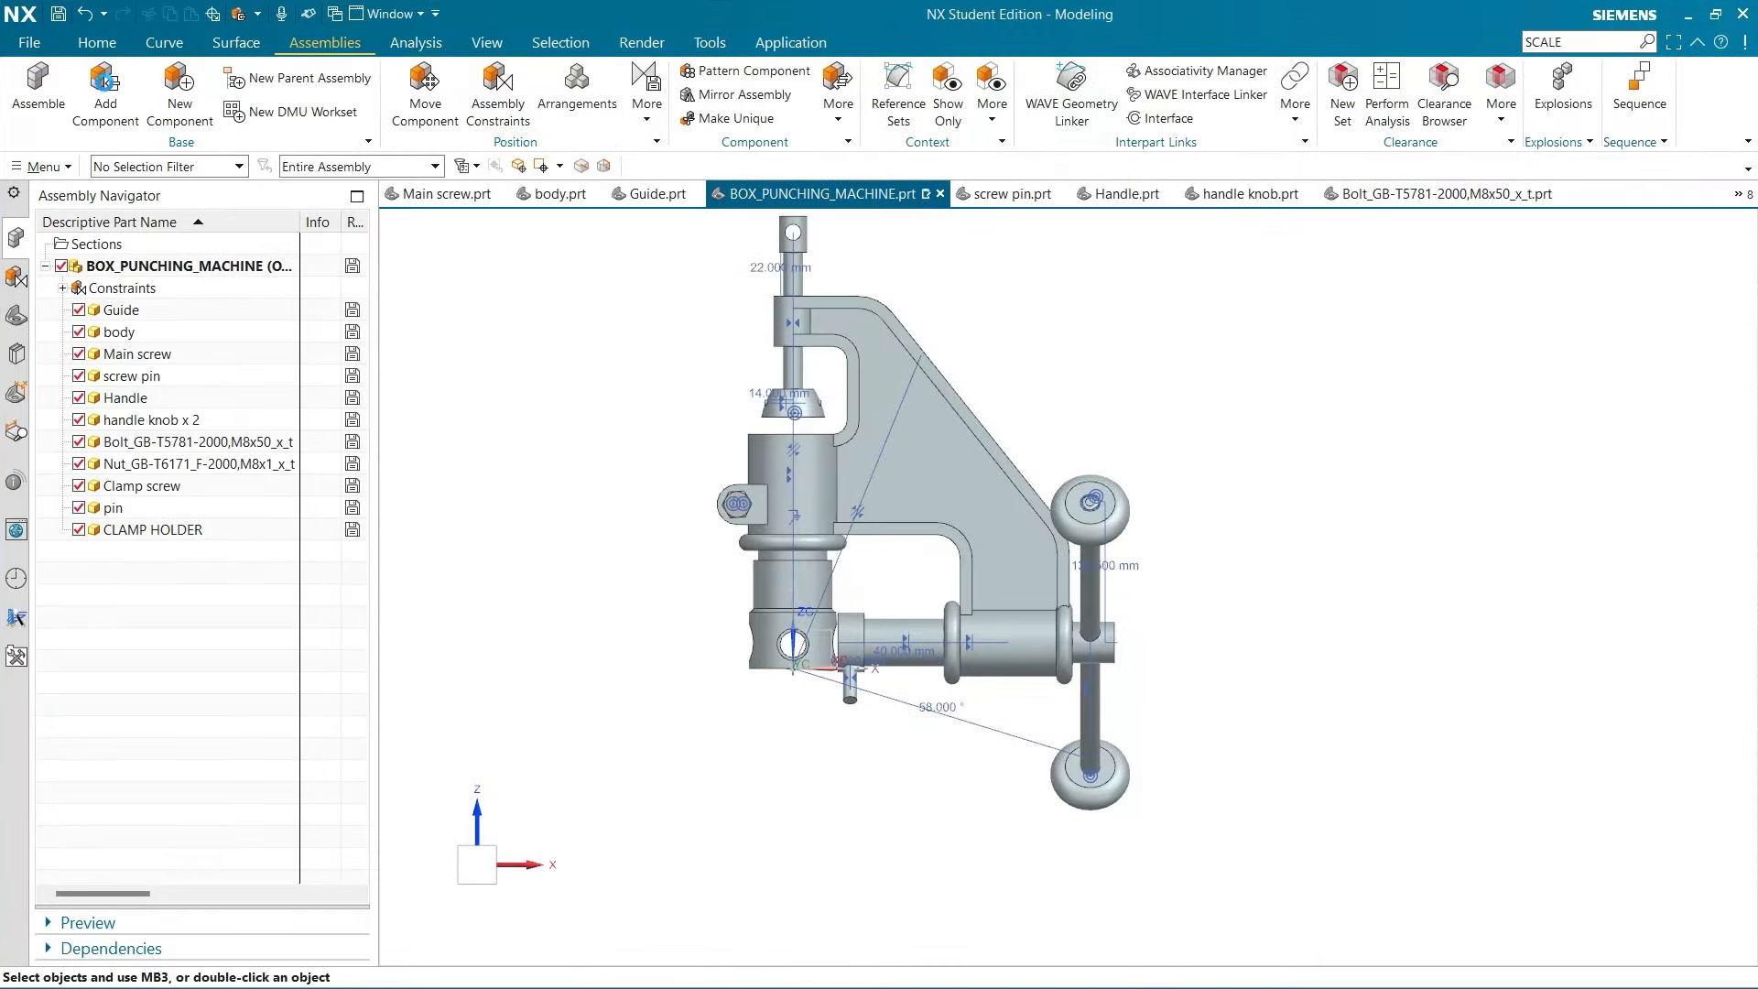
left_click(105, 91)
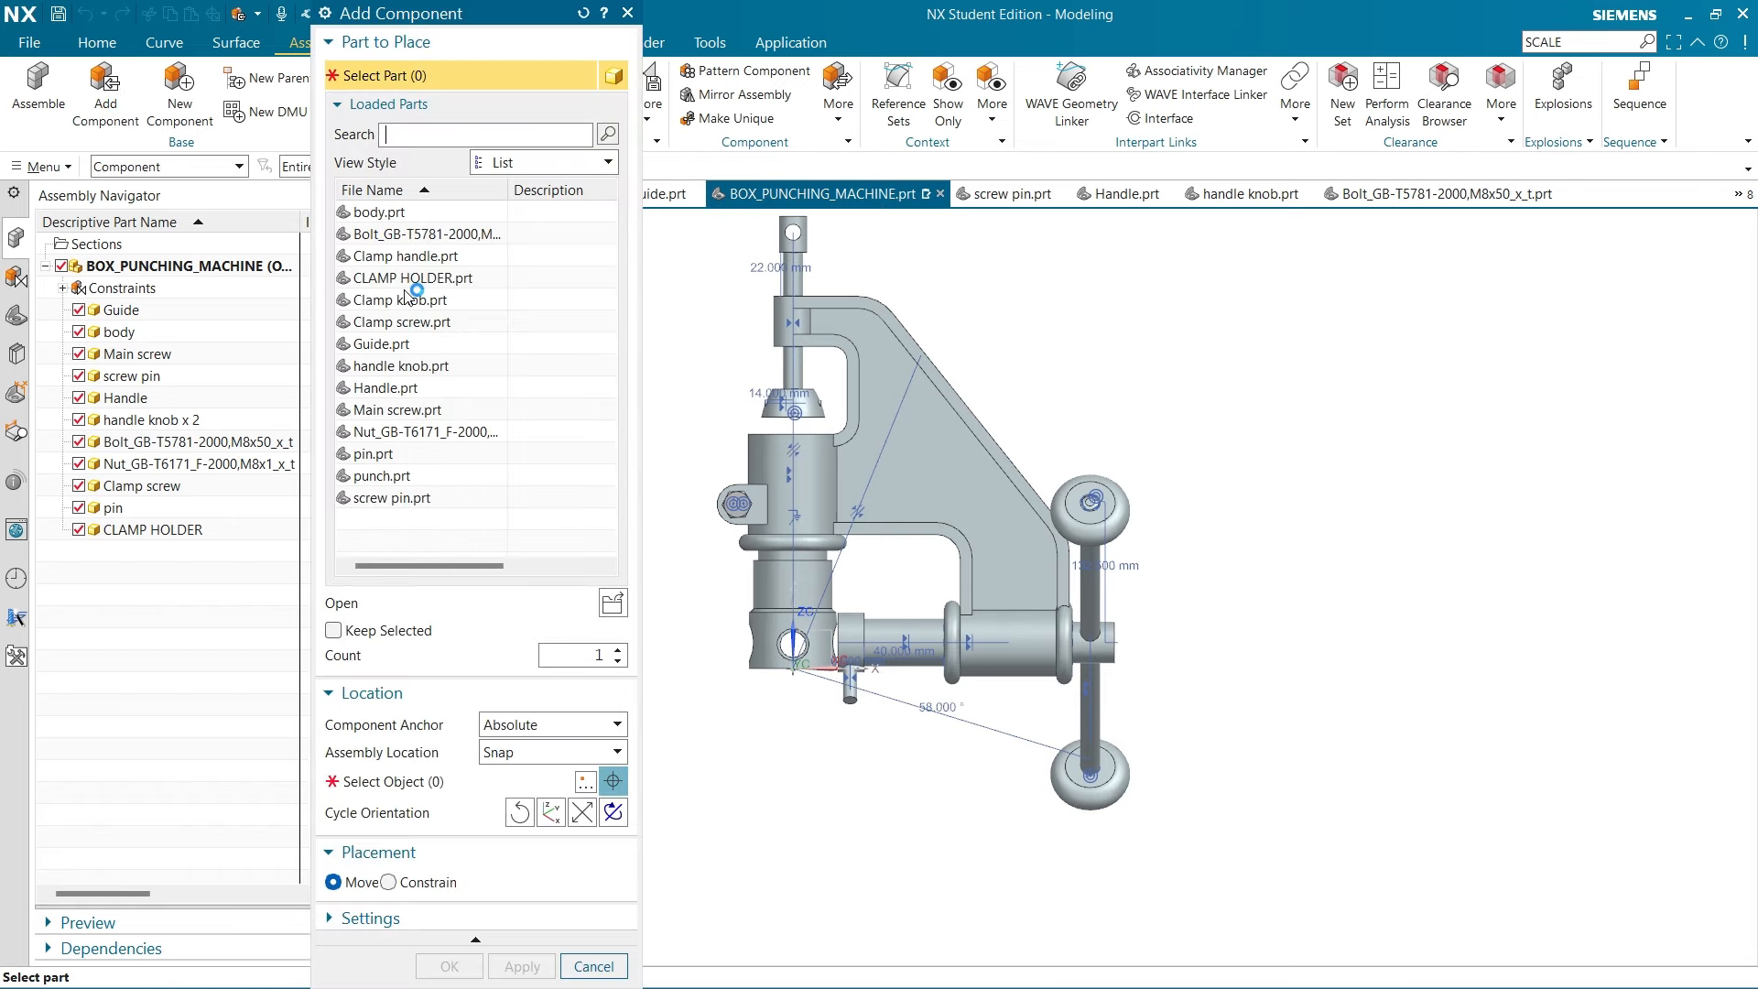
left_click(413, 260)
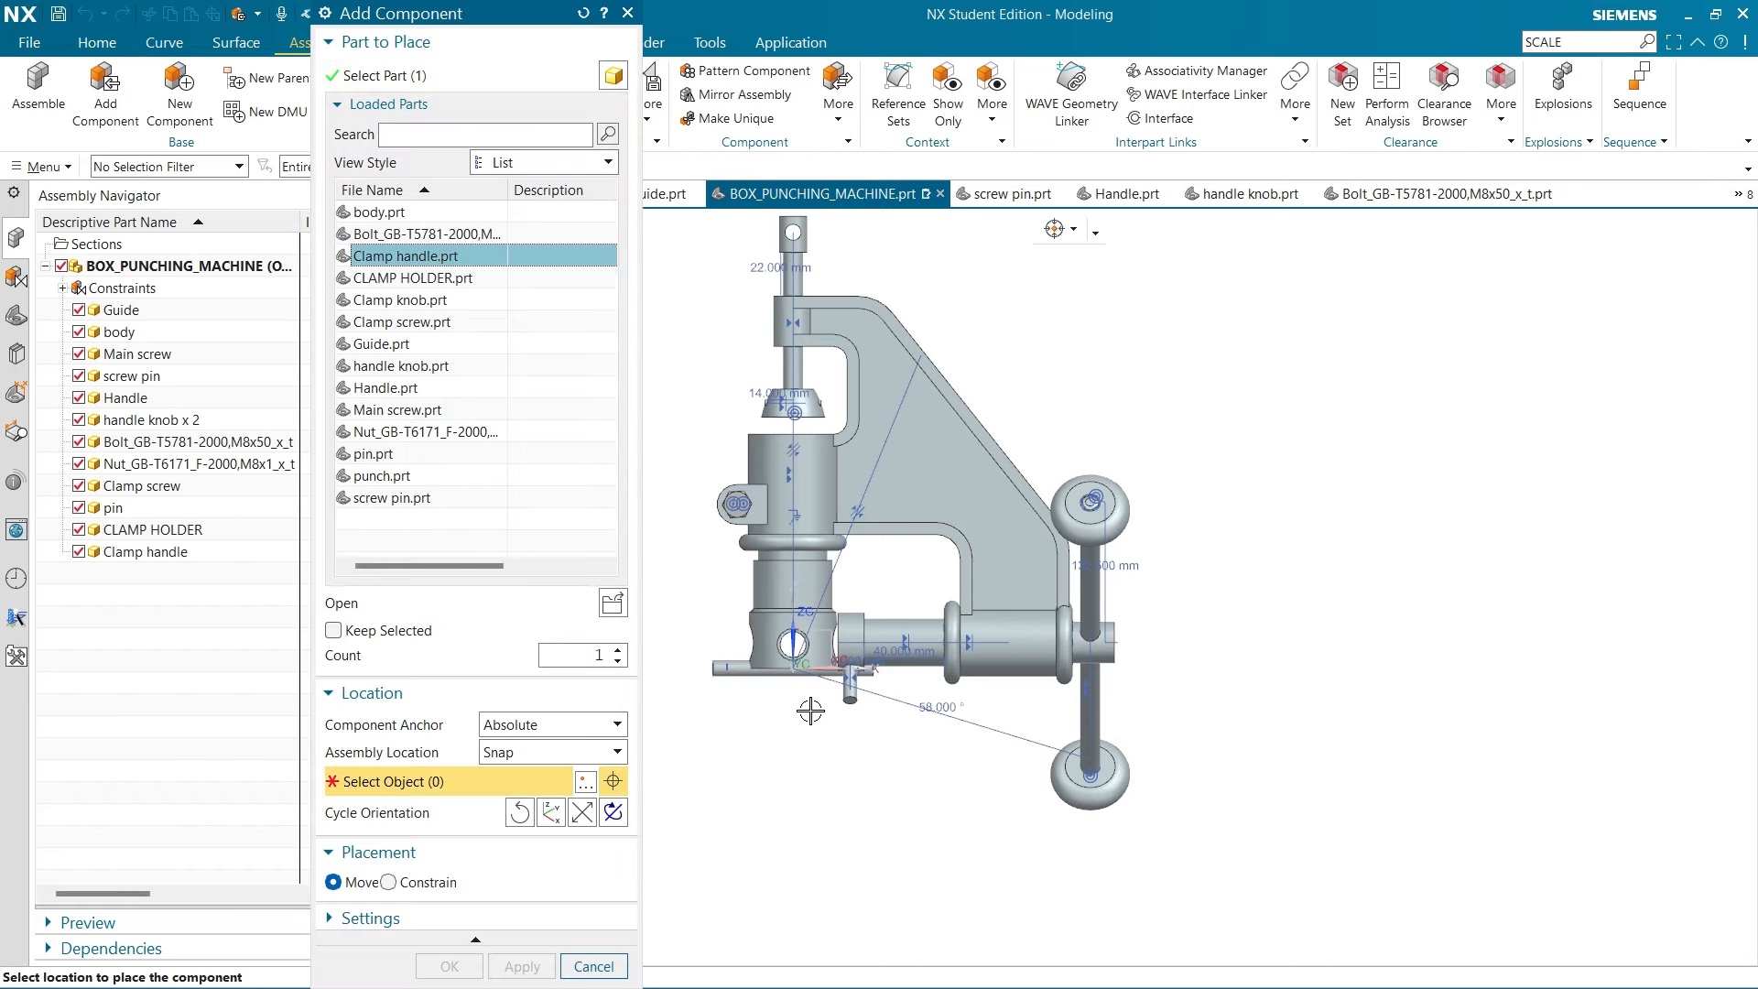
left_click(759, 711)
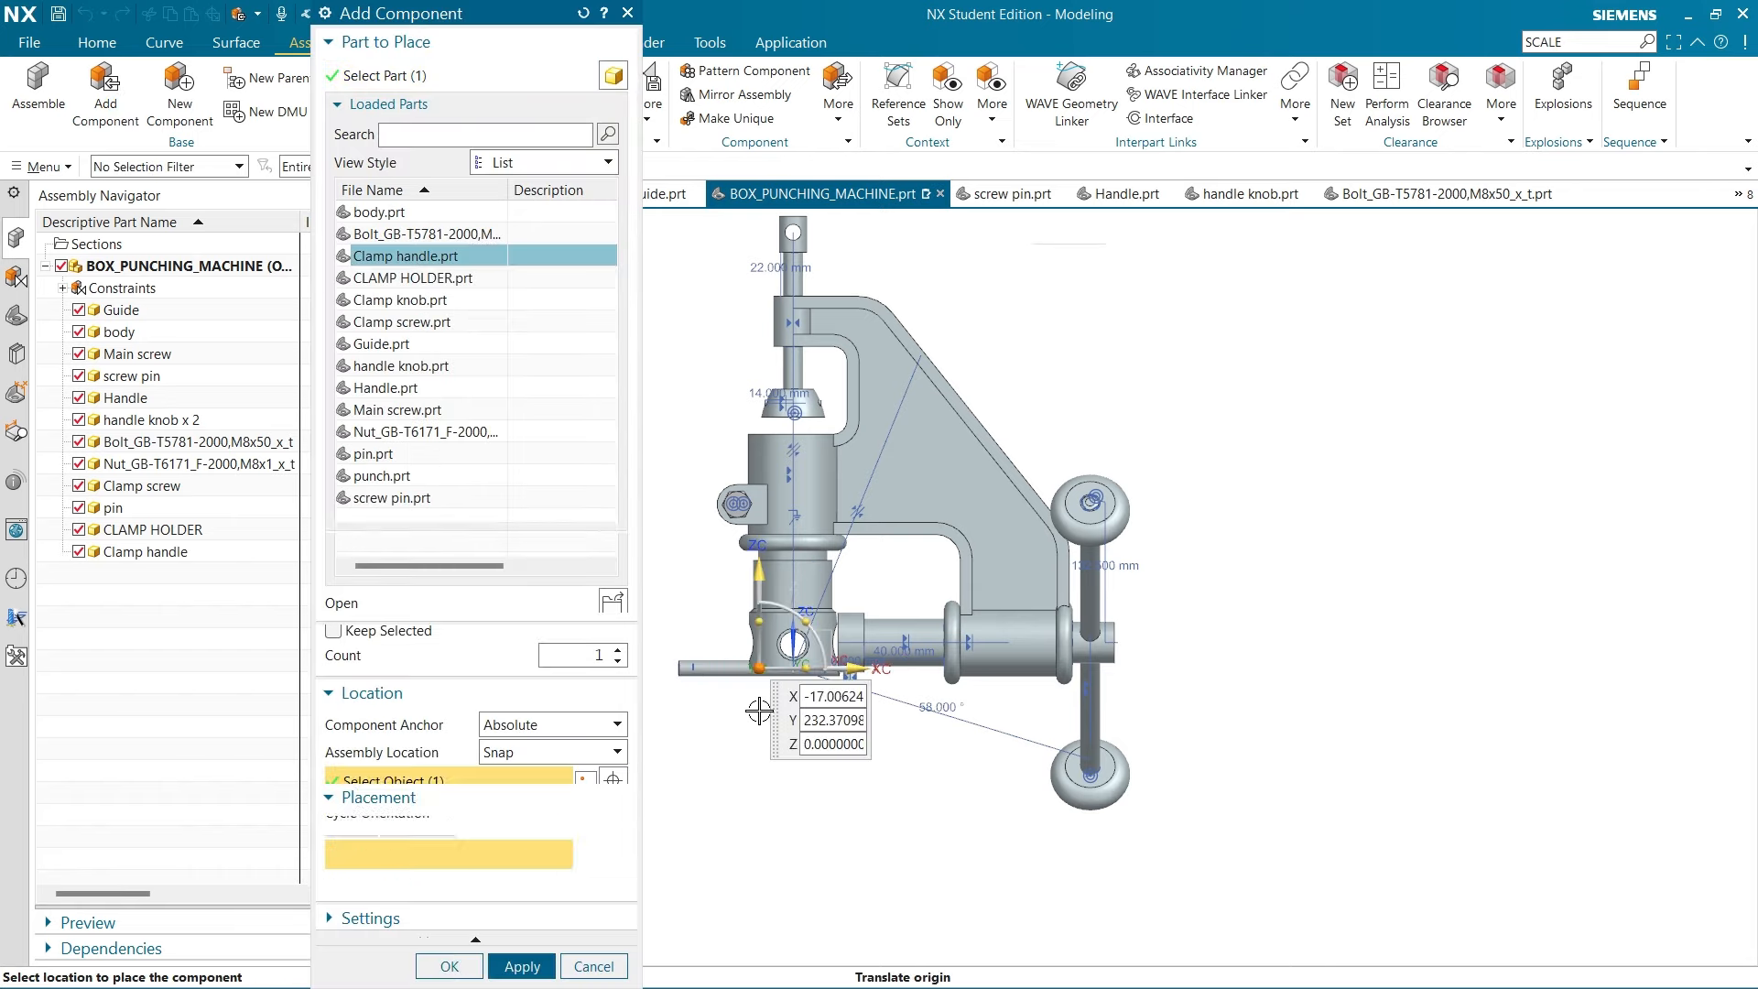
left_click(521, 966)
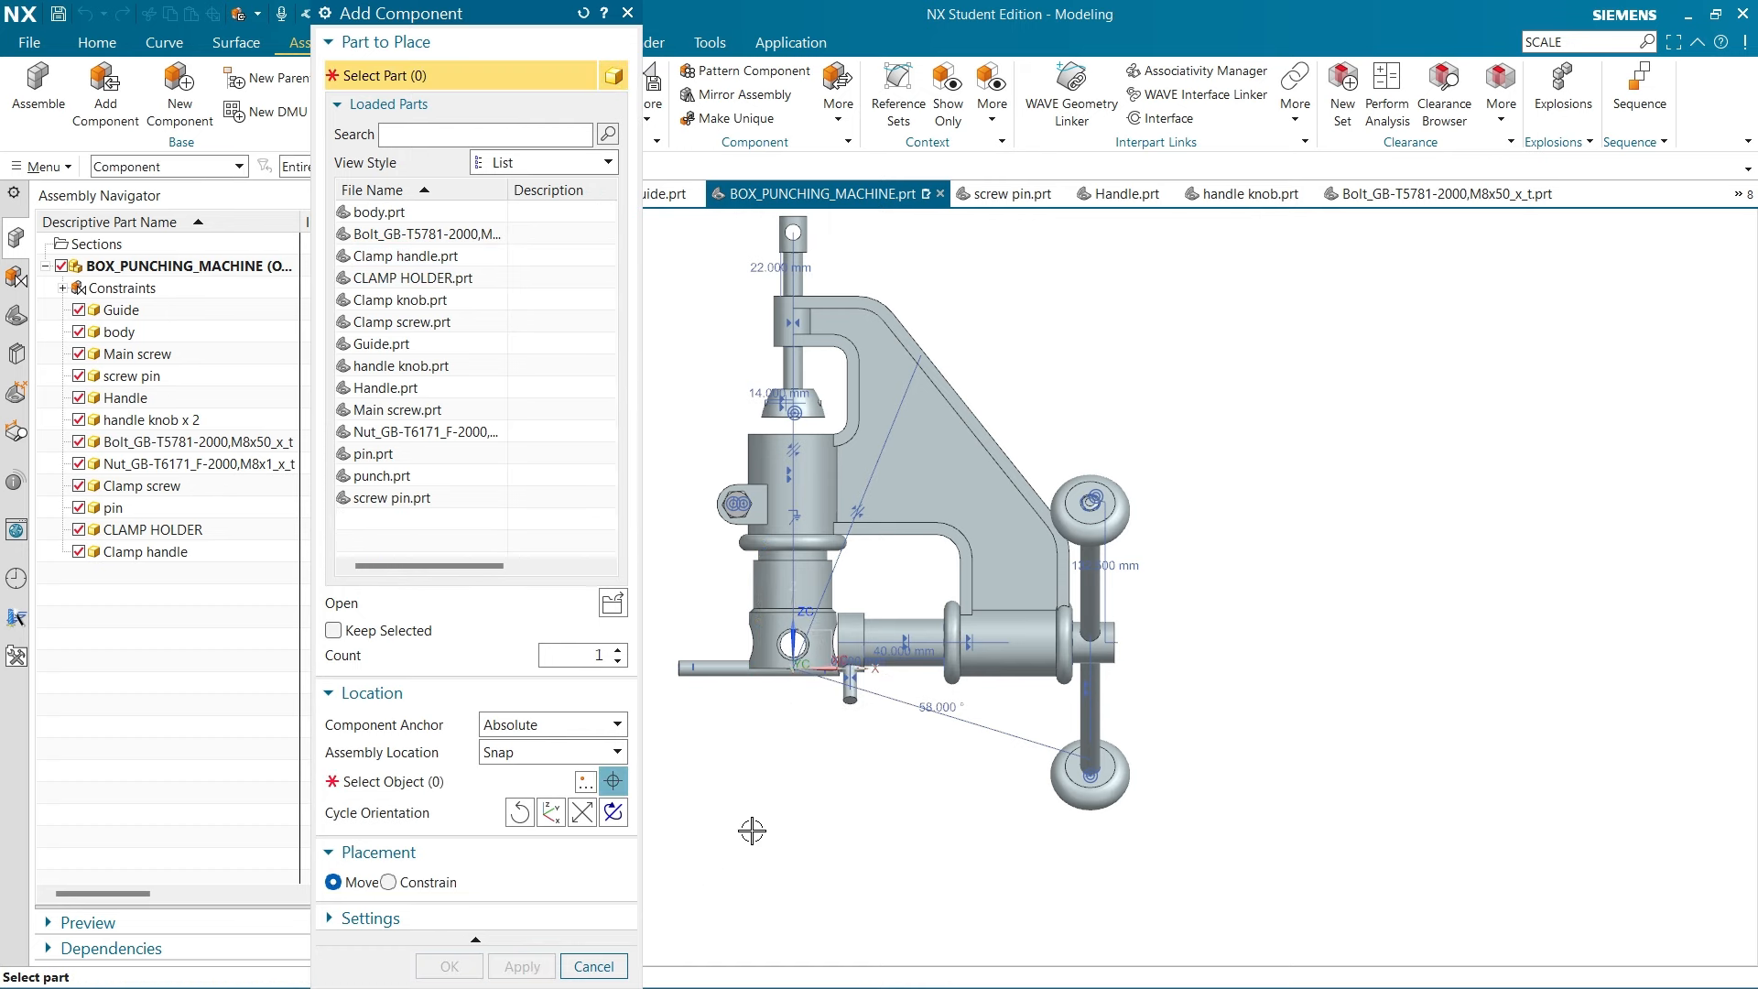
Add two Clamp knob components to the assembly near the clamp handle, using a count of 2
left_click(446, 299)
left_click(617, 649)
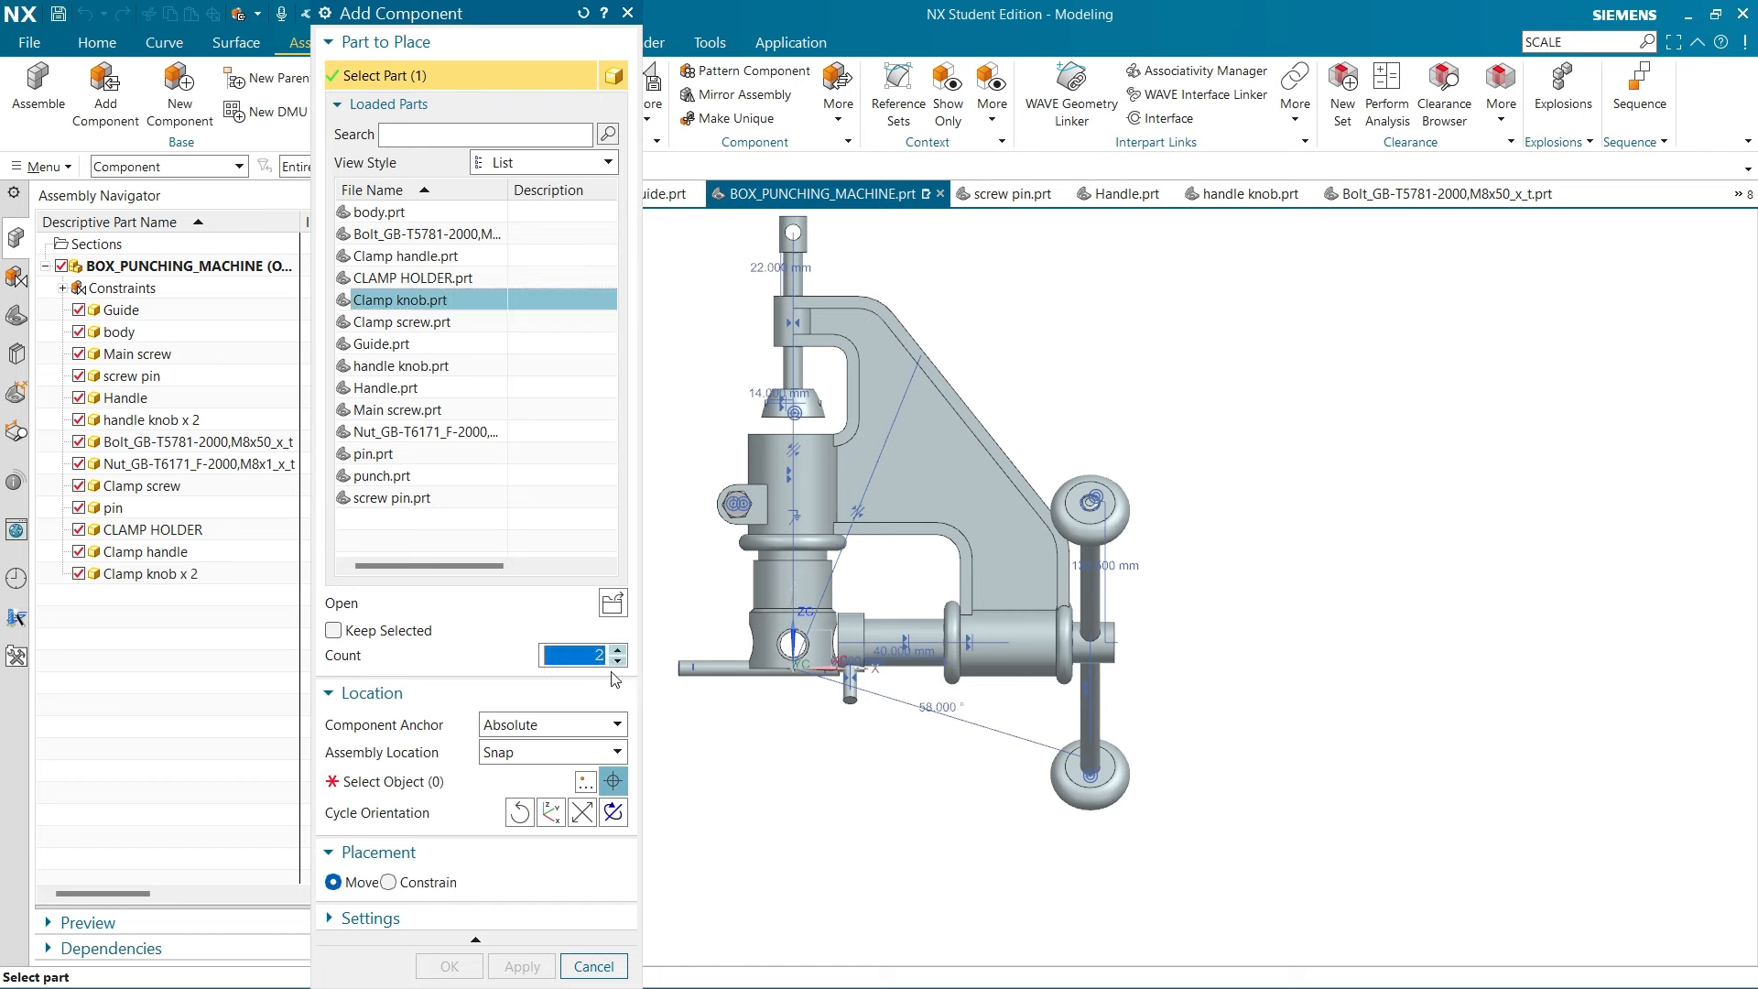
left_click(762, 762)
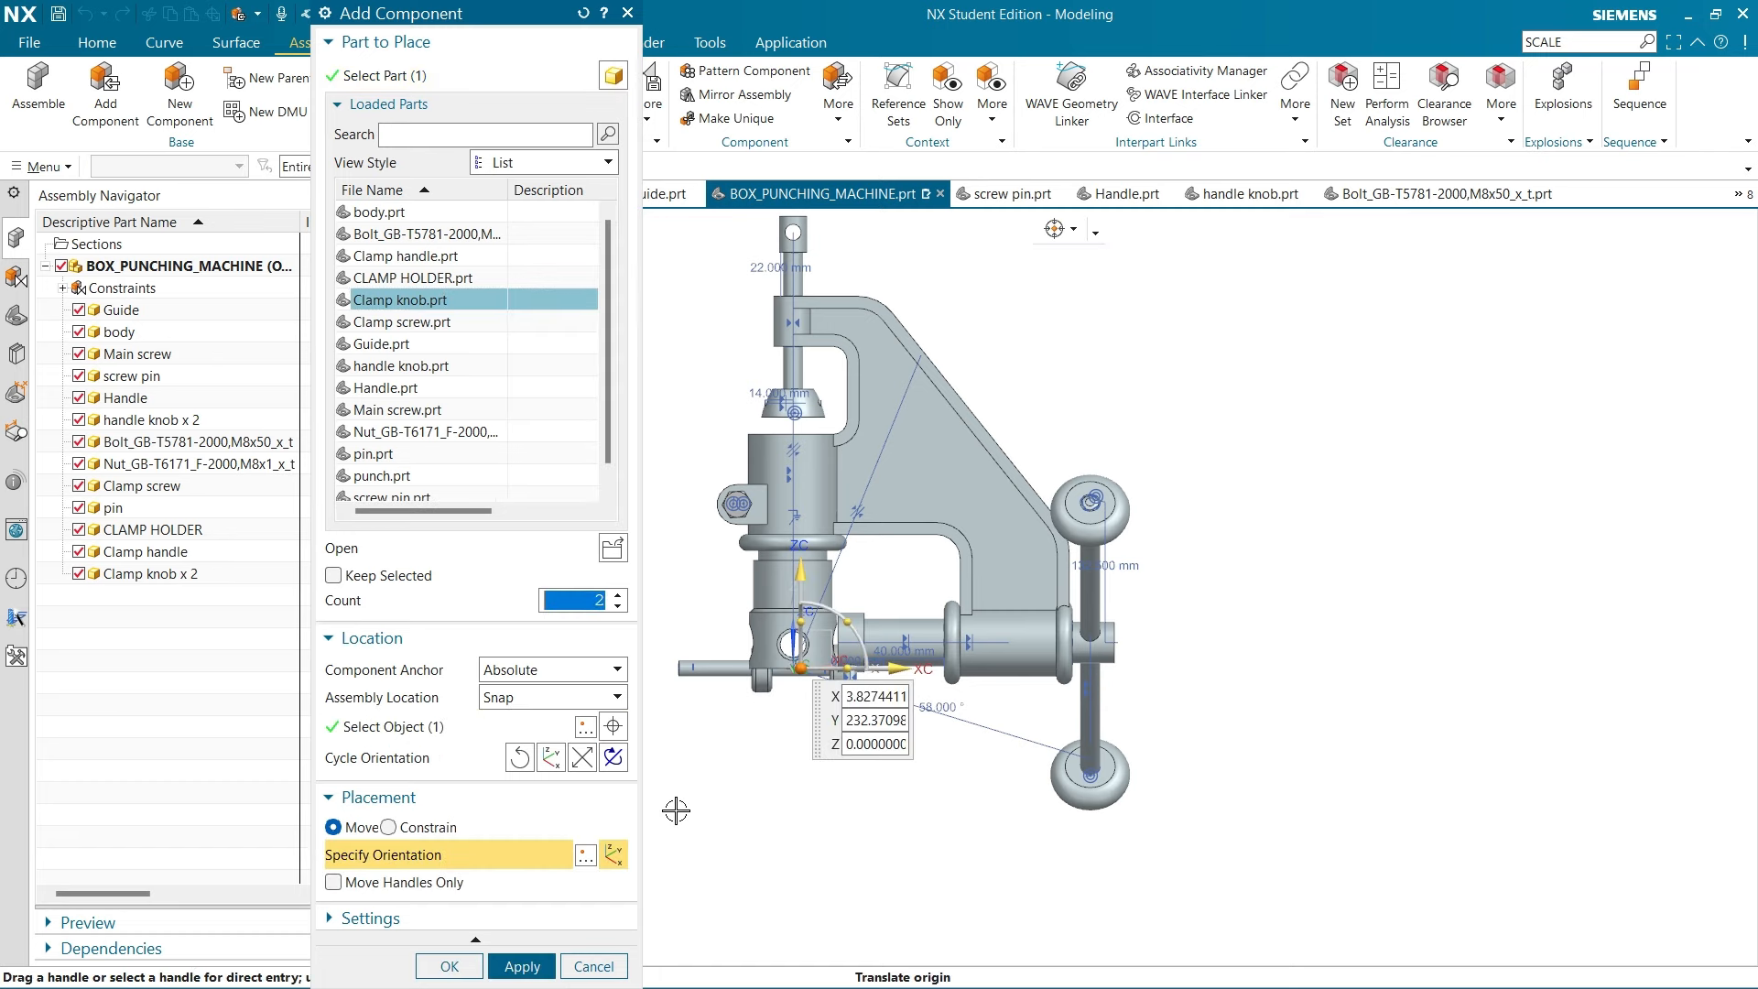
left_click(590, 957)
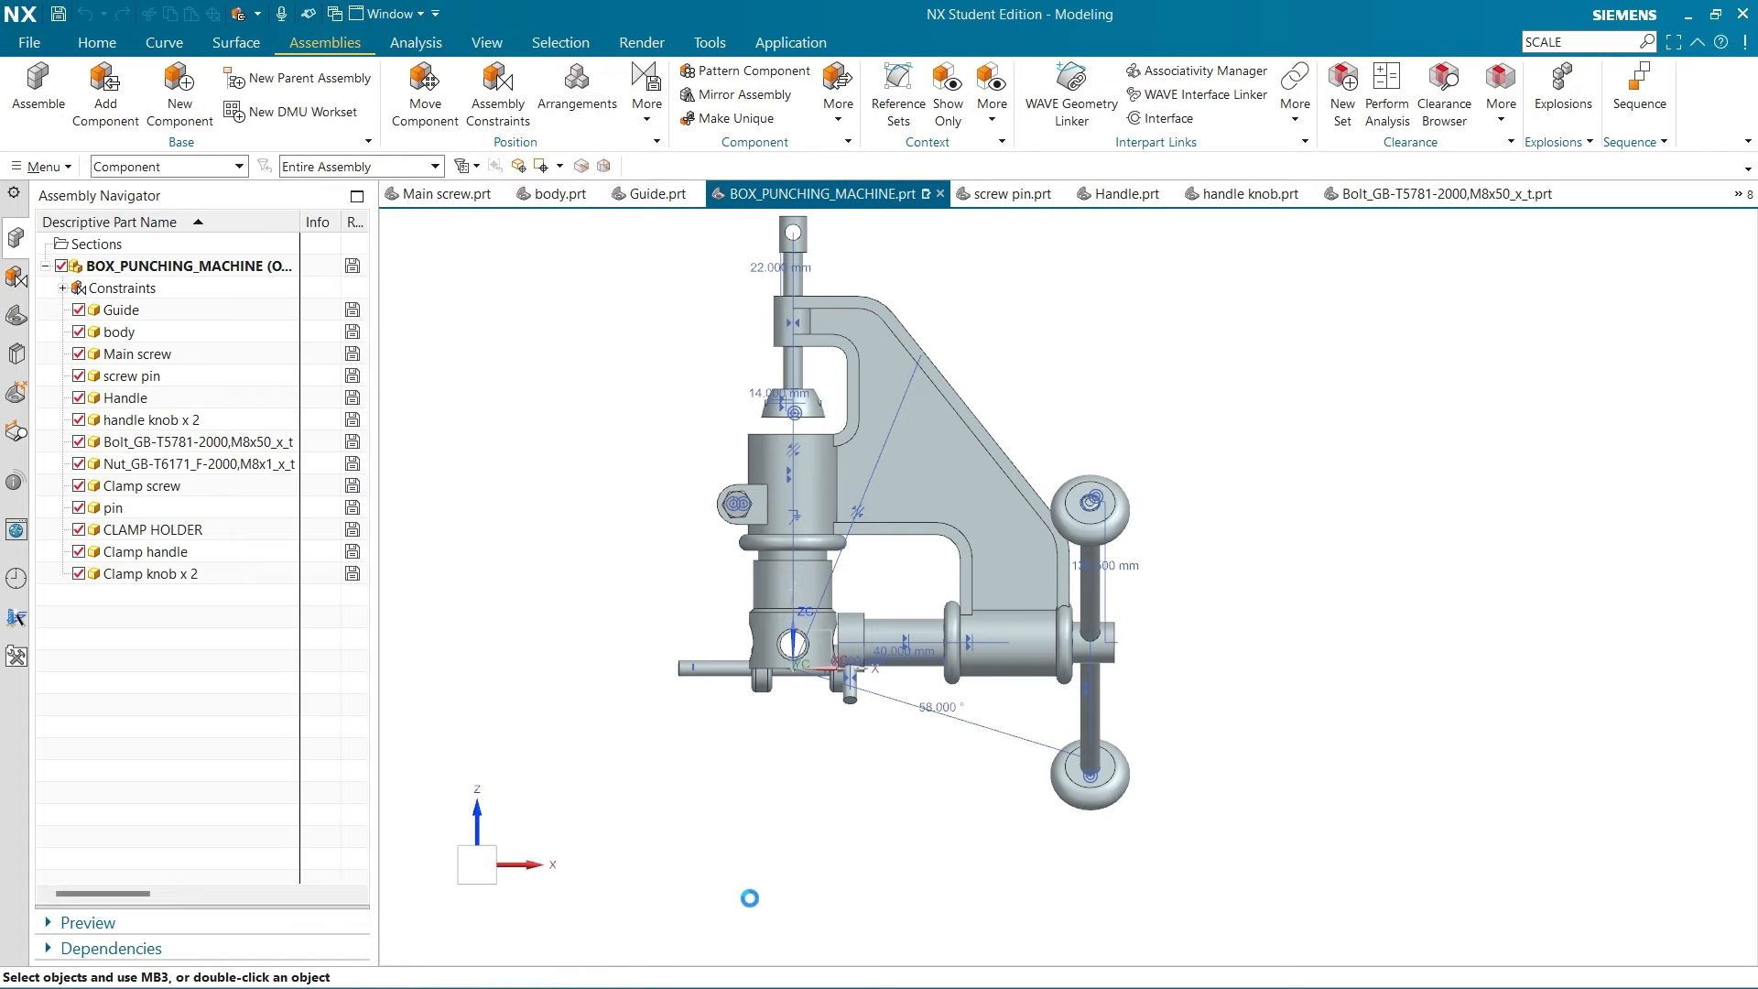
Examine the Section F-F reference drawing and the newly placed clamp handle and knobs in the model
scroll(829, 844, "up", 2)
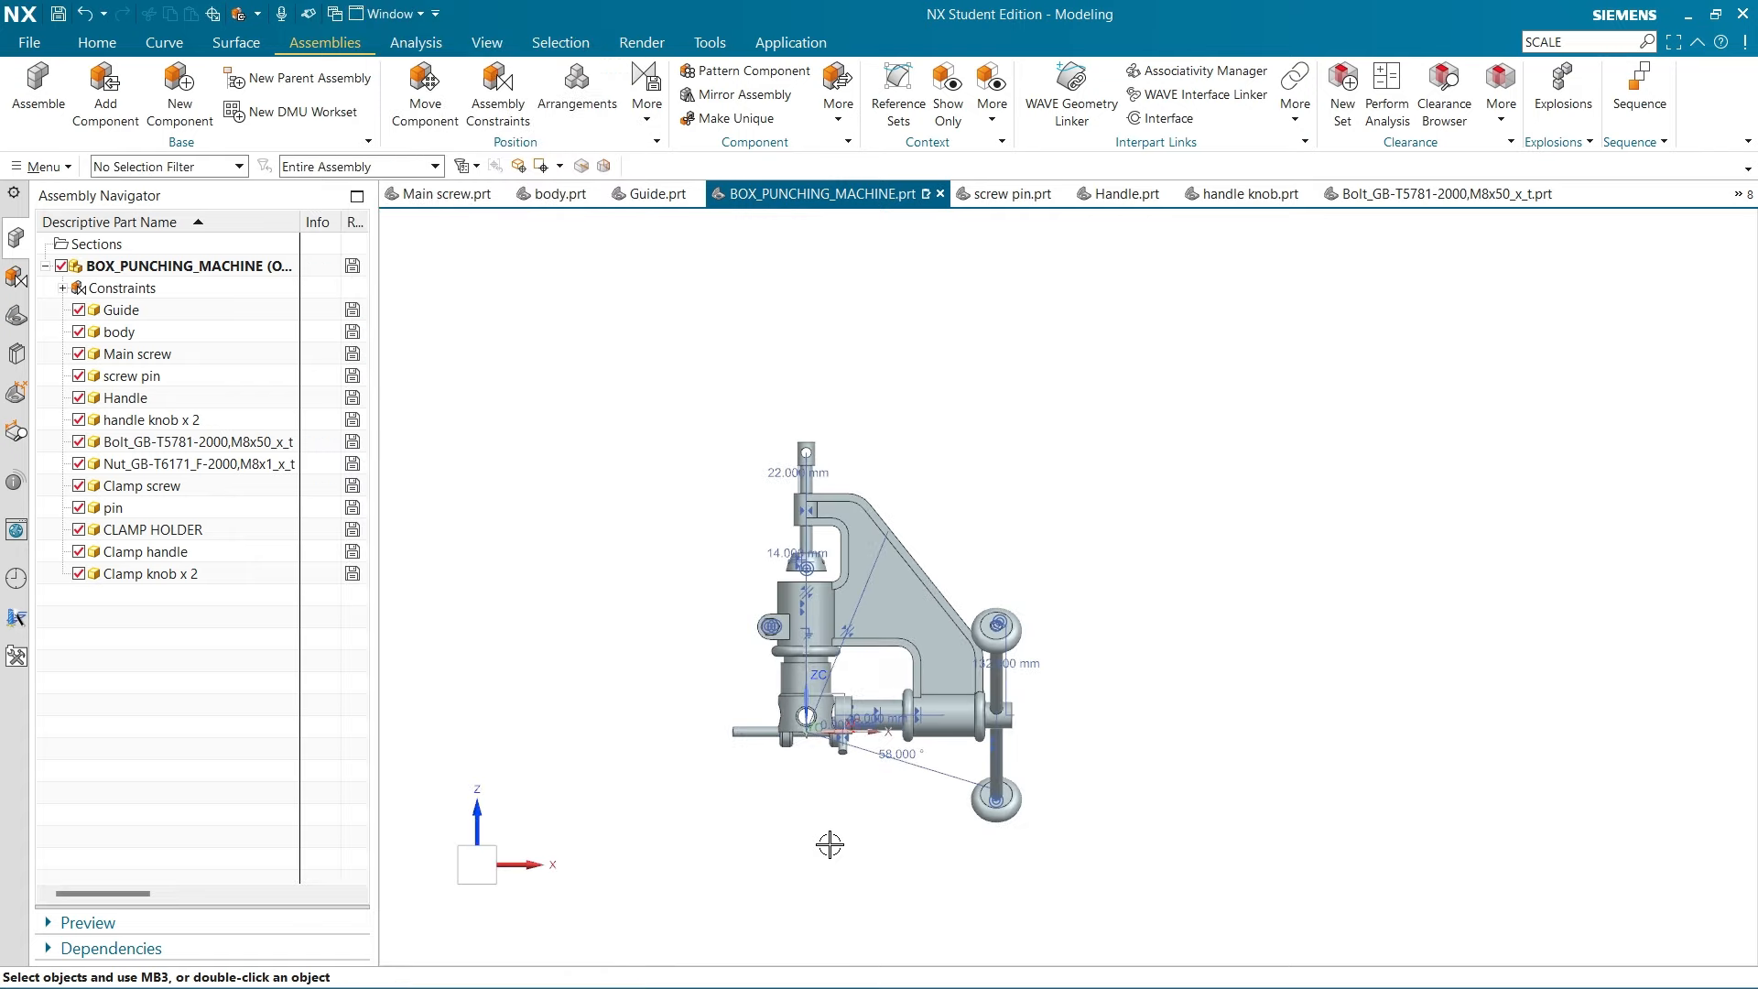
left_click(1718, 18)
left_click(1735, 502)
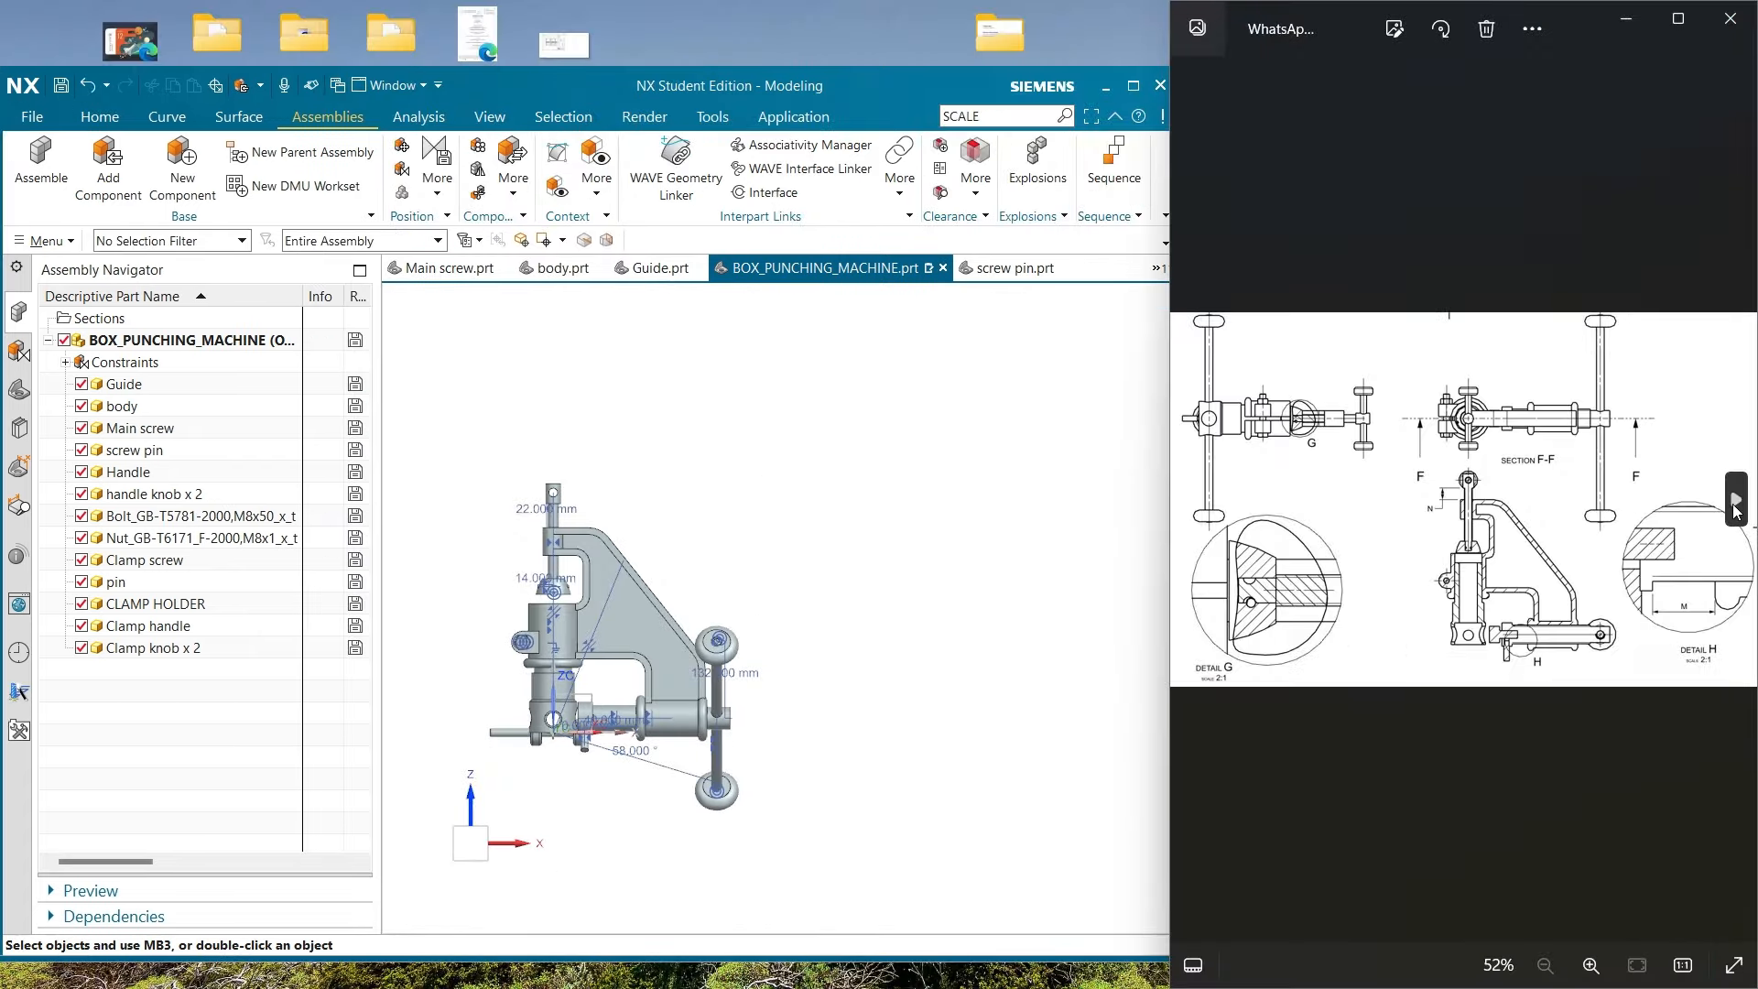
scroll(1347, 385, "up", 2)
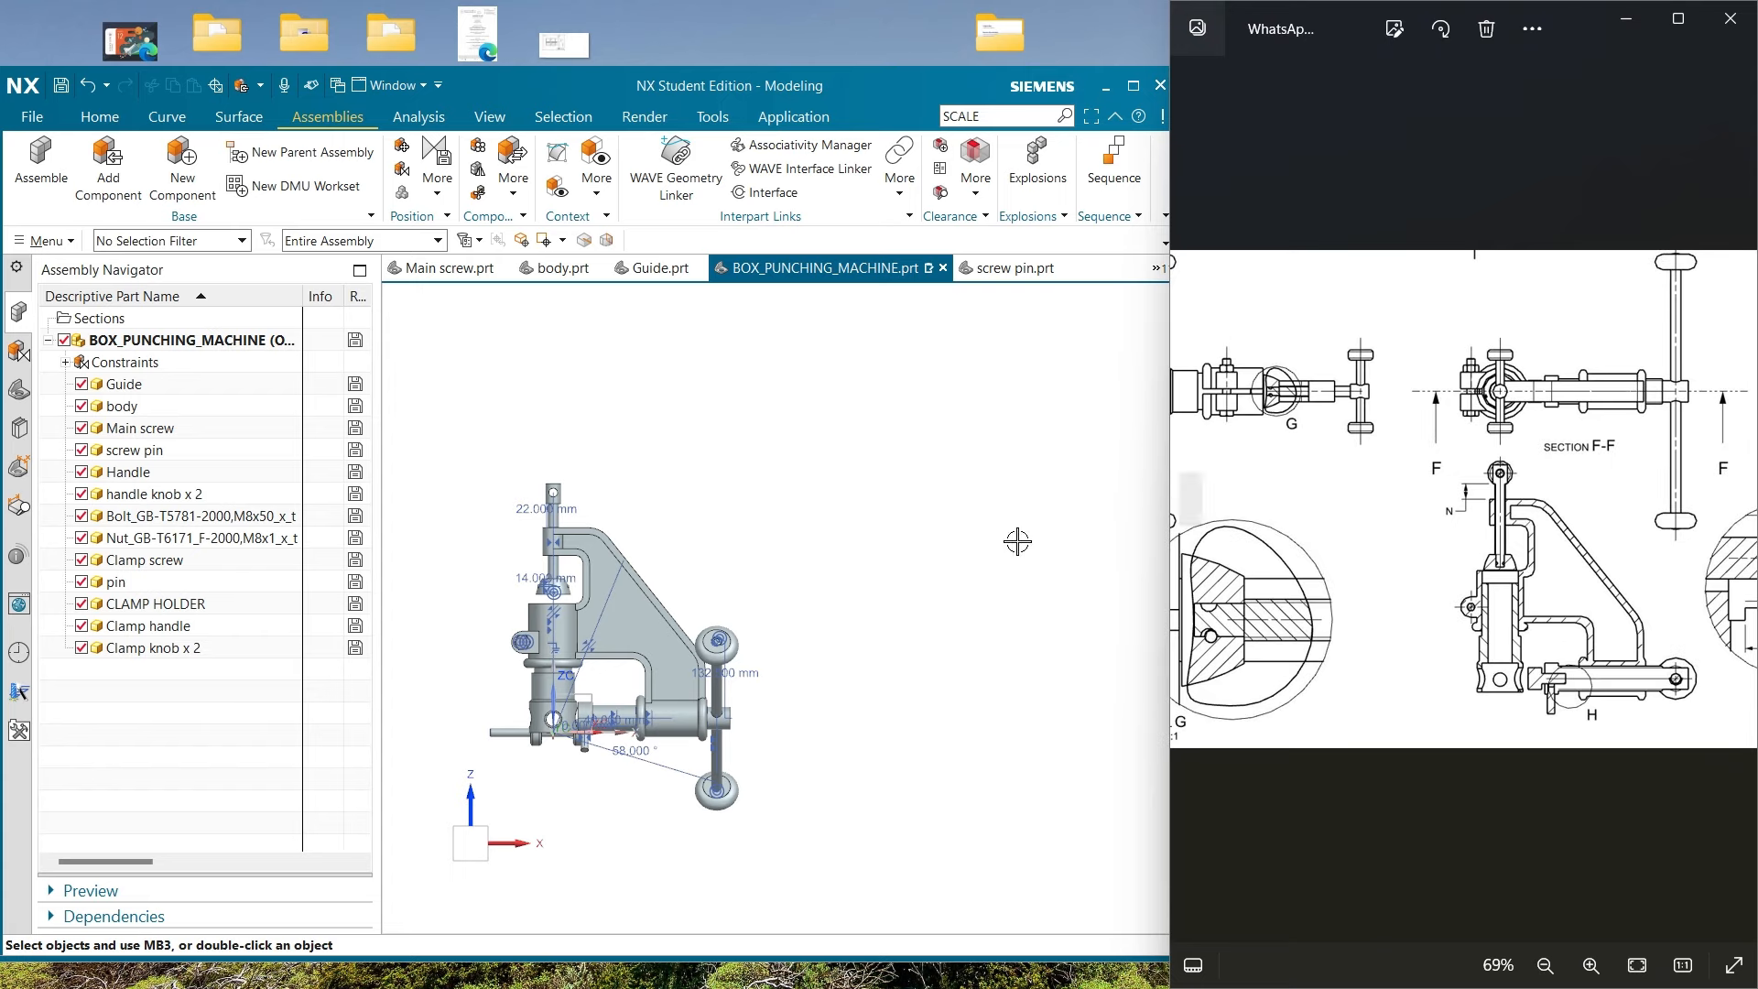
scroll(812, 592, "up", 1)
left_click(1130, 90)
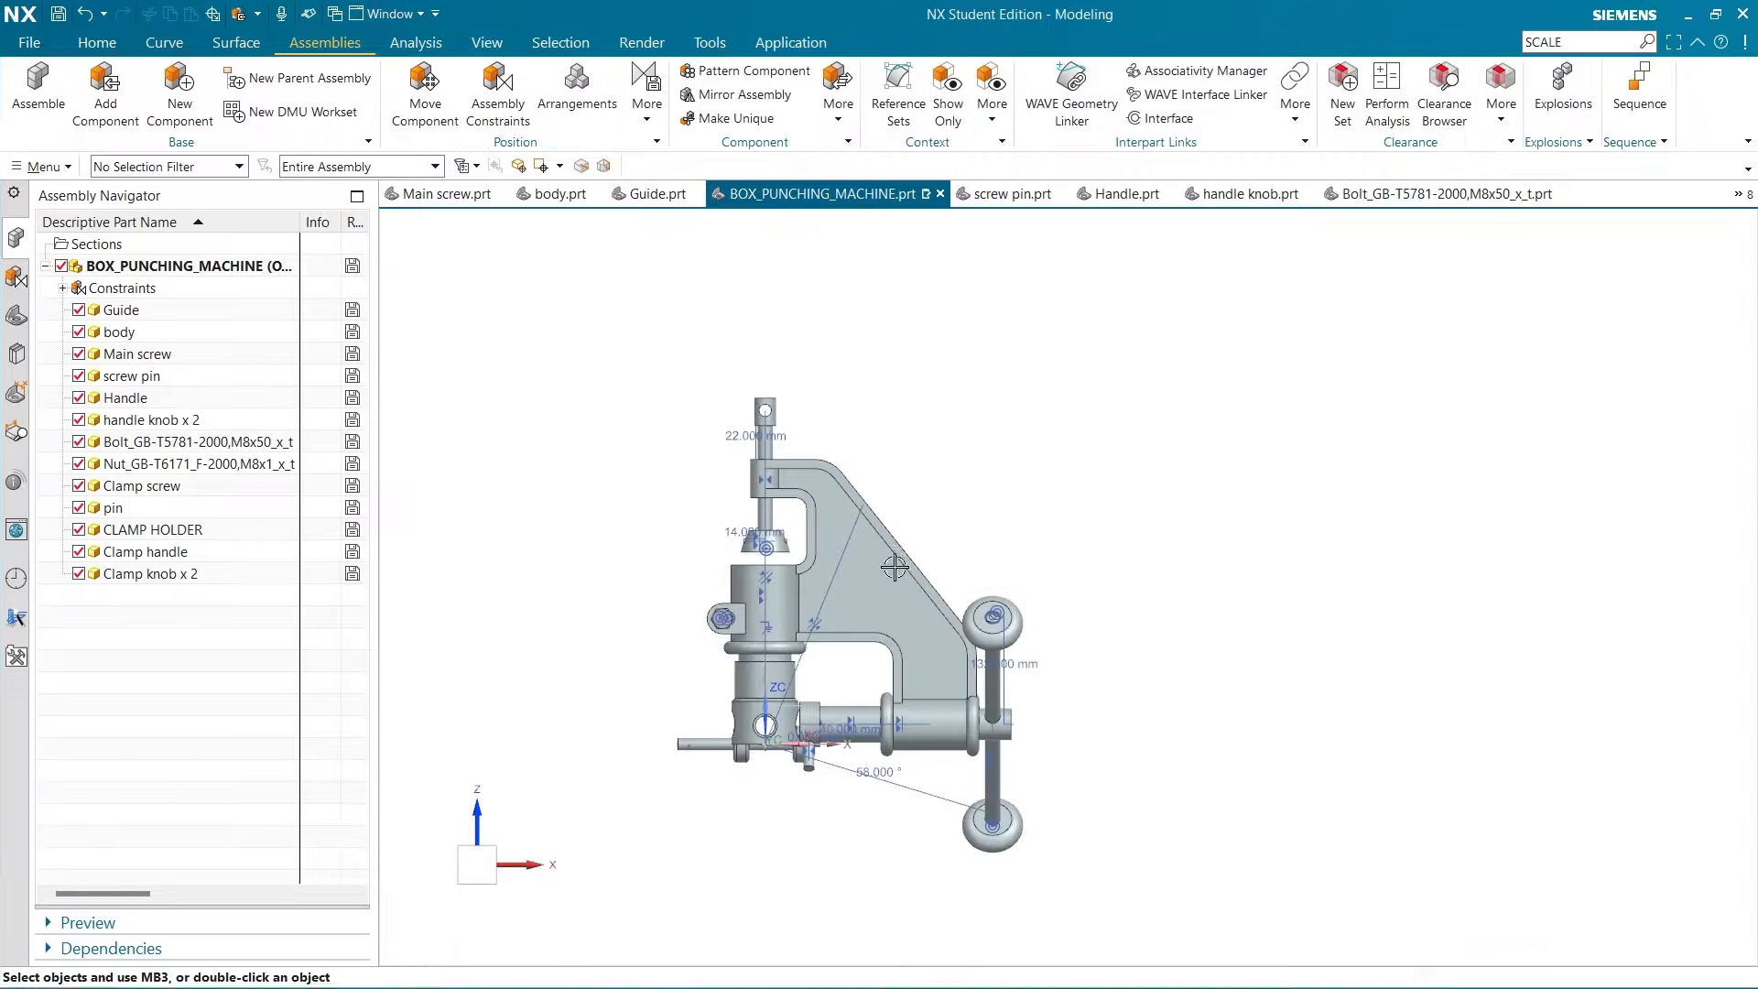
scroll(728, 794, "down", 5)
middle_click_drag(639, 844, 677, 815)
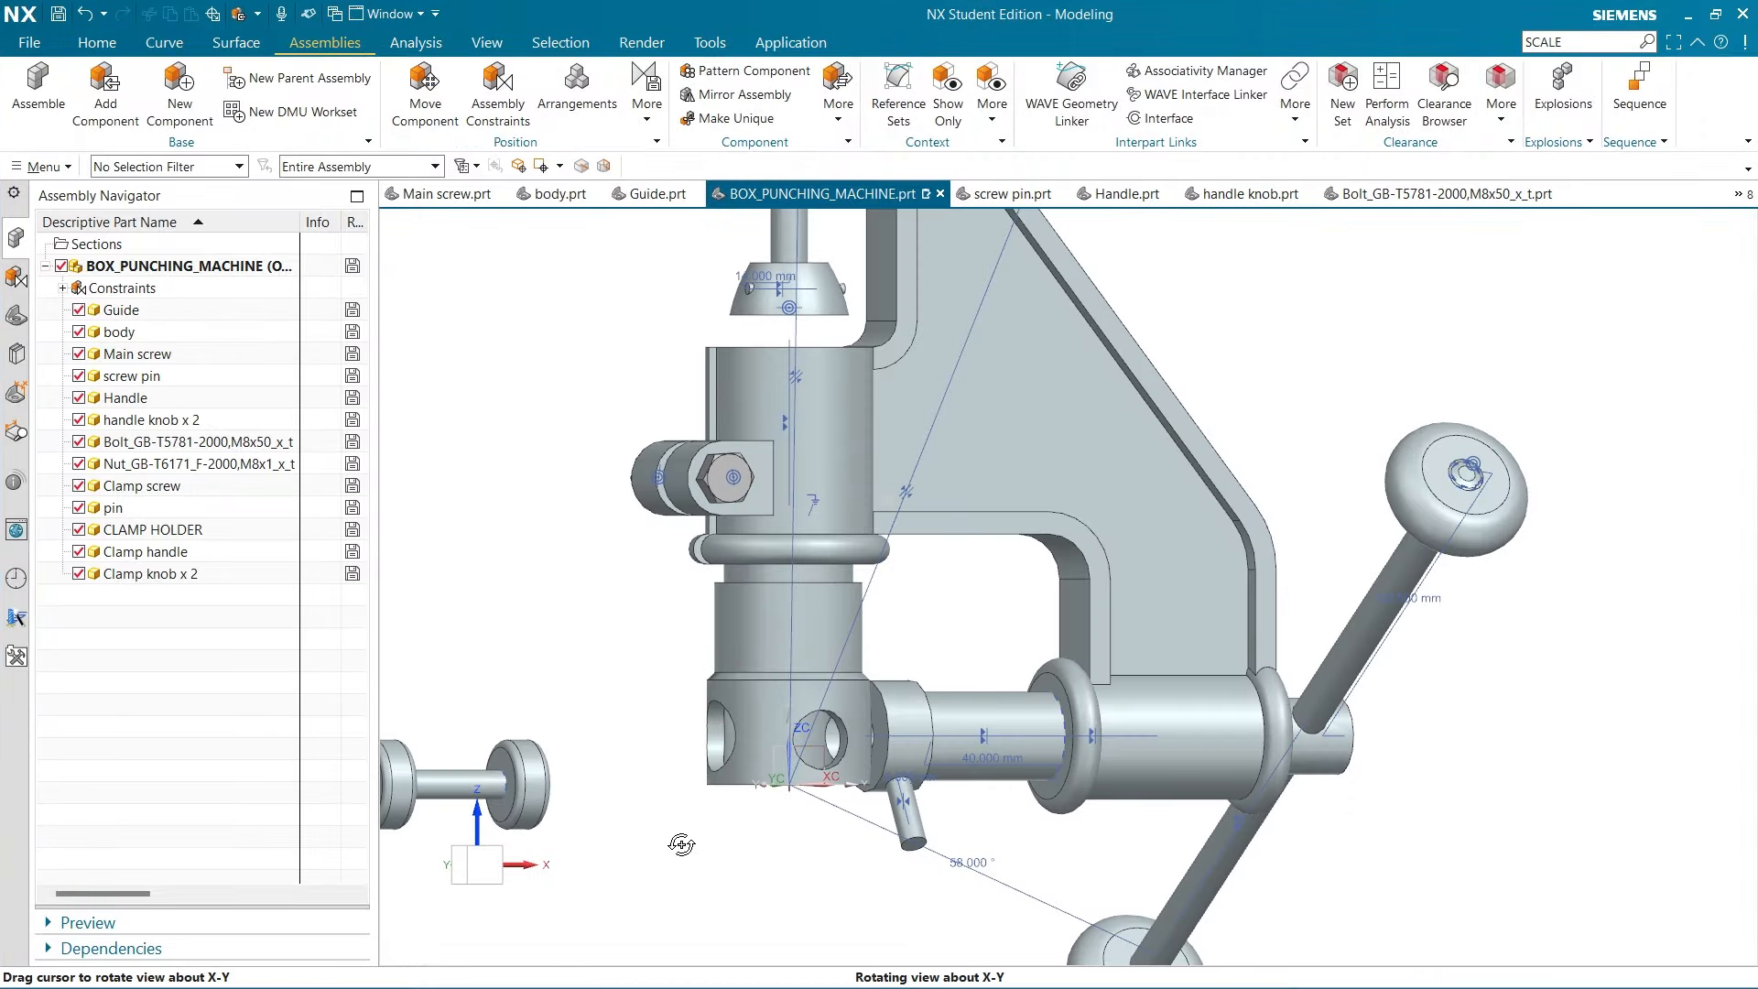
scroll(678, 814, "up", 3)
scroll(714, 777, "down", 8)
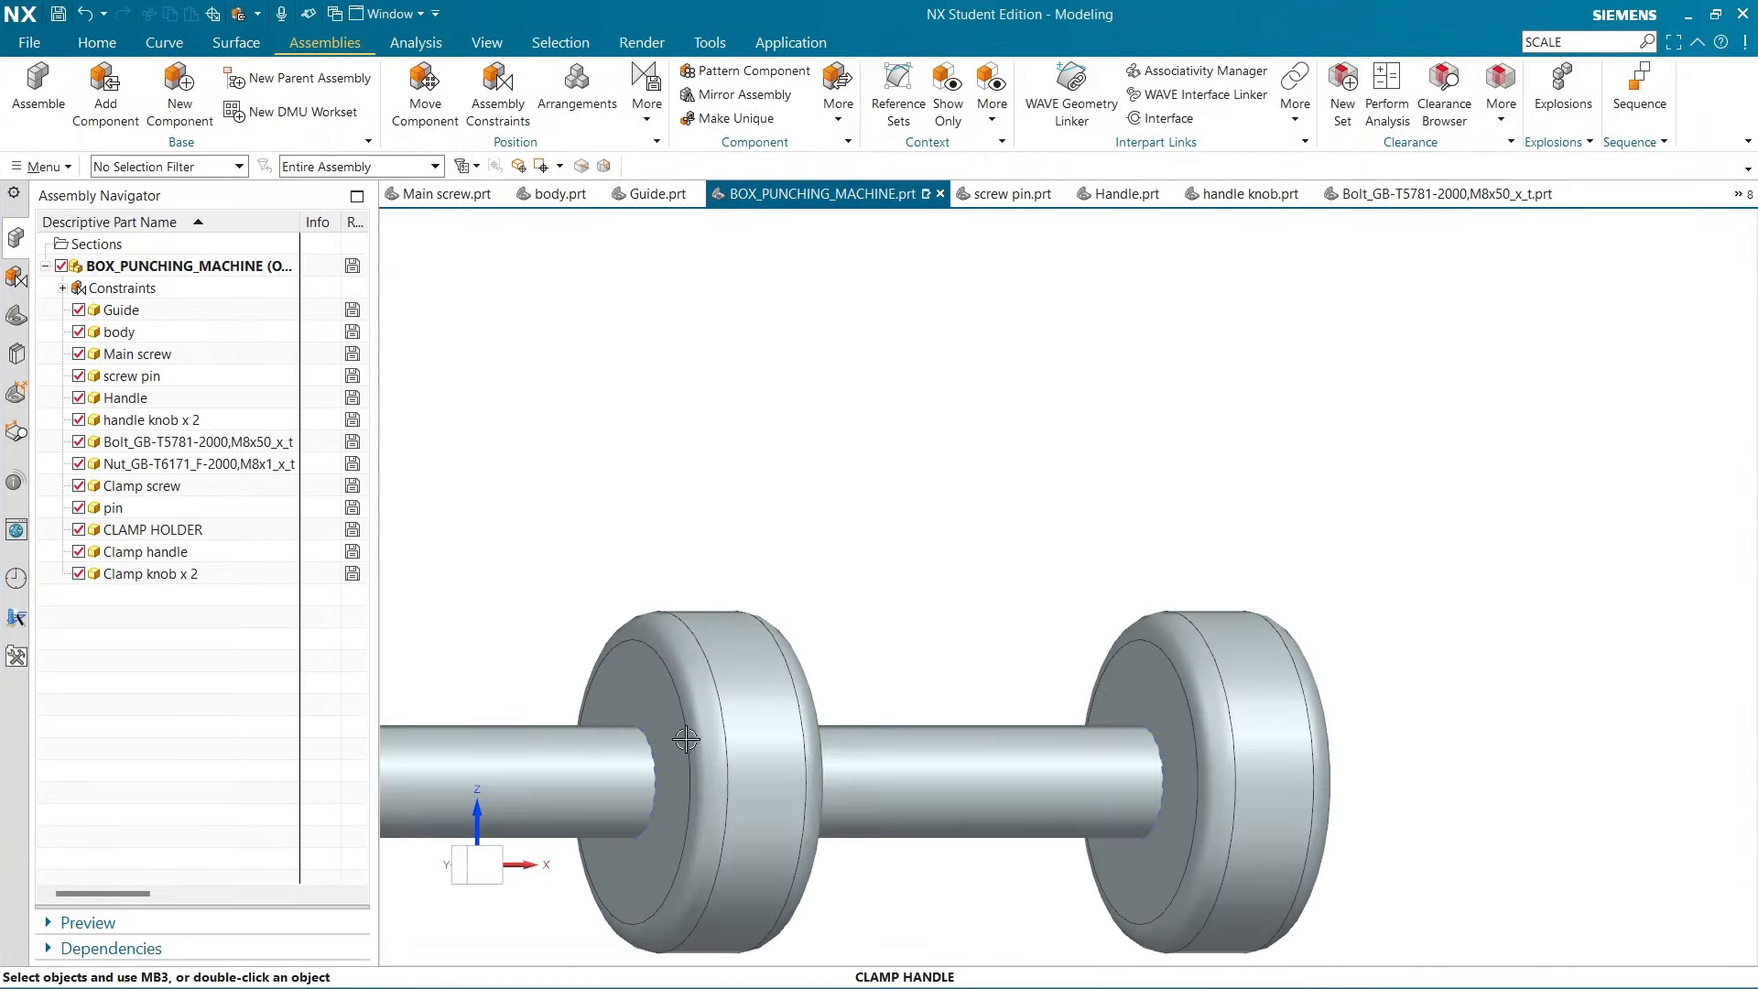
scroll(918, 668, "up", 3)
left_click(401, 113)
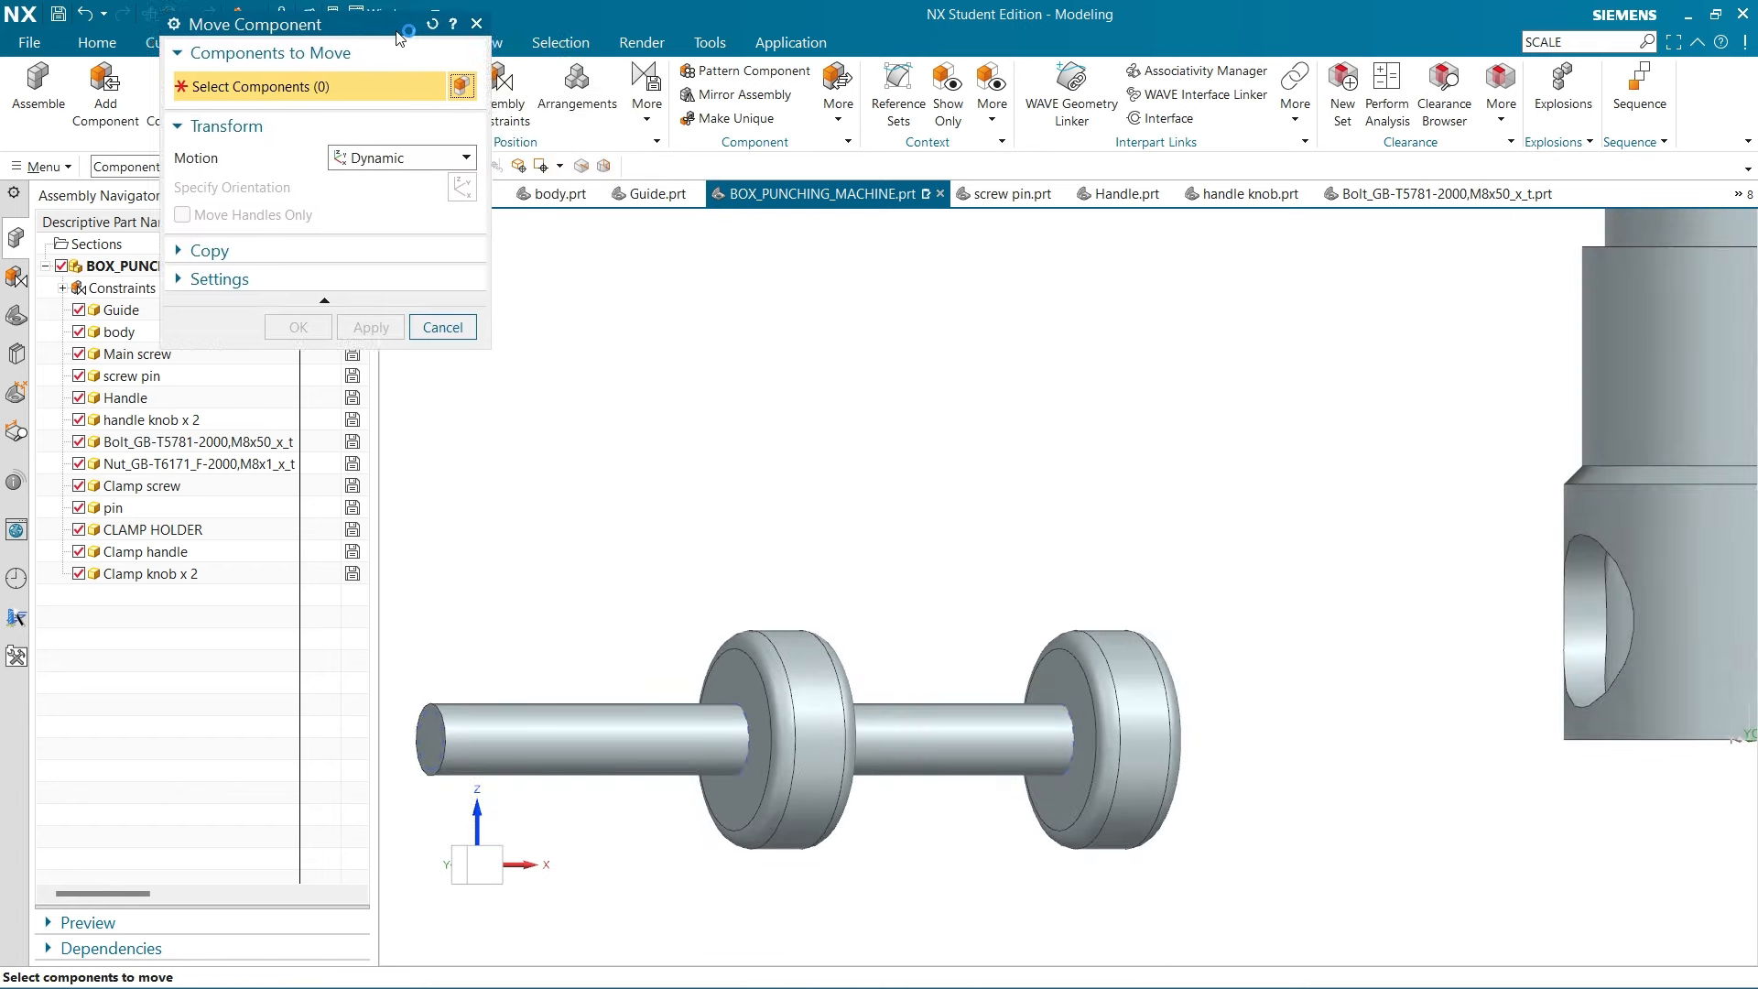
left_click(497, 101)
scroll(738, 715, "down", 5)
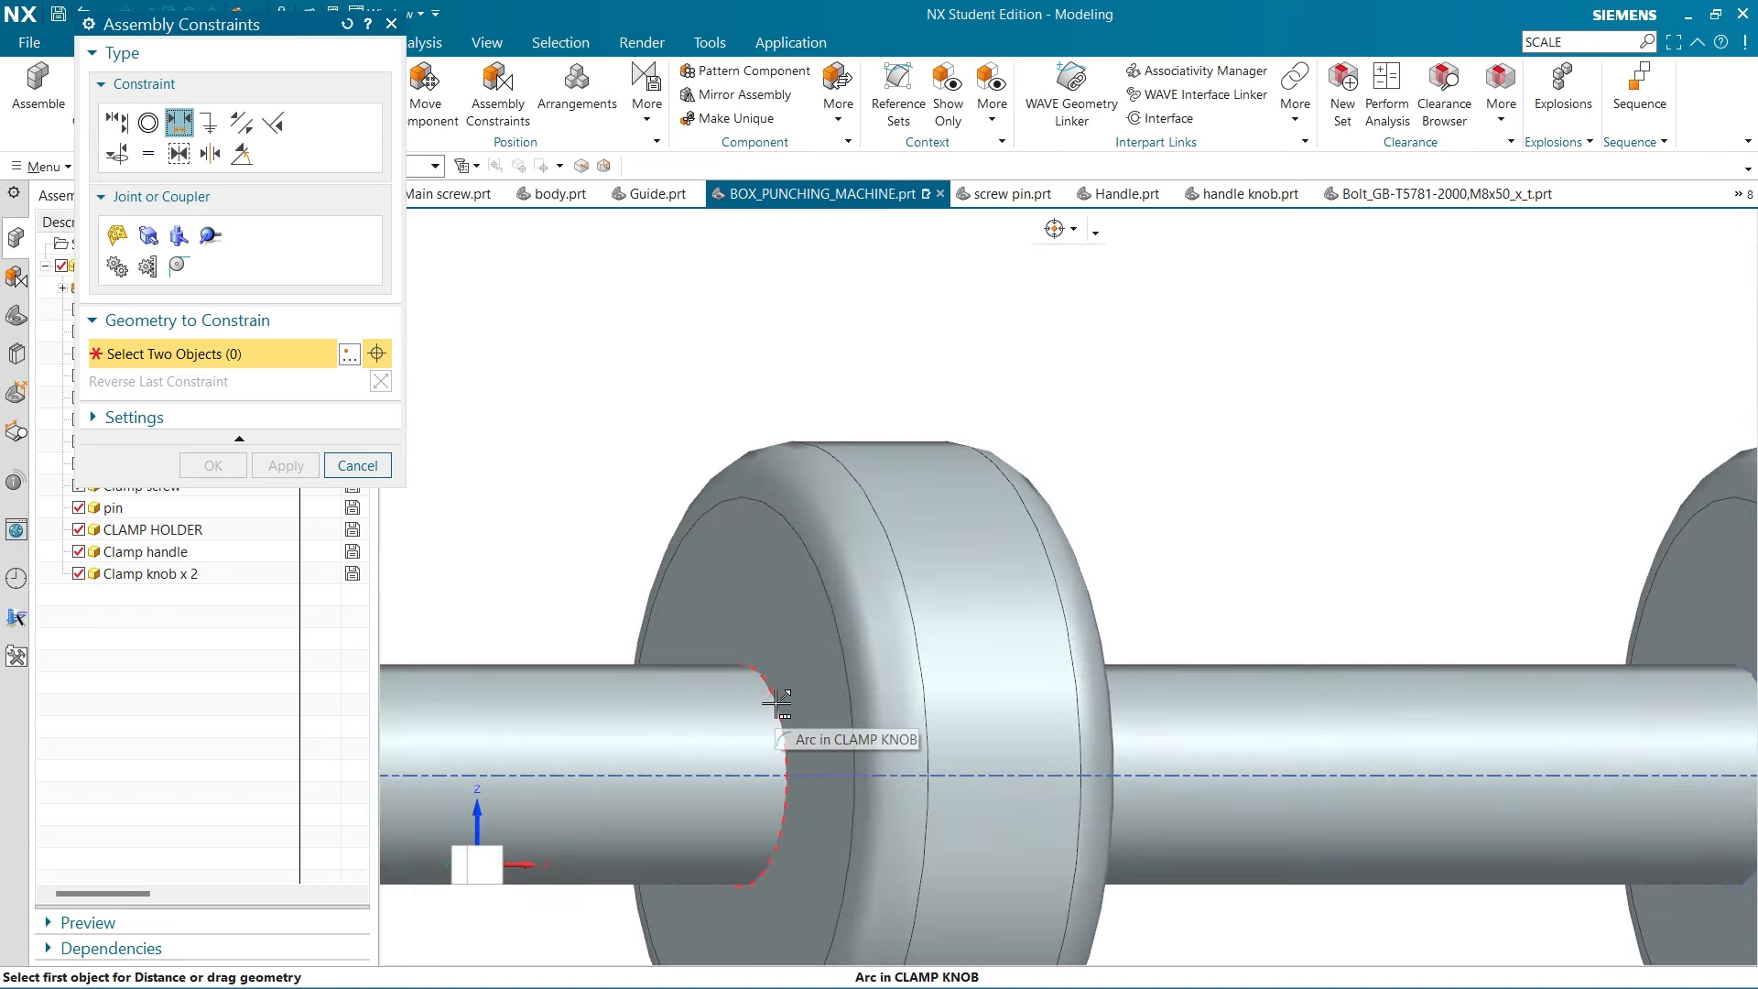
scroll(777, 703, "up", 5)
left_click(357, 465)
Move the clamp handle 15.5 mm along the positive ZC axis, away from the two clamp knobs
left_click(426, 110)
left_click(577, 648)
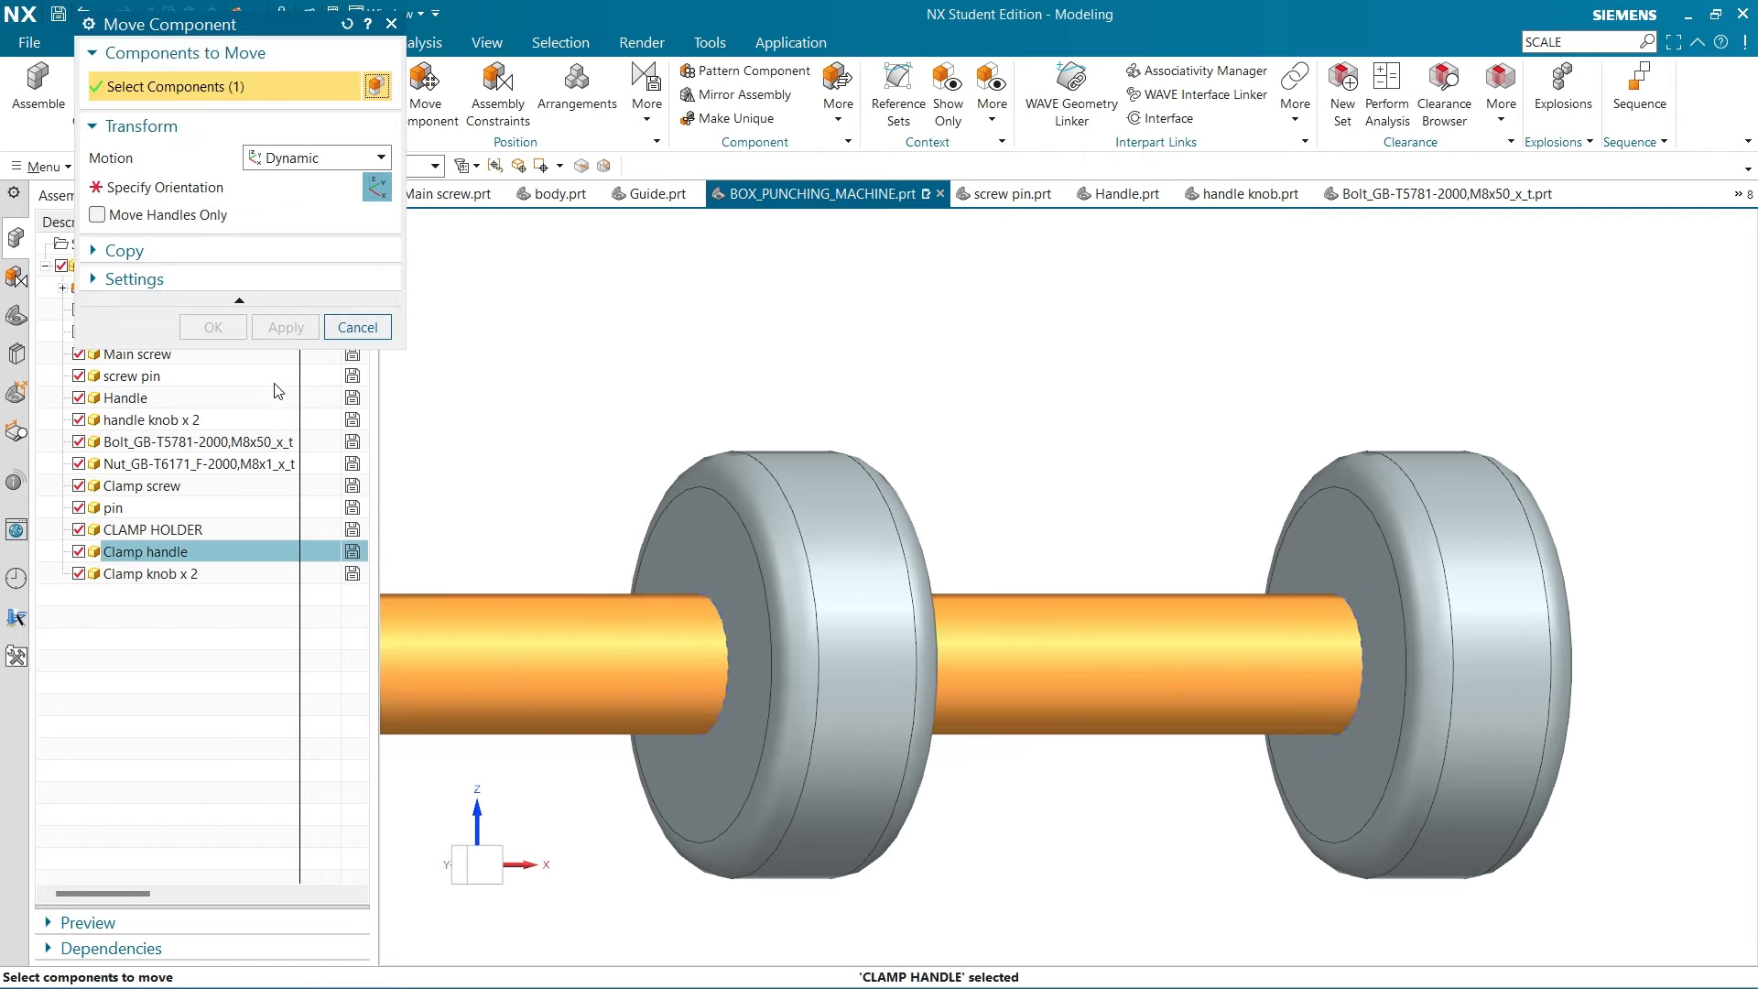
left_click(215, 191)
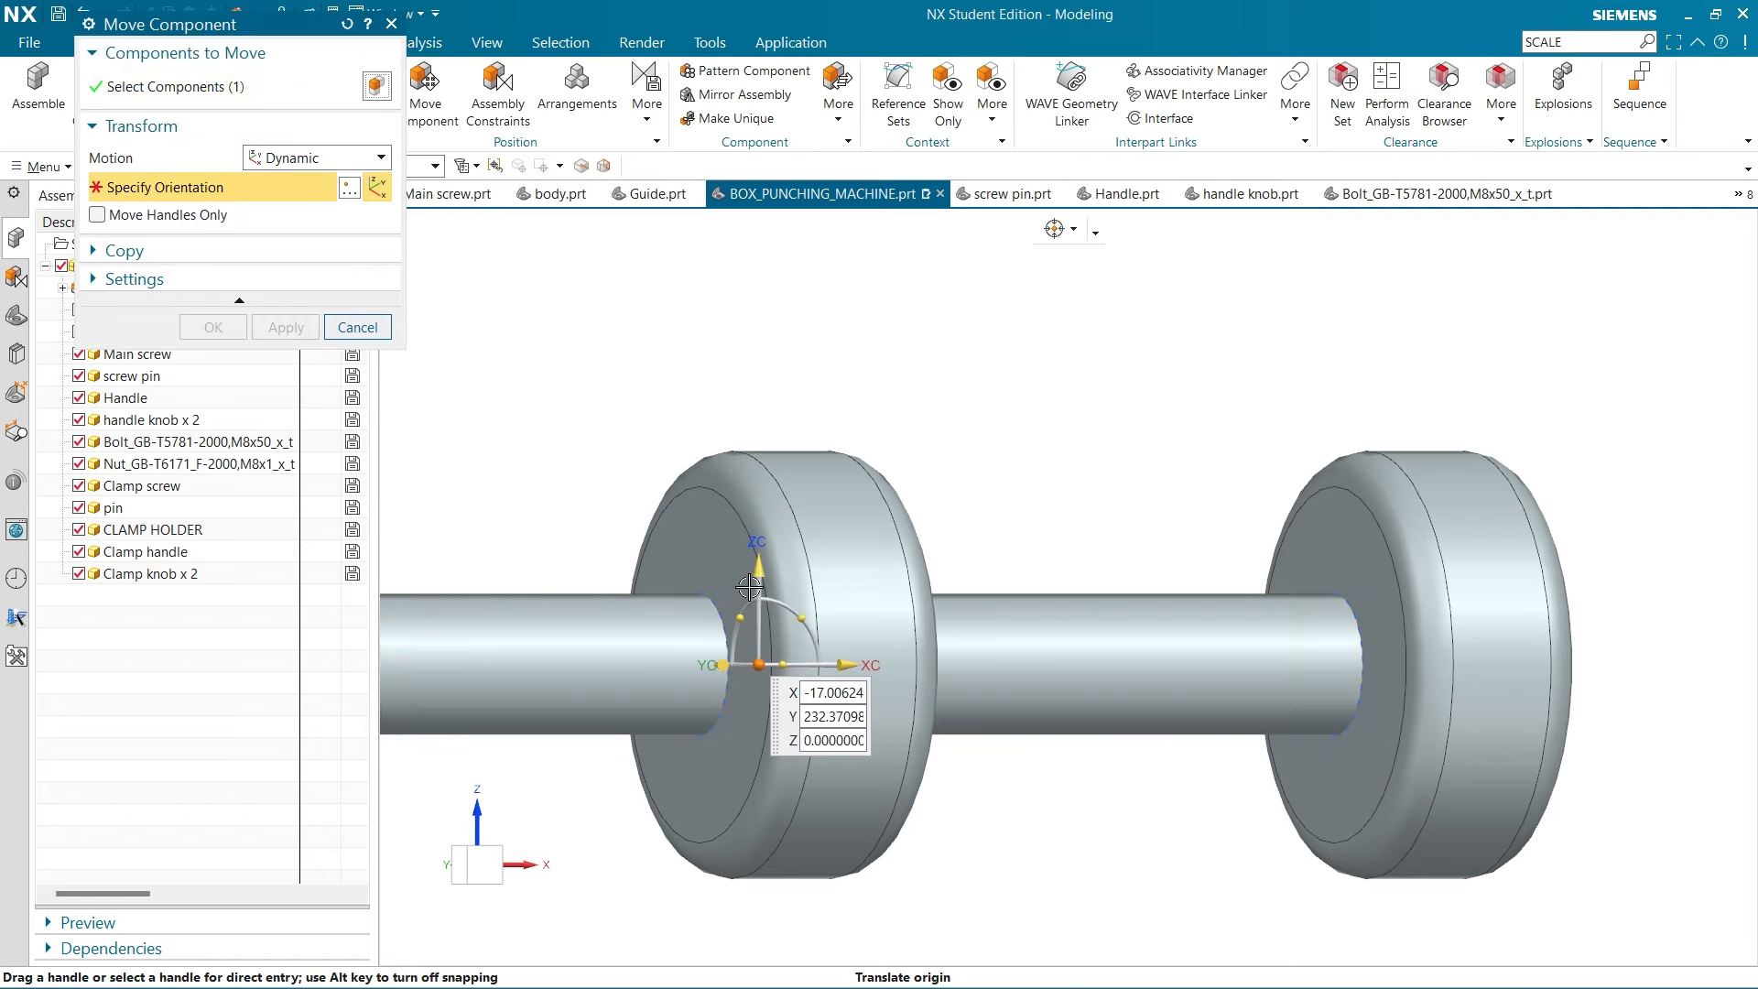
left_click_drag(749, 586, 698, 264)
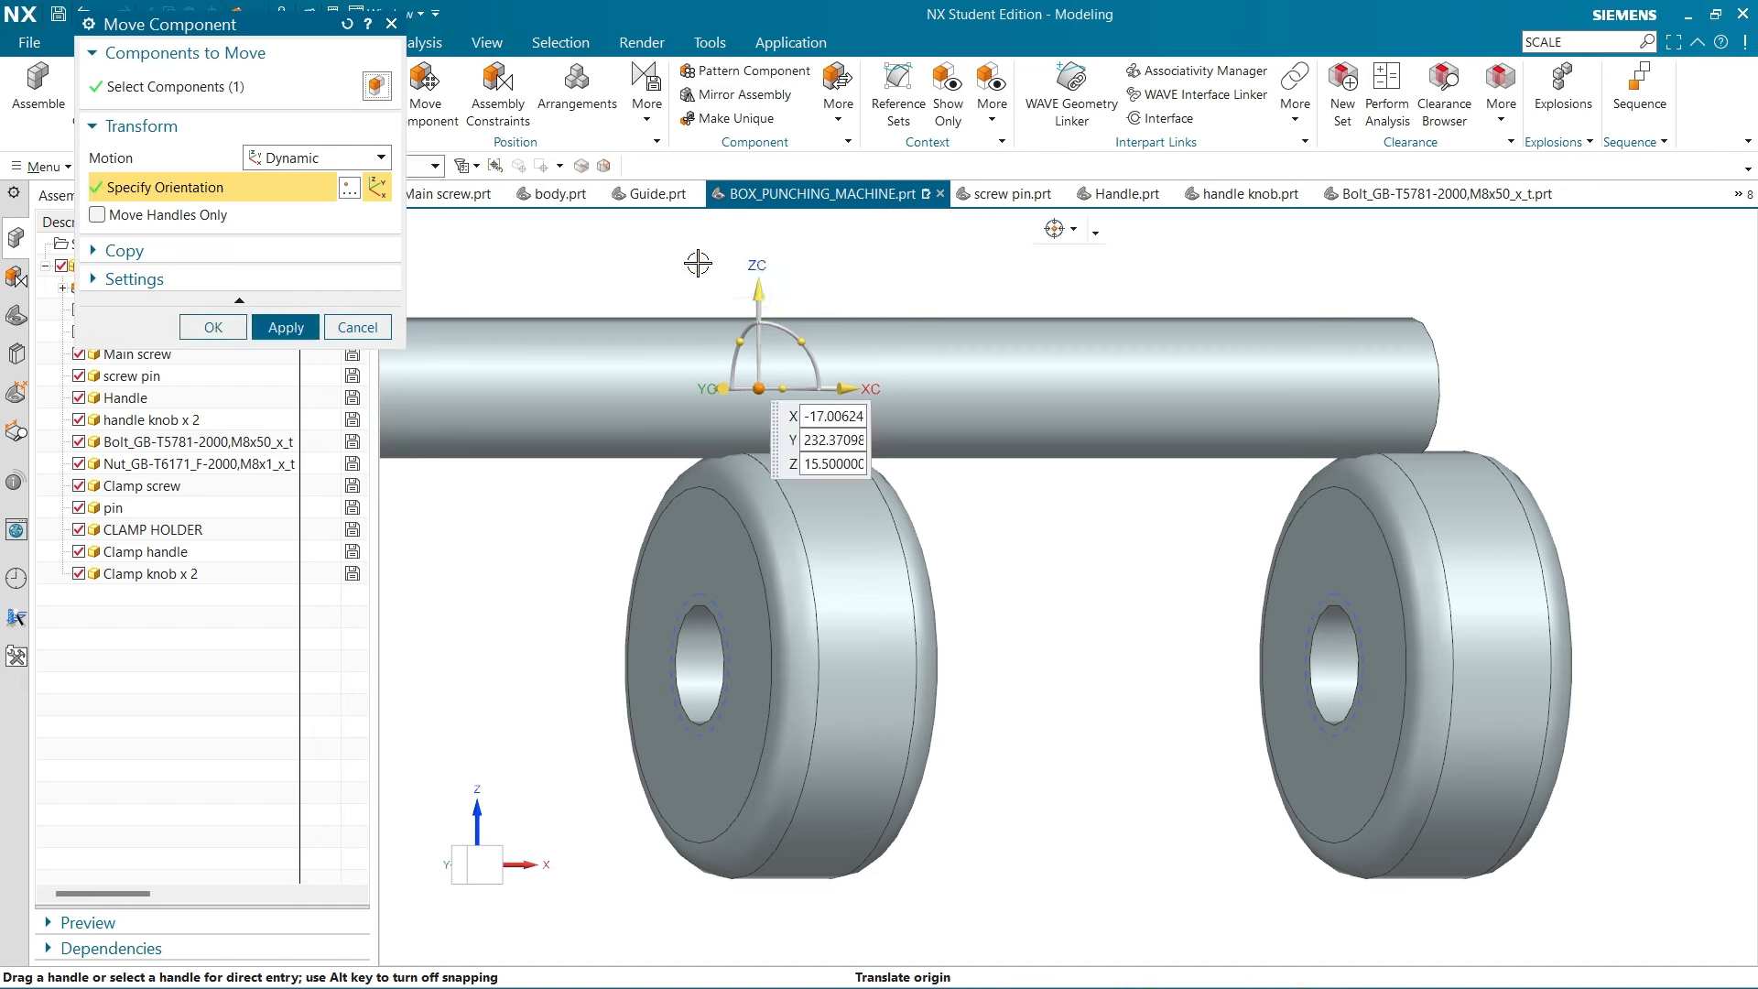
left_click(279, 327)
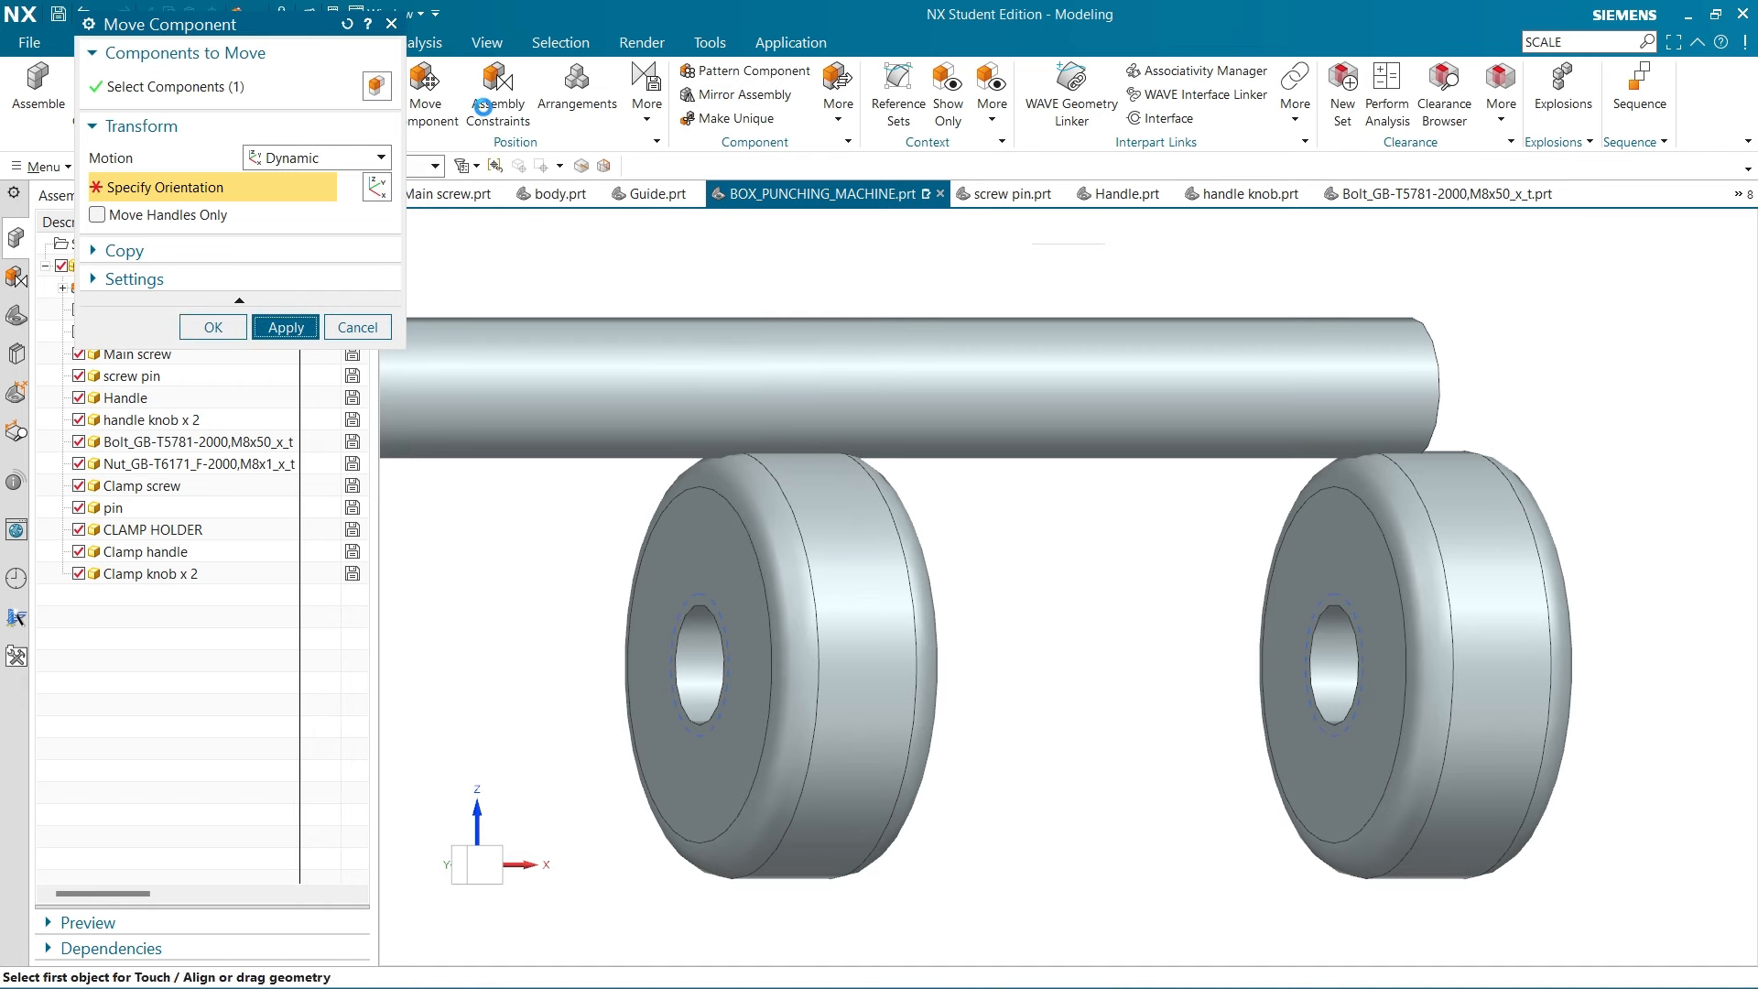
key("Escape")
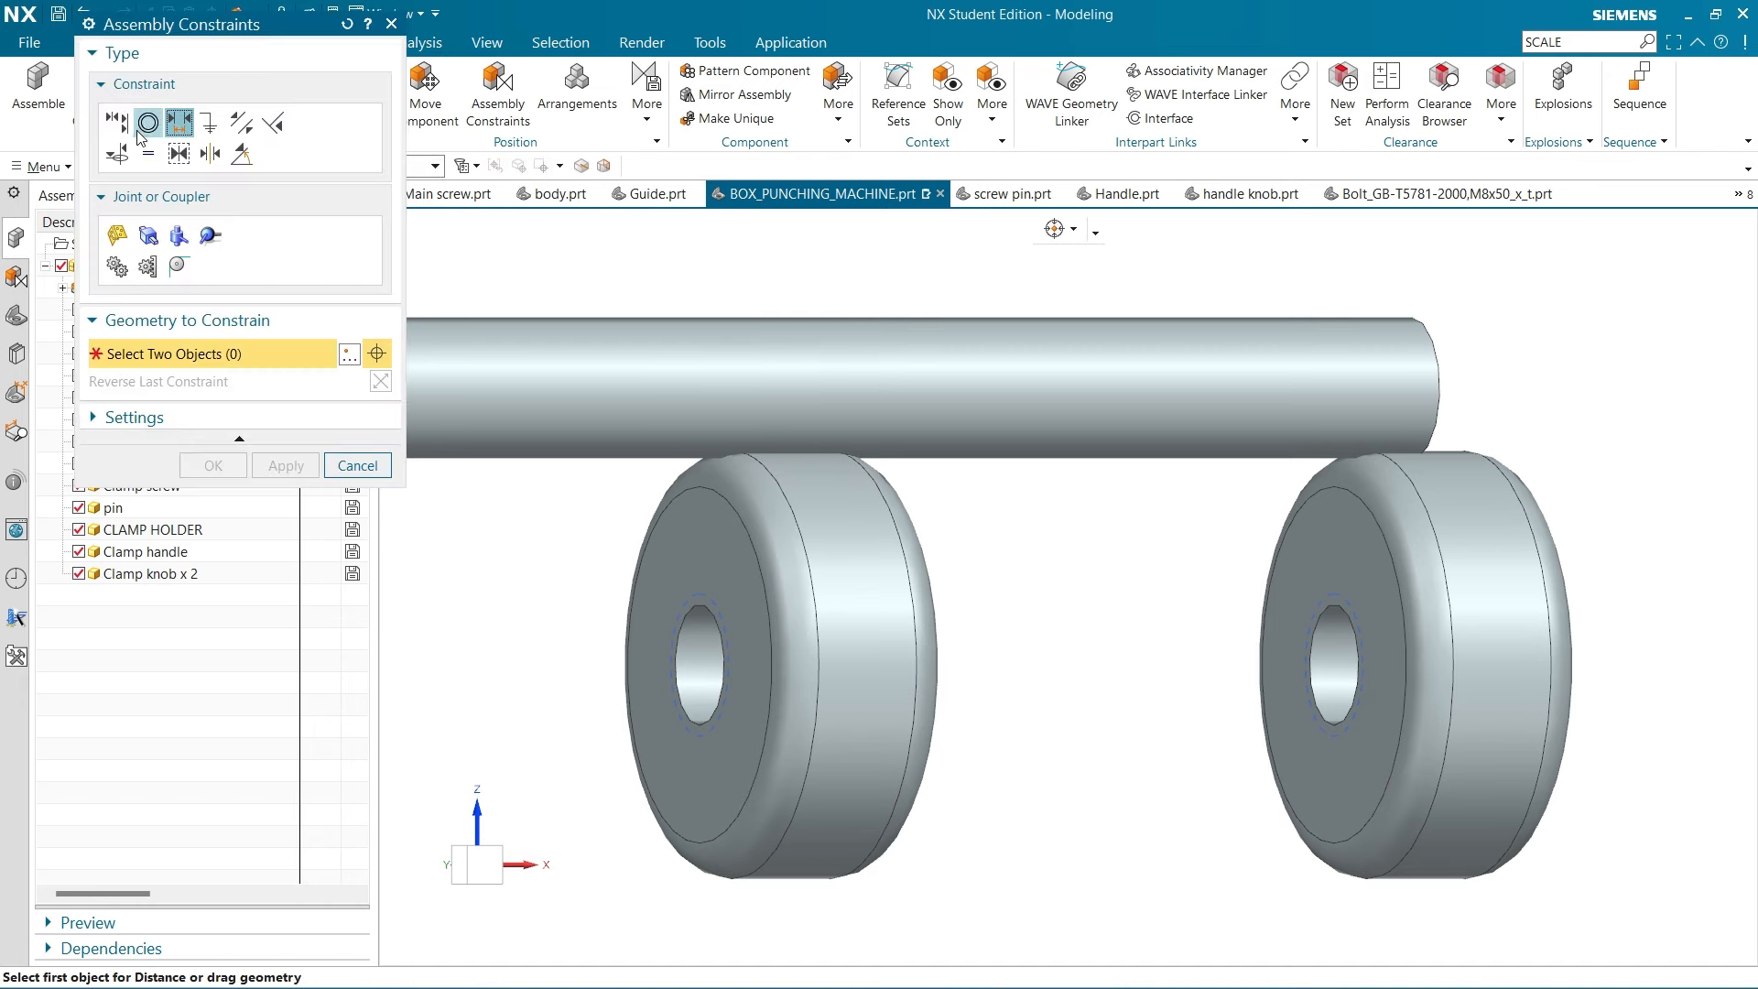
Add a Concentric constraint between the first clamp knob's hole edge and the circular edge at the clamp handle's near end
left_click(147, 122)
scroll(751, 636, "up", 2)
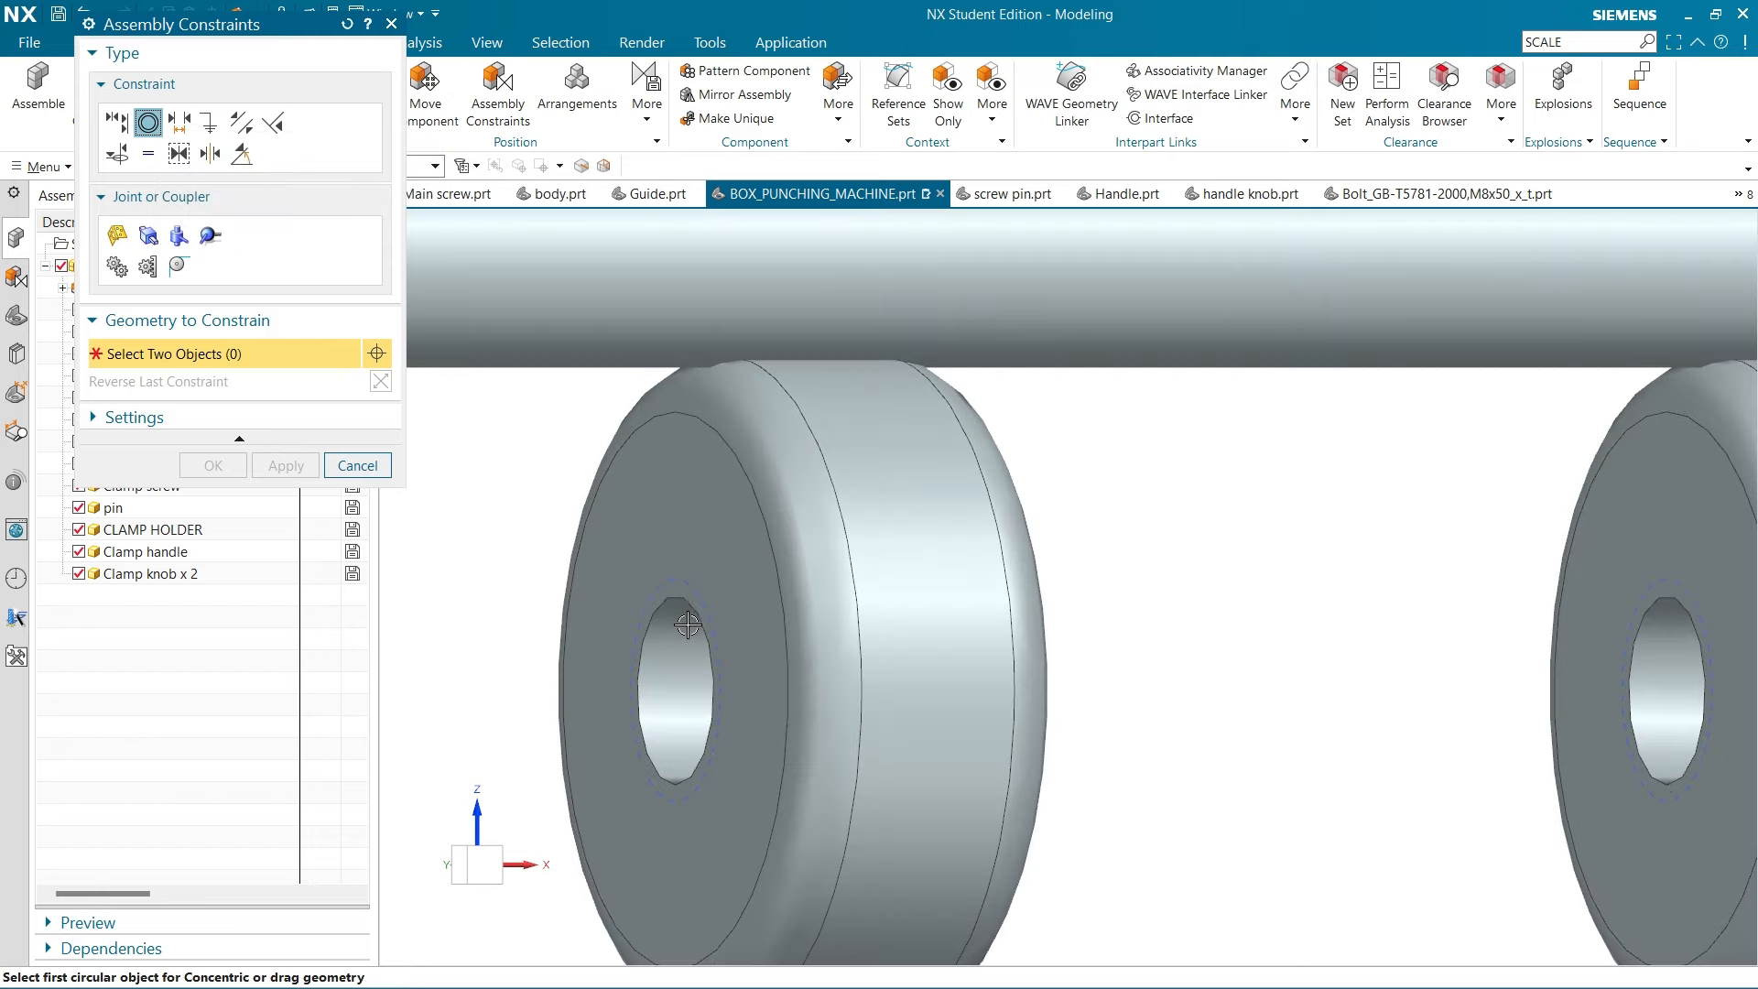
left_click(694, 615)
scroll(1044, 668, "down", 3)
scroll(699, 522, "up", 4)
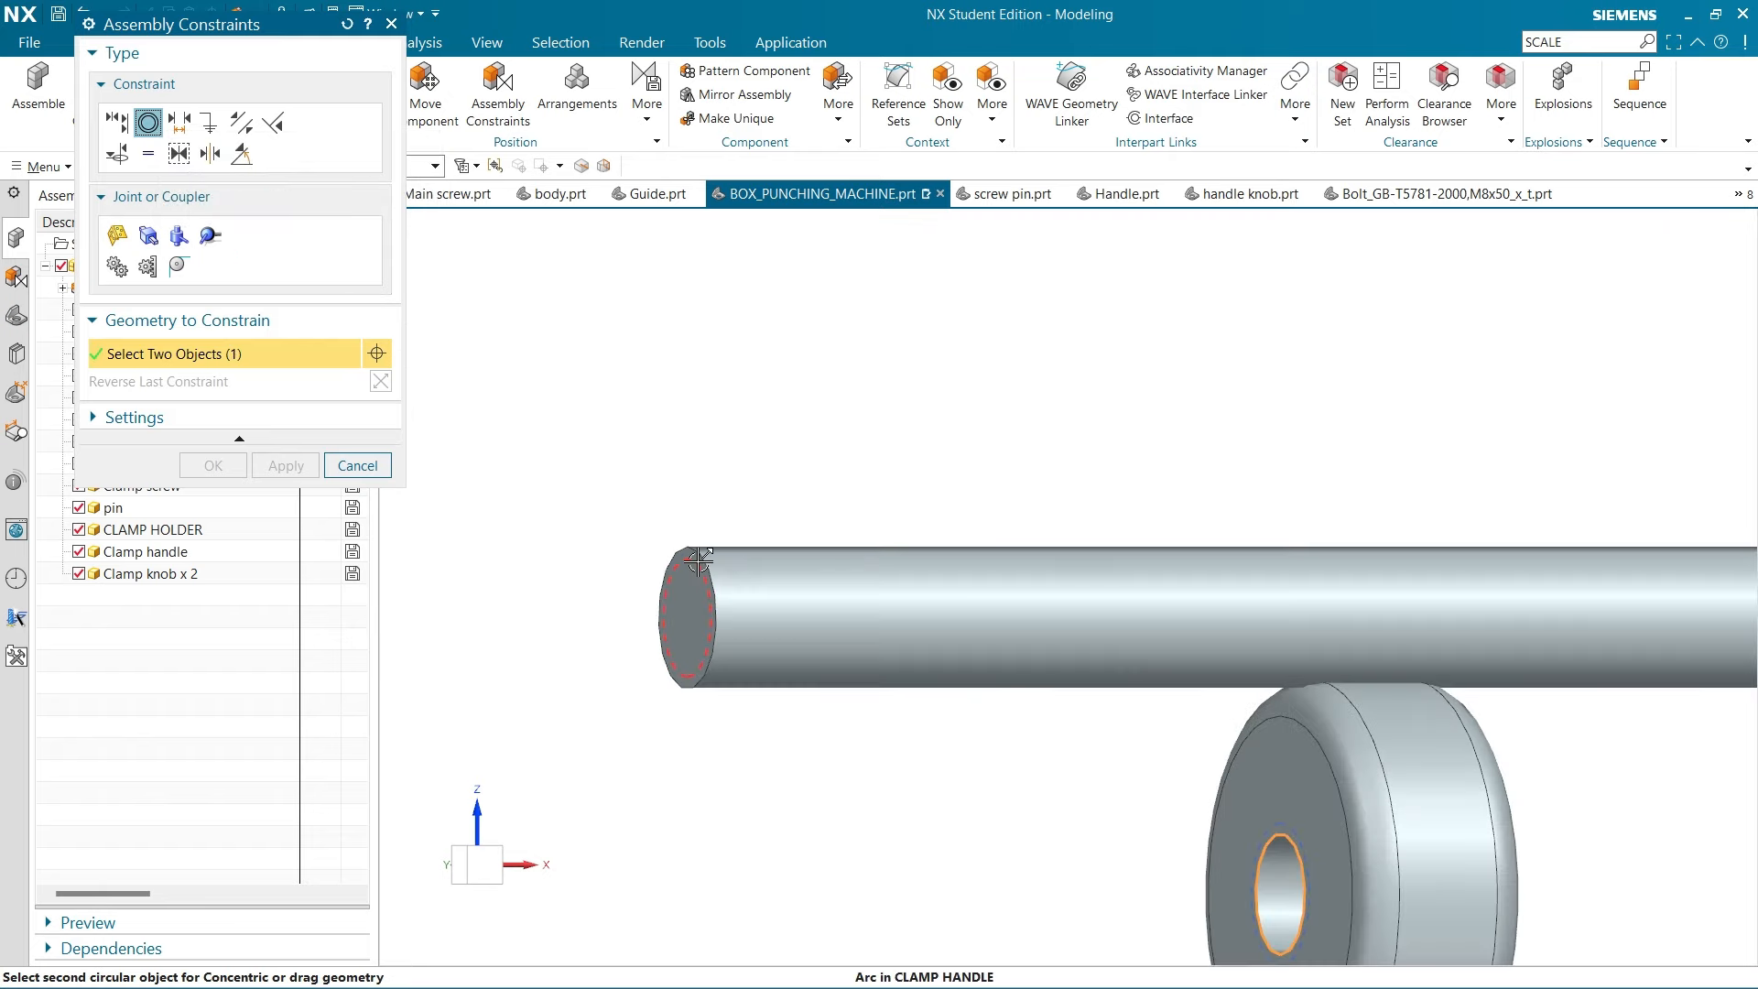
left_click(704, 556)
scroll(876, 602, "down", 3)
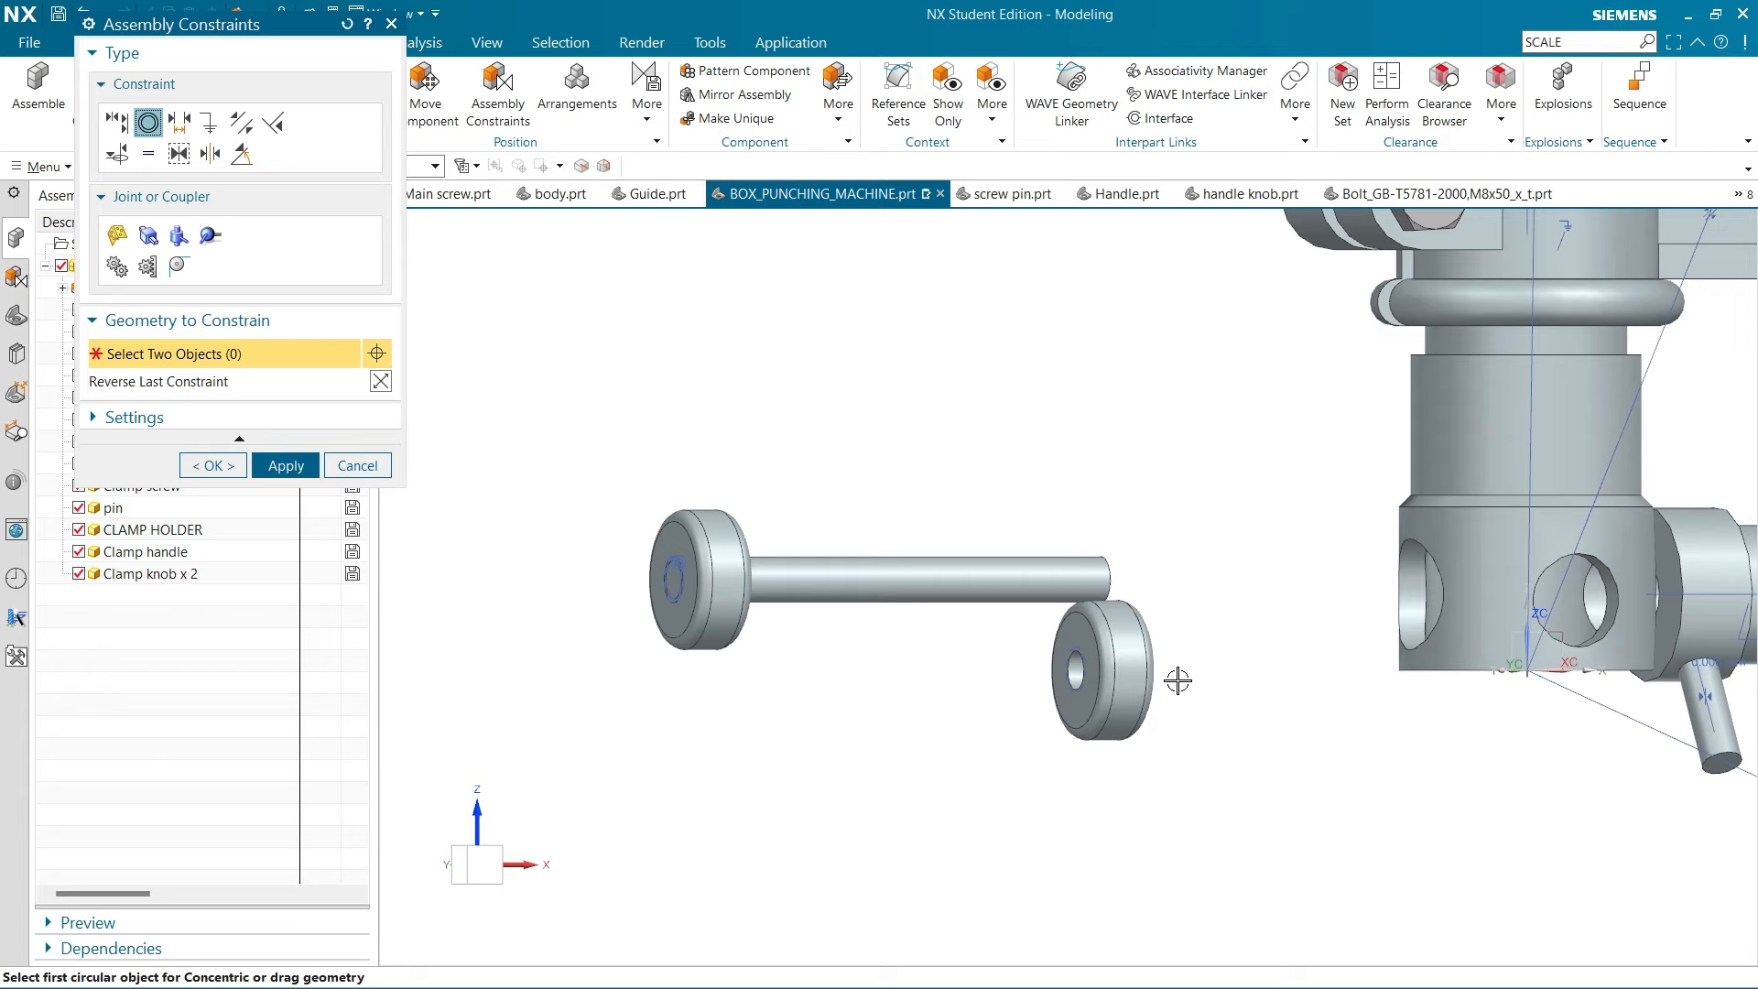
Try a Concentric constraint on the second clamp knob's hole edge, and discard the unapplied constraint changes
middle_click_drag(1178, 681, 930, 657)
scroll(929, 657, "down", 3)
scroll(1513, 625, "up", 5)
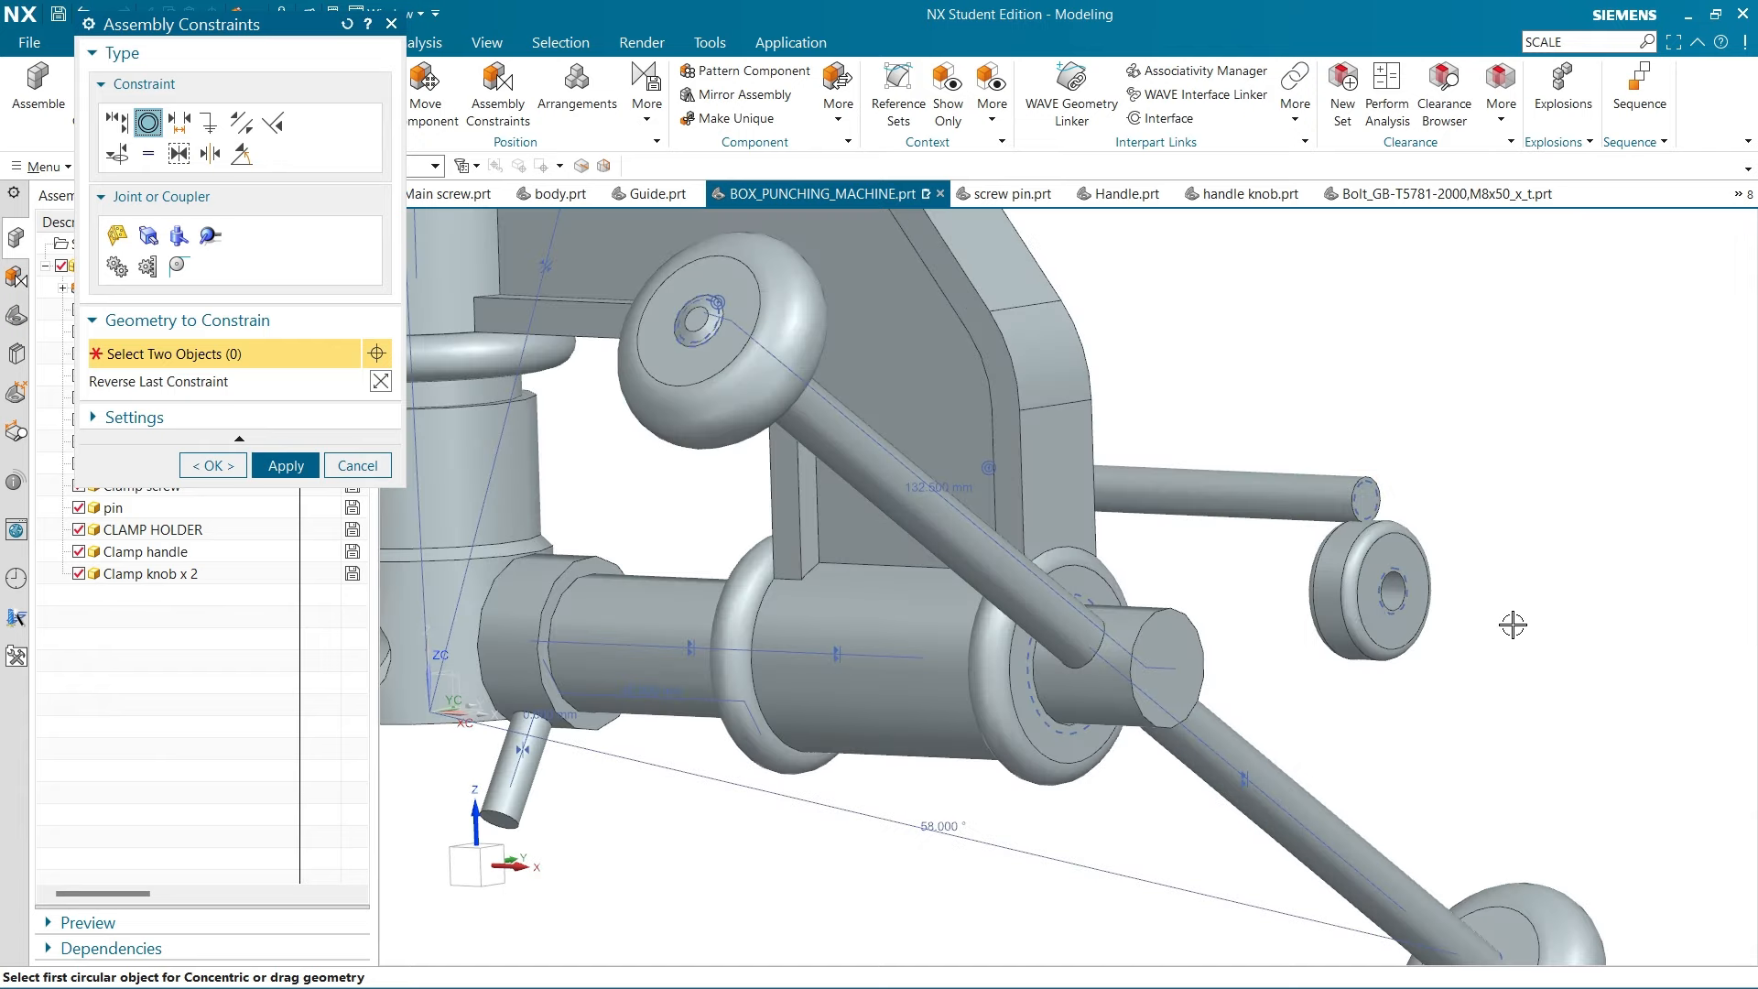
scroll(1513, 624, "up", 2)
left_click(1402, 579)
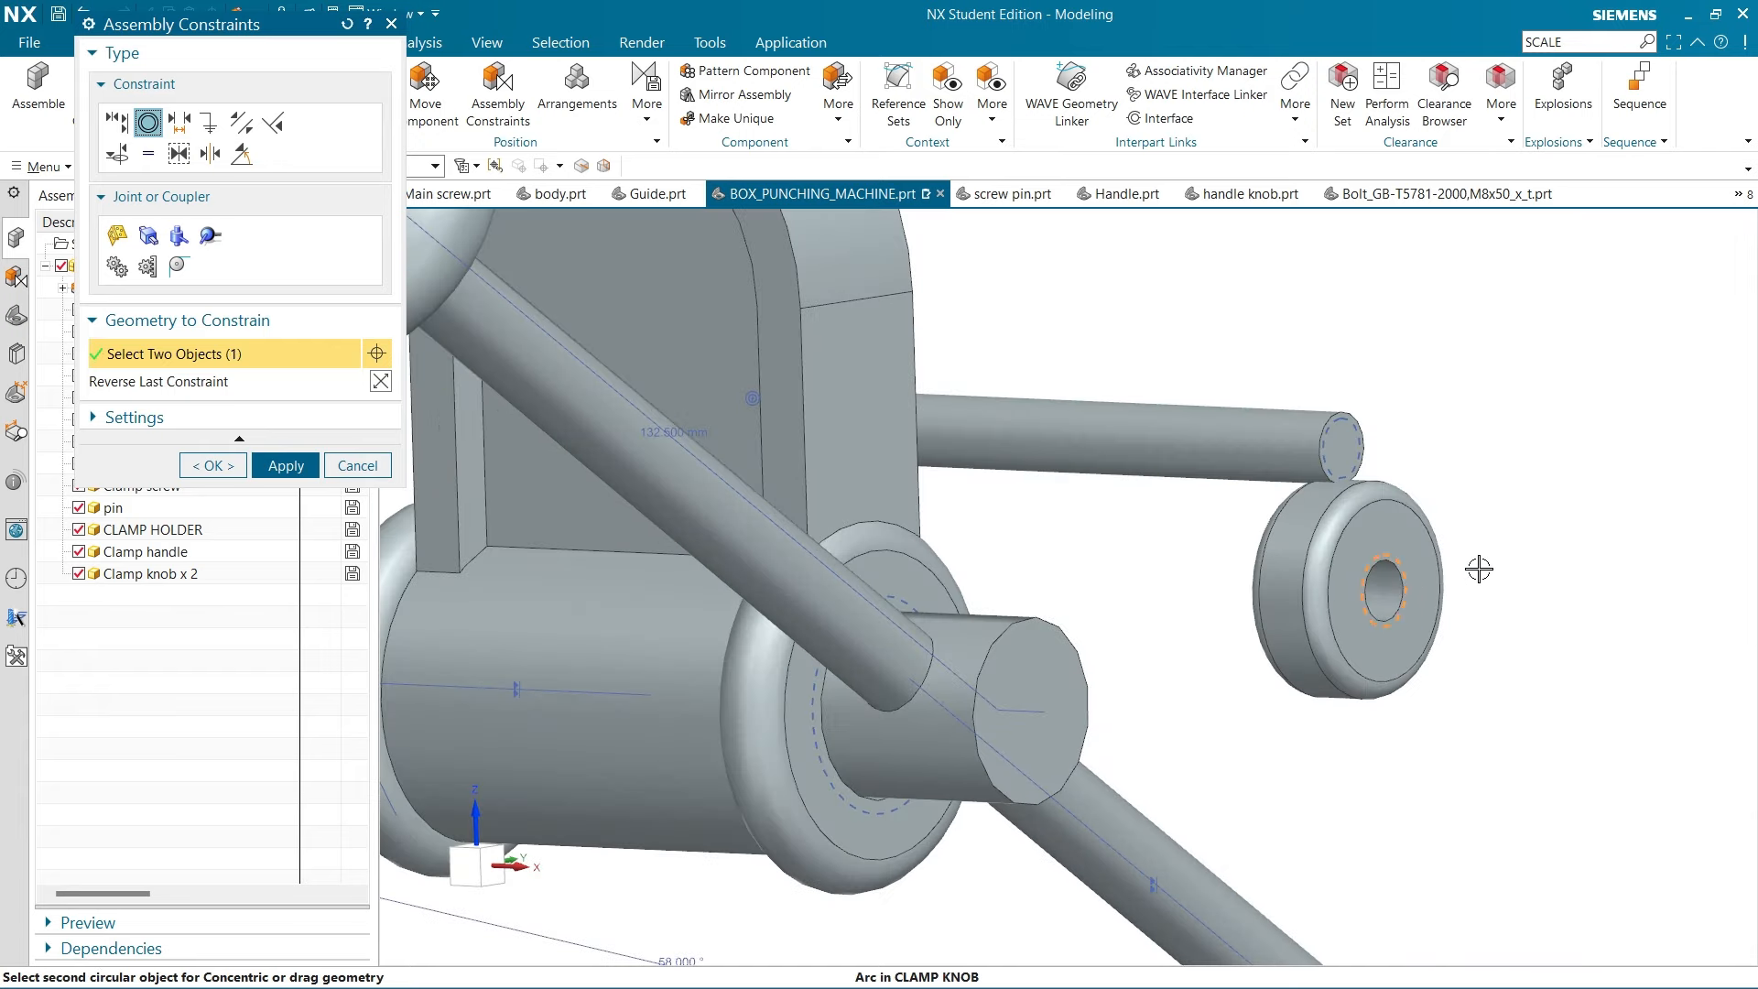
left_click(415, 87)
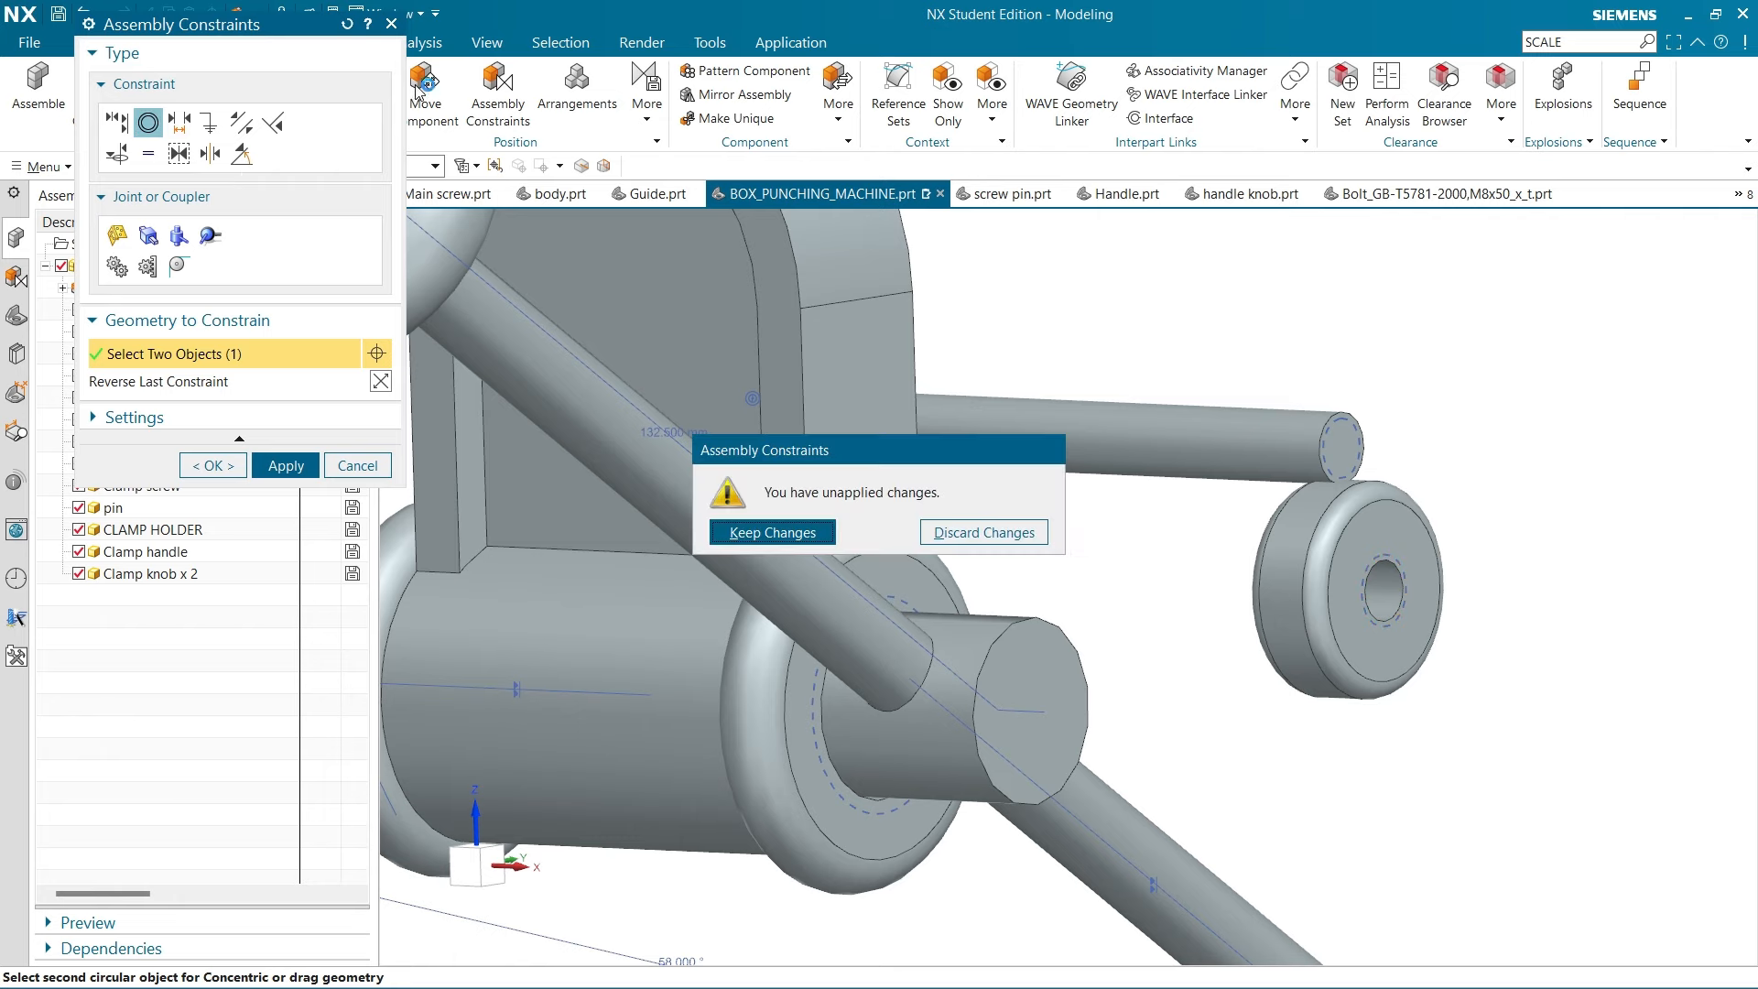
left_click(985, 532)
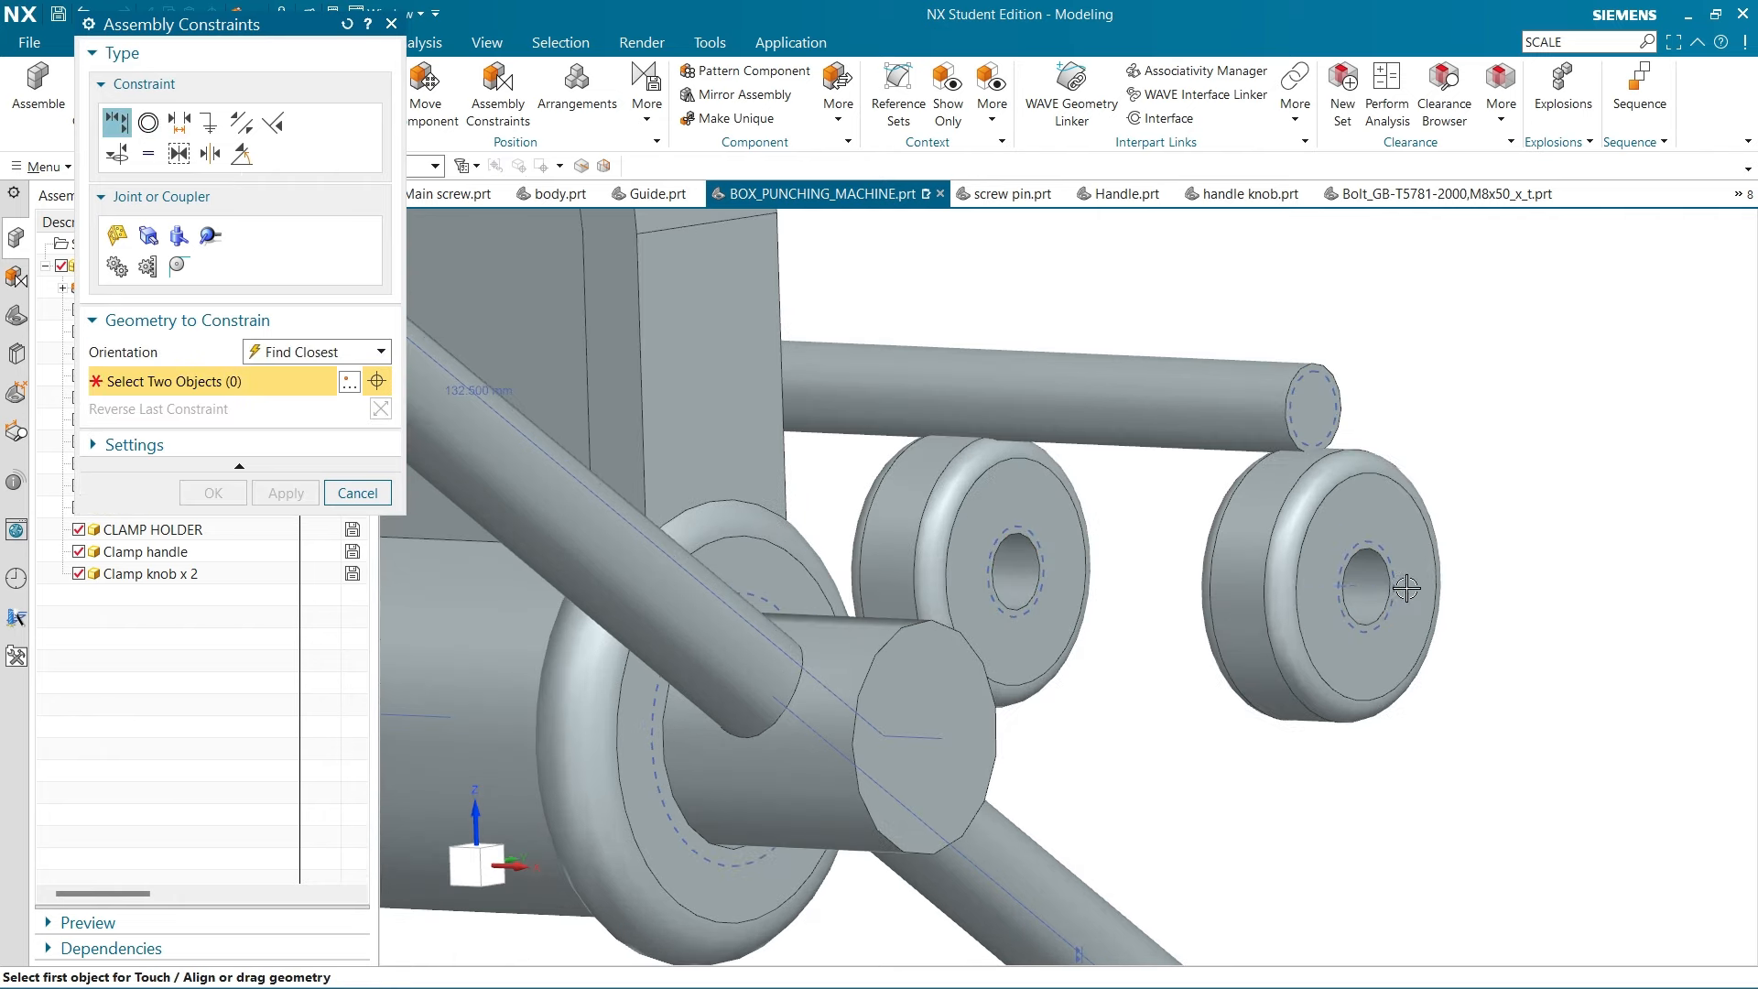
Try a Concentric constraint between one clamp knob's hole edge and the circular edge at the clamp handle's near end
left_click(1369, 576)
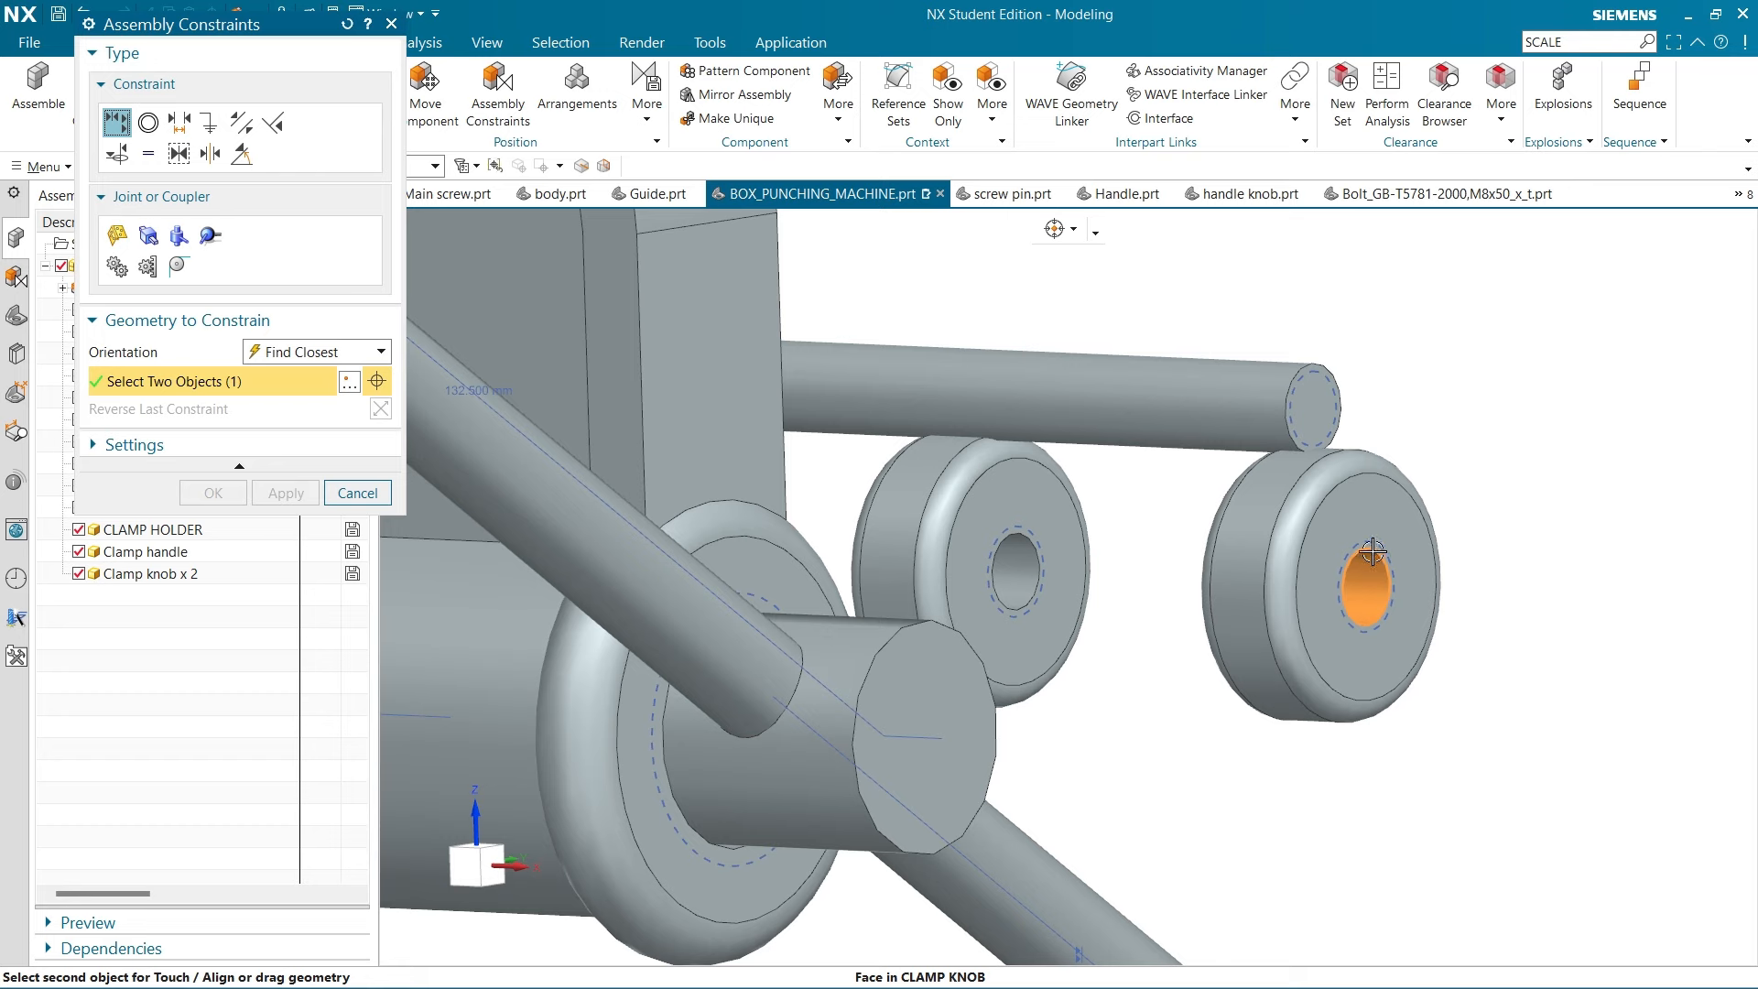
left_click(148, 122)
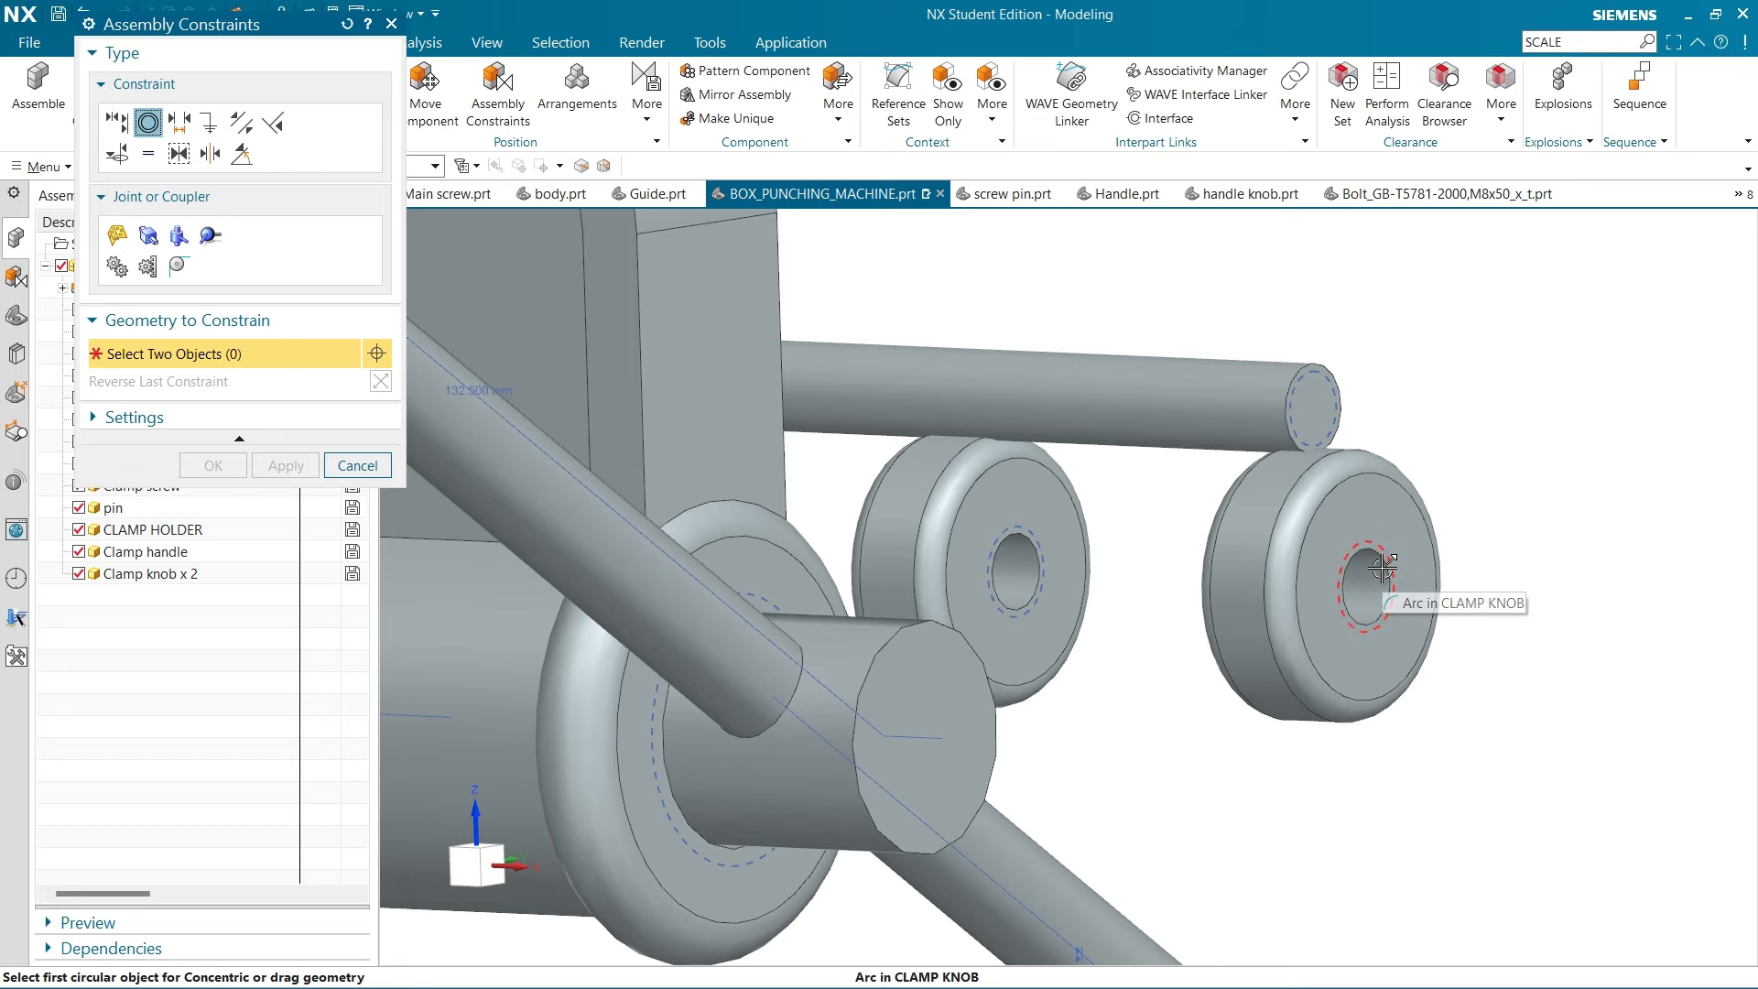
scroll(1383, 563, "up", 5)
left_click(1398, 540)
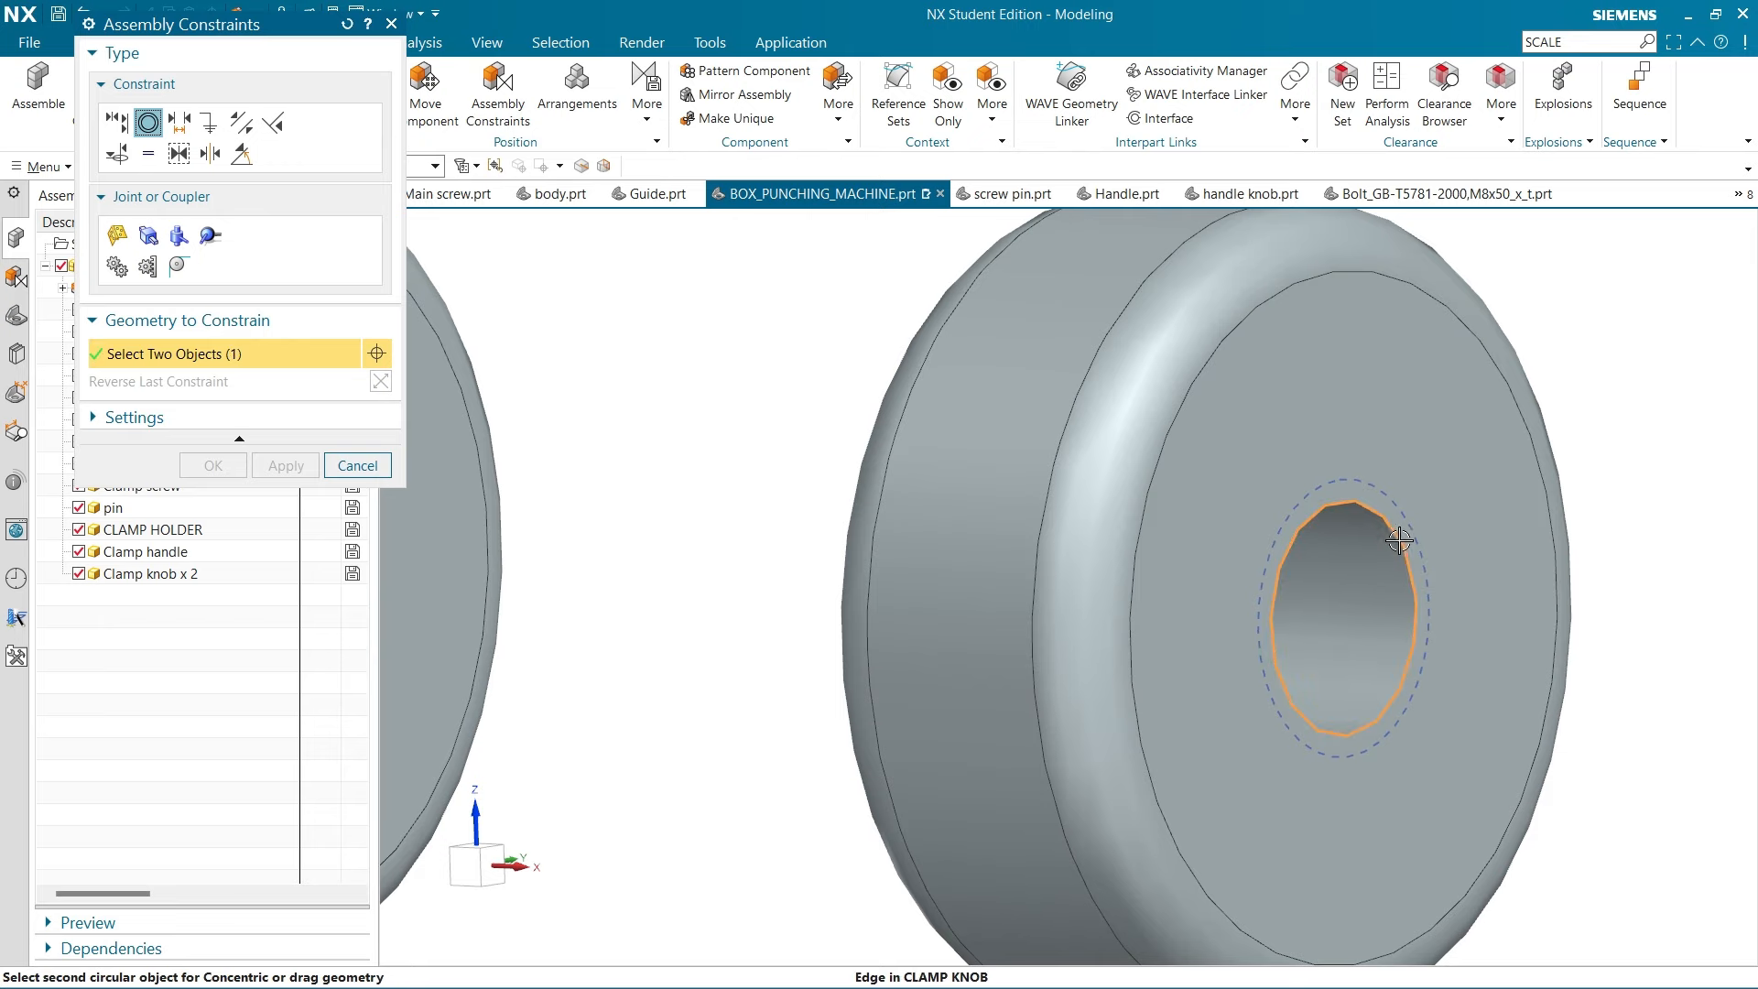
scroll(1392, 549, "down", 5)
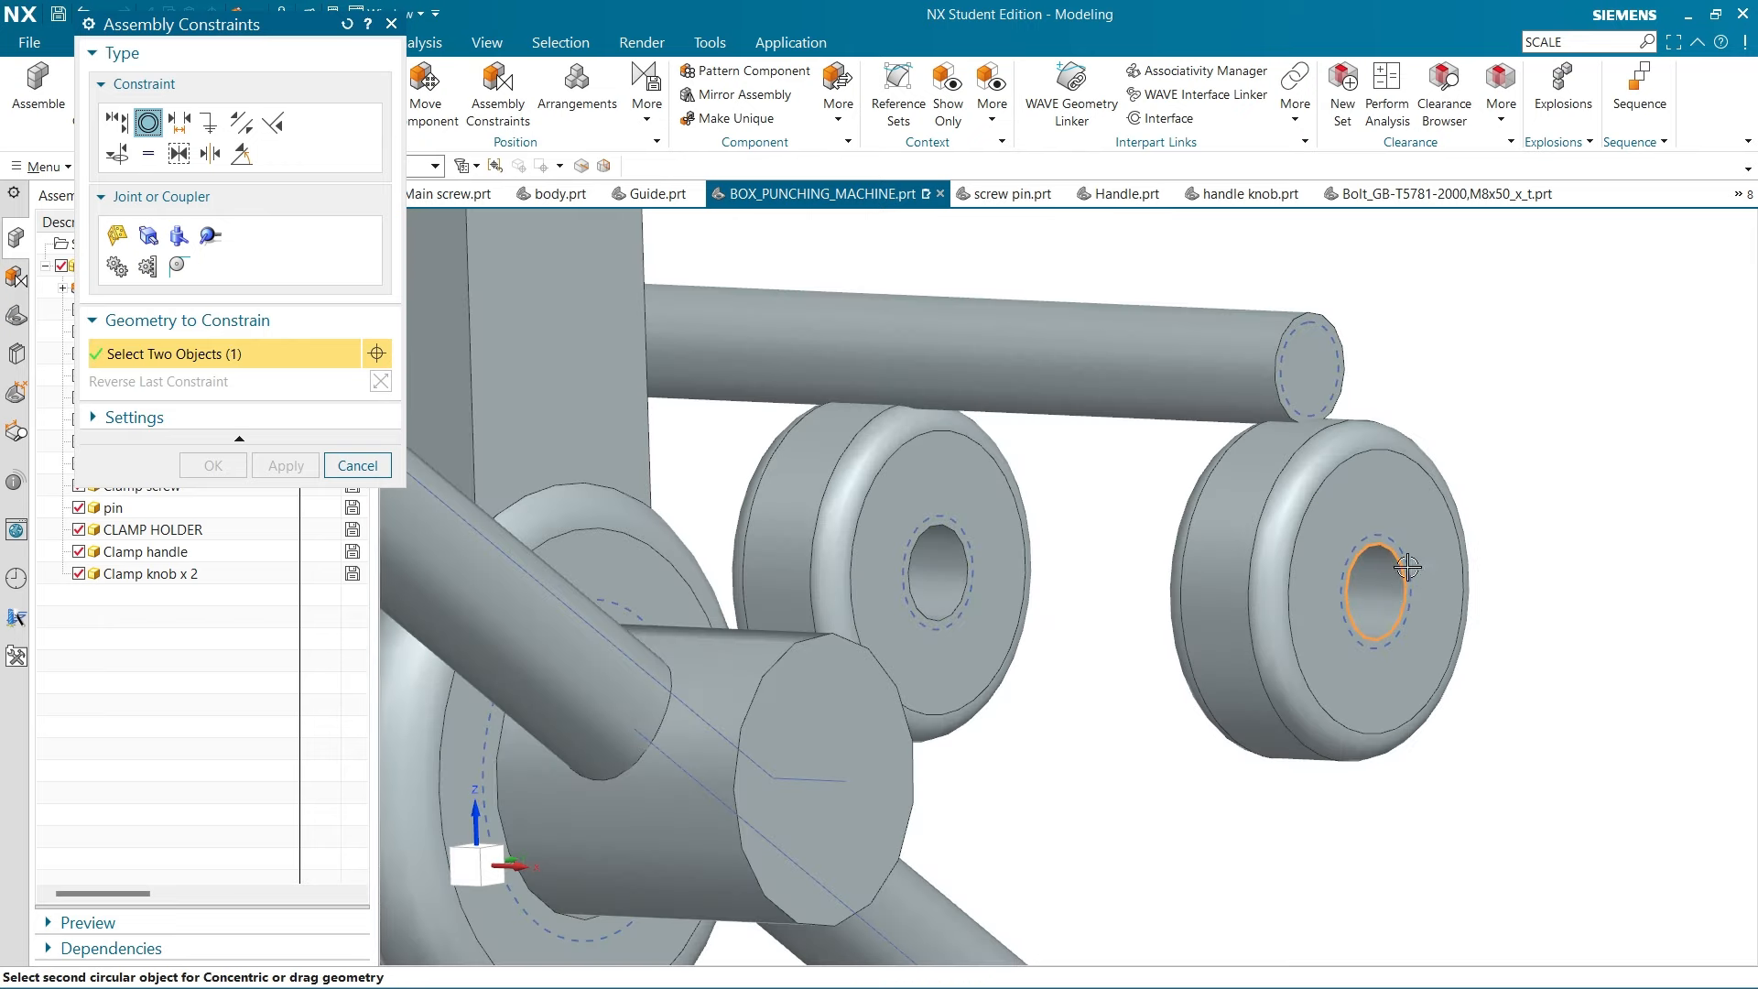
left_click(1293, 318)
scroll(1575, 695, "down", 5)
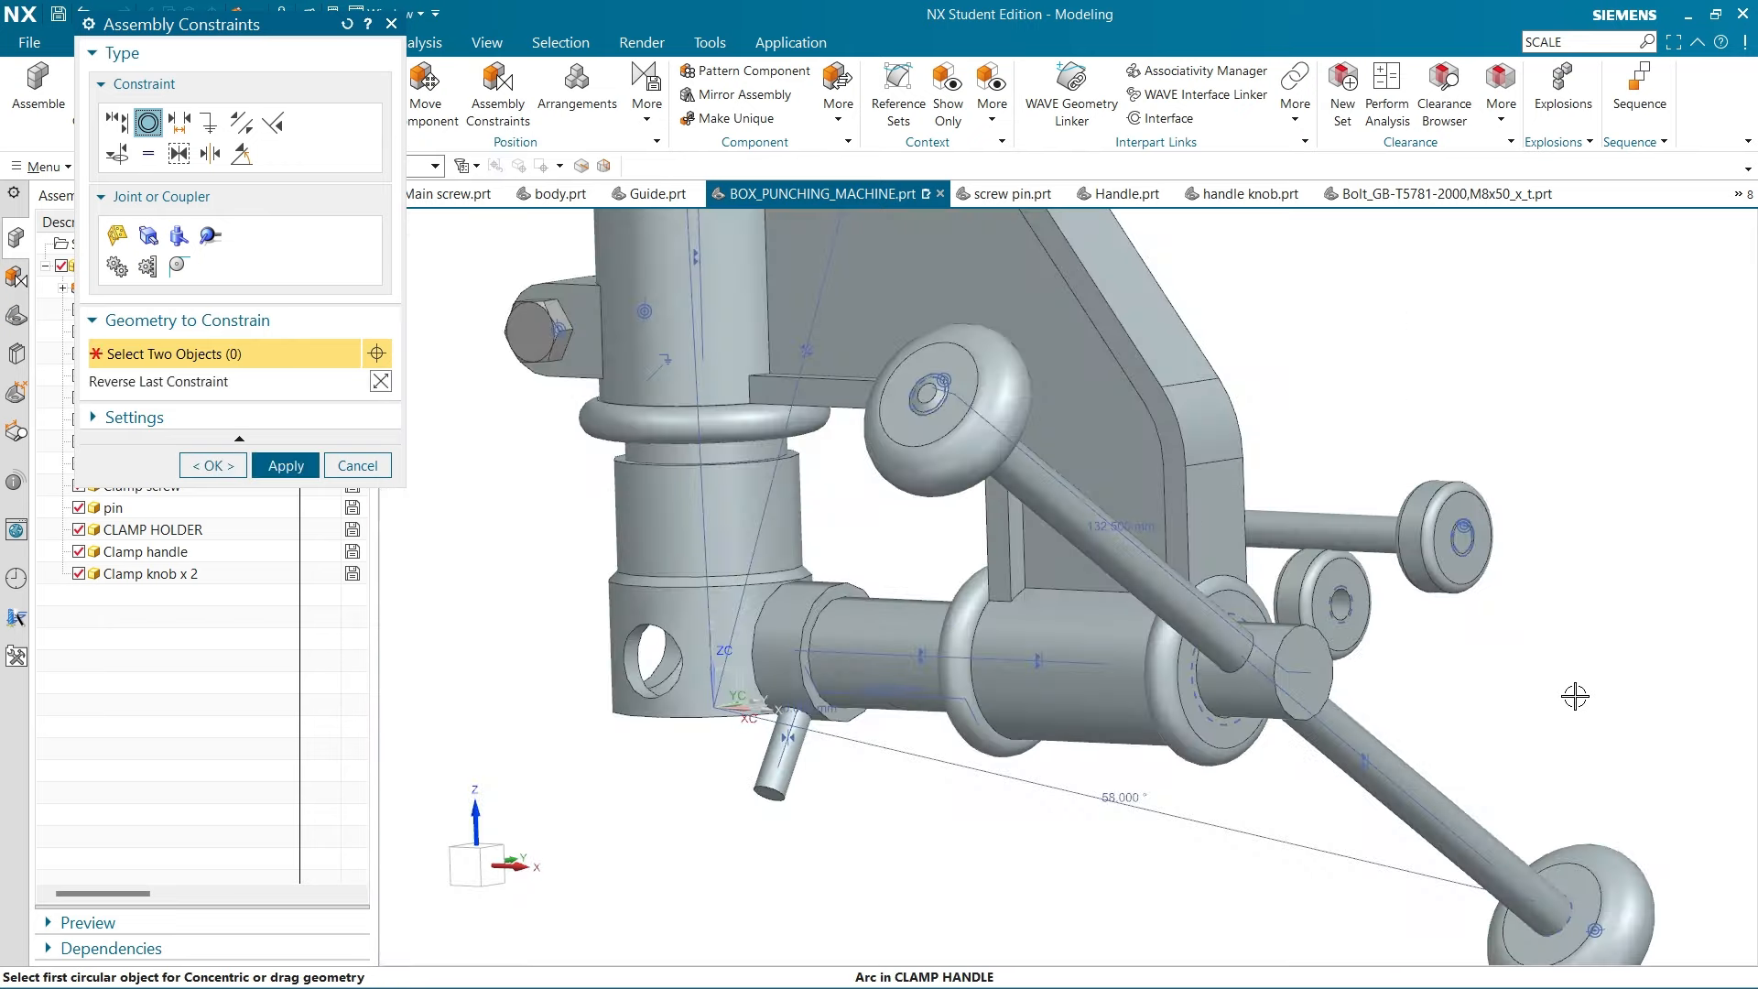
Try a reversed Concentric constraint between the remaining clamp knob's hole edge and the handle's far end, and apply it
scroll(1331, 580, "up", 4)
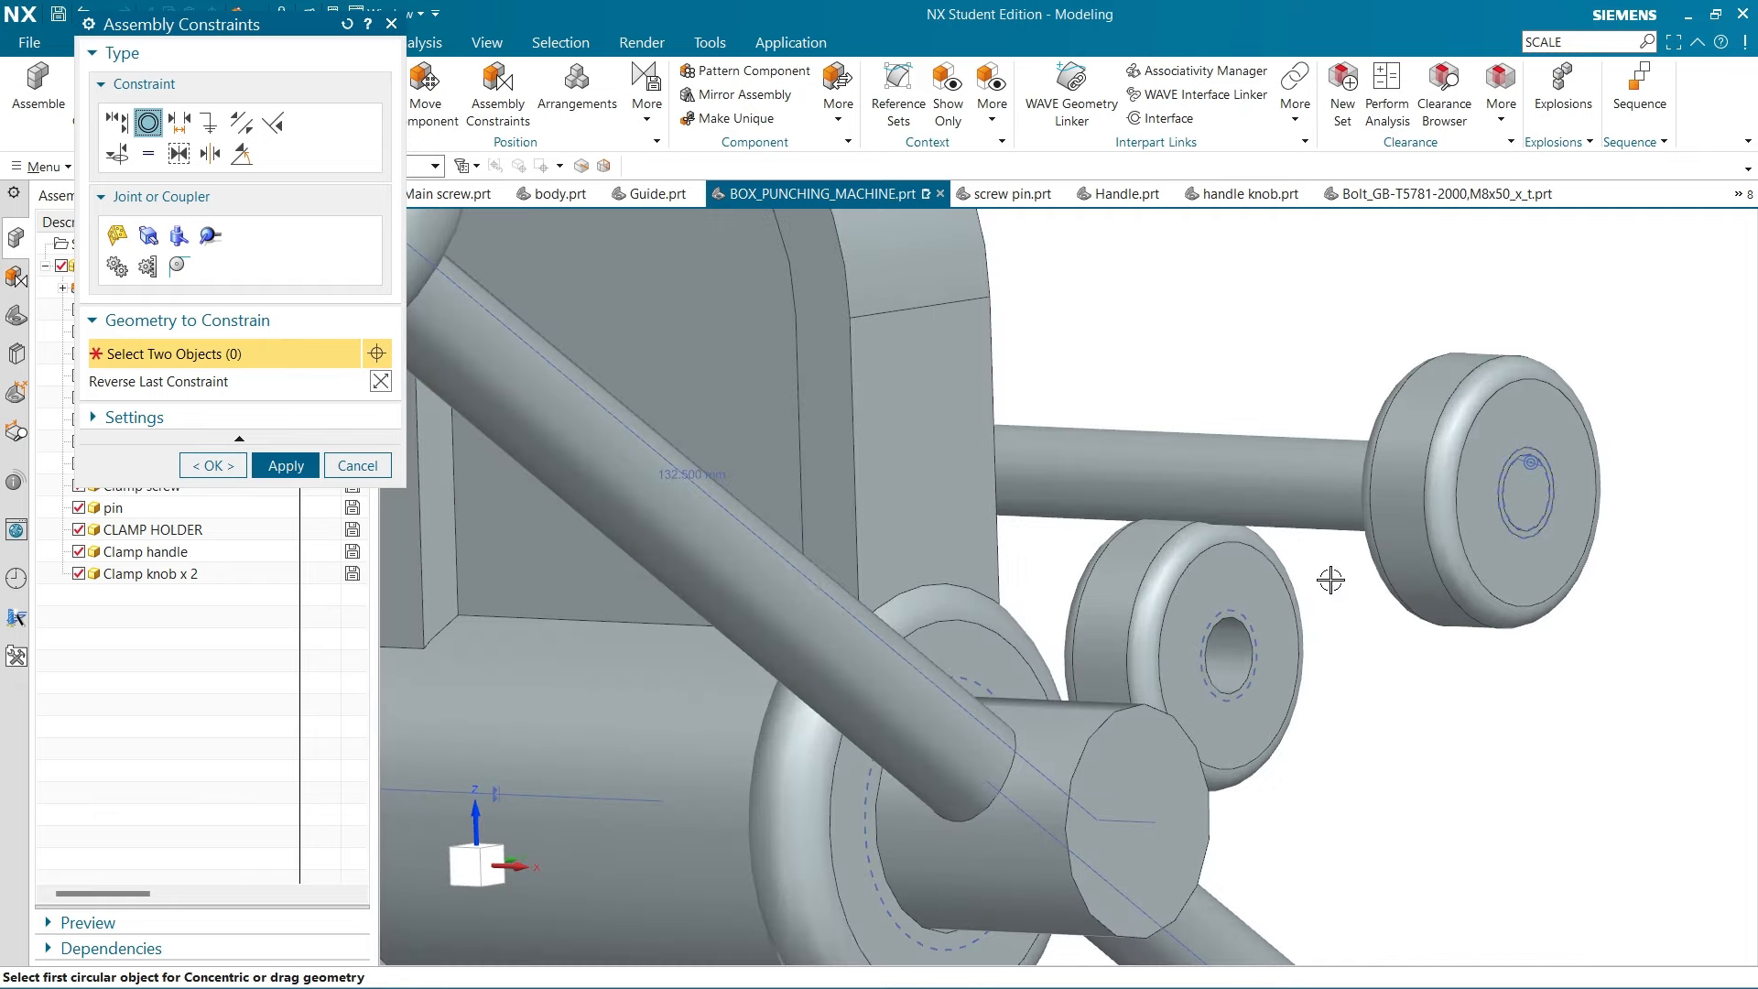
left_click(1253, 634)
scroll(1259, 751, "down", 5)
middle_click_drag(1119, 863, 1228, 882)
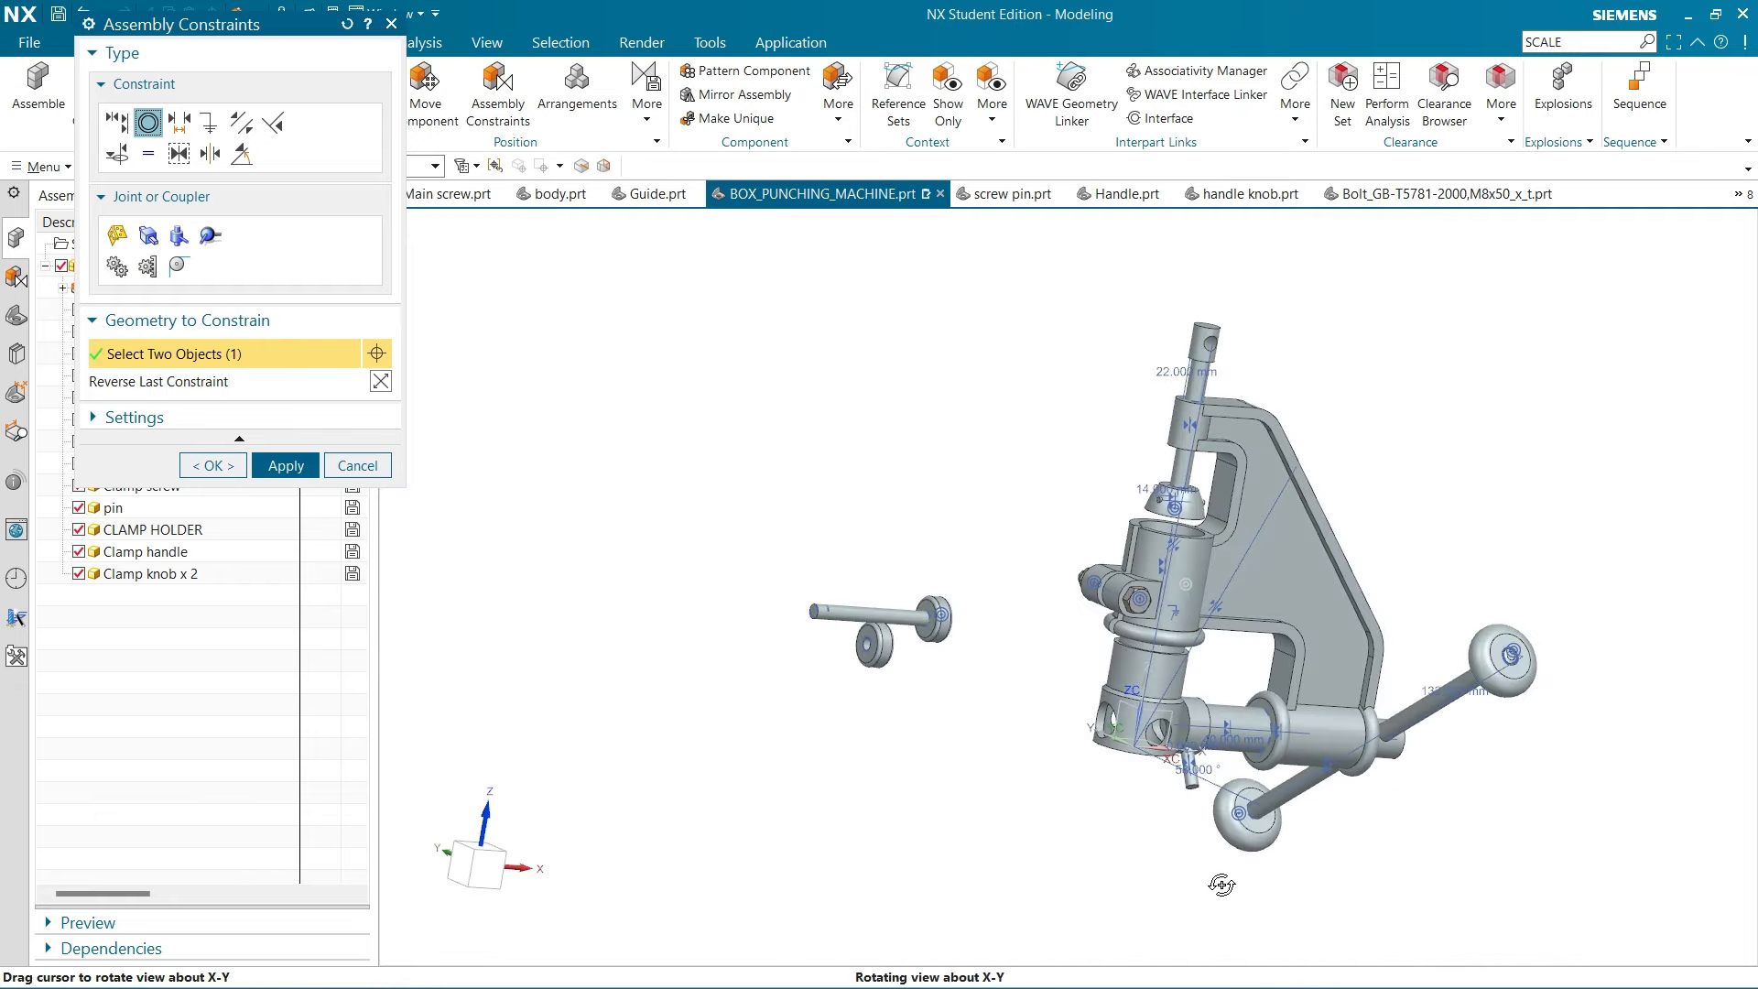
scroll(784, 635, "up", 6)
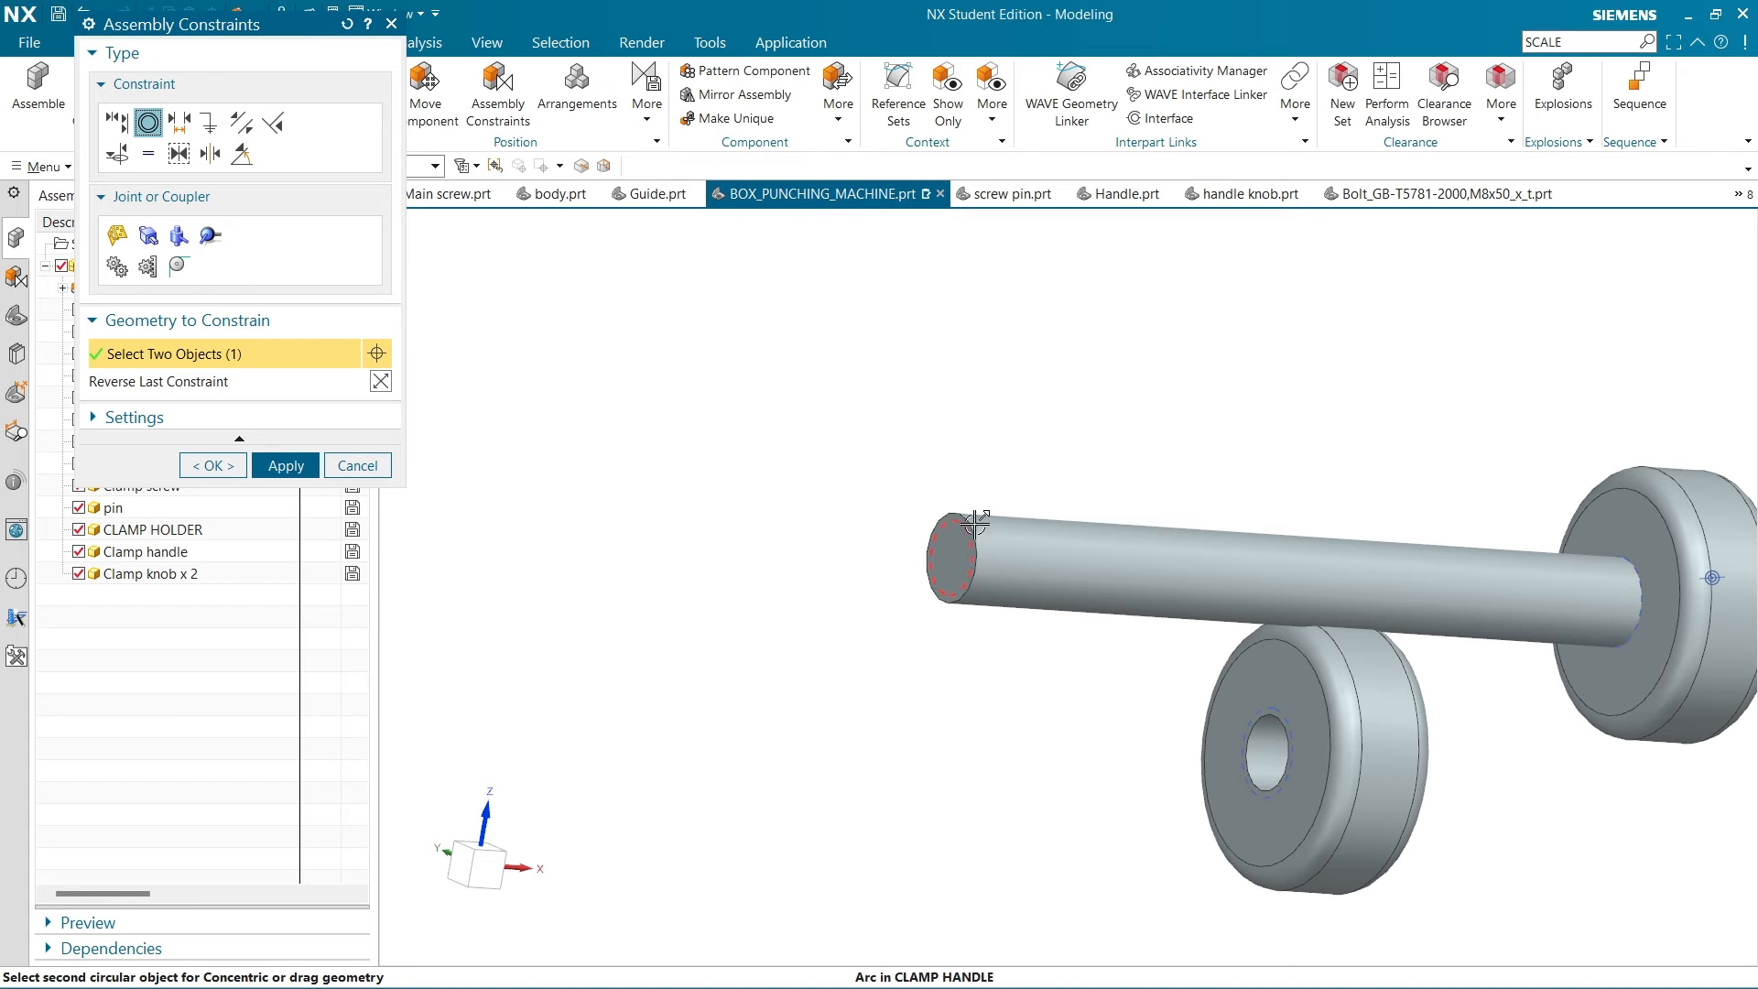
left_click(973, 510)
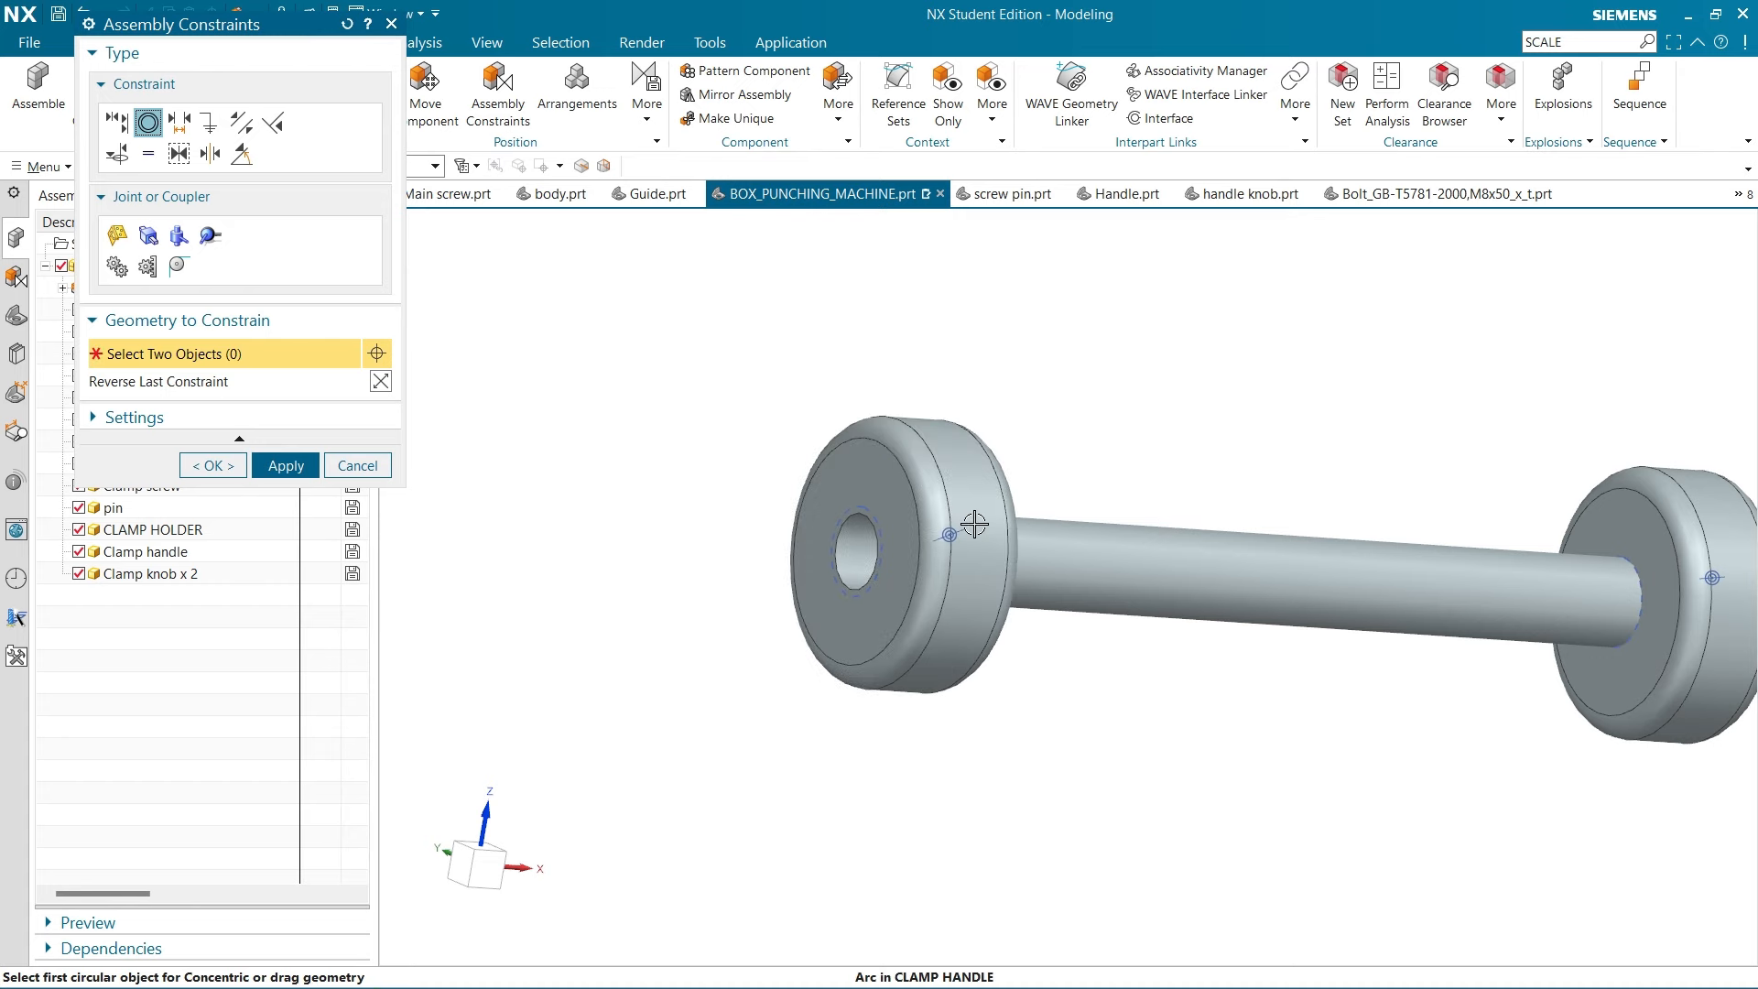
left_click(380, 381)
left_click(283, 467)
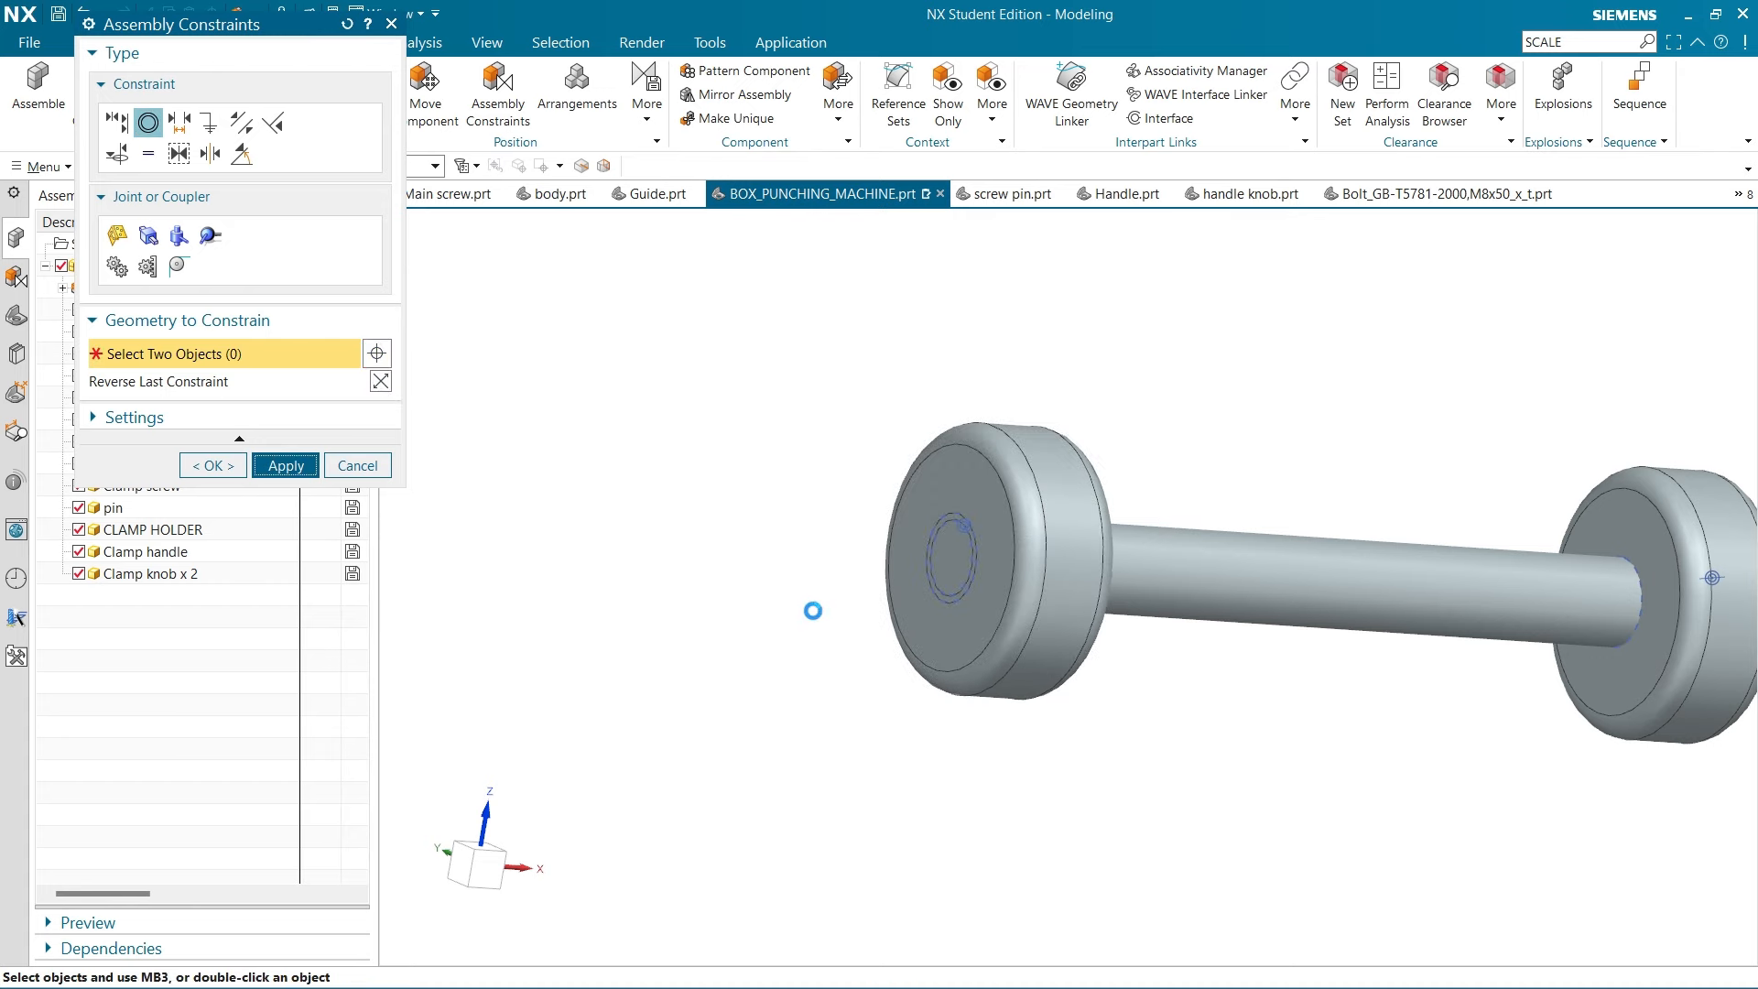
Inspect the knob's fit at the handle's far end, and undo the Concentric constraints on both clamp knobs
scroll(938, 556, "up", 6)
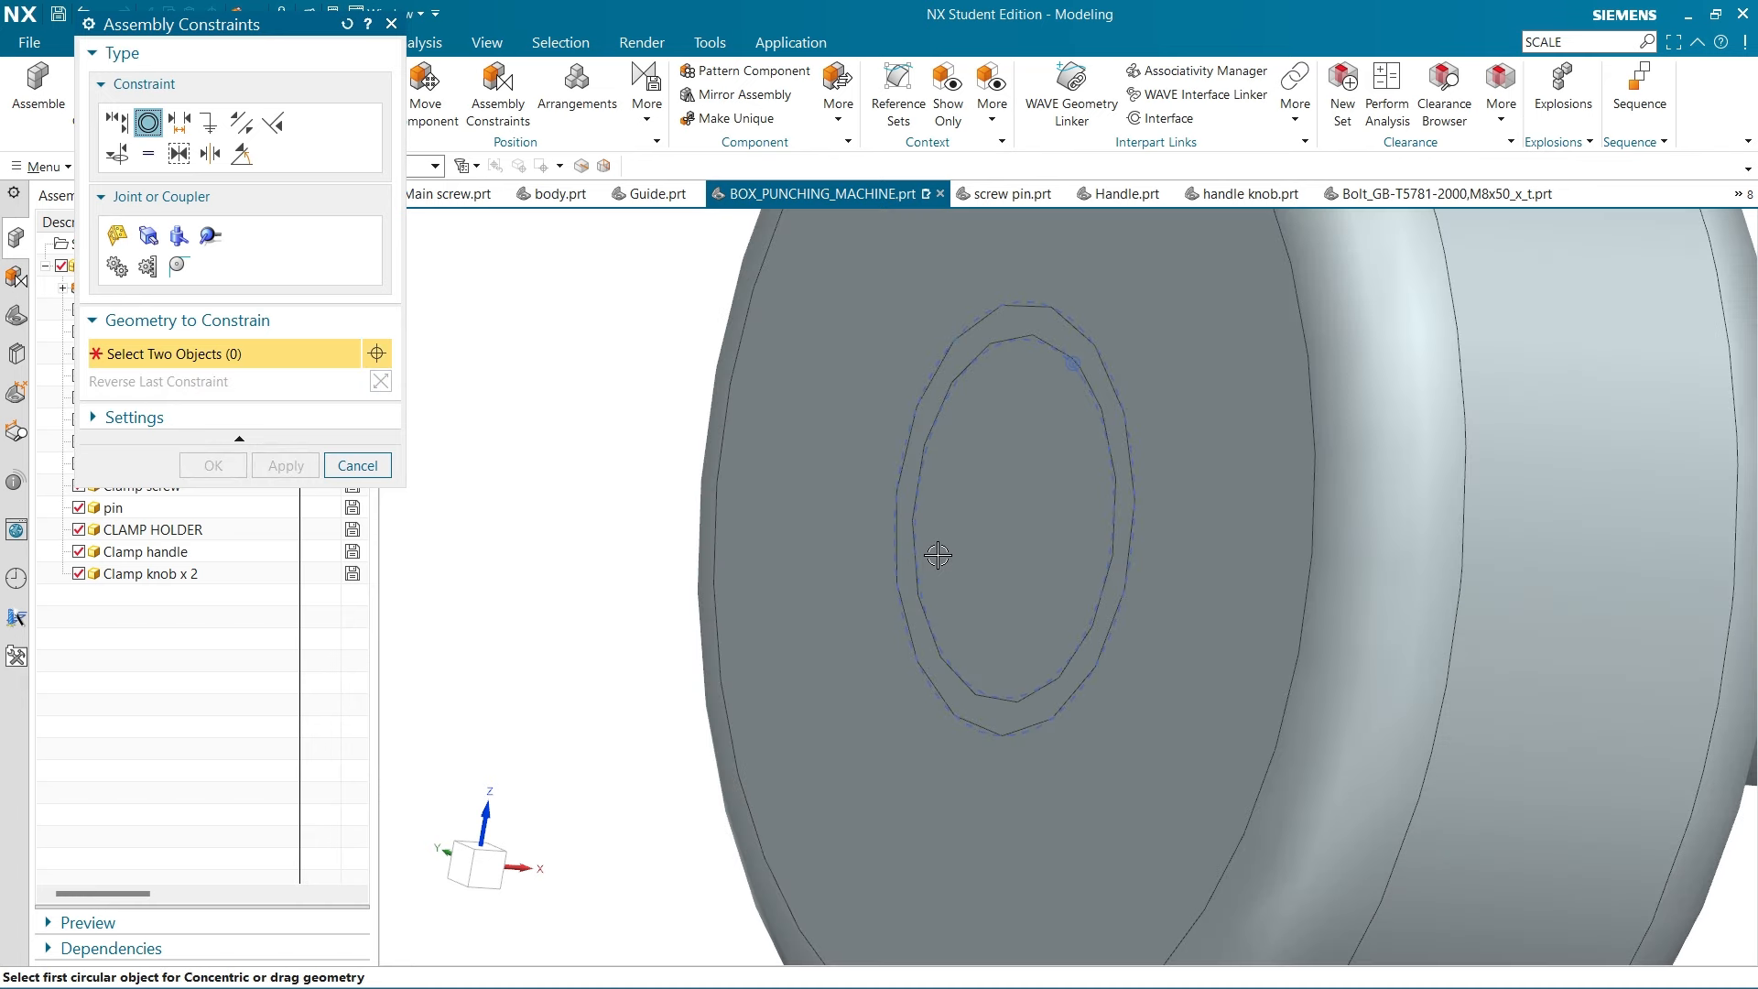
scroll(805, 549, "up", 2)
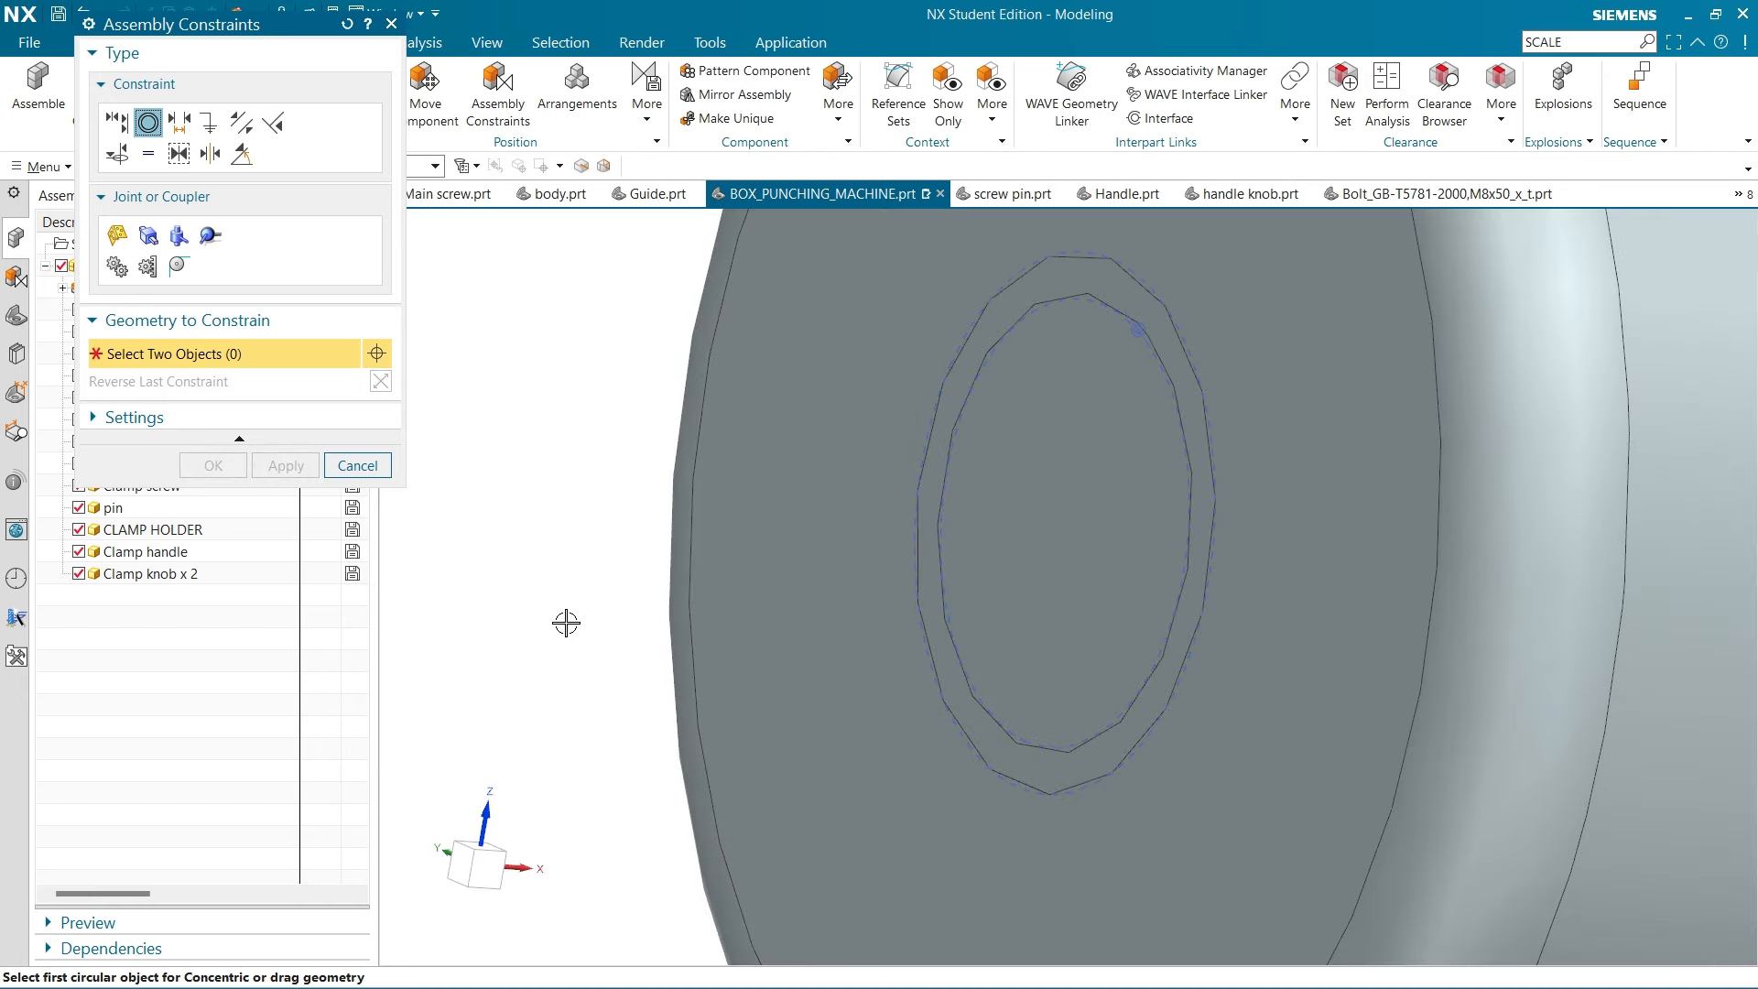
key("Escape")
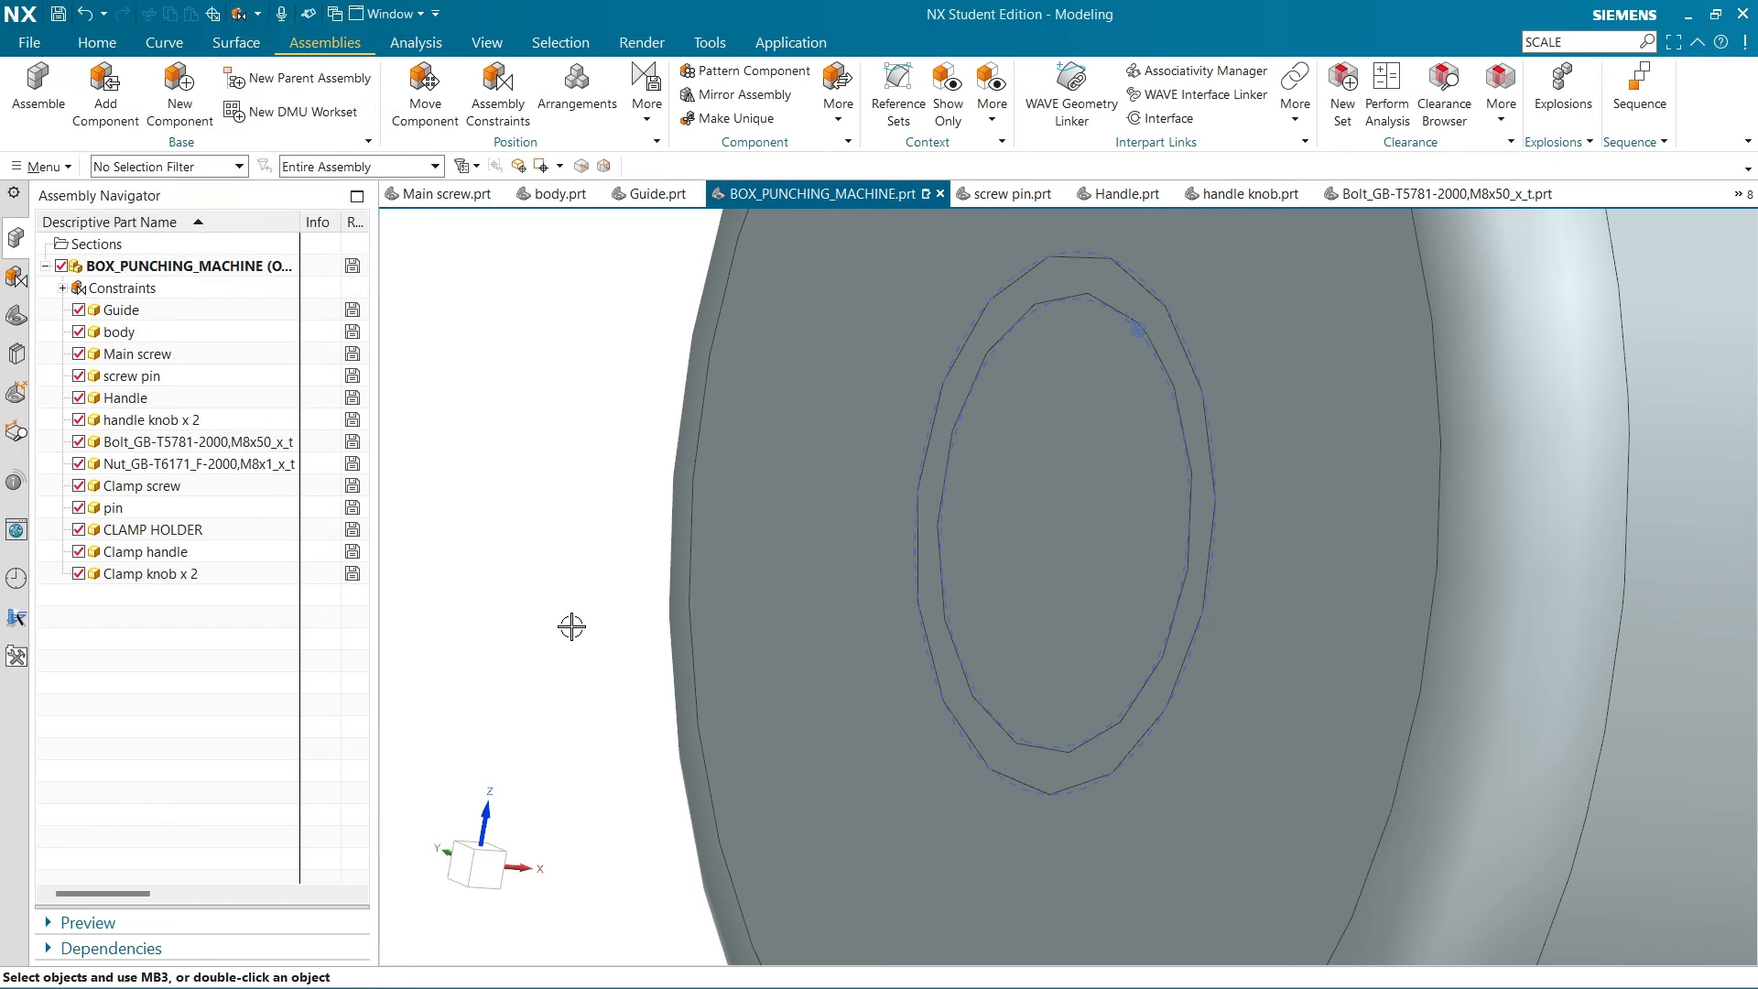
scroll(571, 627, "down", 7)
scroll(1115, 784, "up", 2)
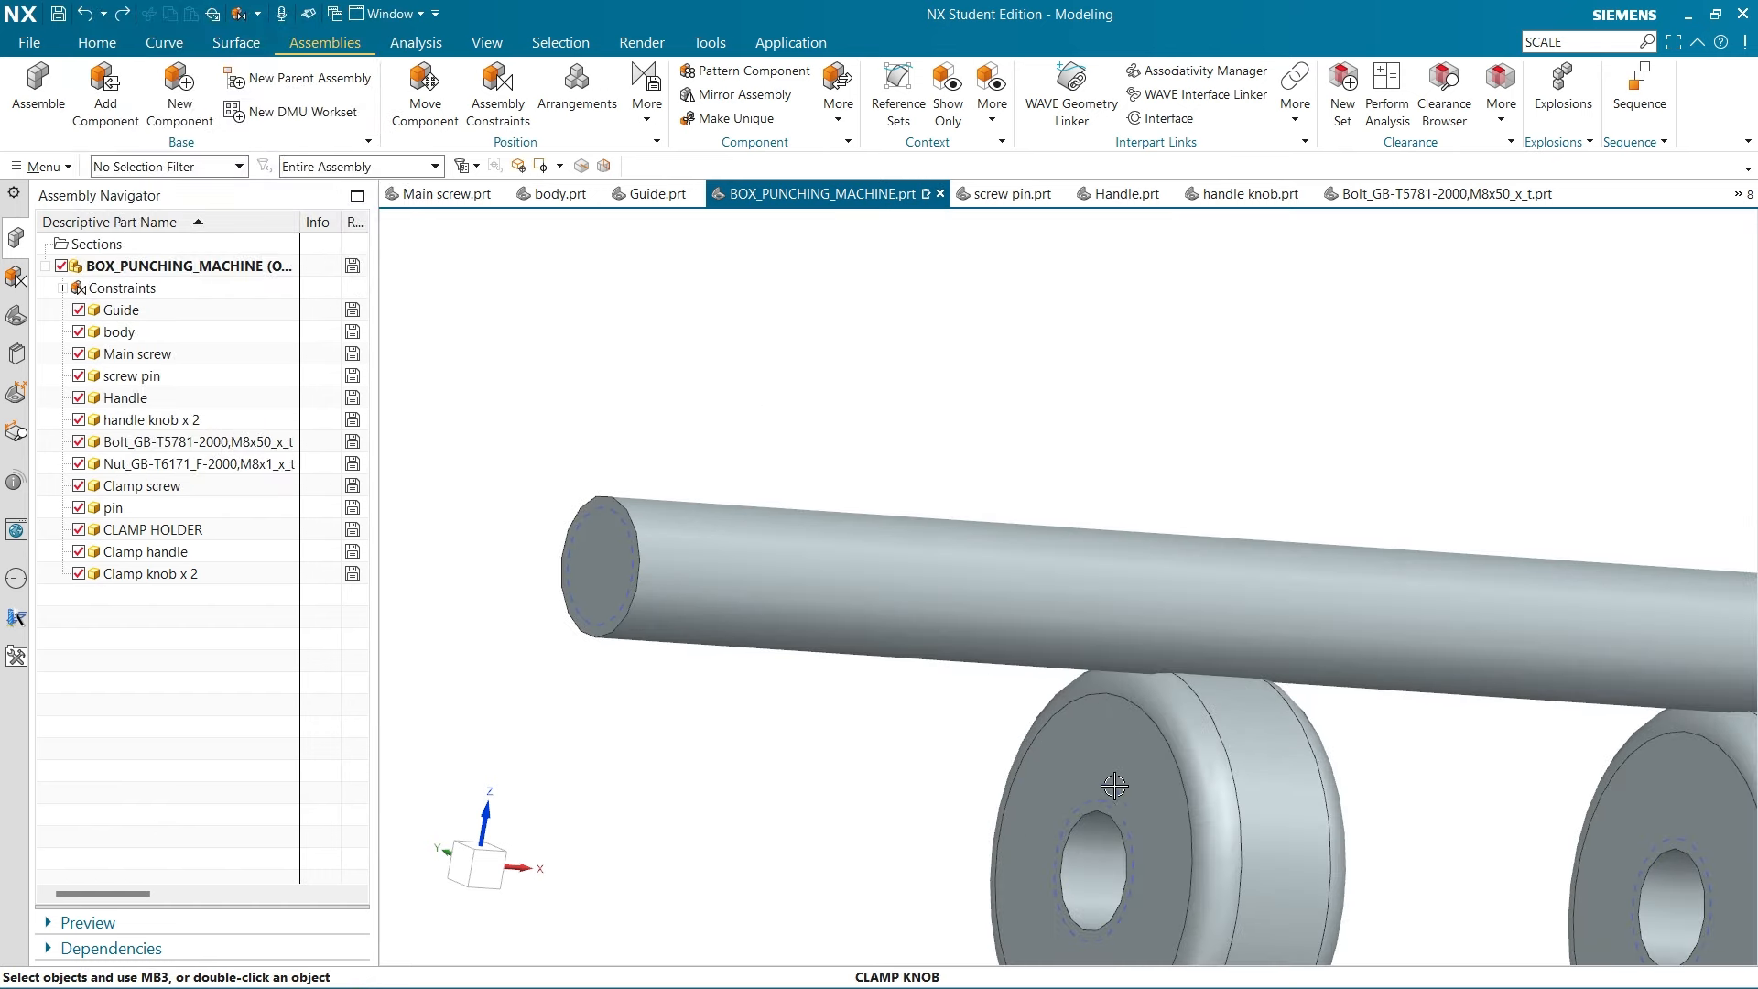
Add a Concentric constraint between one clamp knob's outer hole edge and the circular edge at the clamp handle's far end
left_click(470, 119)
scroll(1105, 759, "up", 2)
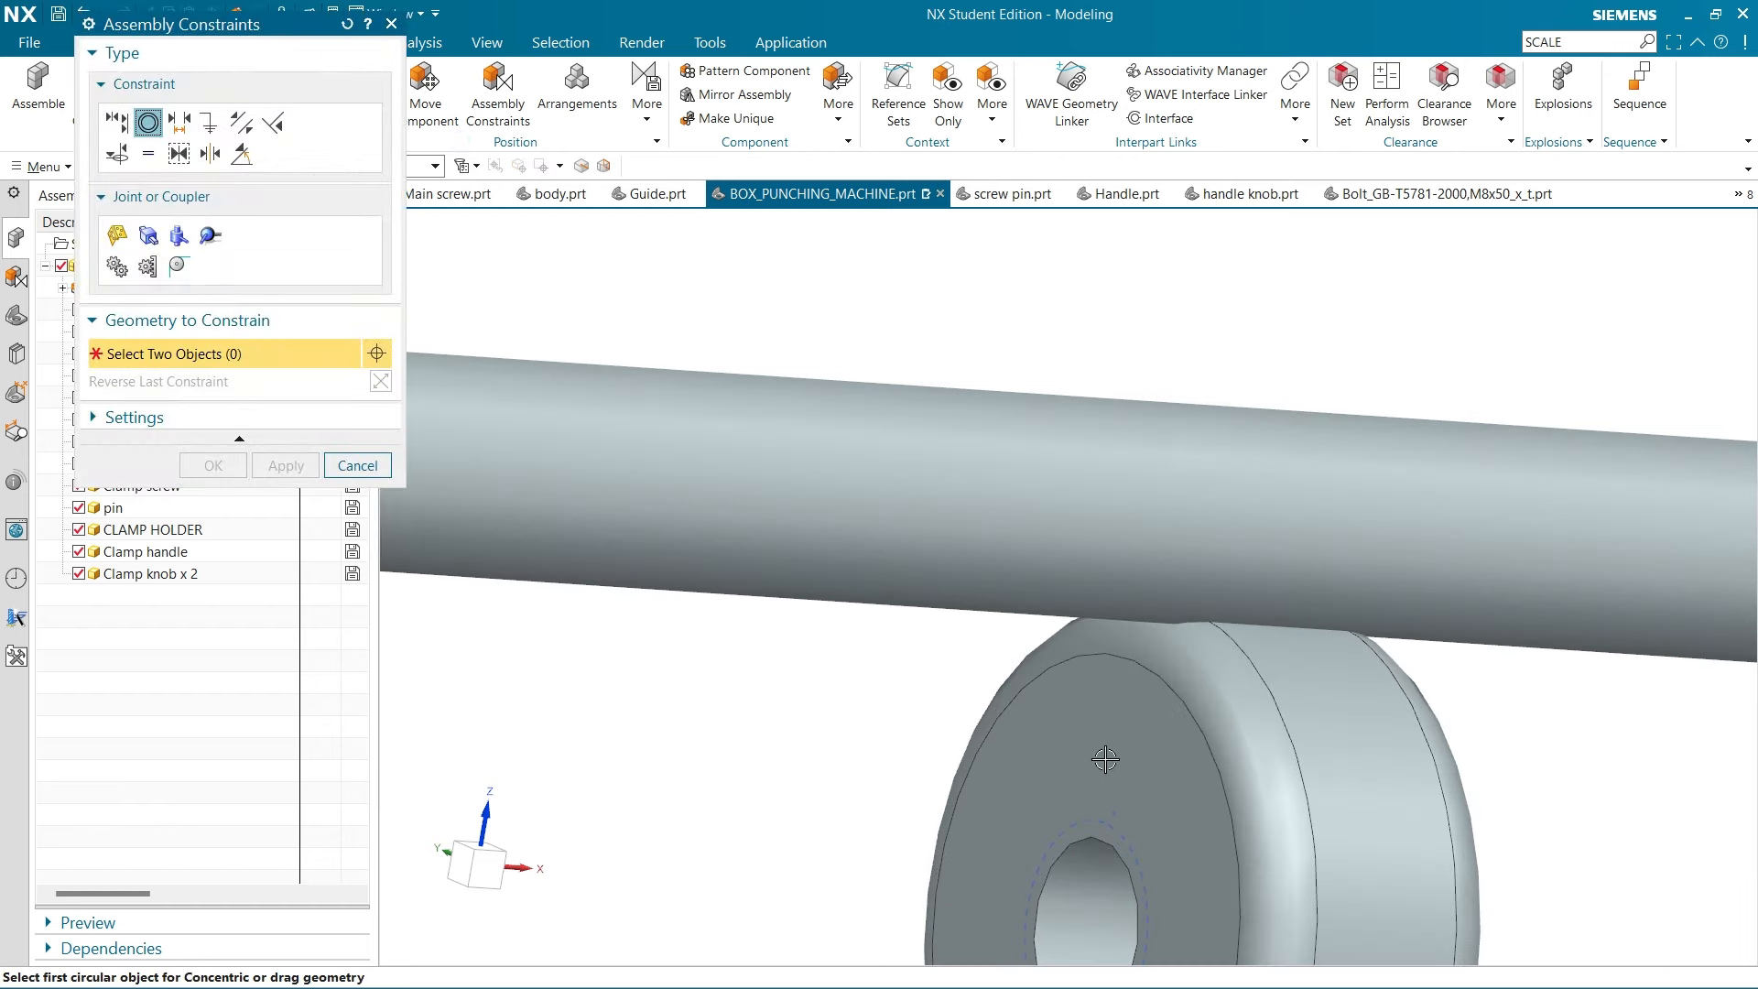
left_click(1103, 843)
scroll(1104, 843, "down", 4)
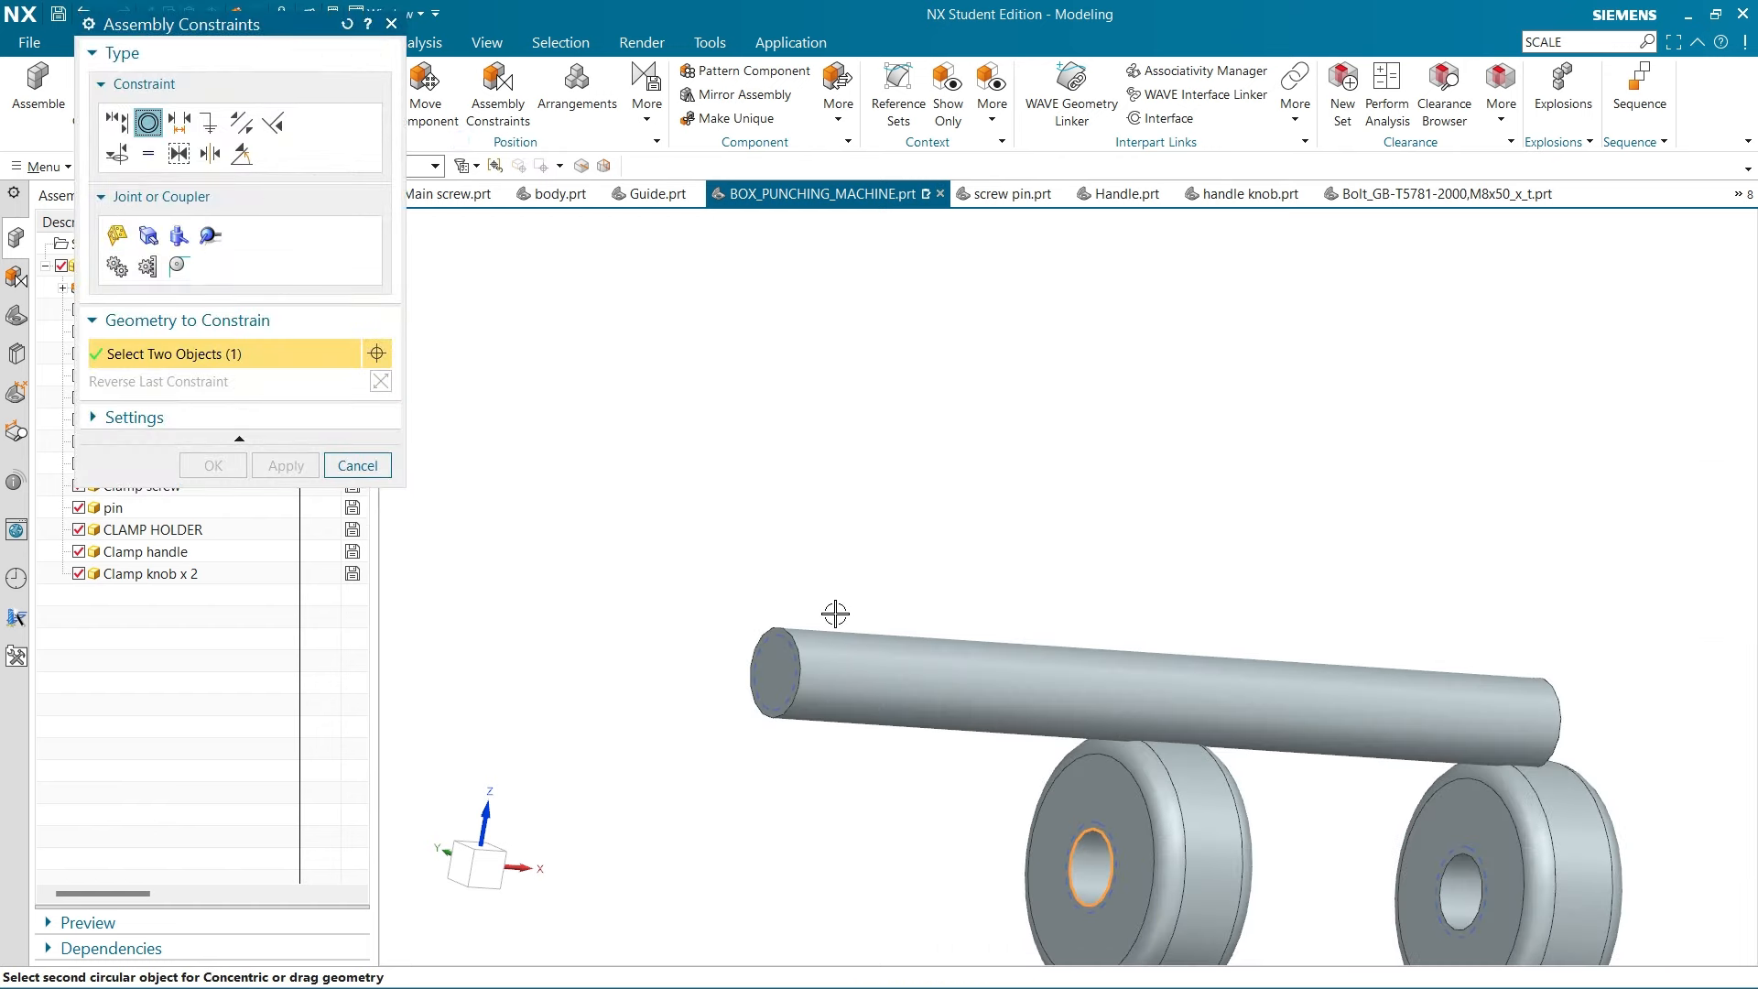
scroll(784, 644, "up", 3)
left_click(768, 667)
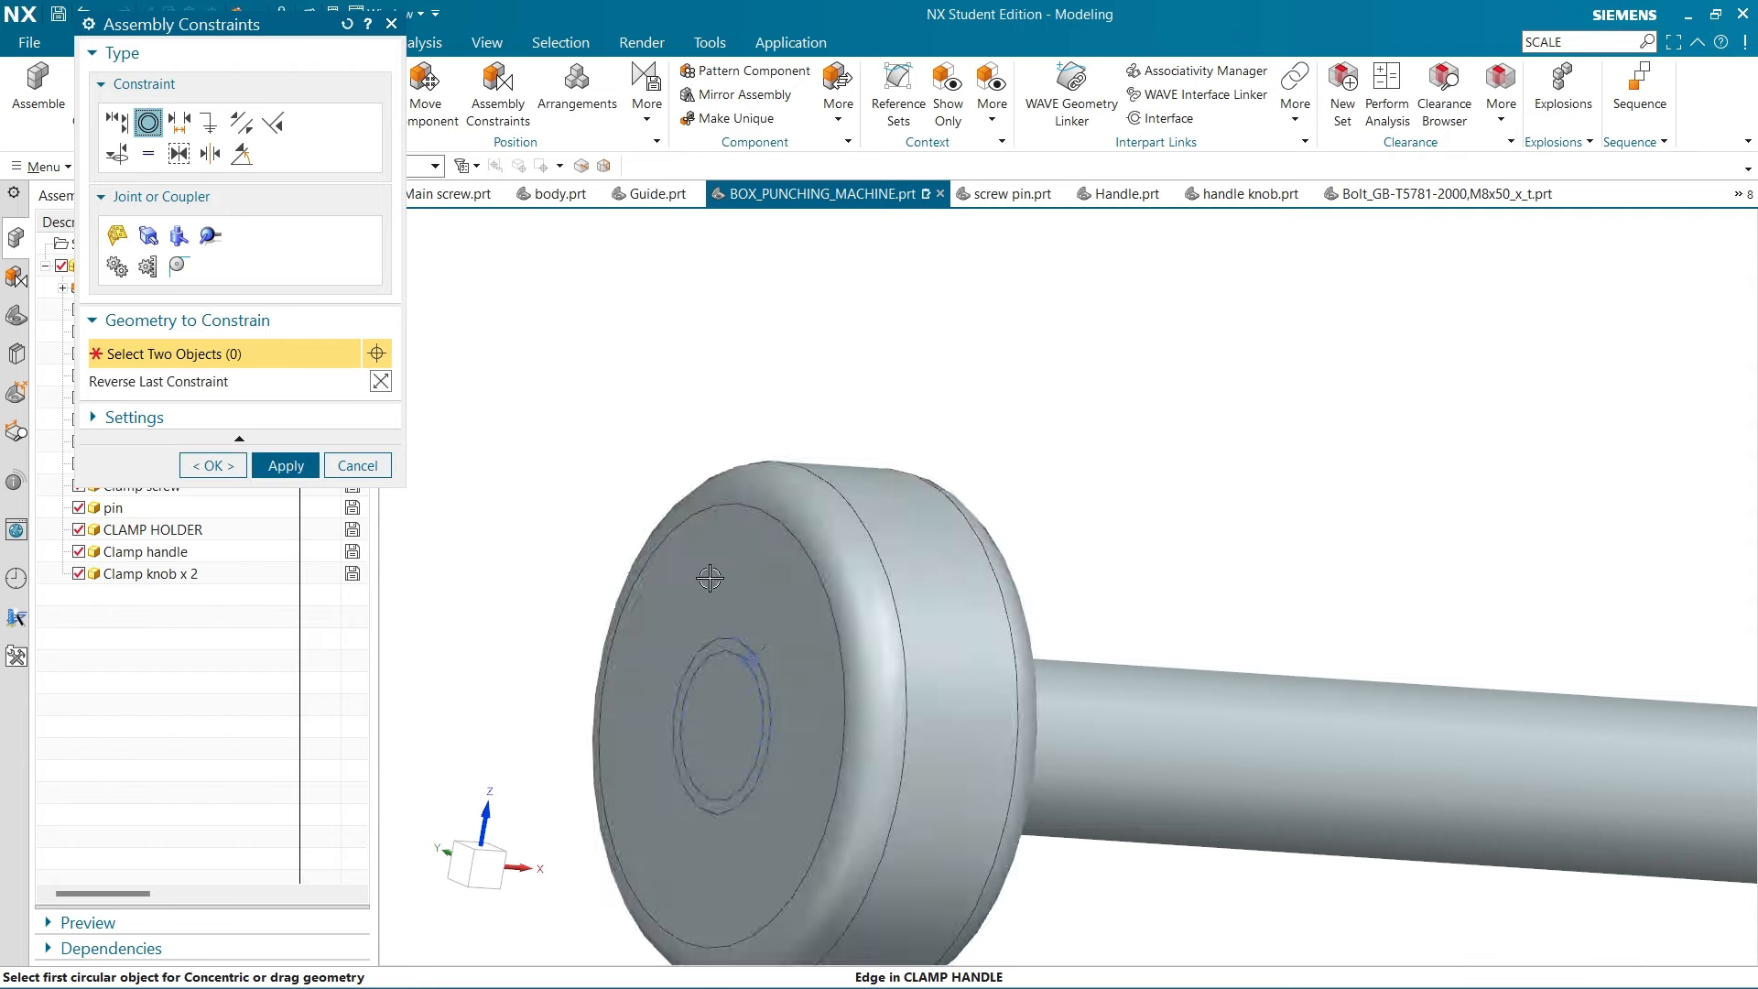
Constrain the other clamp knob's outer hole edge concentric to the clamp handle's near end edge, and apply both knob constraints
scroll(710, 578, "down", 3)
middle_click_drag(1240, 675, 1136, 687)
scroll(1594, 671, "up", 3)
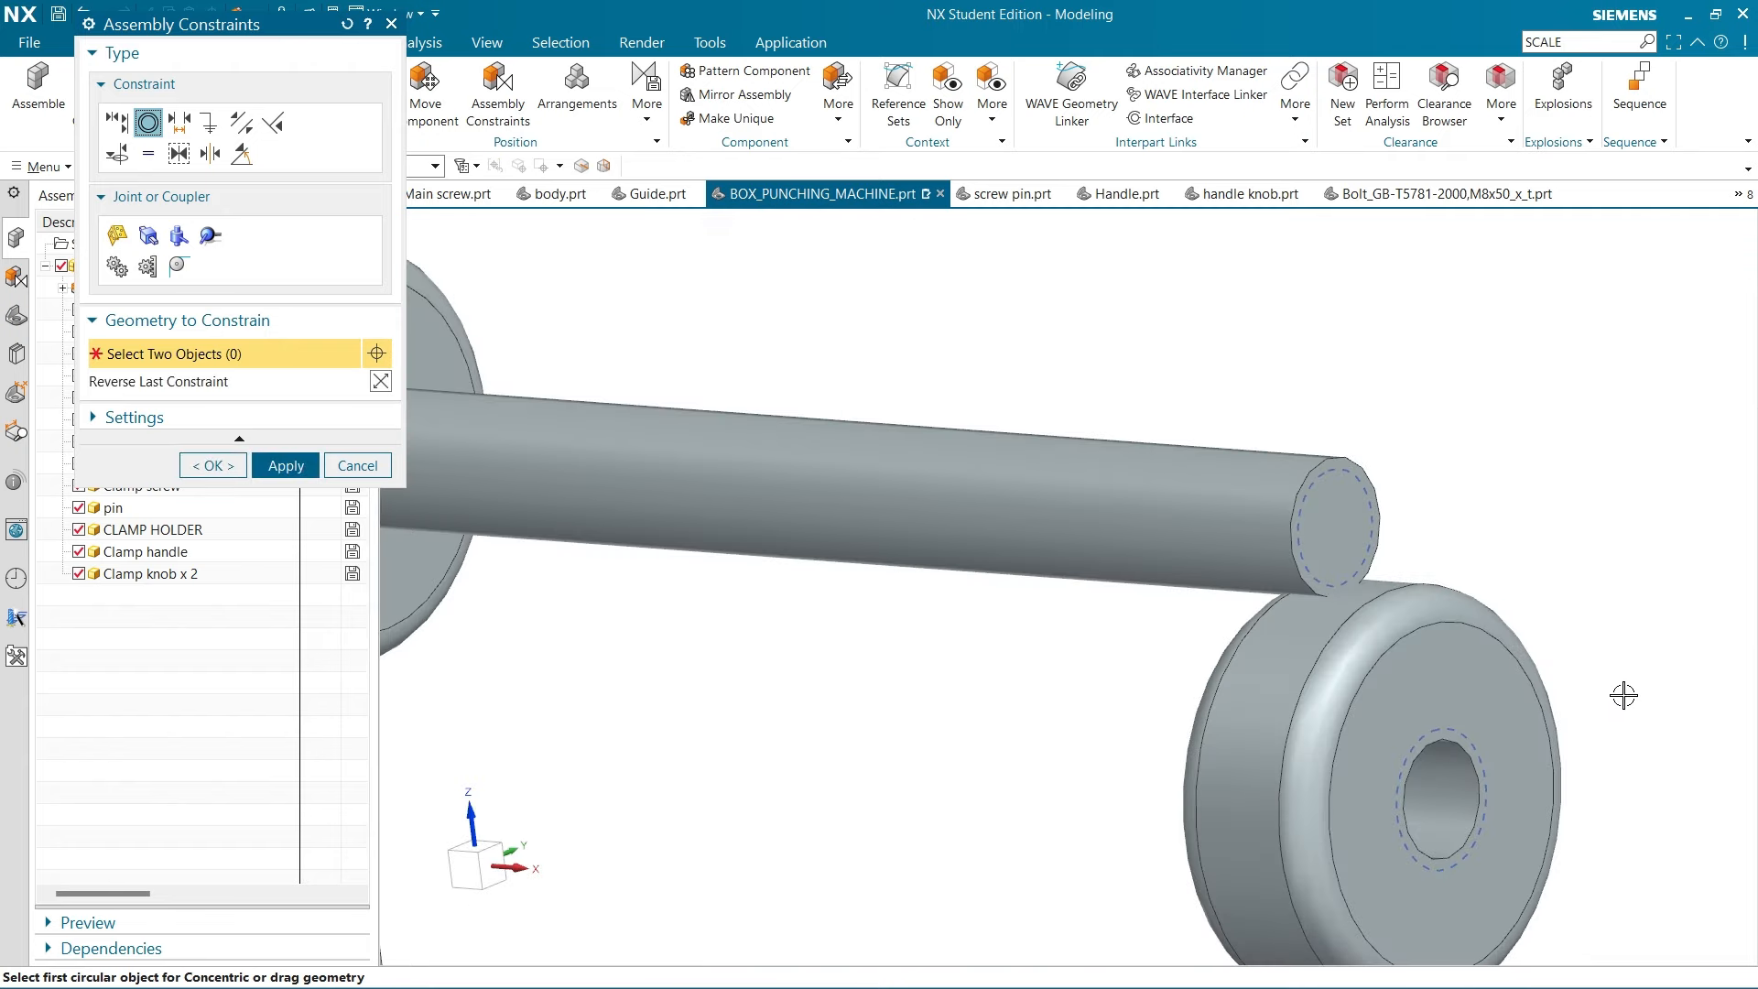
scroll(1624, 696, "up", 3)
left_click(1325, 806)
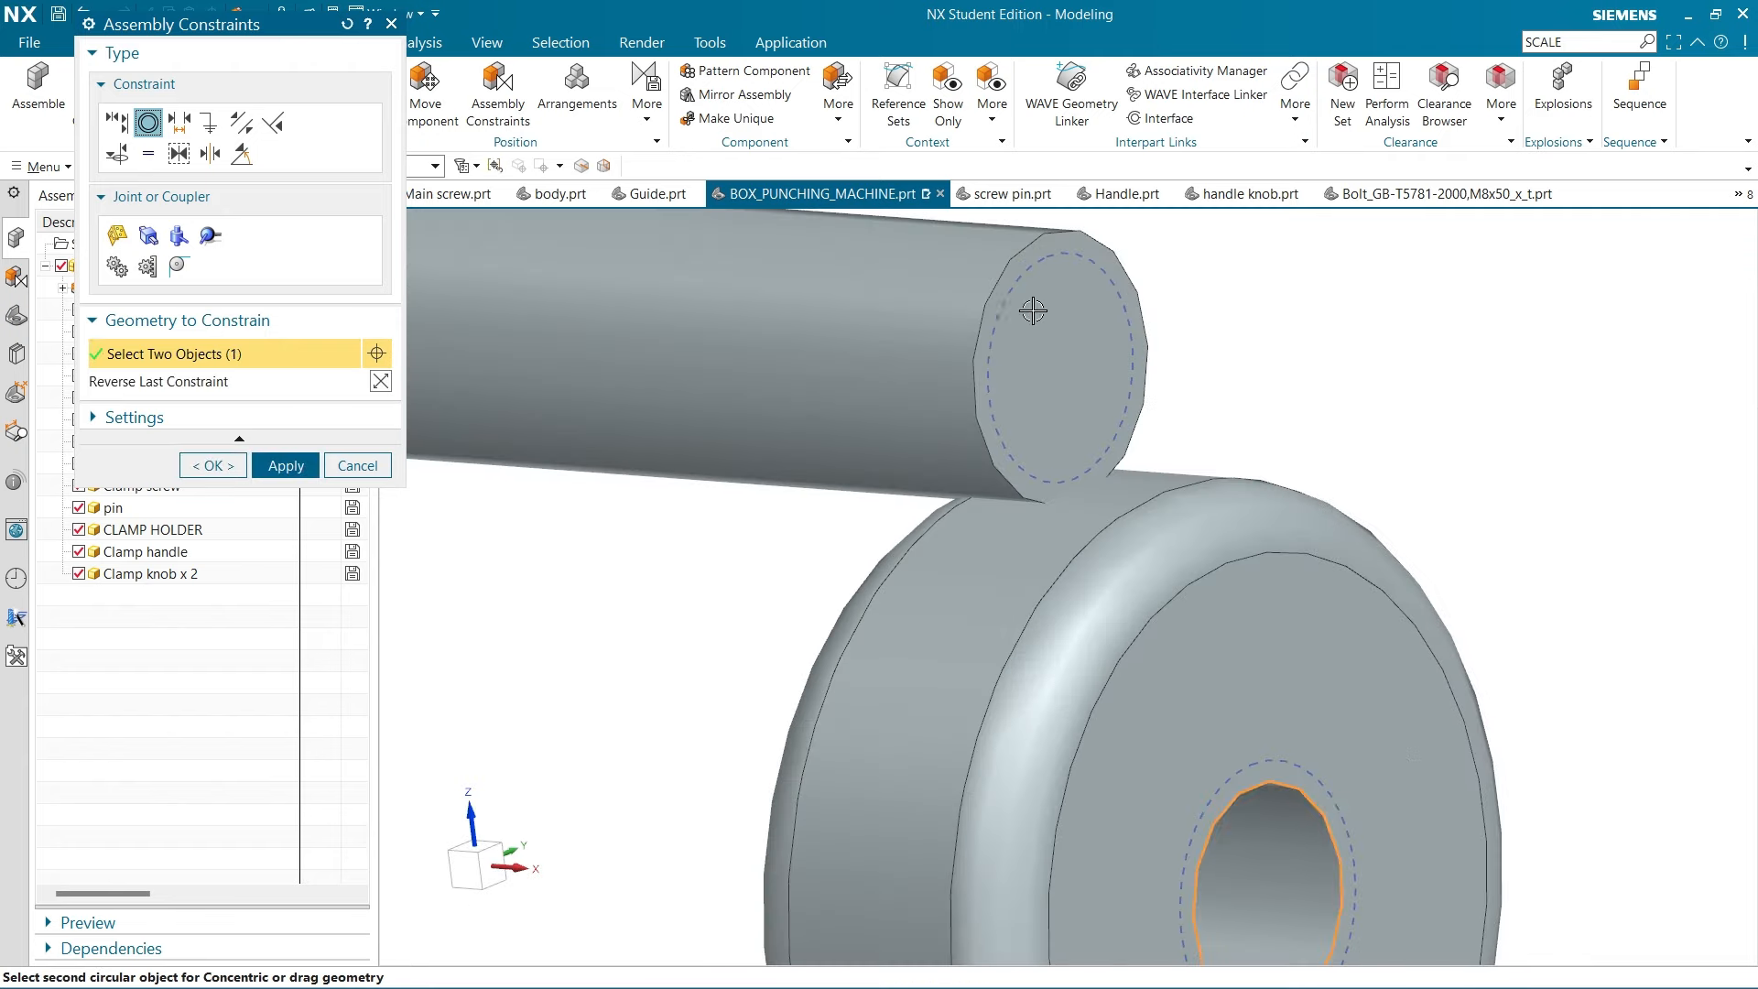
left_click(1007, 266)
scroll(991, 483, "down", 3)
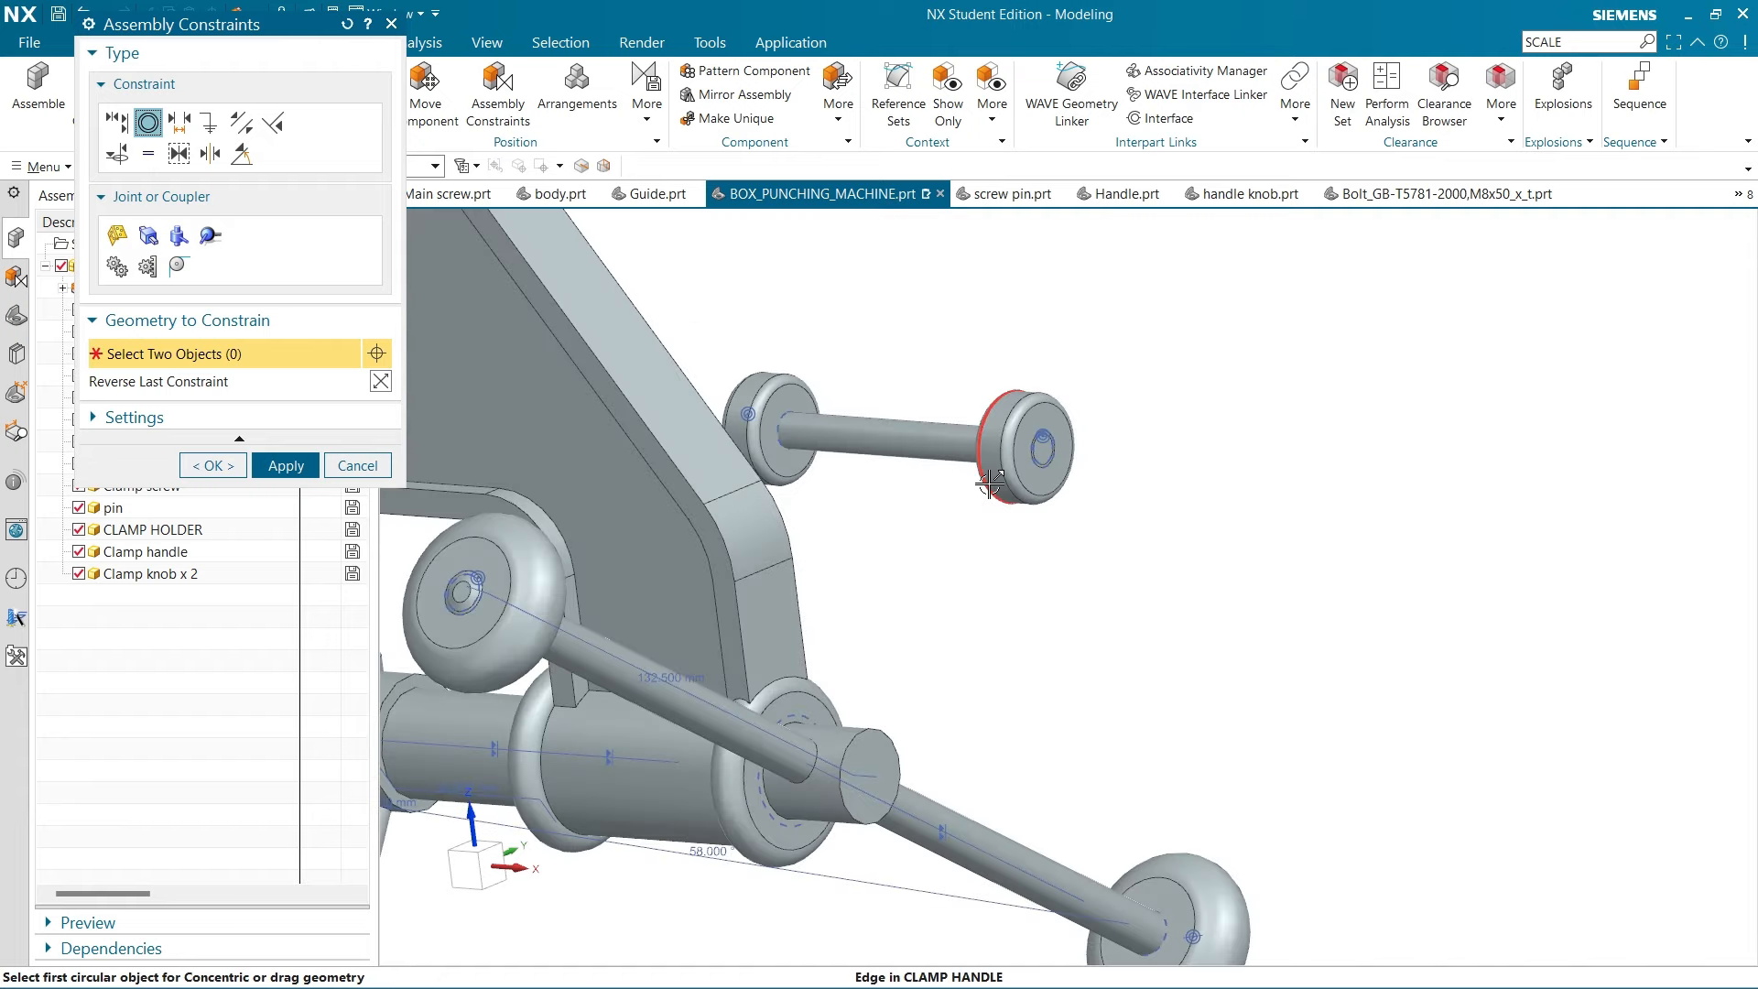
scroll(991, 484, "down", 3)
middle_click_drag(992, 537, 977, 549)
scroll(1094, 593, "down", 2)
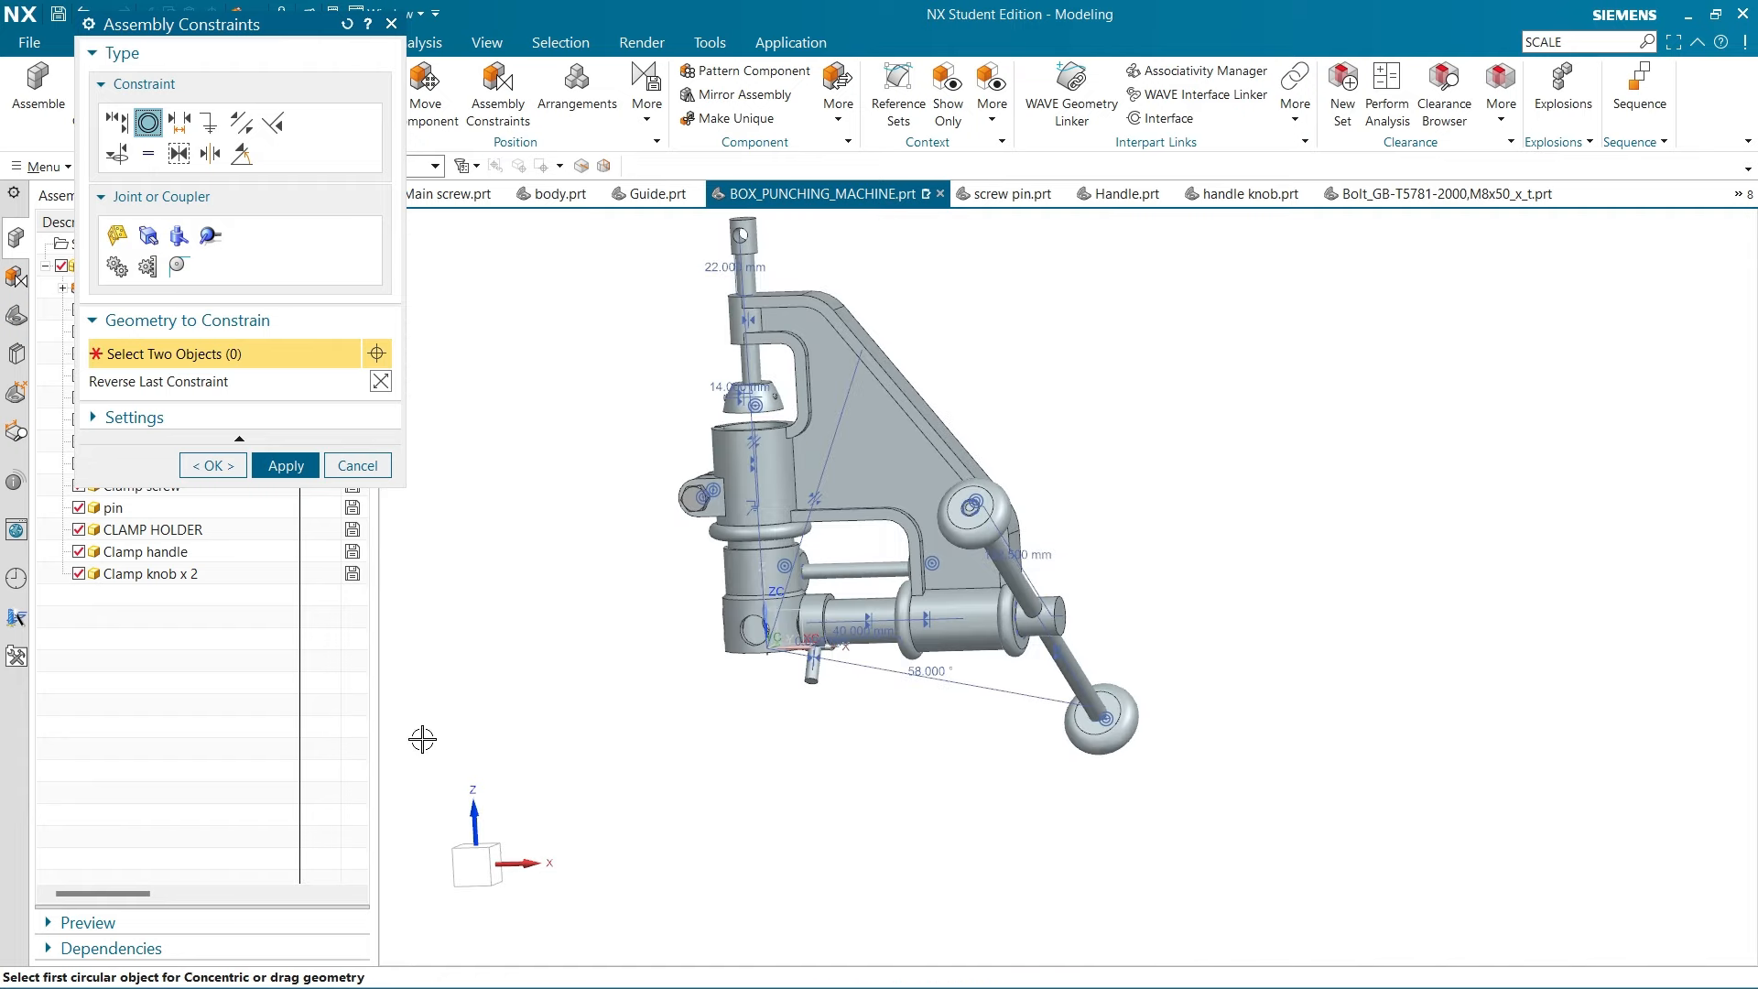
left_click(286, 465)
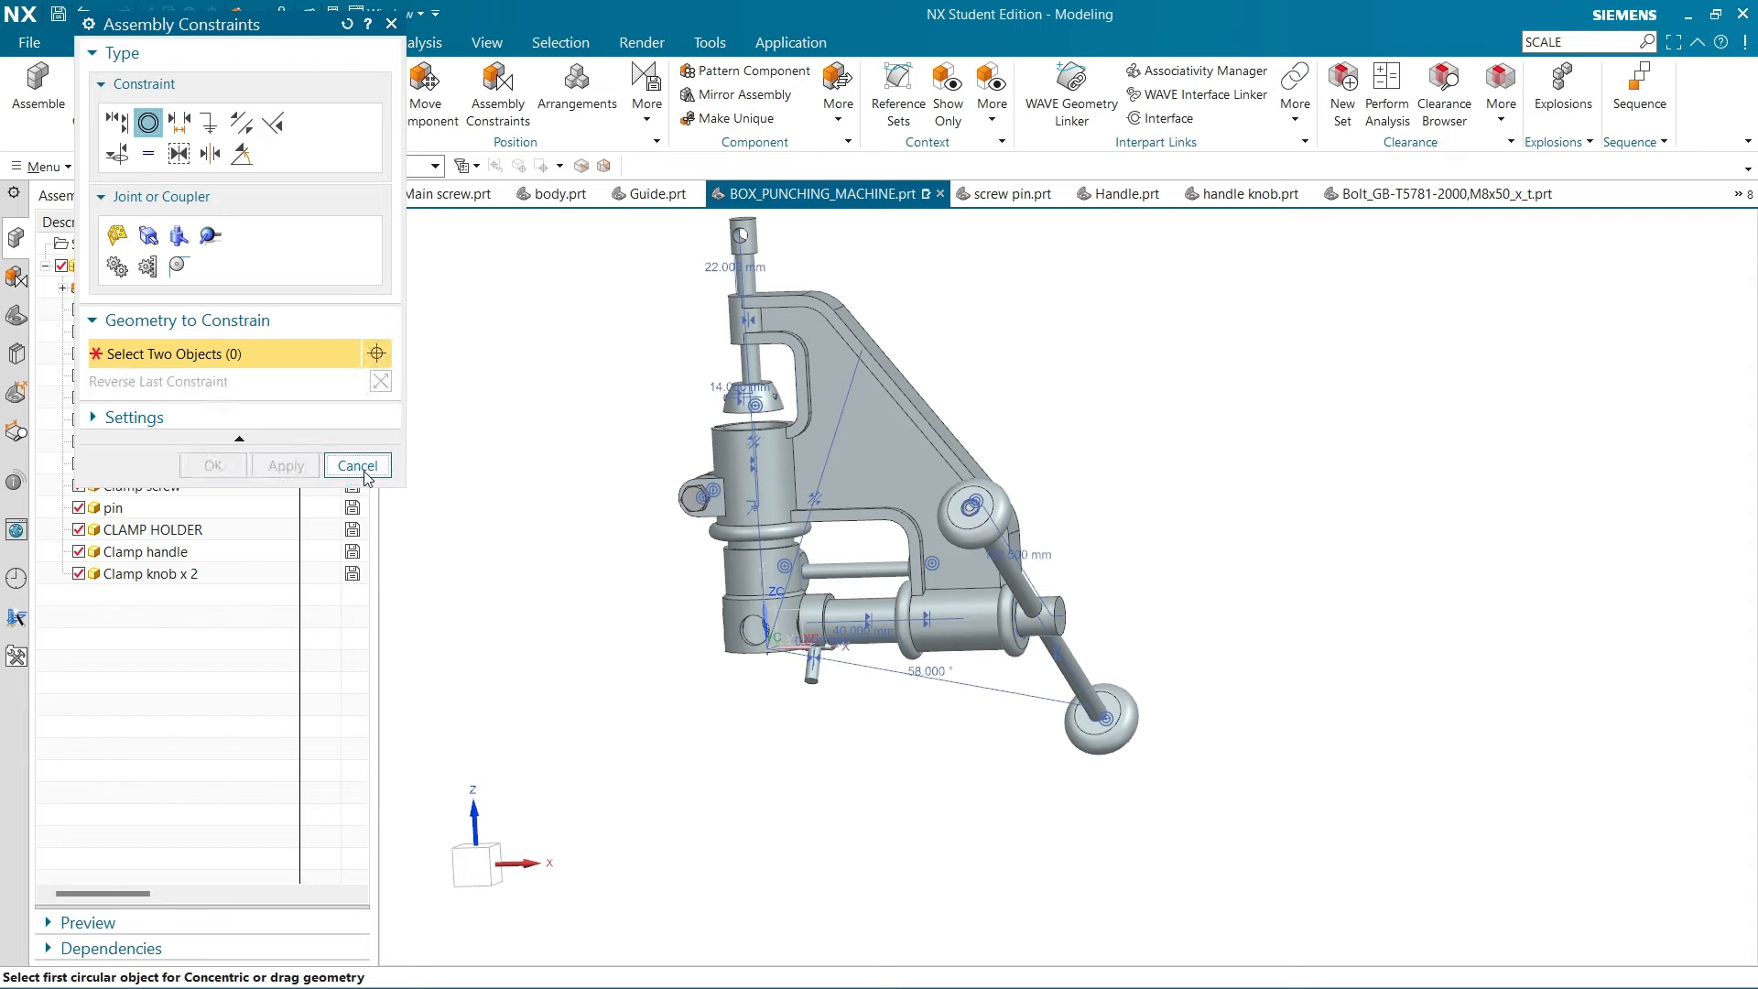
left_click(357, 466)
Compare the assembled clamp handle and knobs with the reference drawing for their position on the clamp screw
scroll(605, 513, "down", 1)
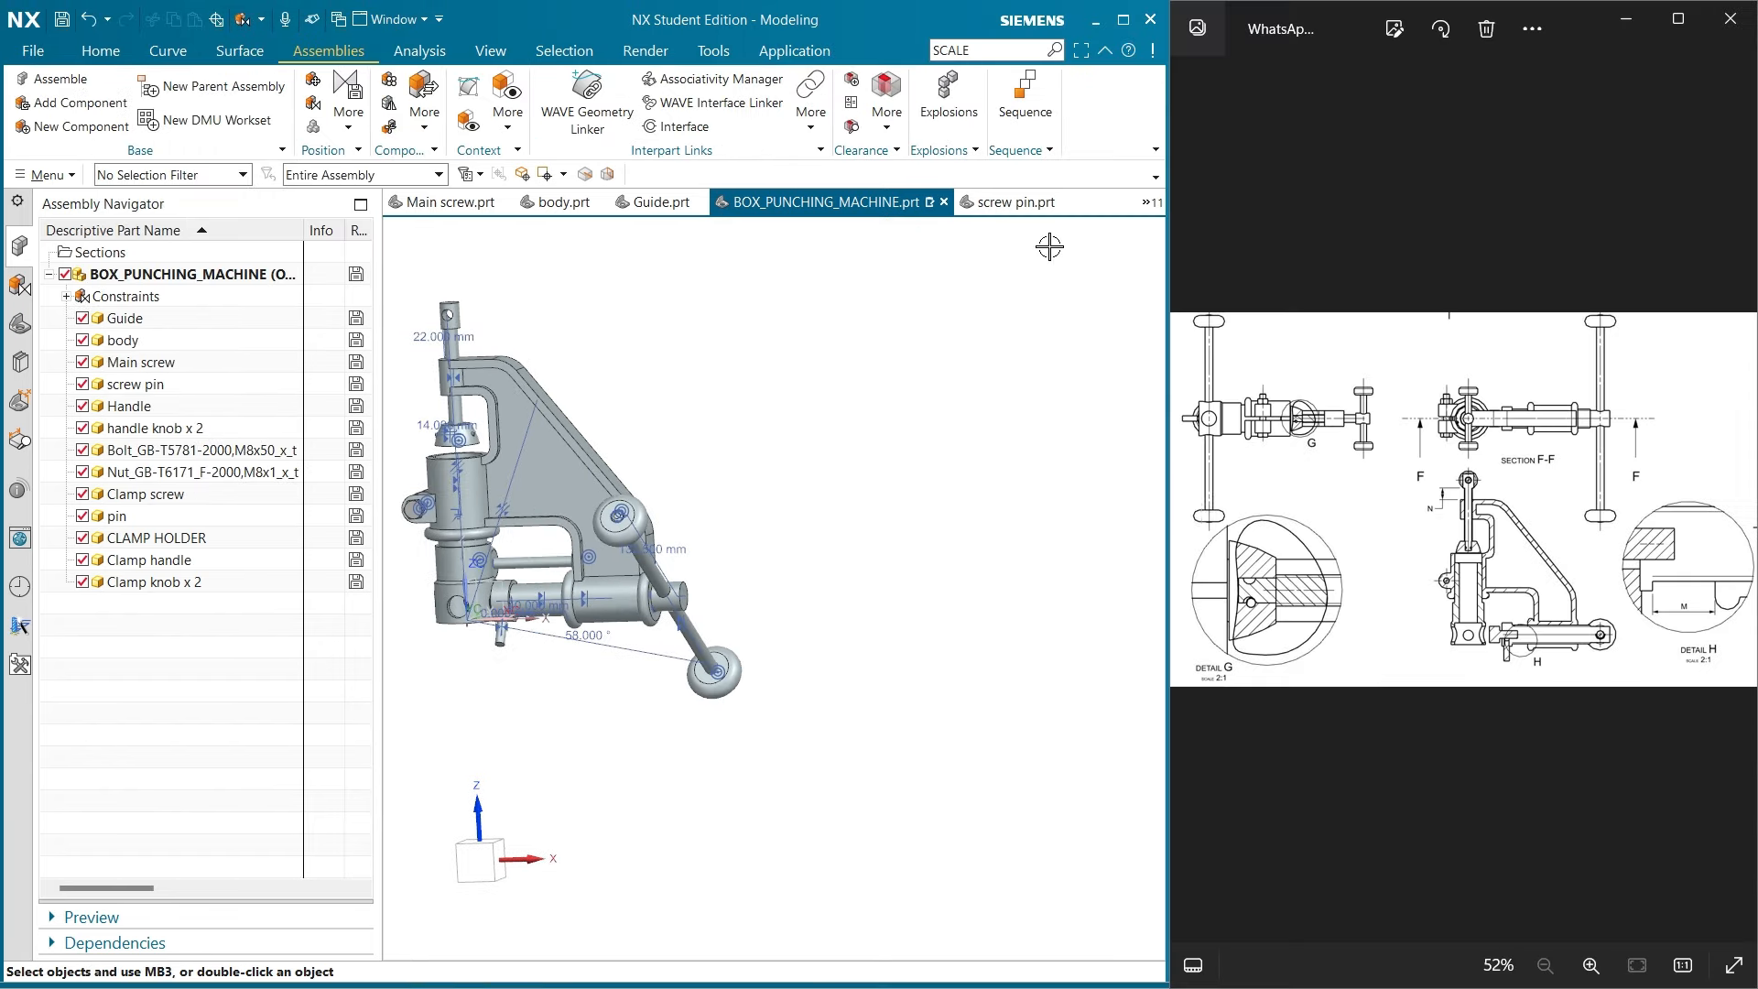
double_click(778, 28)
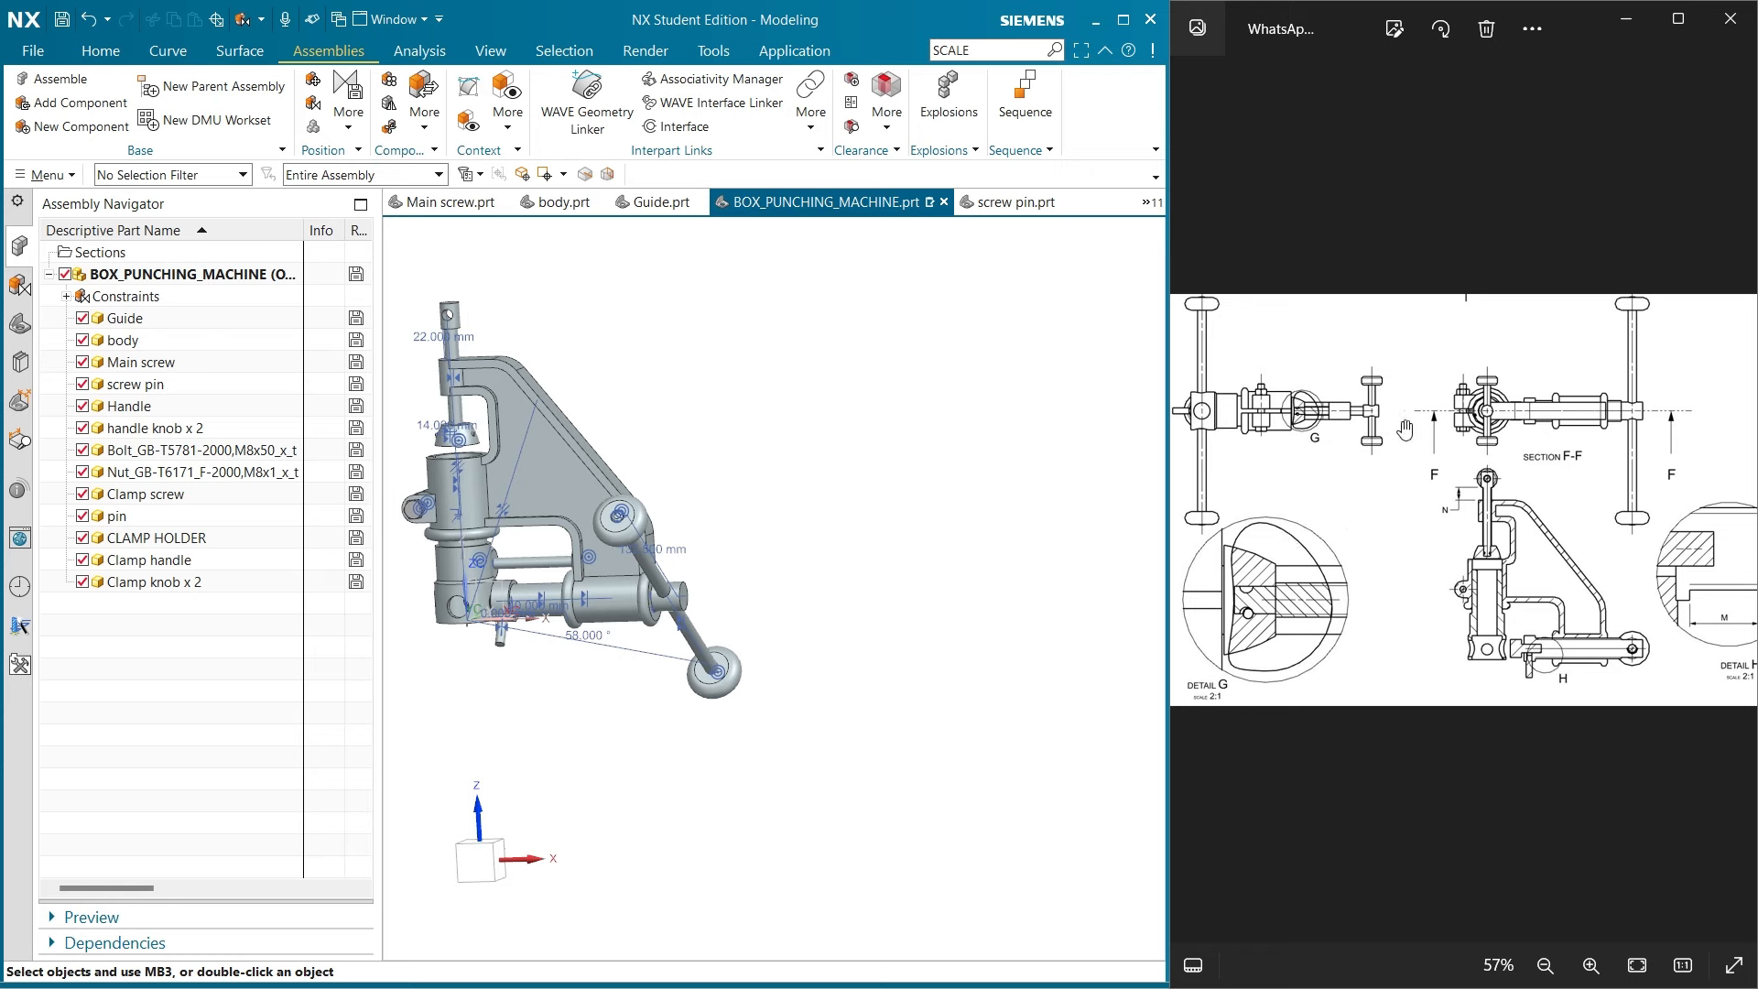
middle_click_drag(852, 458, 895, 506)
scroll(526, 381, "up", 3)
scroll(872, 491, "down", 4)
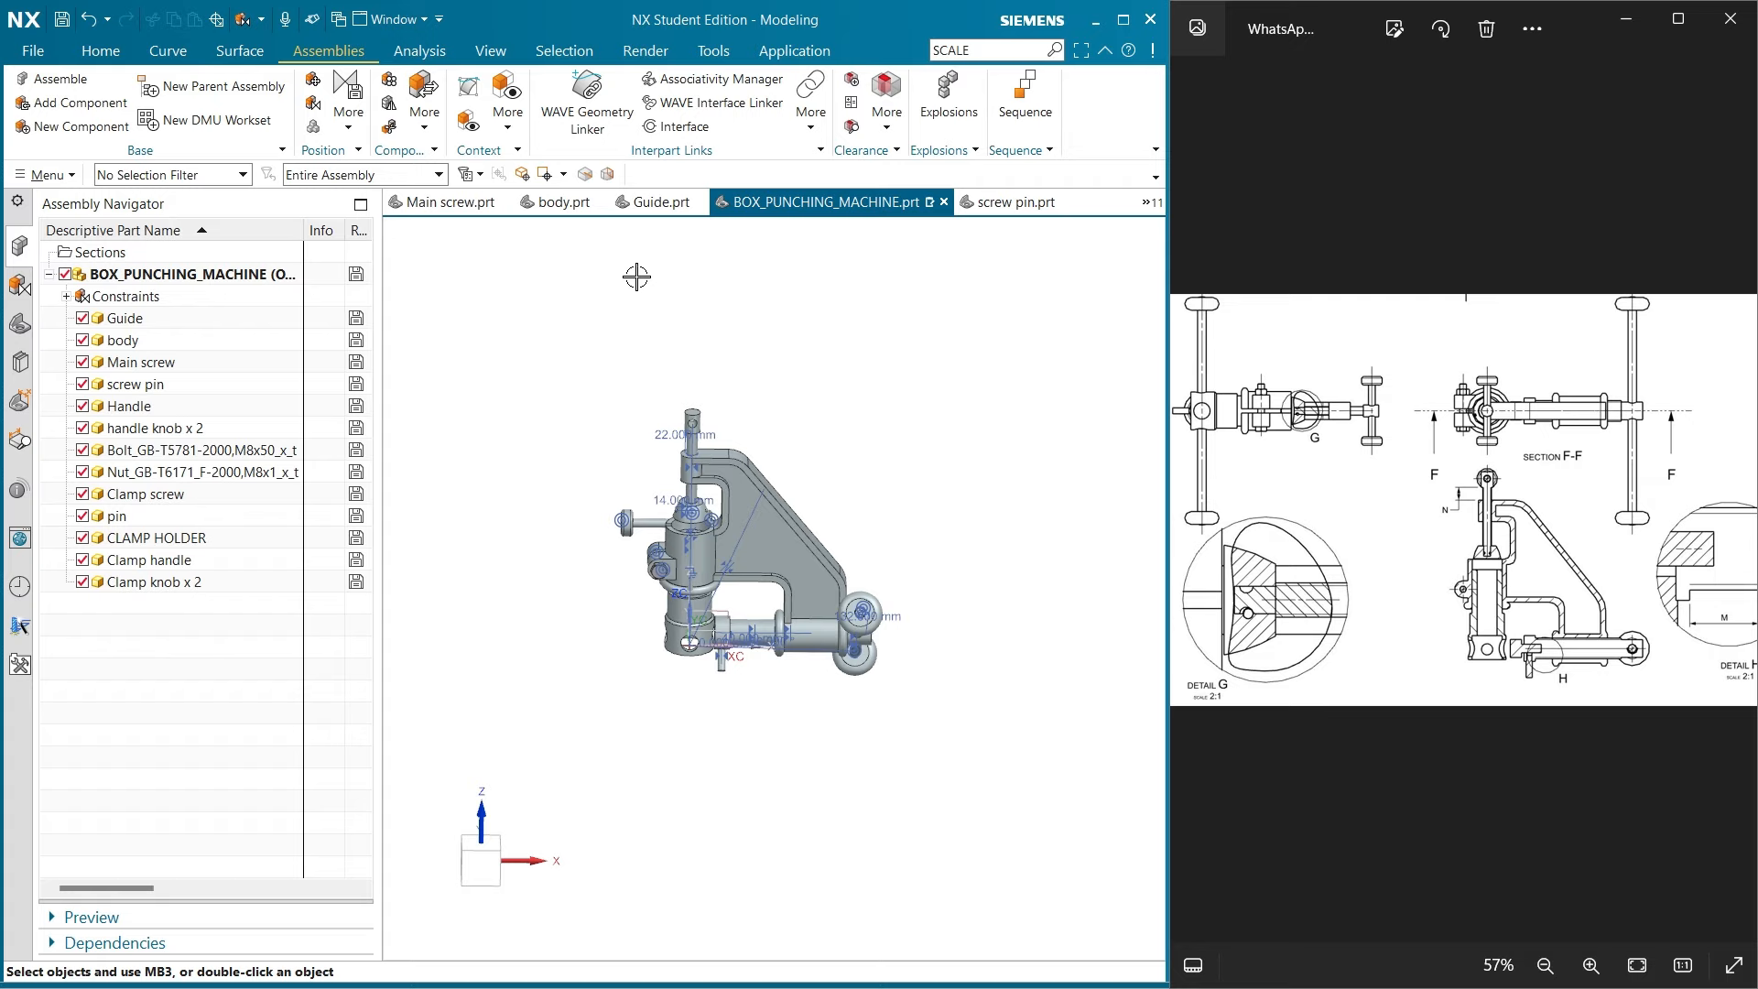
left_click(1129, 23)
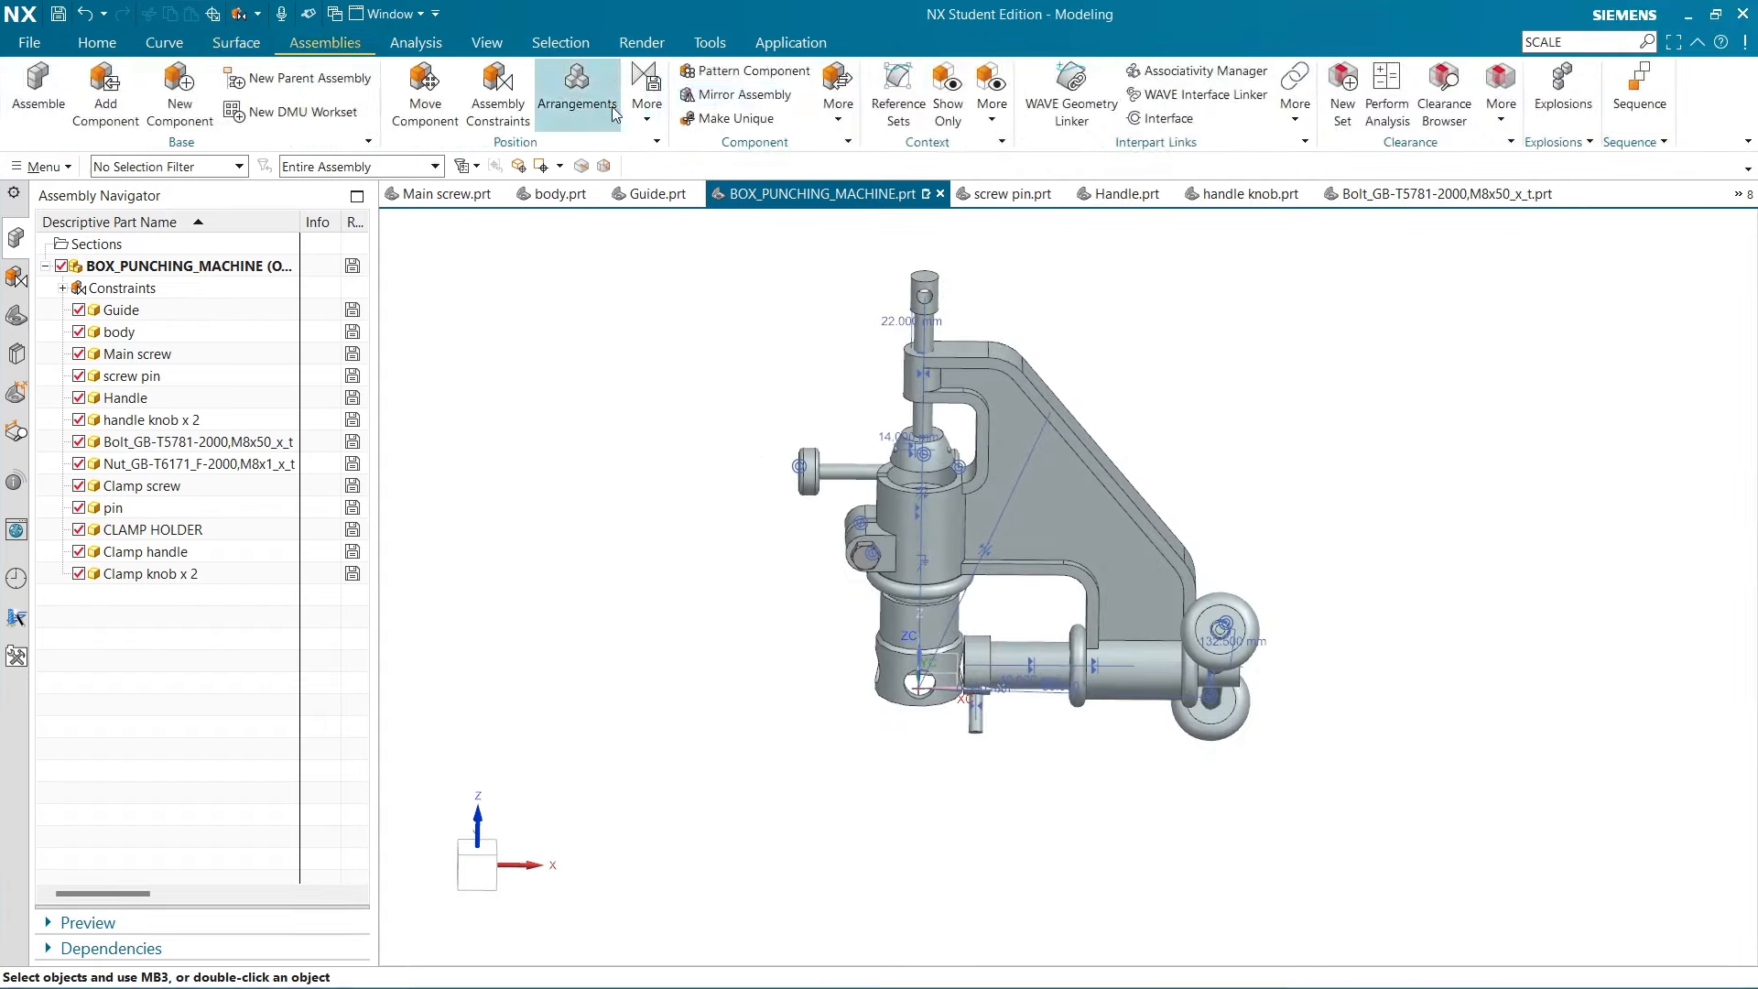
scroll(540, 108, "up", 1)
scroll(462, 75, "down", 2)
scroll(311, 64, "up", 1)
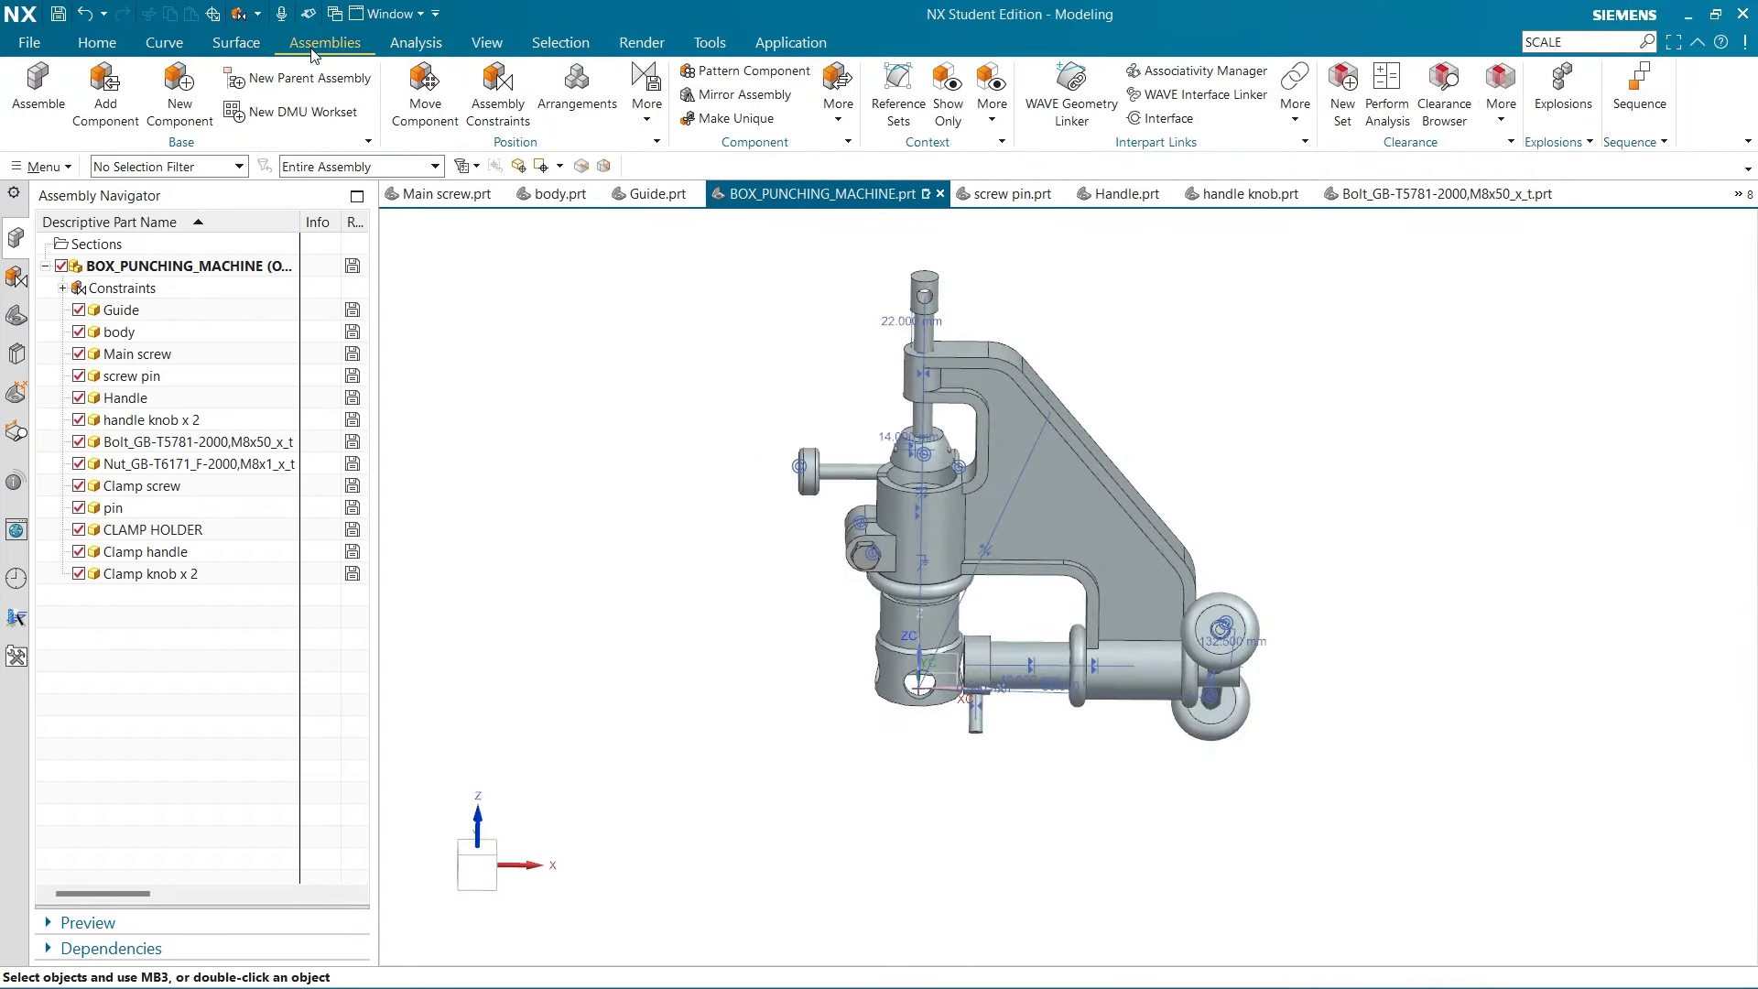
Add a Touch/Align constraint with Align orientation between the clamp handle's centerline and the centerline of the clamp screw's cross hole
left_click(499, 101)
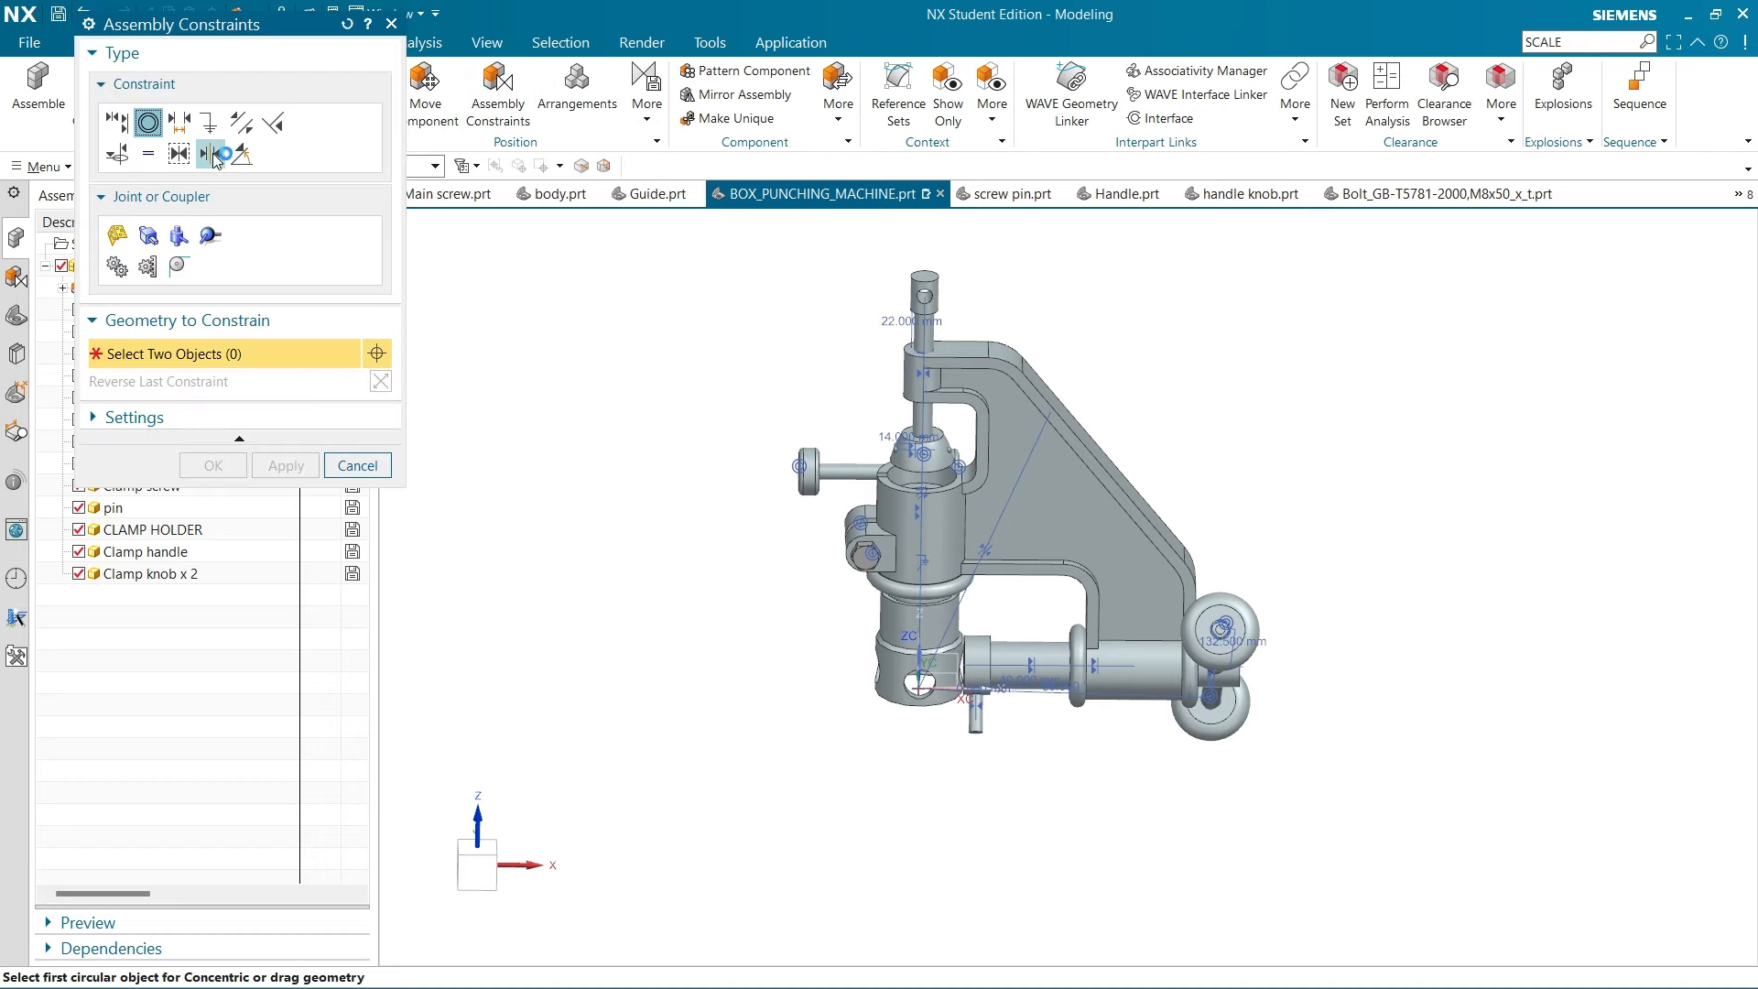
left_click(116, 123)
left_click(339, 352)
left_click(320, 436)
middle_click_drag(709, 465, 710, 499)
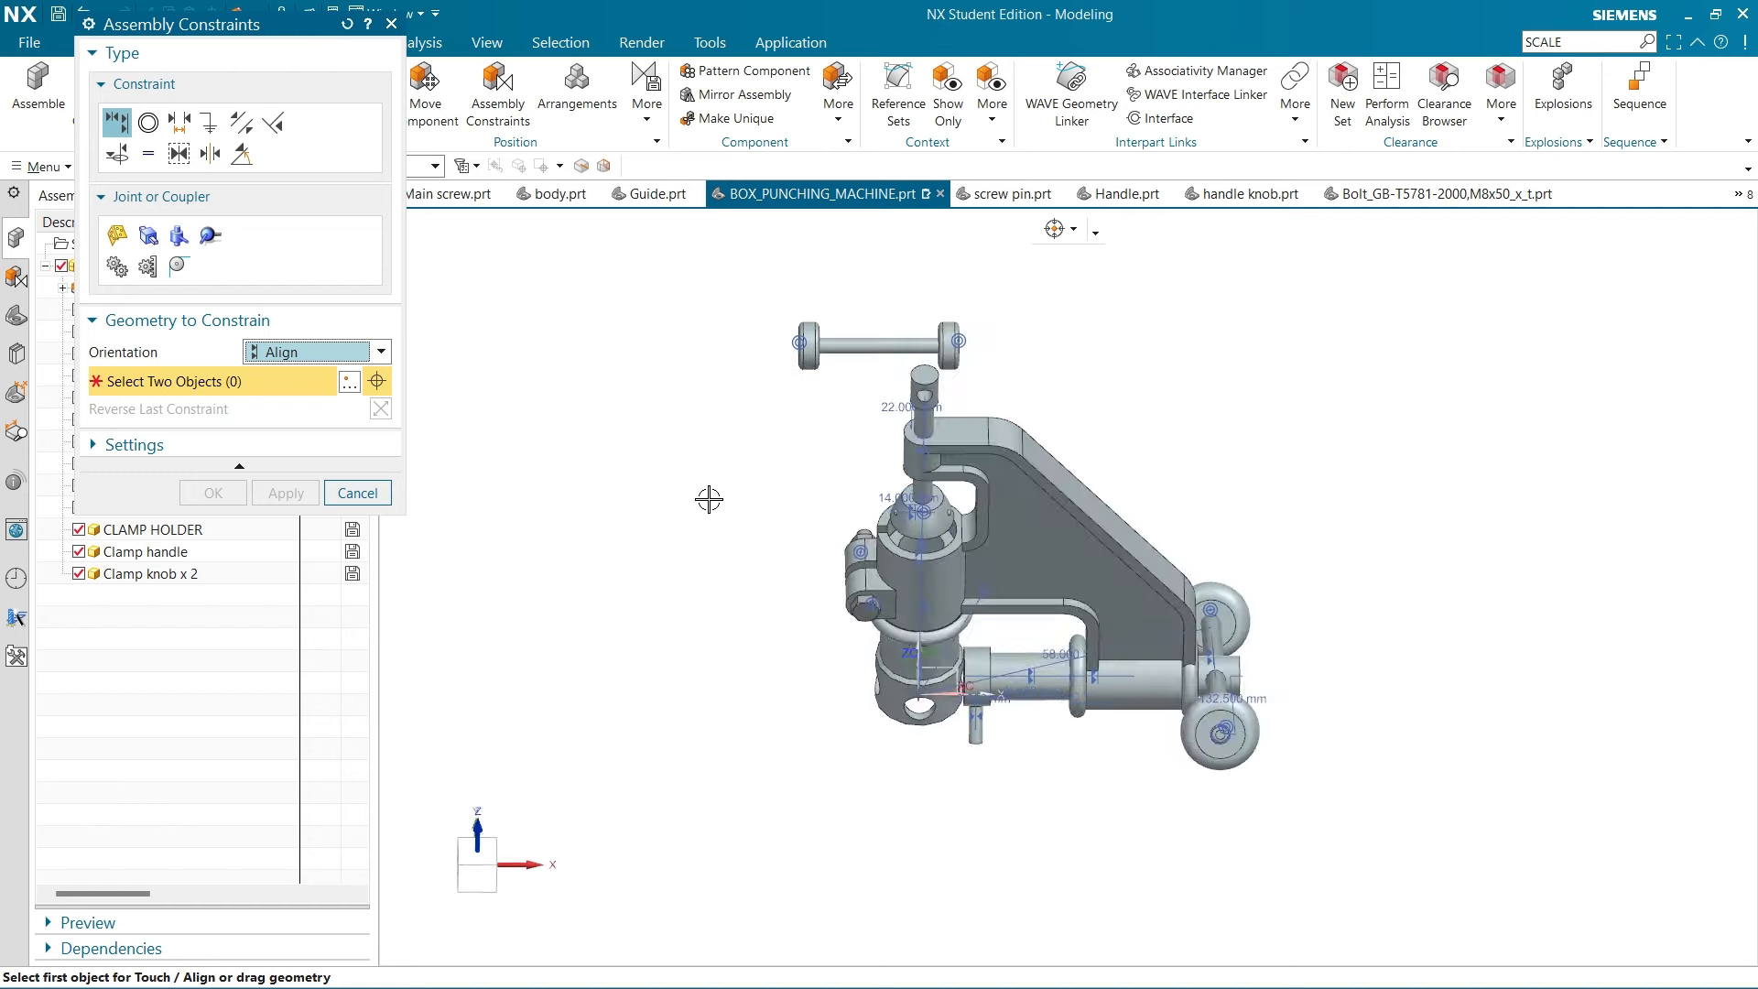
scroll(894, 393, "up", 3)
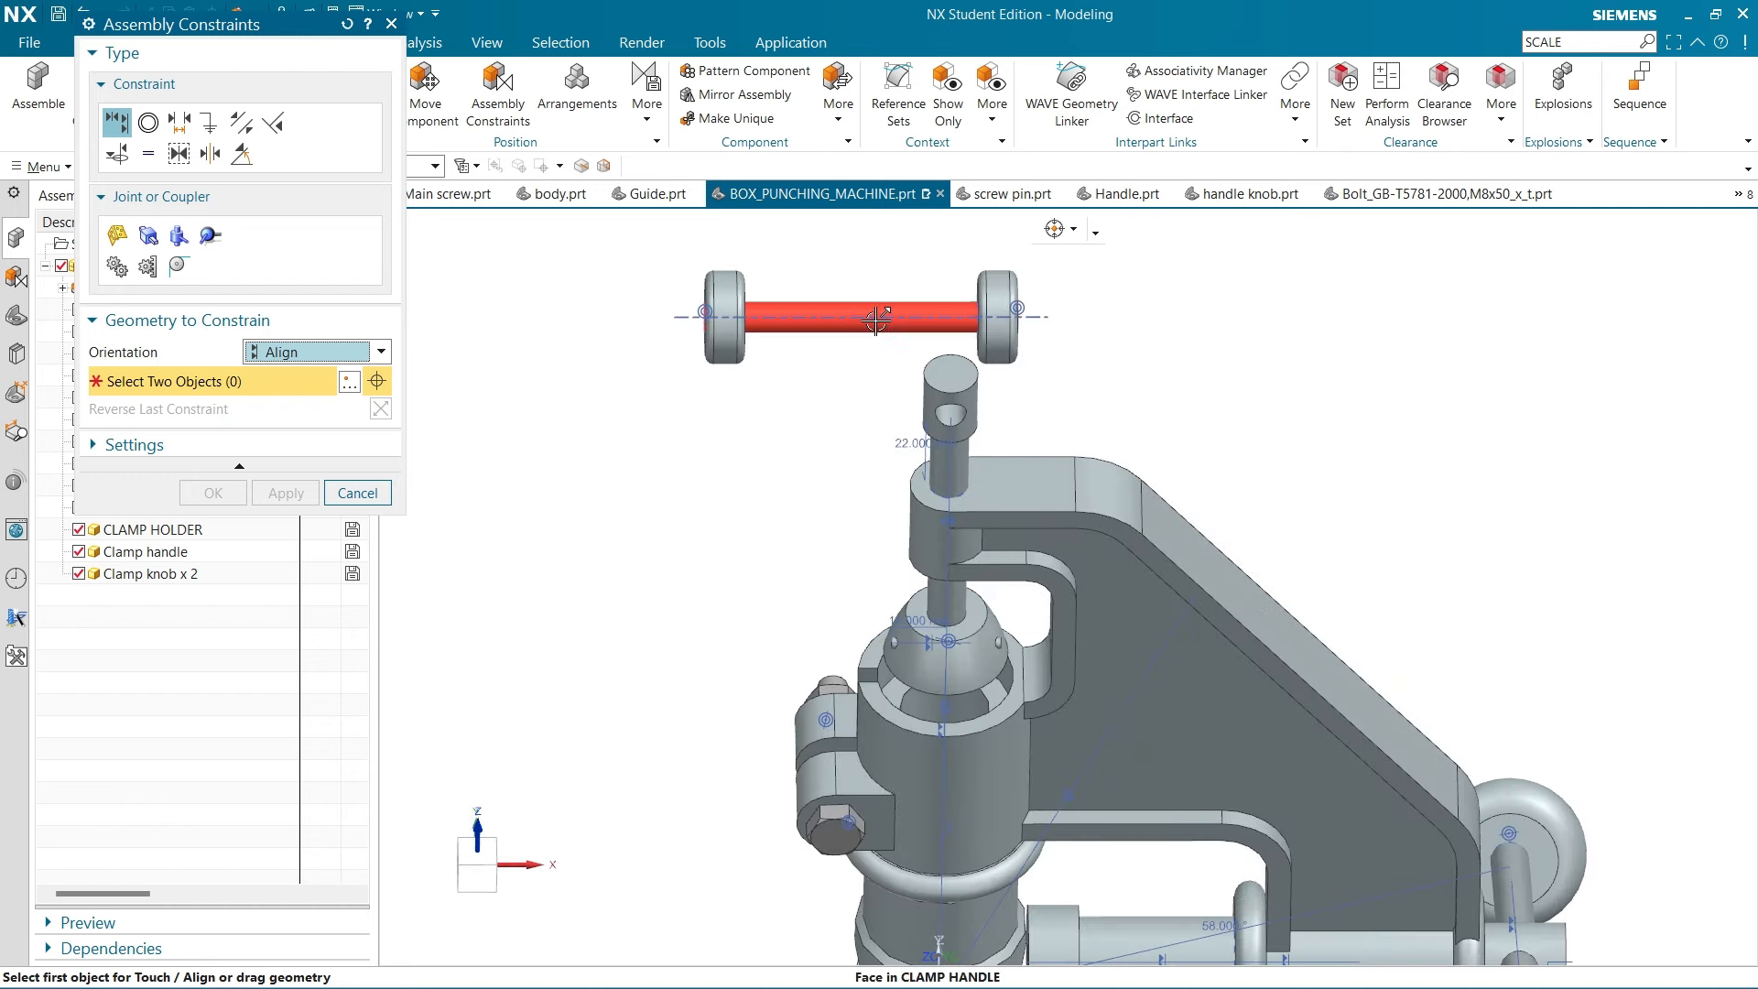
left_click(879, 317)
middle_click_drag(824, 396, 781, 403)
scroll(781, 403, "up", 3)
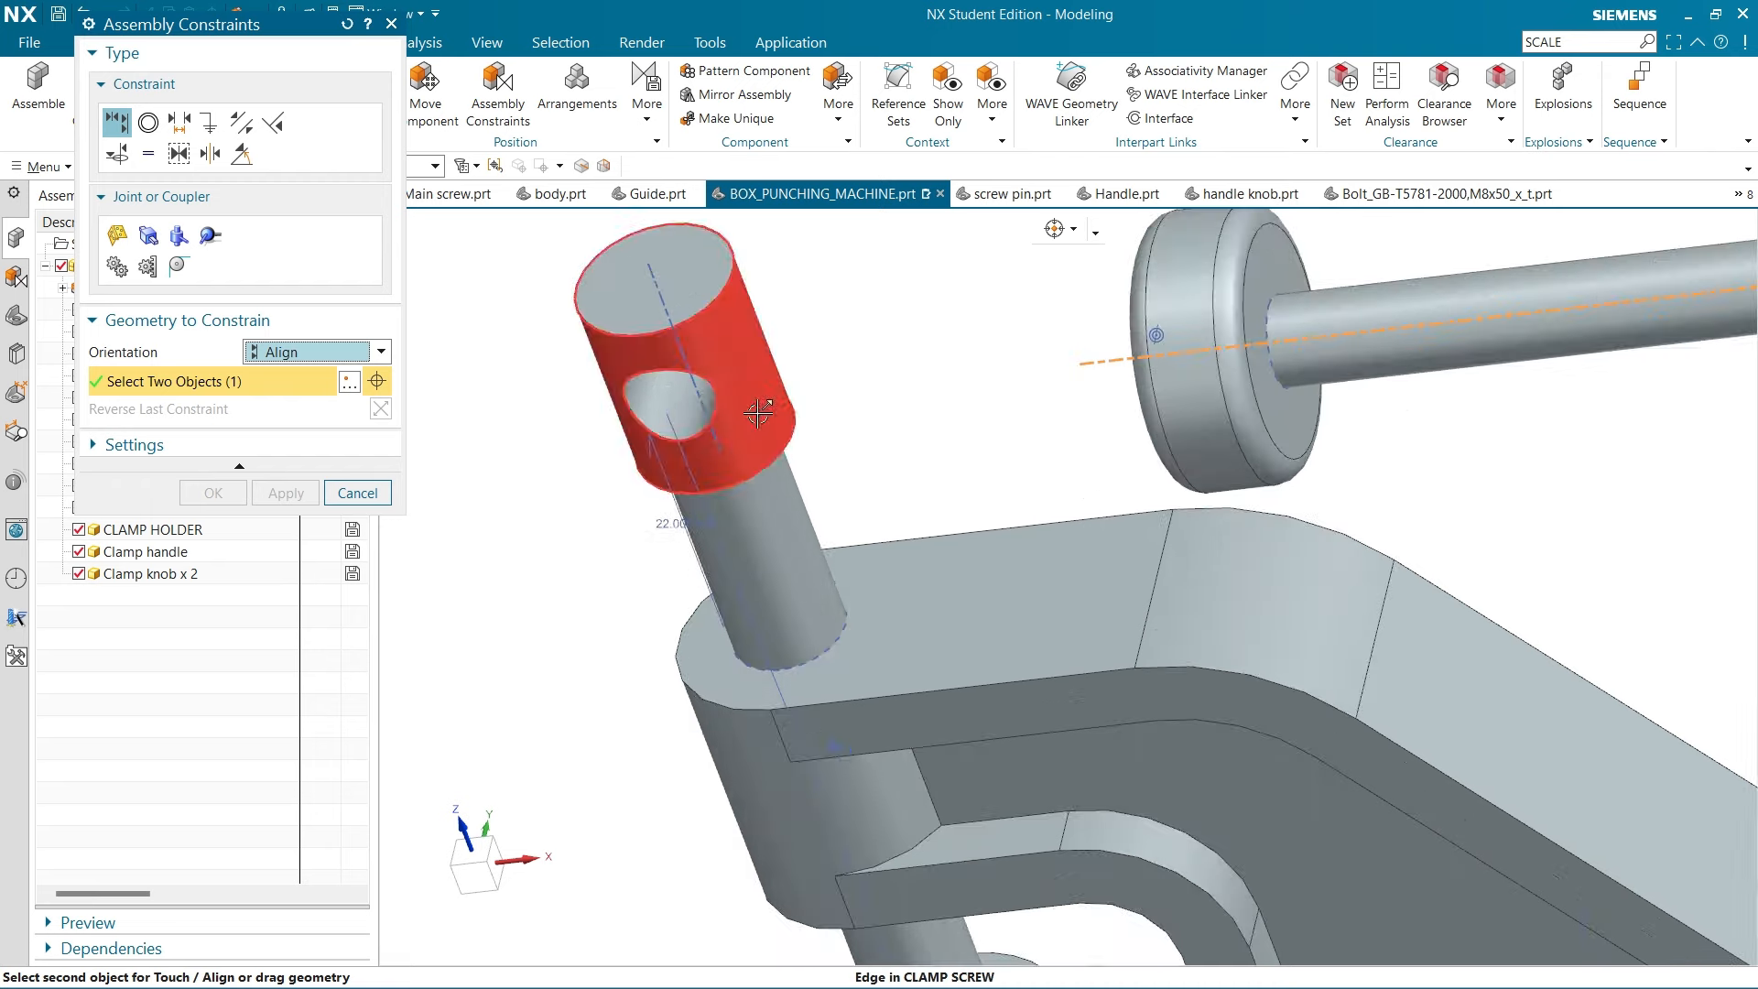
left_click(673, 397)
scroll(696, 399, "down", 3)
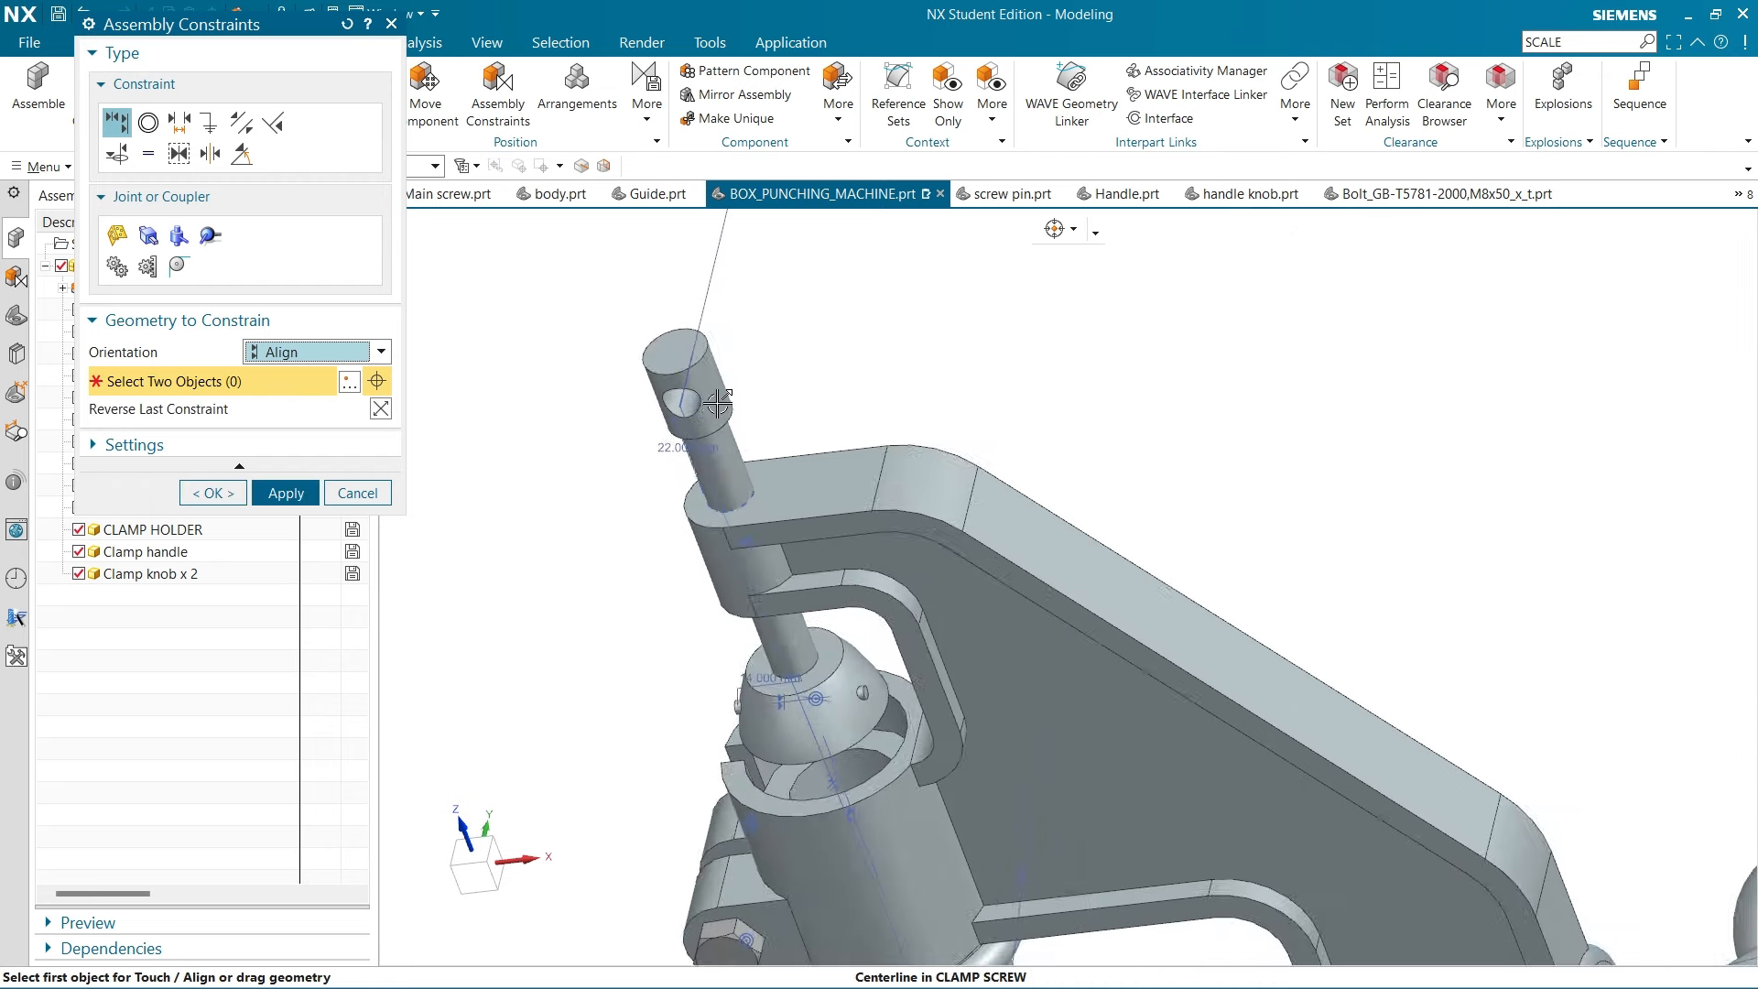
Try reversing the alignment between the clamp handle and the clamp screw's cross hole, and apply the constraint
scroll(718, 403, "down", 5)
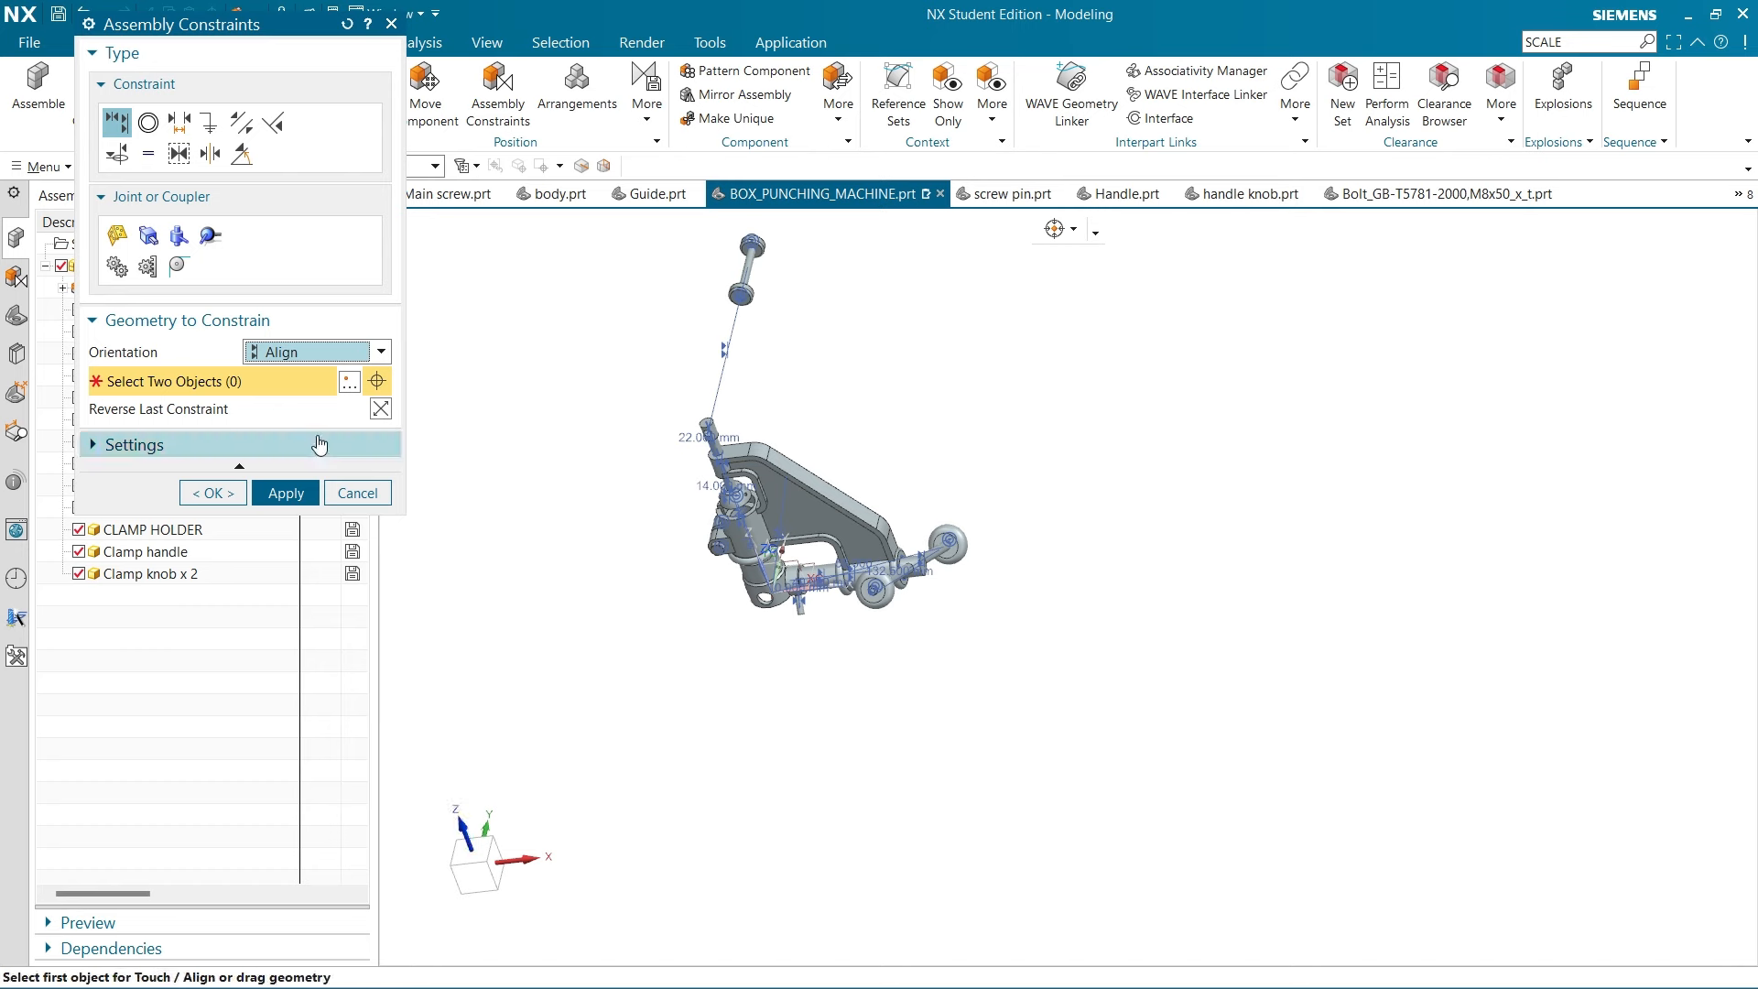
left_click(380, 409)
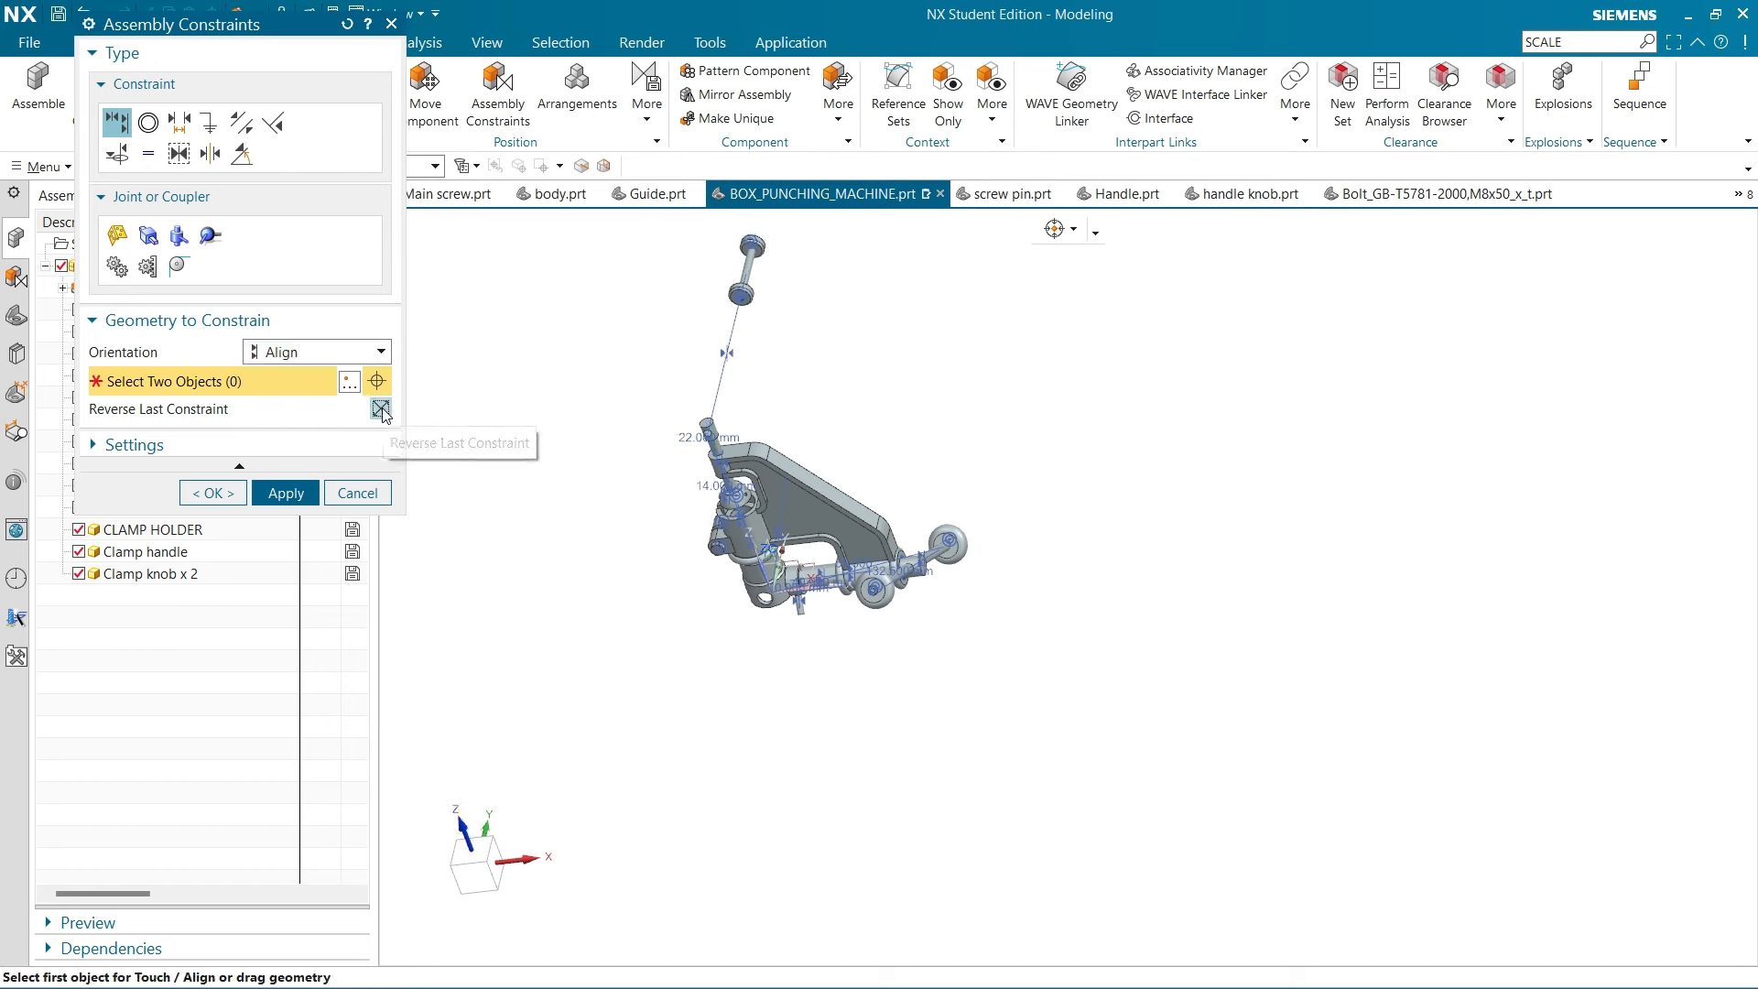
left_click(287, 493)
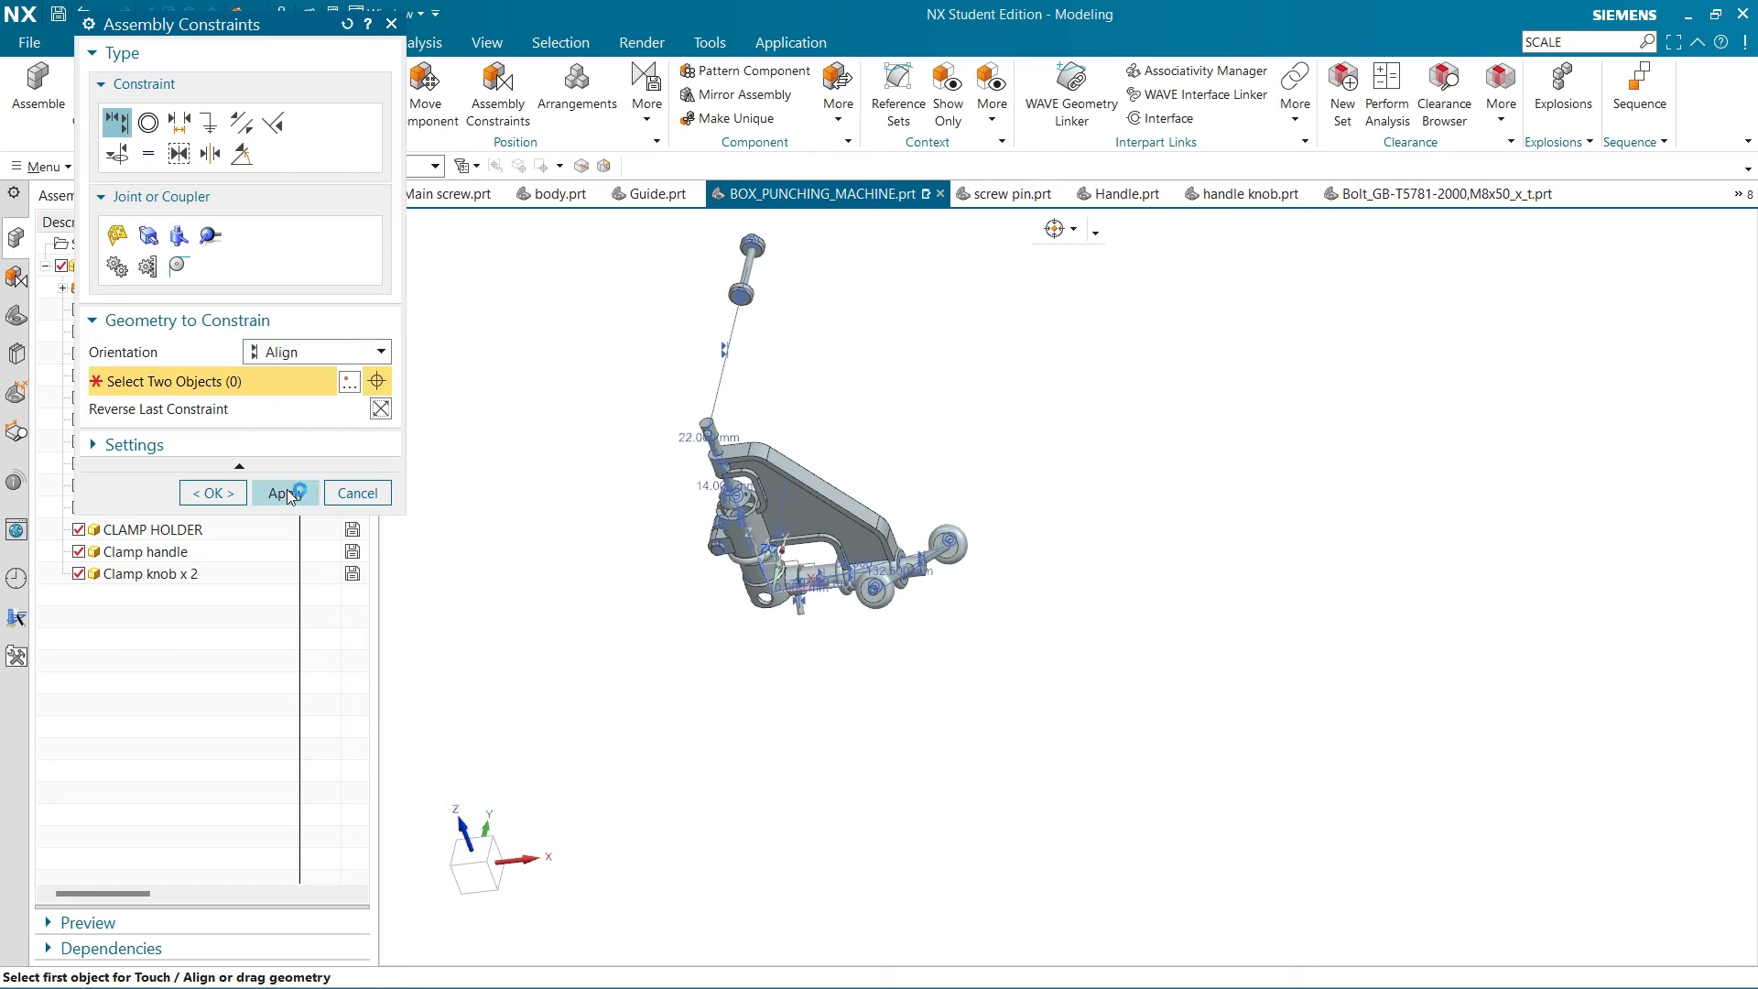
Inspect the clamp handle's alignment with the clamp screw's cross hole from the front and at an angle
left_click(363, 493)
scroll(728, 363, "up", 4)
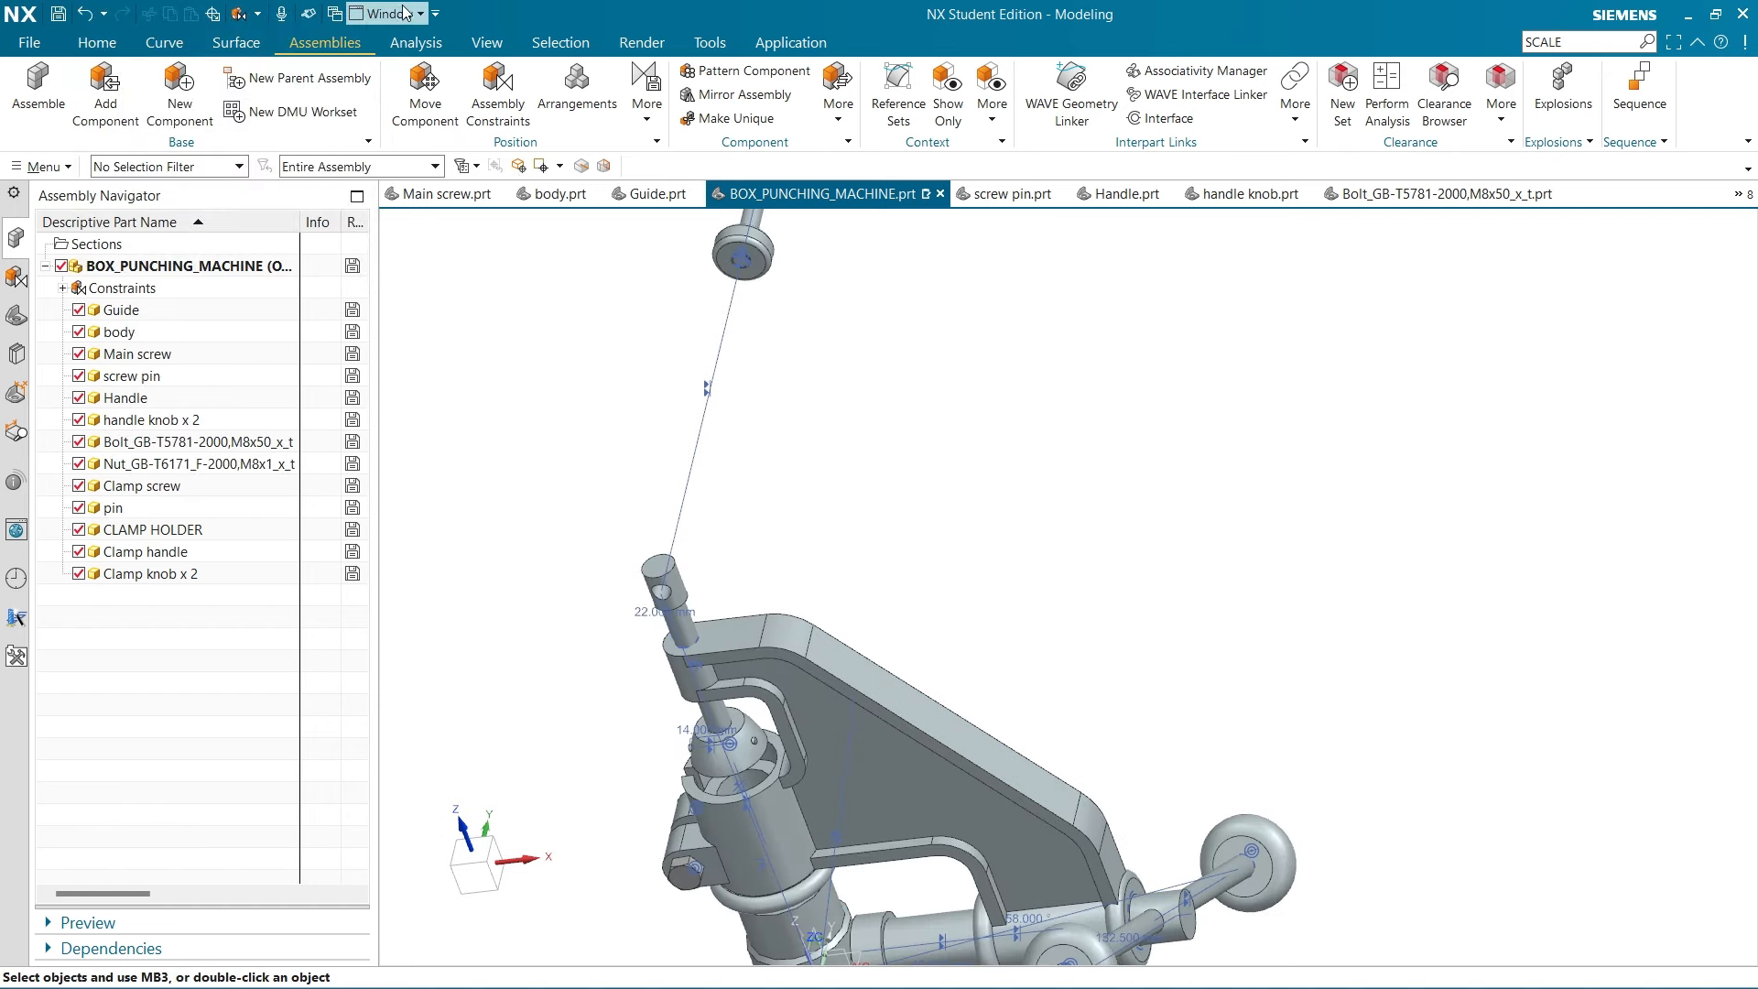
scroll(805, 372, "down", 3)
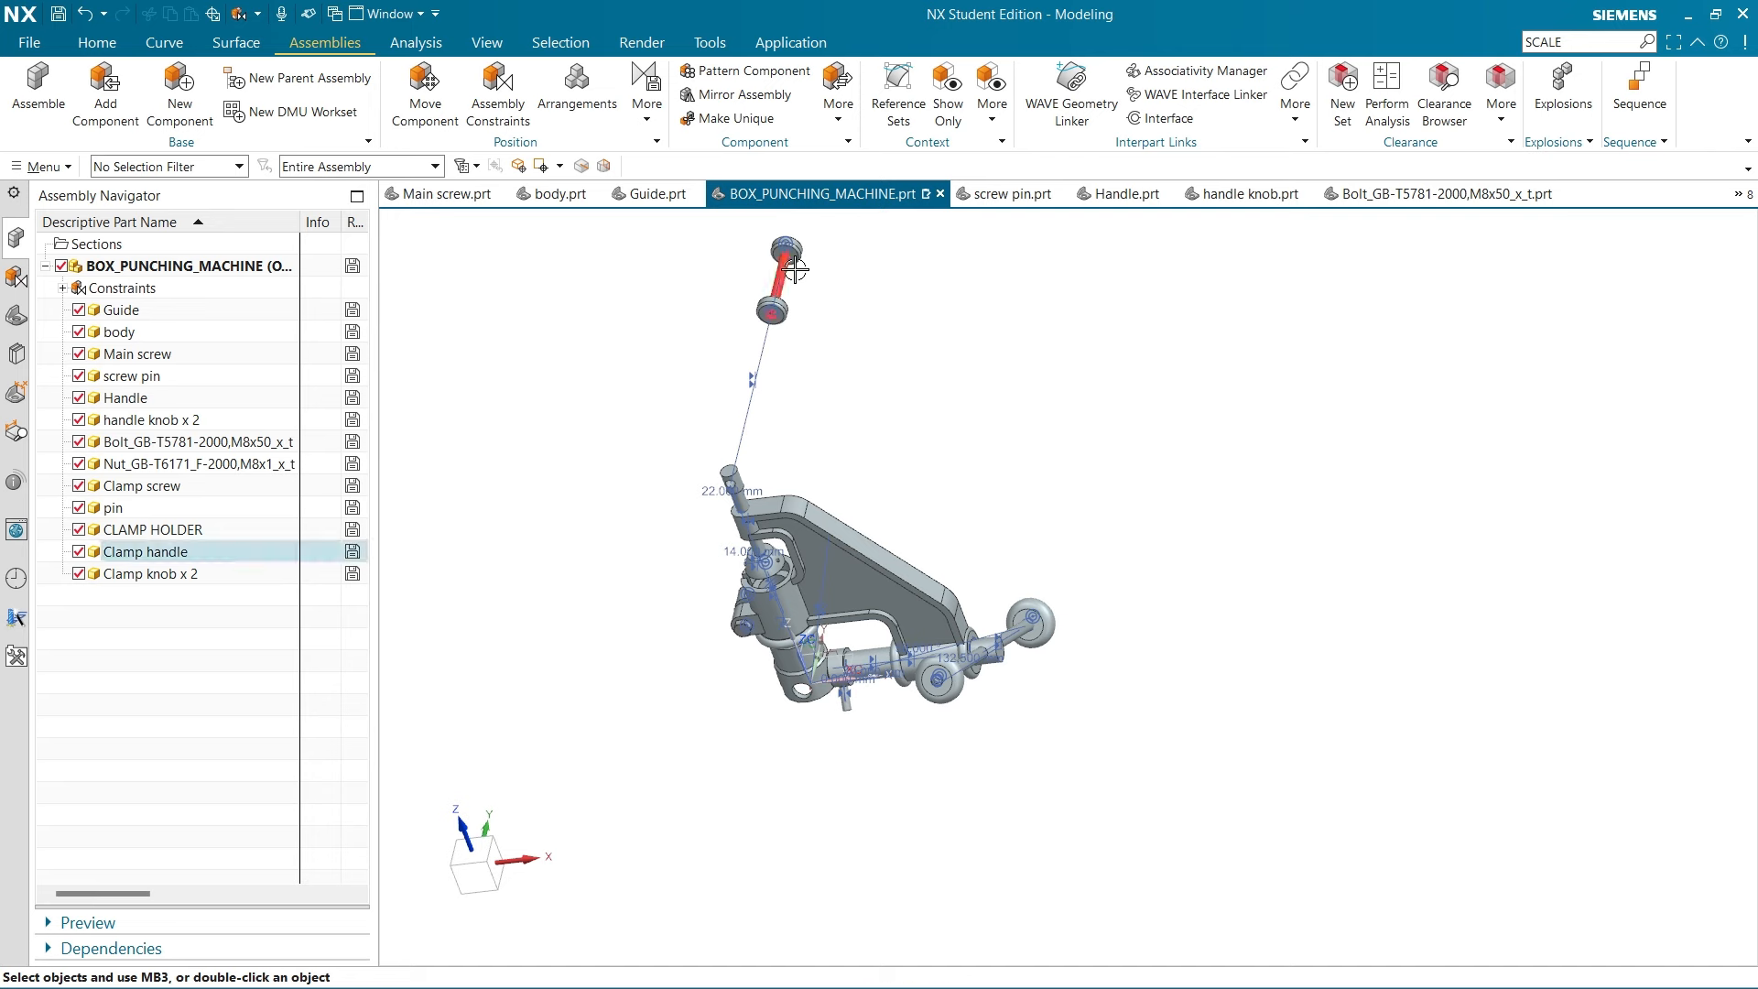
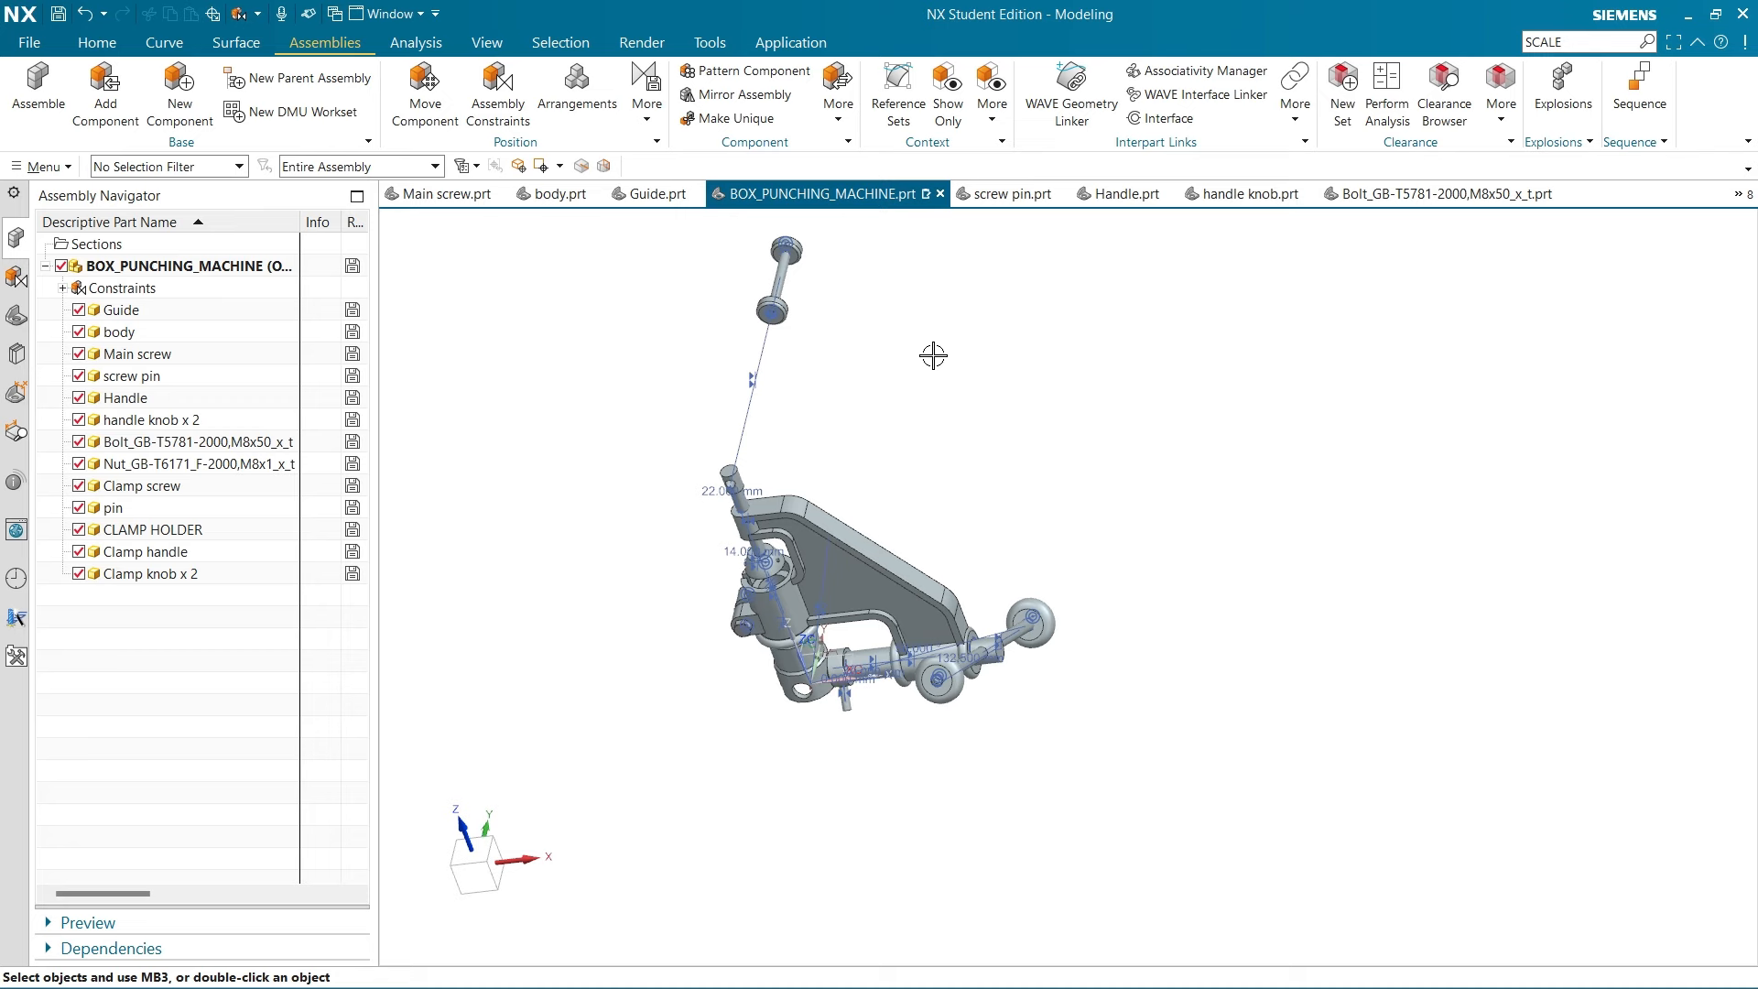
left_click(477, 872)
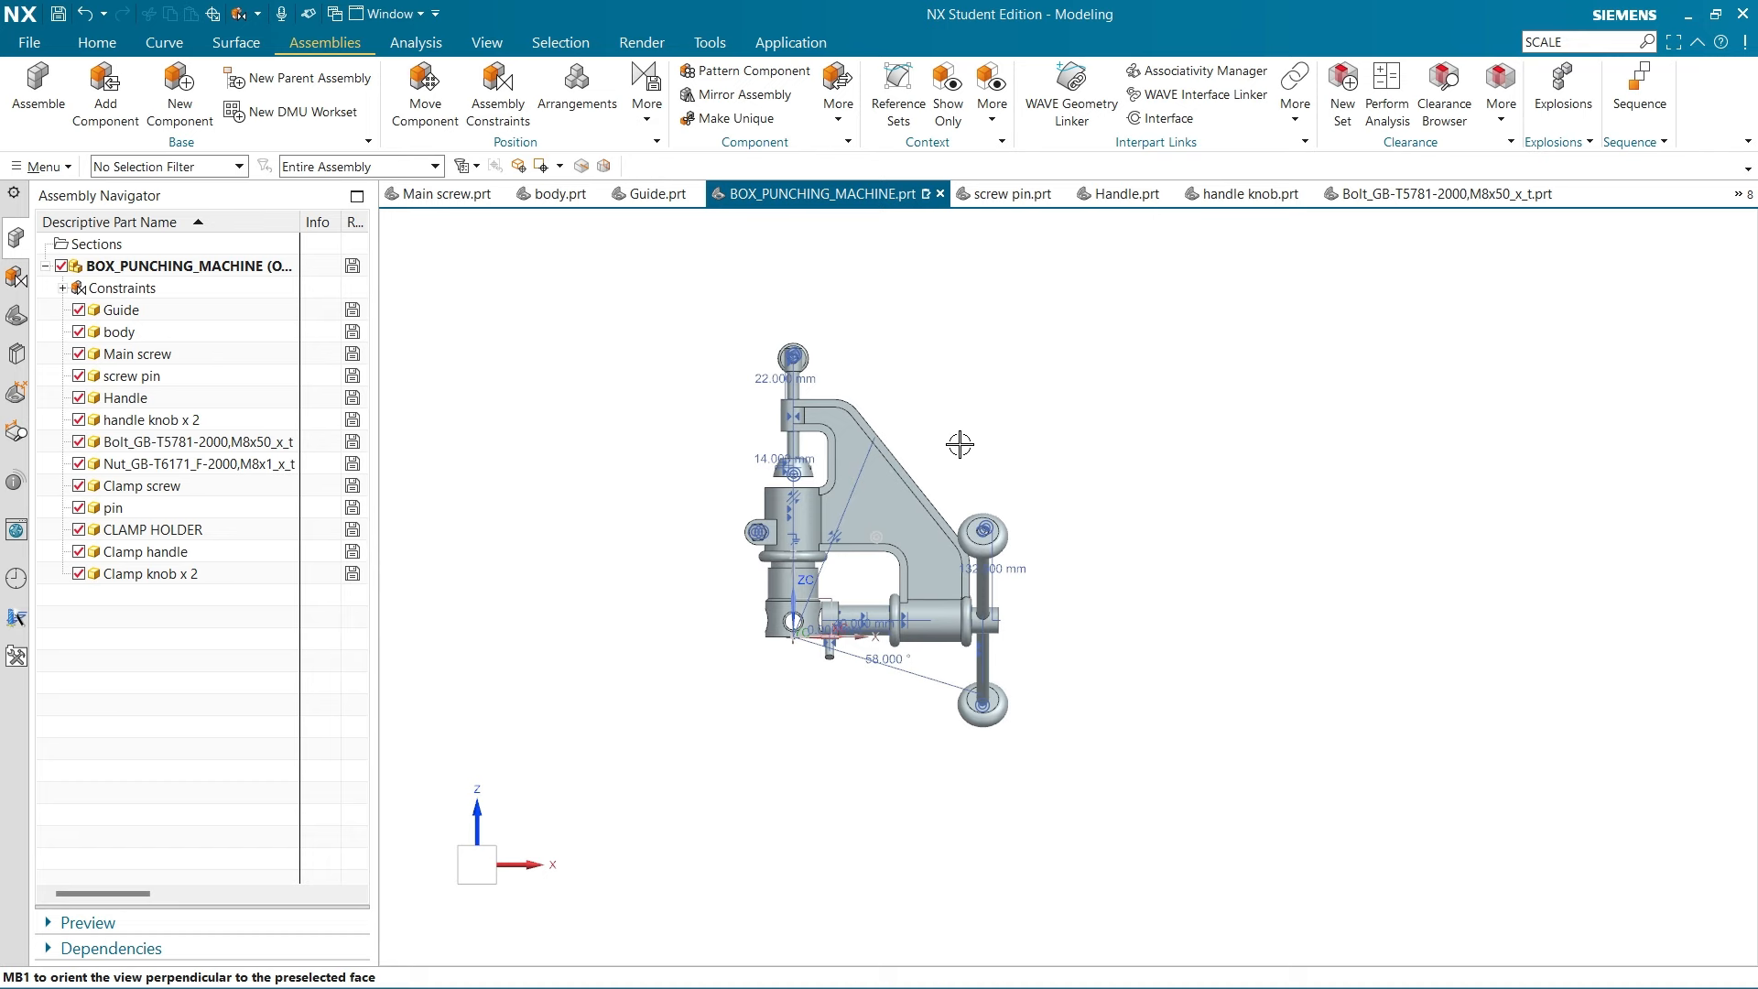
middle_click_drag(959, 443, 922, 486)
scroll(826, 241, "up", 3)
scroll(827, 241, "up", 2)
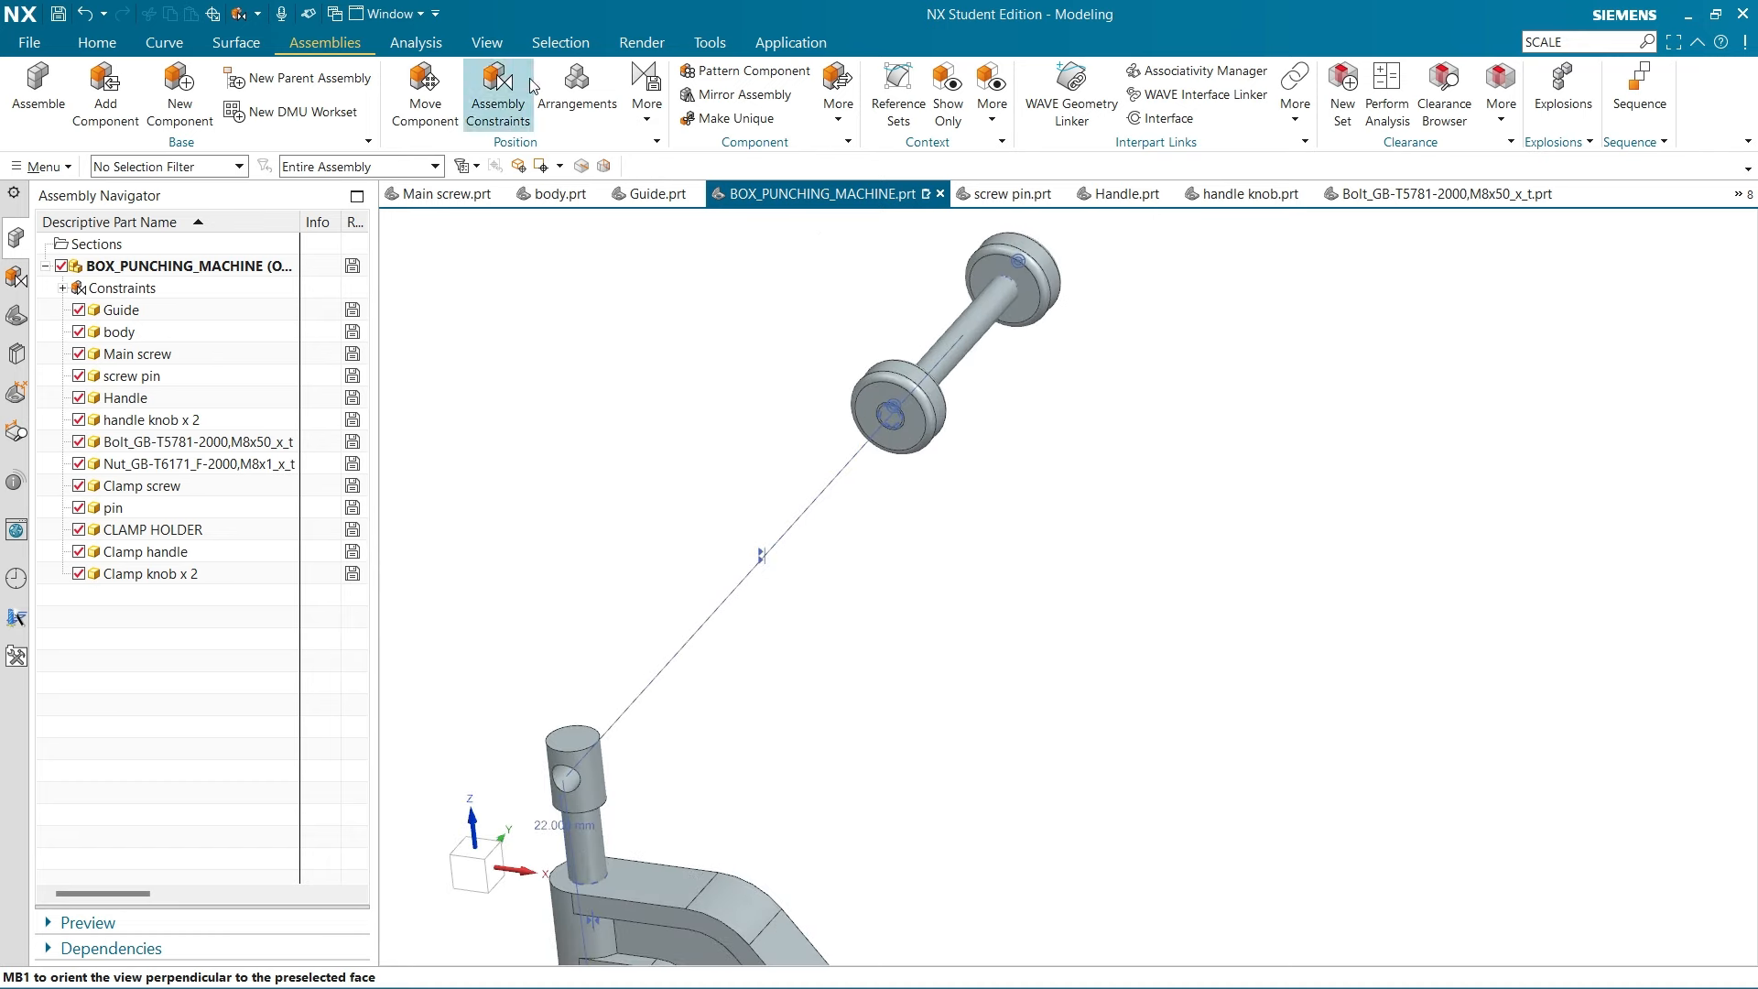
Add and apply a Distance constraint of -40 mm between the clamp handle's near end and the clamp screw's centerline
left_click(493, 85)
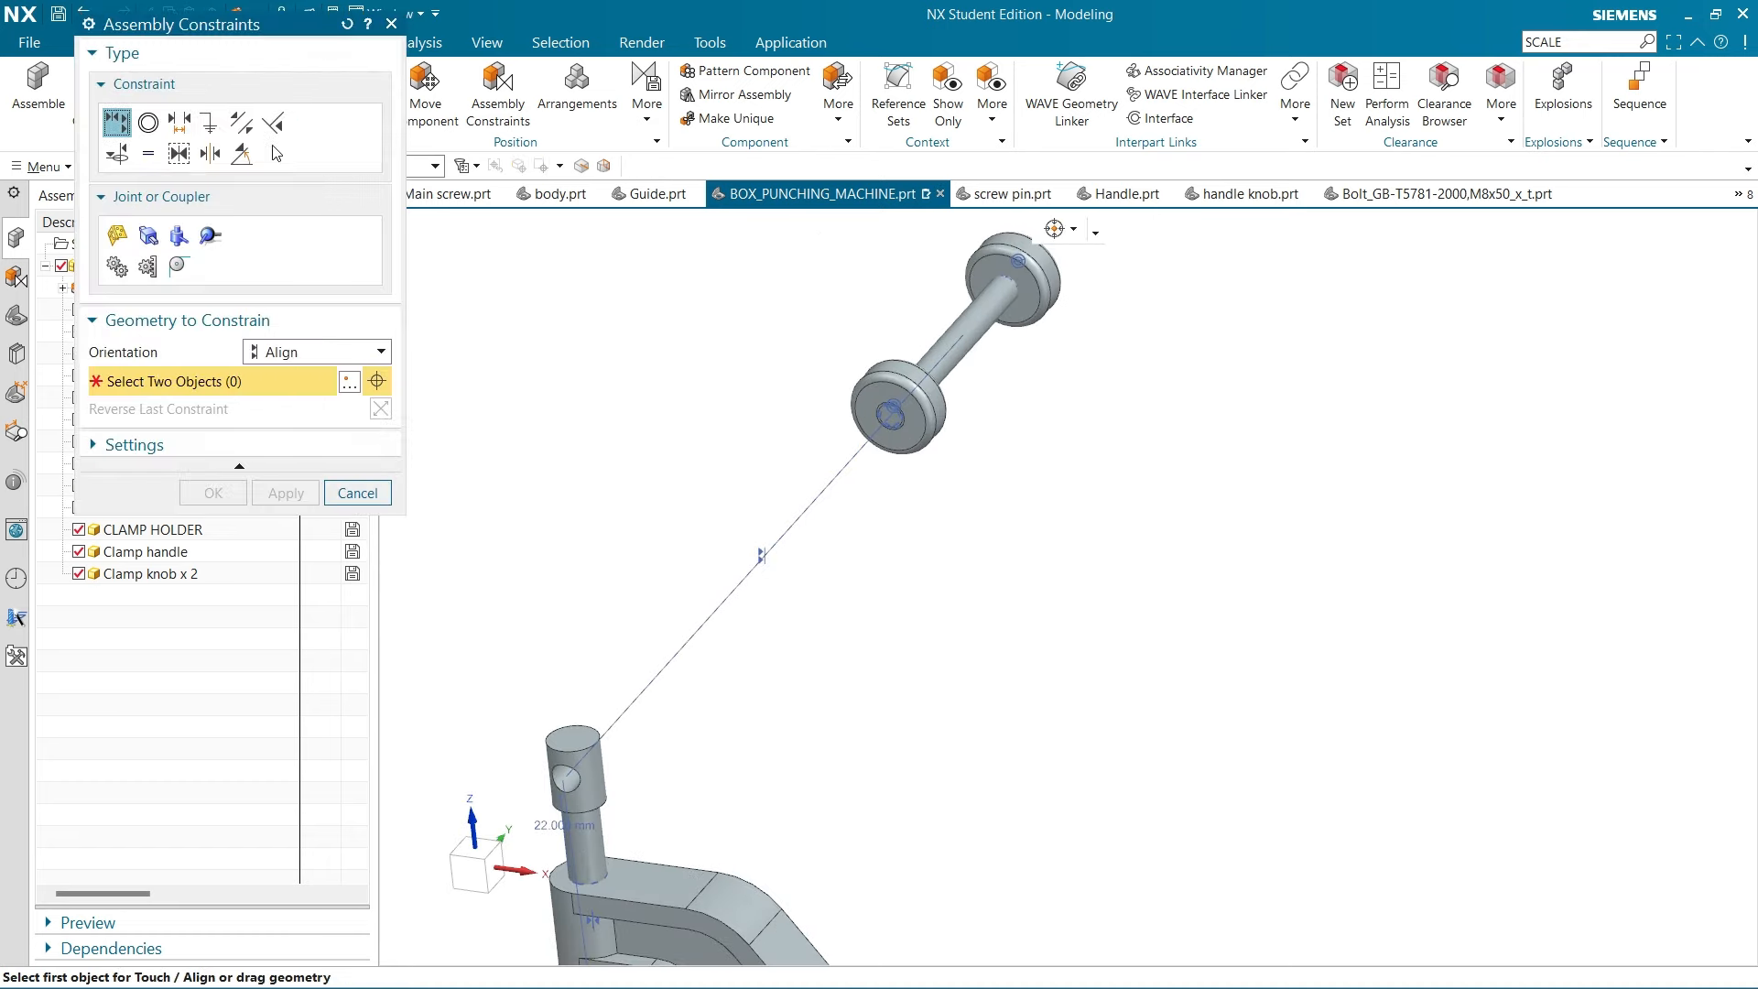
left_click(179, 122)
scroll(875, 403, "up", 4)
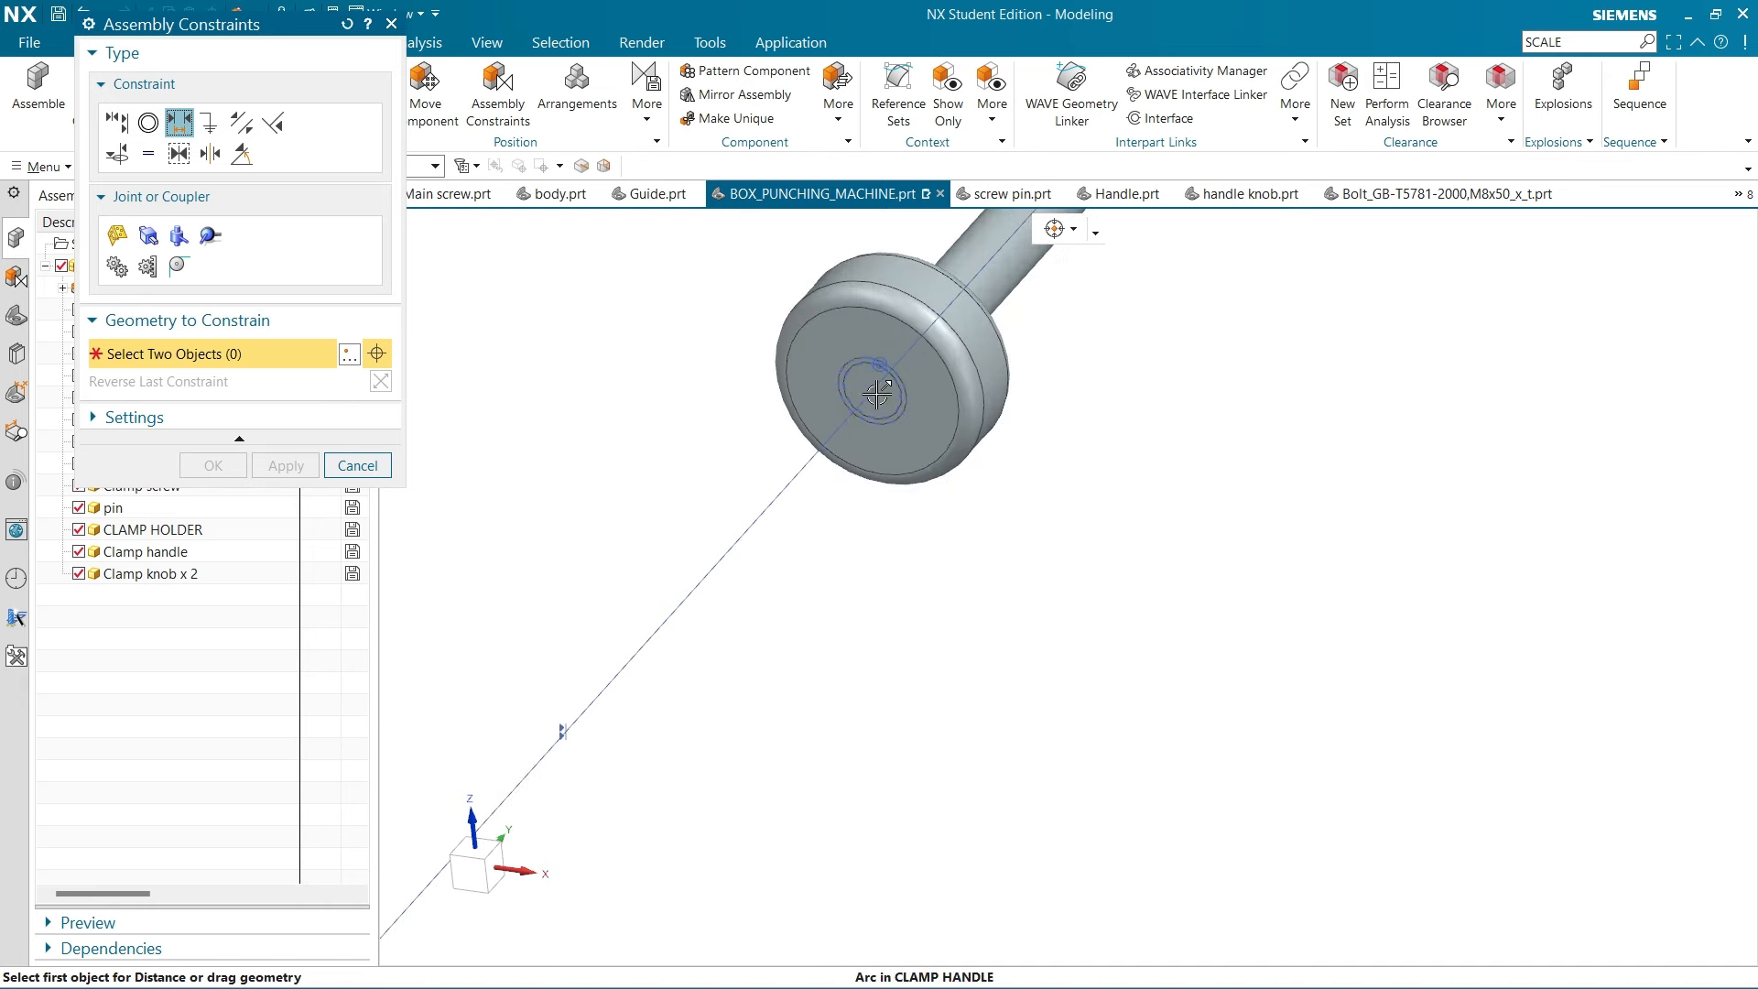
left_click(865, 383)
scroll(972, 451, "down", 4)
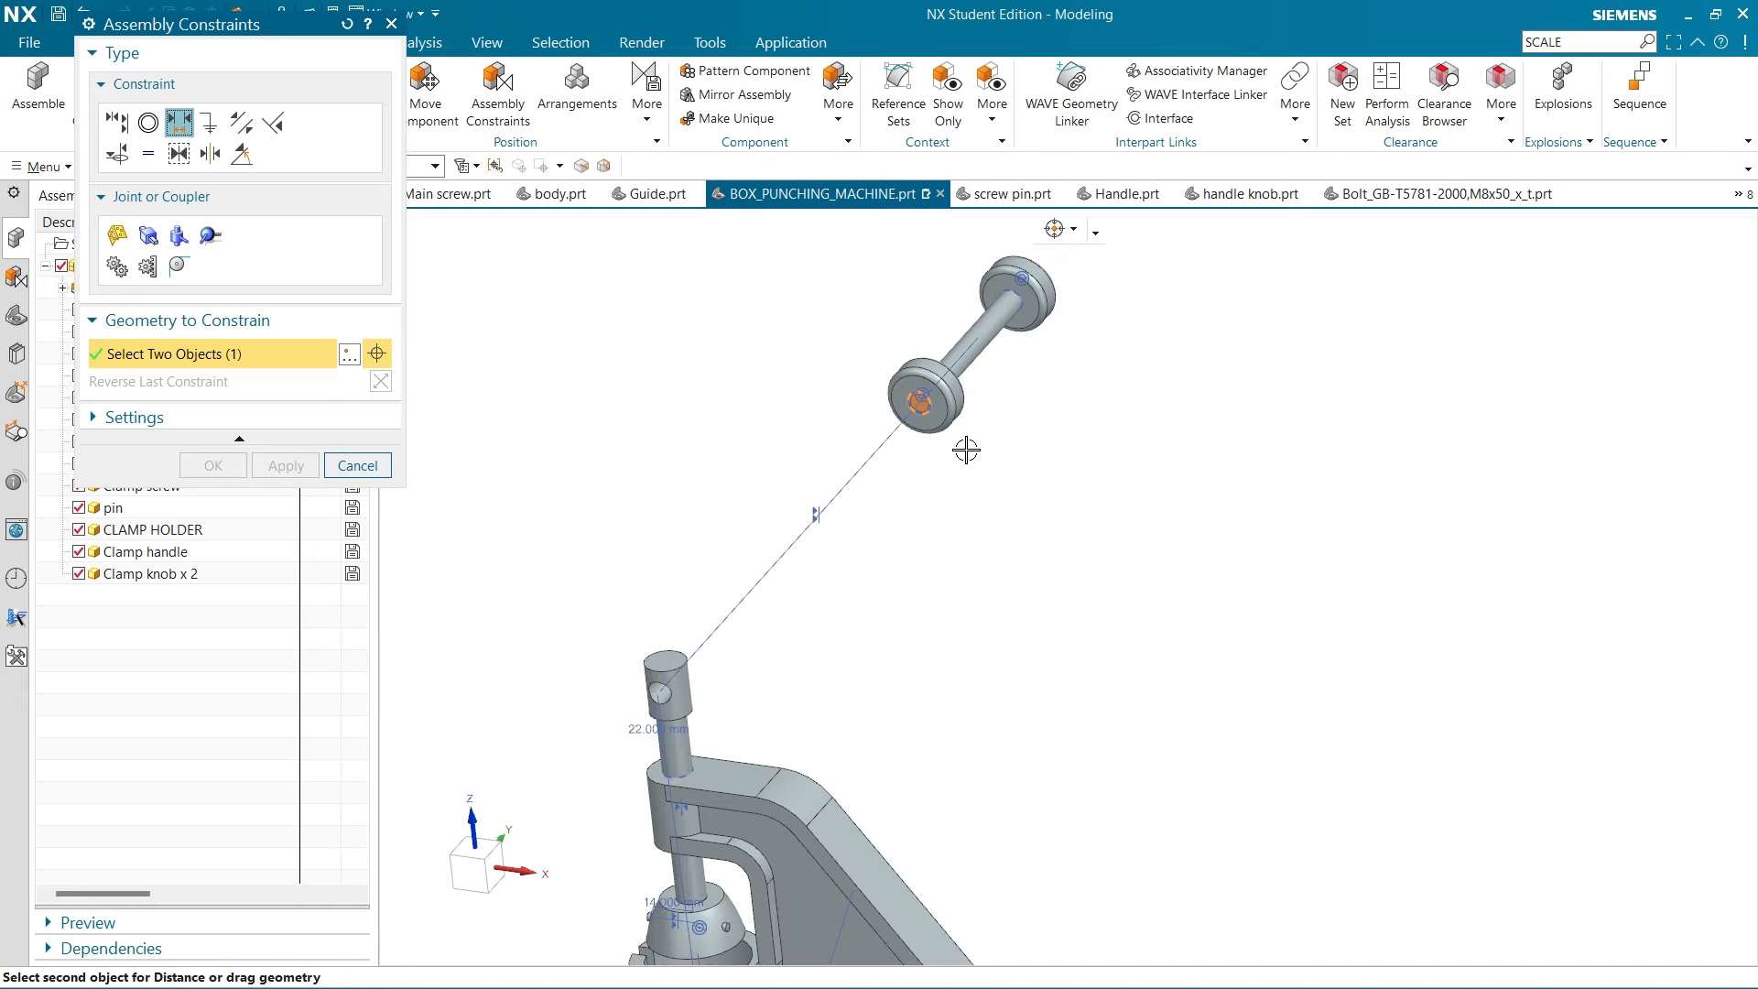
scroll(674, 629, "up", 3)
middle_click_drag(961, 676, 977, 637)
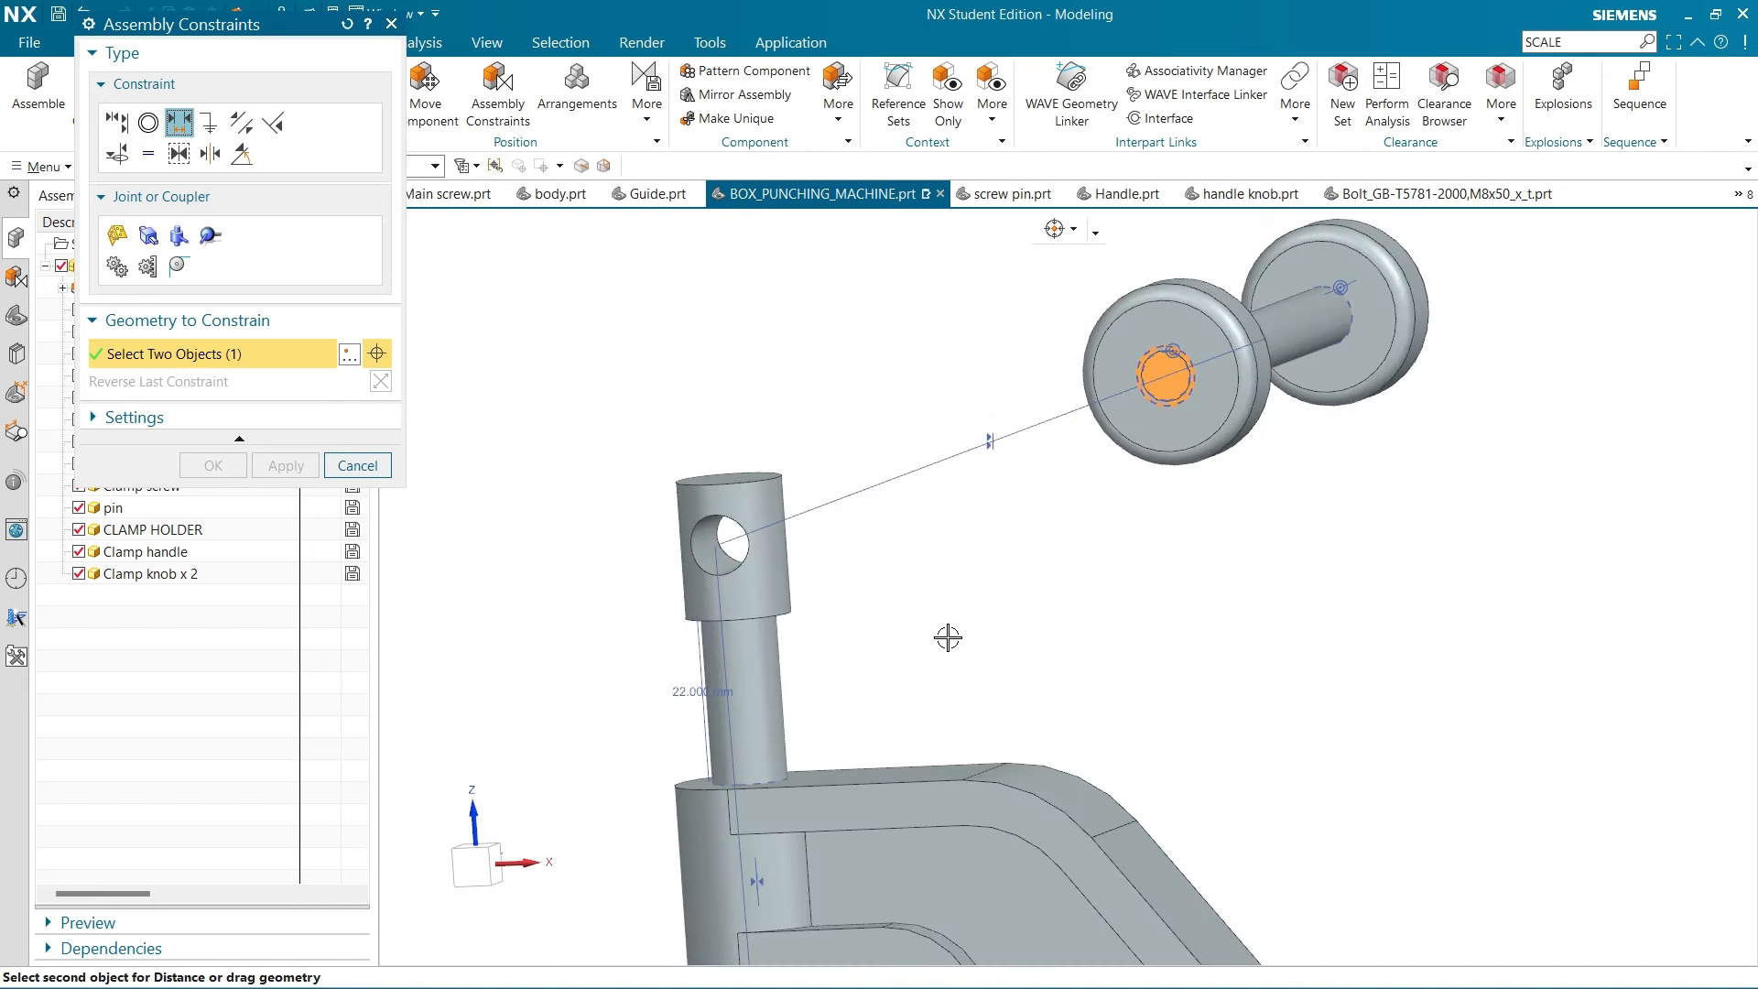
scroll(717, 586, "up", 3)
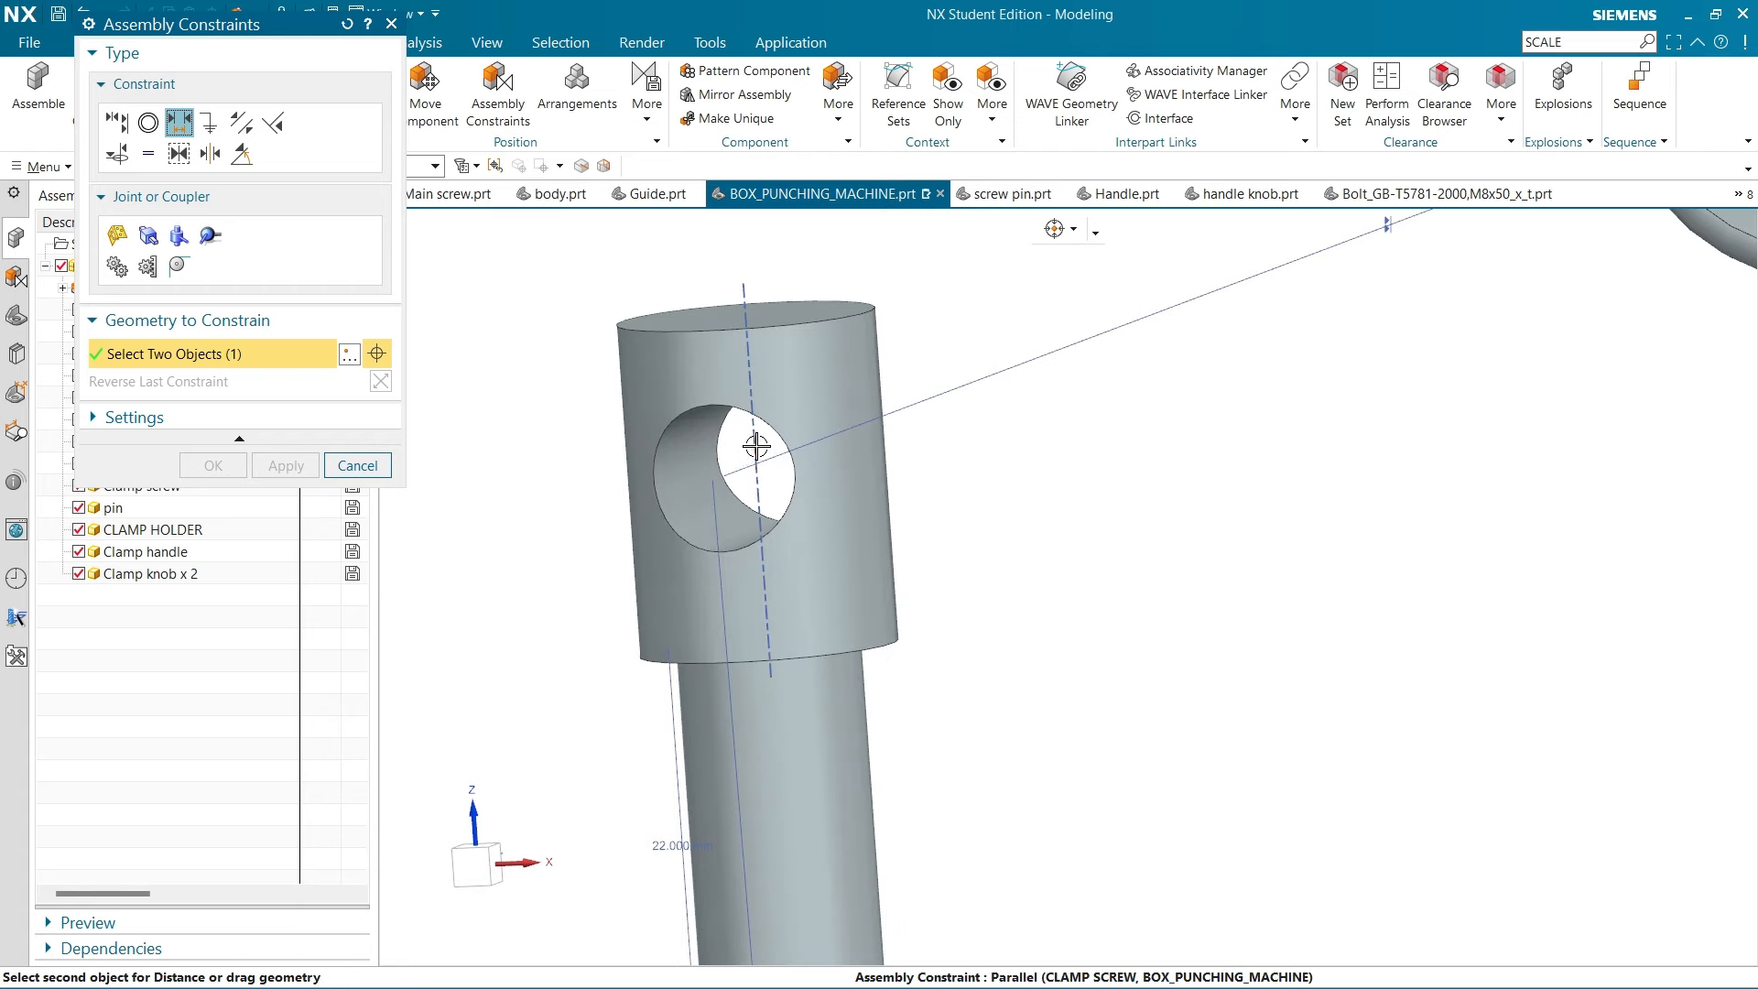
left_click(743, 290)
type("40")
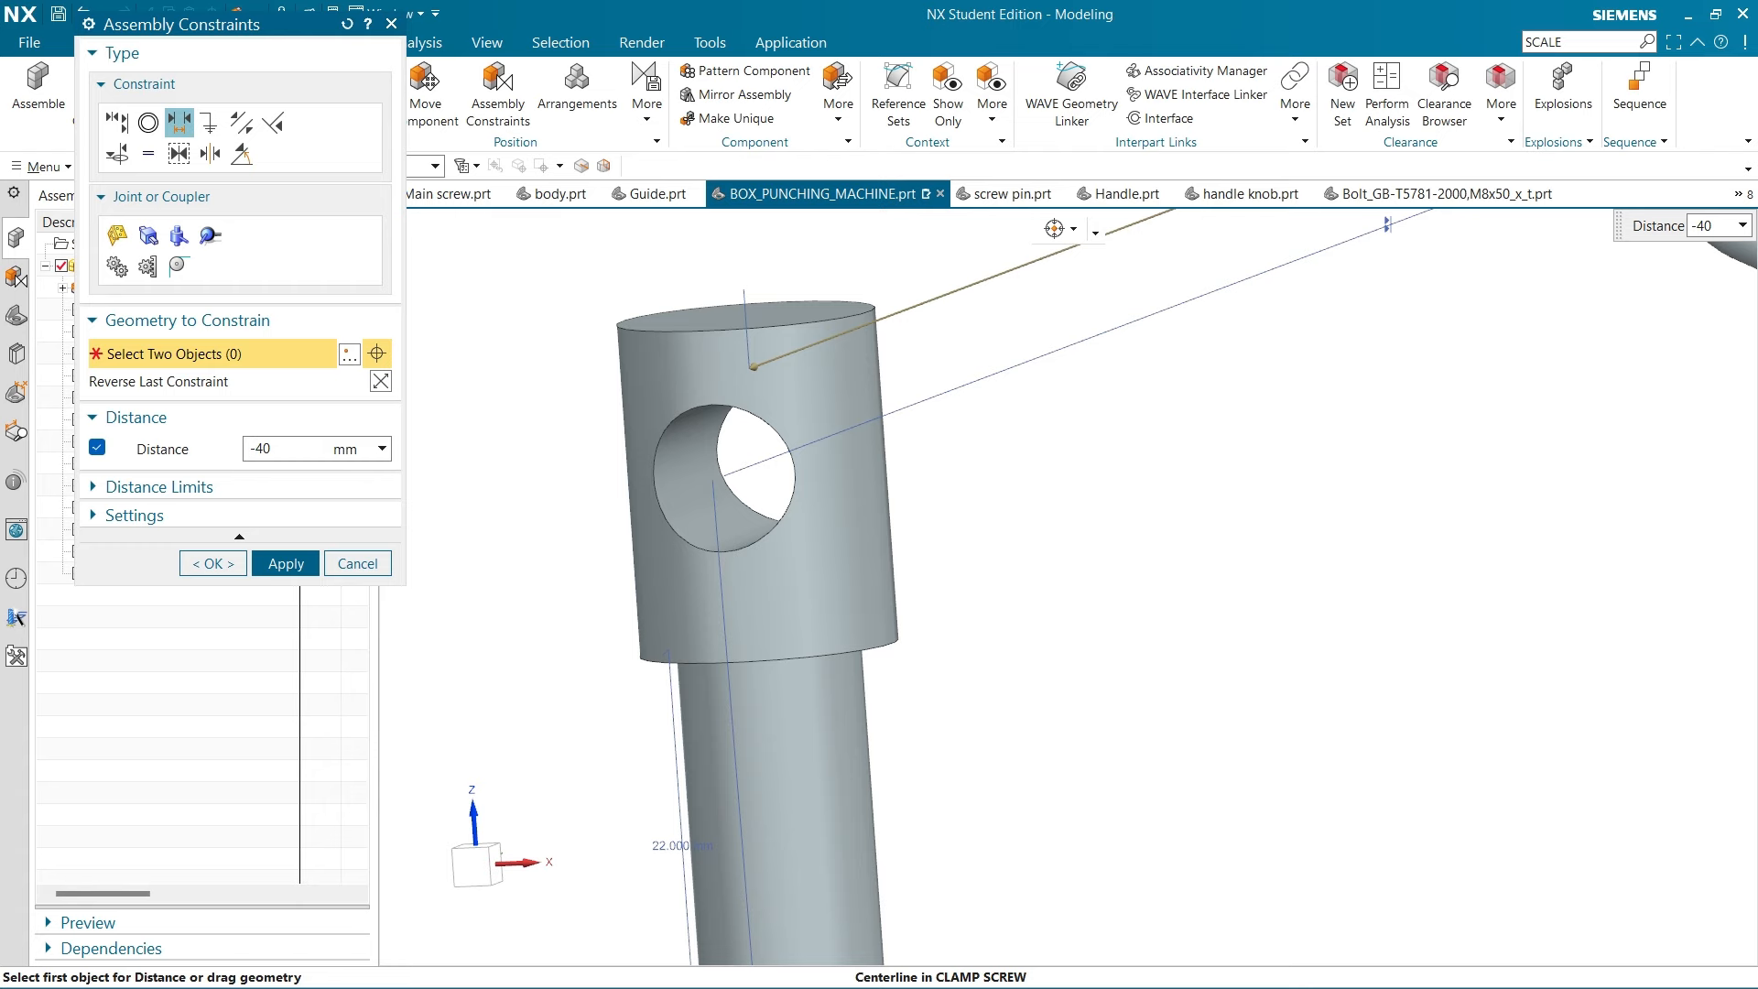
left_click(337, 562)
left_click(286, 563)
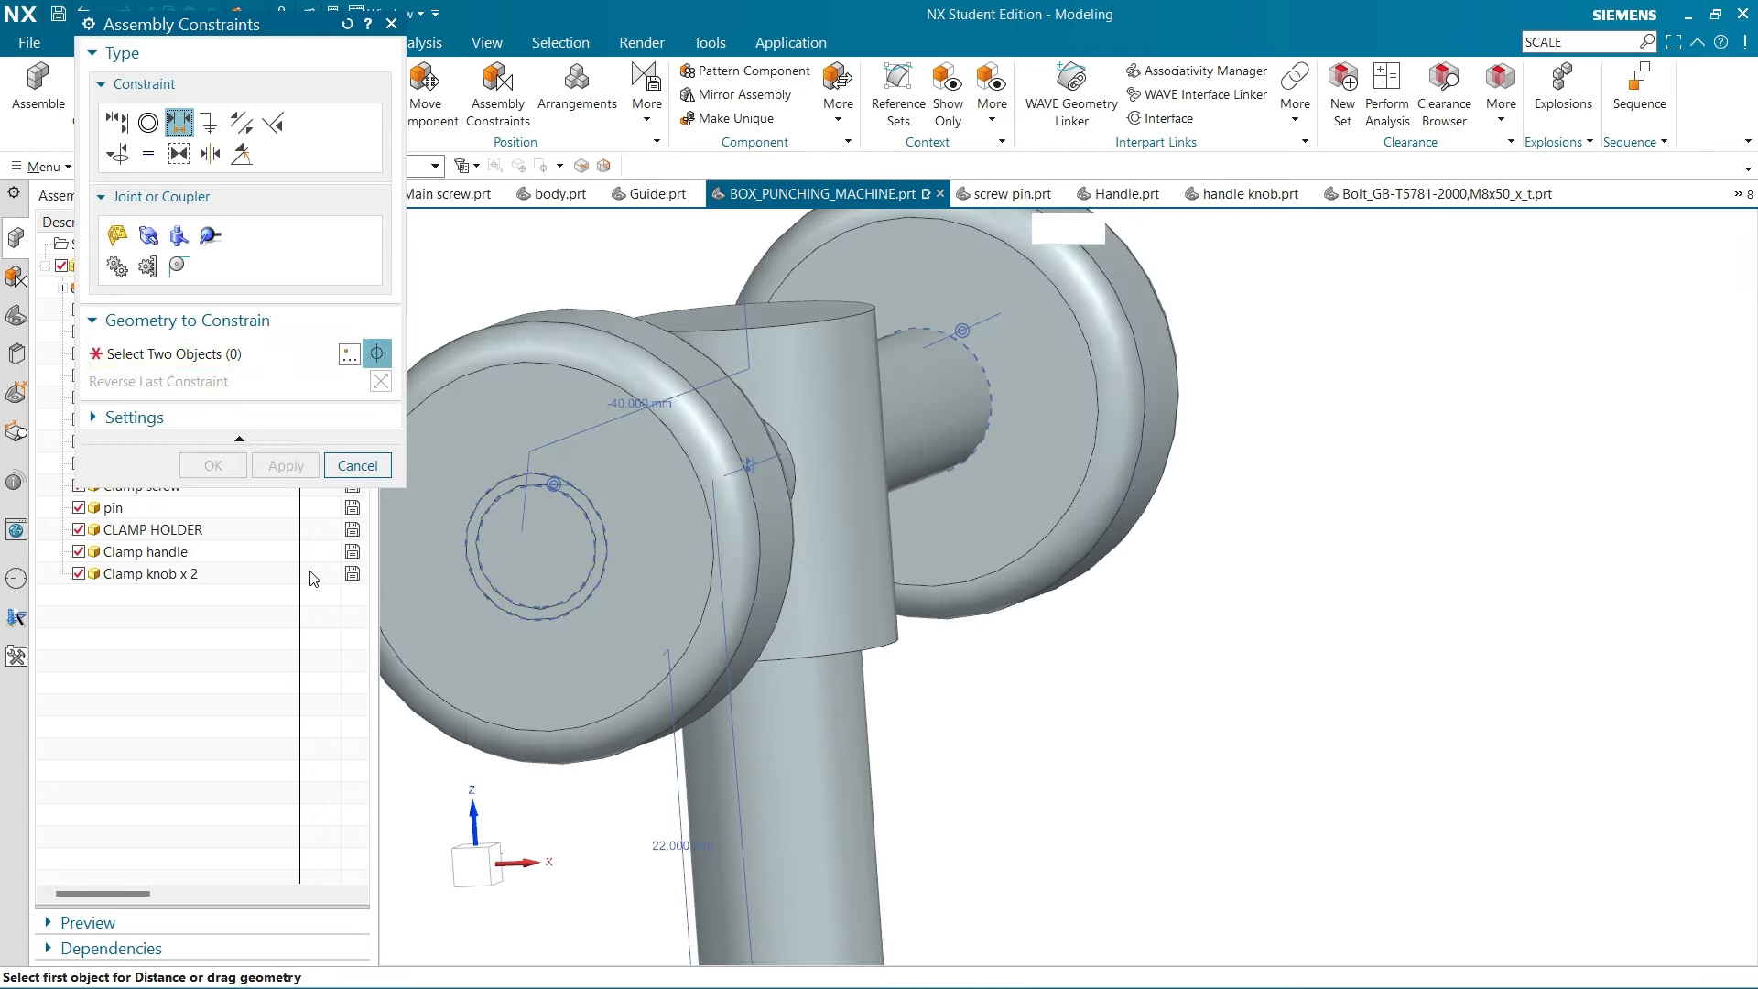
left_click(357, 463)
Try placing two instances of punch.prt in the free space beside the assembly
scroll(837, 602, "down", 4)
middle_click_drag(837, 602, 793, 706)
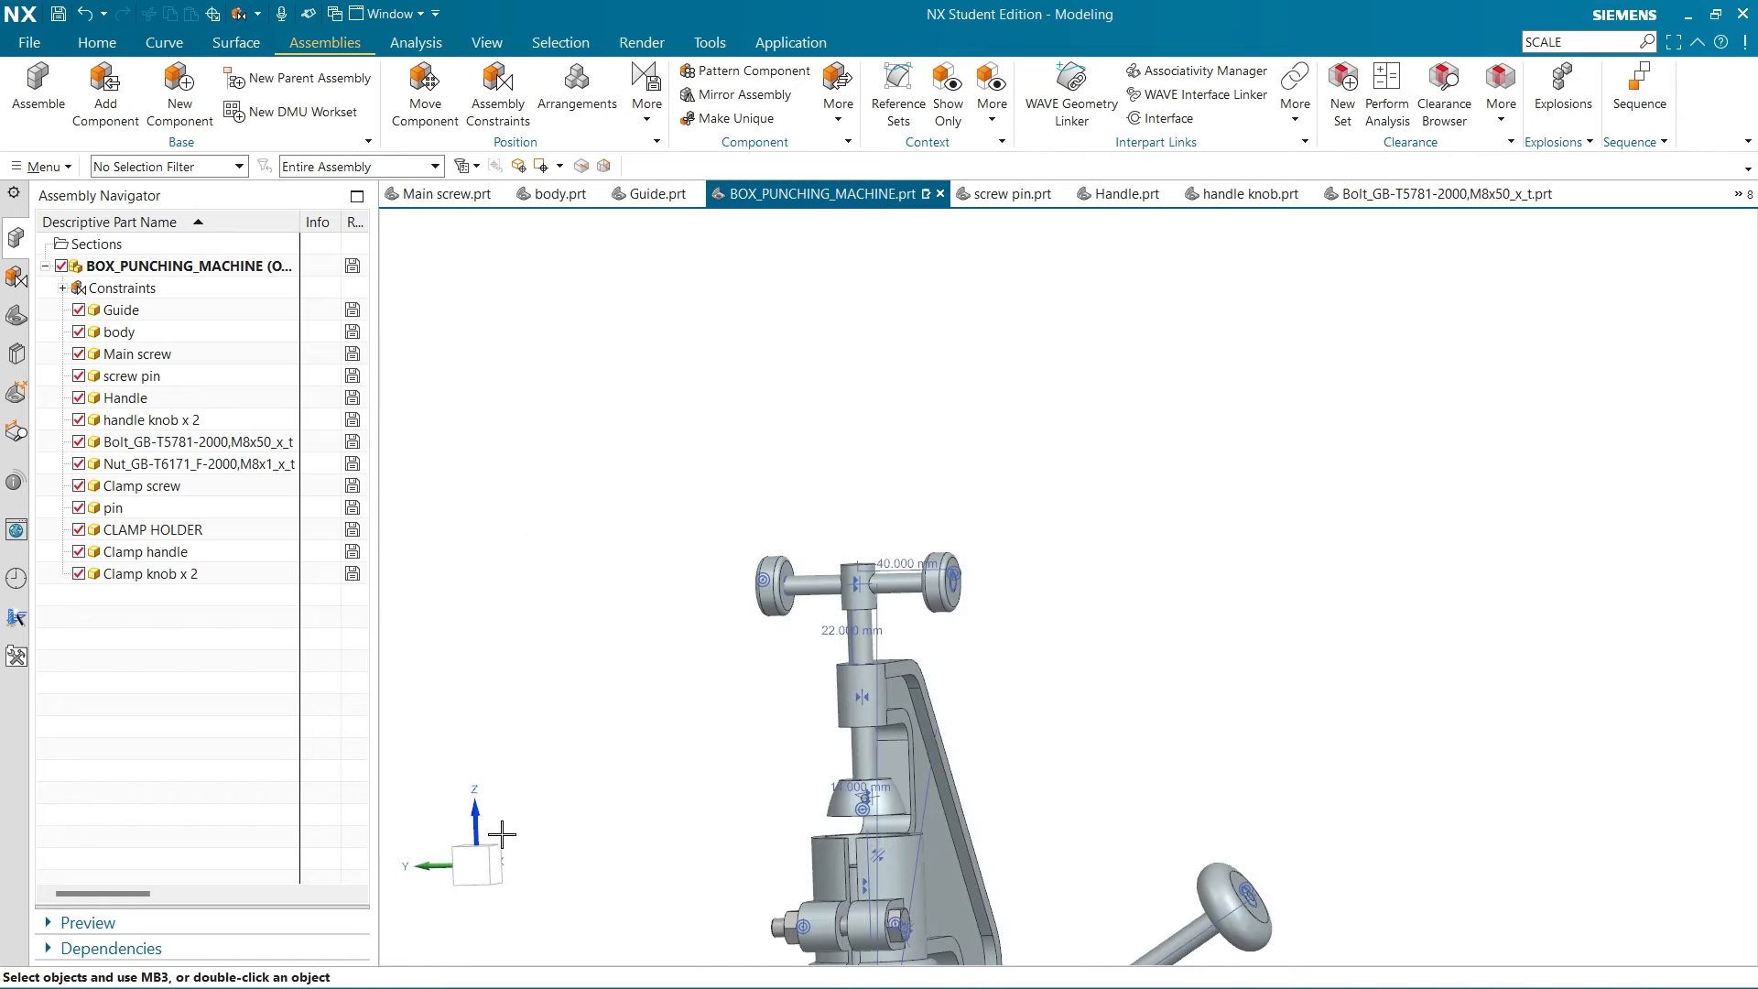
left_click(474, 868)
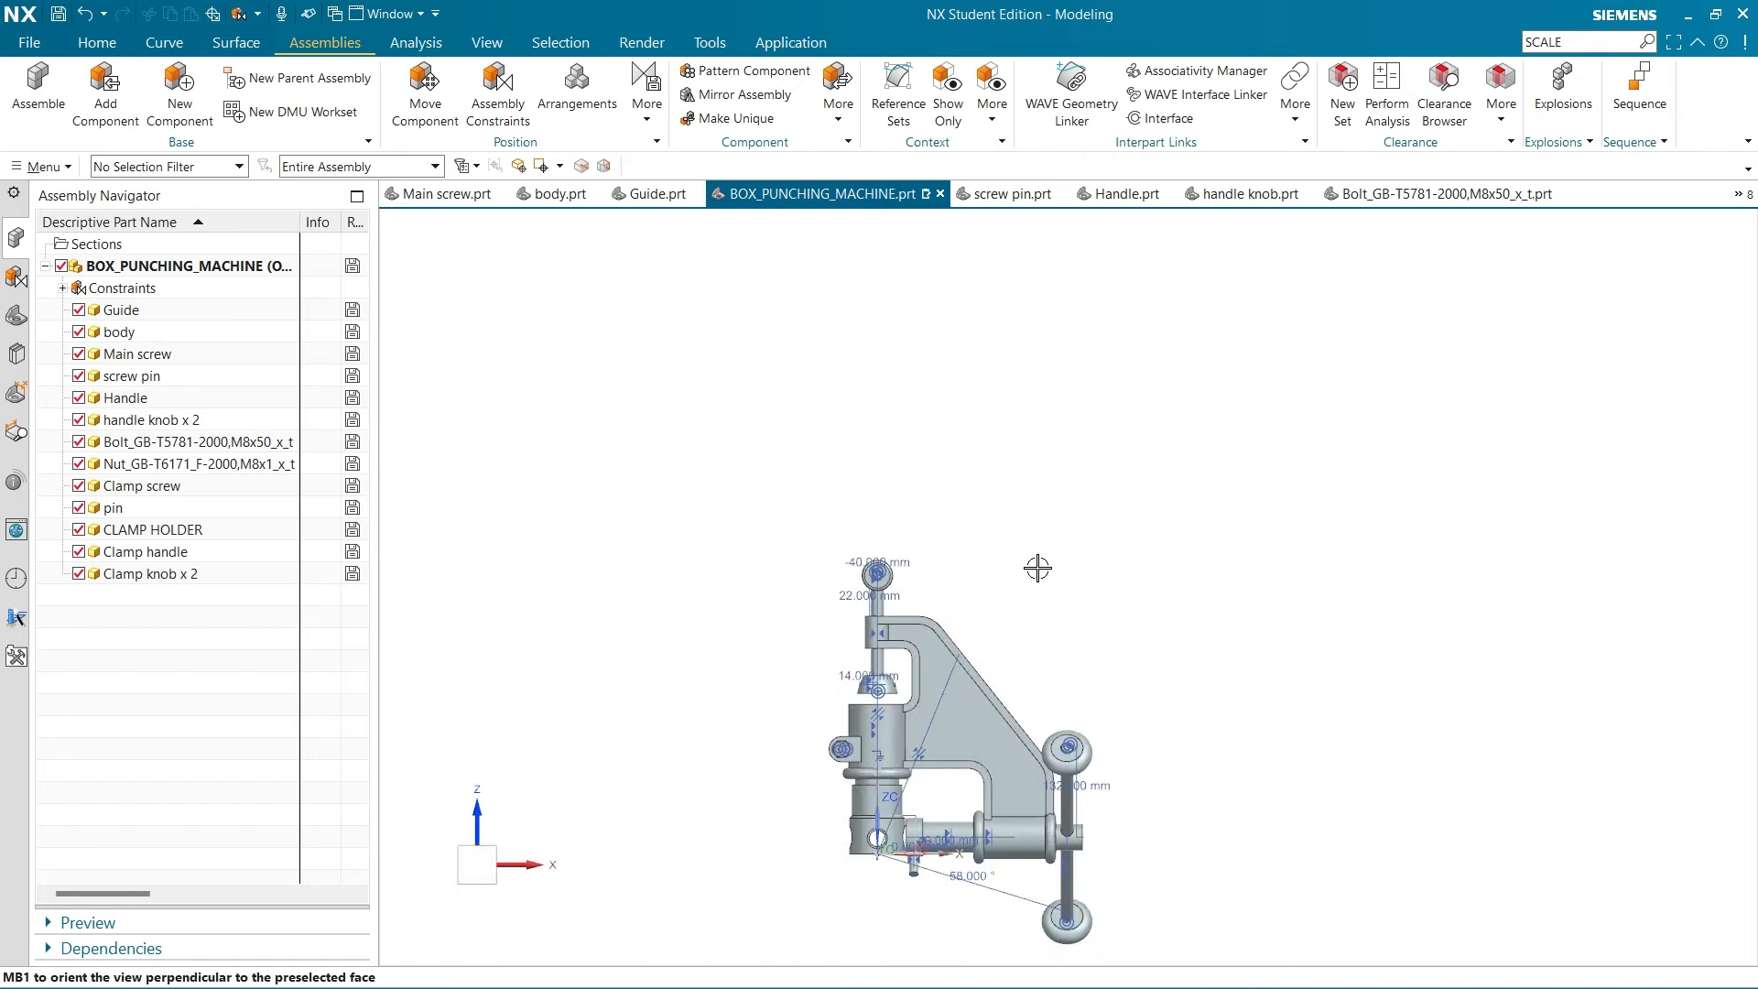
middle_click_drag(1035, 568, 1008, 596)
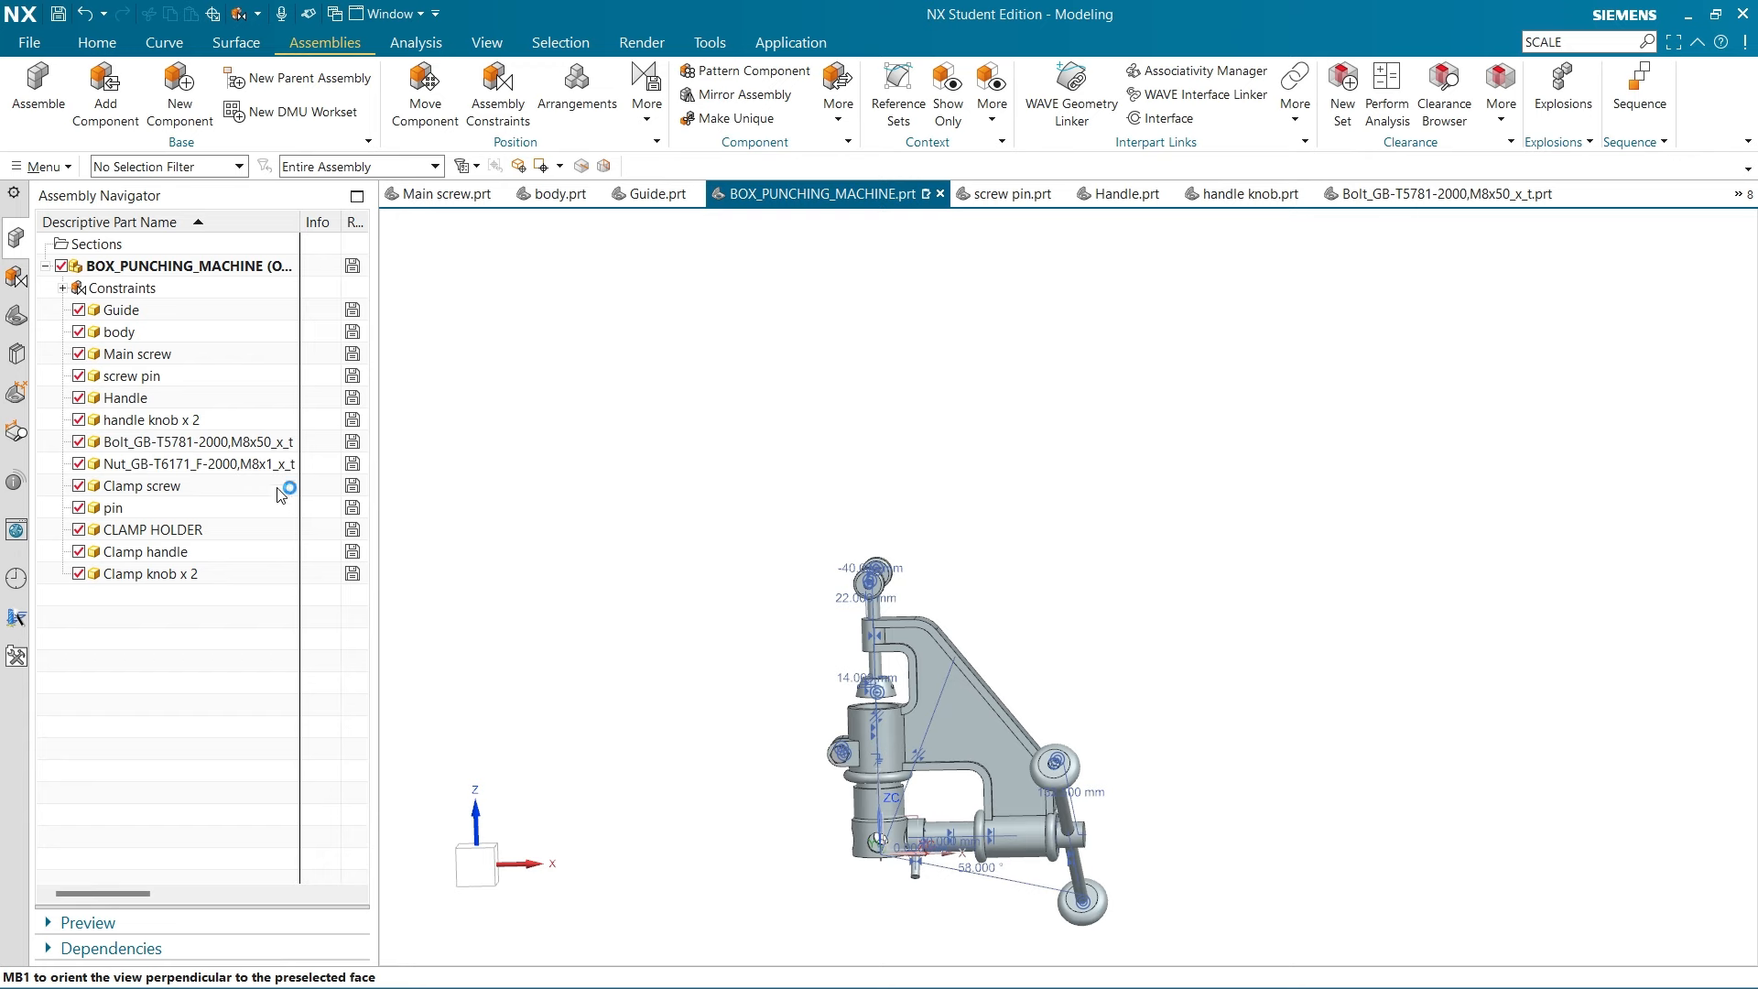
left_click(124, 107)
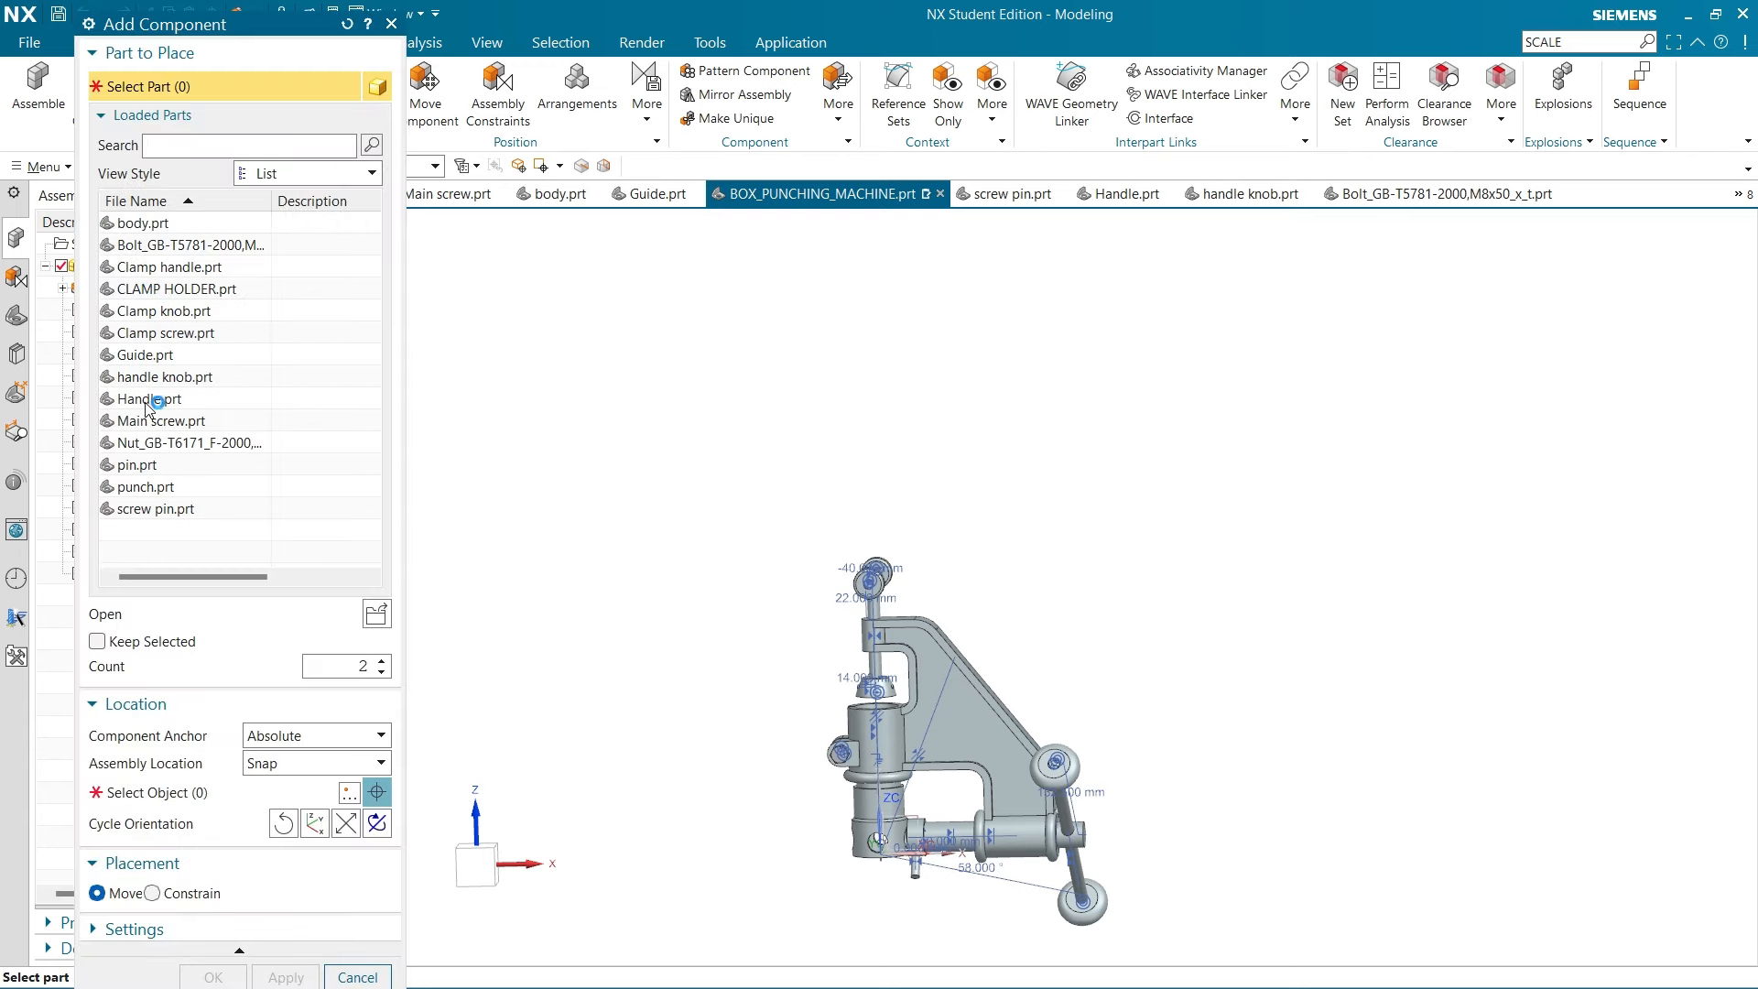
left_click(147, 486)
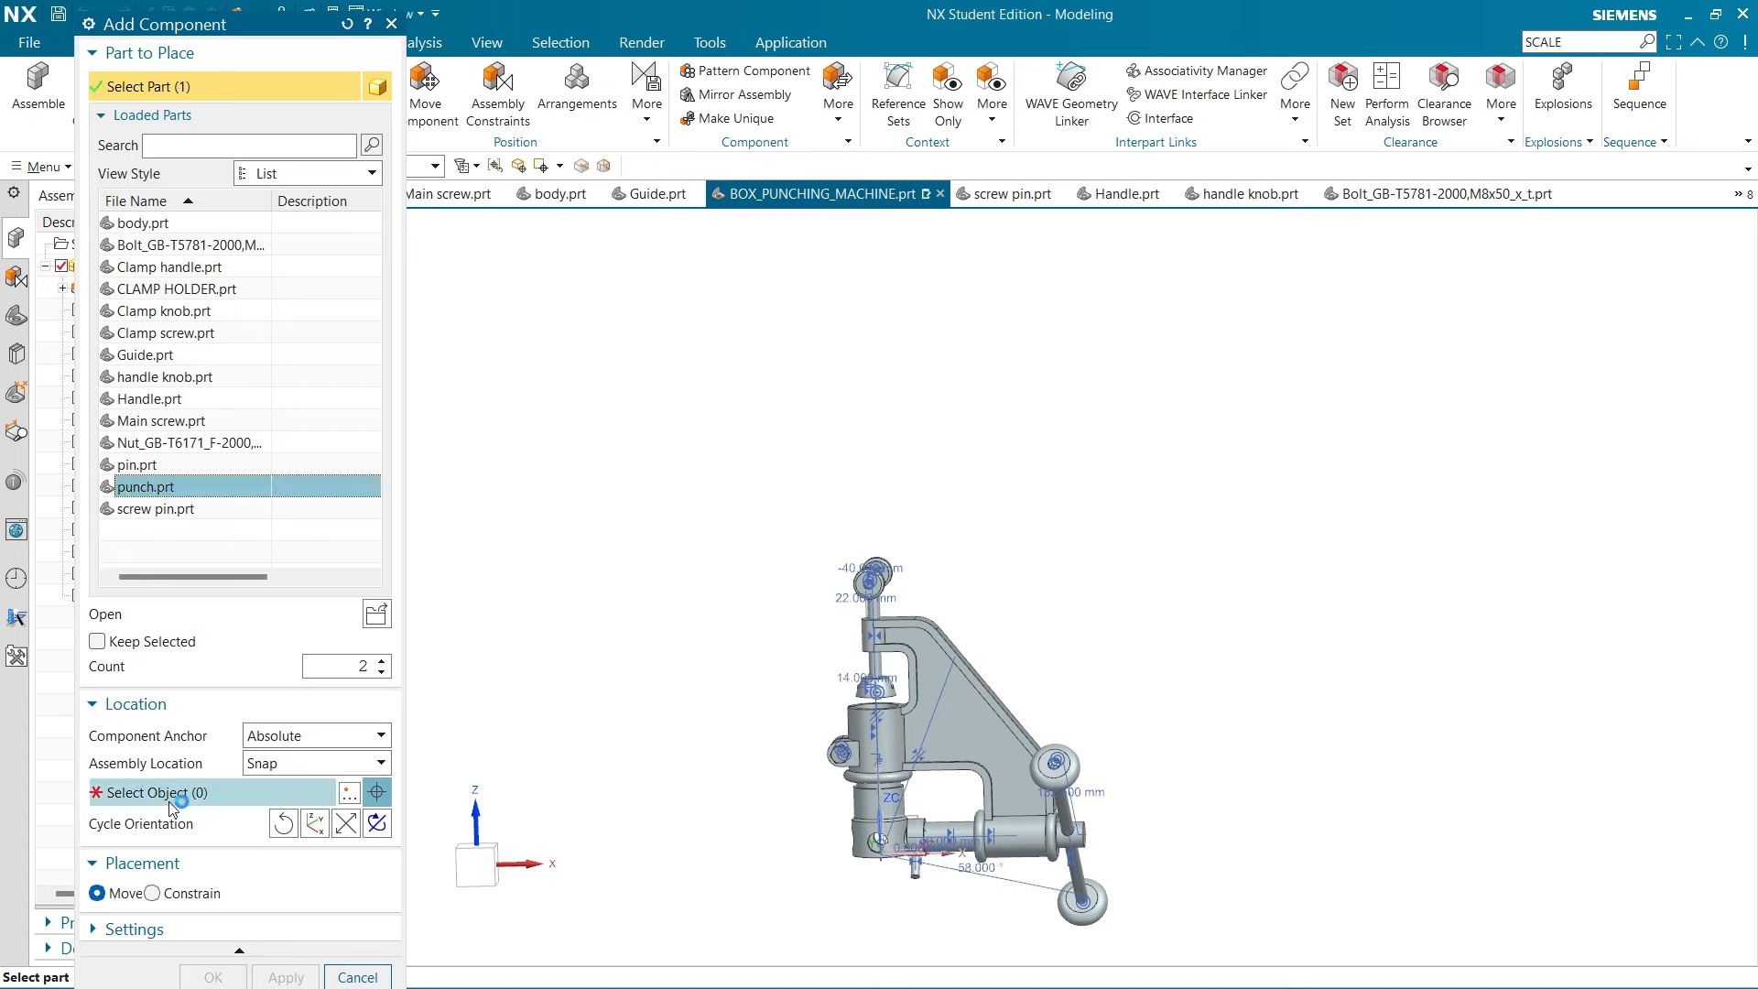
left_click(710, 735)
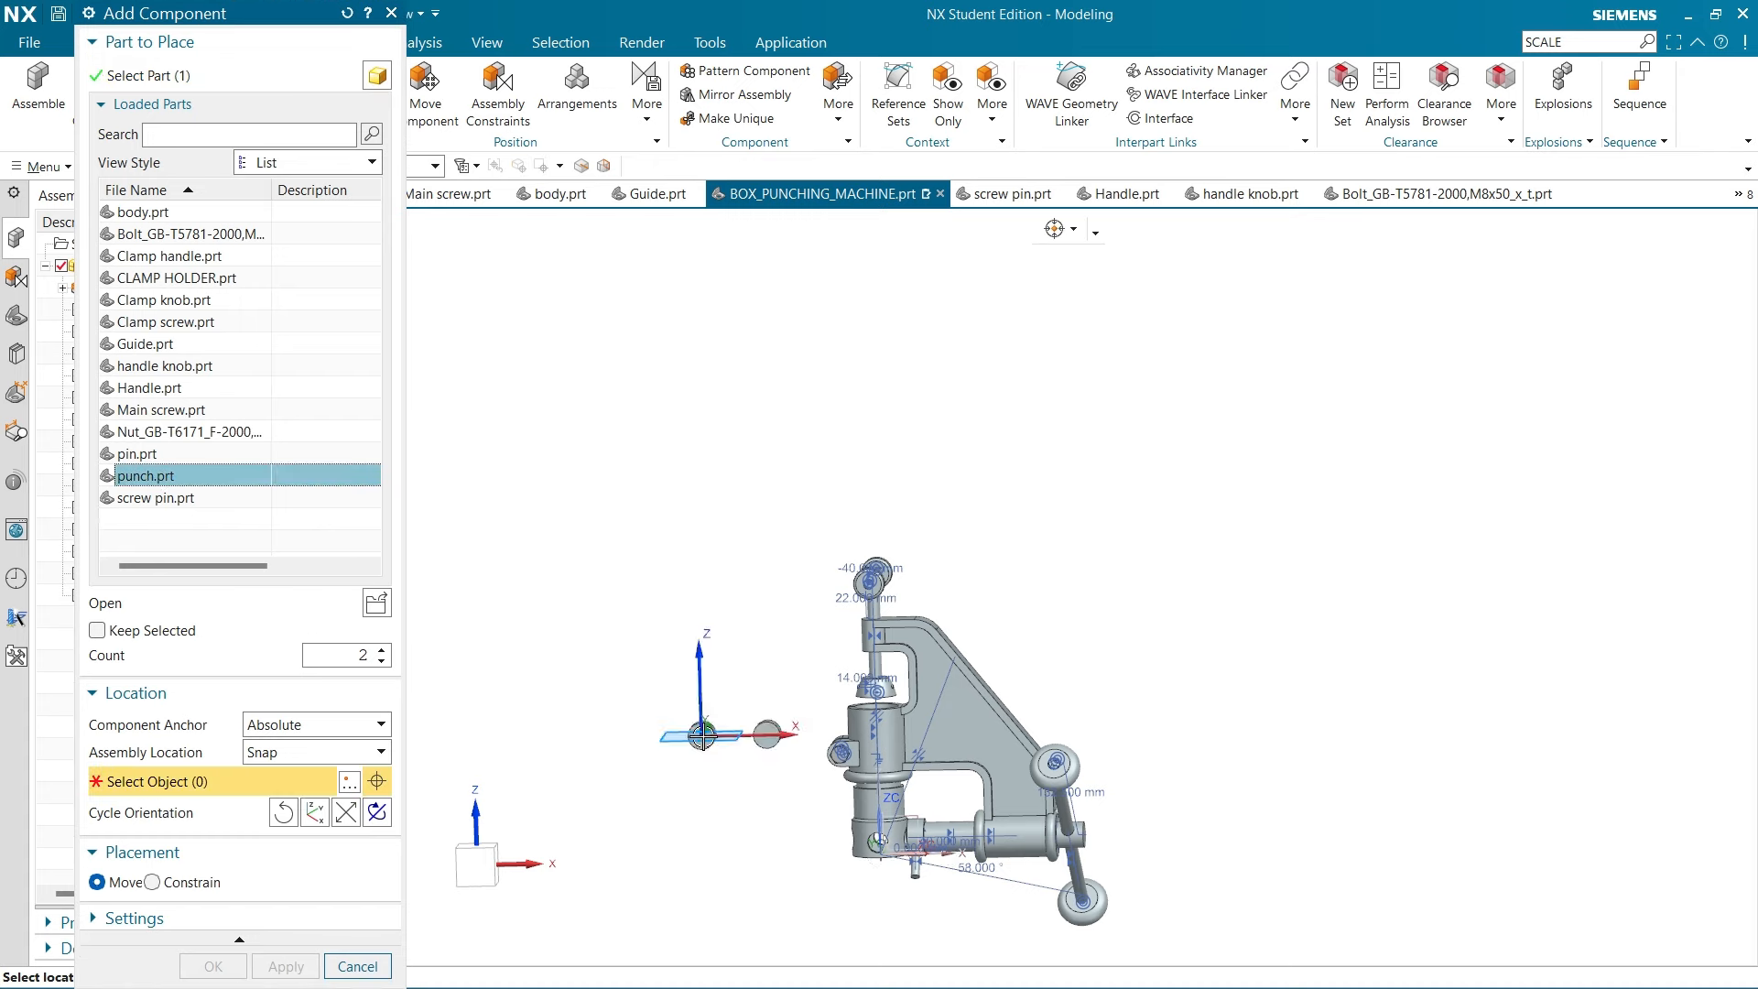
left_click(285, 966)
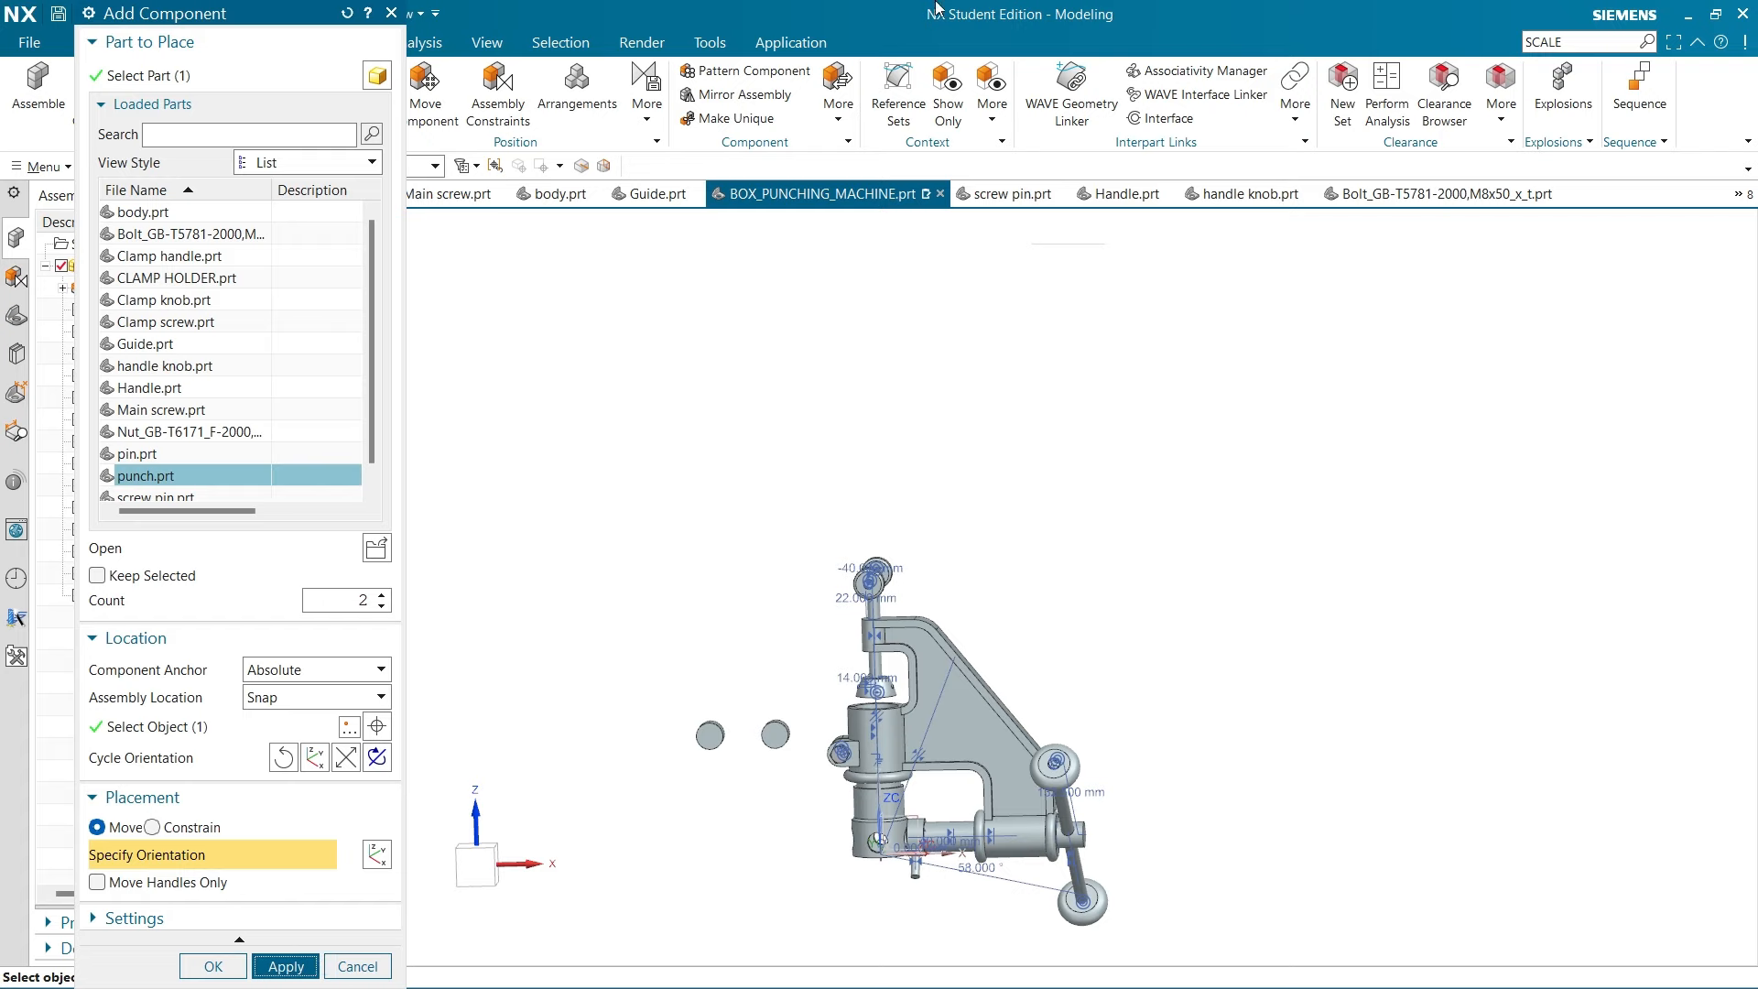
Compare the assembly and the placed punches with the section view in the reference drawing
double_click(759, 21)
scroll(1541, 776, "up", 2)
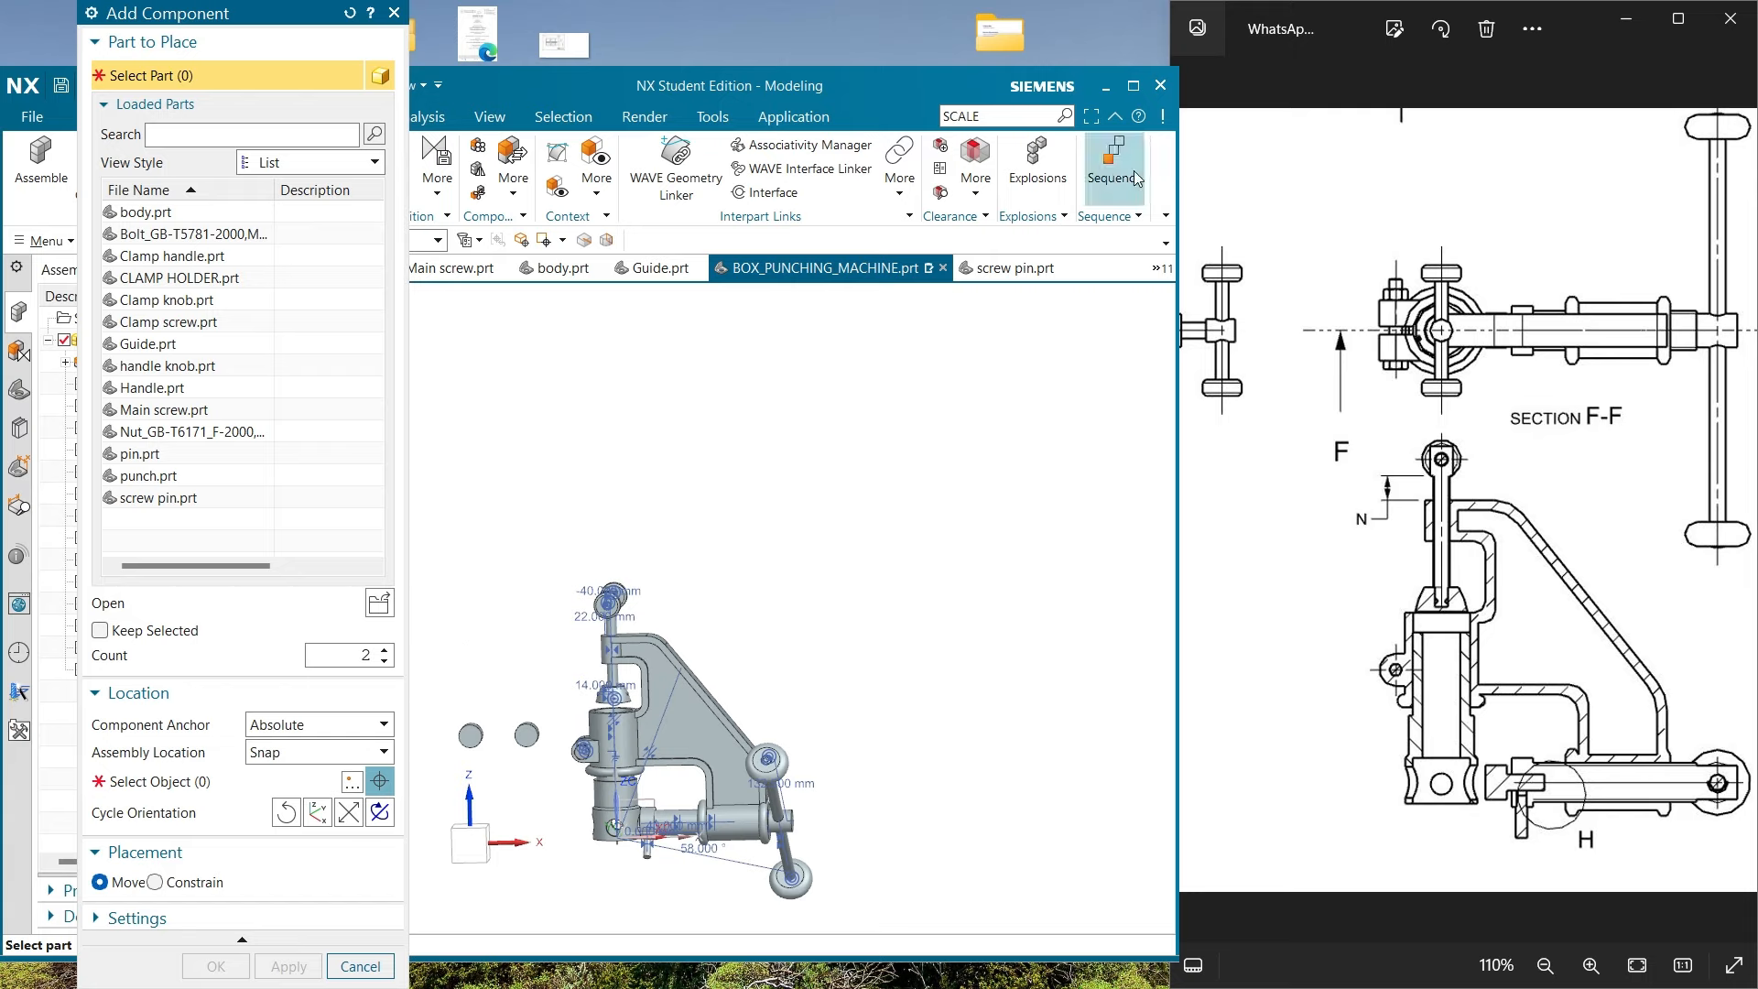
left_click(1106, 86)
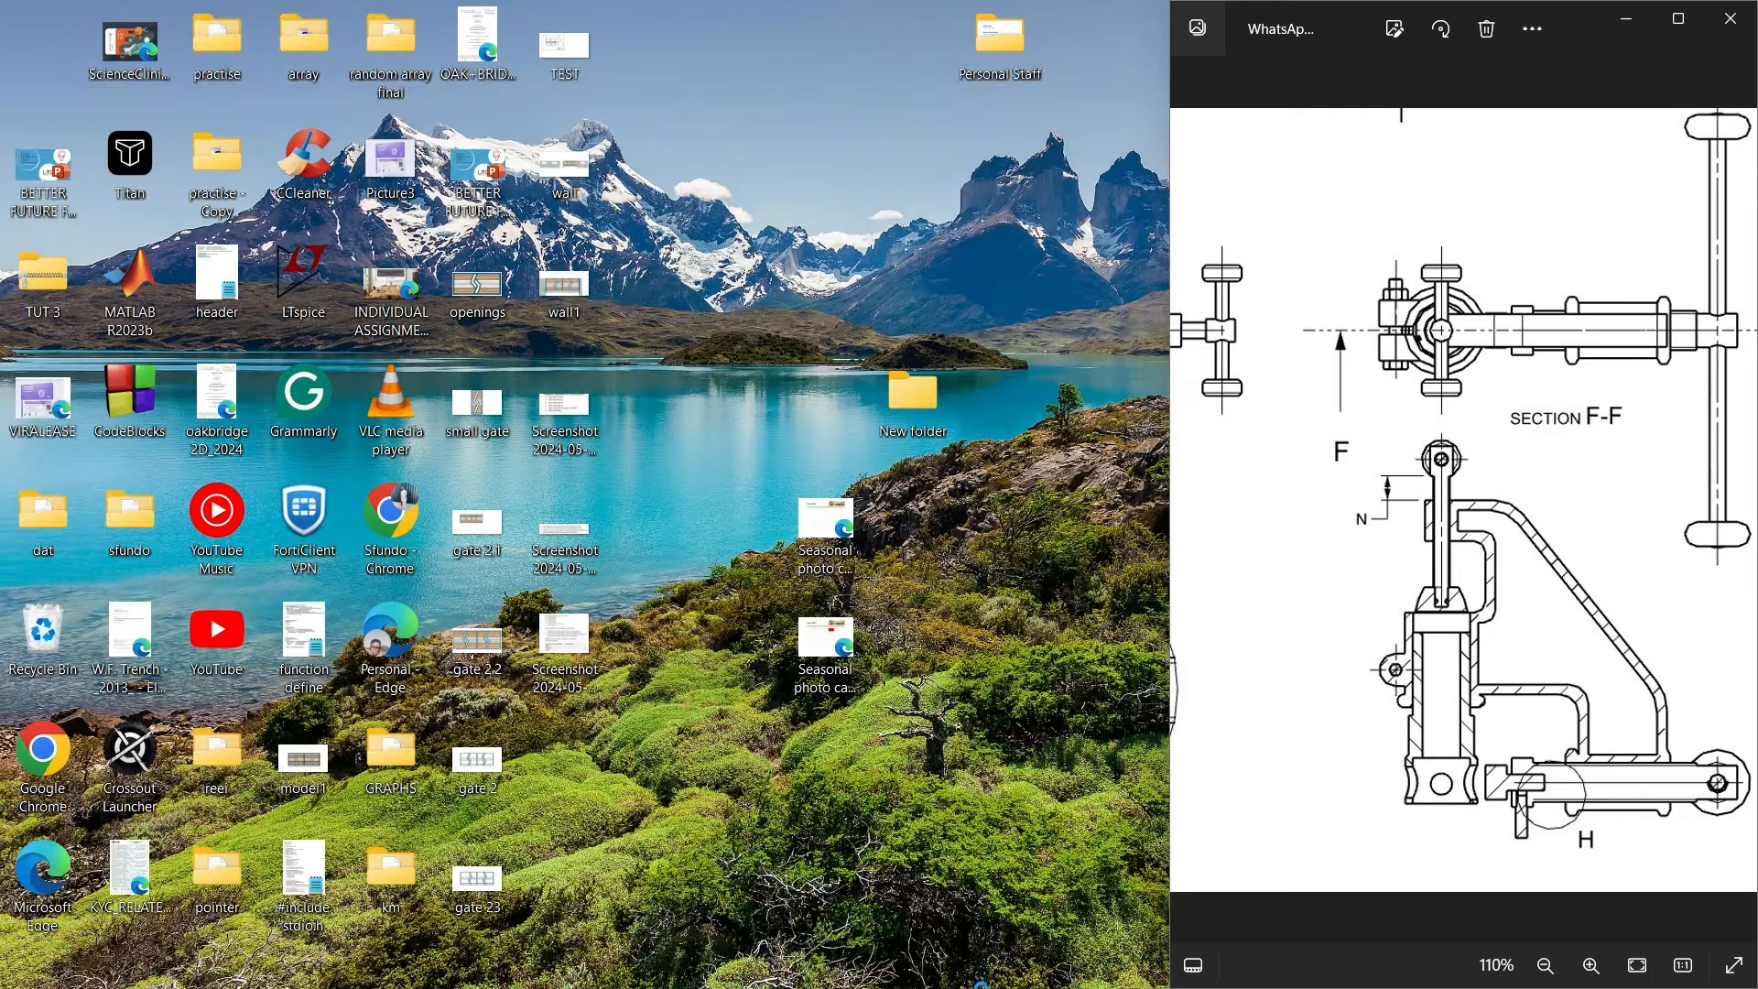
left_click(1125, 963)
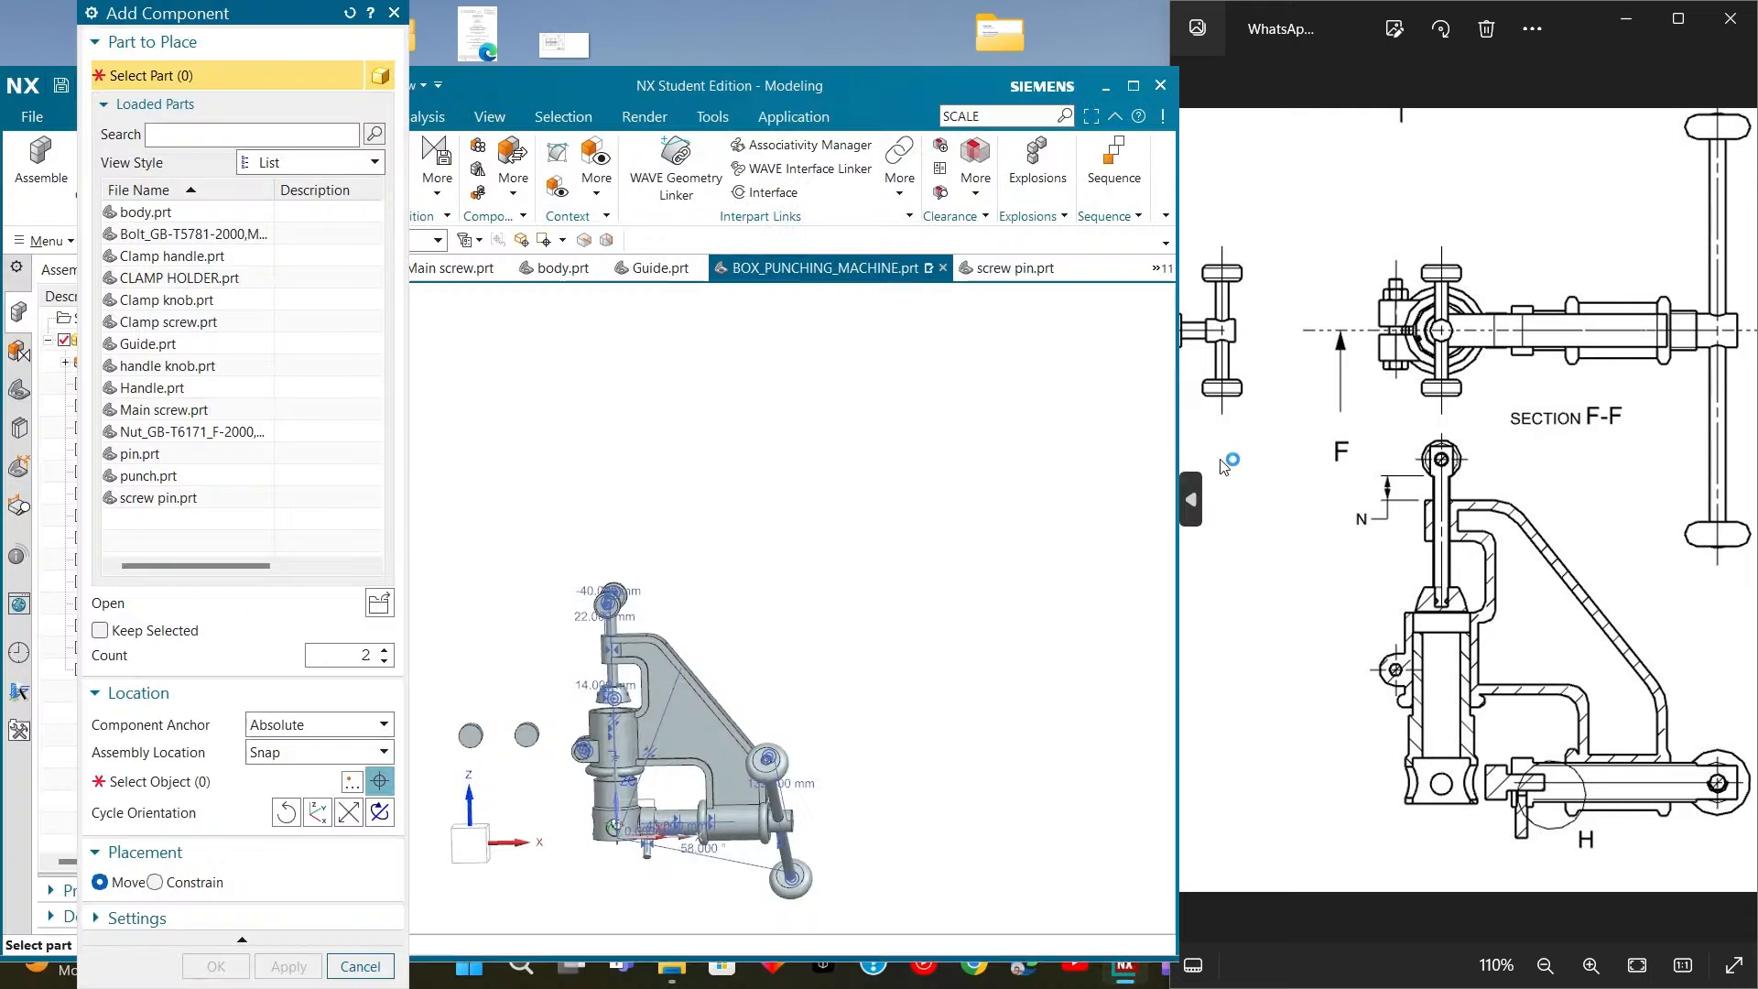
left_click(1134, 85)
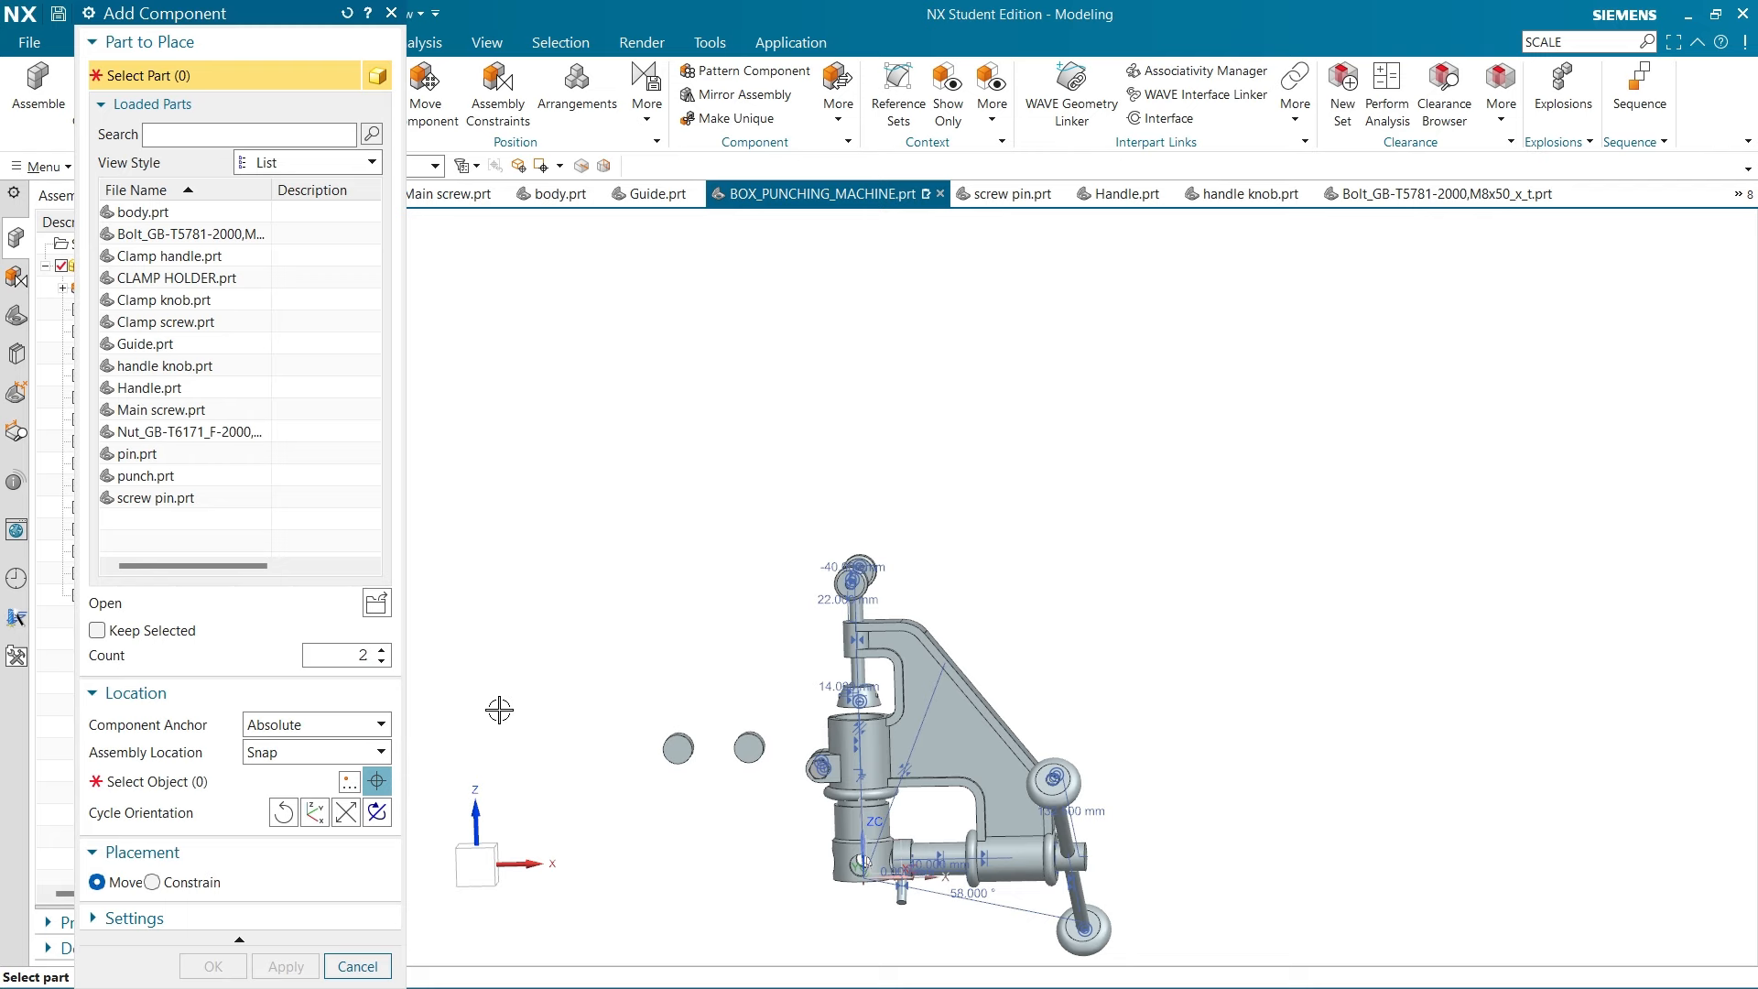
left_click(392, 12)
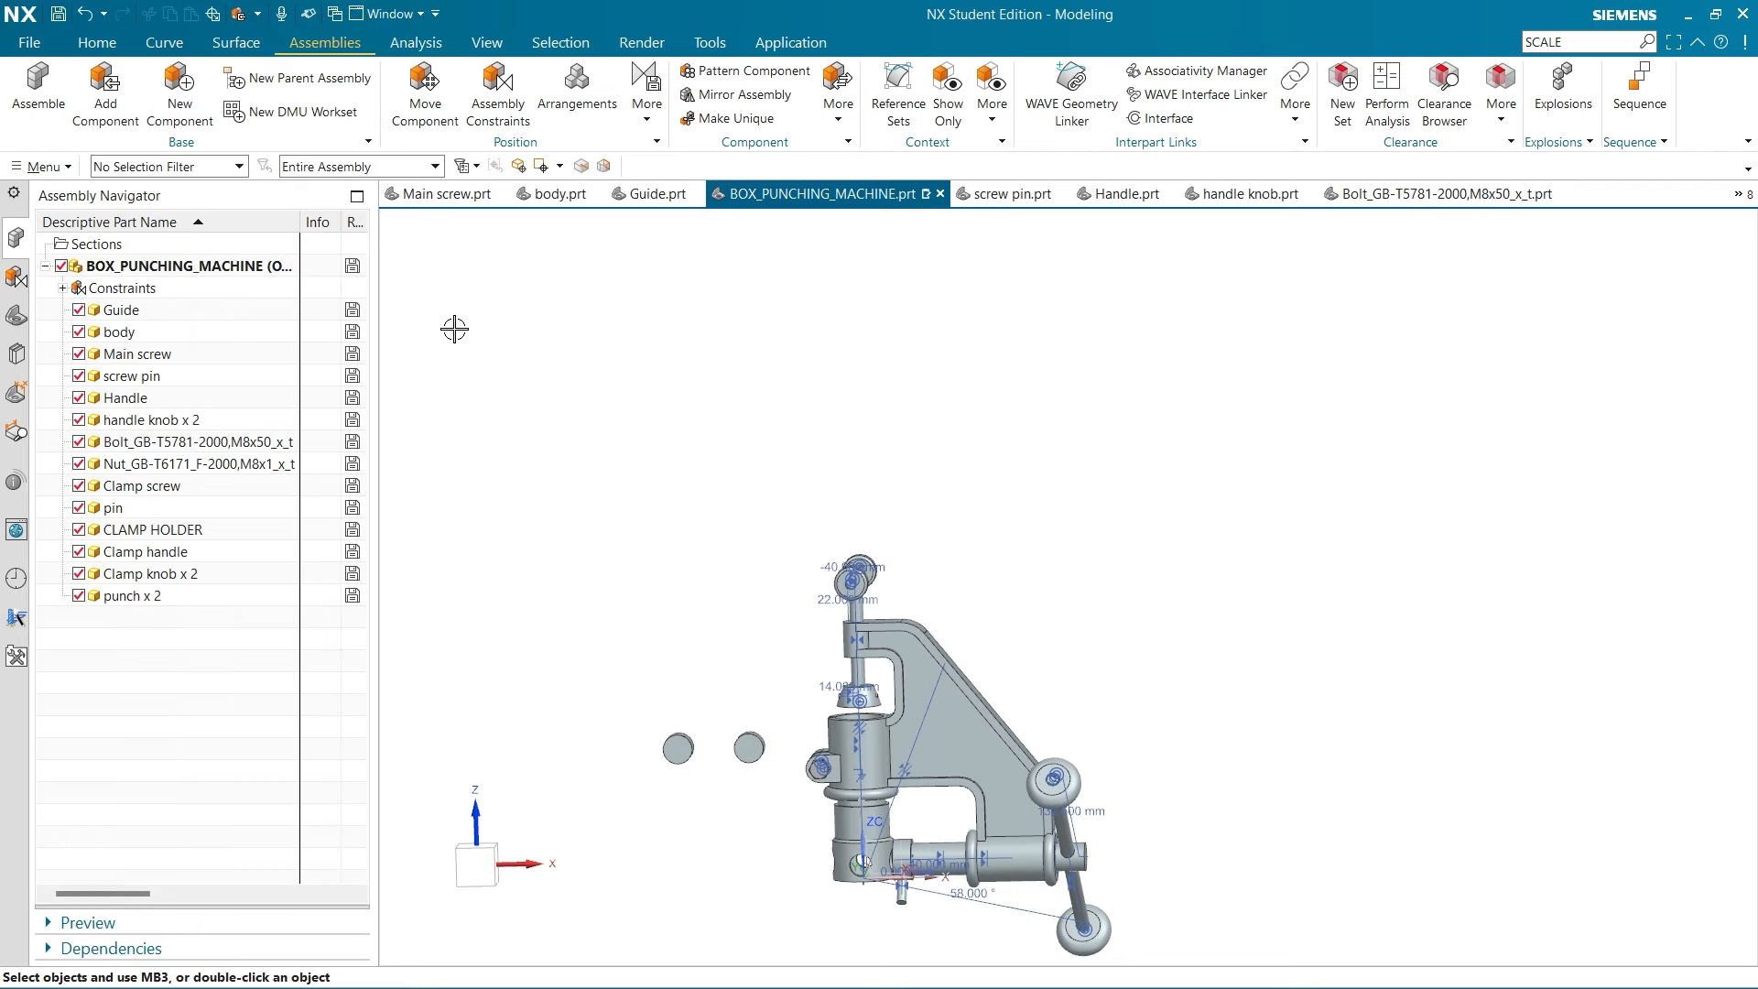
Add a single instance of punch.prt in the free space beside the assembly, with the count set to 1
left_click(96, 93)
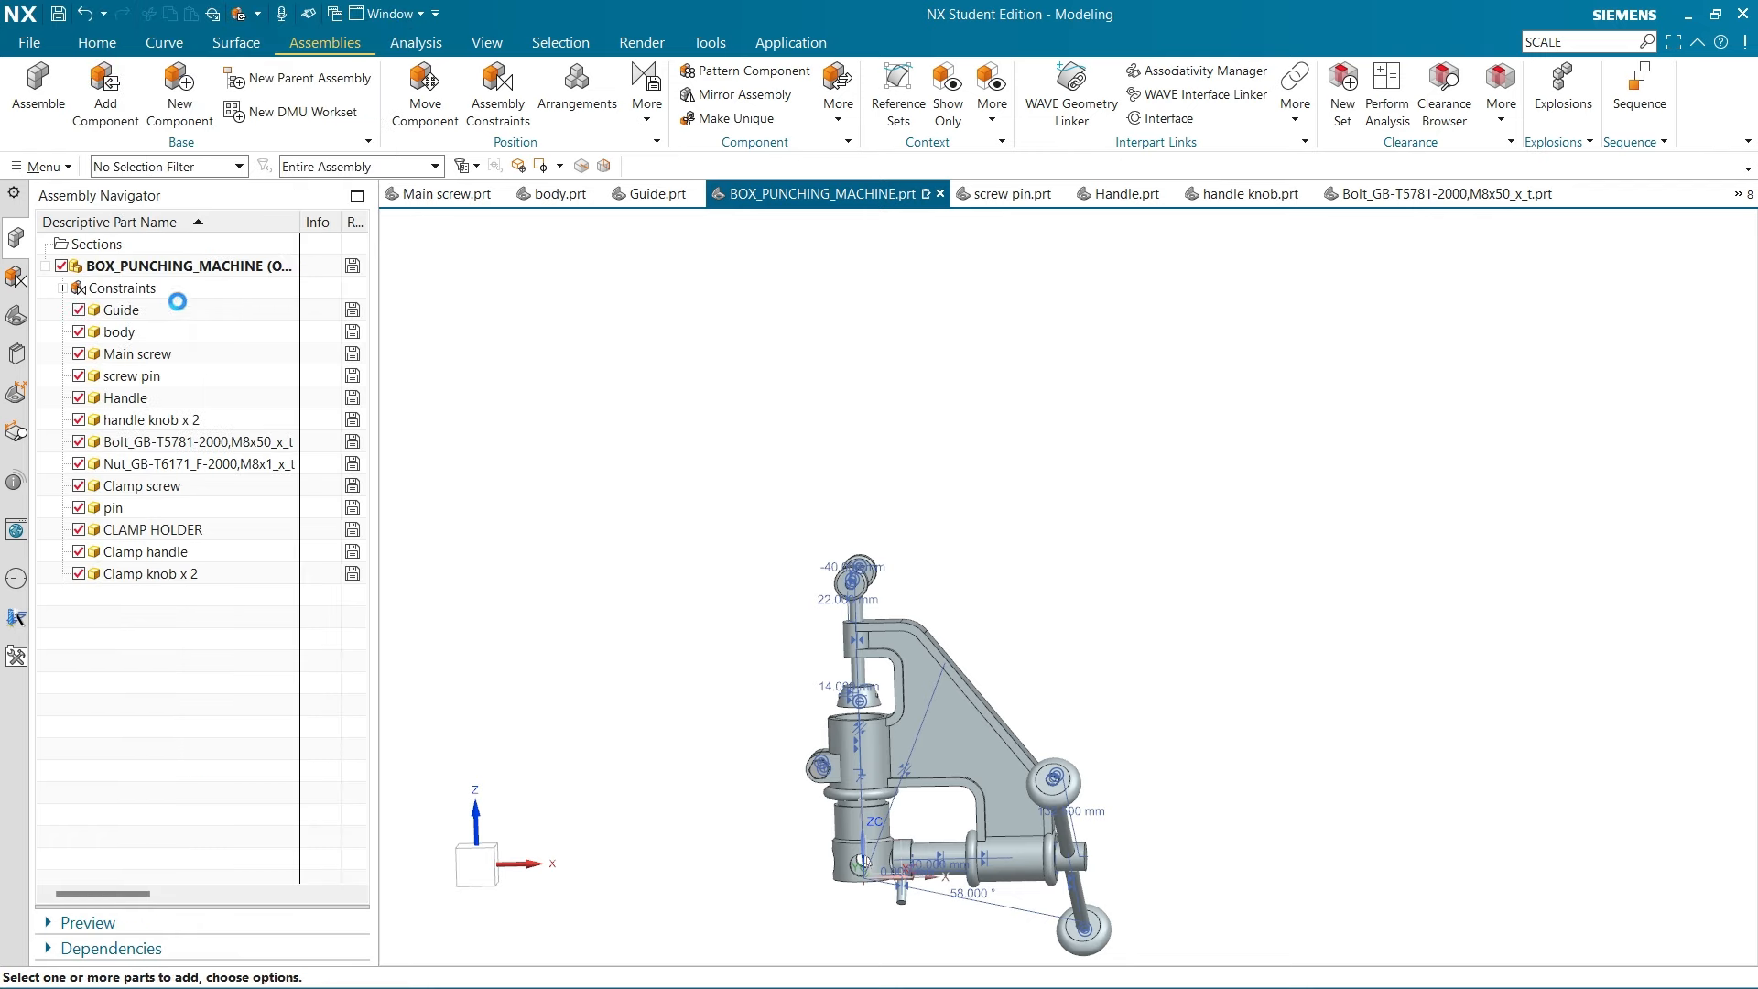
left_click(174, 470)
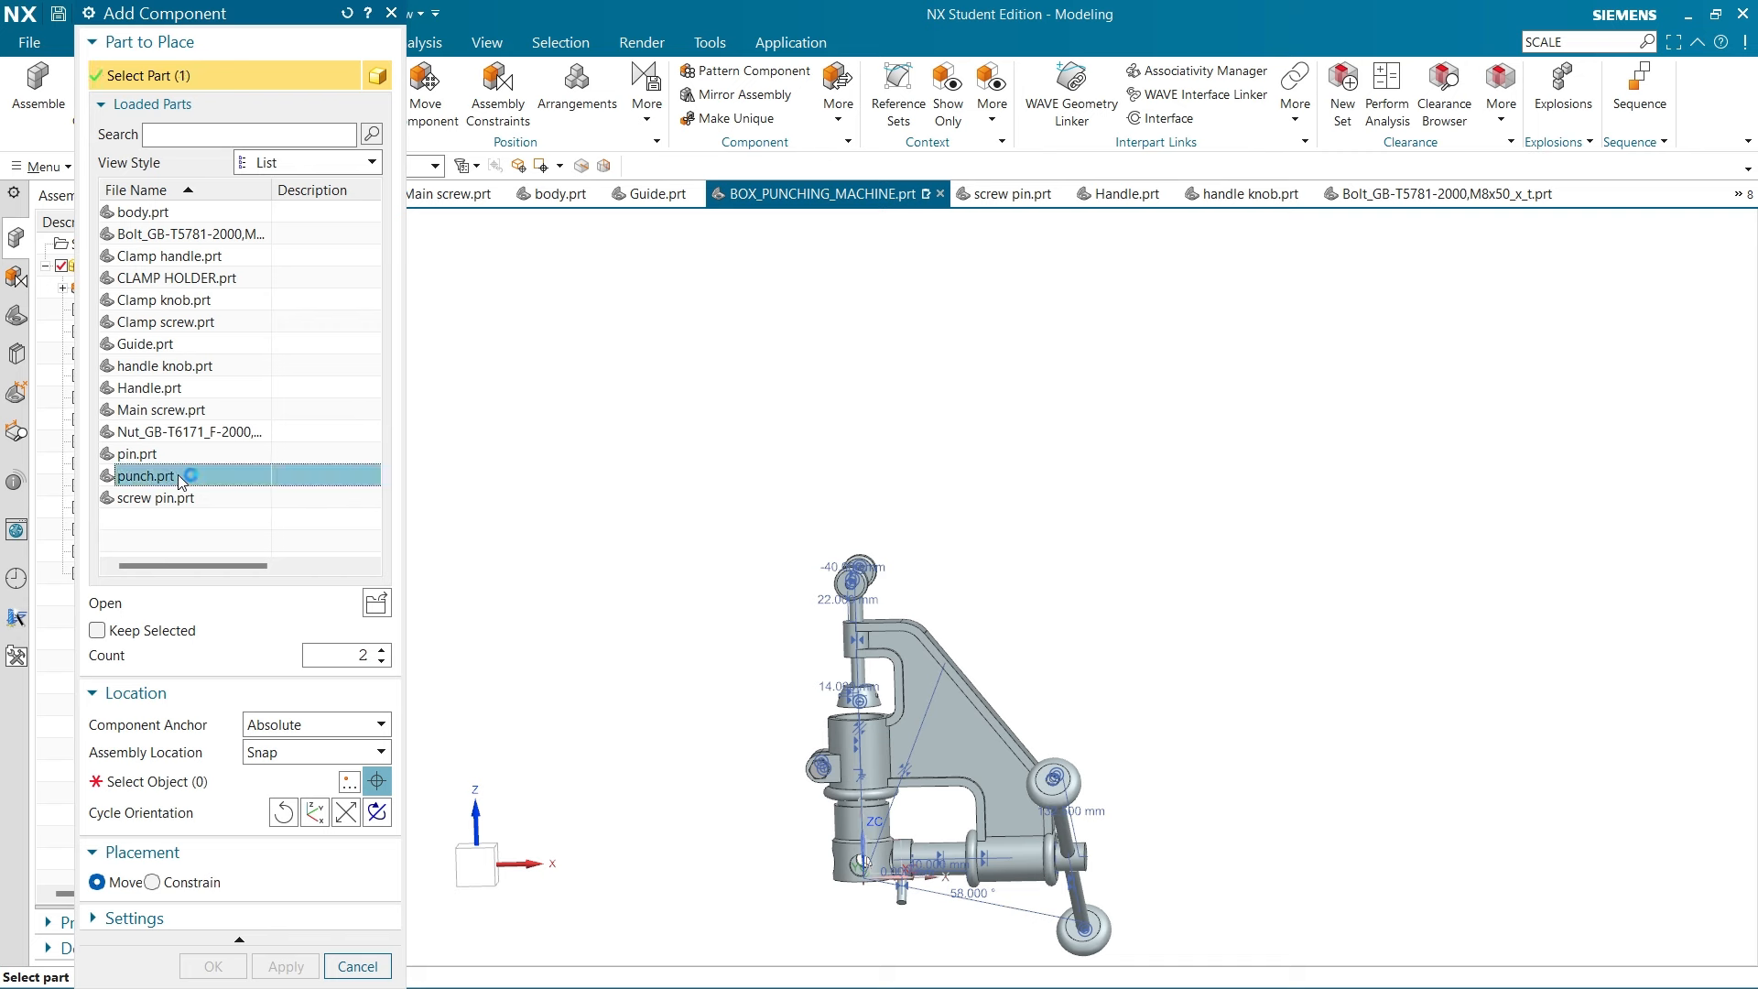
left_click(384, 662)
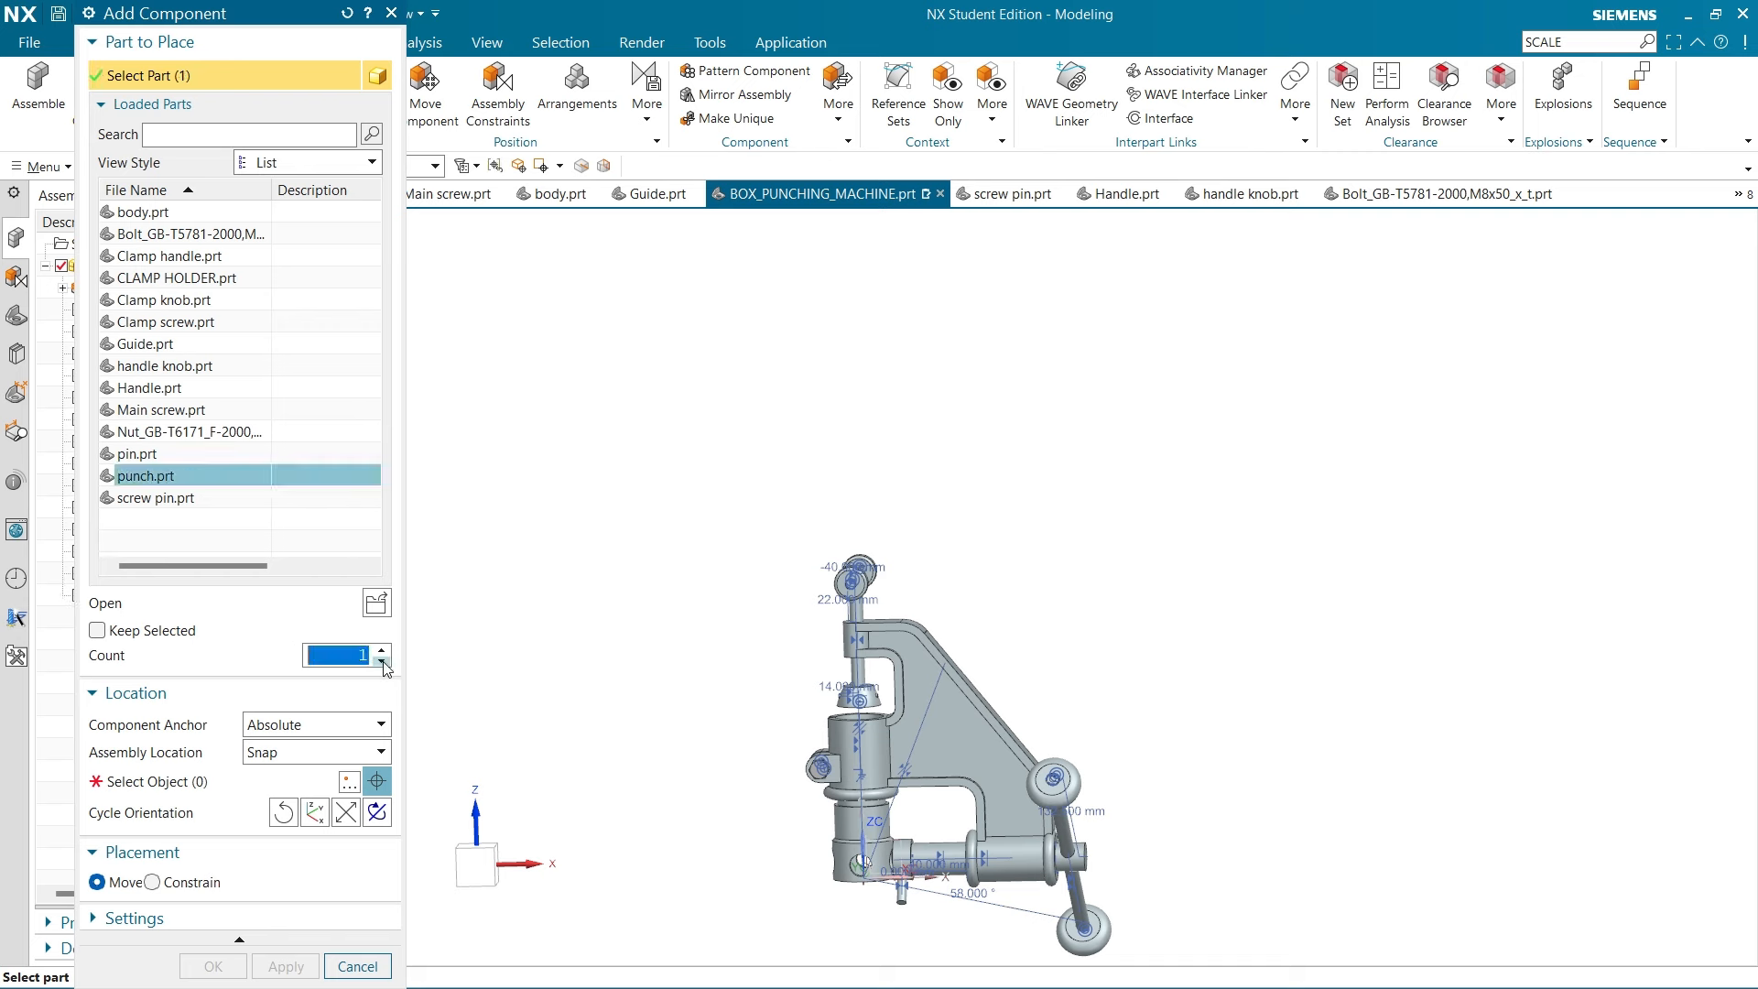
left_click(219, 786)
left_click(654, 732)
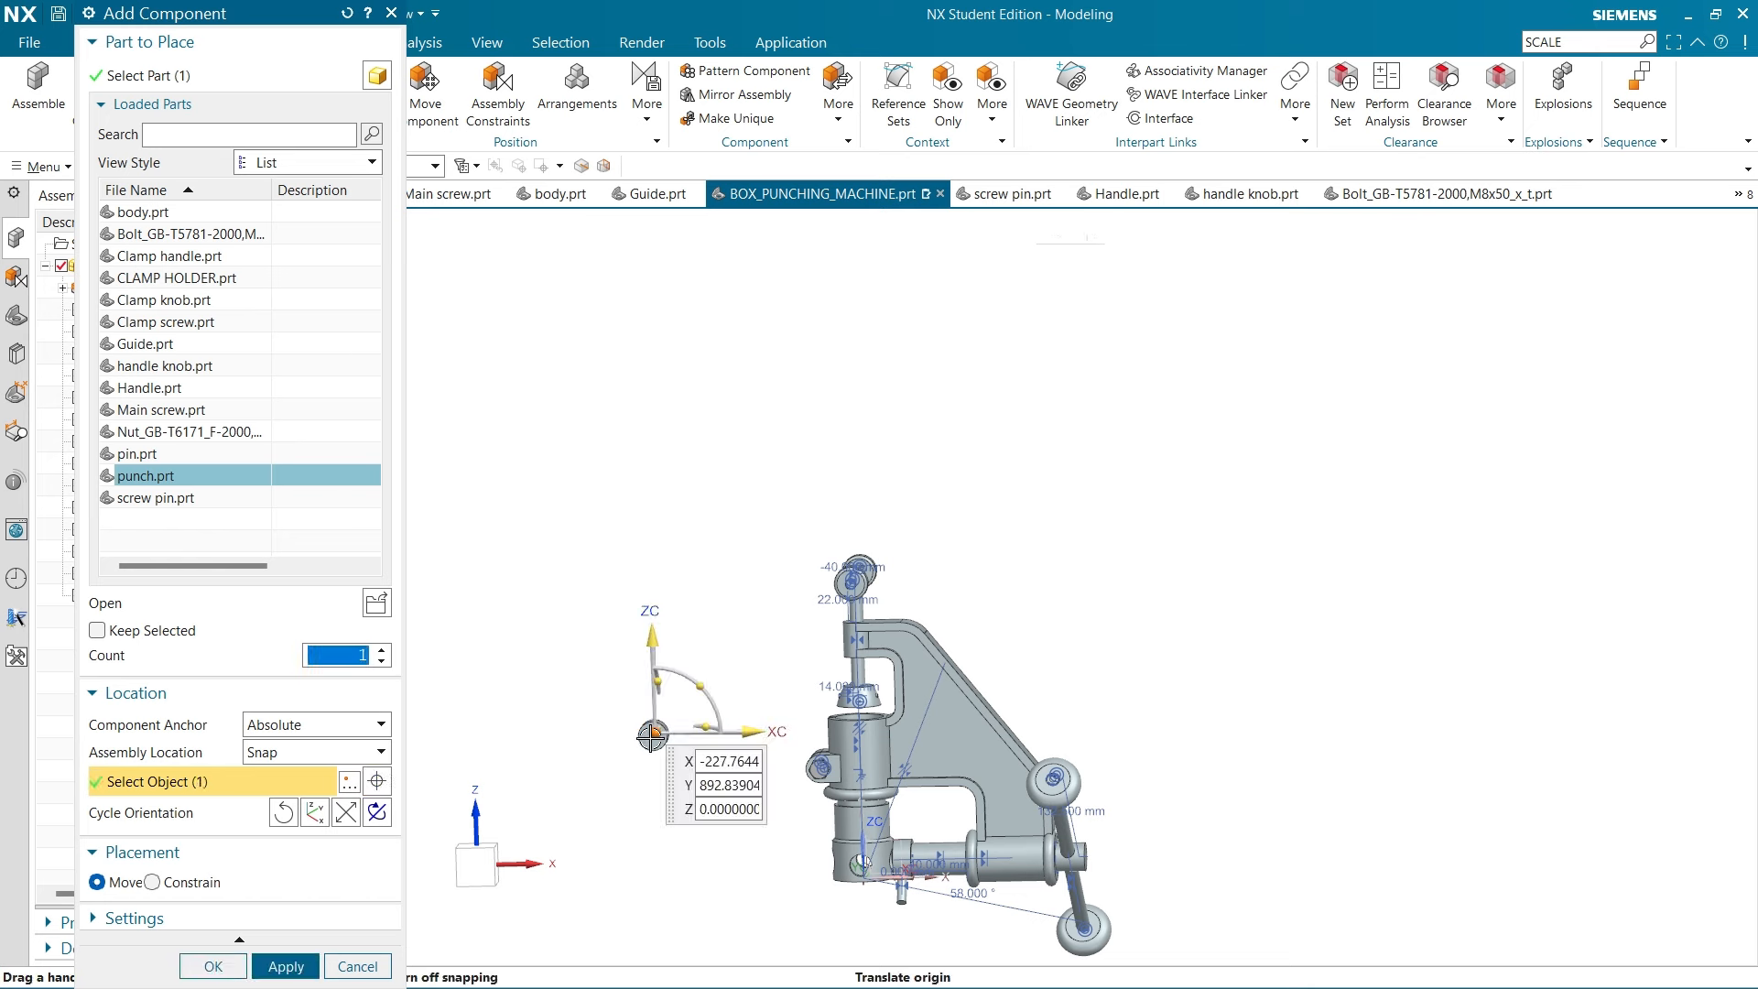
left_click(286, 966)
left_click(357, 966)
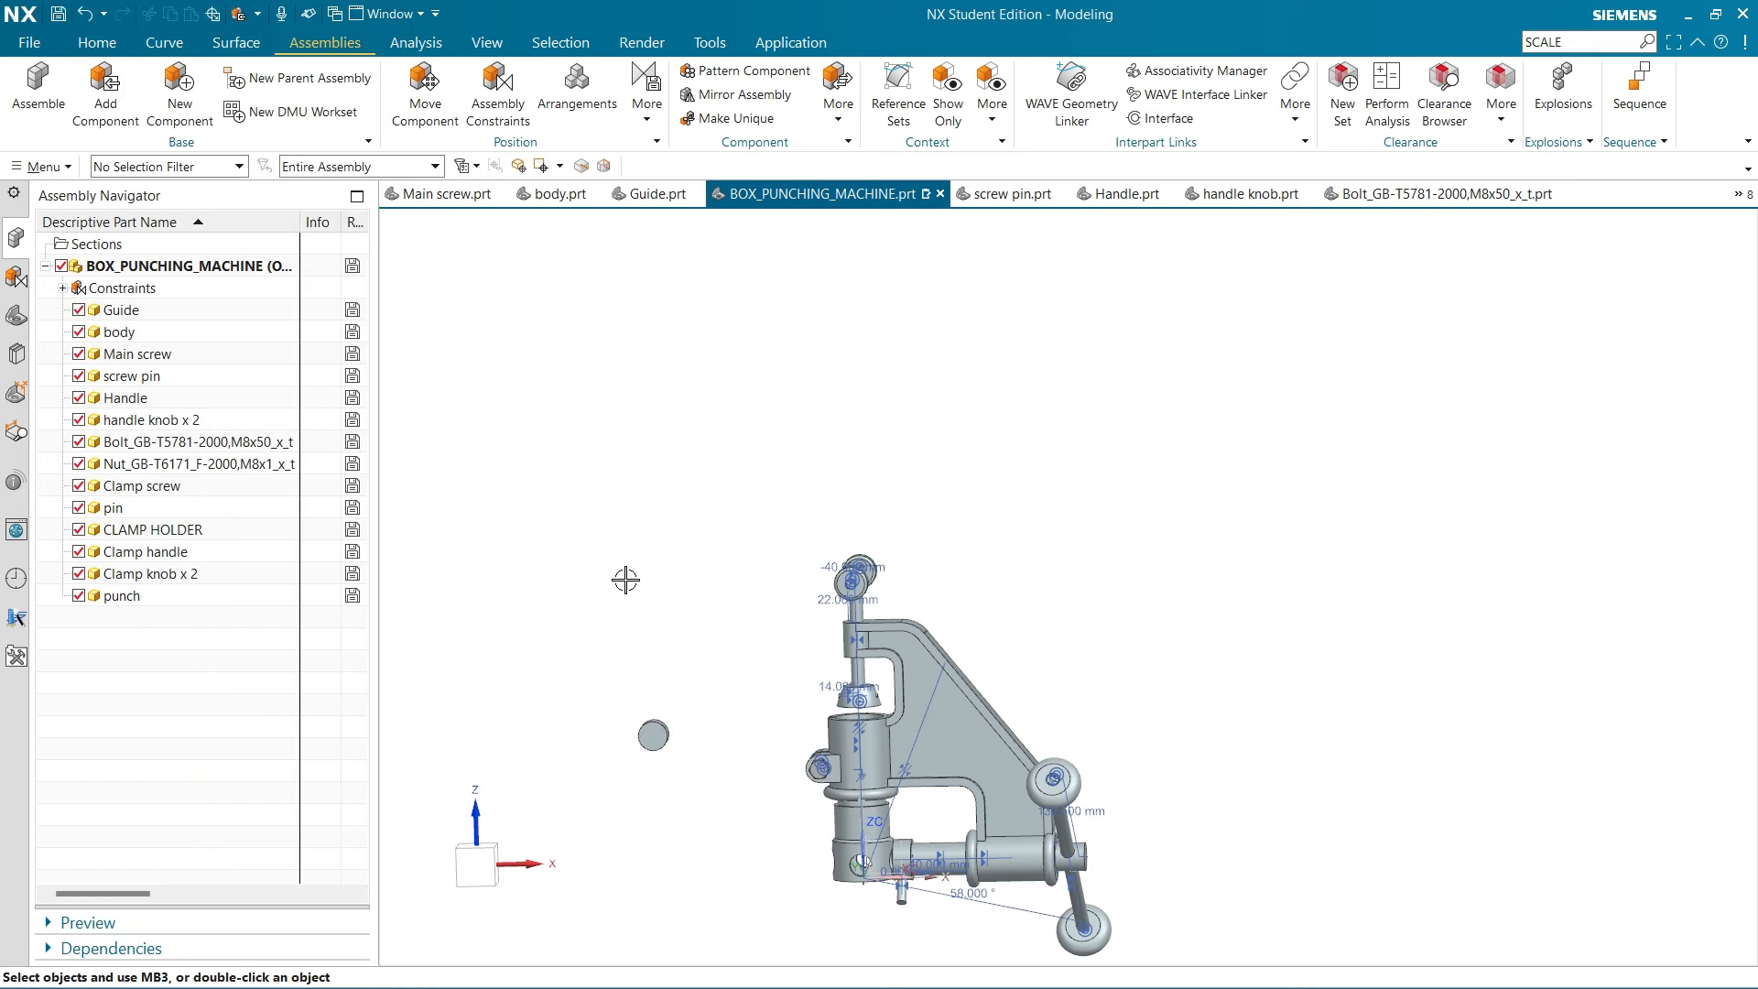
Start a Concentric assembly constraint with the circular end edge of the punch's shank as the first object
left_click(503, 92)
left_click(148, 112)
middle_click_drag(713, 552, 643, 596)
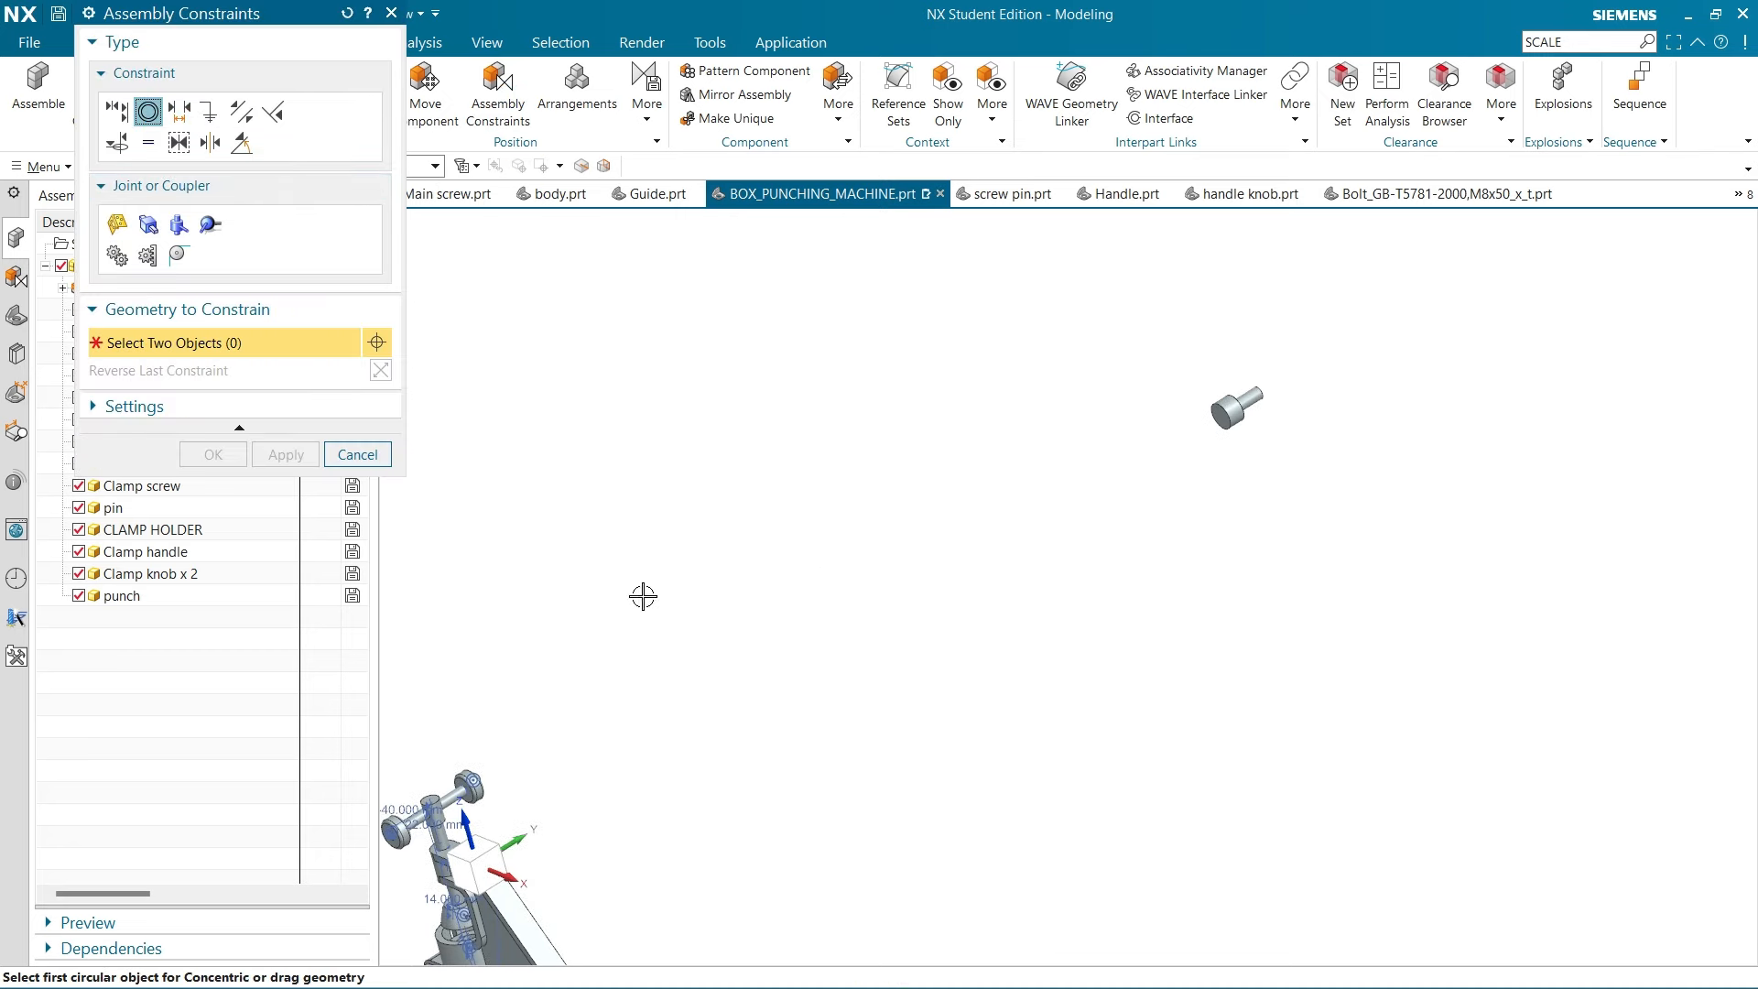
scroll(1383, 414, "up", 4)
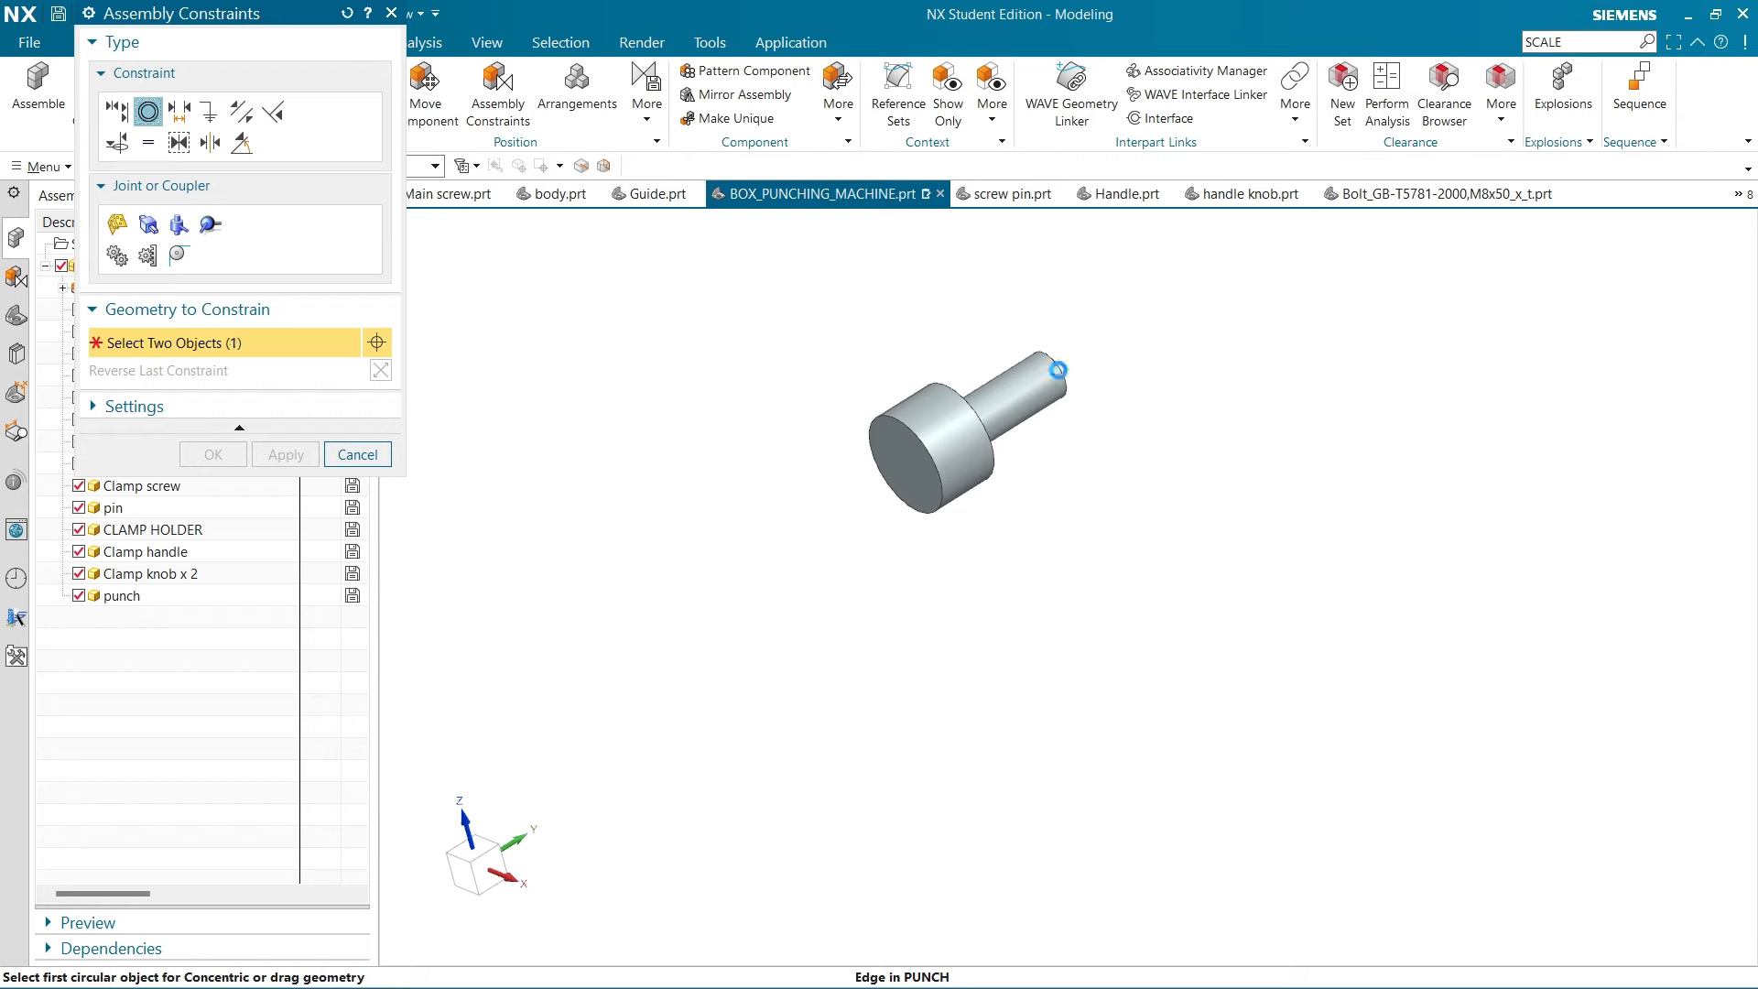
left_click(1070, 365)
Hide the Guide component to expose the hollow end of the main screw
scroll(980, 622, "down", 2)
middle_click_drag(1051, 581, 1120, 548)
scroll(1032, 573, "down", 1)
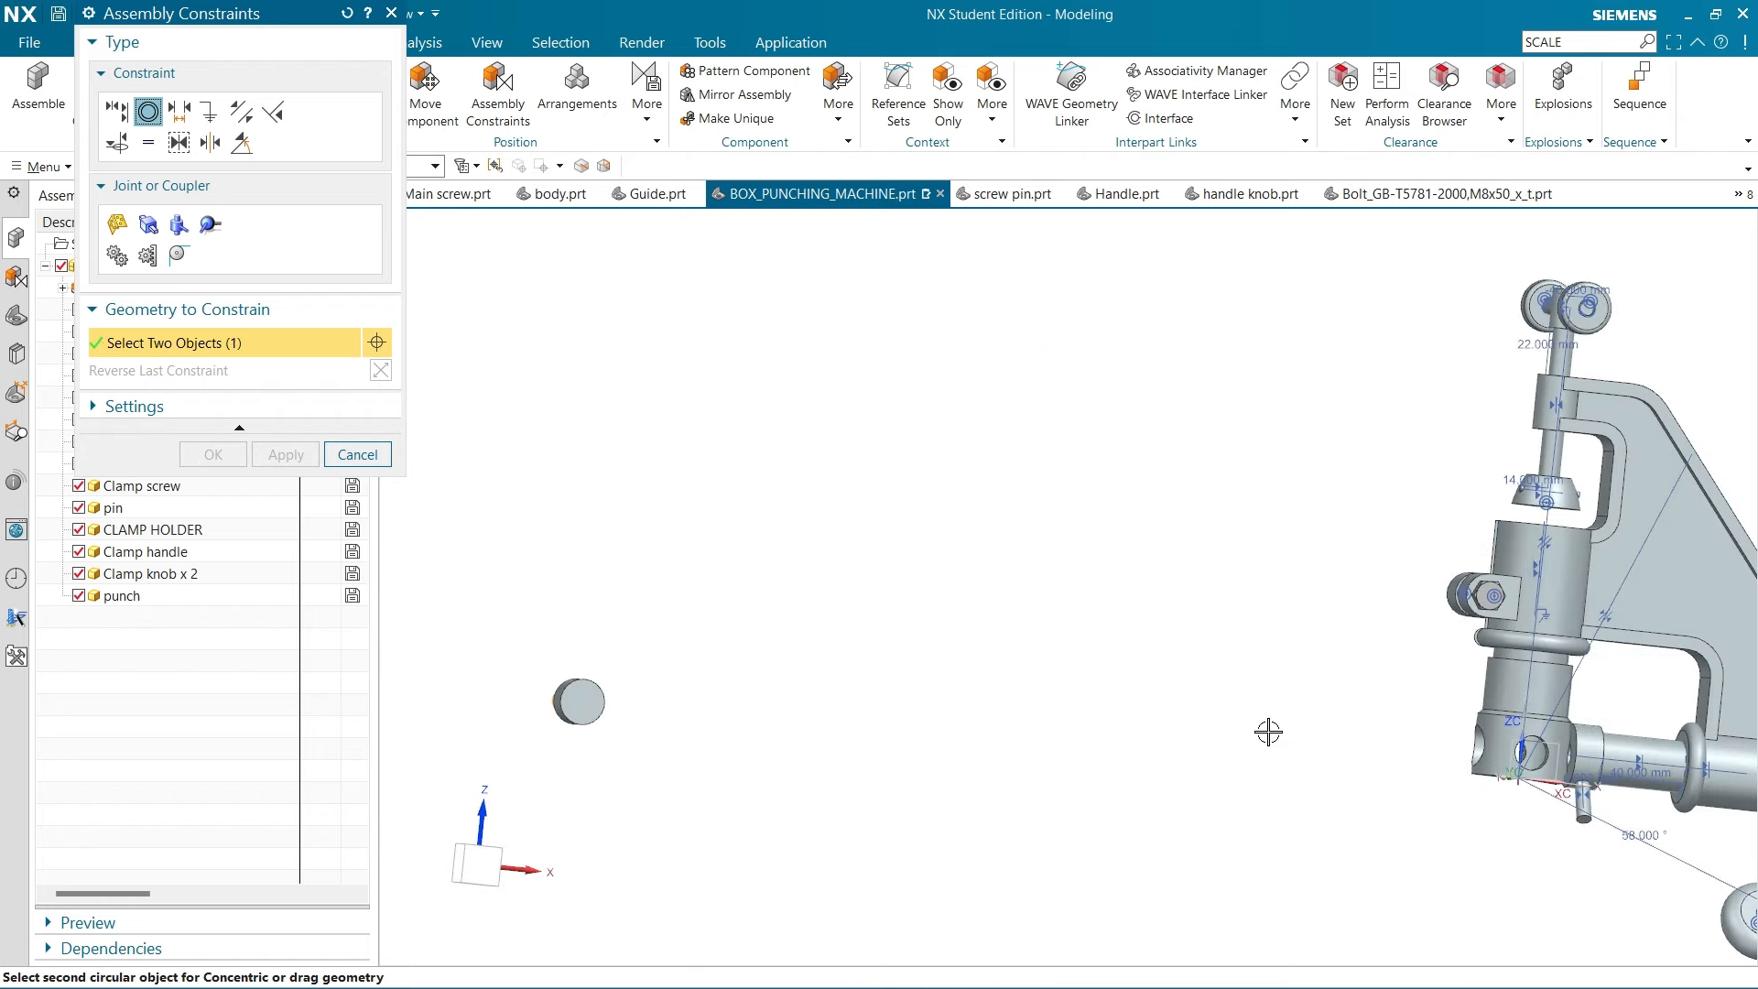
scroll(1201, 696, "down", 1)
middle_click_drag(1278, 722, 1287, 655)
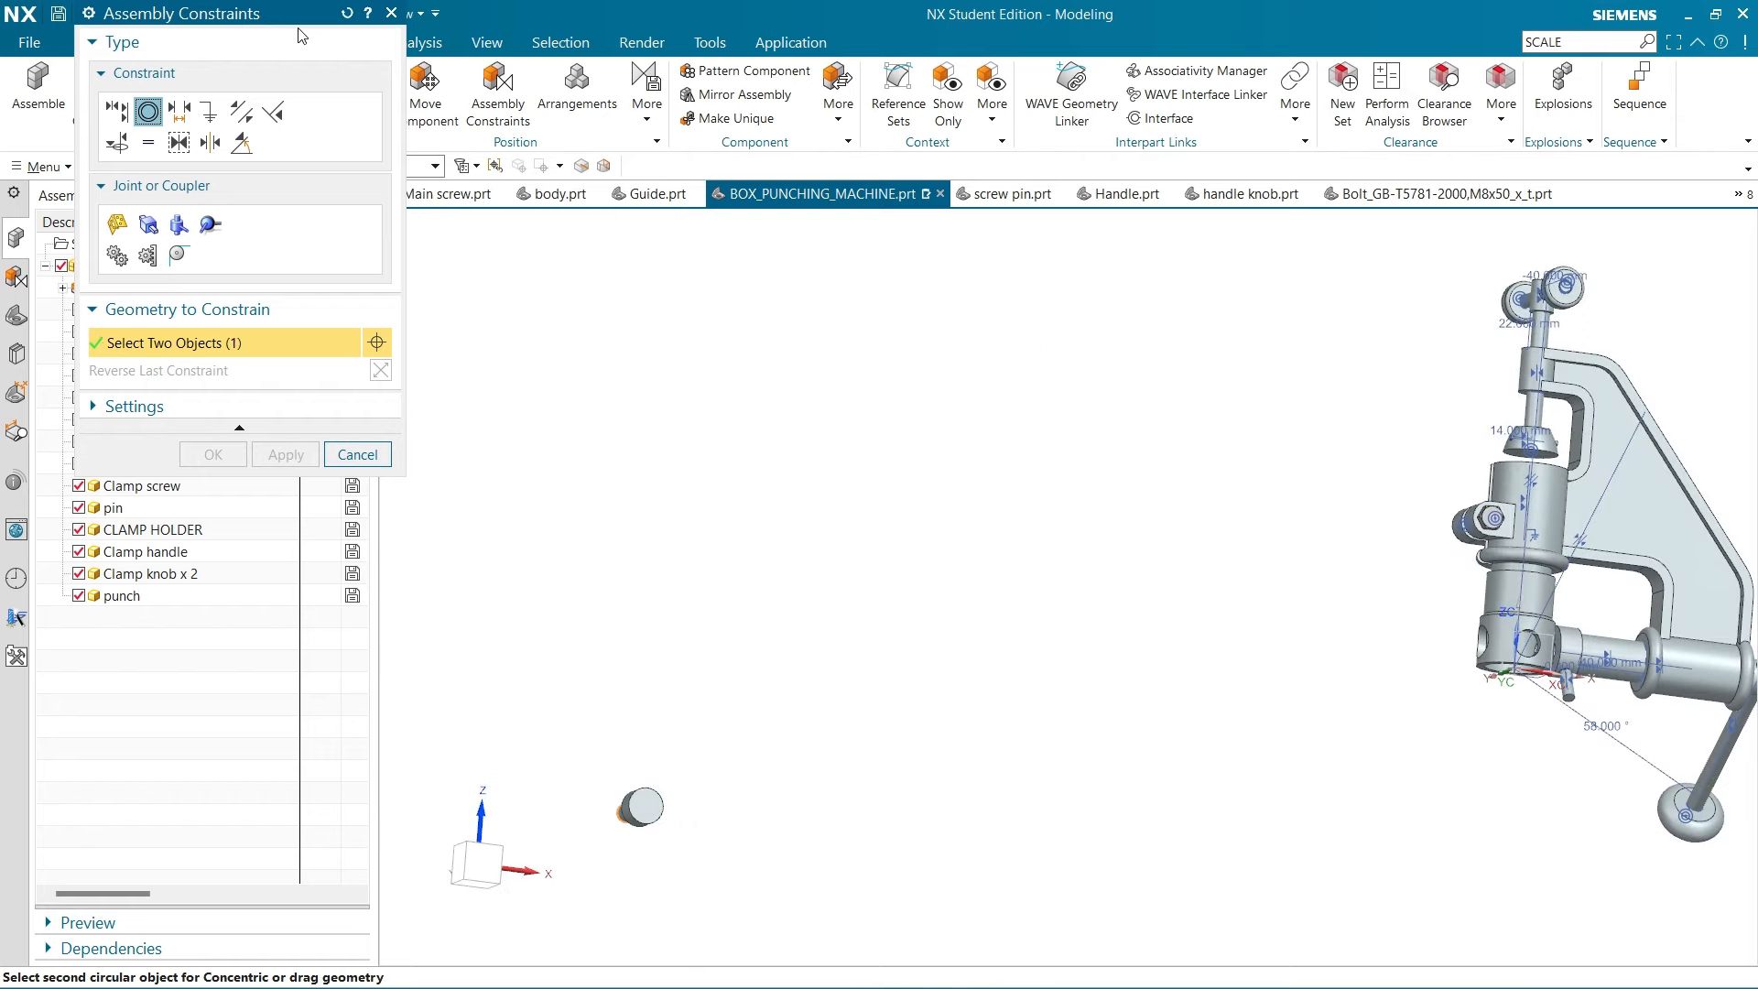
left_click_drag(293, 18, 480, 47)
left_click(79, 312)
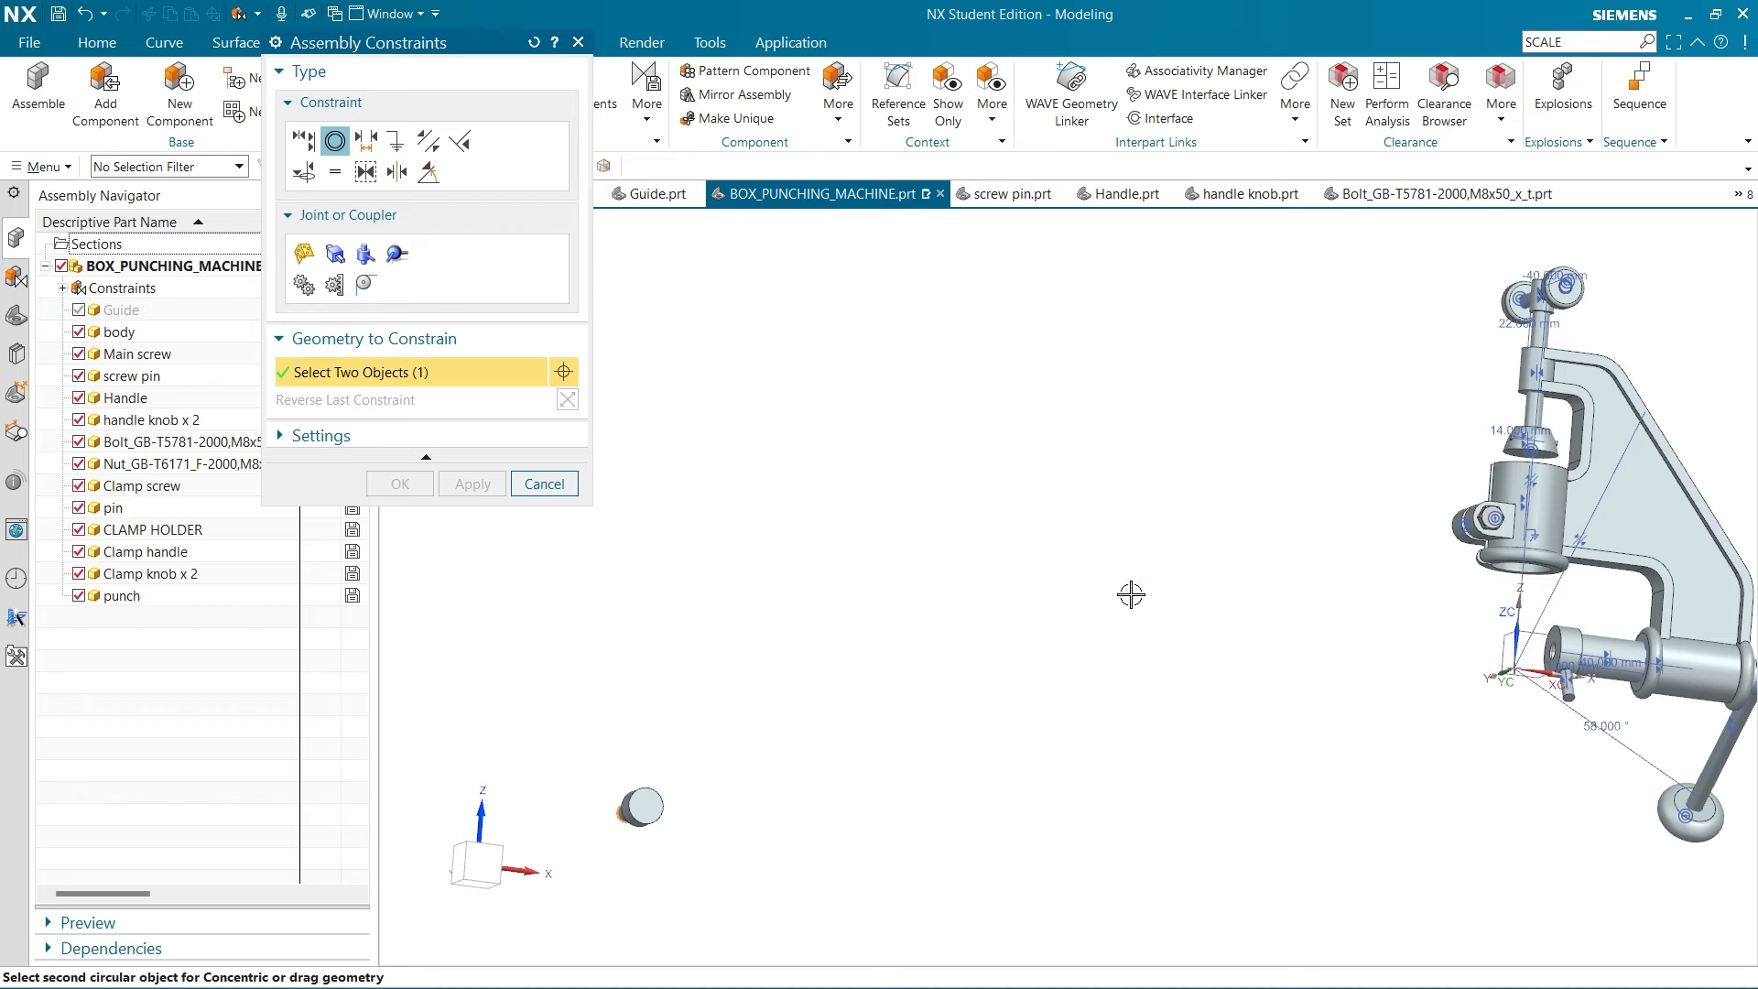
middle_click_drag(1218, 620, 1263, 654)
scroll(1263, 655, "down", 3)
scroll(1416, 686, "up", 5)
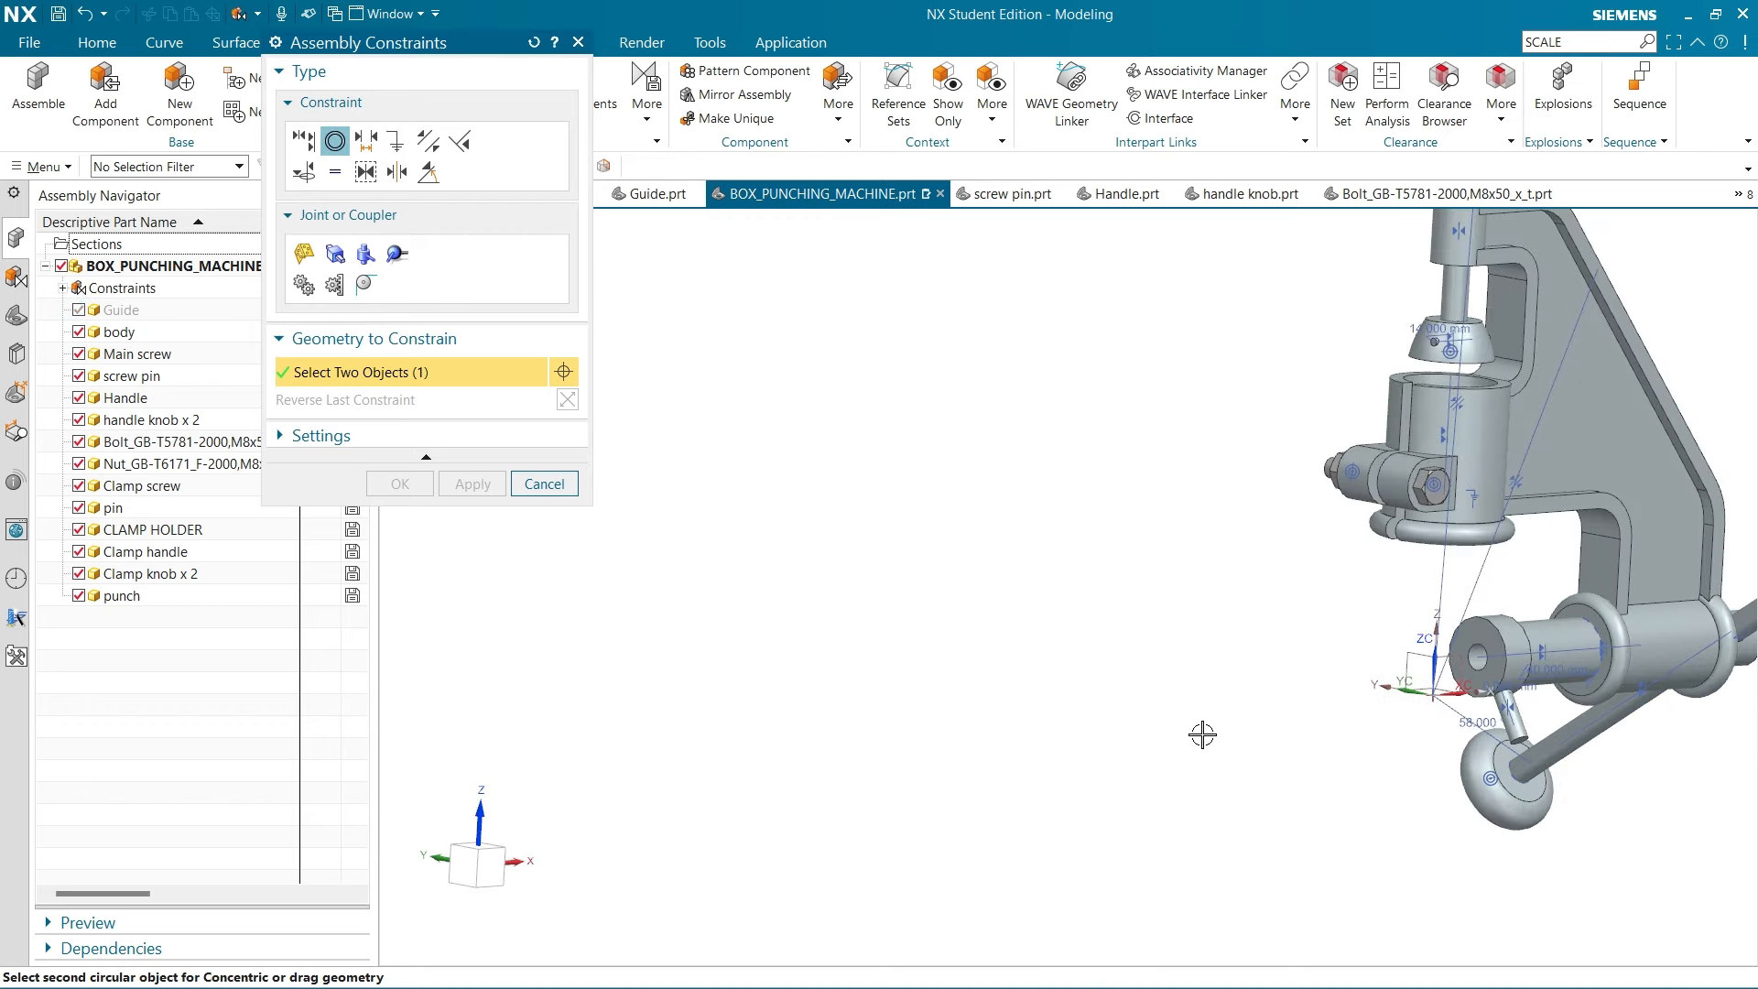
Complete the punch's Concentric constraint by picking the circular edge of the hole in the main screw's end as the second object
middle_click_drag(1202, 734, 1212, 726)
scroll(1122, 691, "down", 3)
middle_click_drag(1103, 691, 1181, 687)
scroll(1432, 668, "up", 6)
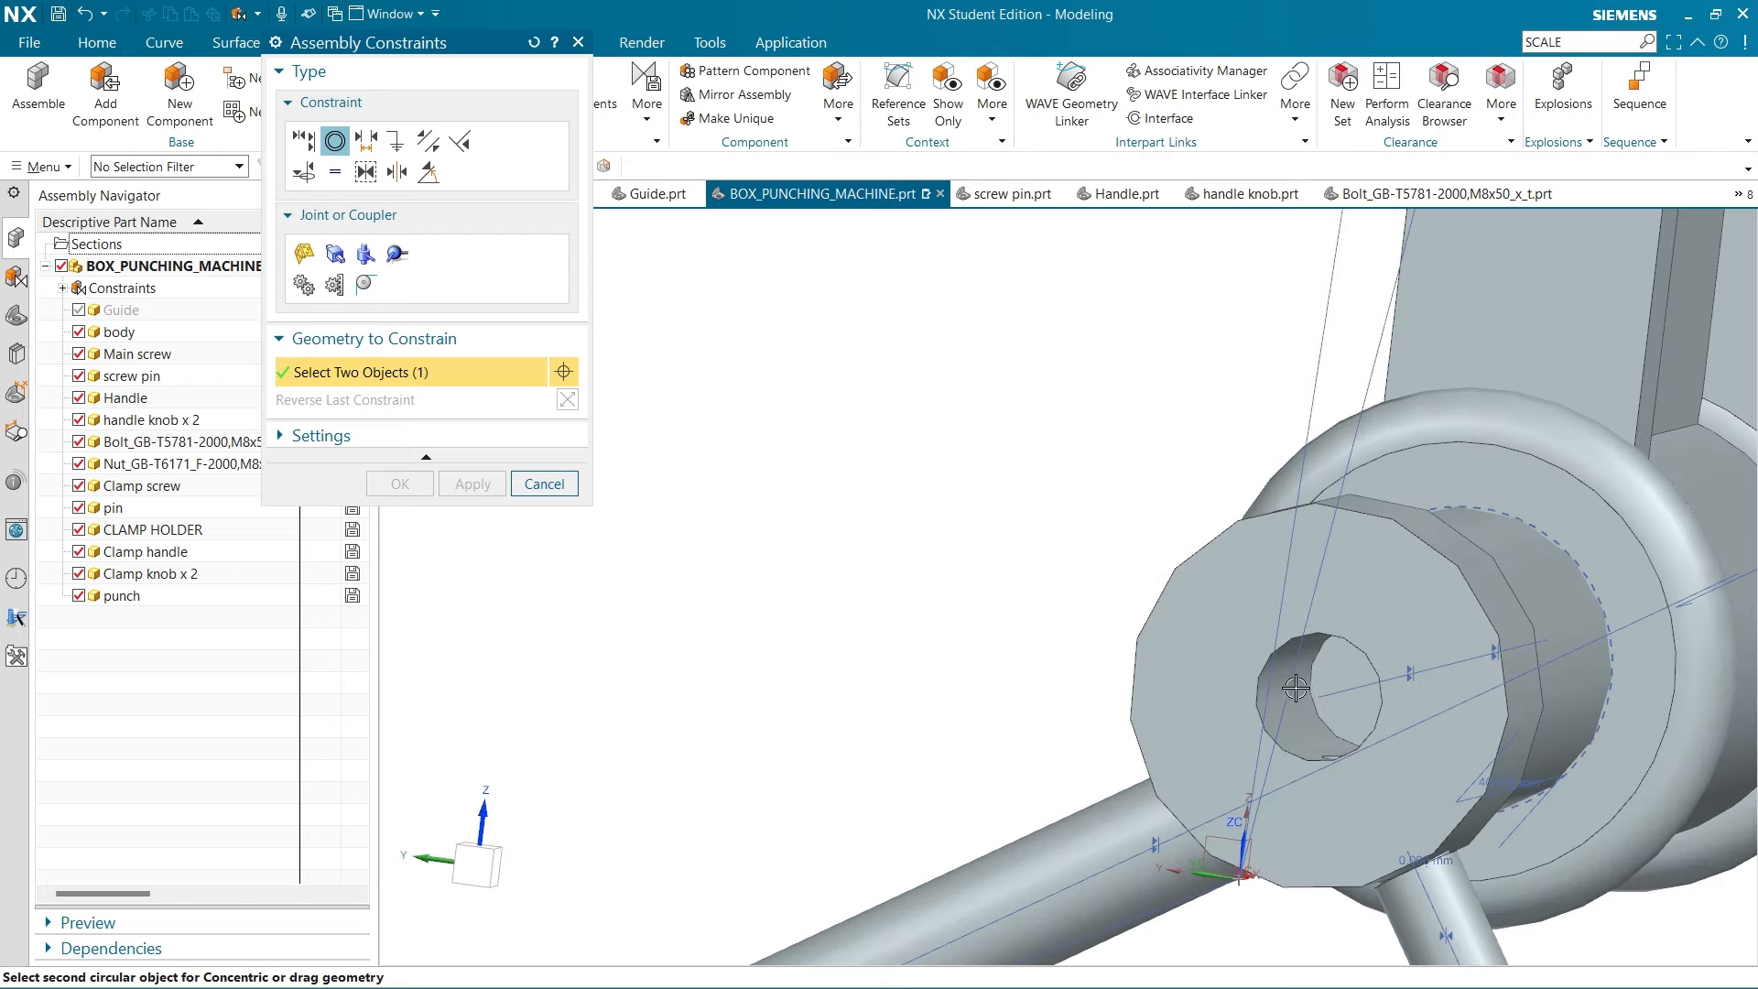
scroll(1296, 689, "up", 3)
left_click(1258, 656)
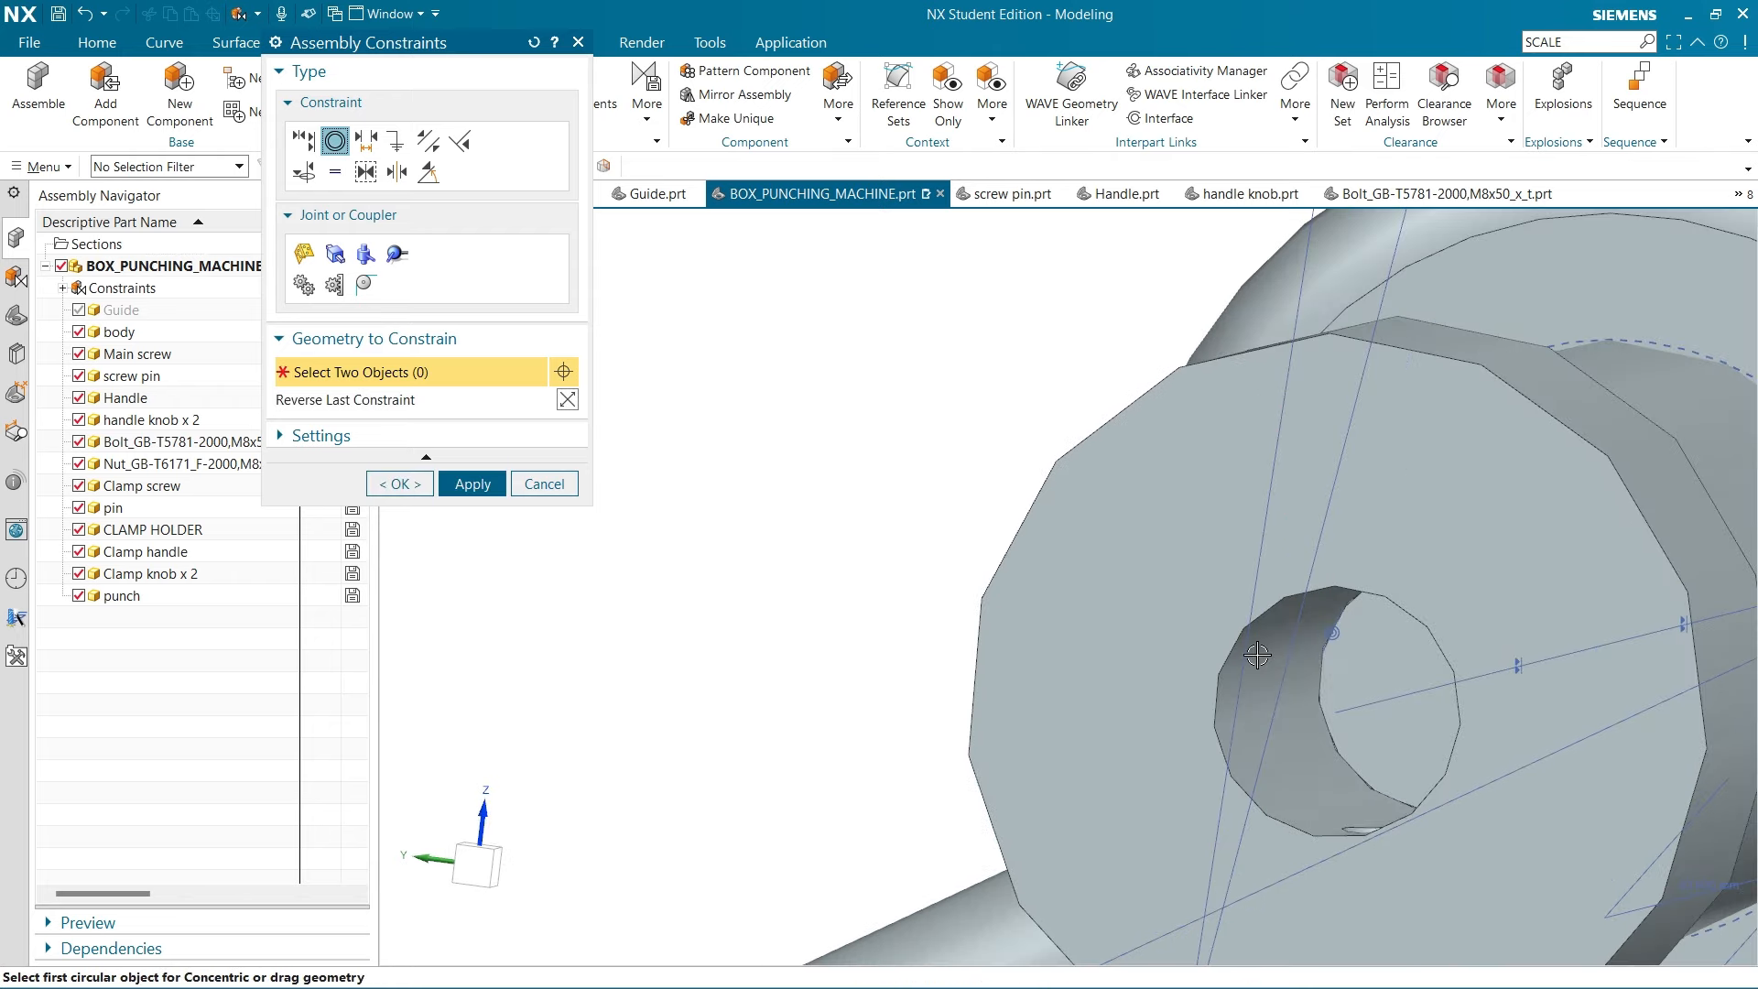
Reverse the punch's Concentric constraint, apply it, and show the Guide component again
scroll(1258, 655, "down", 5)
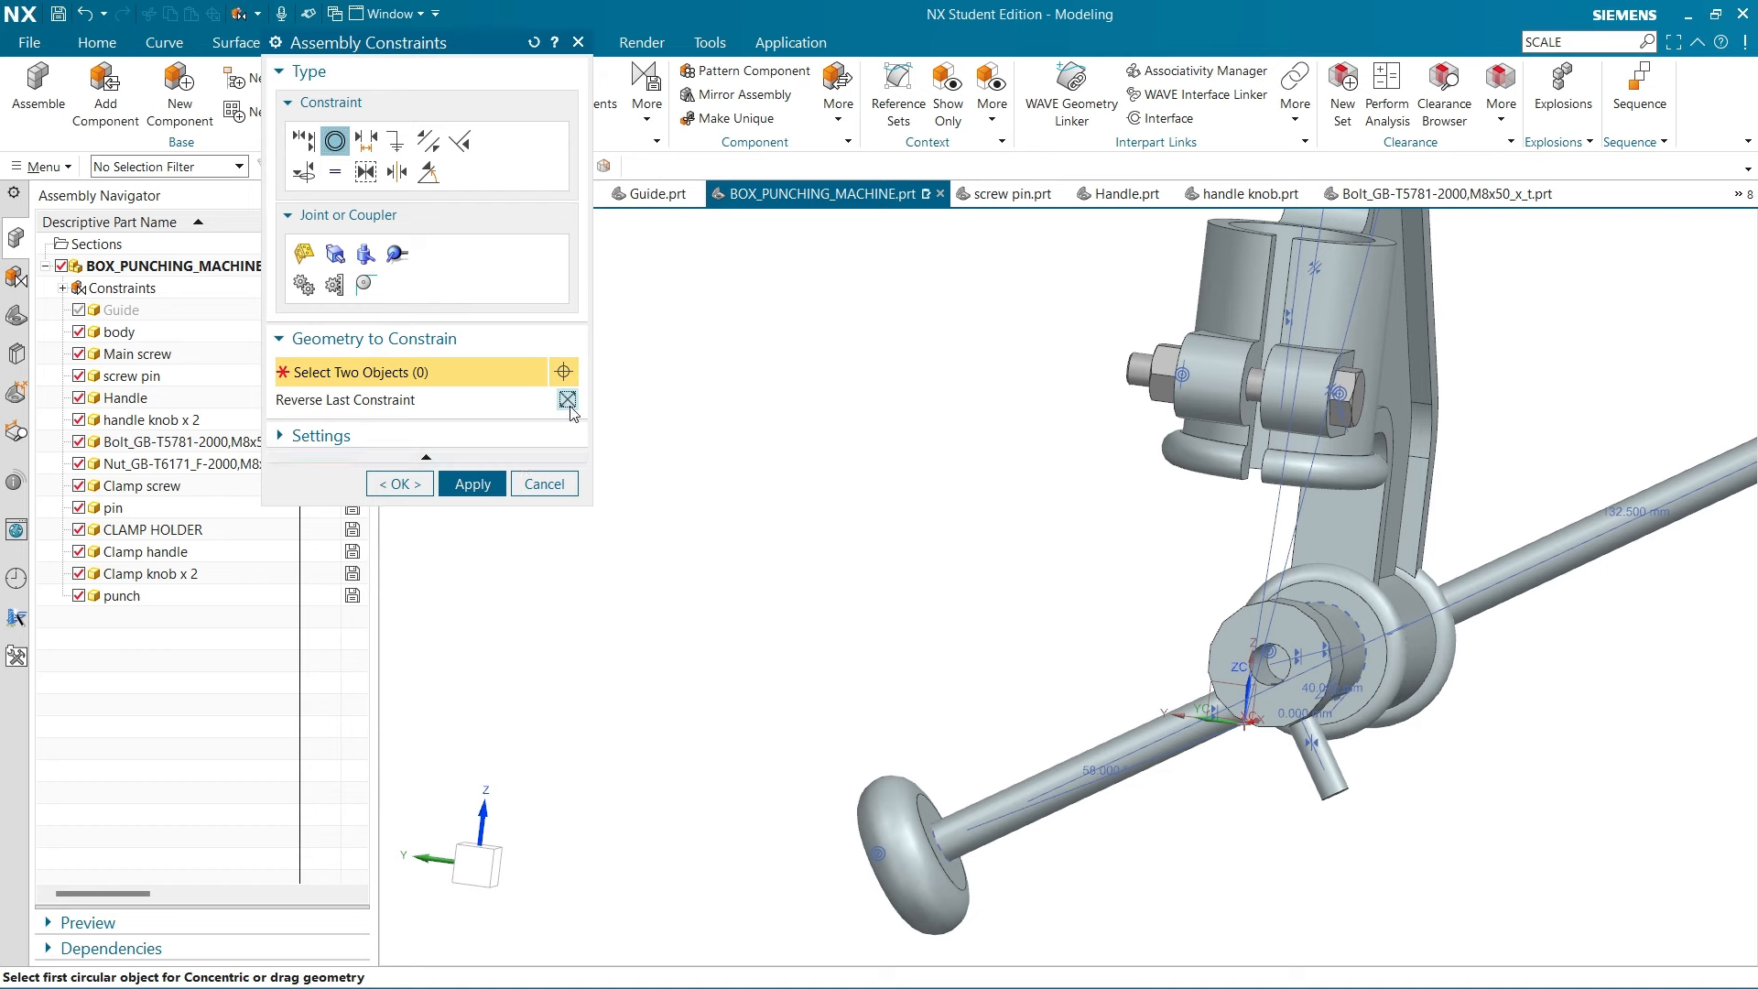
left_click(567, 400)
left_click(473, 484)
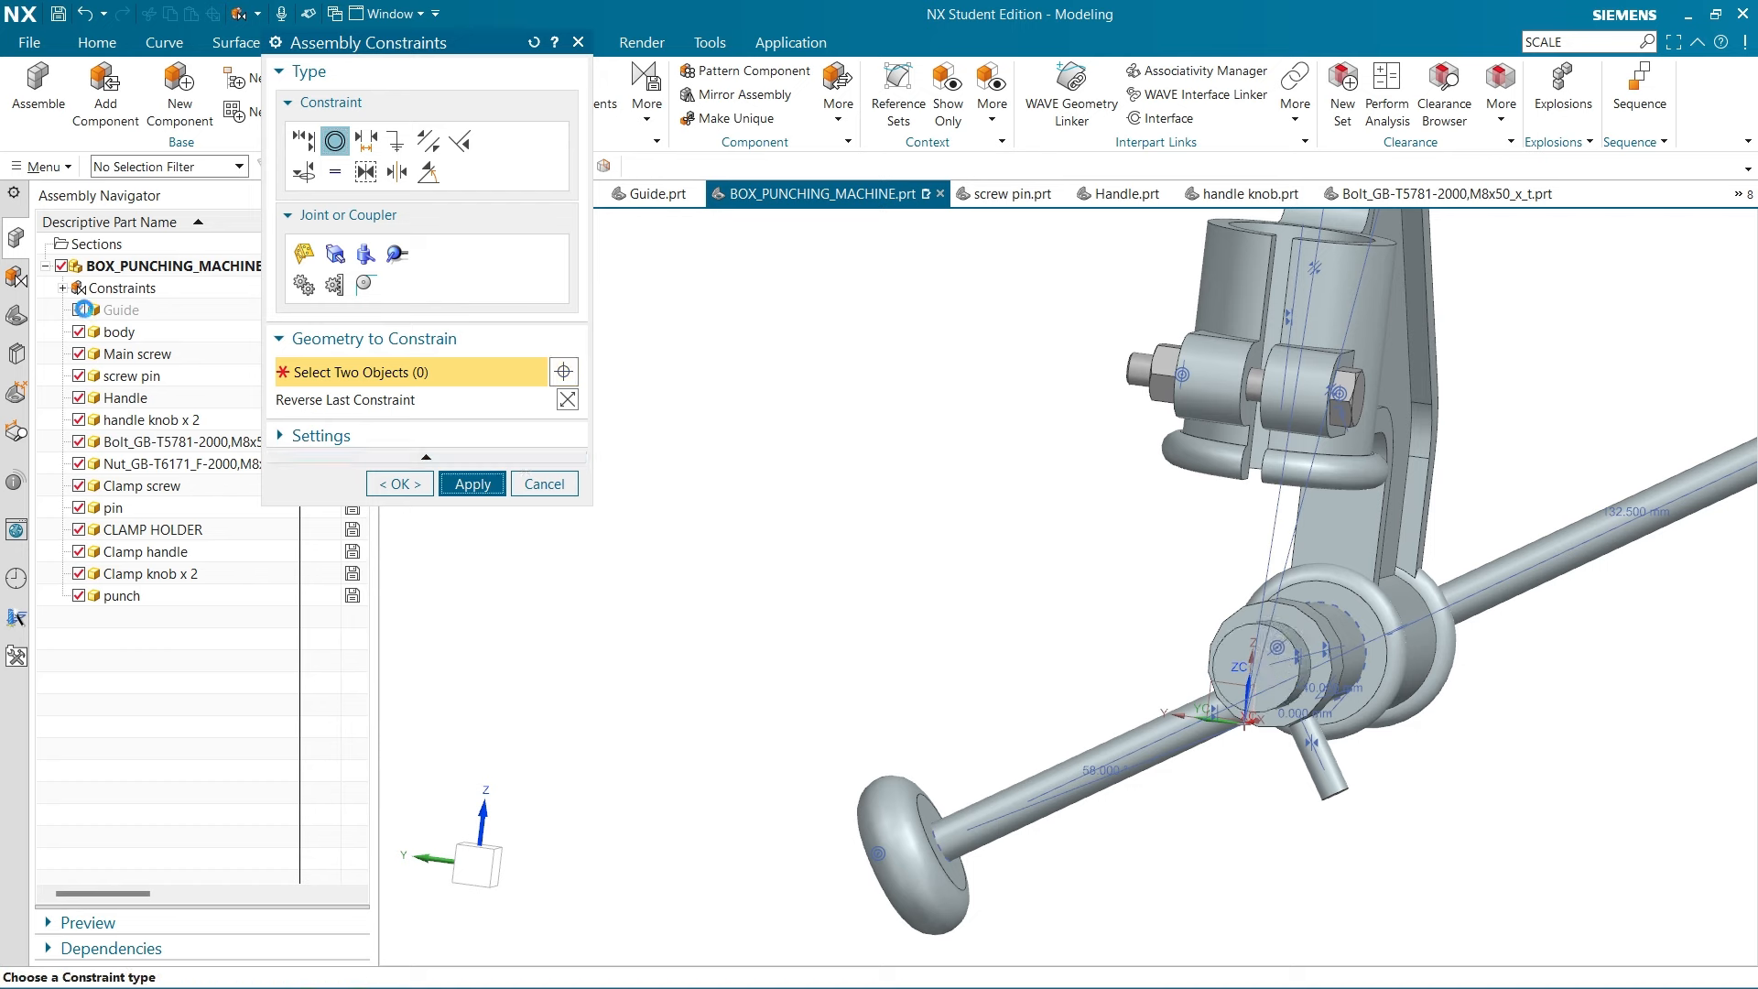
left_click(544, 483)
scroll(993, 495, "down", 3)
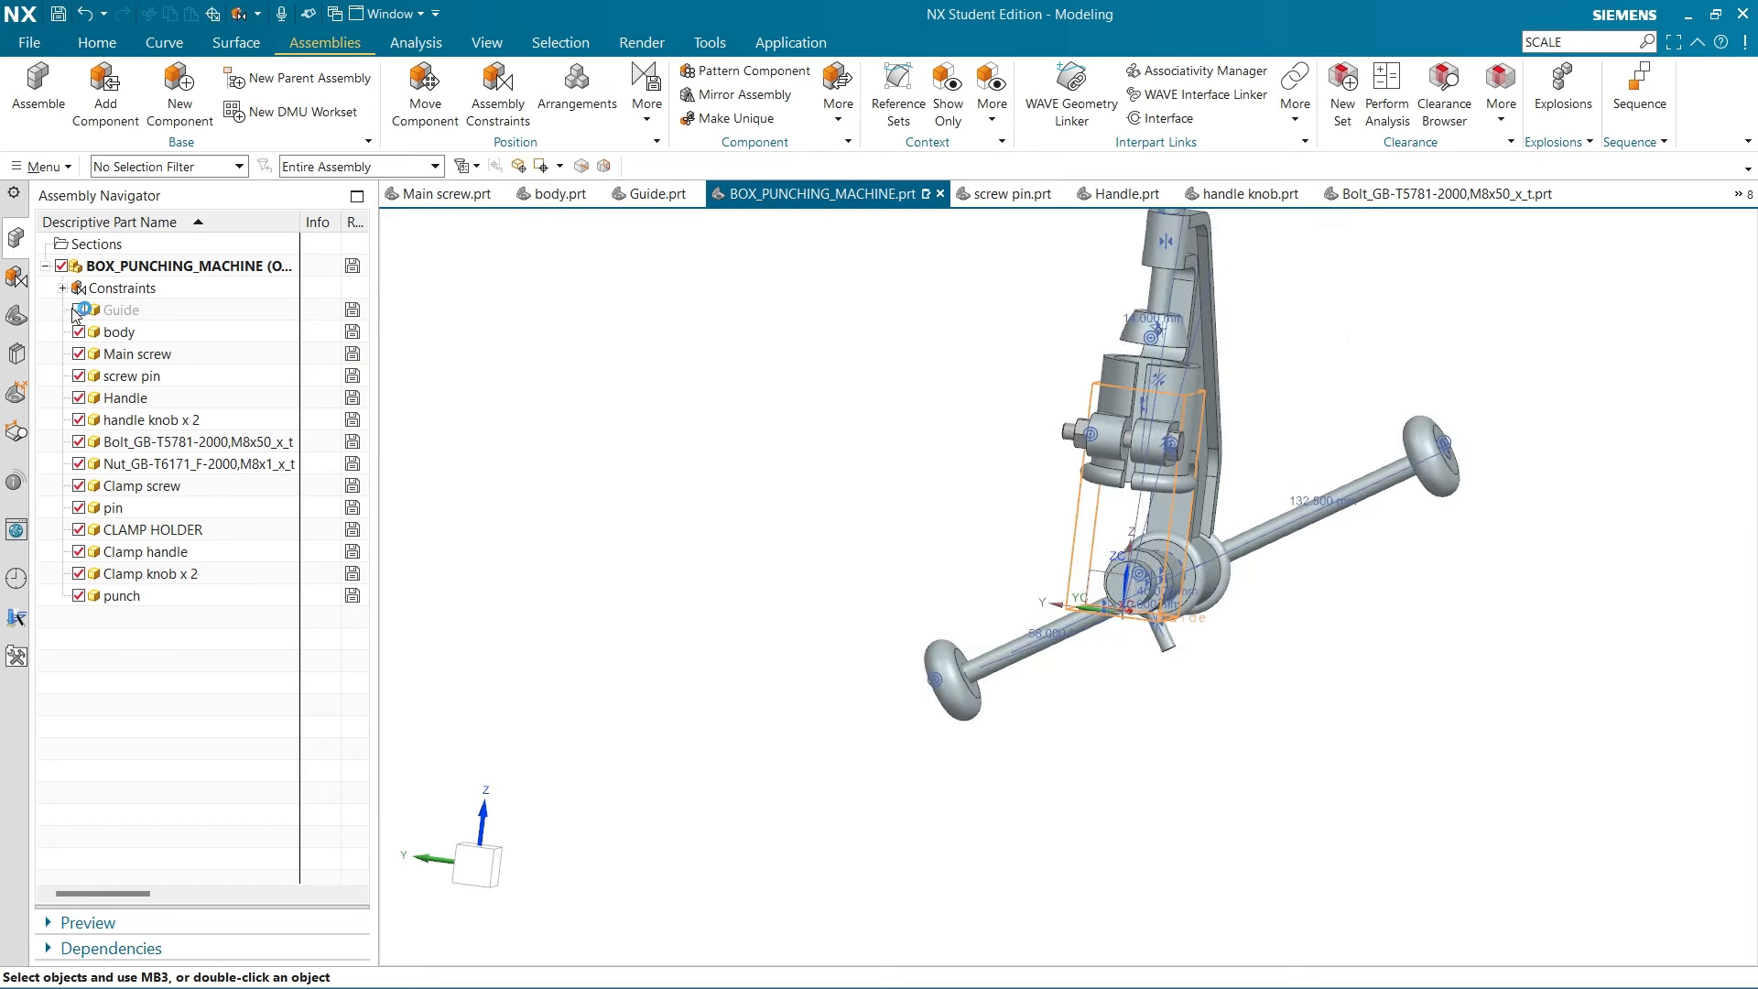
middle_click_drag(742, 499, 582, 627)
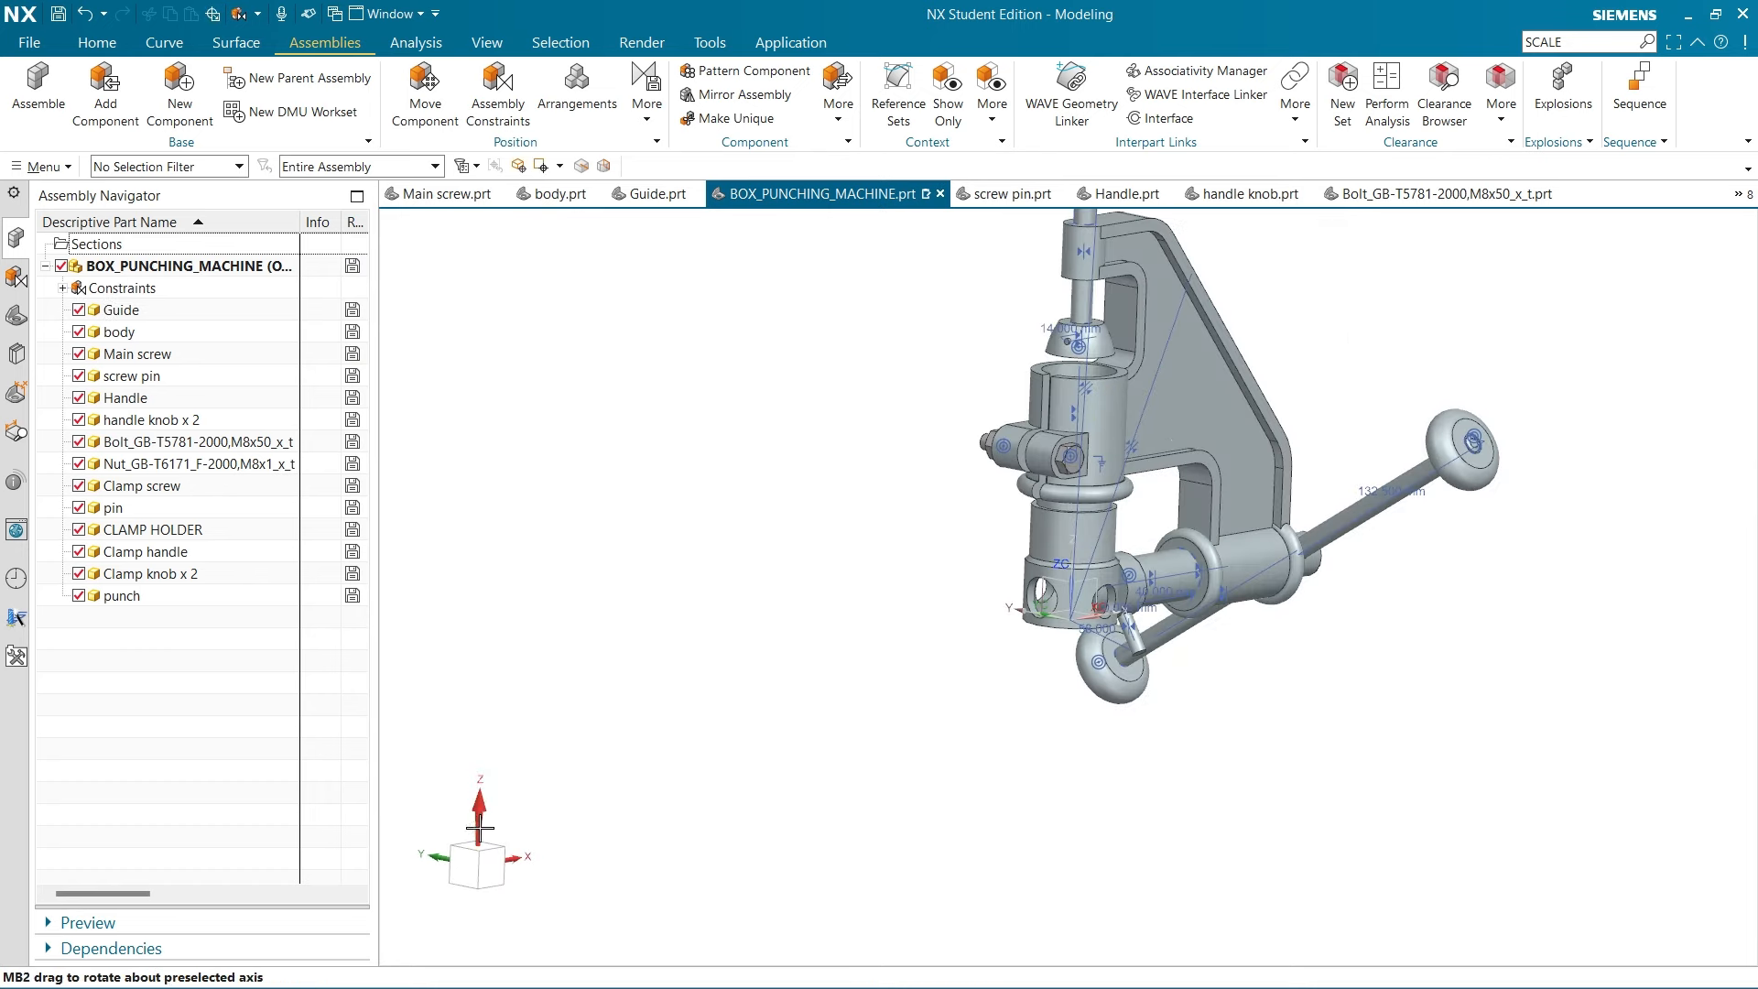
Examine the assembled machine from the front, including close views of the upper clamp handle and the main screw's handle
left_click(478, 866)
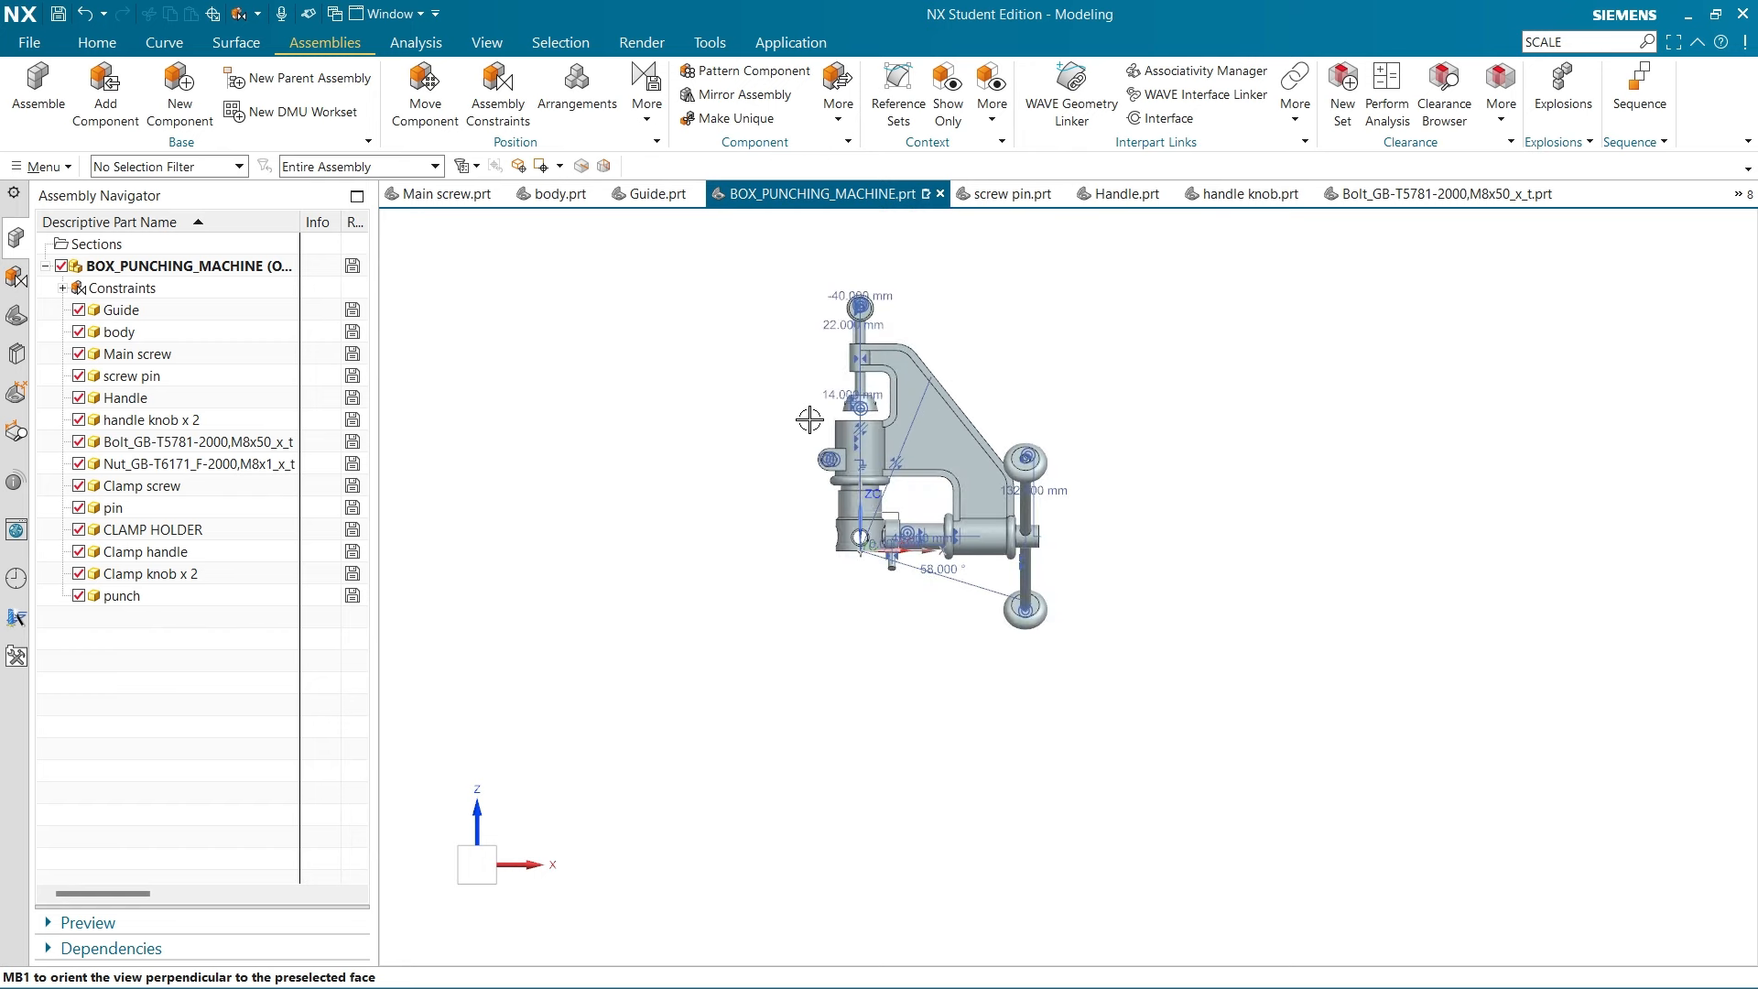
scroll(804, 414, "up", 2)
scroll(544, 492, "down", 2)
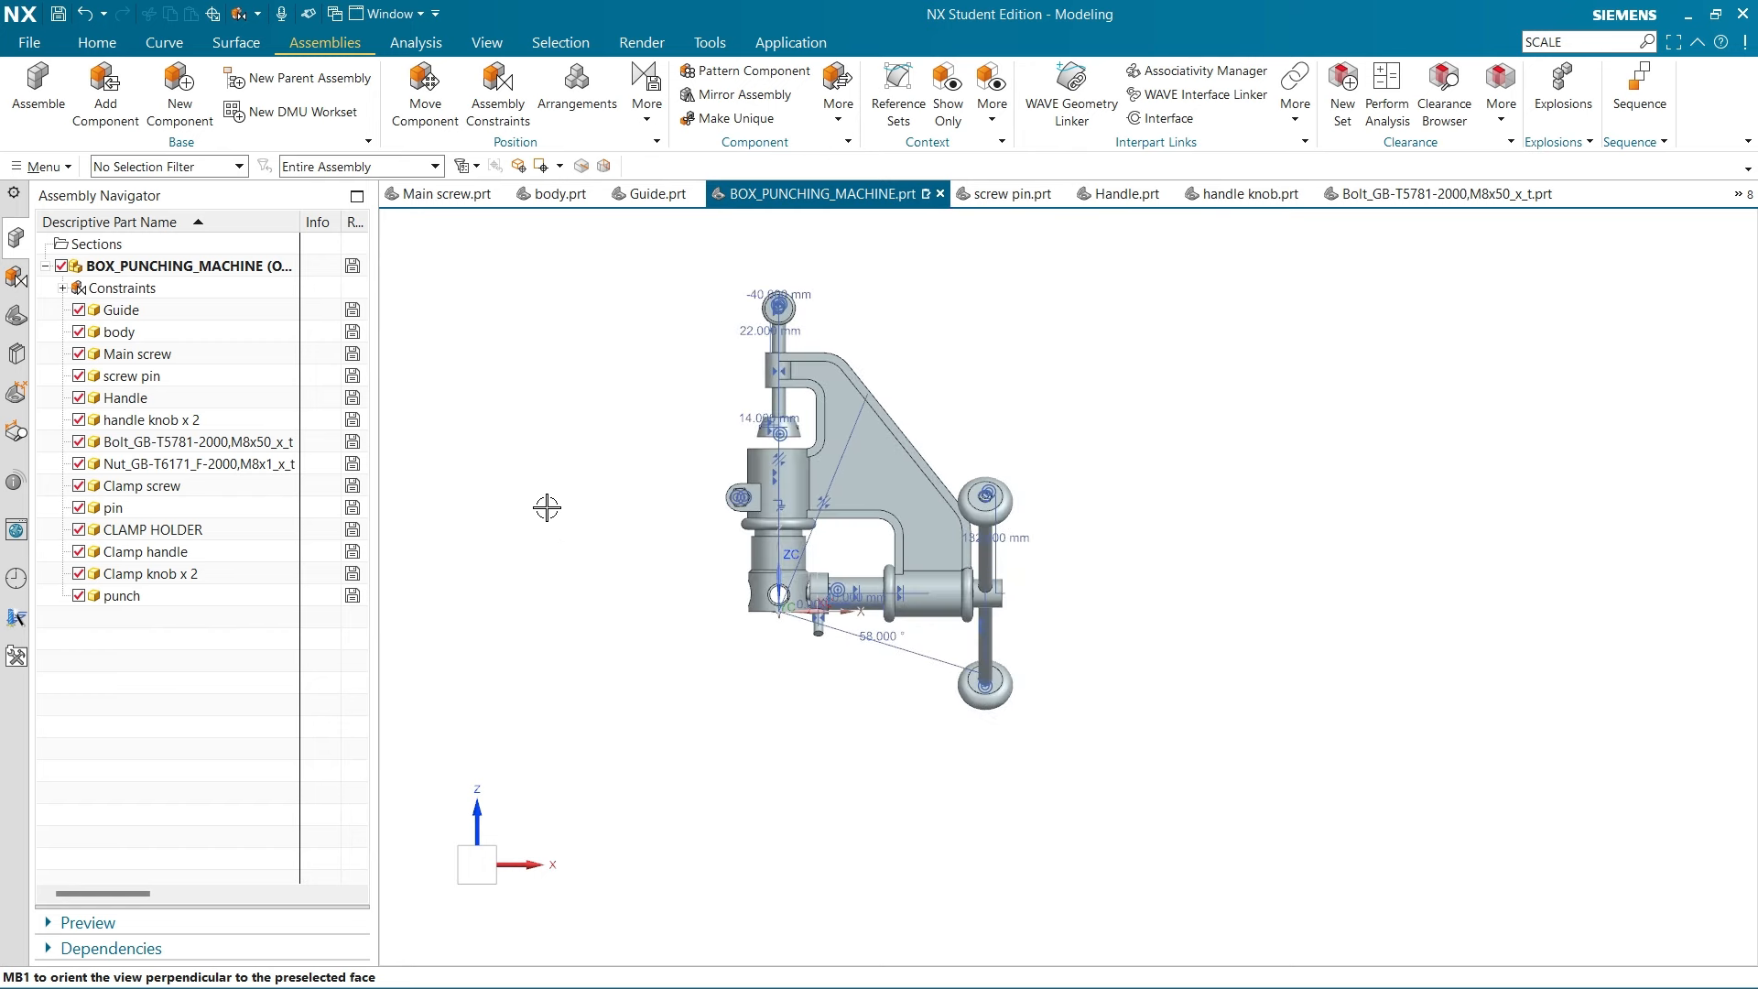
scroll(715, 296, "up", 3)
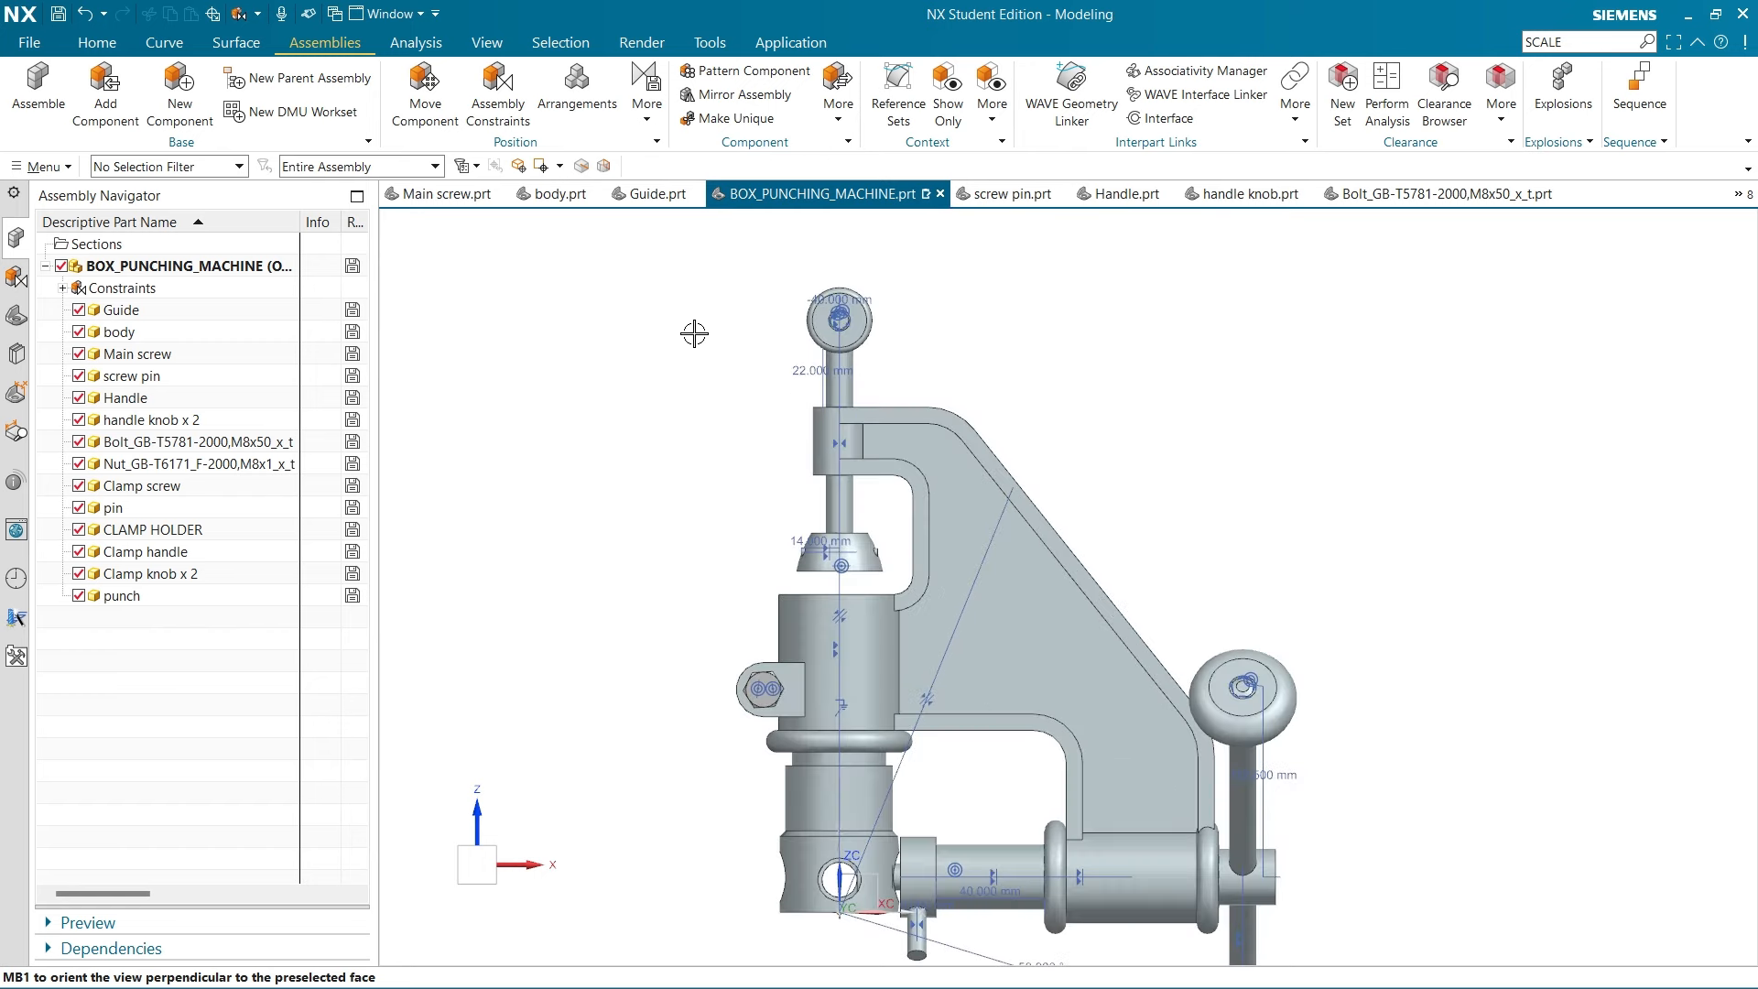
scroll(683, 341, "down", 1)
scroll(842, 295, "up", 4)
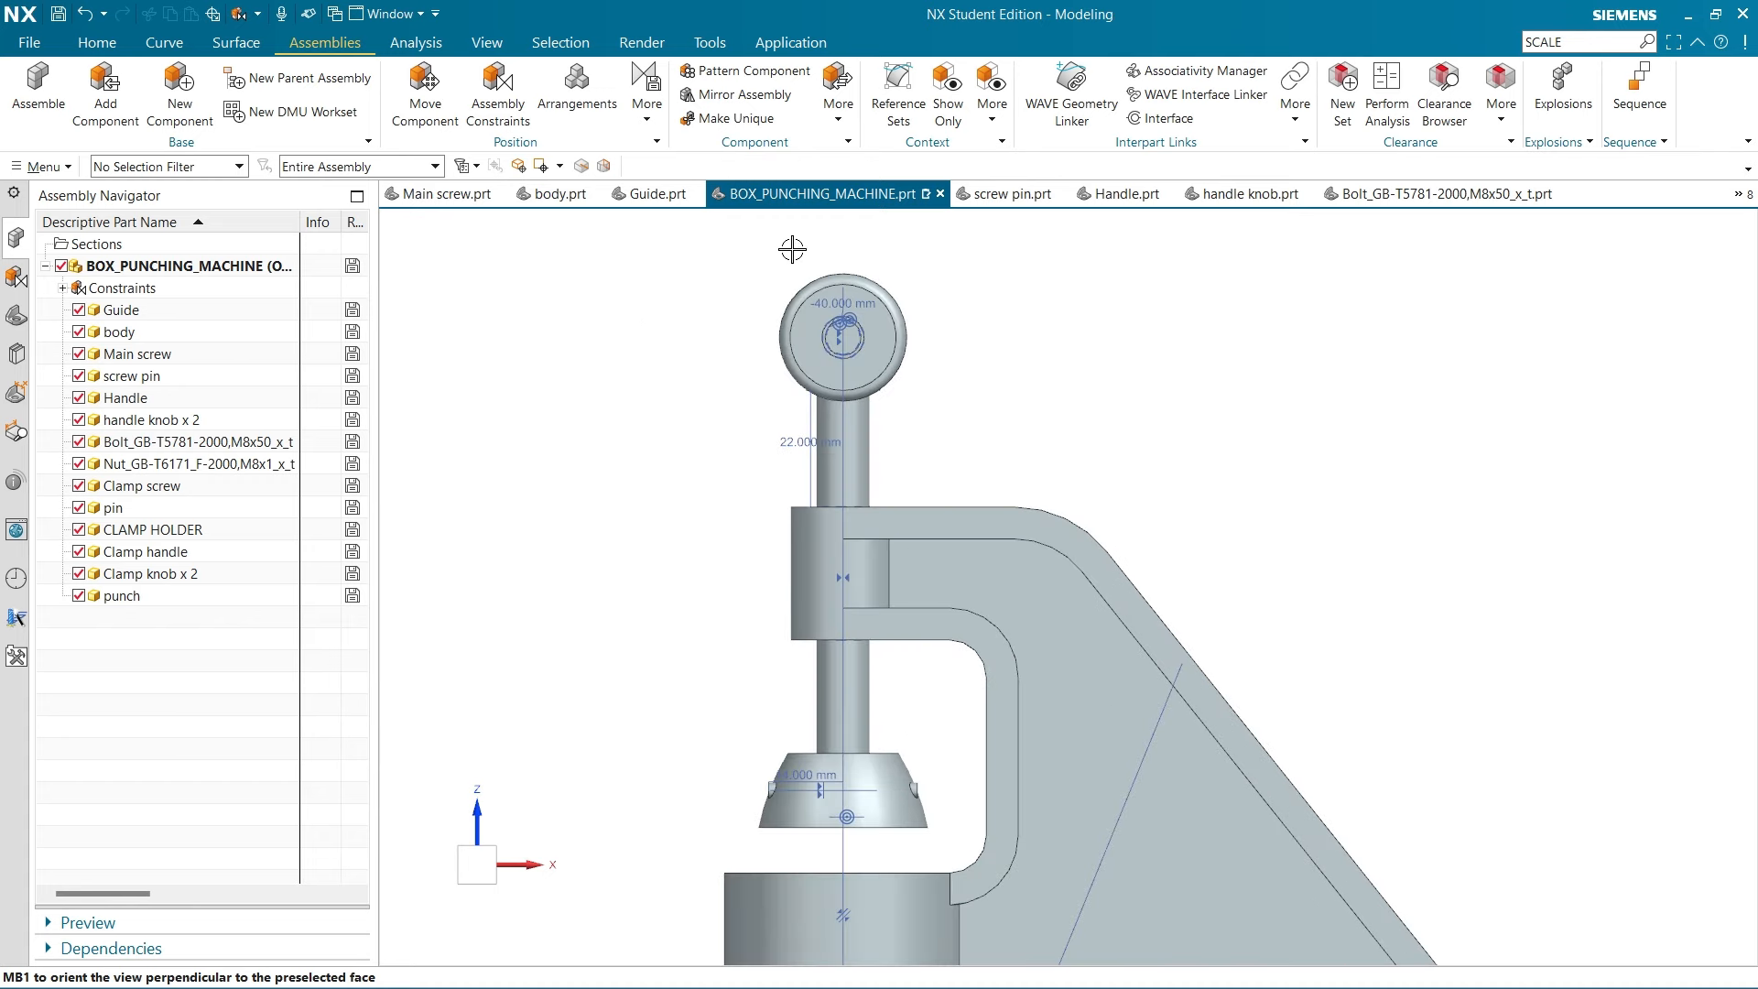
scroll(792, 249, "down", 2)
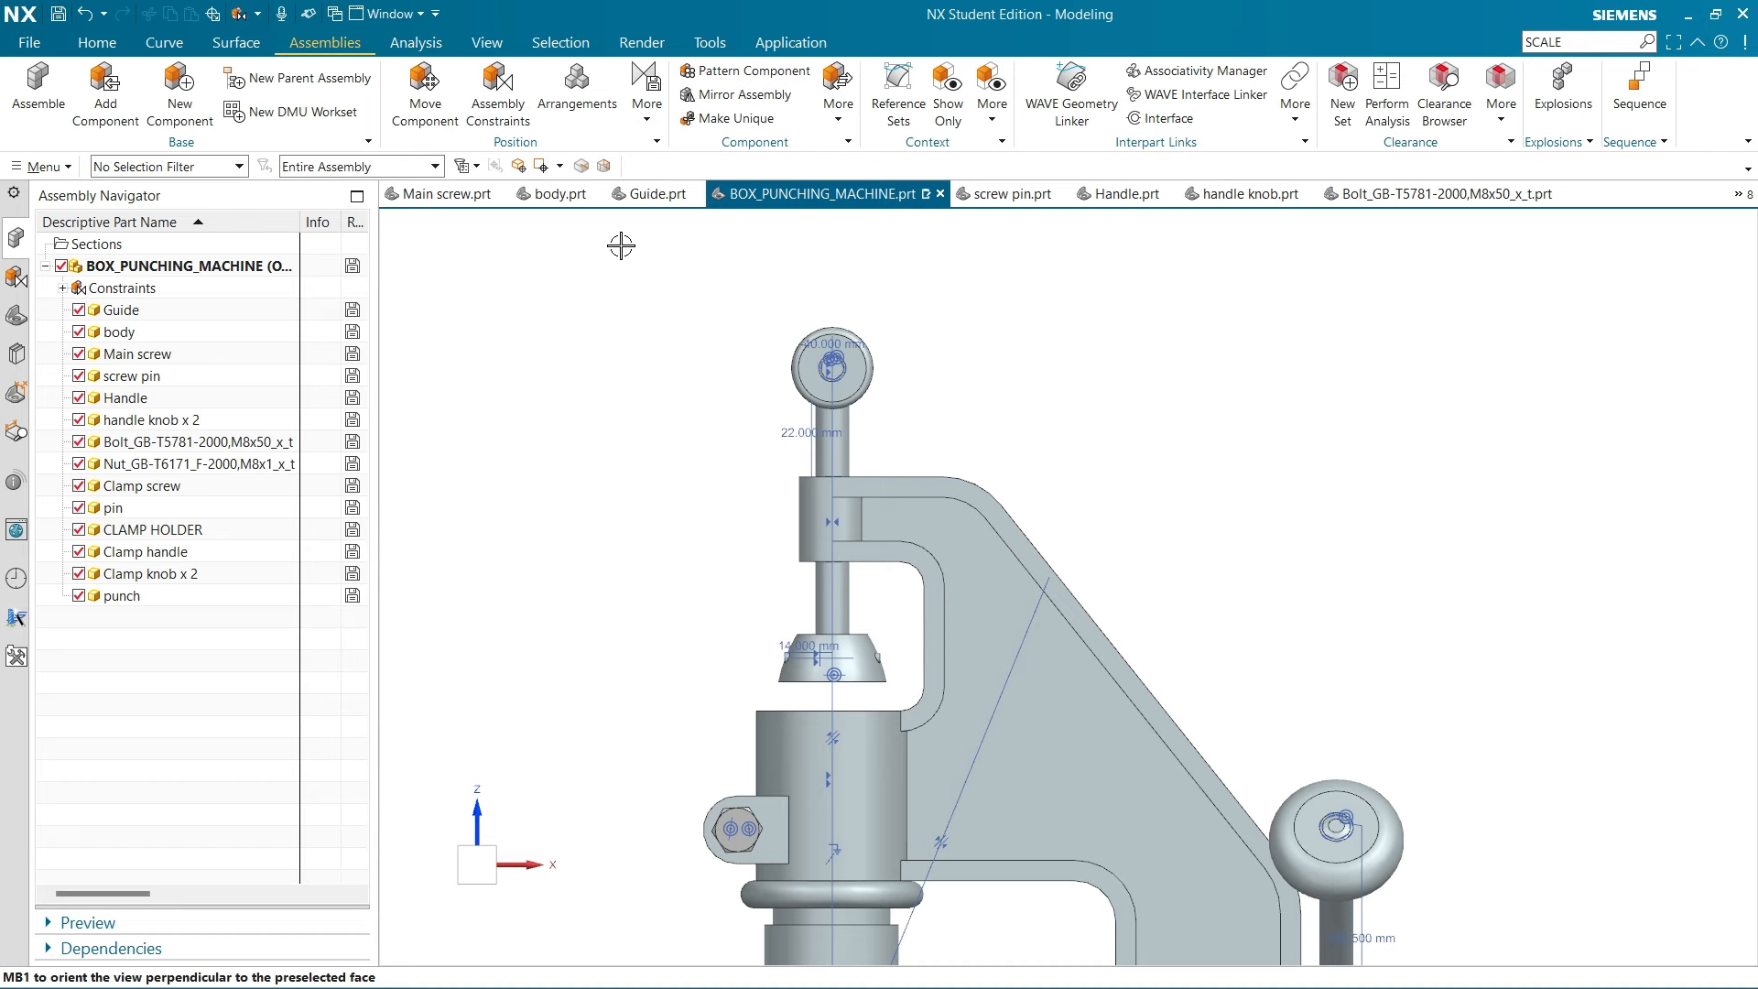
scroll(736, 324, "down", 4)
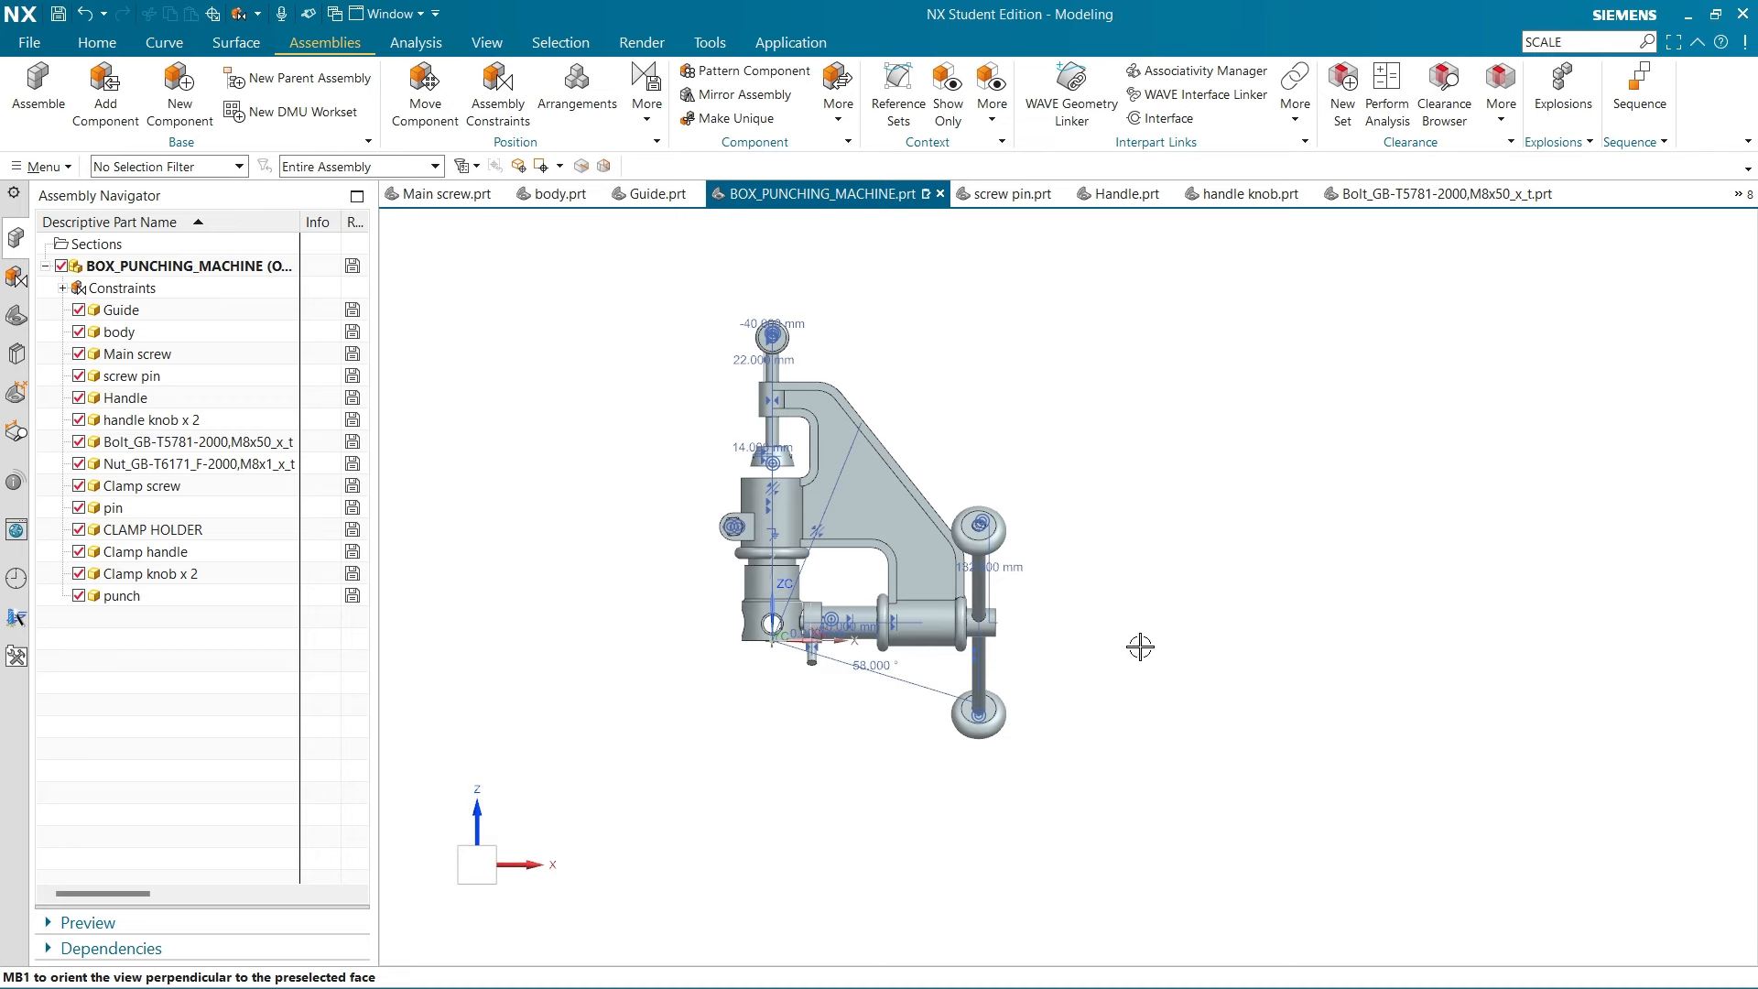
scroll(907, 630, "up", 3)
scroll(915, 559, "up", 4)
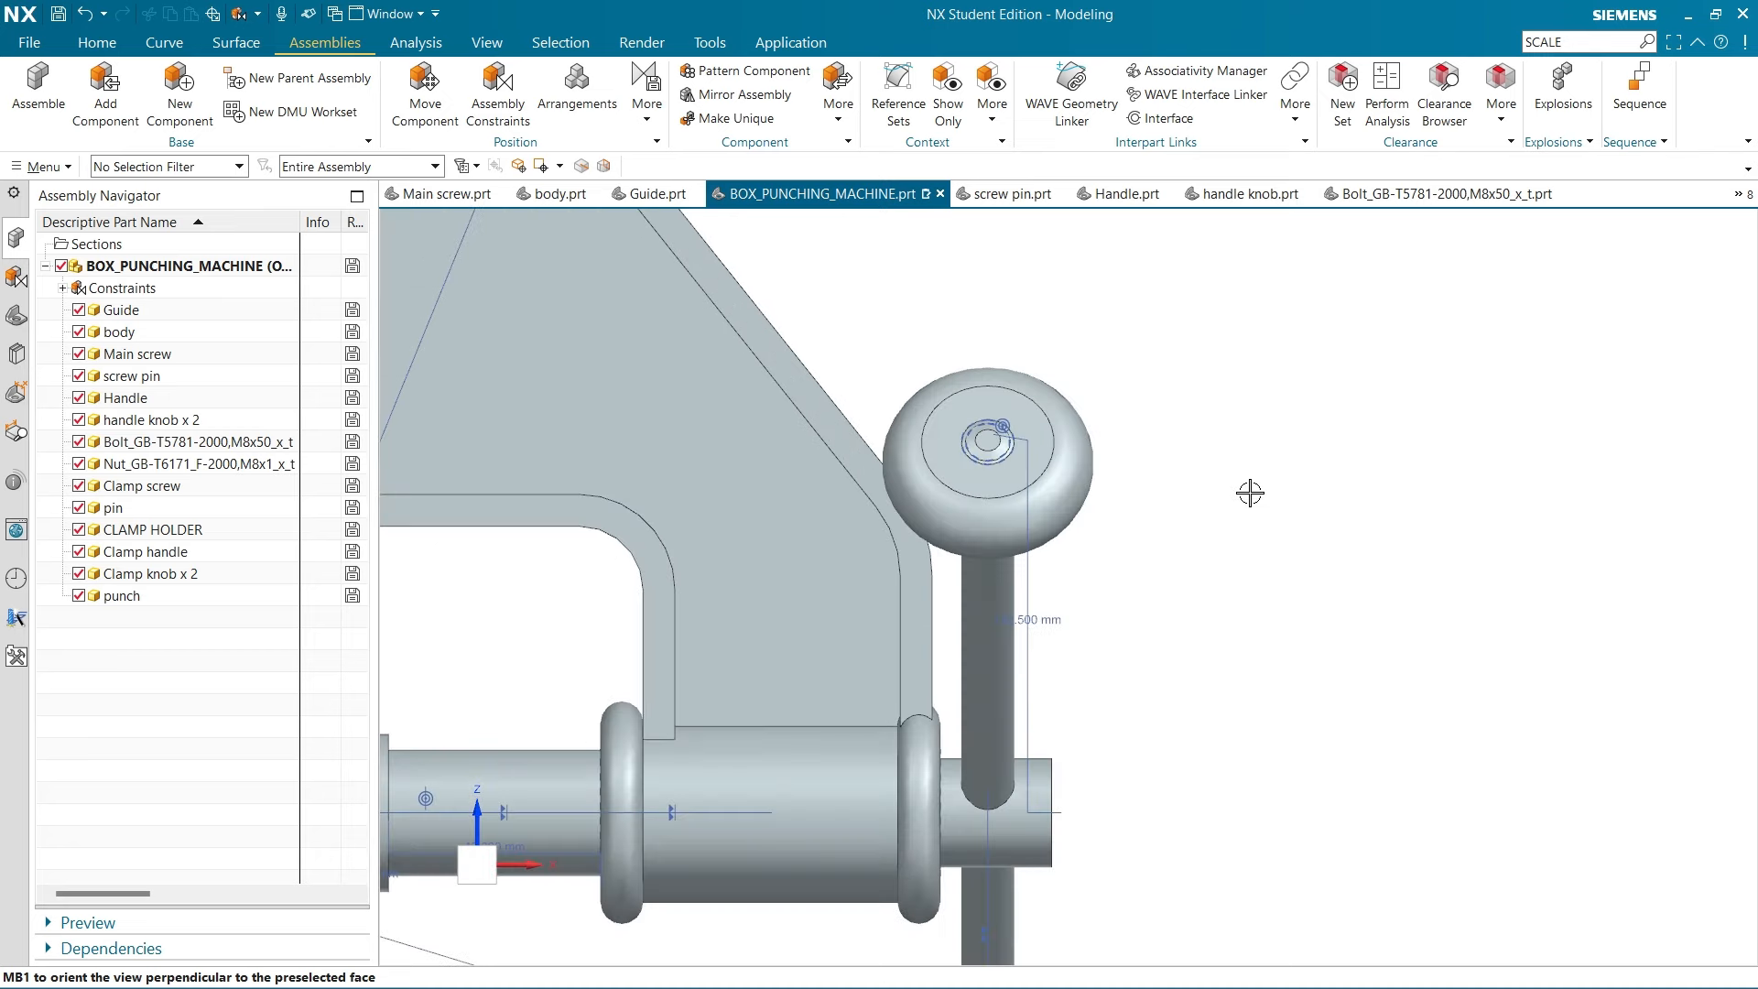
scroll(1250, 492, "down", 3)
scroll(980, 833, "down", 2)
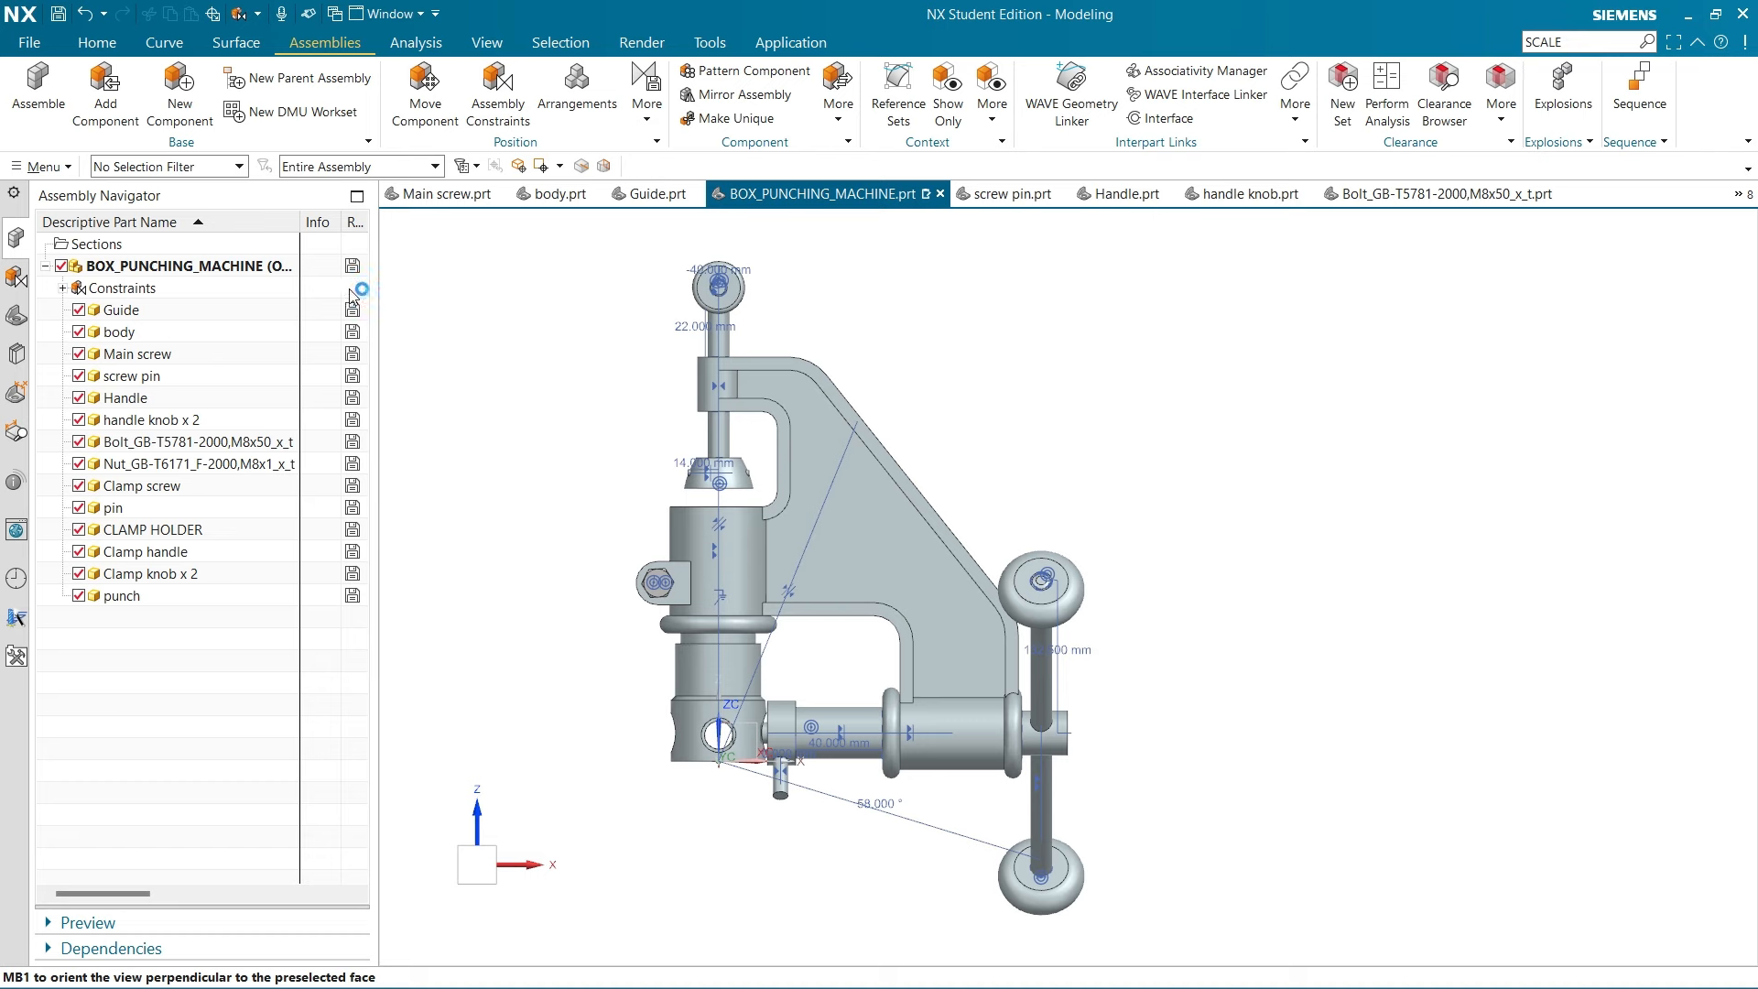
Save the assembly and hide all assembly constraint symbols in the model view
left_click(61, 16)
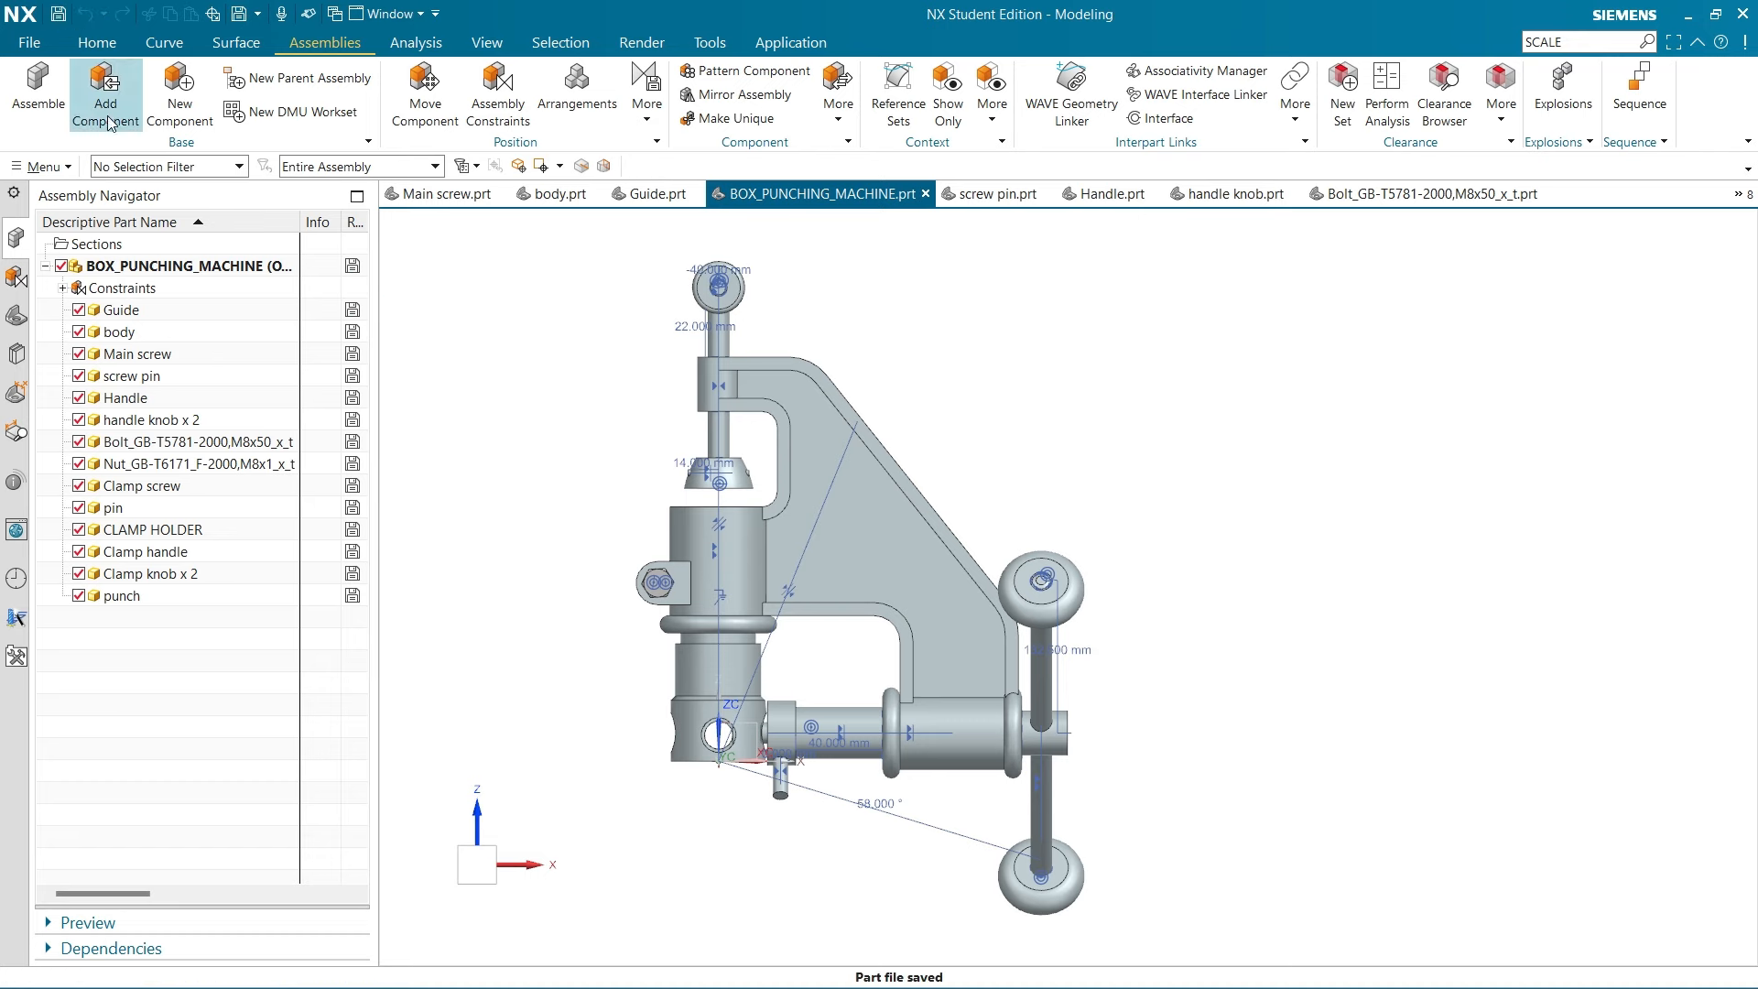
left_click(476, 46)
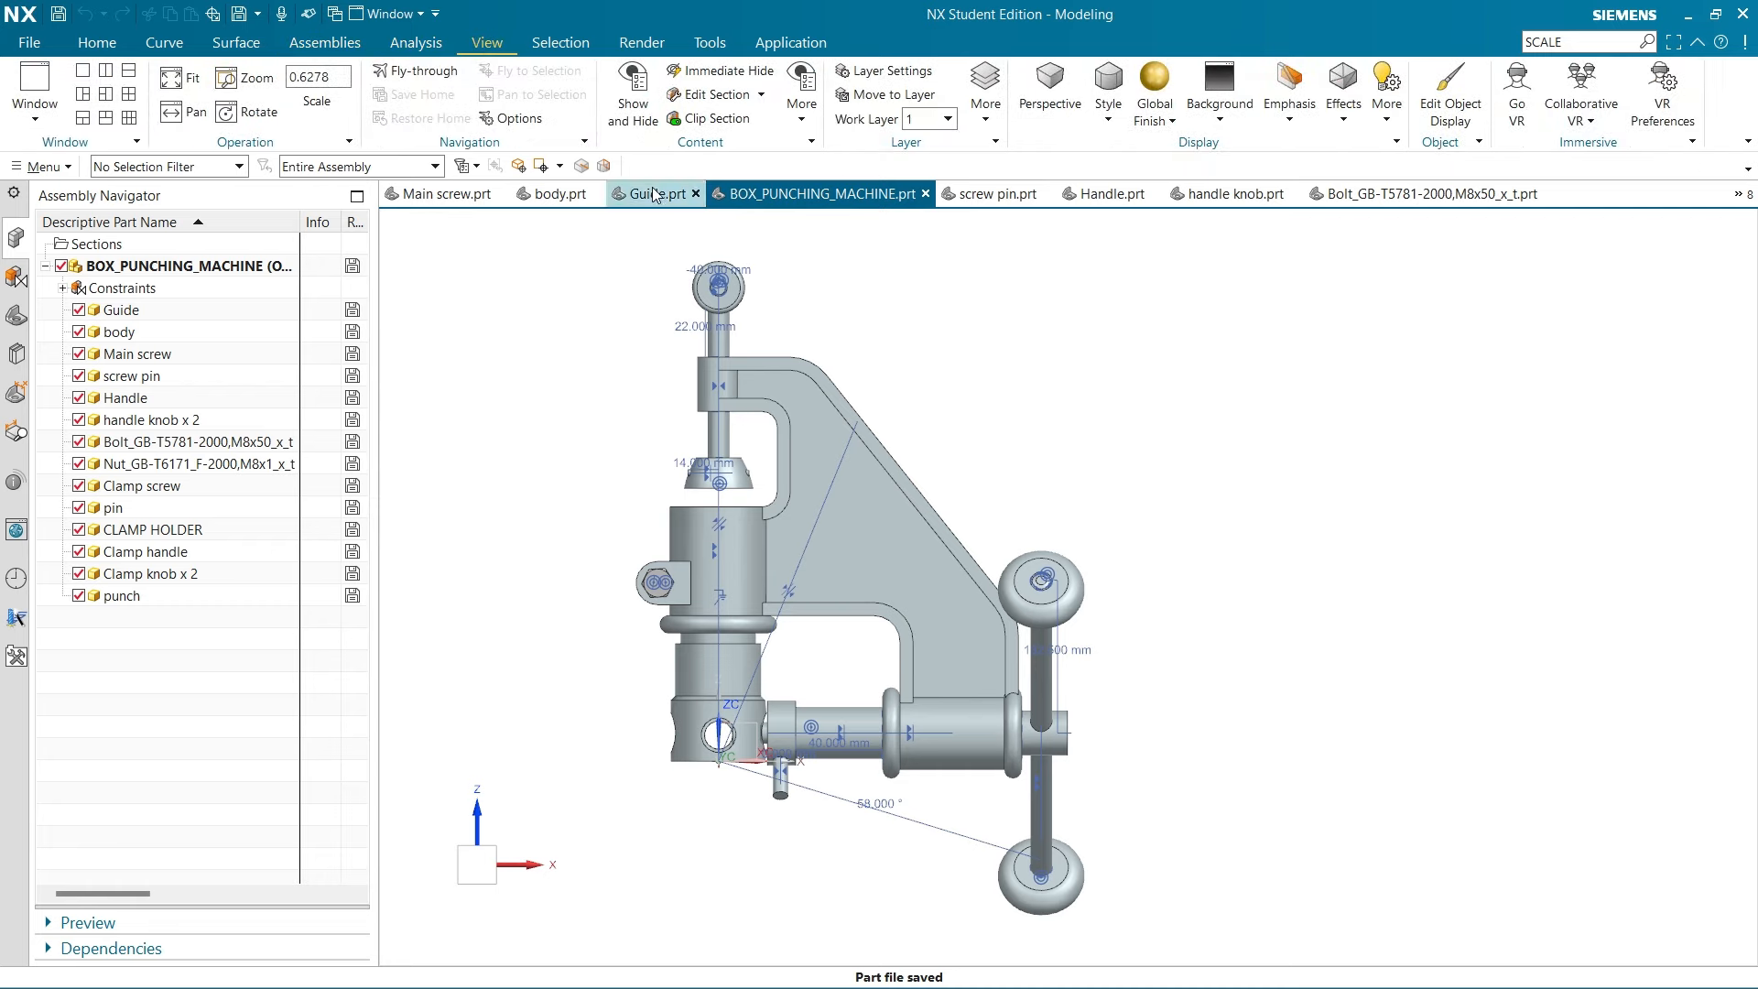
left_click(633, 92)
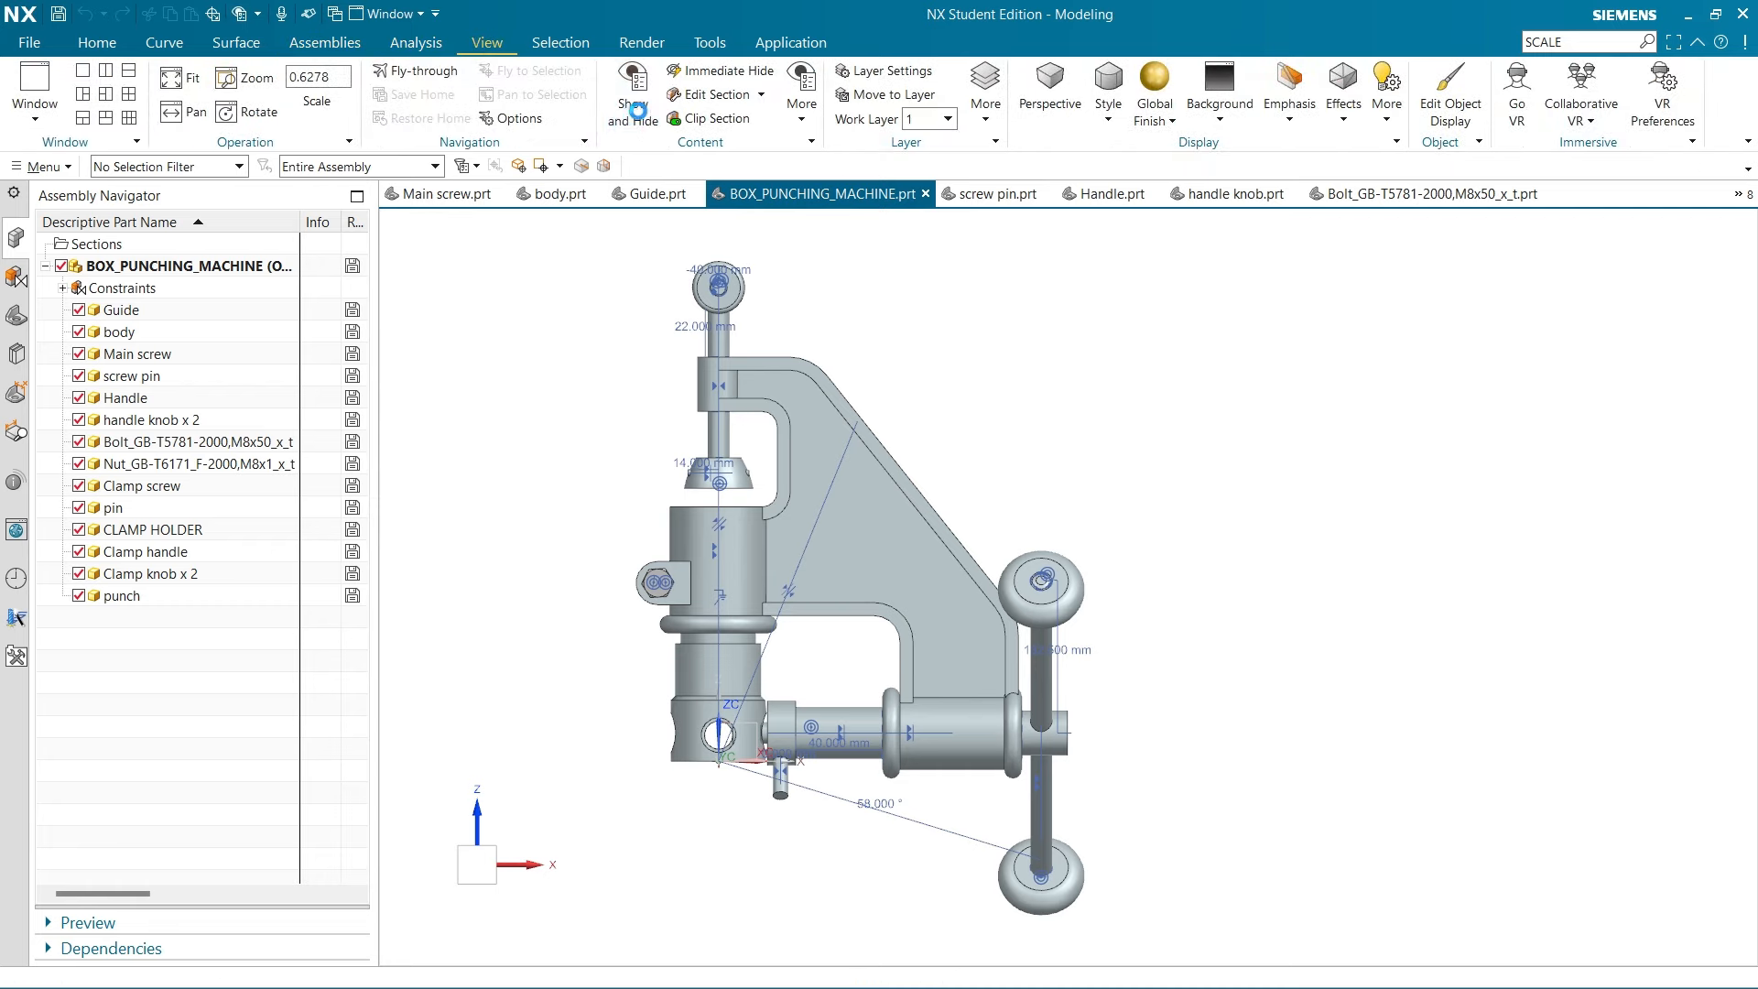
left_click(593, 275)
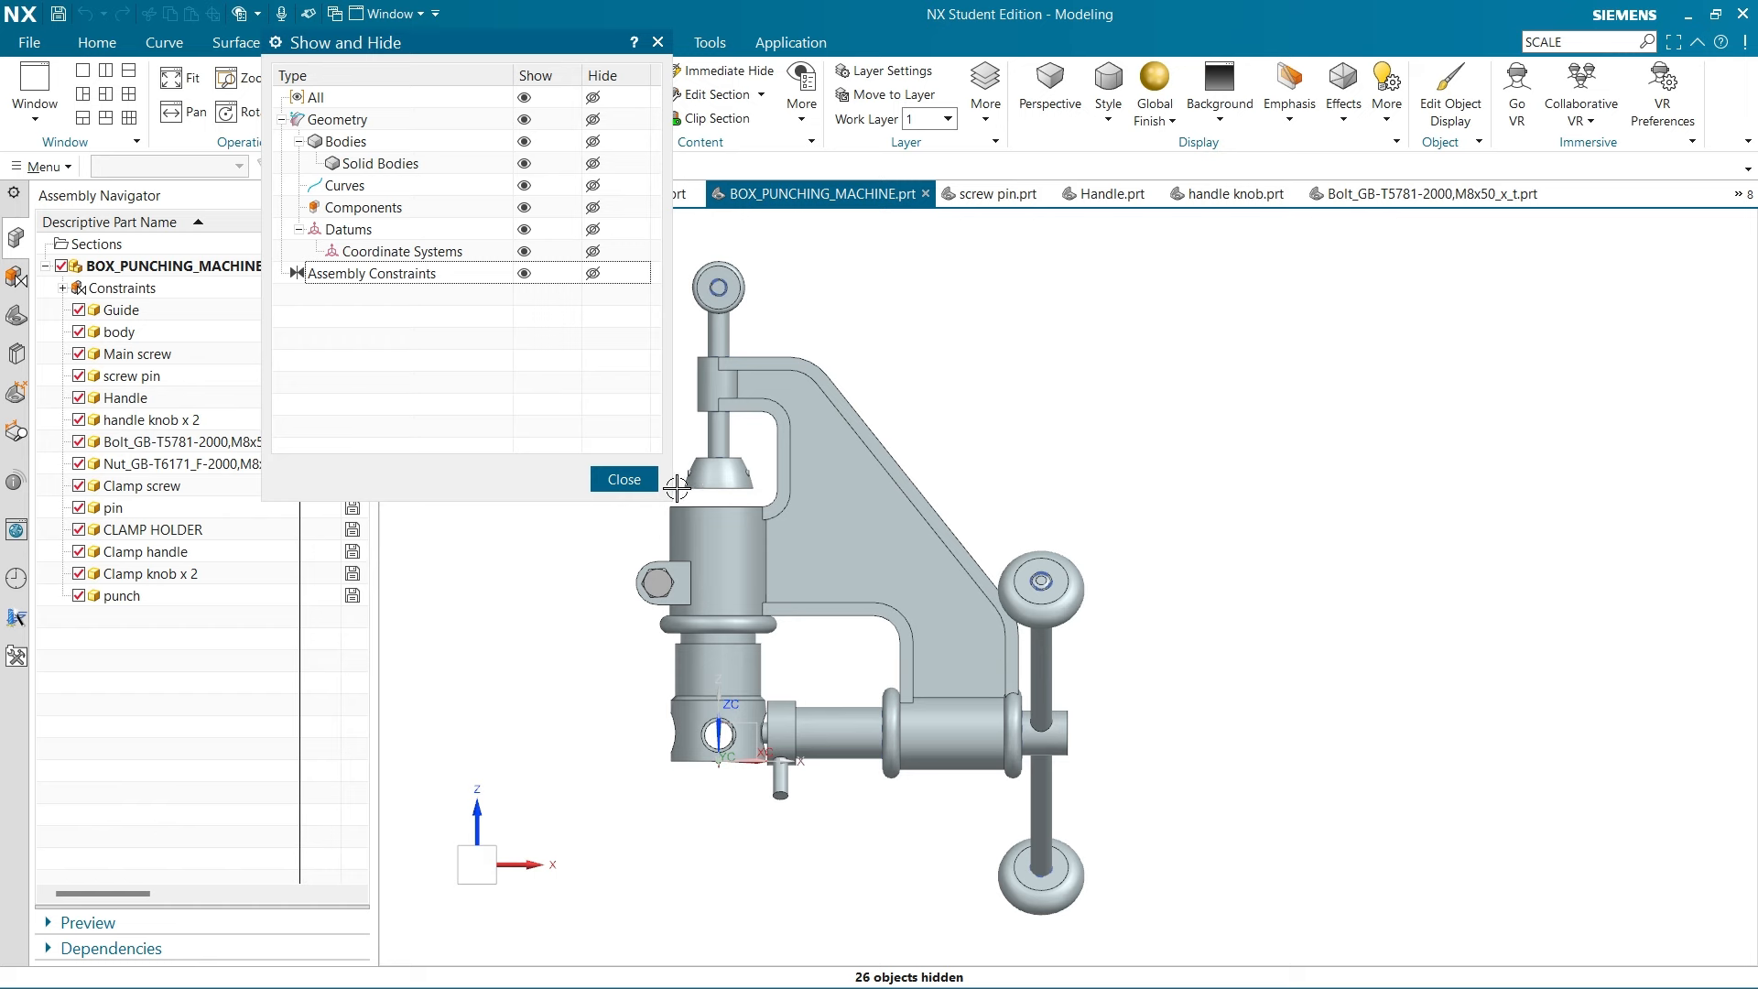
left_click(639, 480)
left_click(622, 480)
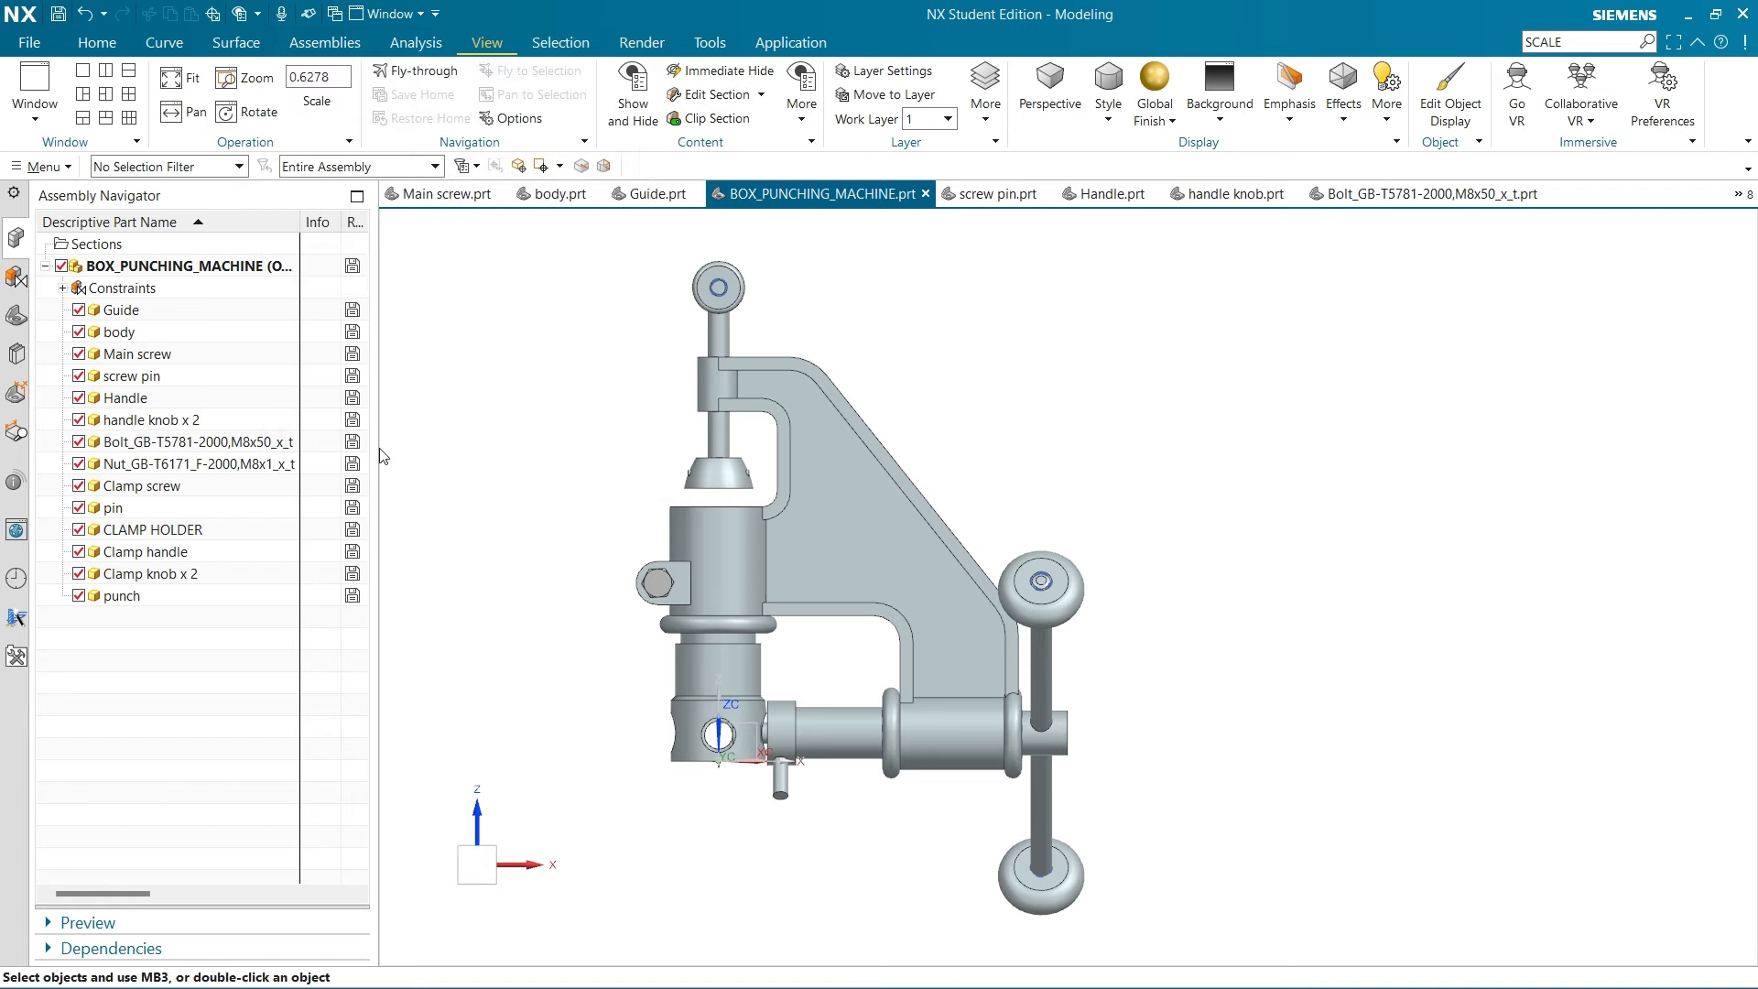
Widen the Assembly Navigator to expose its mass and center of mass columns, and save the assembly
left_click(380, 431)
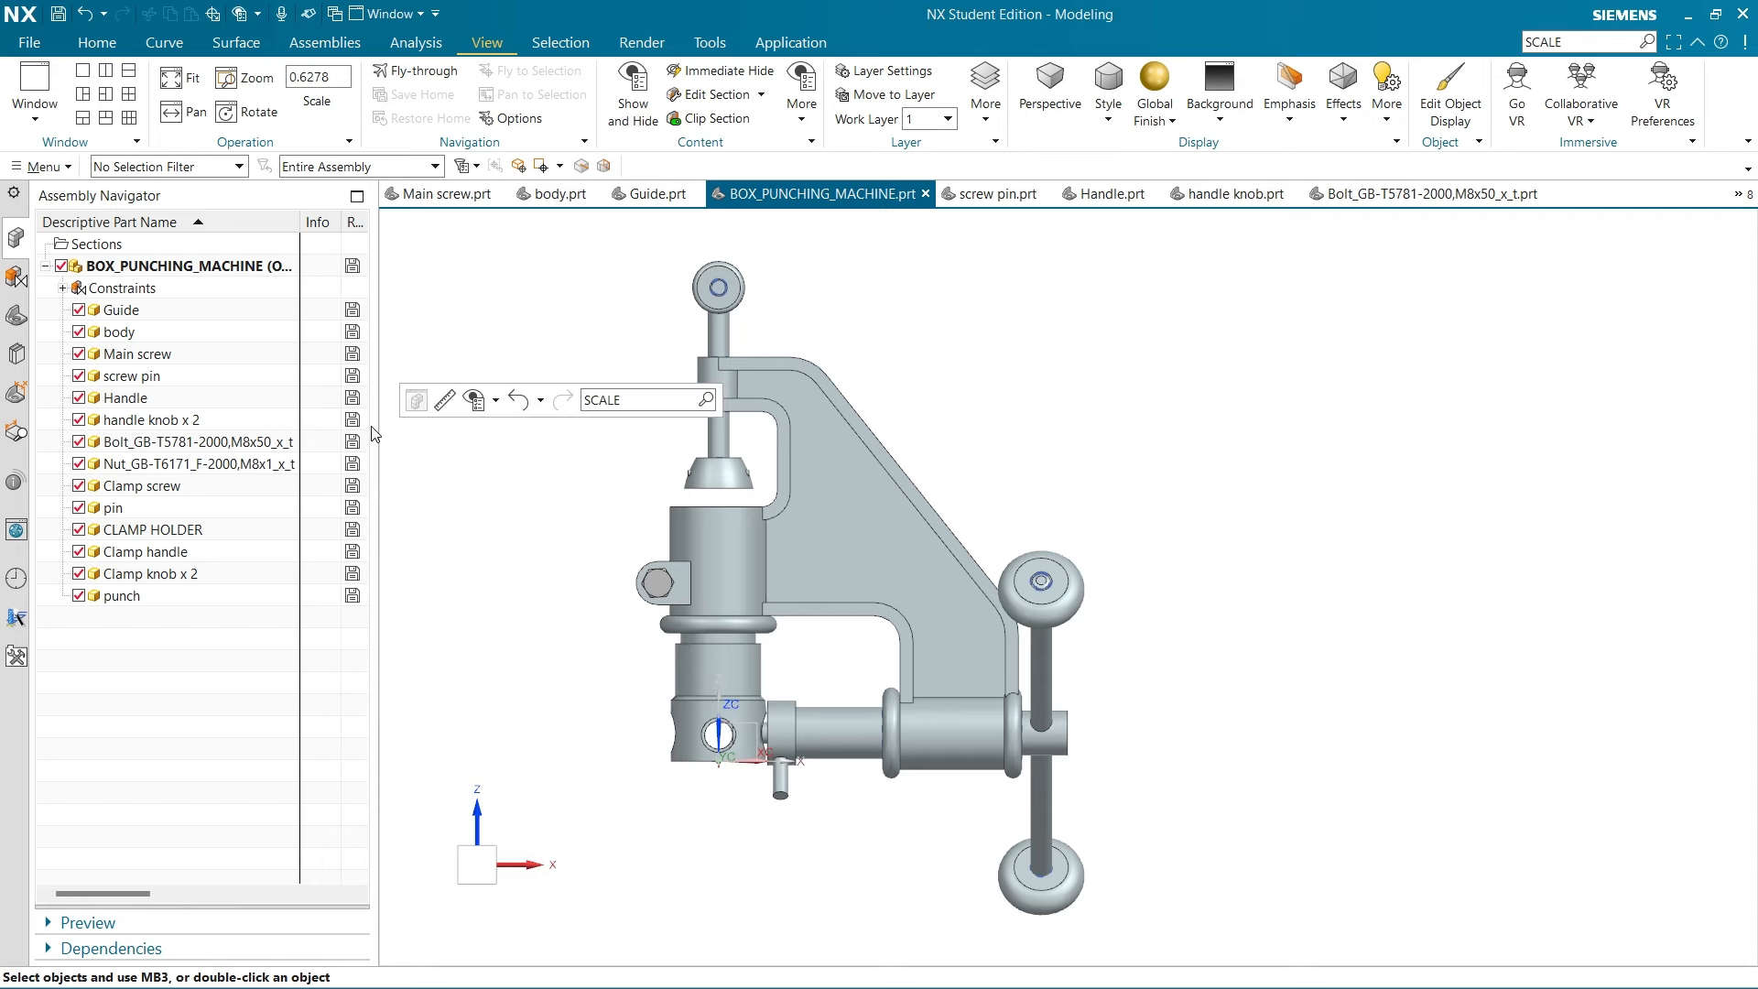
left_click_drag(377, 358, 982, 427)
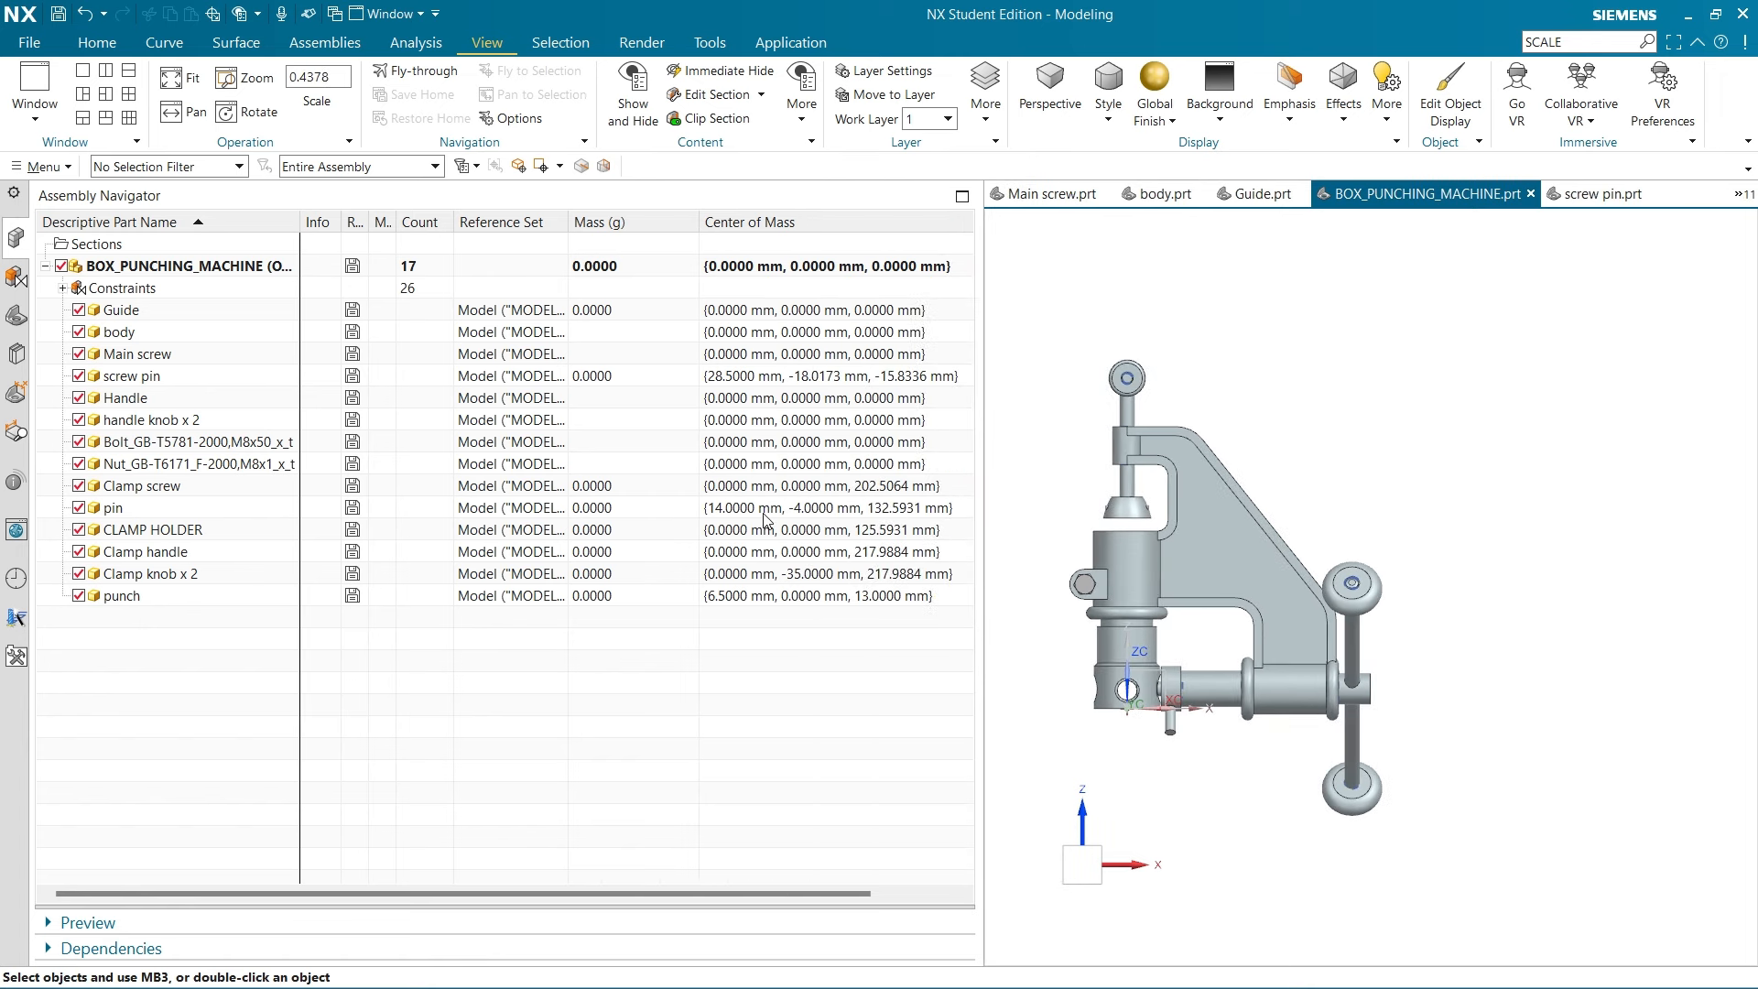
left_click(59, 15)
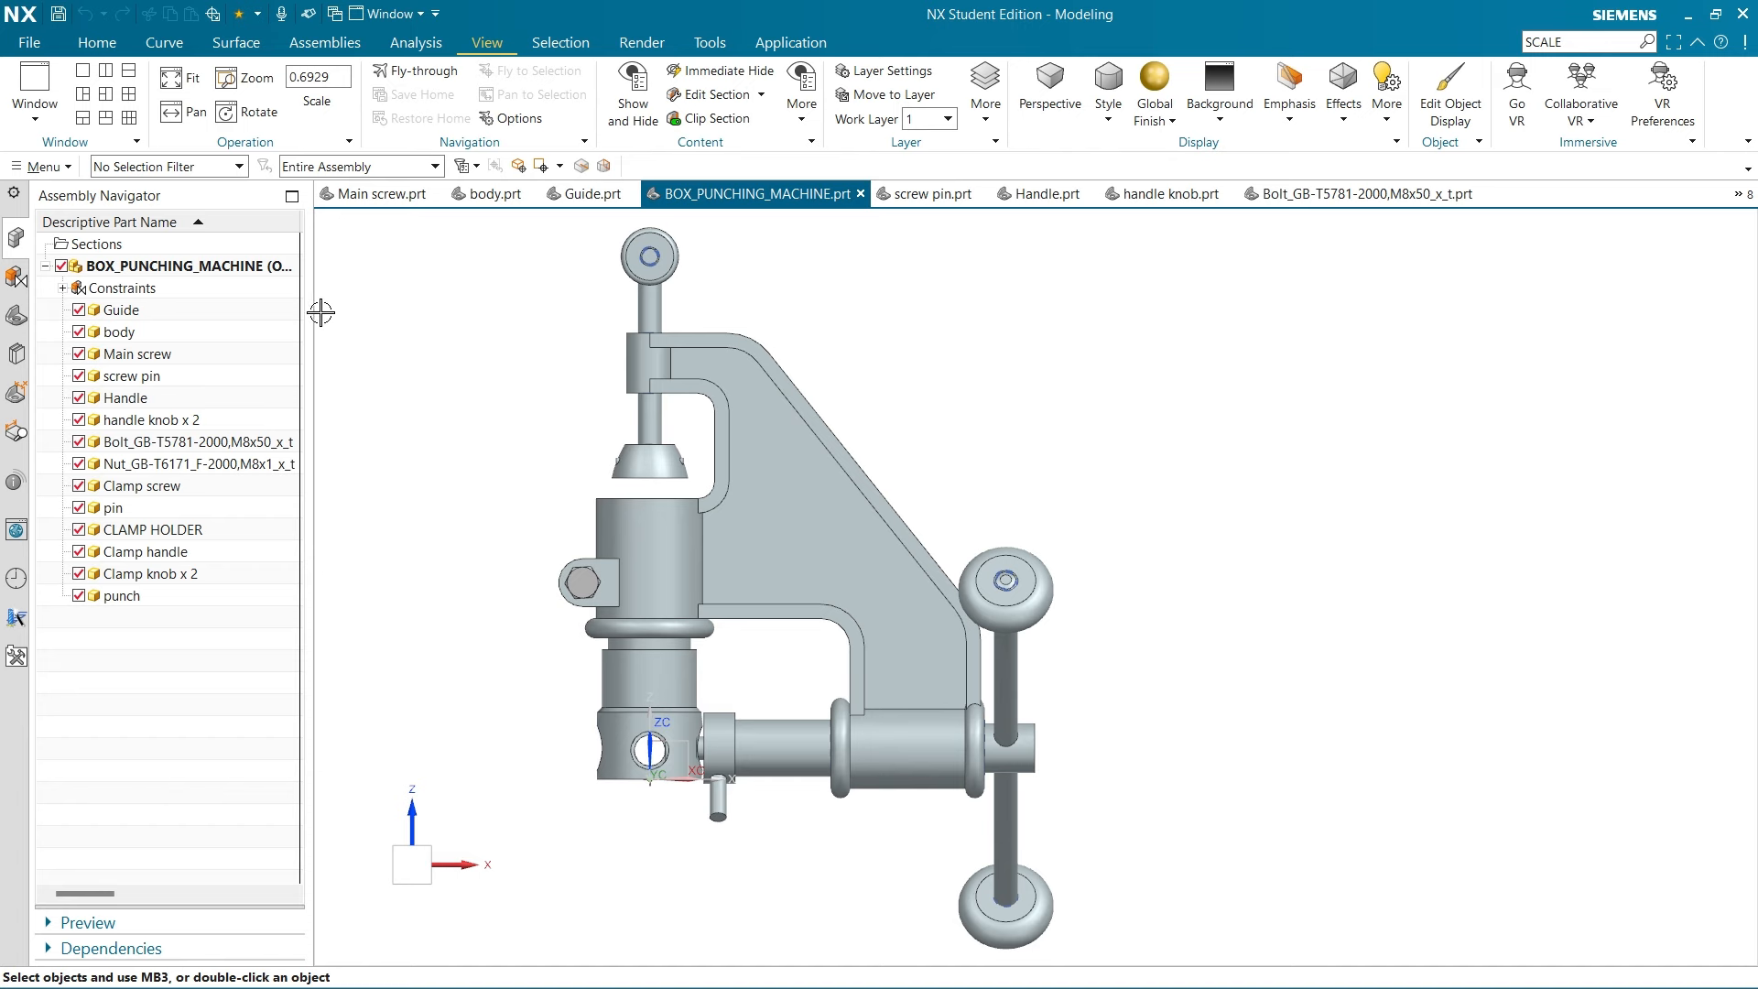
left_click_drag(311, 312, 649, 292)
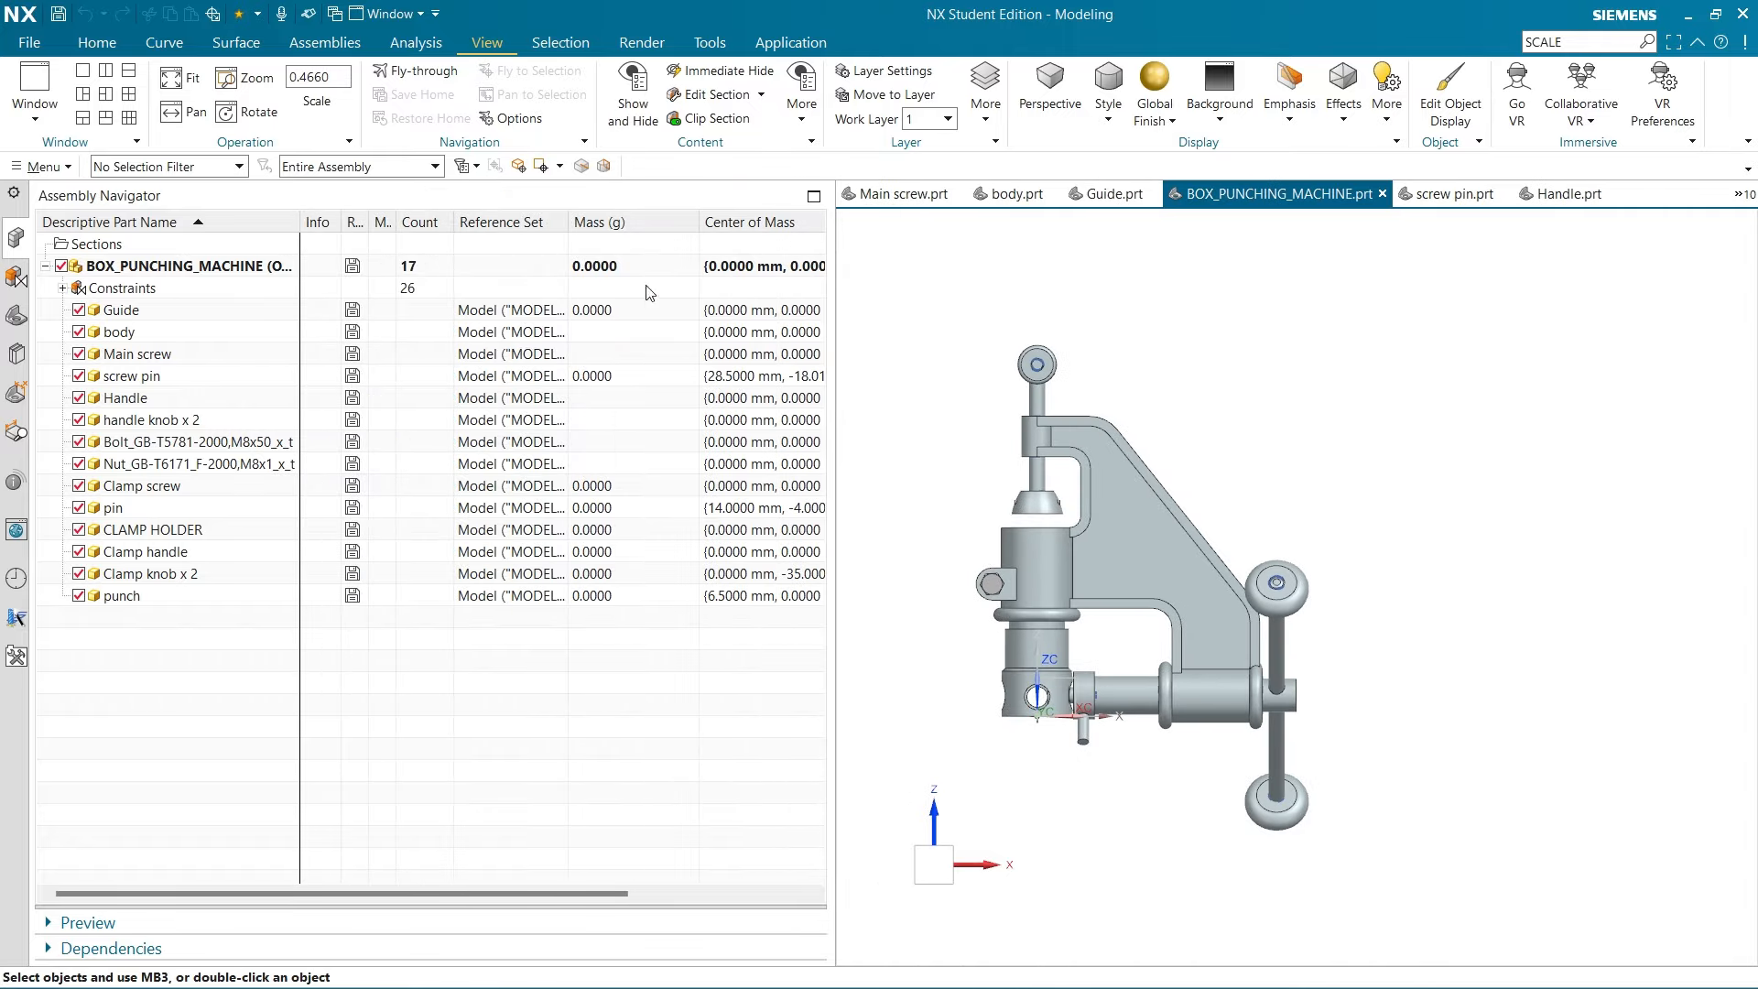
left_click_drag(832, 292, 885, 292)
Remove the Center of Mass X column from the Assembly Navigator and widen the navigator to fit the Center of Mass column
right_click(809, 216)
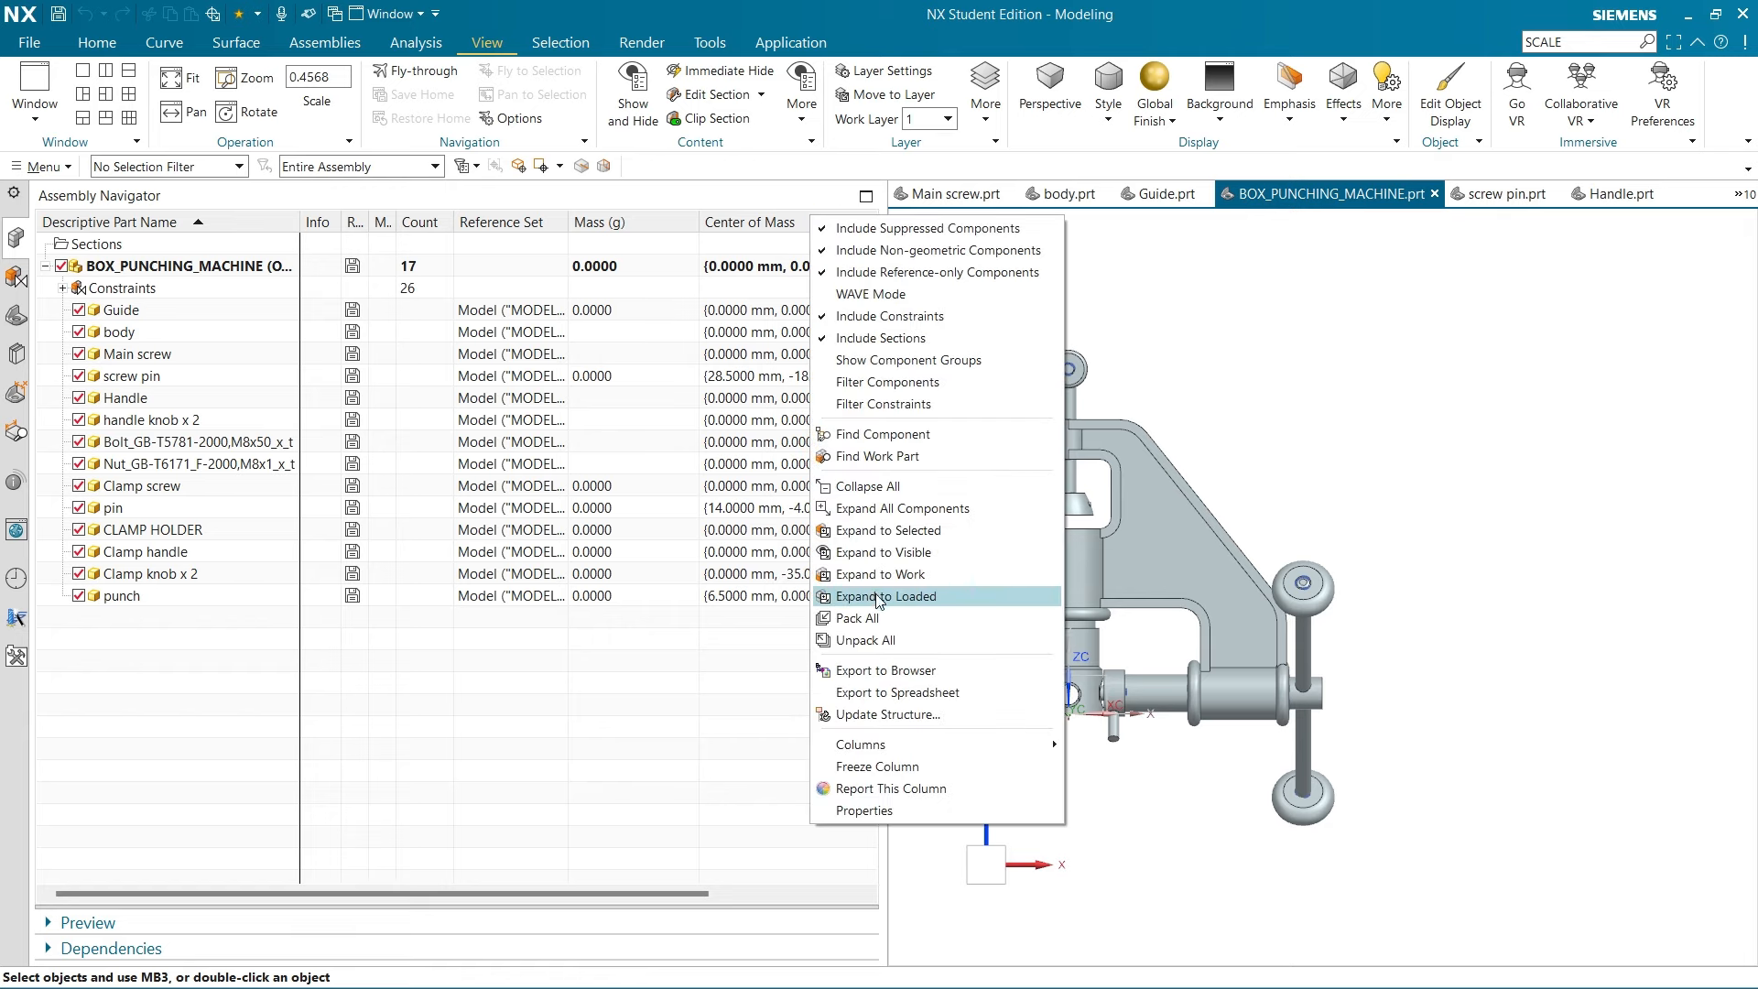
mouse_move(889, 743)
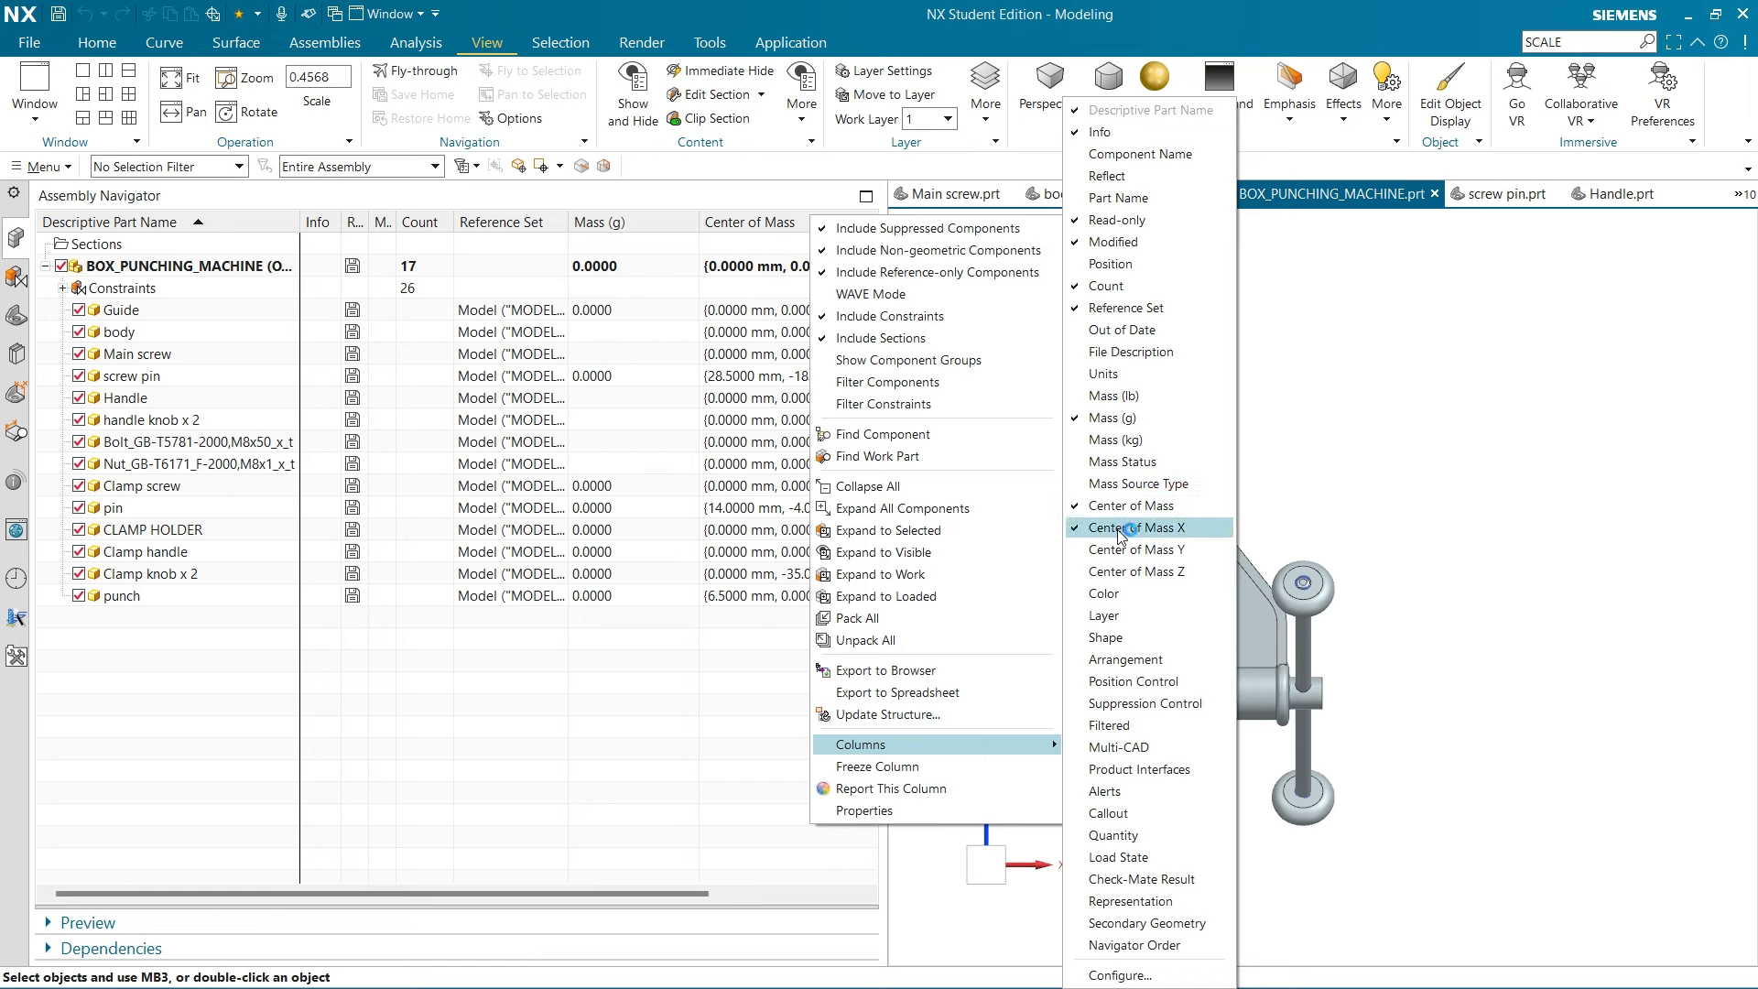
left_click(1110, 439)
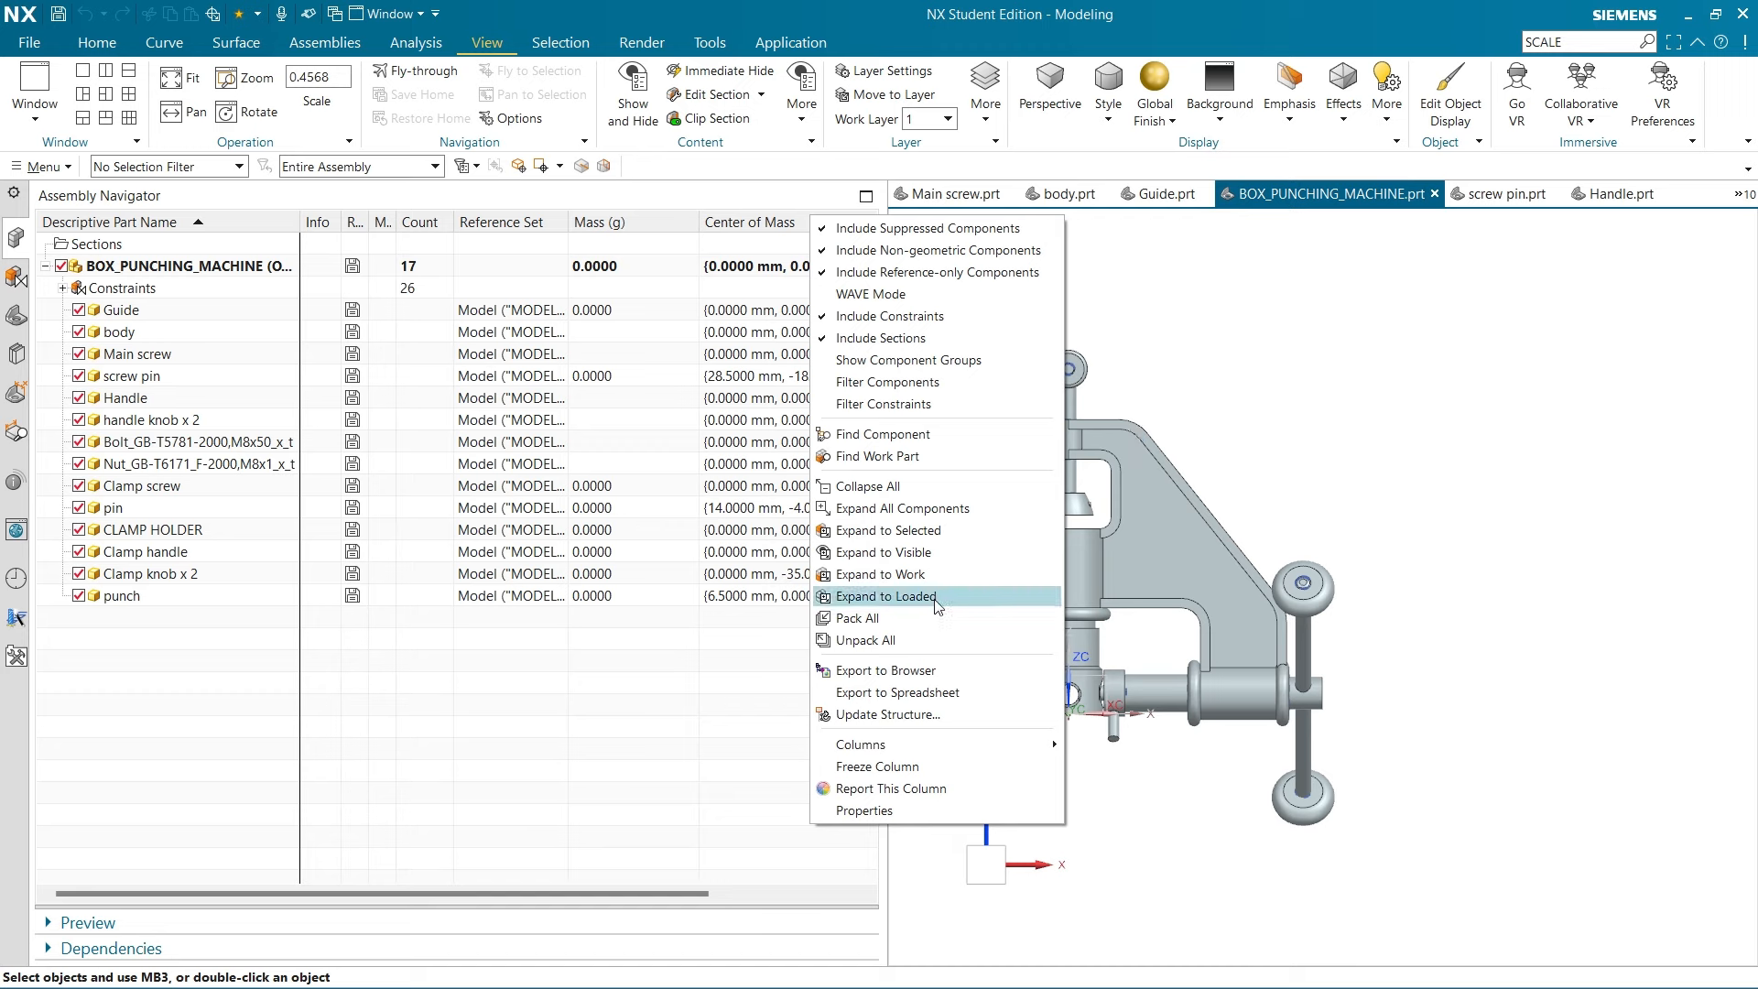
mouse_move(1034, 744)
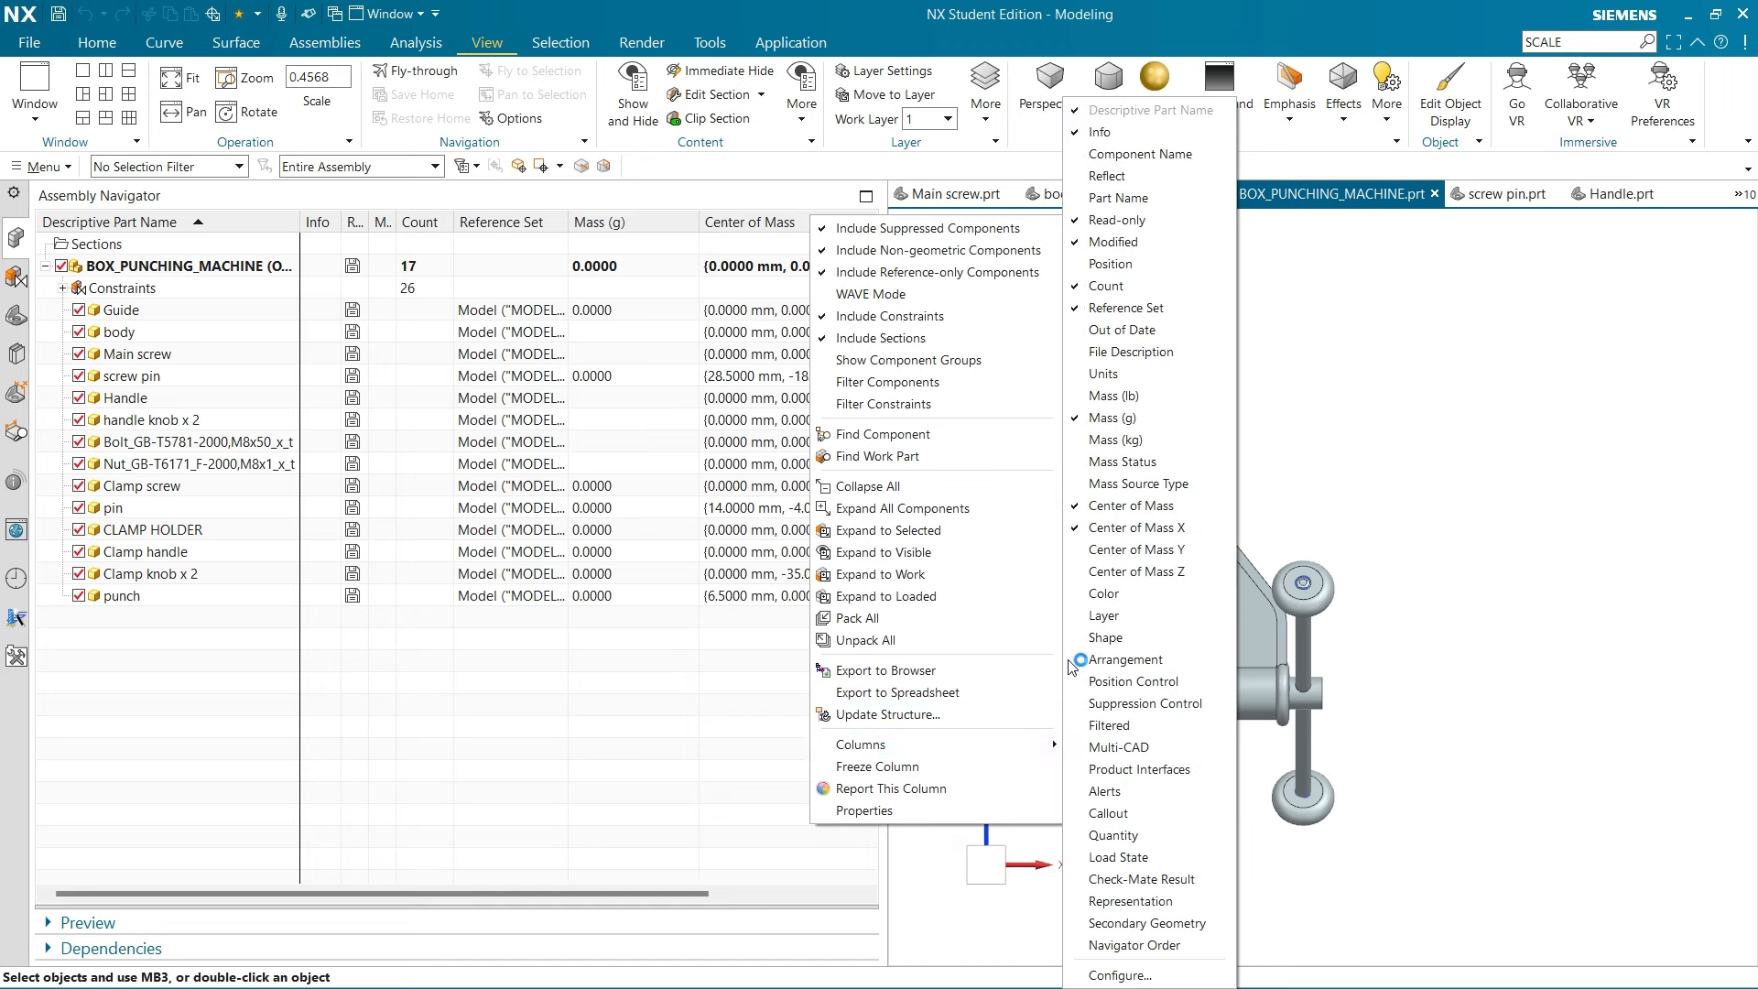
left_click(1131, 530)
left_click_drag(885, 257, 1032, 258)
Enable Update Mass Properties on Save in the BOX_PUNCHING_MACHINE part's properties, apply it, and save the assembly
left_click(29, 42)
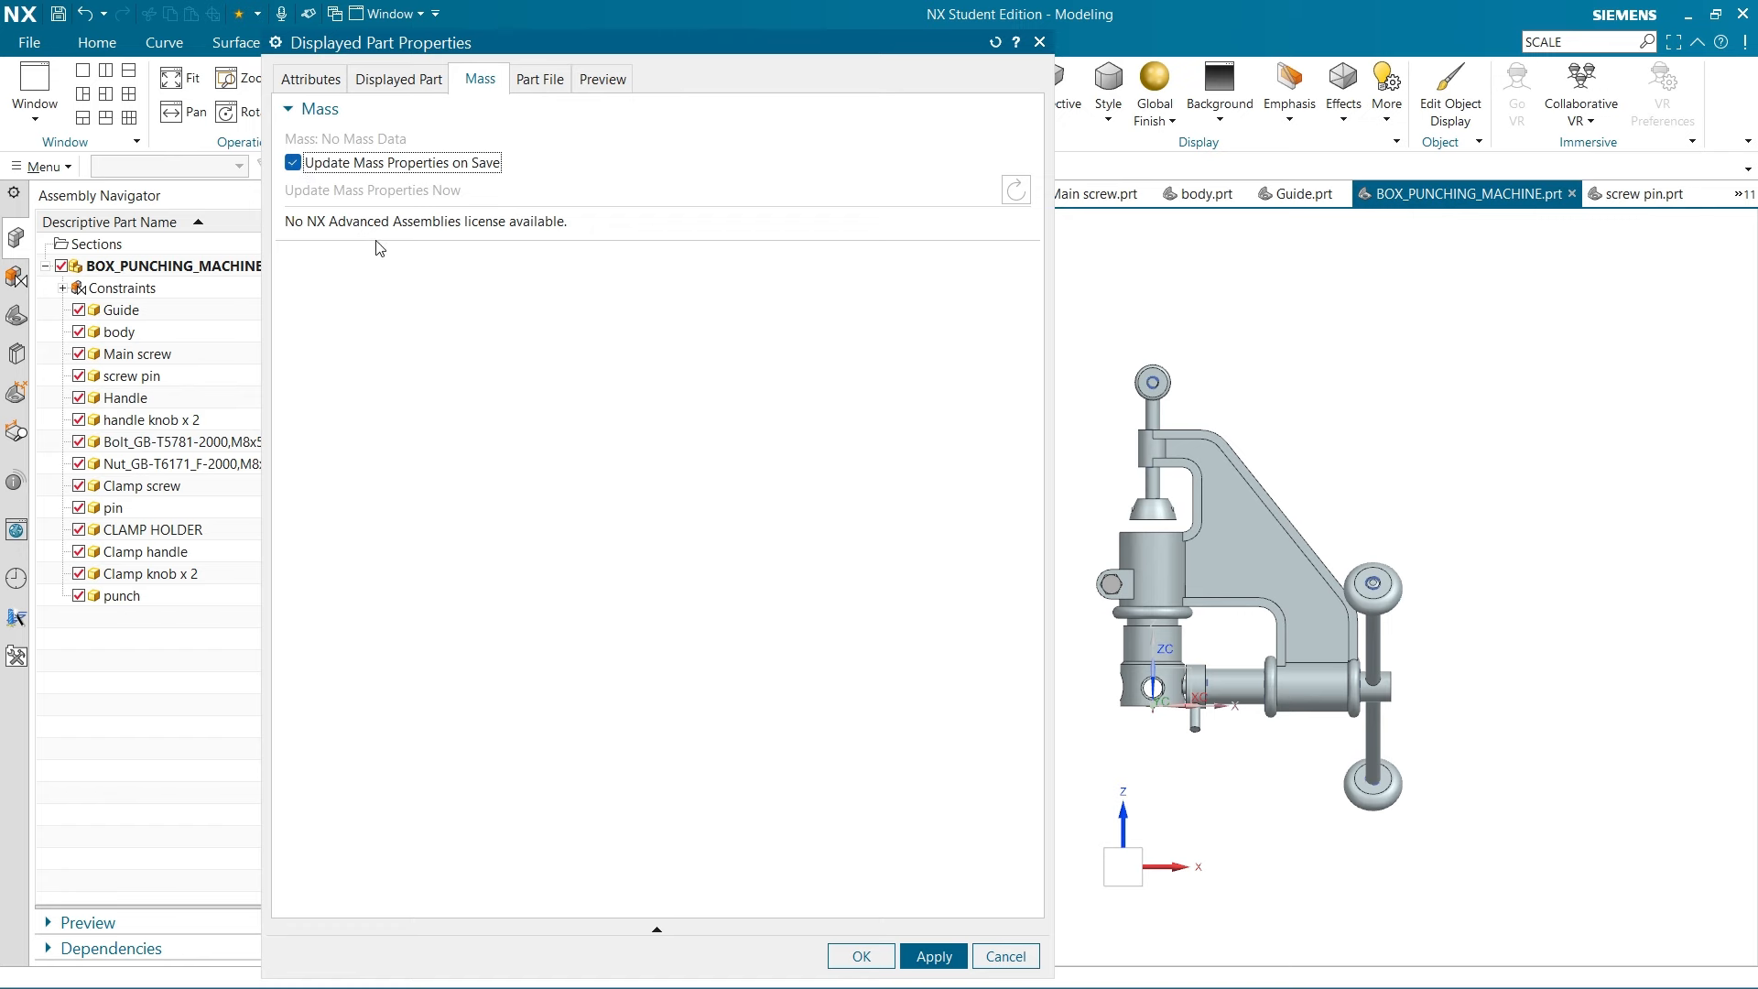
left_click(932, 957)
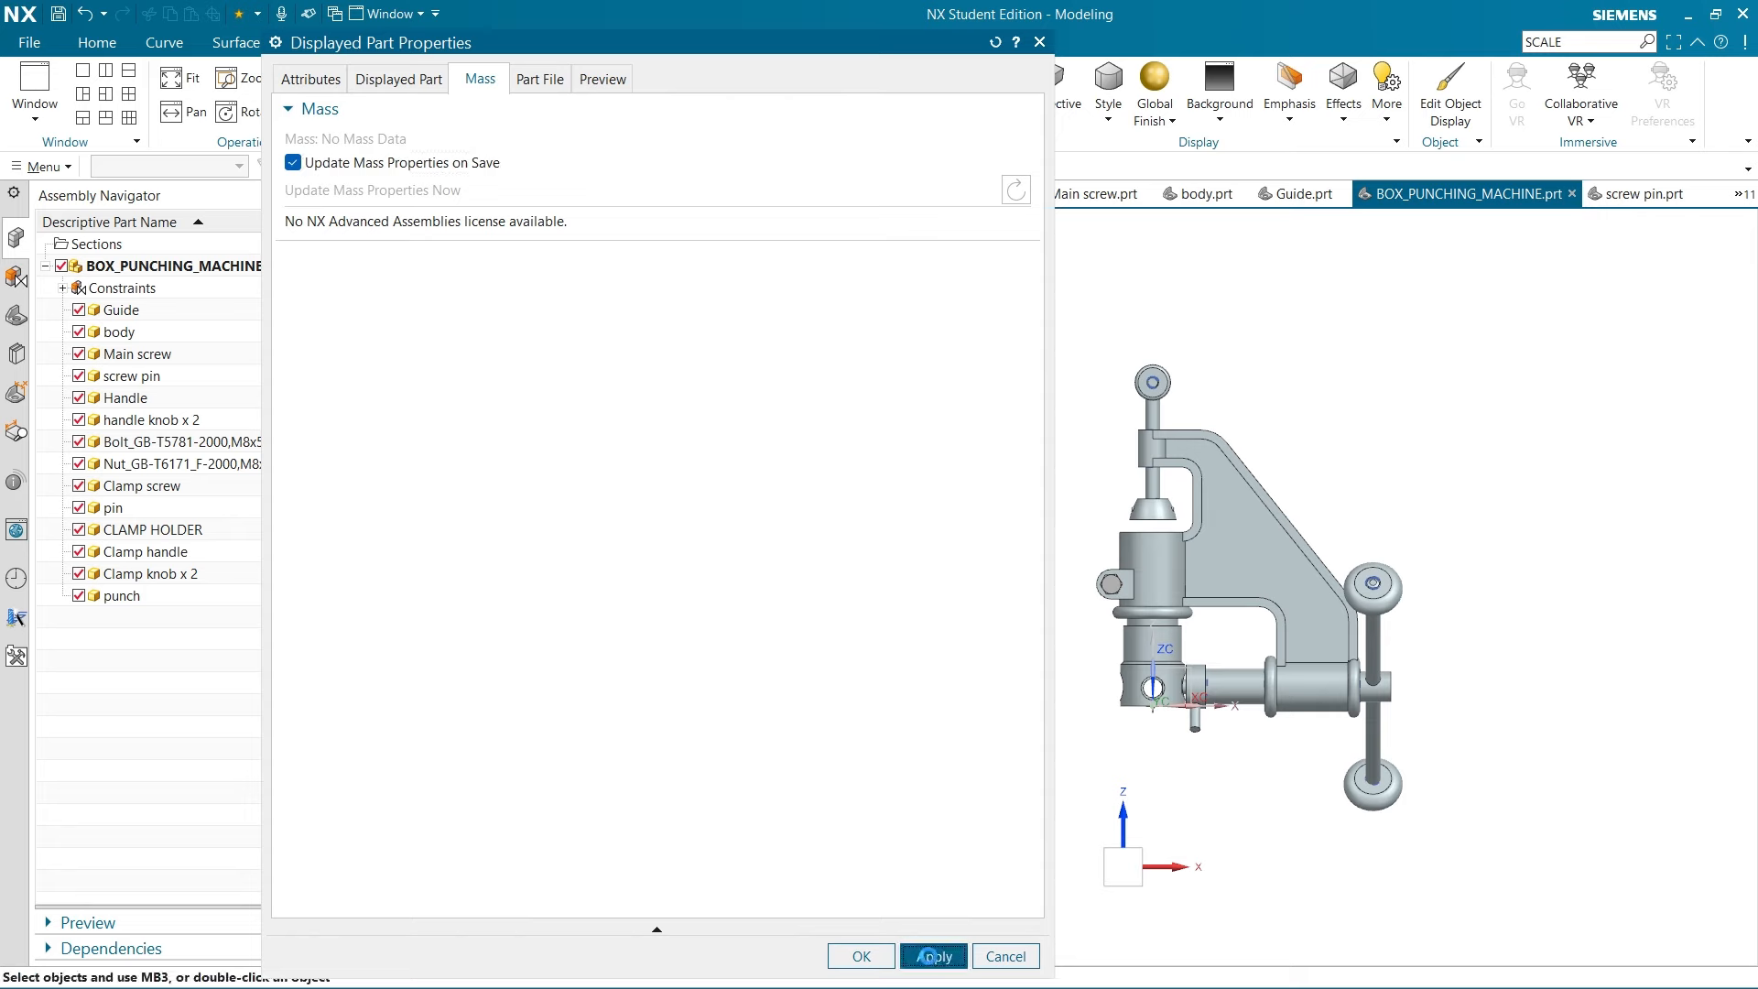
left_click(1003, 955)
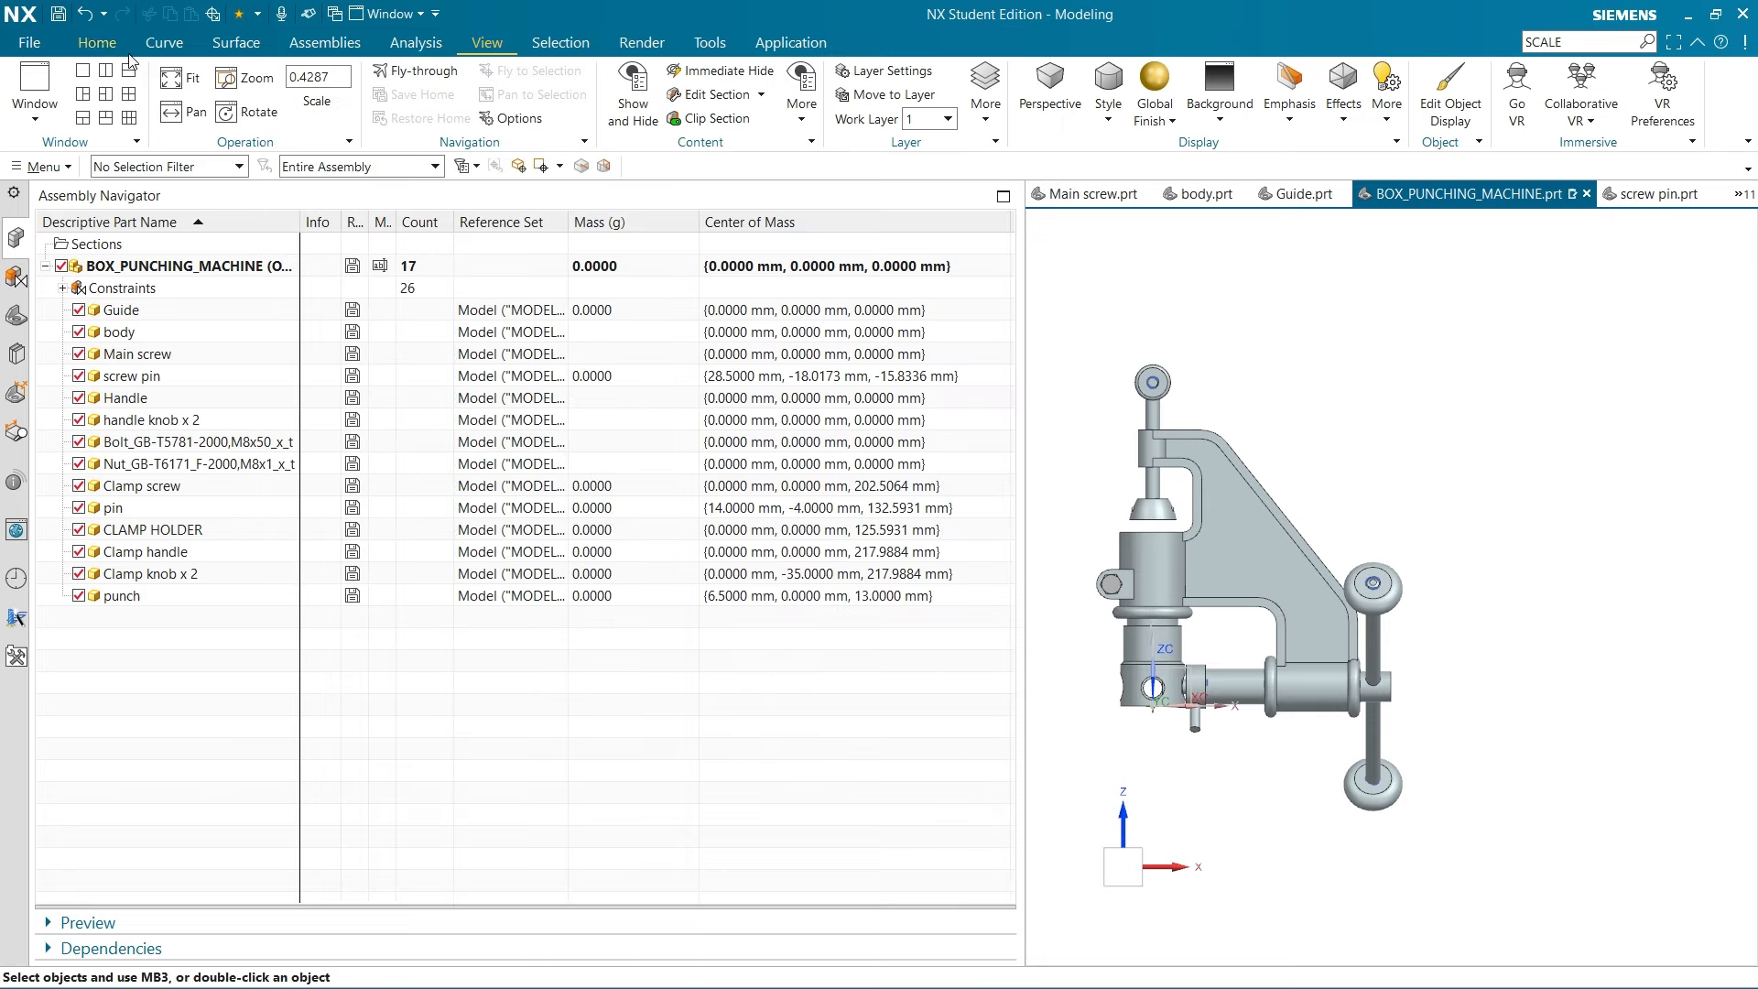
left_click(60, 14)
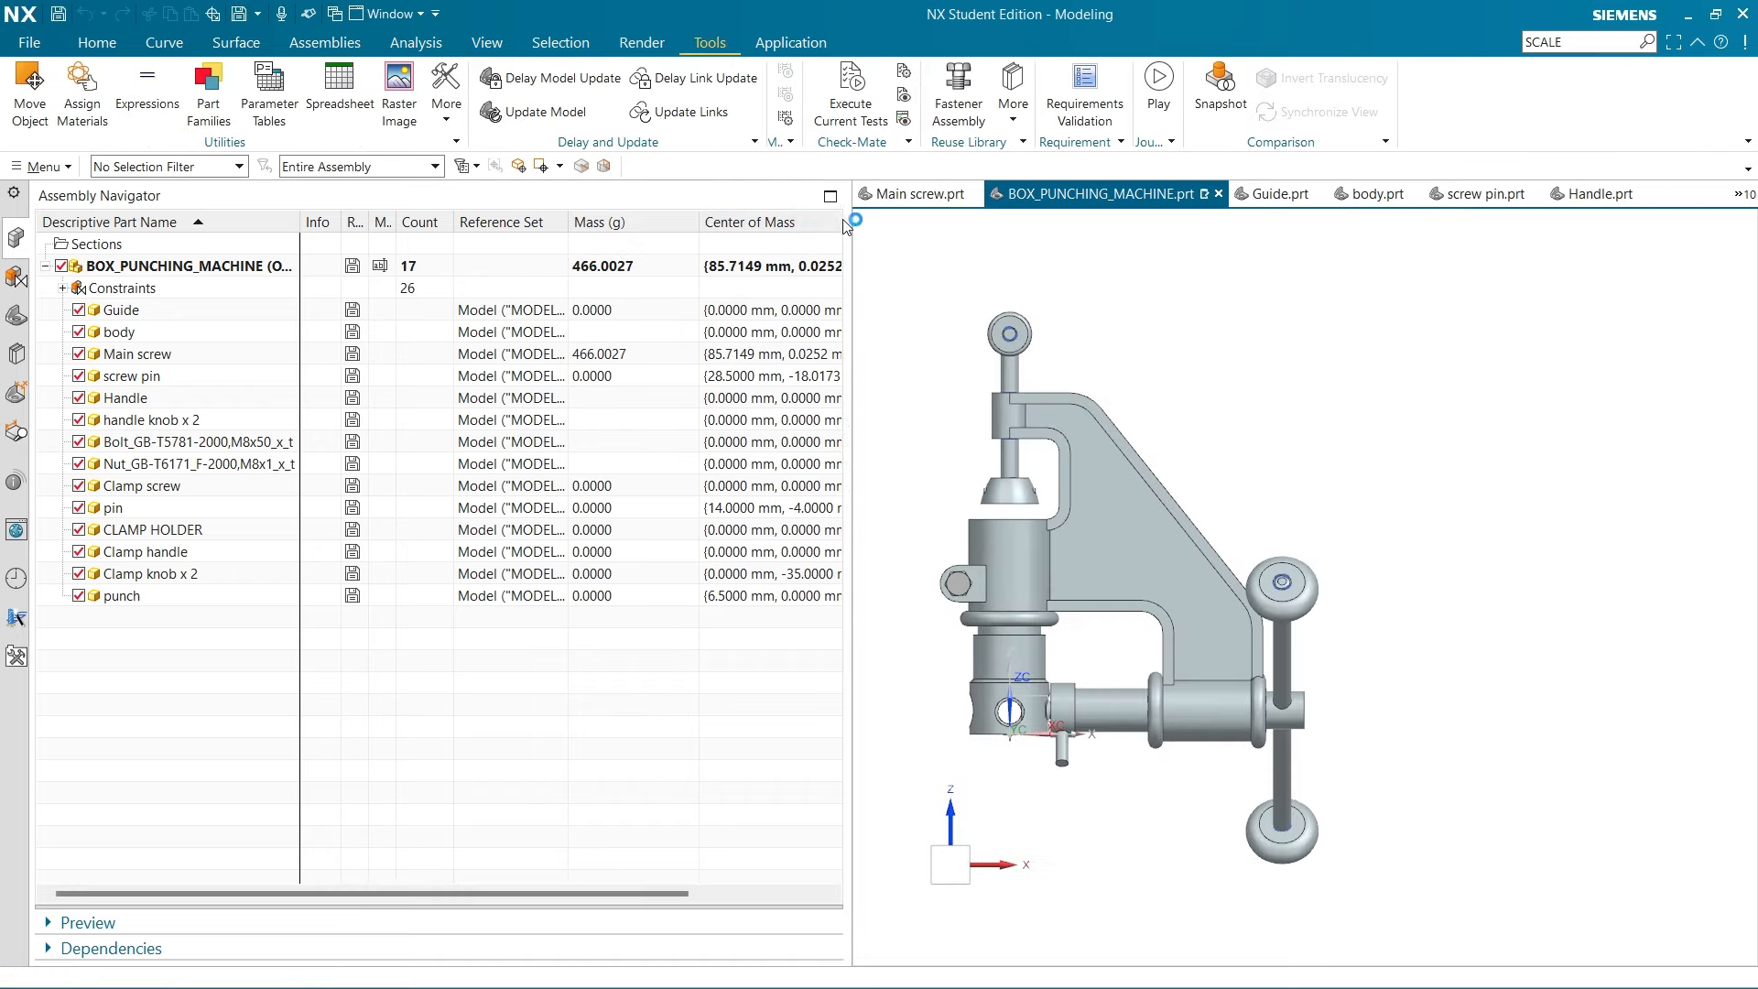
Narrow the Assembly Navigator and apply Update Mass Properties on Save in the Main screw part's properties
left_click_drag(927, 232, 678, 232)
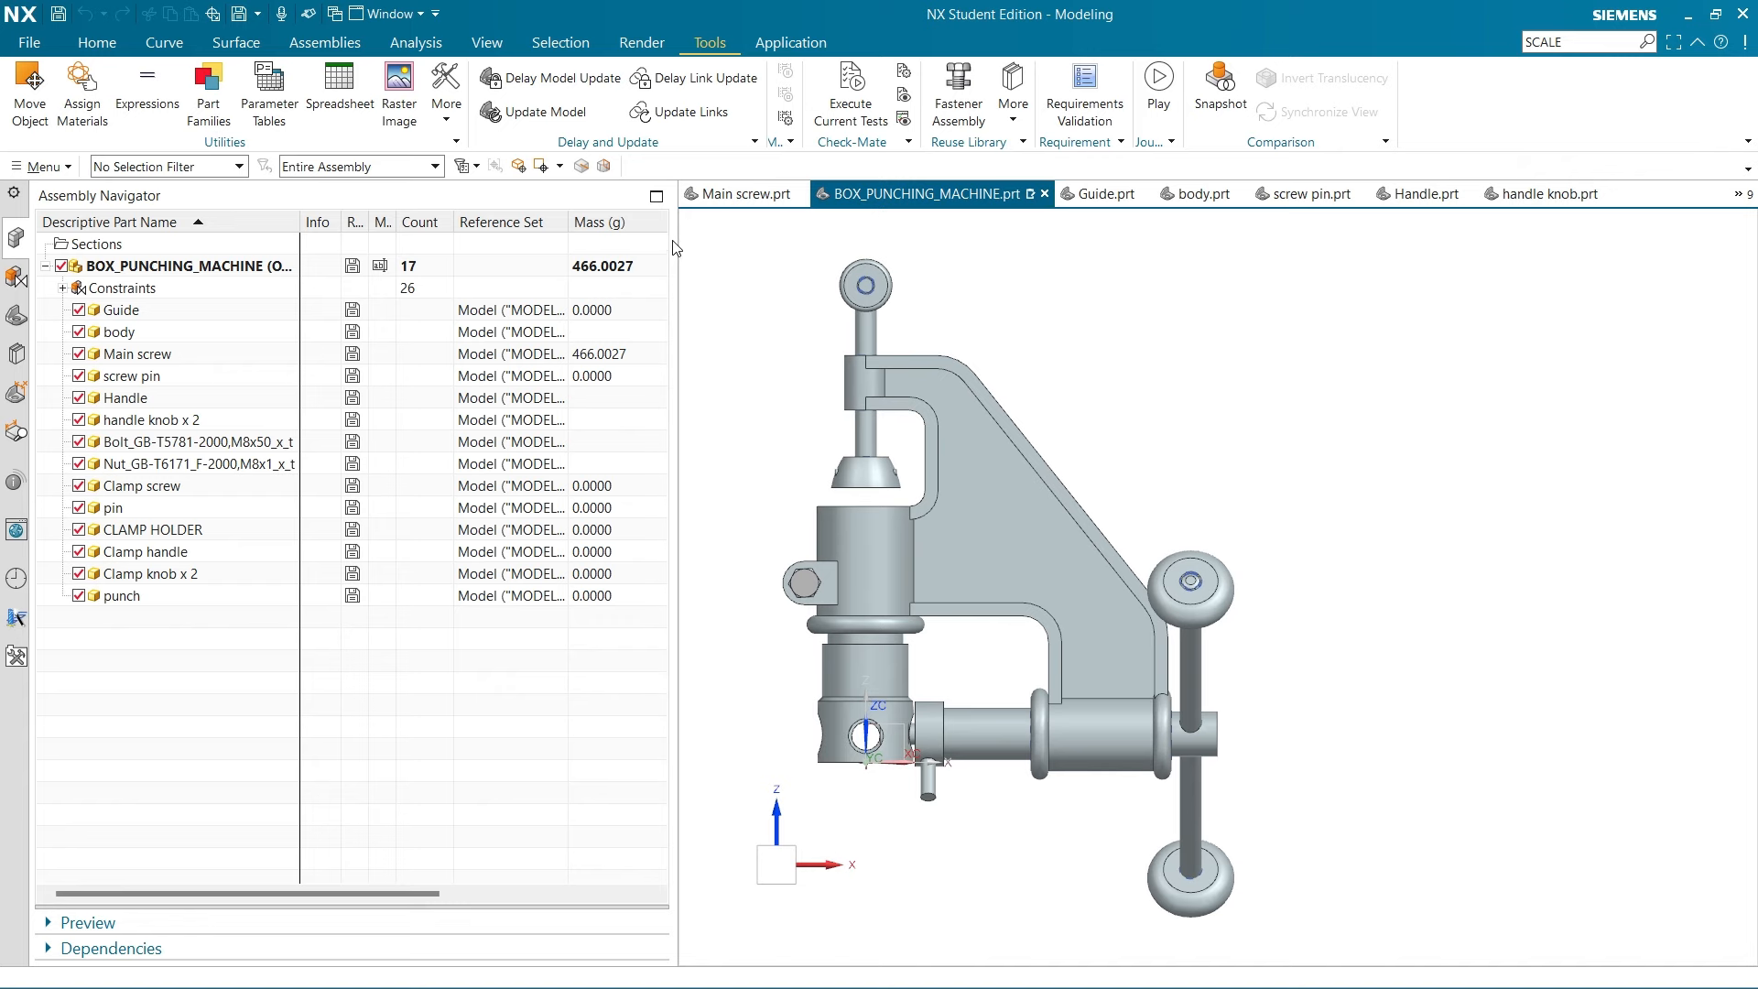
left_click_drag(676, 245, 771, 240)
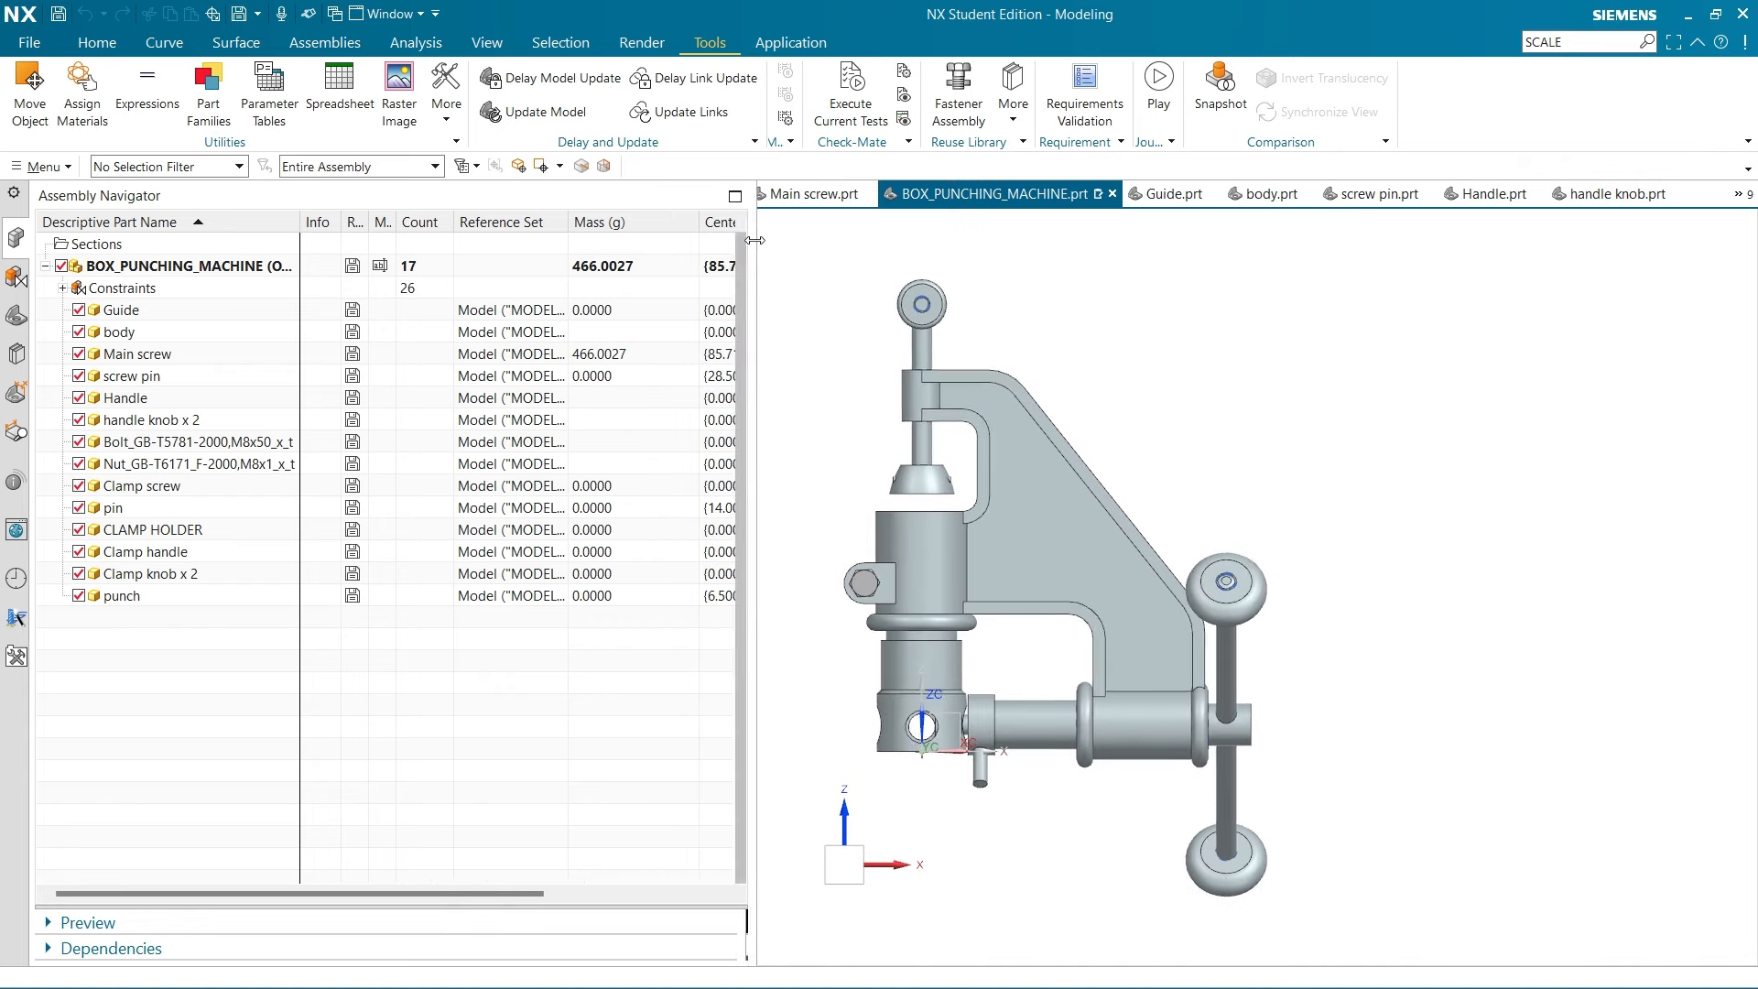
left_click(833, 204)
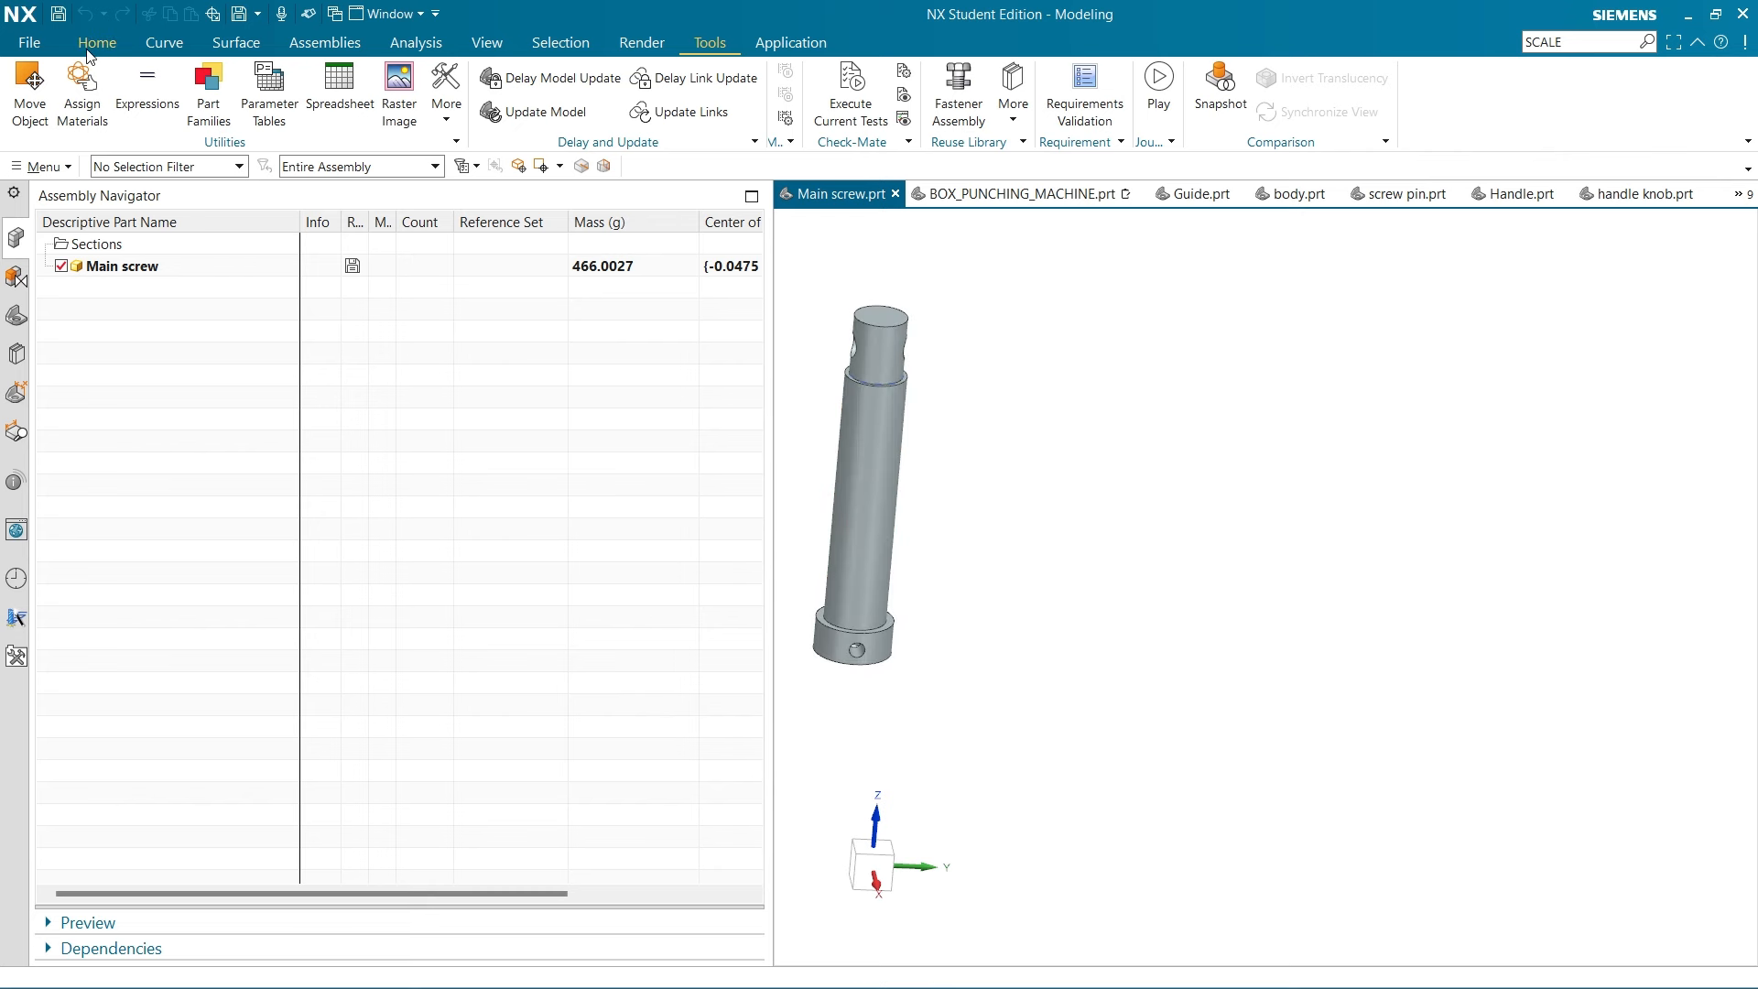
left_click(36, 44)
left_click(80, 422)
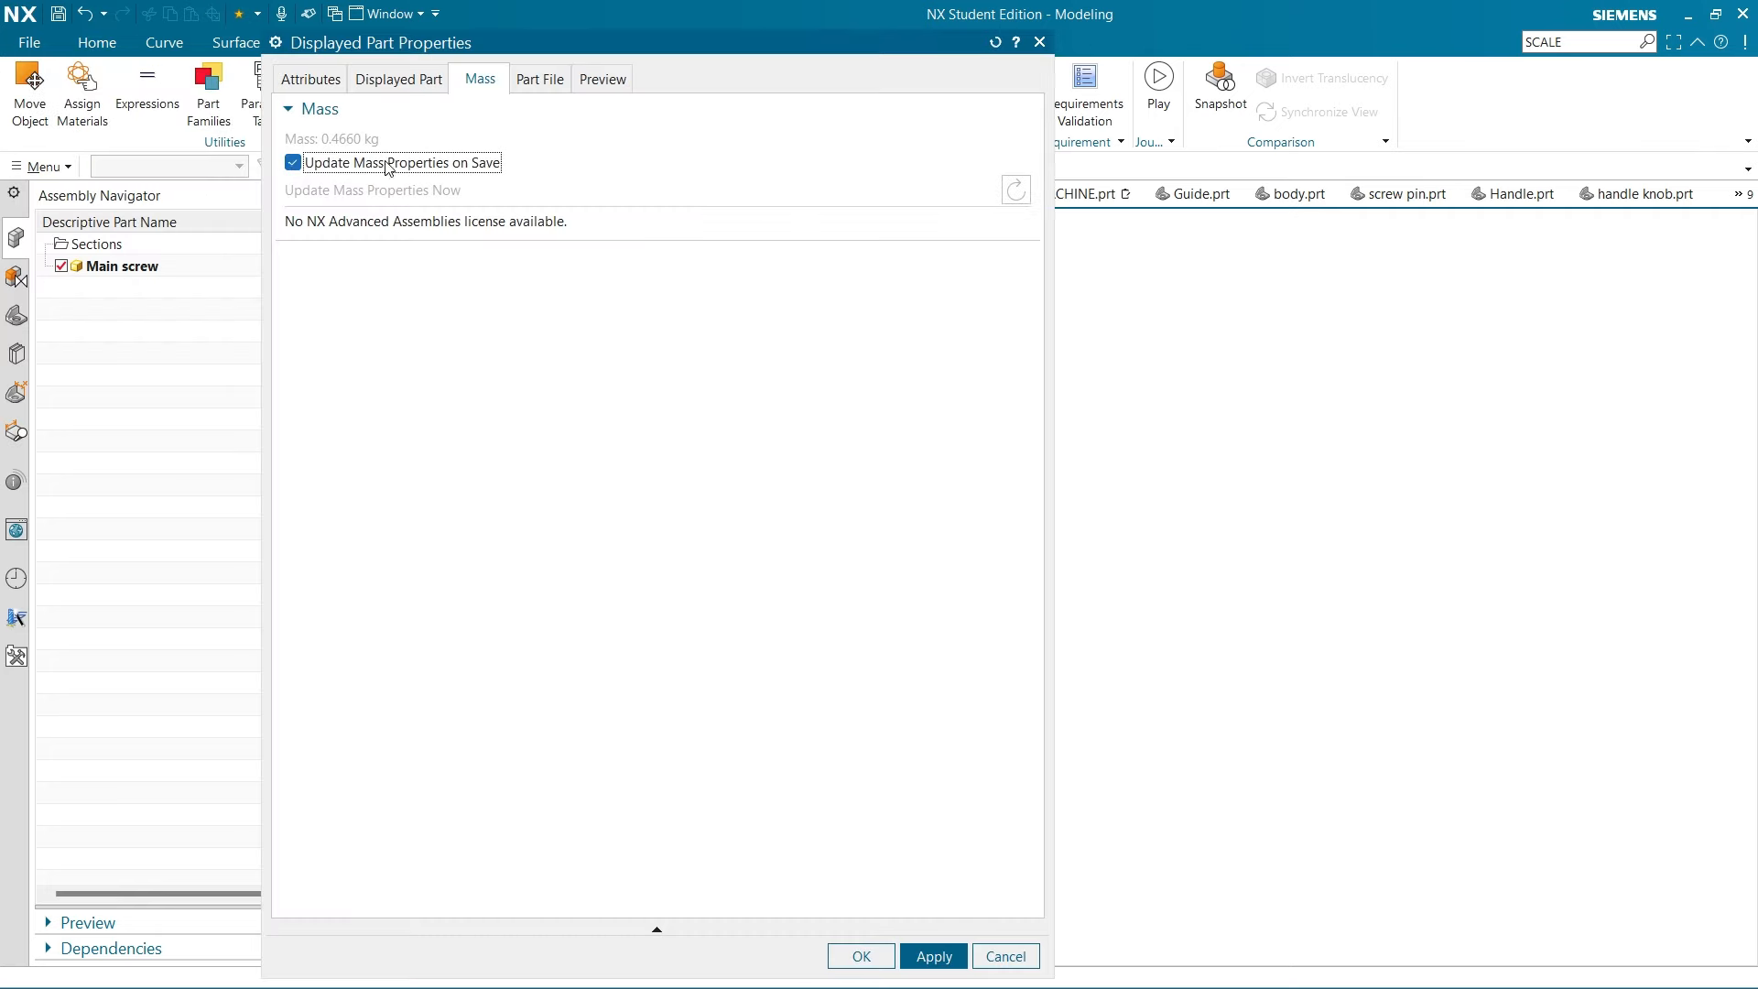
left_click(925, 955)
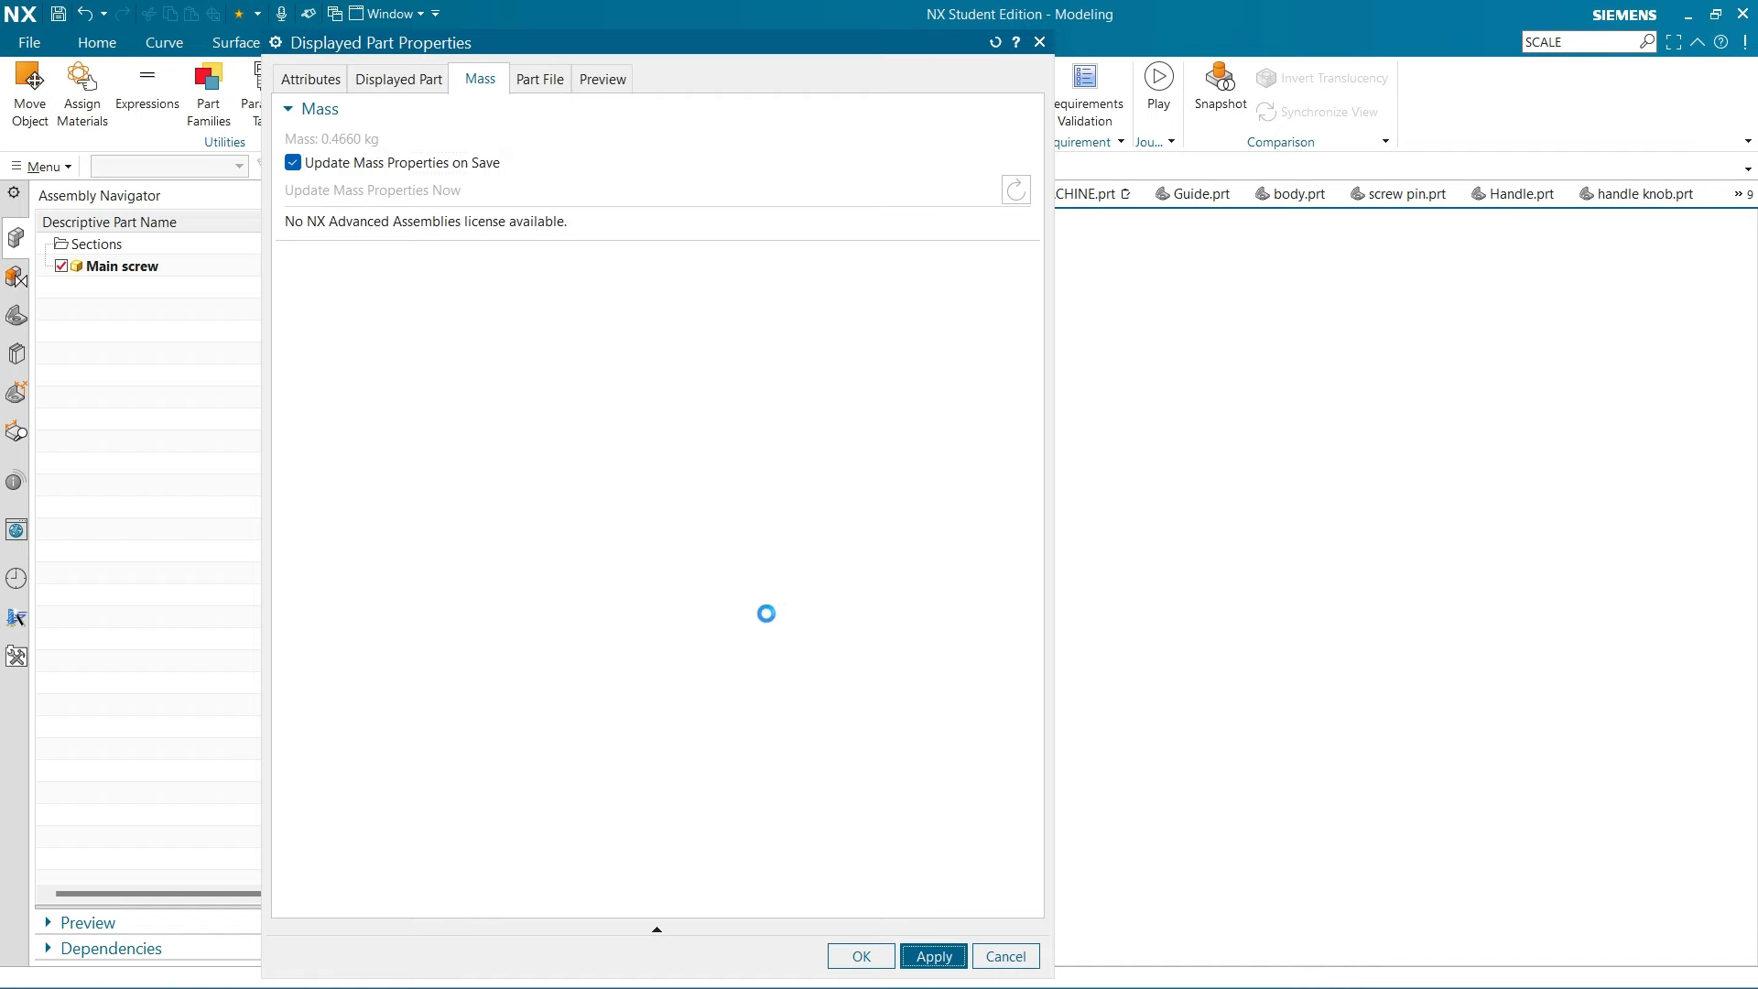
left_click(882, 962)
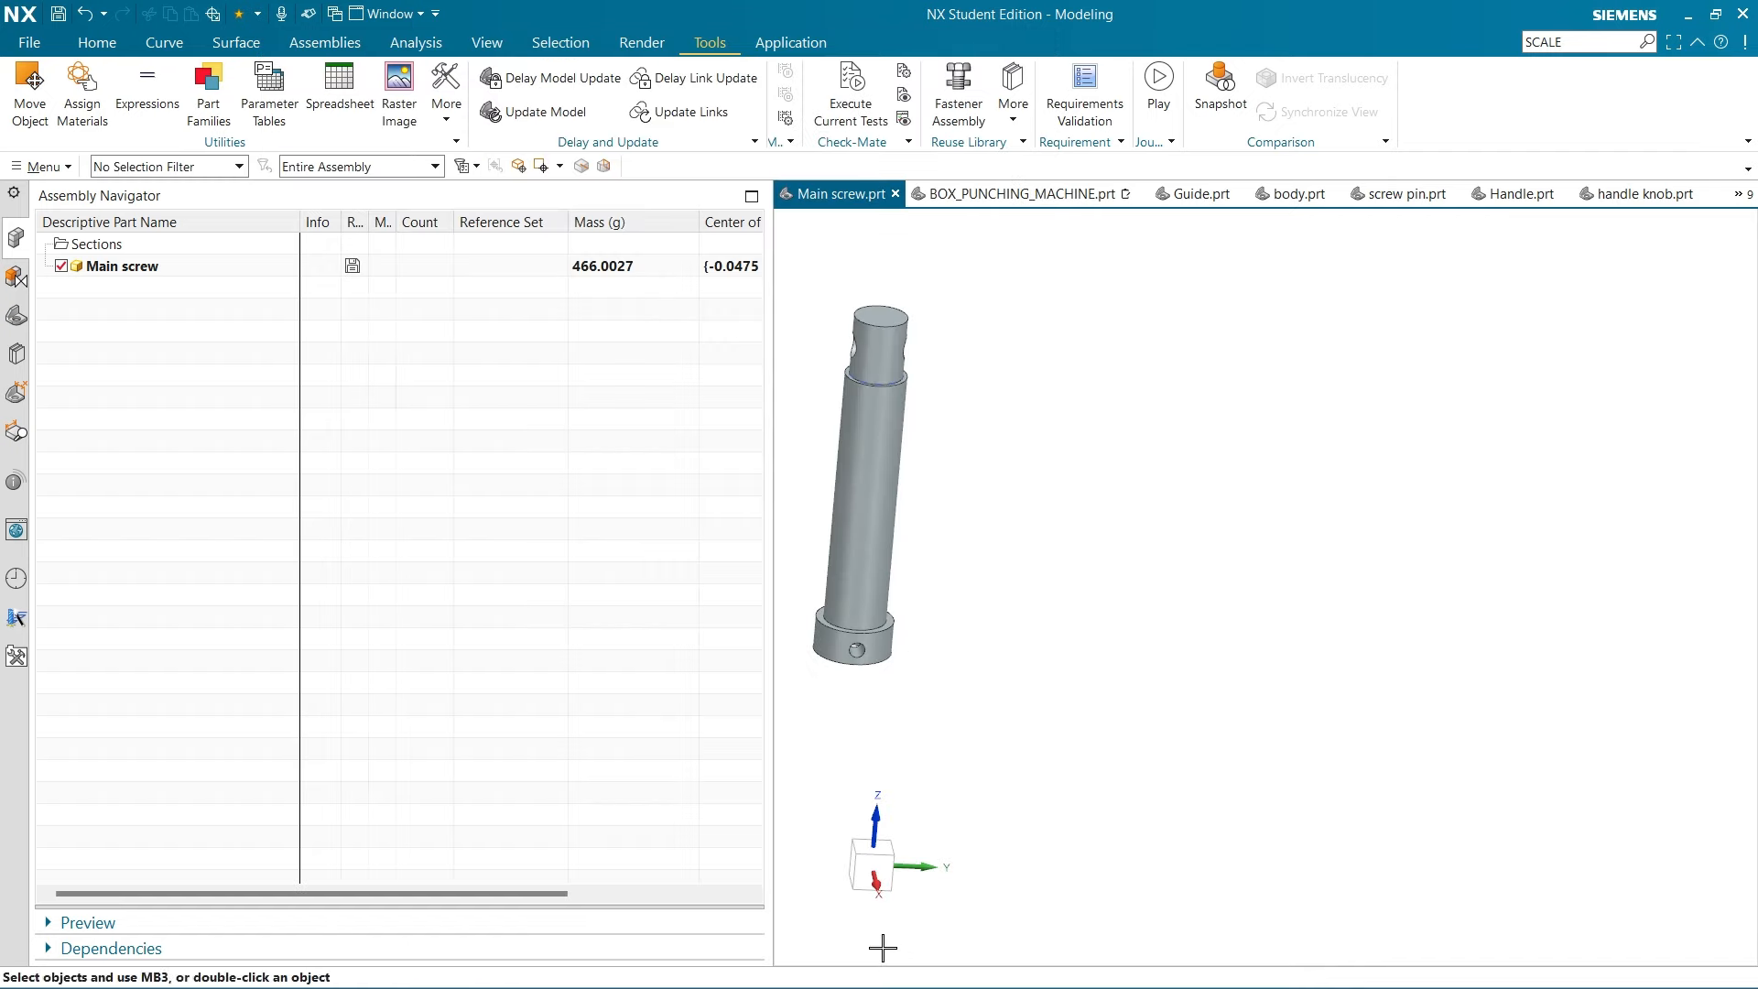
Enable Update Mass Properties on Save in the Guide part's properties
left_click(1196, 194)
left_click(30, 43)
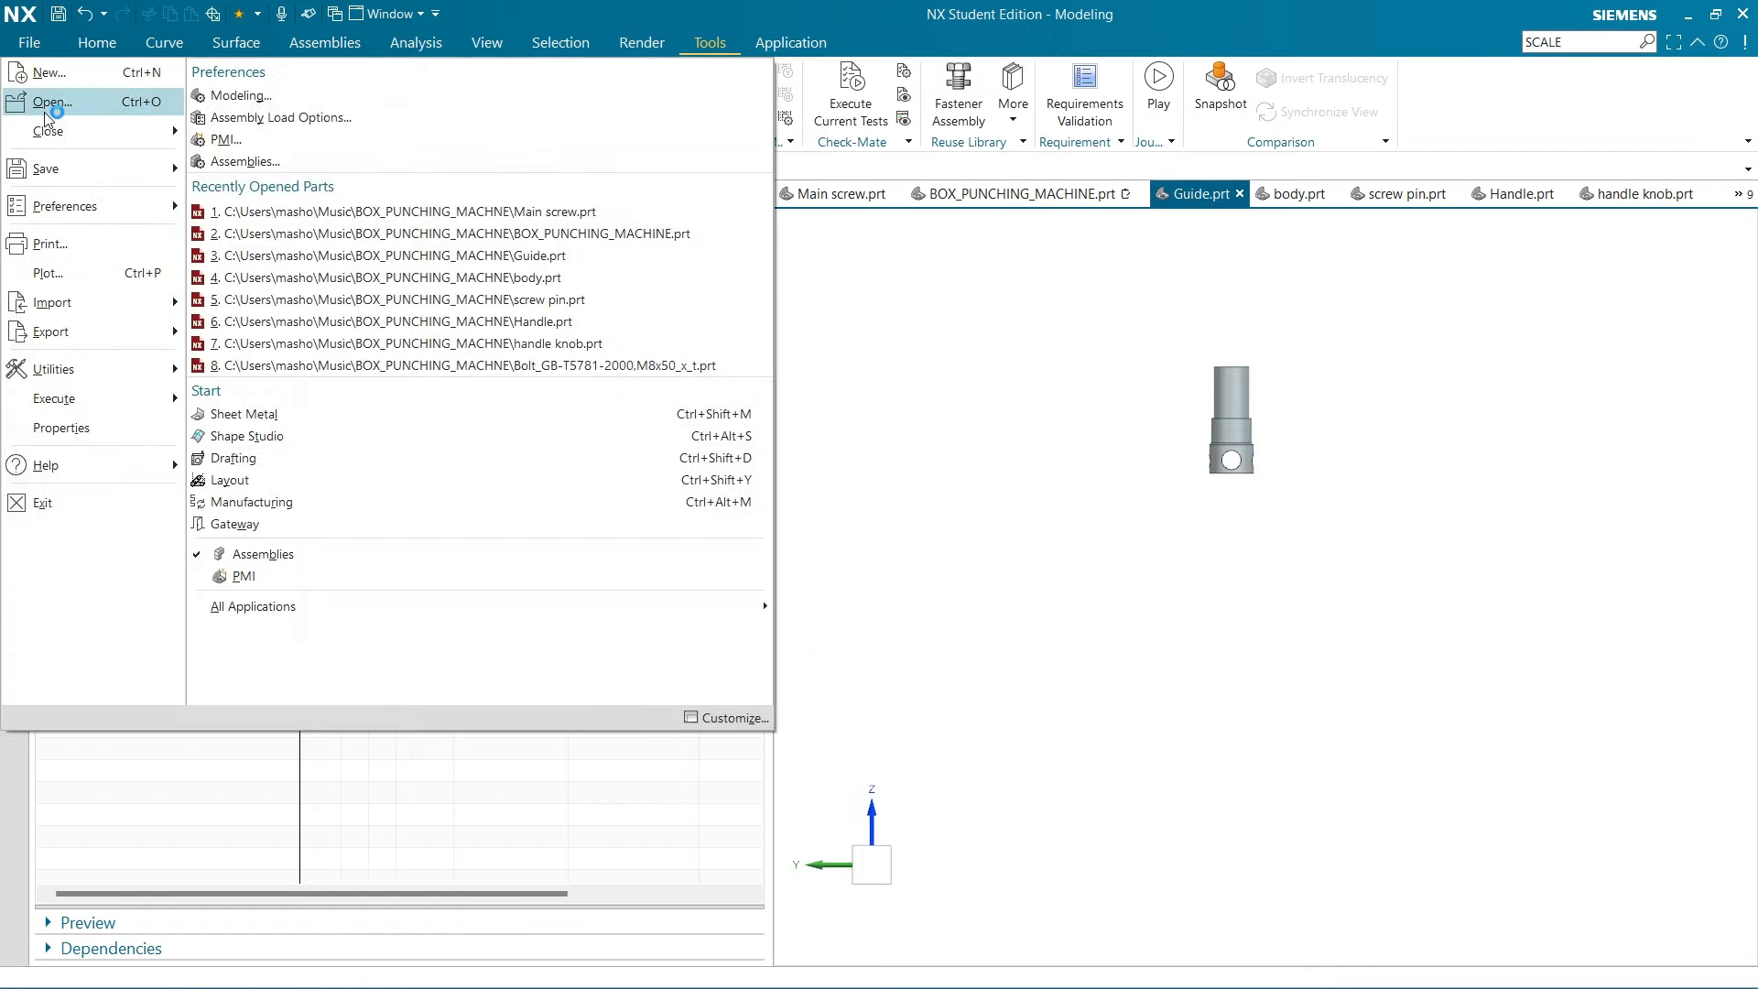
left_click(96, 428)
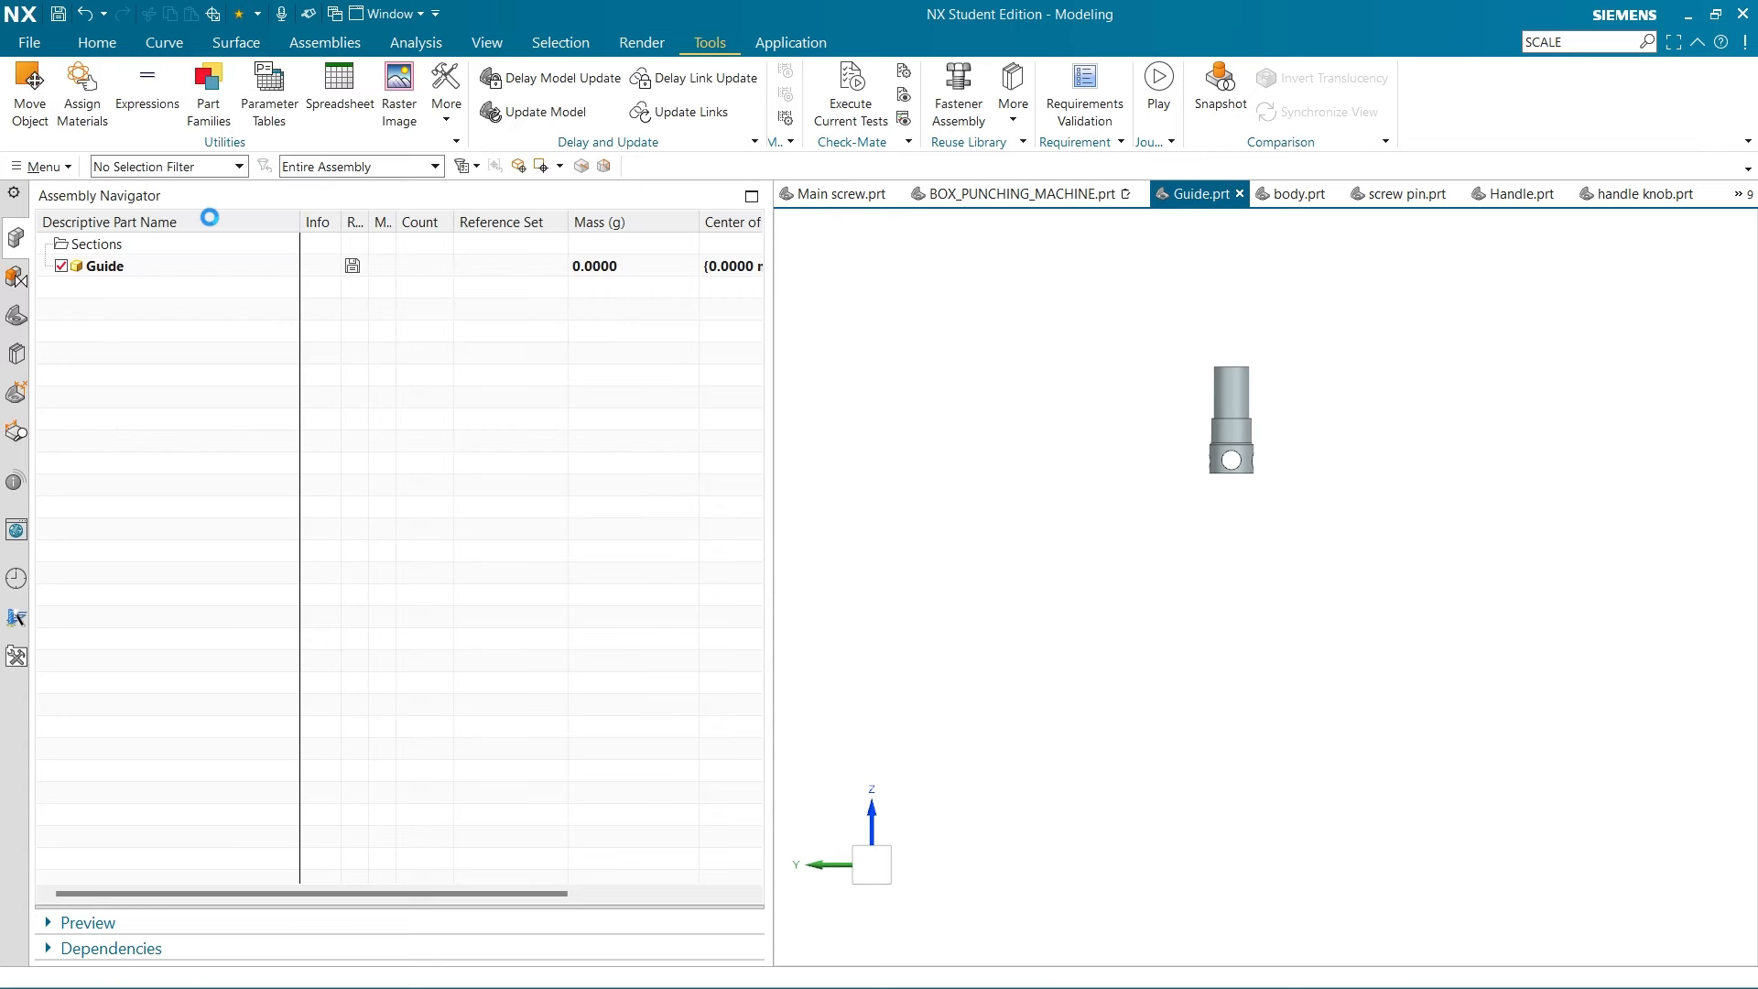
left_click(861, 956)
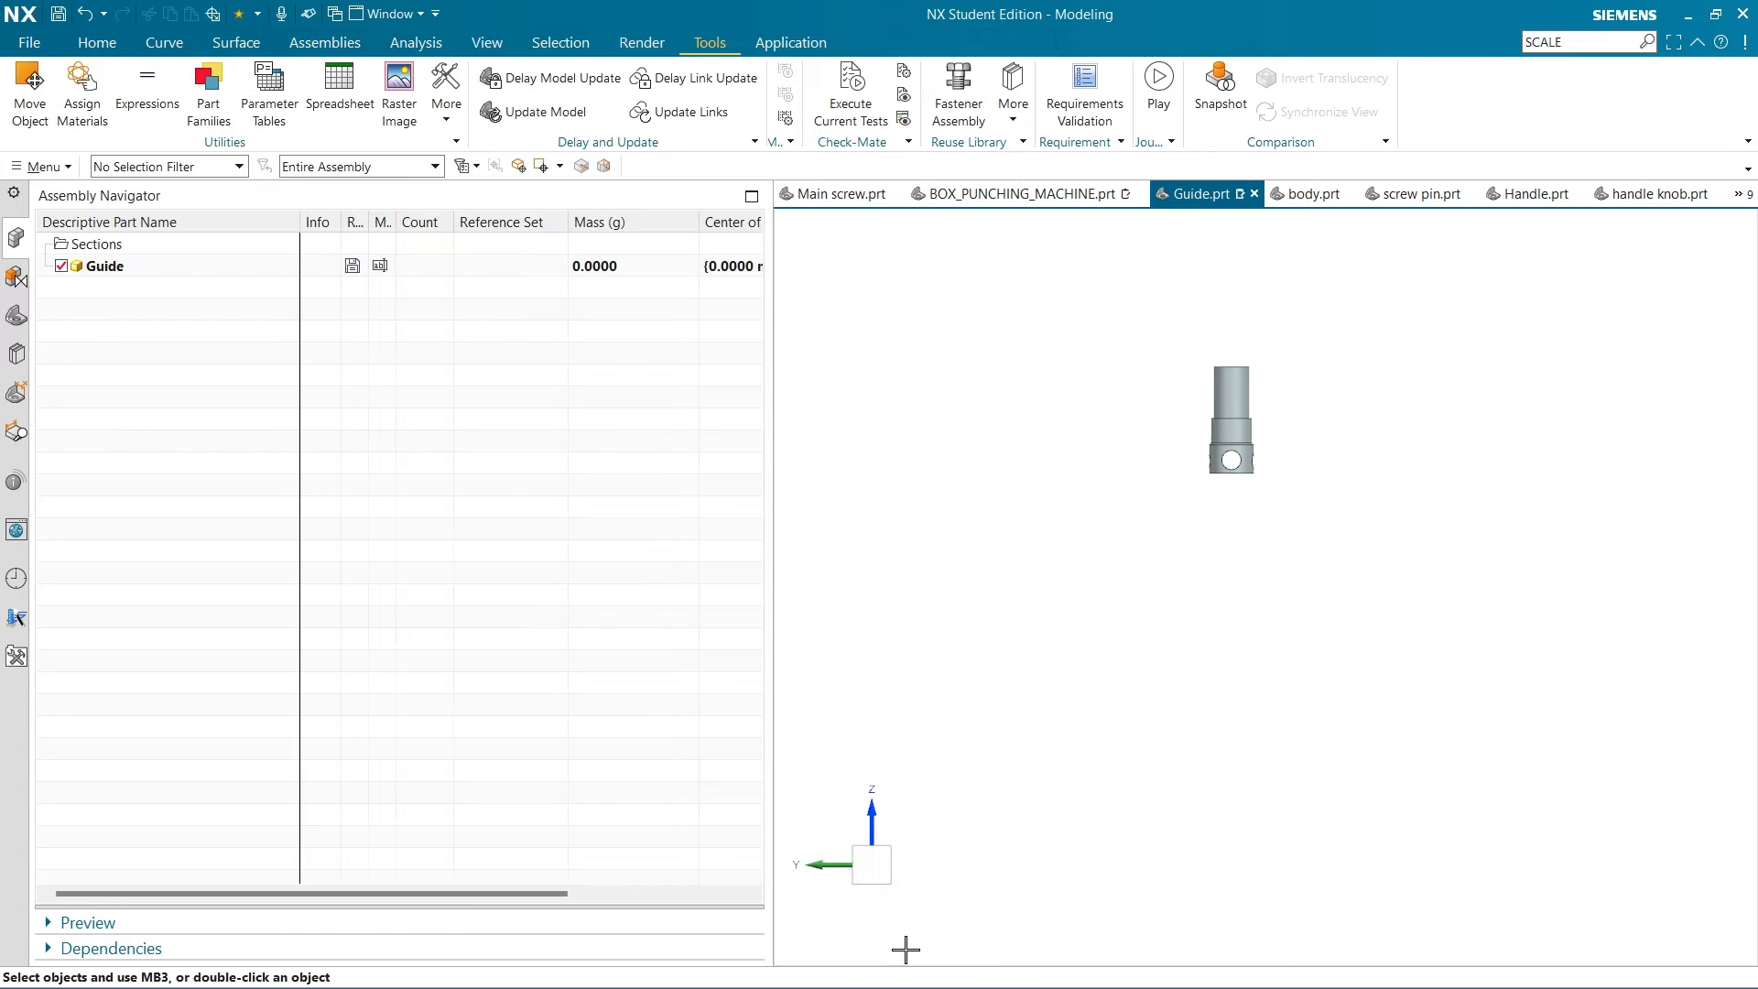
Enable Update Mass Properties on Save in the body part's properties
left_click(1300, 197)
left_click(30, 43)
left_click(96, 428)
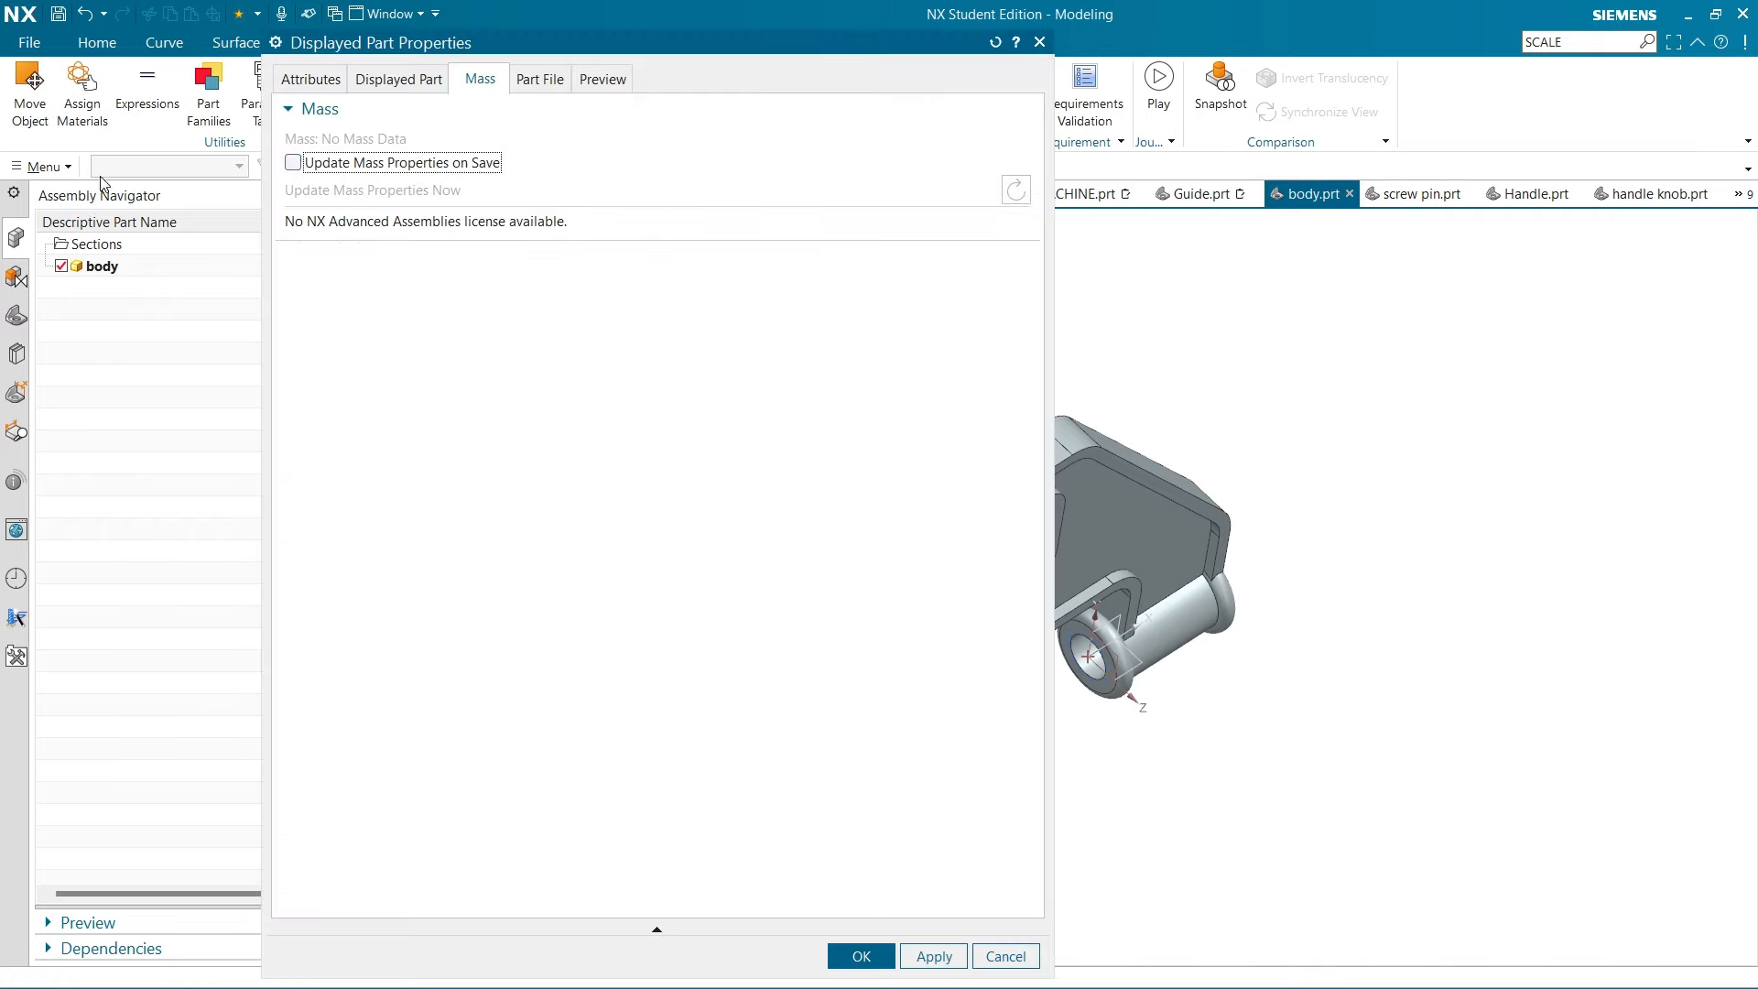
left_click(291, 162)
left_click(851, 953)
Enable Update Mass Properties on Save in the screw pin part's properties
left_click(1436, 193)
left_click(30, 43)
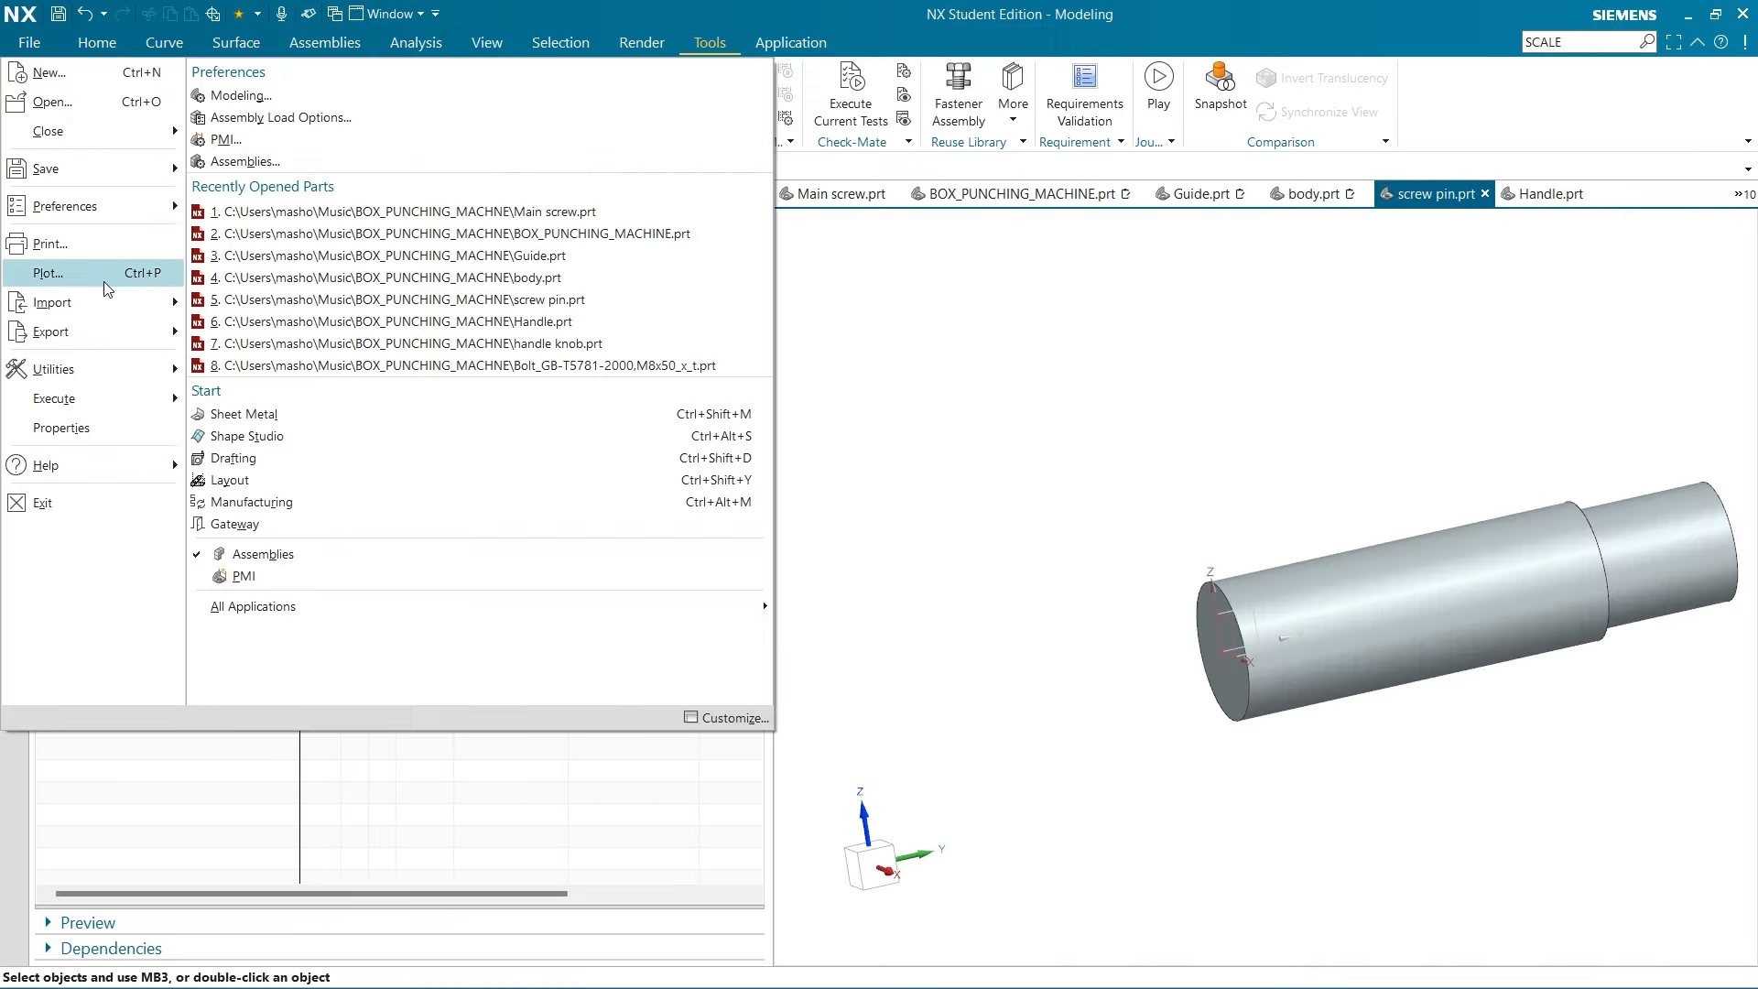
left_click(96, 427)
left_click(293, 162)
left_click(866, 956)
Enable Update Mass Properties on Save in the Handle part's properties
left_click(1563, 194)
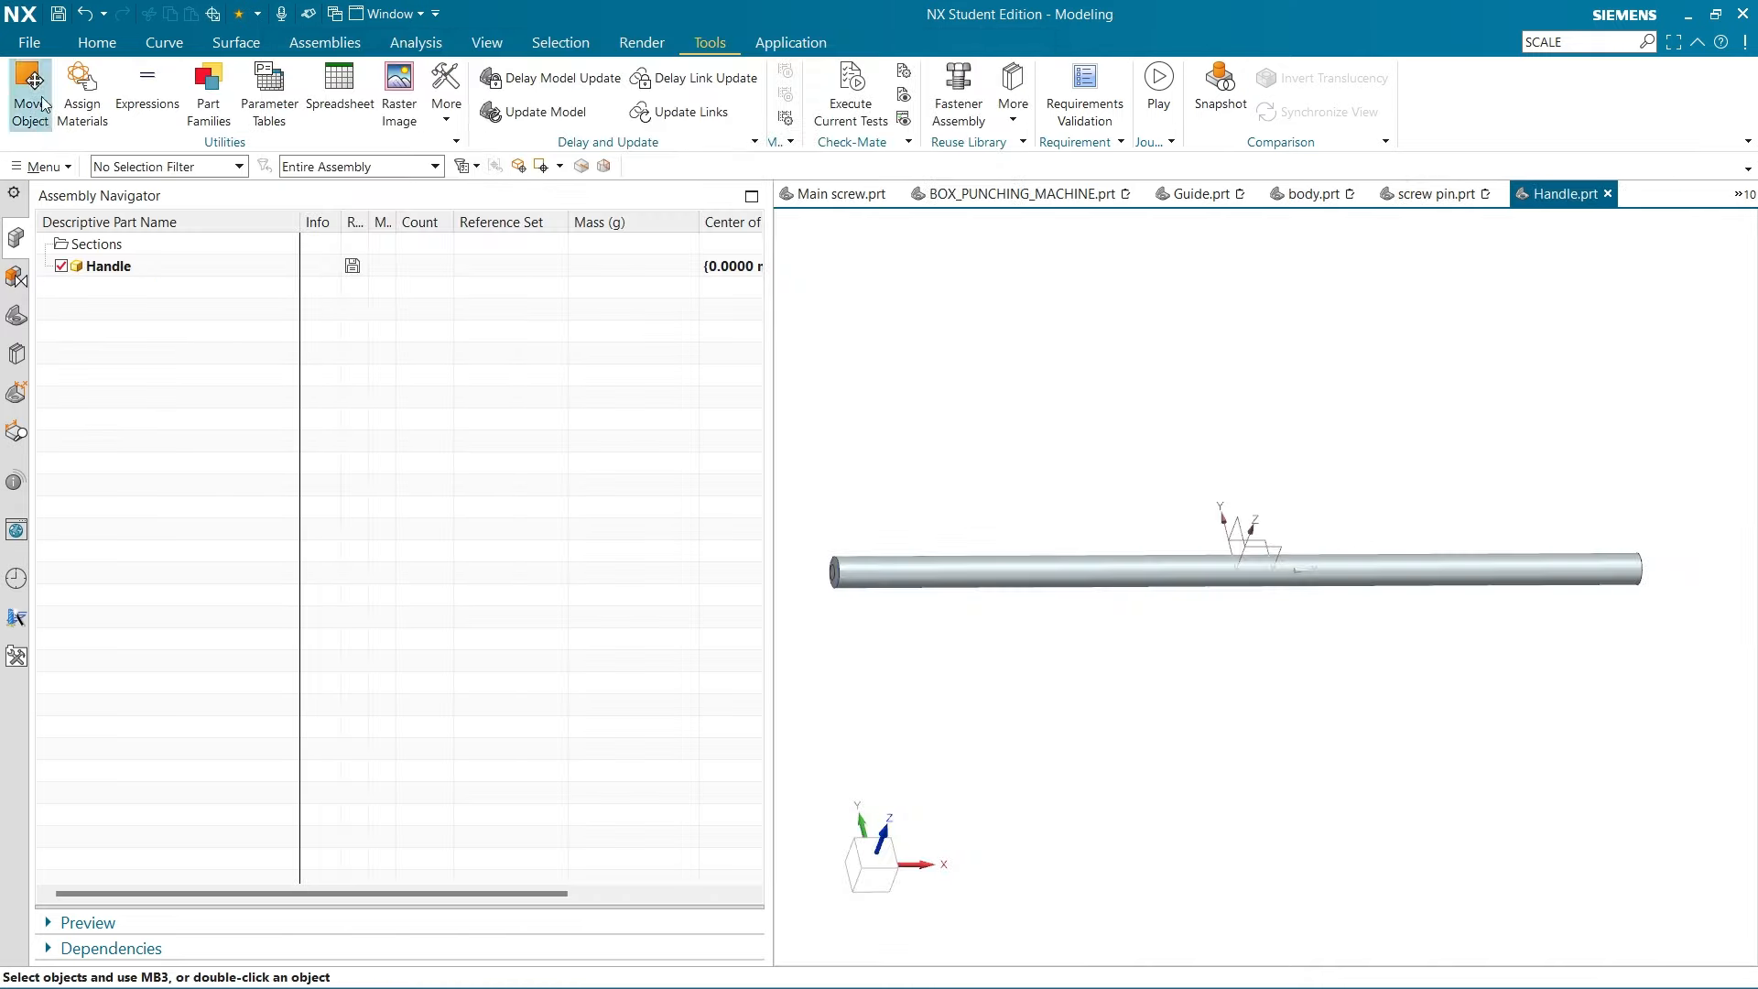
left_click(29, 43)
left_click(114, 428)
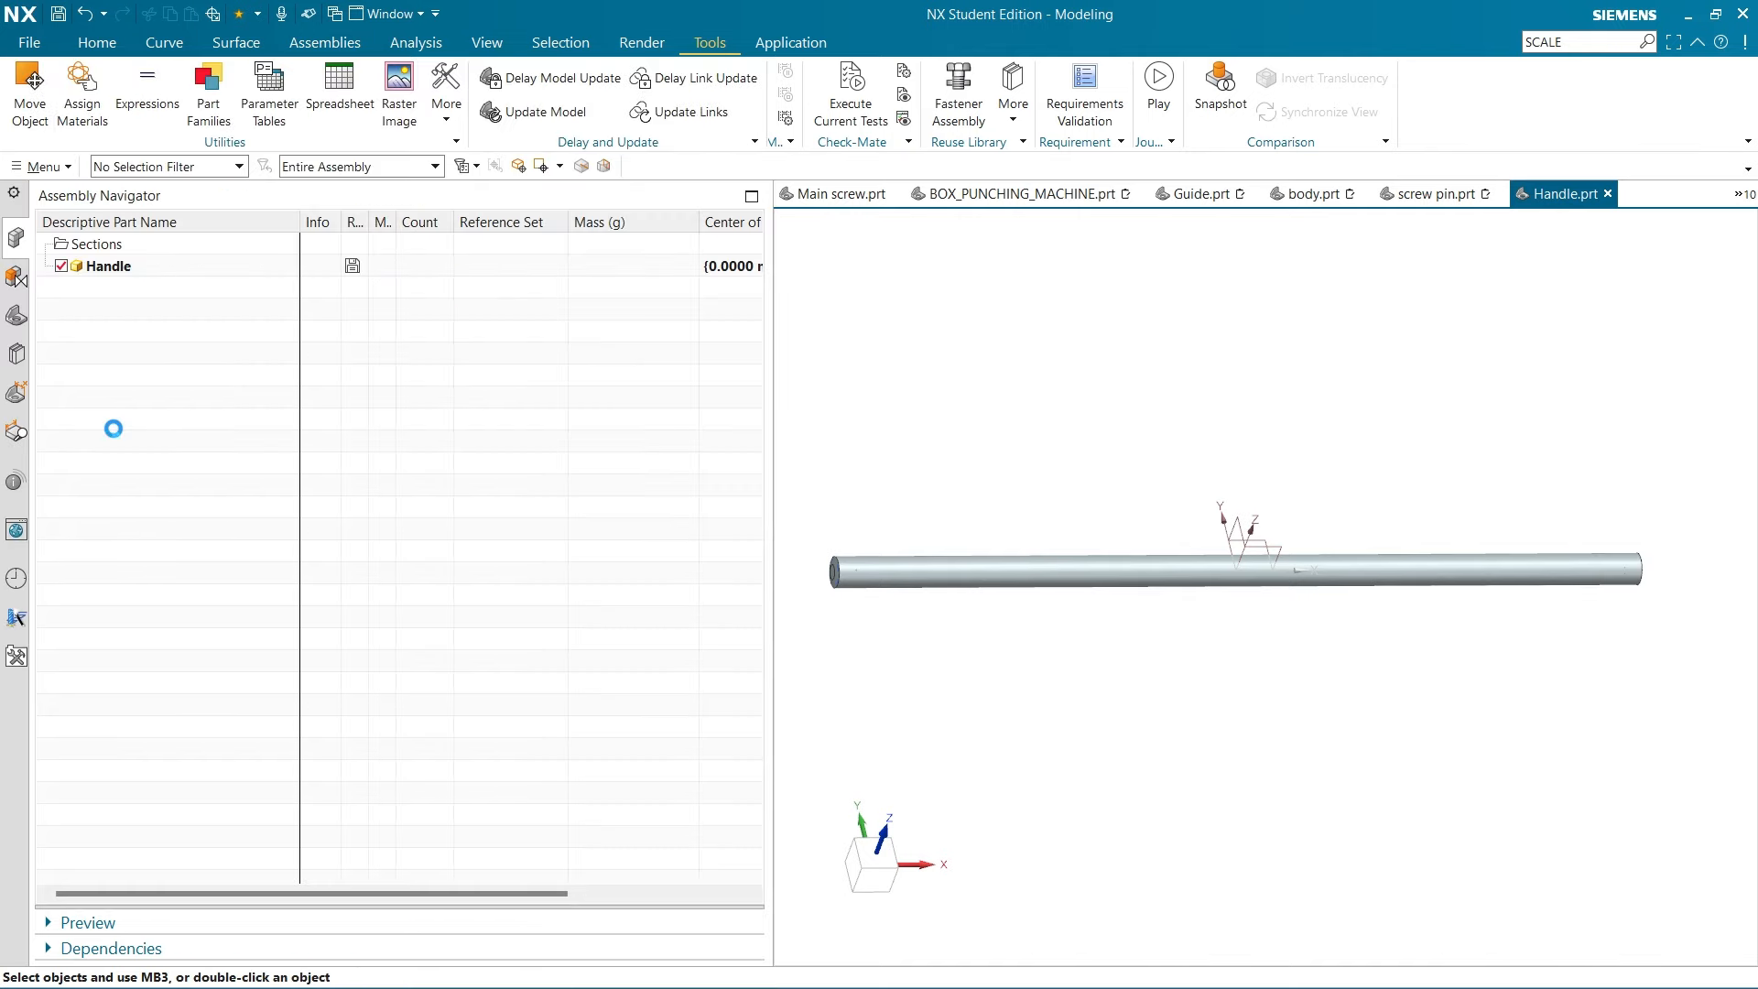
left_click(293, 162)
left_click(862, 956)
Save the Guide, body, screw pin and Handle parts to update their mass data
left_click(1744, 194)
left_click(1694, 224)
left_click(1199, 195)
left_click(1302, 194)
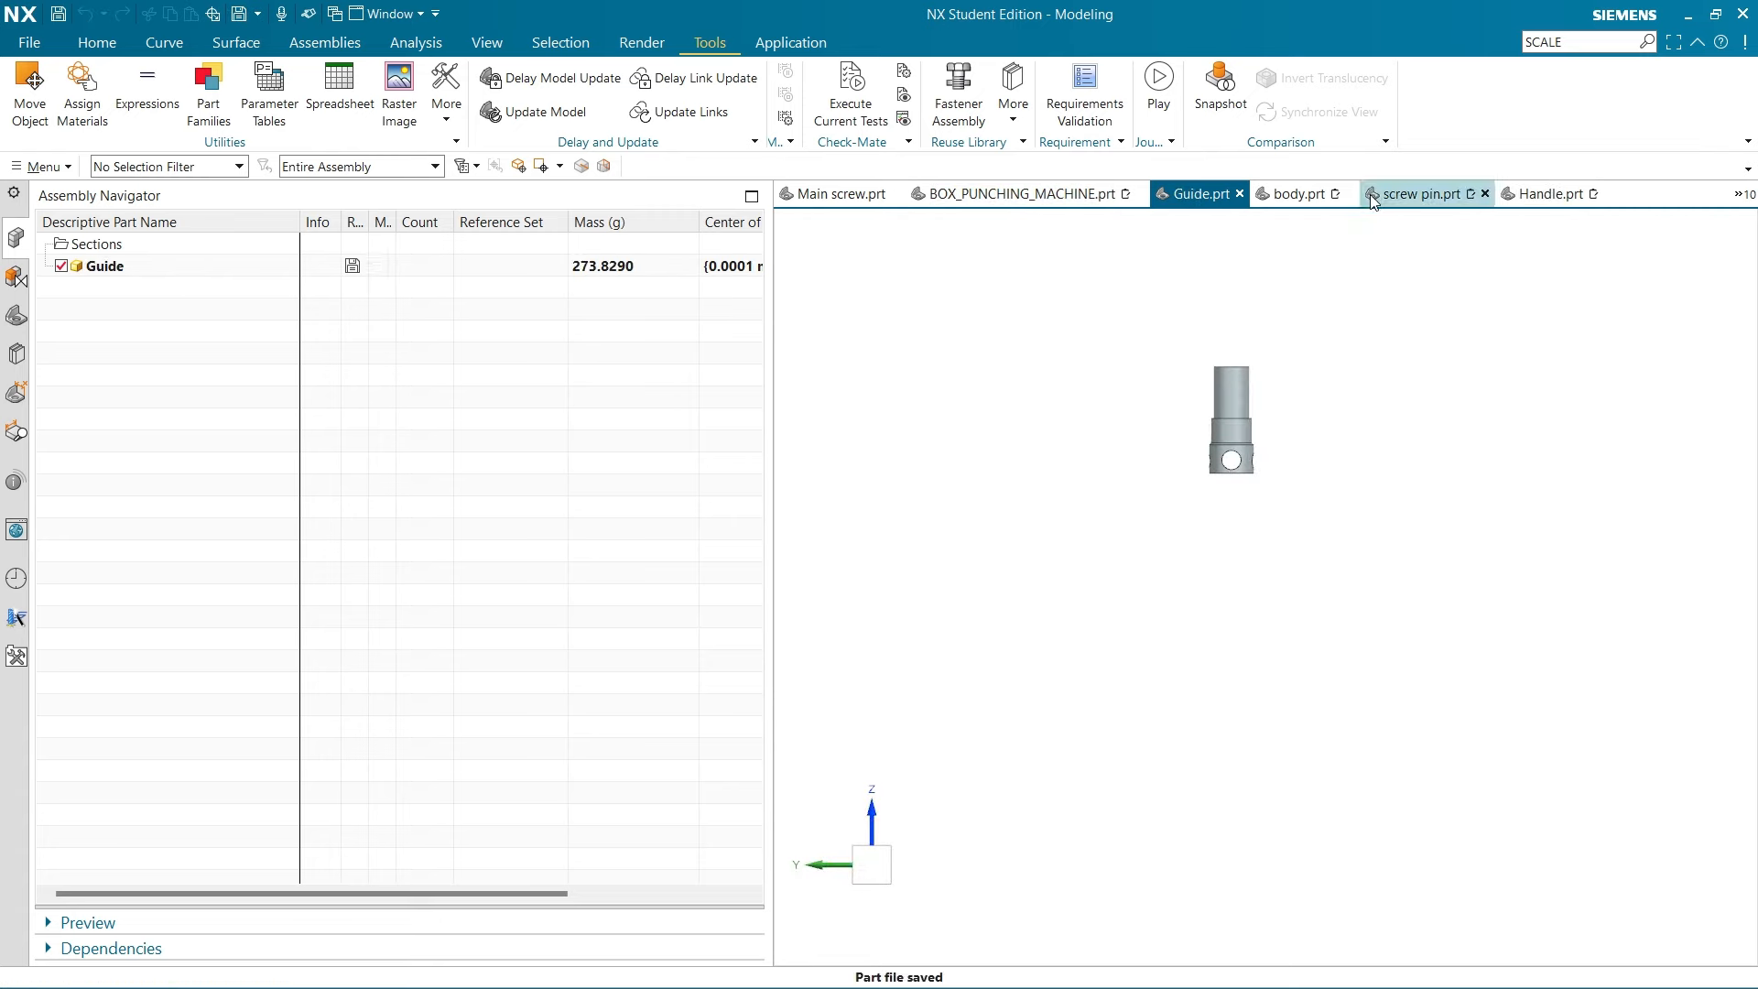
left_click(1442, 196)
left_click(58, 13)
left_click(1525, 196)
left_click(57, 13)
Enable Update Mass Properties on Save for the handle knob part and save the part
left_click(1643, 194)
left_click(30, 42)
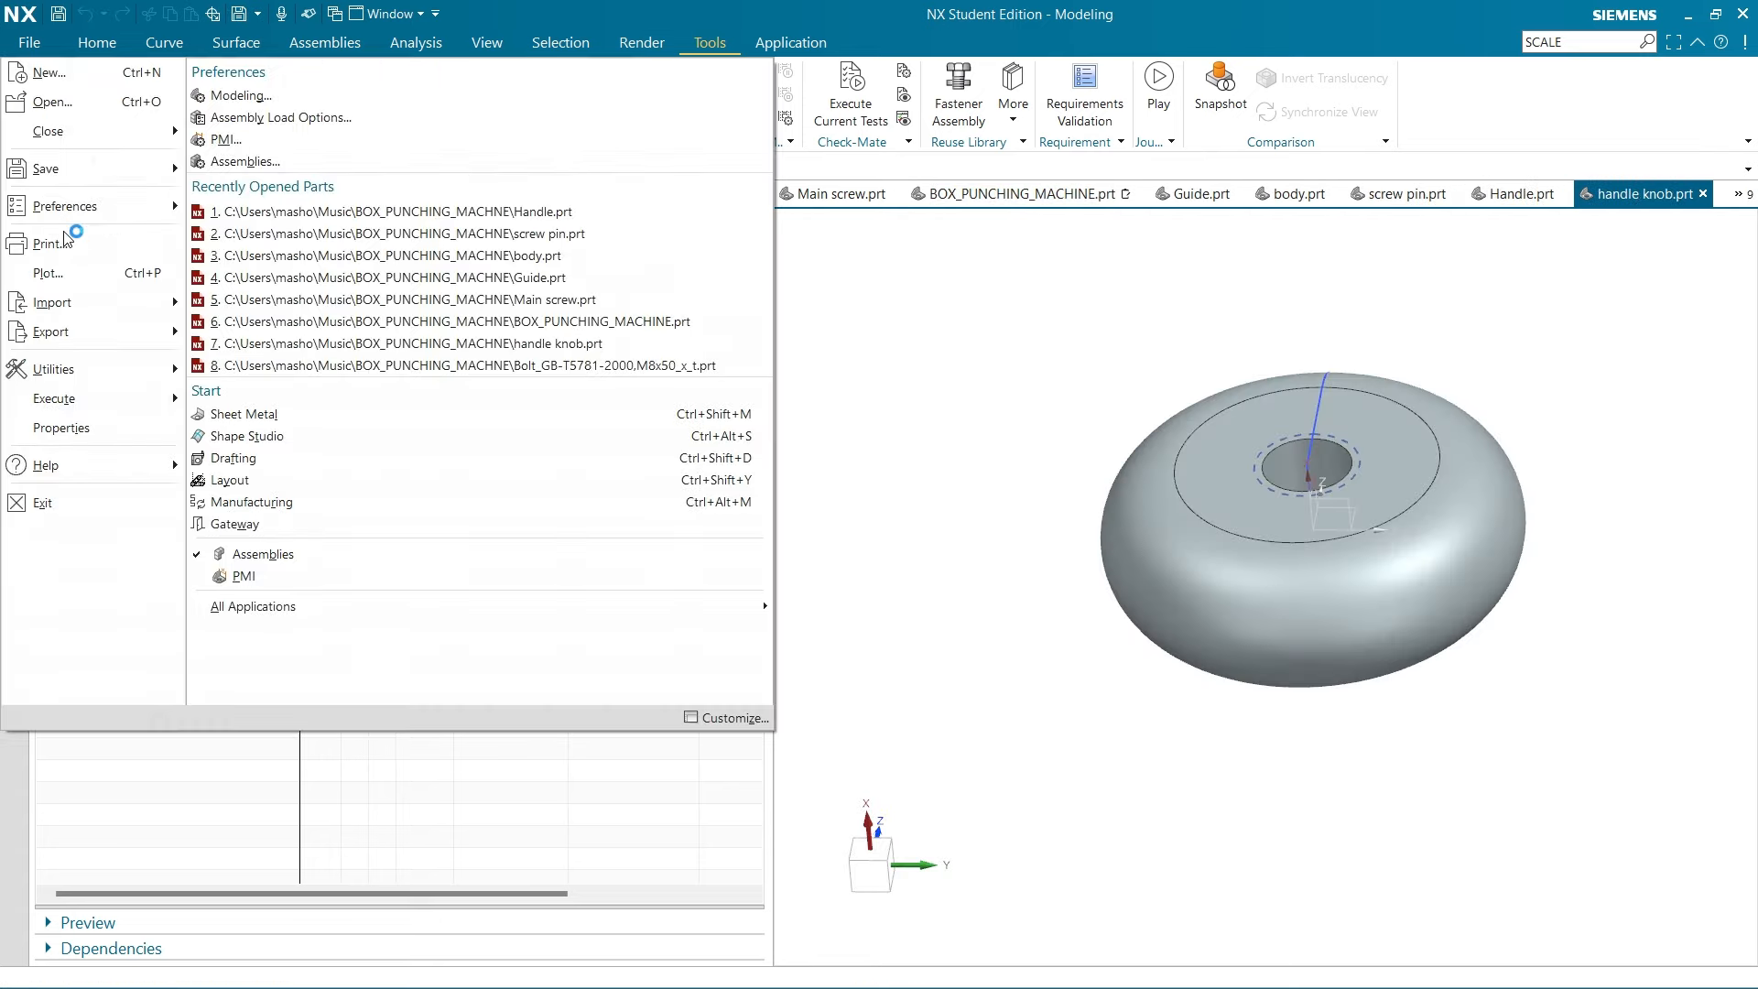
left_click(55, 395)
left_click(862, 956)
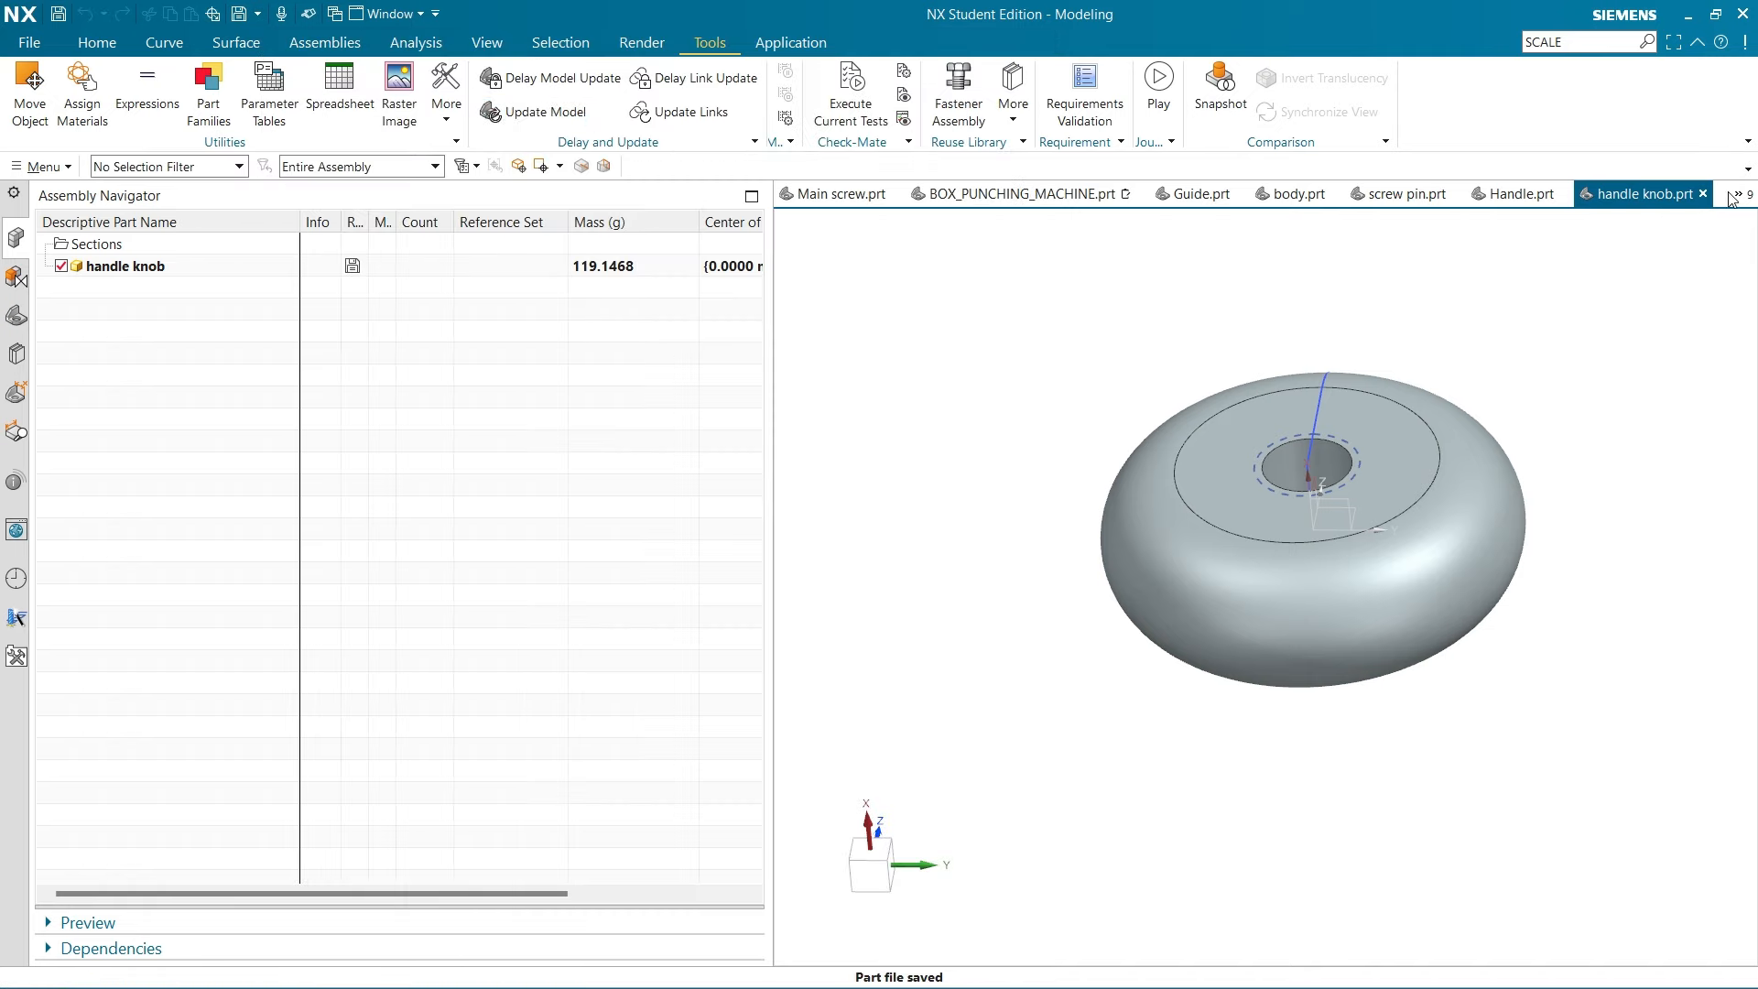
Enable and apply Update Mass Properties on Save for the Bolt_GB-T5781-2000,M8x50_x_t part
left_click(1737, 194)
left_click(1663, 222)
left_click(42, 41)
left_click(55, 395)
left_click(294, 162)
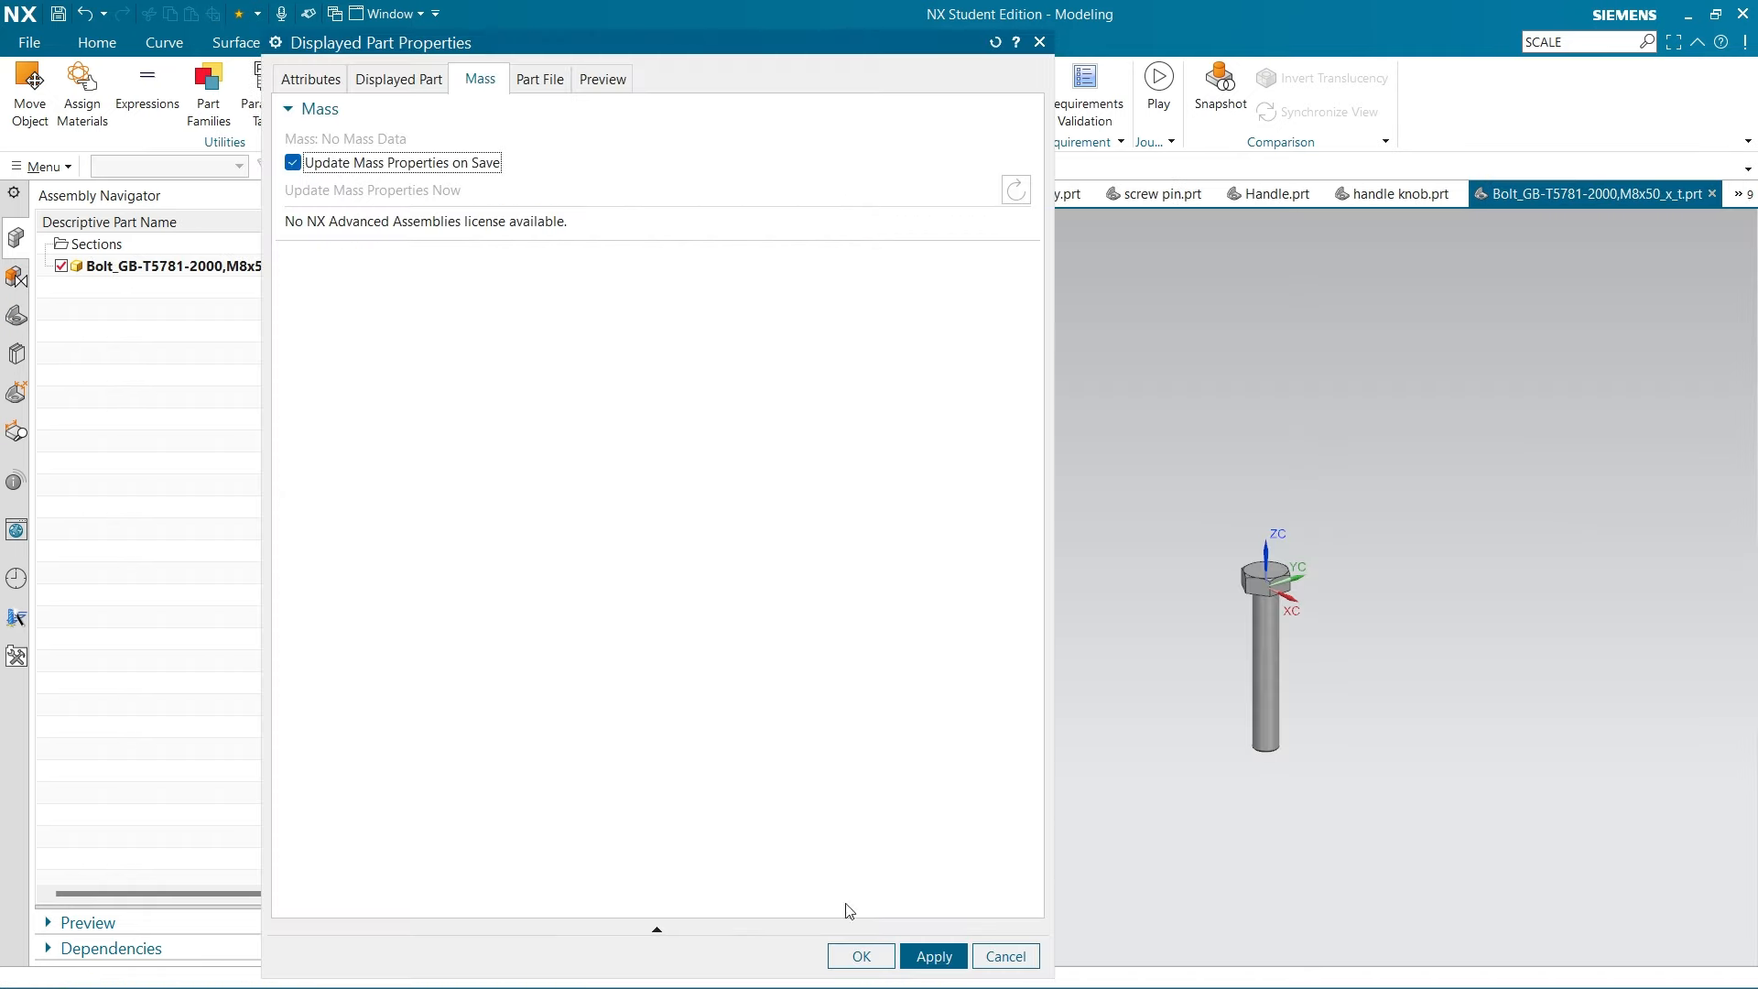
left_click(933, 956)
left_click(993, 956)
left_click(1709, 710)
Reapply Update Mass Properties on Save in the BOX_PUNCHING_MACHINE part's properties and switch to the Guide part
left_click(1737, 194)
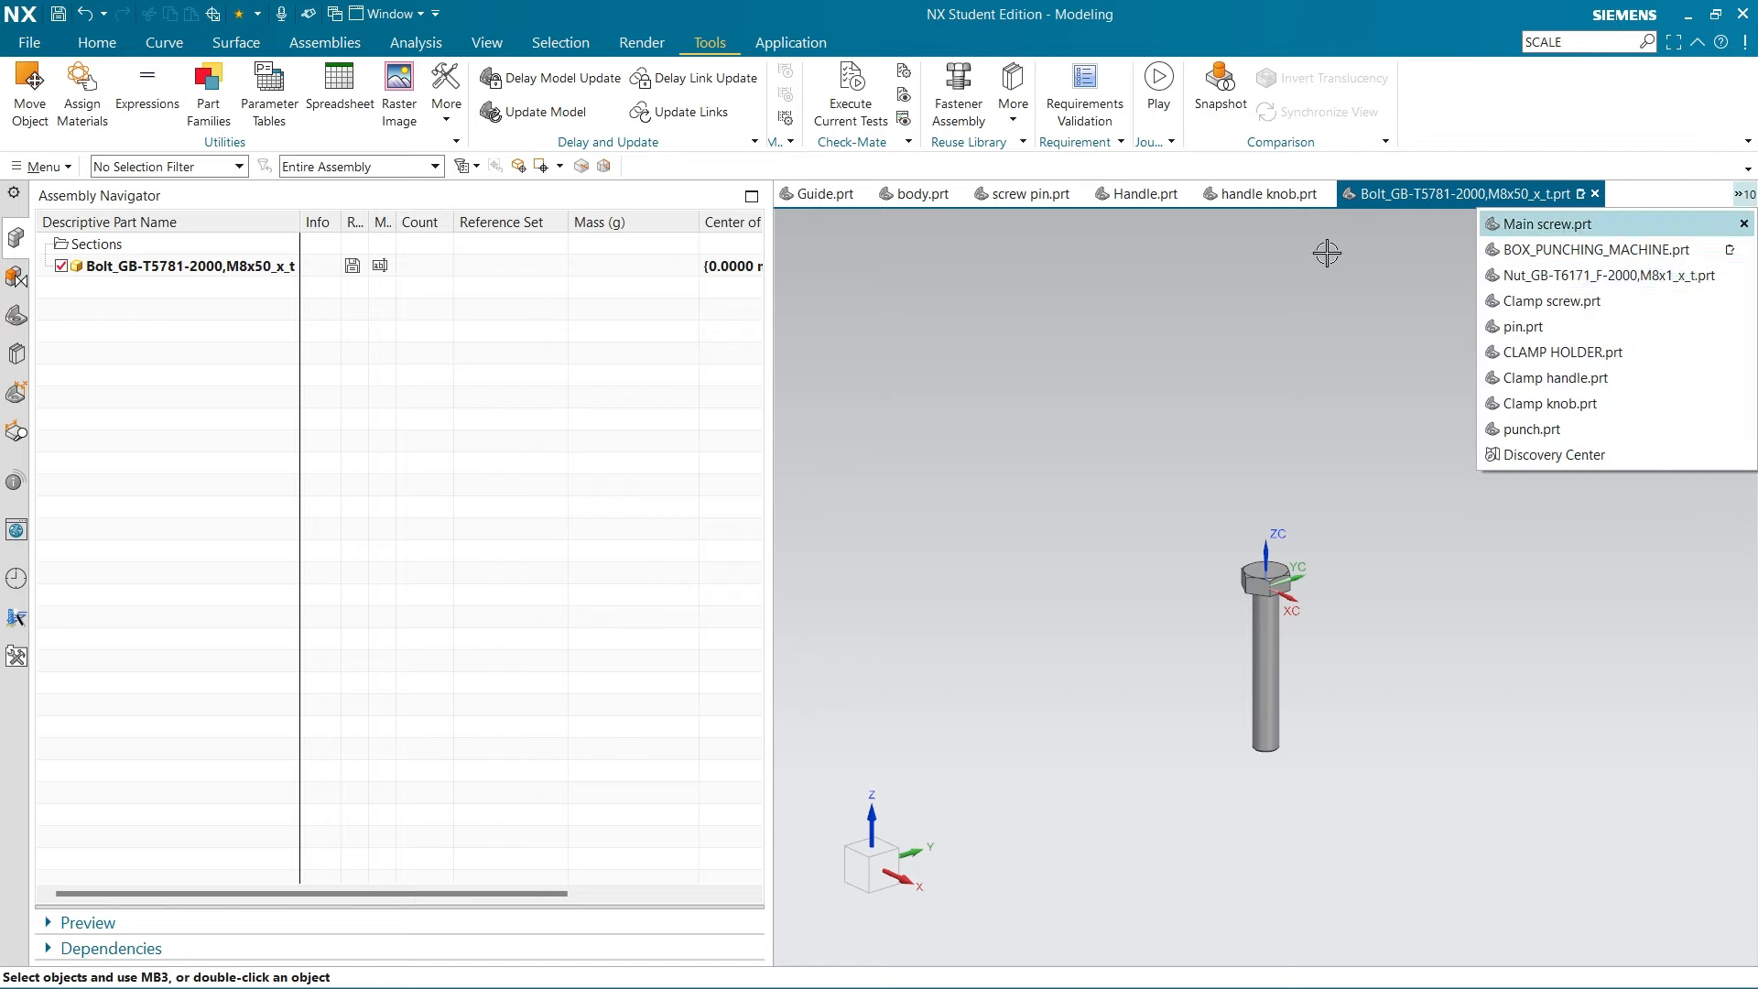
left_click(1539, 251)
left_click(29, 42)
left_click(150, 424)
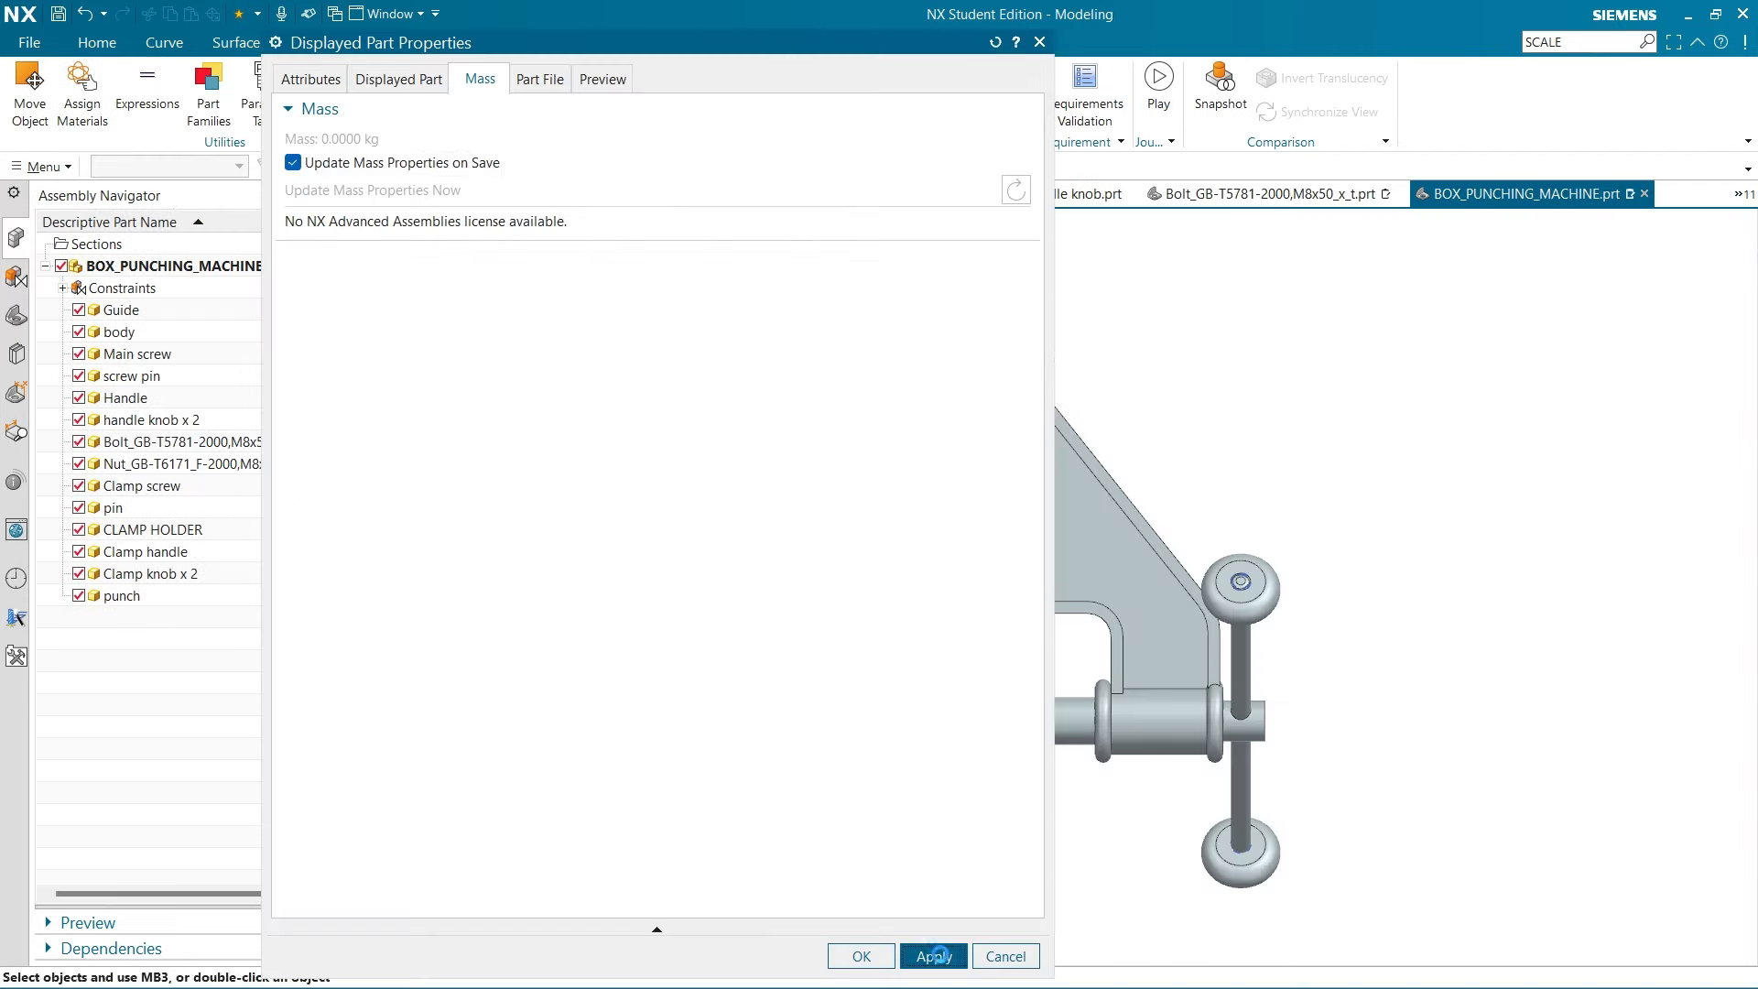
left_click(1737, 194)
left_click(1575, 302)
left_click(934, 956)
left_click(1006, 956)
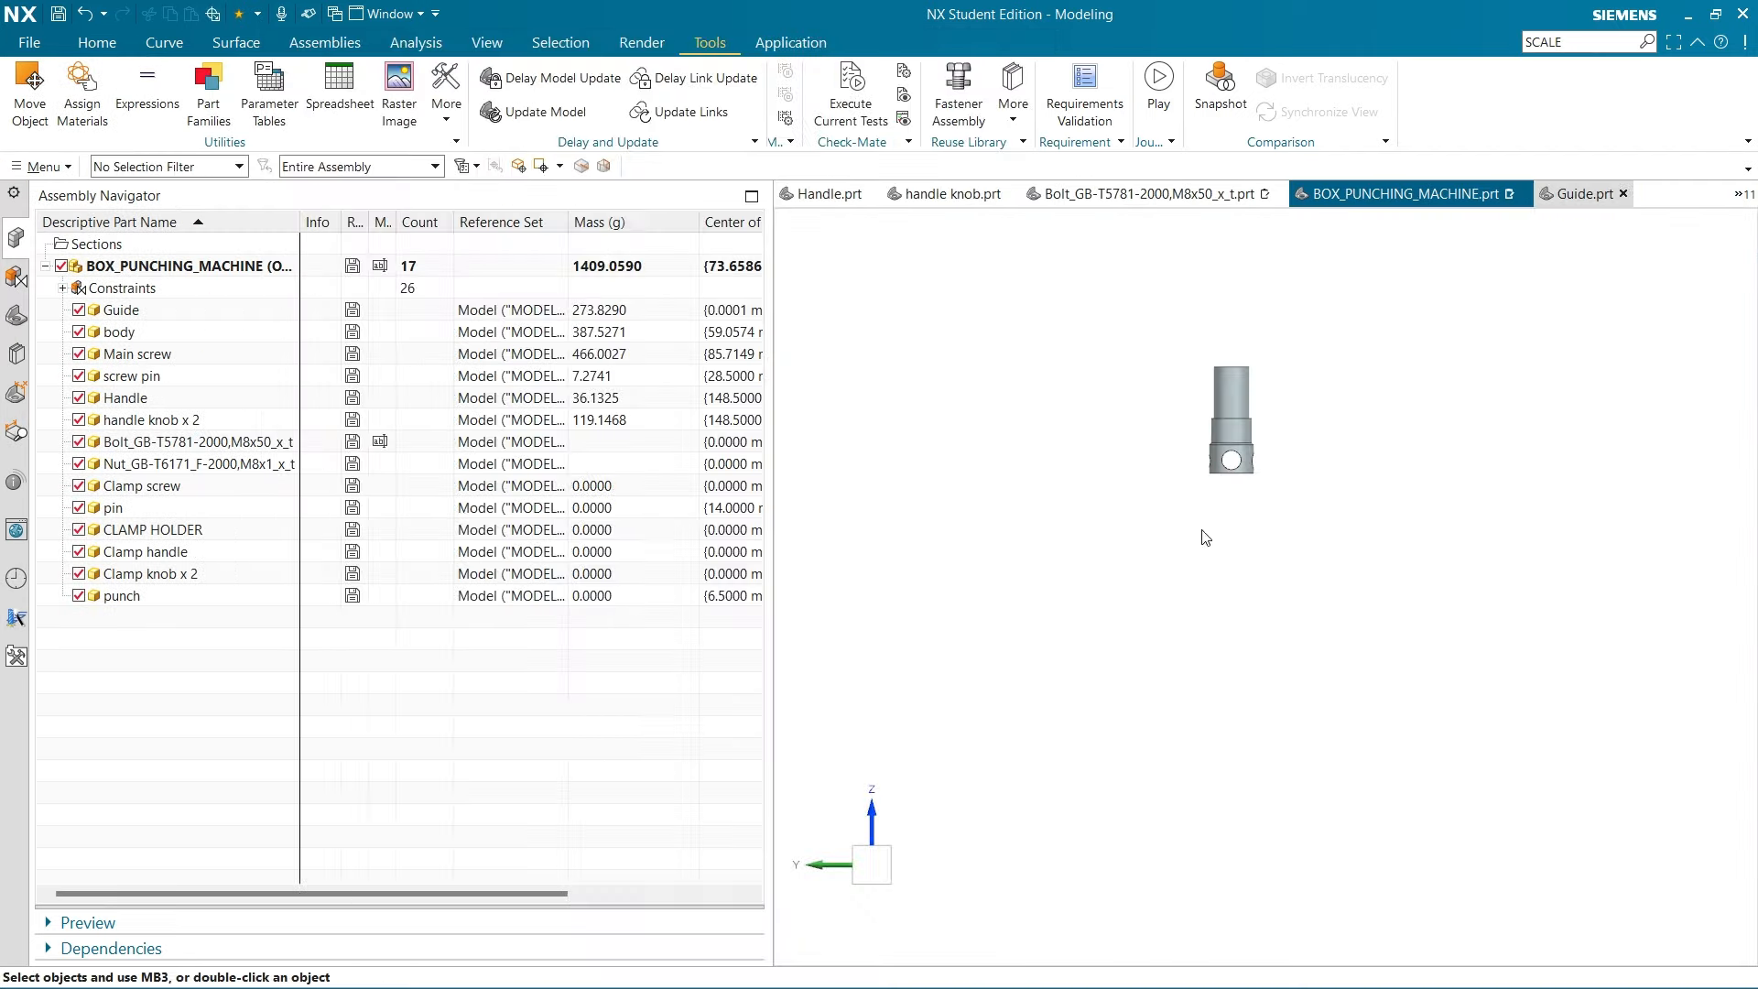
left_click(29, 42)
left_click(81, 424)
left_click(862, 956)
Enable Update Mass Properties on Save for the punch part, and save both the punch and the bolt part
left_click(1737, 194)
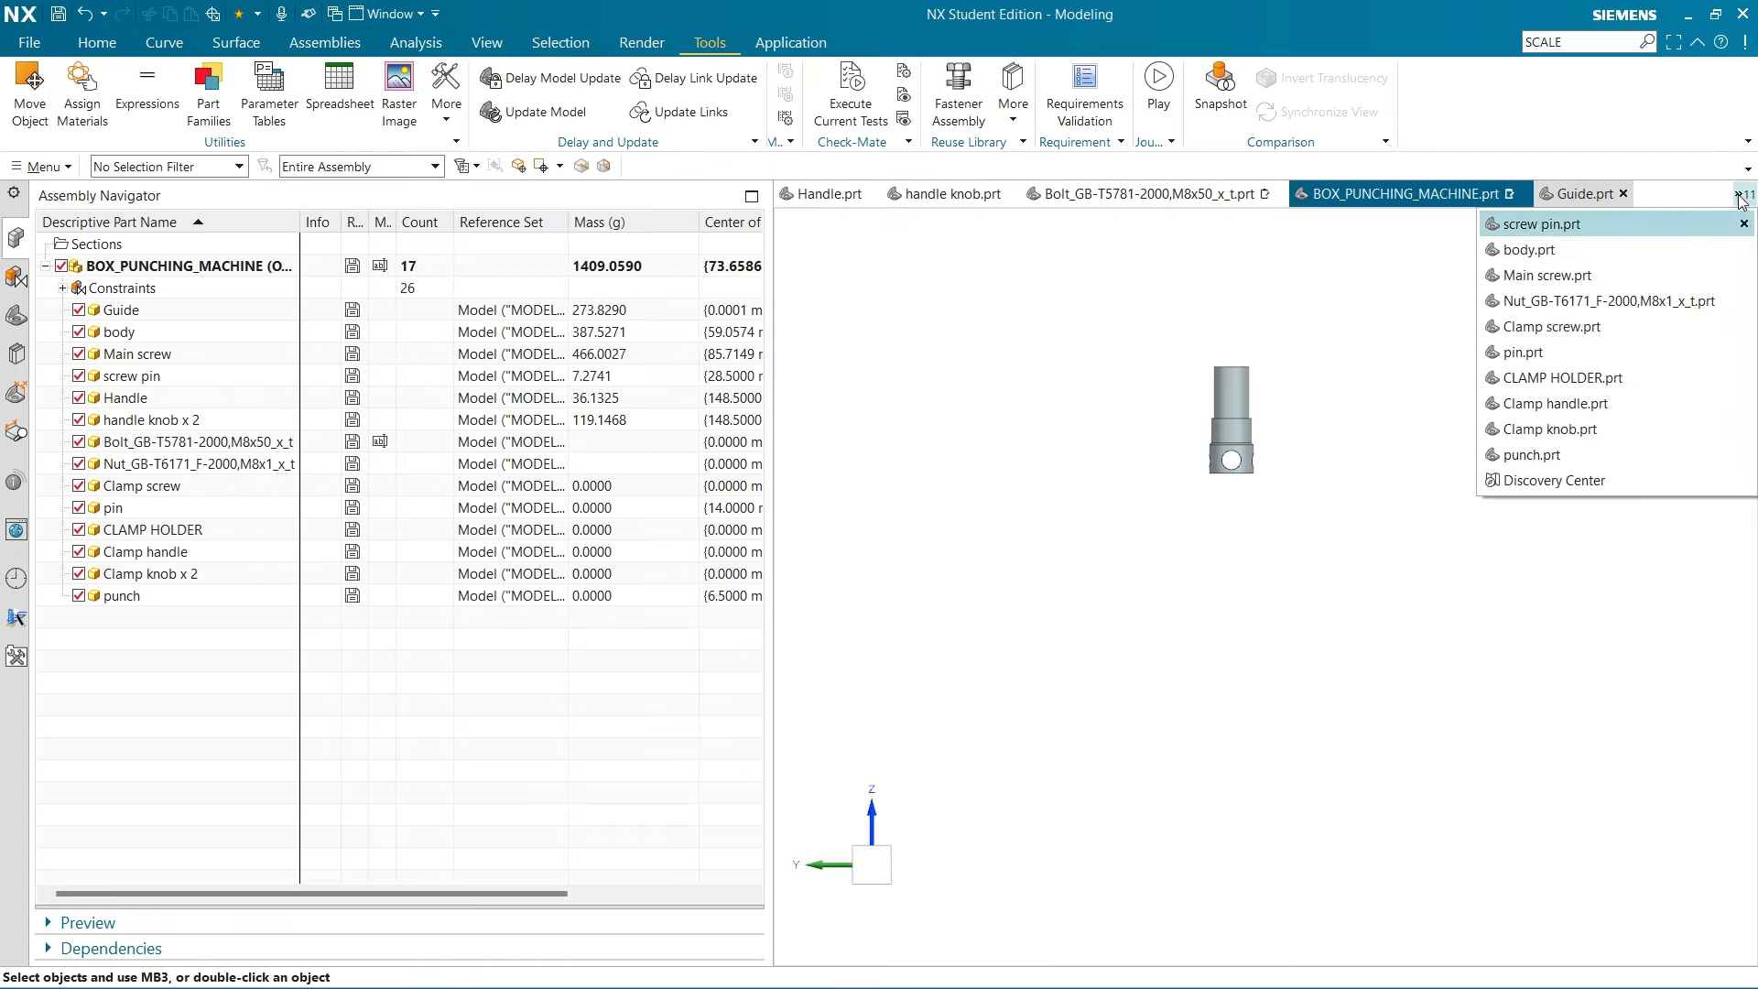
left_click(1611, 476)
left_click(29, 42)
left_click(110, 431)
left_click(301, 166)
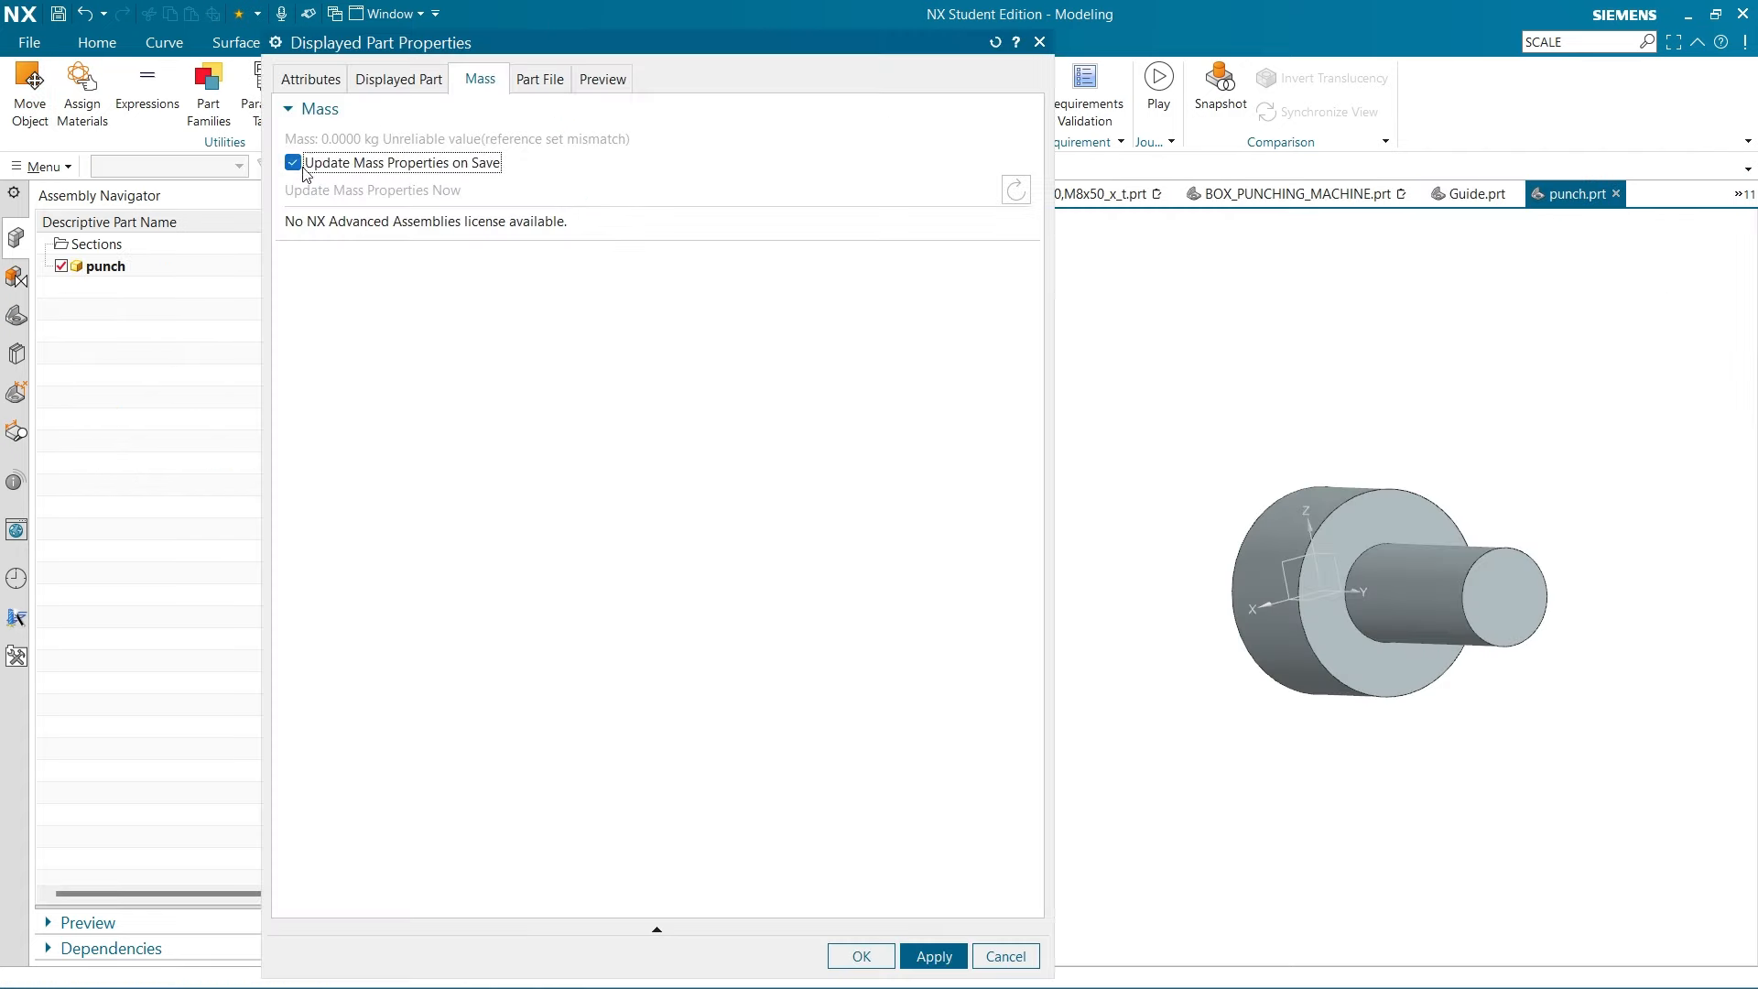
left_click(934, 956)
left_click(1006, 956)
left_click(58, 13)
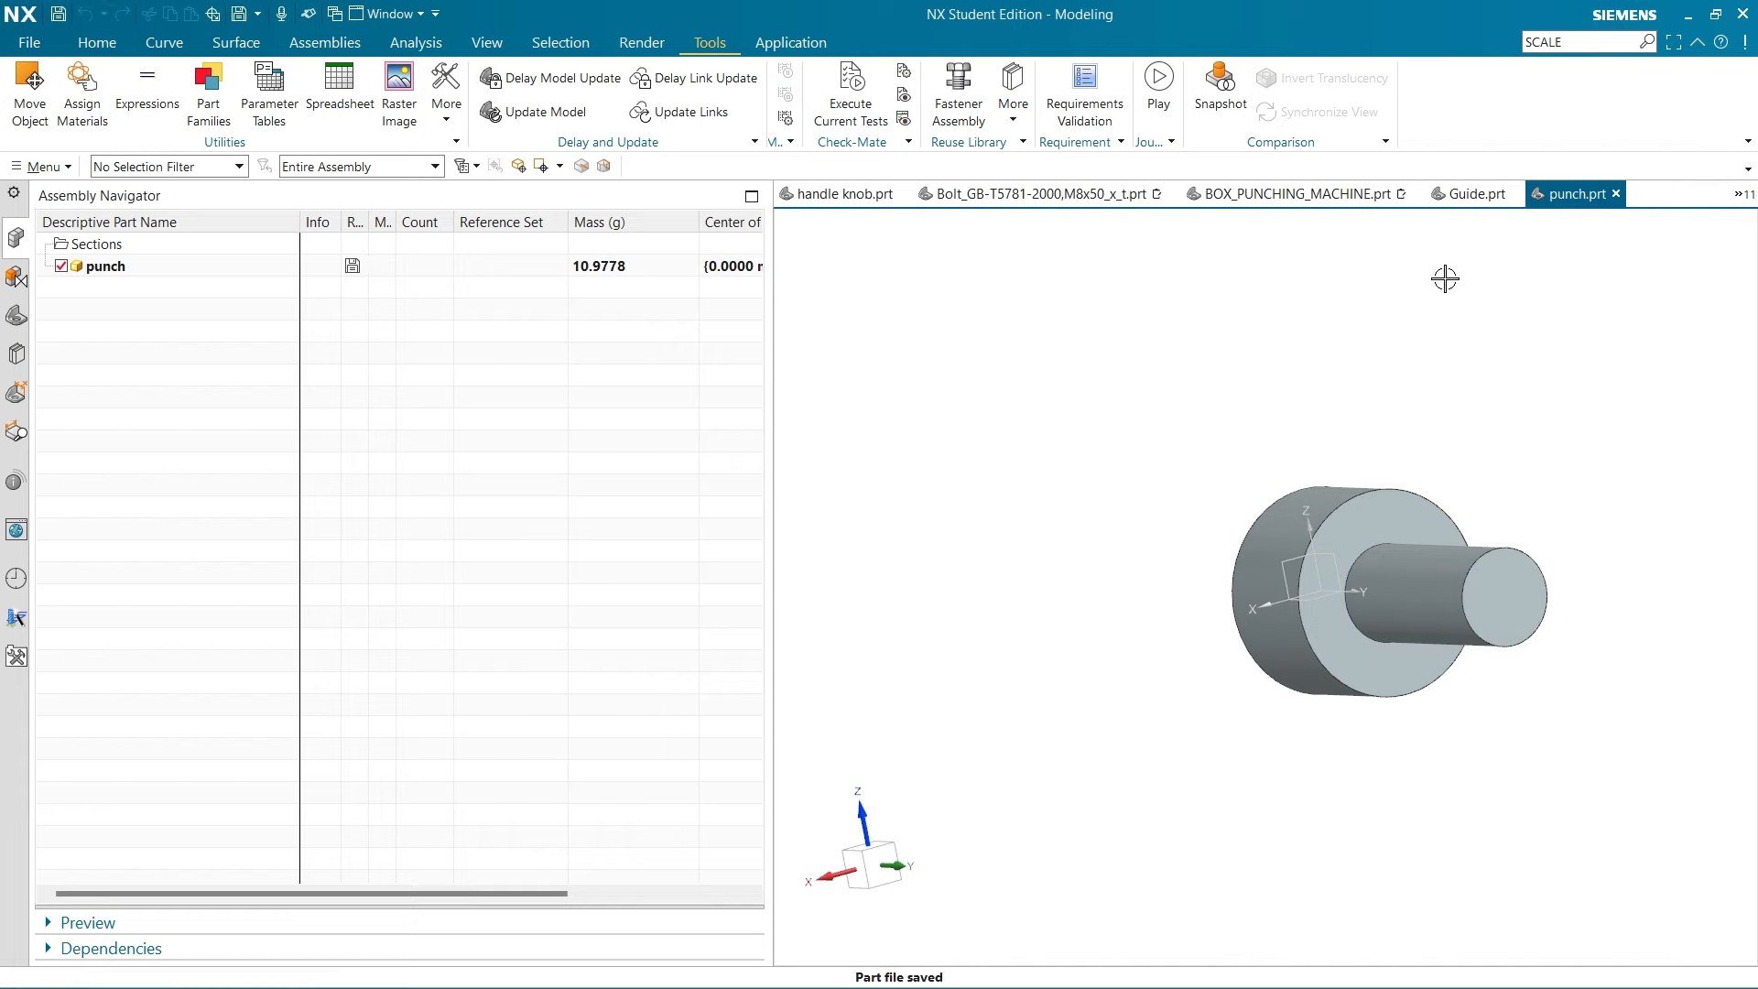
left_click(1053, 194)
left_click(58, 14)
Enable Update Mass Properties on Save for the Clamp knob part and save the part
left_click(1743, 195)
left_click(1556, 397)
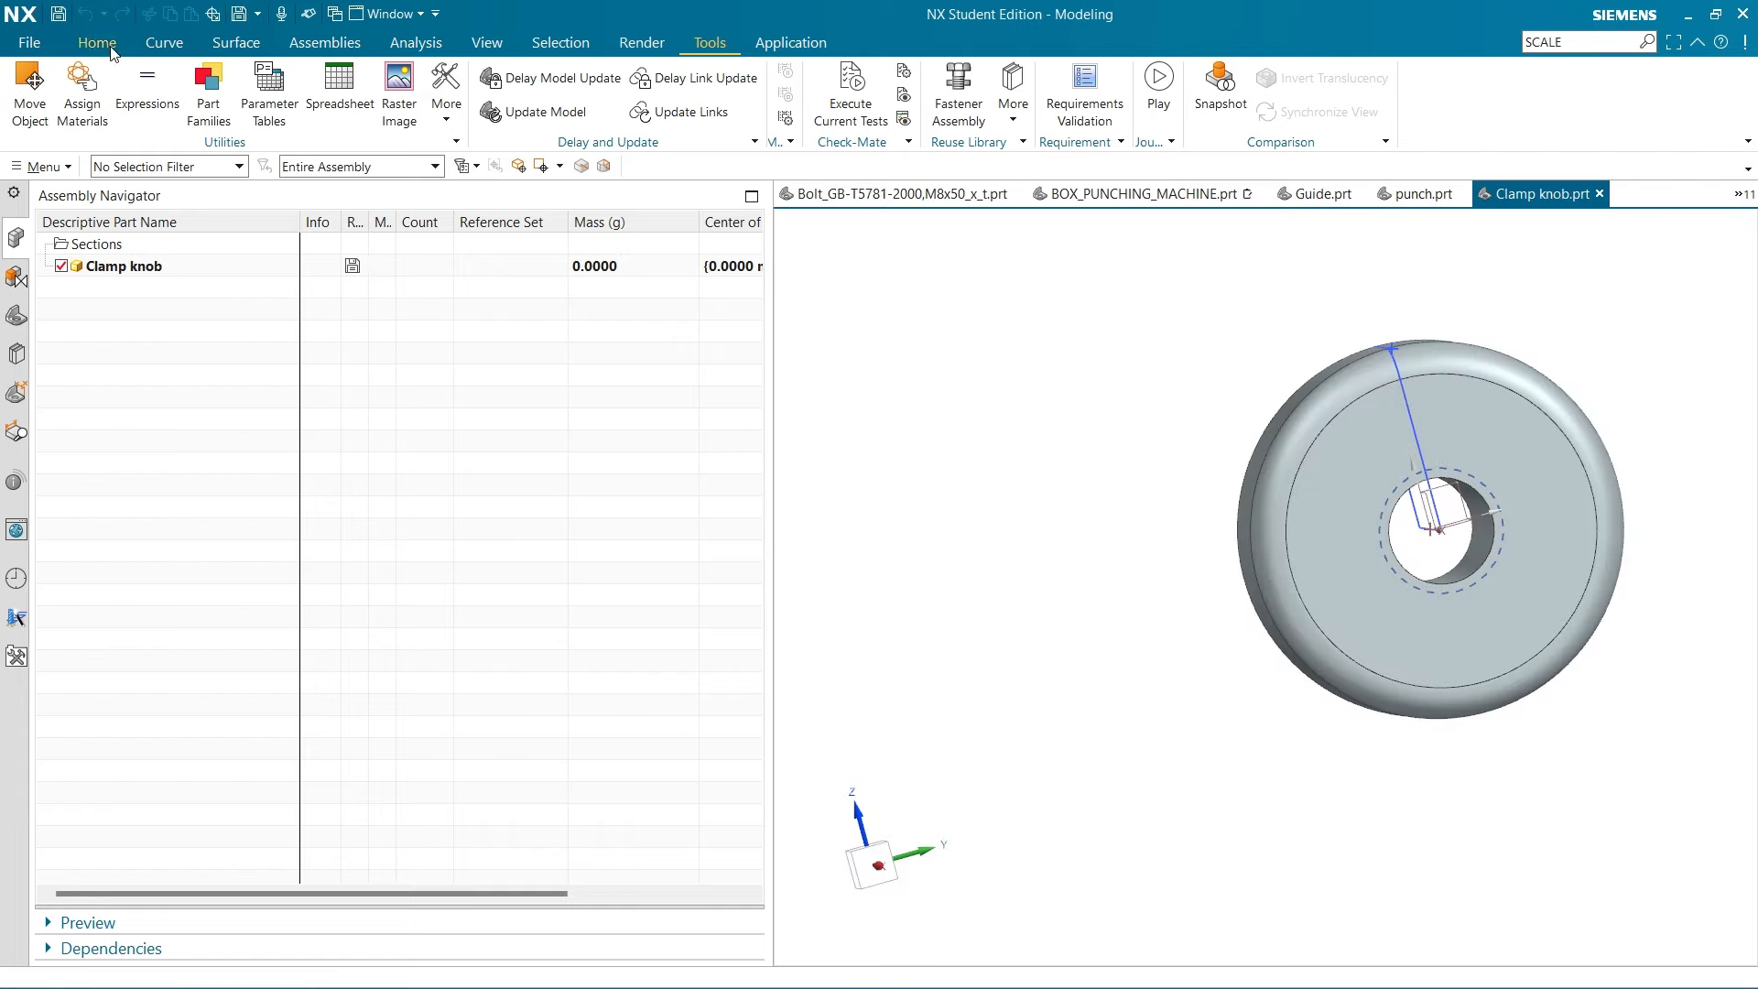
left_click(29, 42)
left_click(110, 430)
left_click(934, 956)
left_click(1006, 956)
key("ctrl+s")
Enable Update Mass Properties on Save for the pin part and save the part
left_click(1742, 194)
left_click(1548, 403)
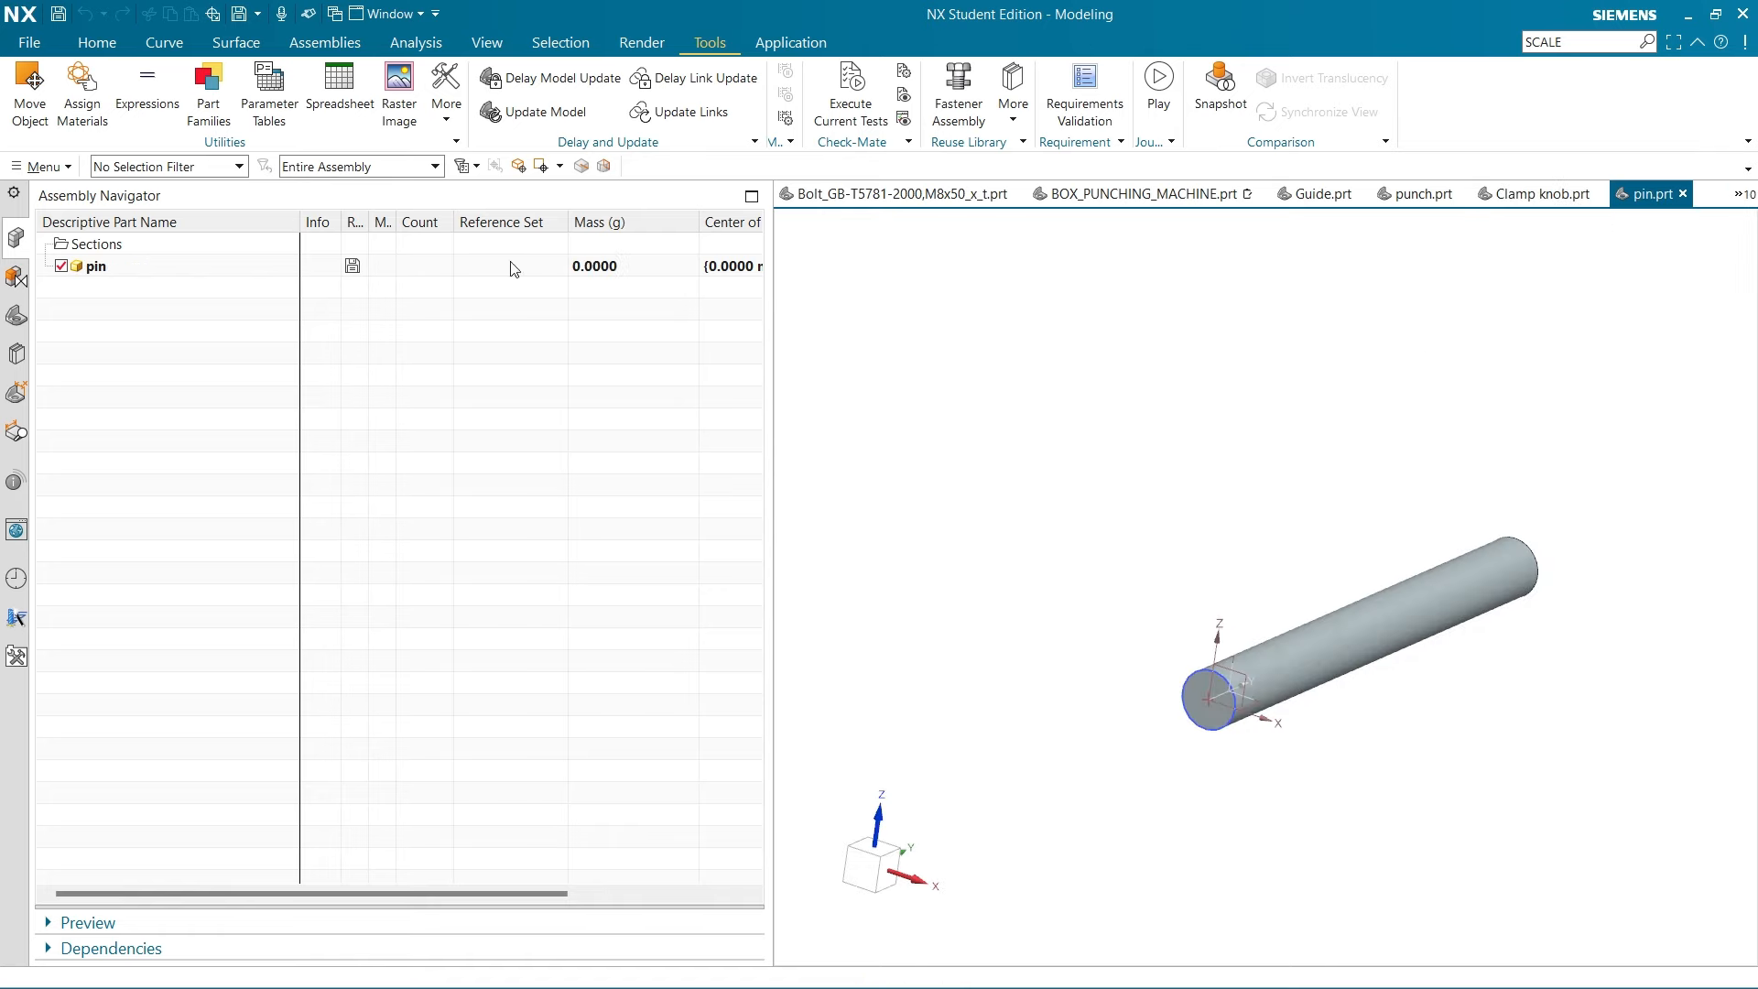
left_click(37, 40)
left_click(118, 426)
left_click(293, 162)
left_click(934, 956)
left_click(1008, 958)
key("ctrl+s")
Enable Update Mass Properties on Save for the Clamp screw part and save the part
left_click(1743, 194)
left_click(1547, 377)
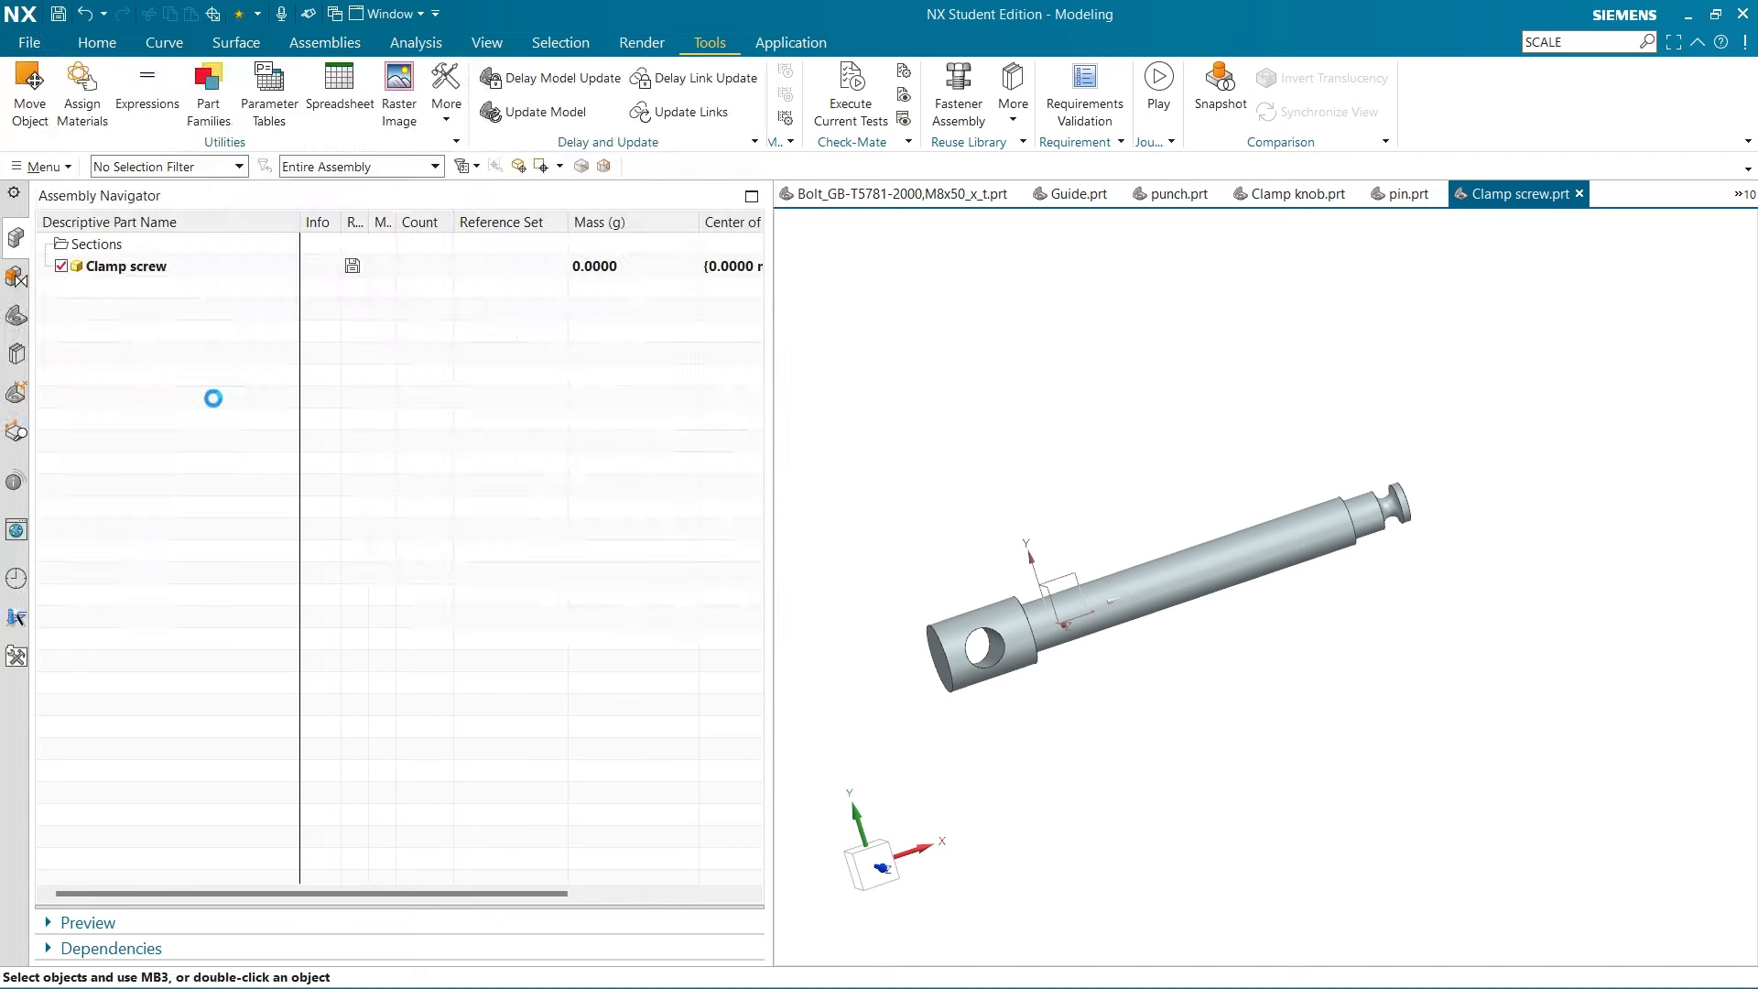
left_click(293, 157)
left_click(934, 956)
left_click(1008, 958)
key("ctrl+s")
Enable Update Mass Properties on Save for the CLAMP HOLDER part and save the part
left_click(1743, 195)
left_click(1620, 395)
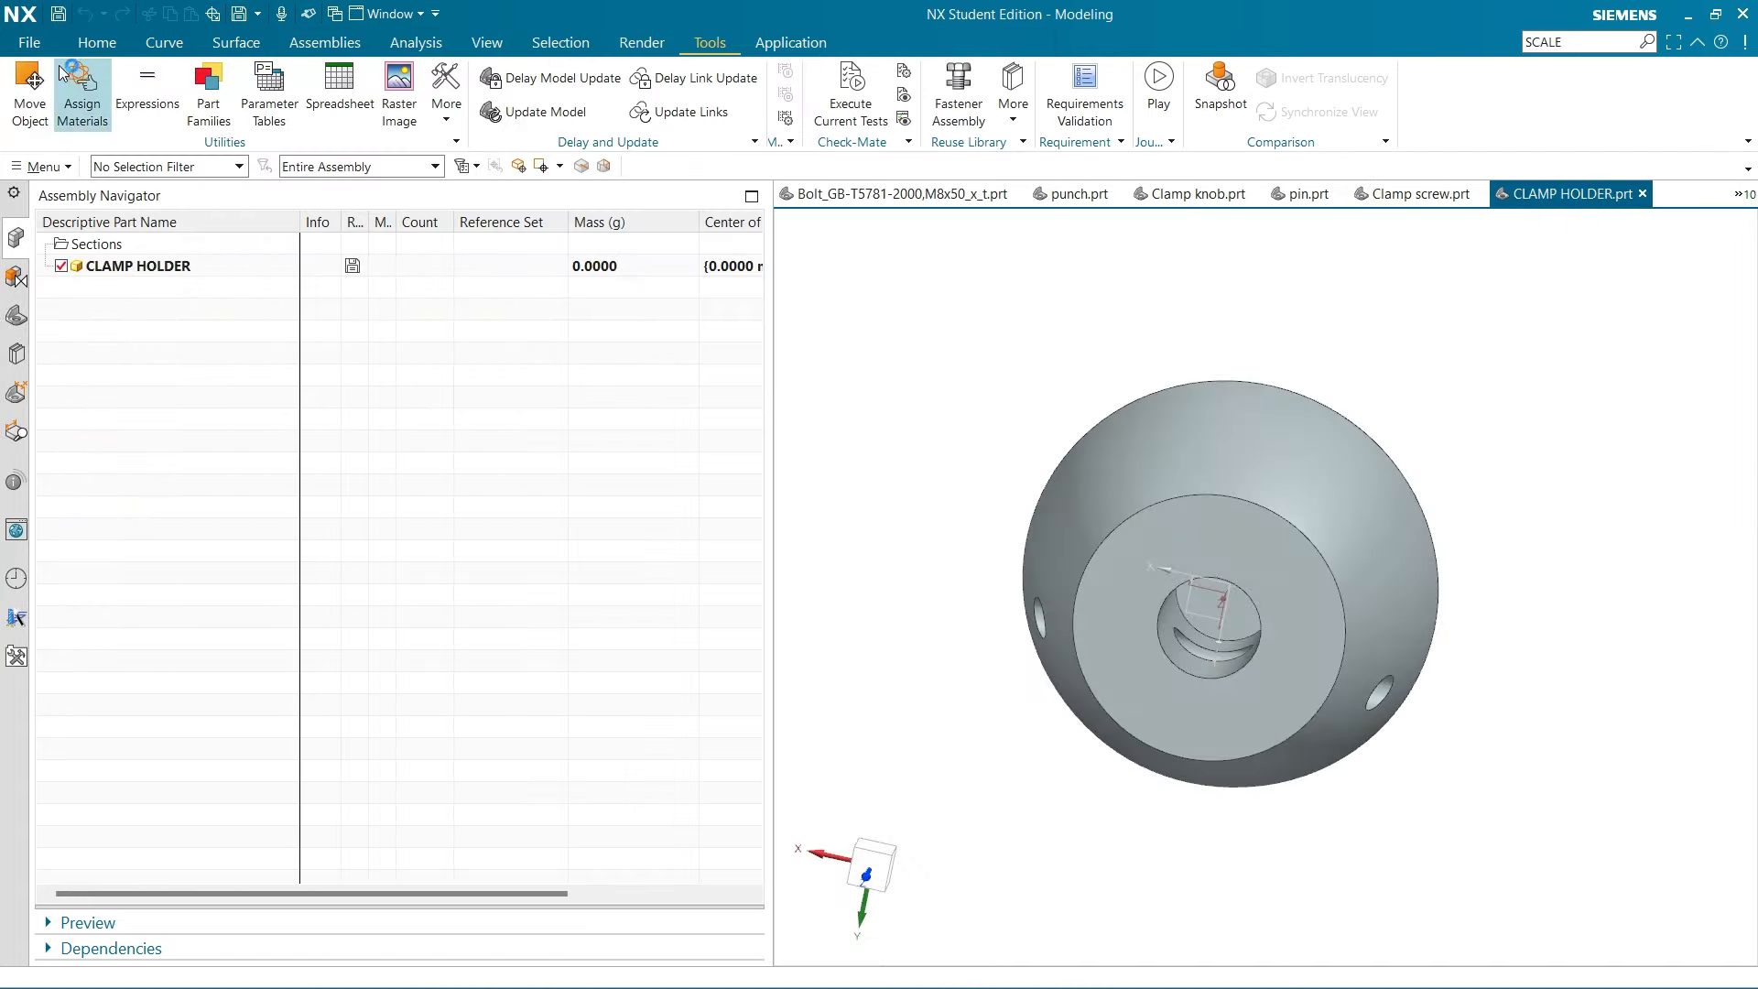
left_click(29, 43)
left_click(78, 424)
left_click(298, 156)
left_click(930, 956)
left_click(1006, 956)
key("ctrl+s")
Enable Update Mass Properties on Save for the Clamp handle part and save the part
left_click(1742, 194)
left_click(1596, 250)
left_click(29, 42)
left_click(79, 424)
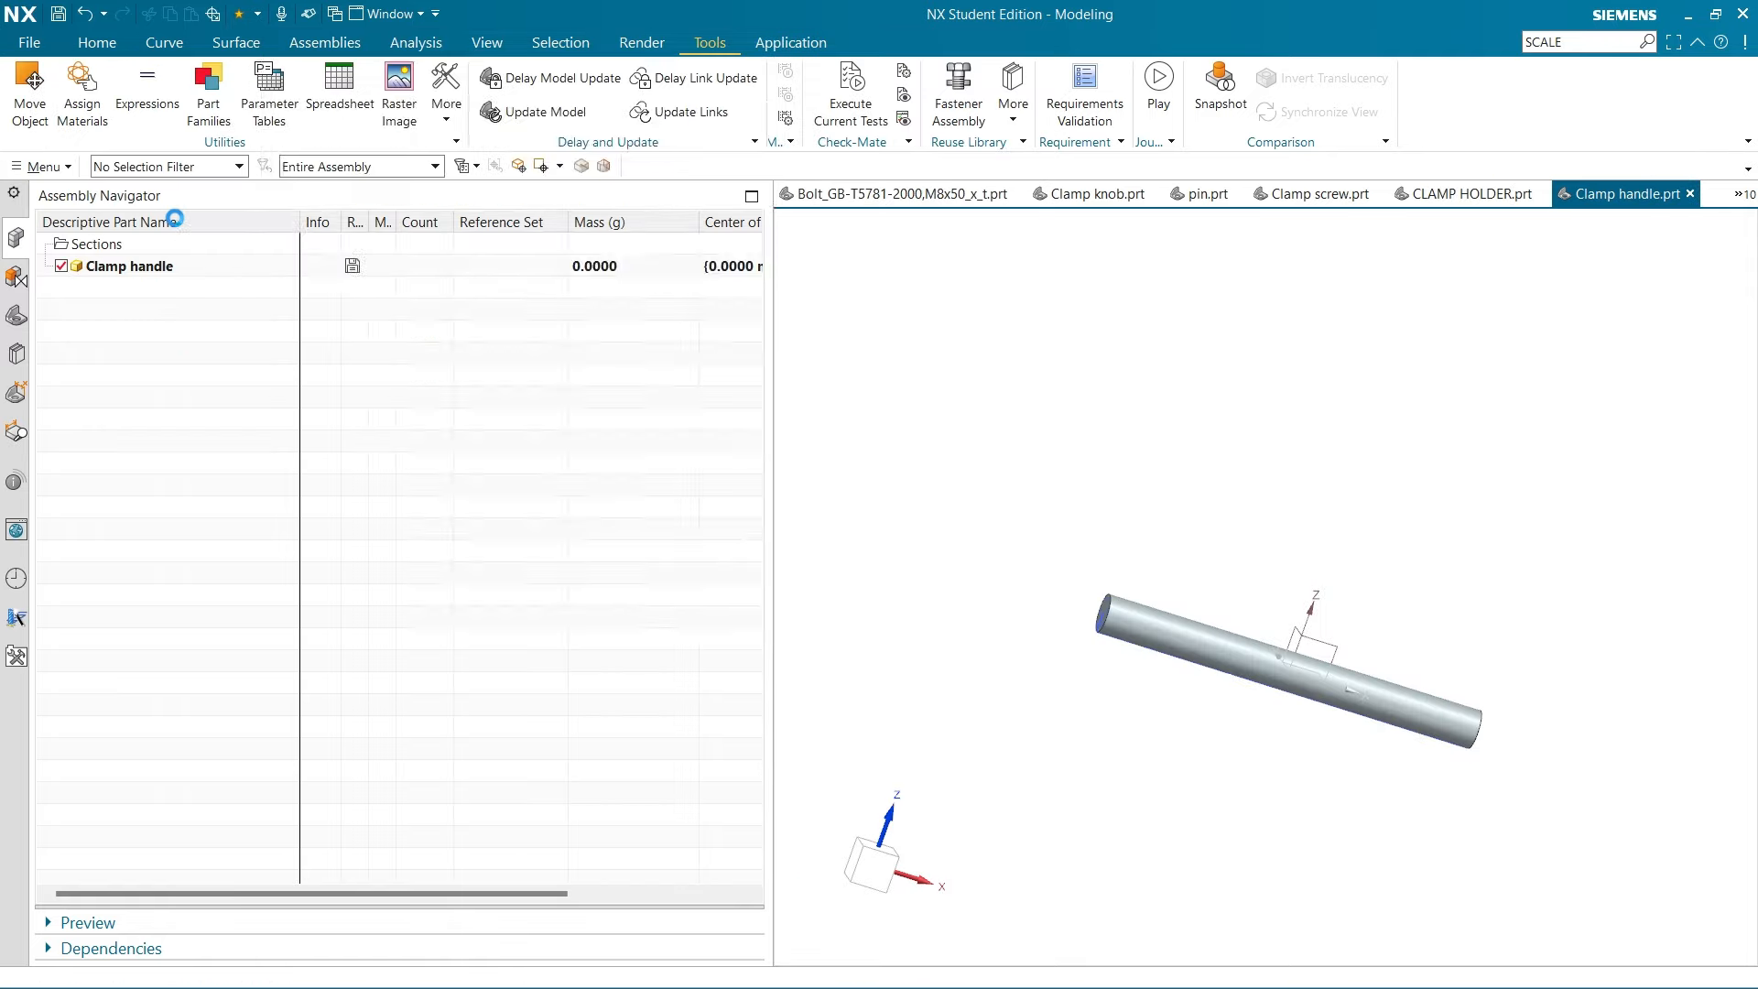
left_click(296, 157)
left_click(923, 953)
key("ctrl+s")
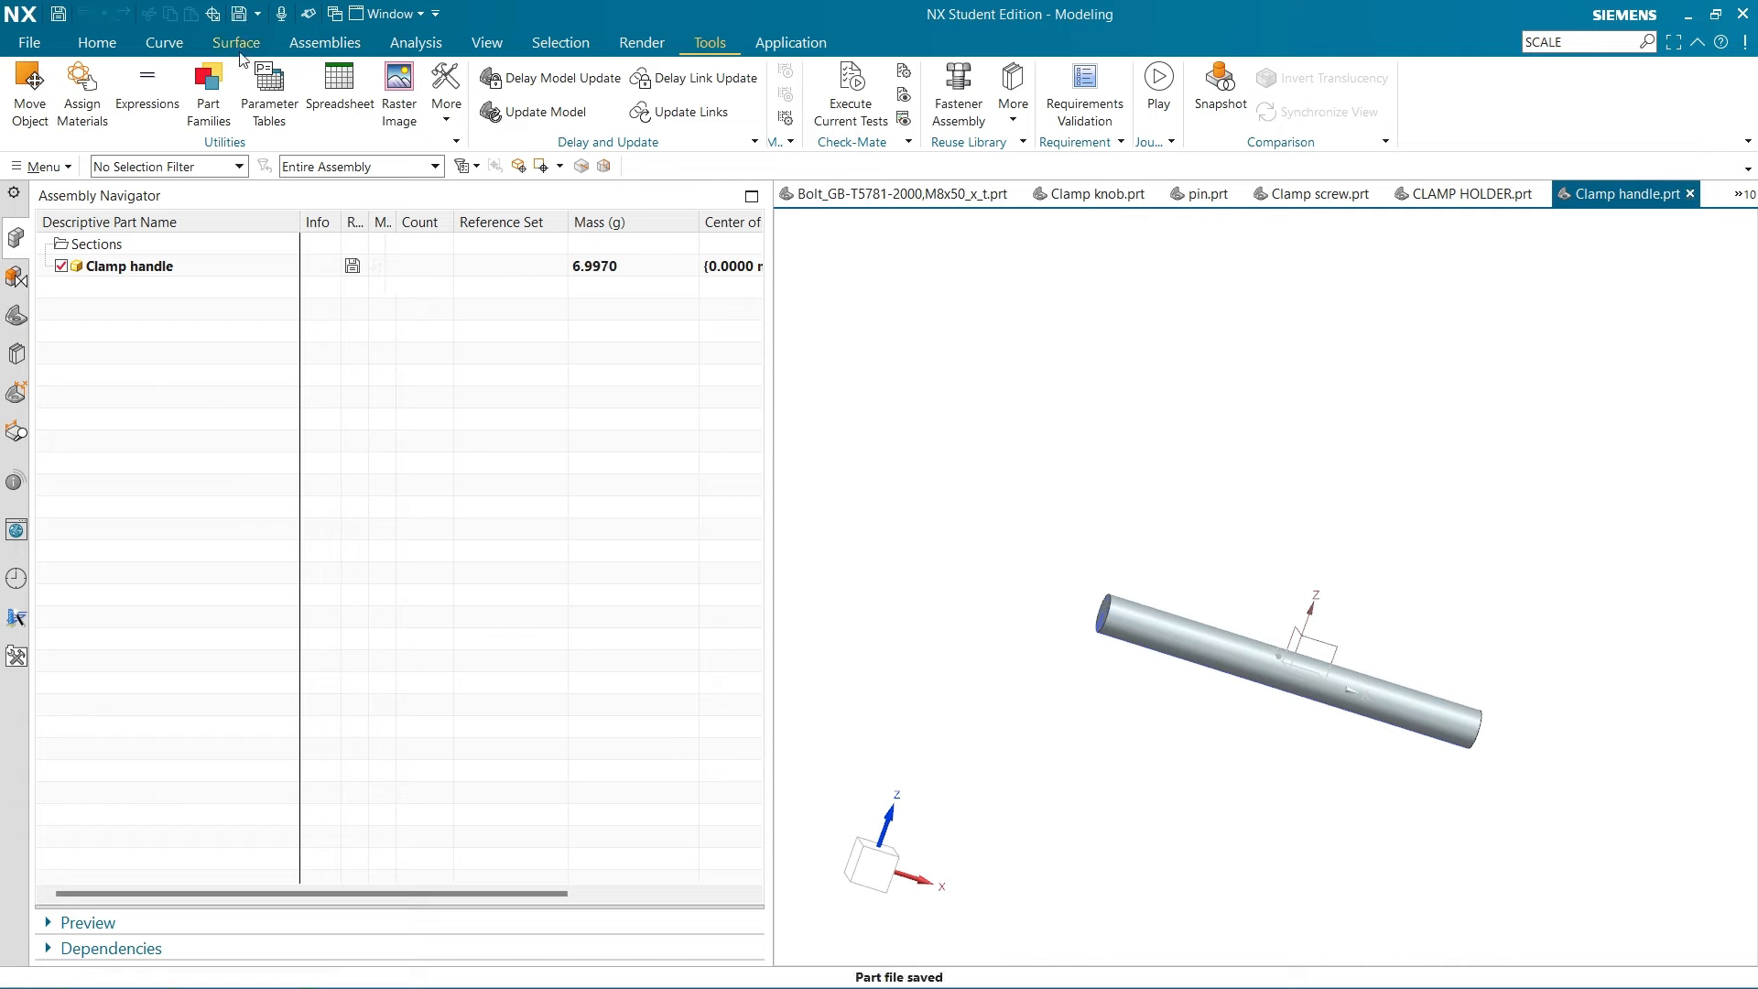
Enable Update Mass Properties on Save for the Nut_GB-T6171_F-2000,M8x1_x_t part and save the part
left_click(1743, 194)
left_click(1556, 412)
left_click(29, 42)
left_click(79, 424)
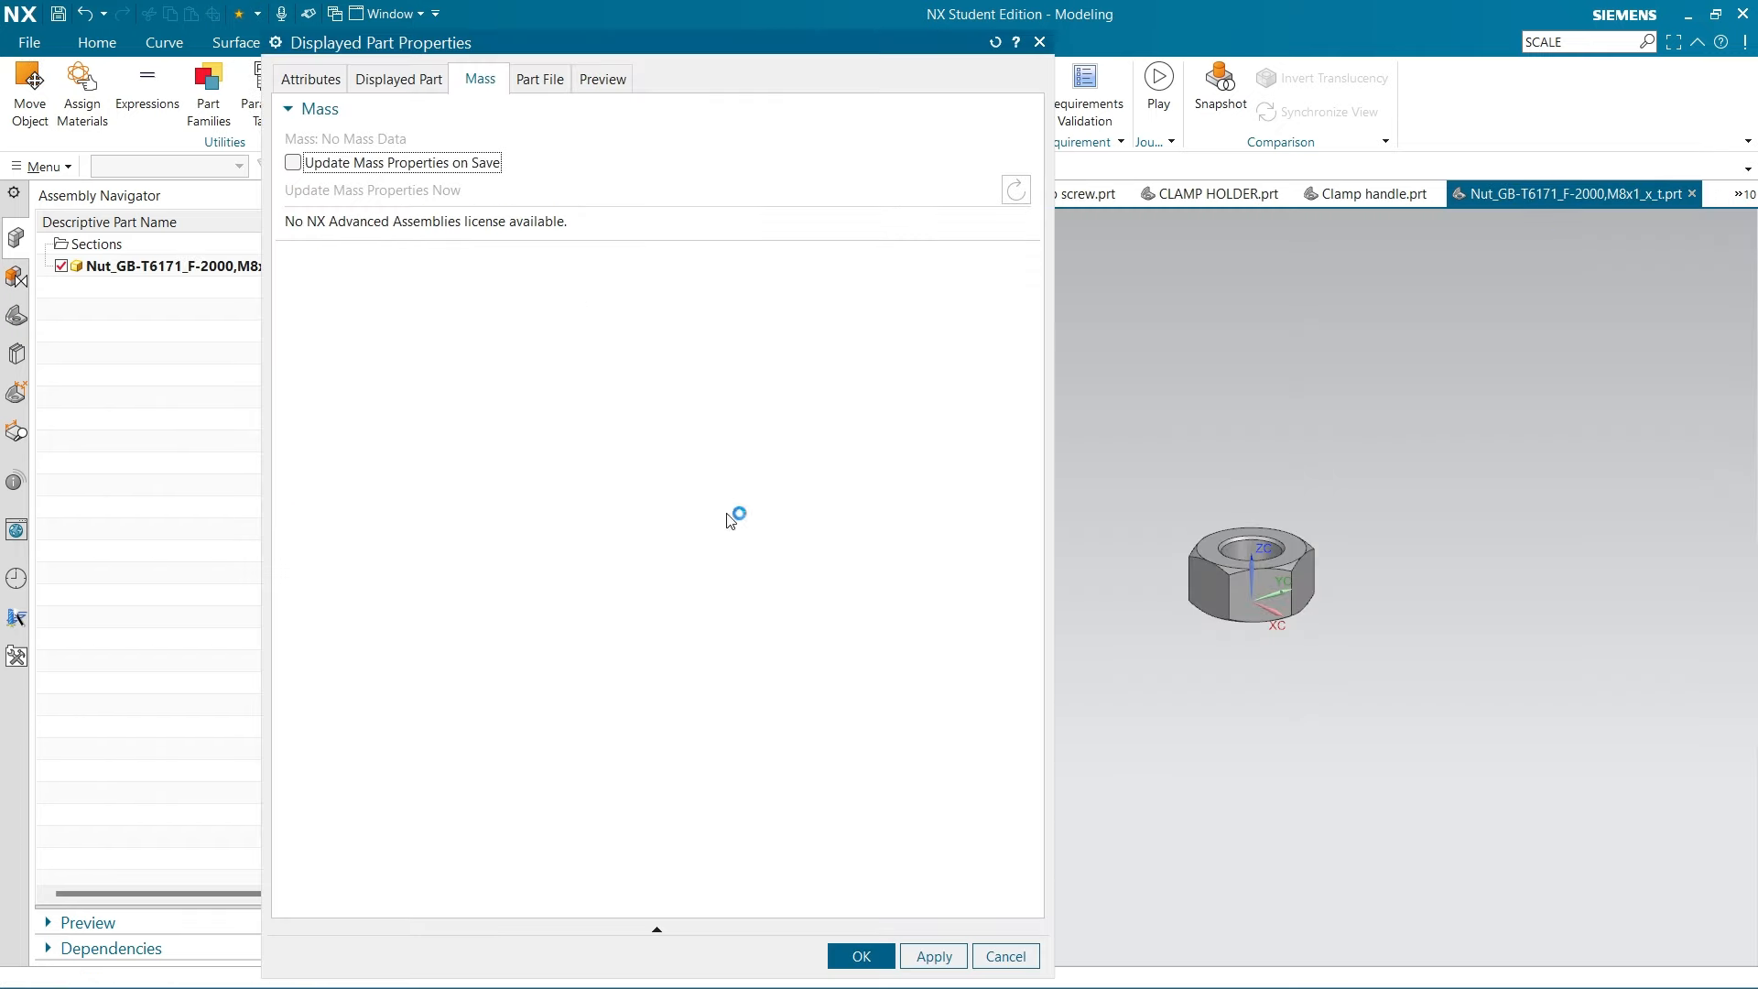
left_click(865, 953)
key("ctrl+s")
Check the Update Mass Properties on Save setting in the Main screw part's properties
left_click(1743, 194)
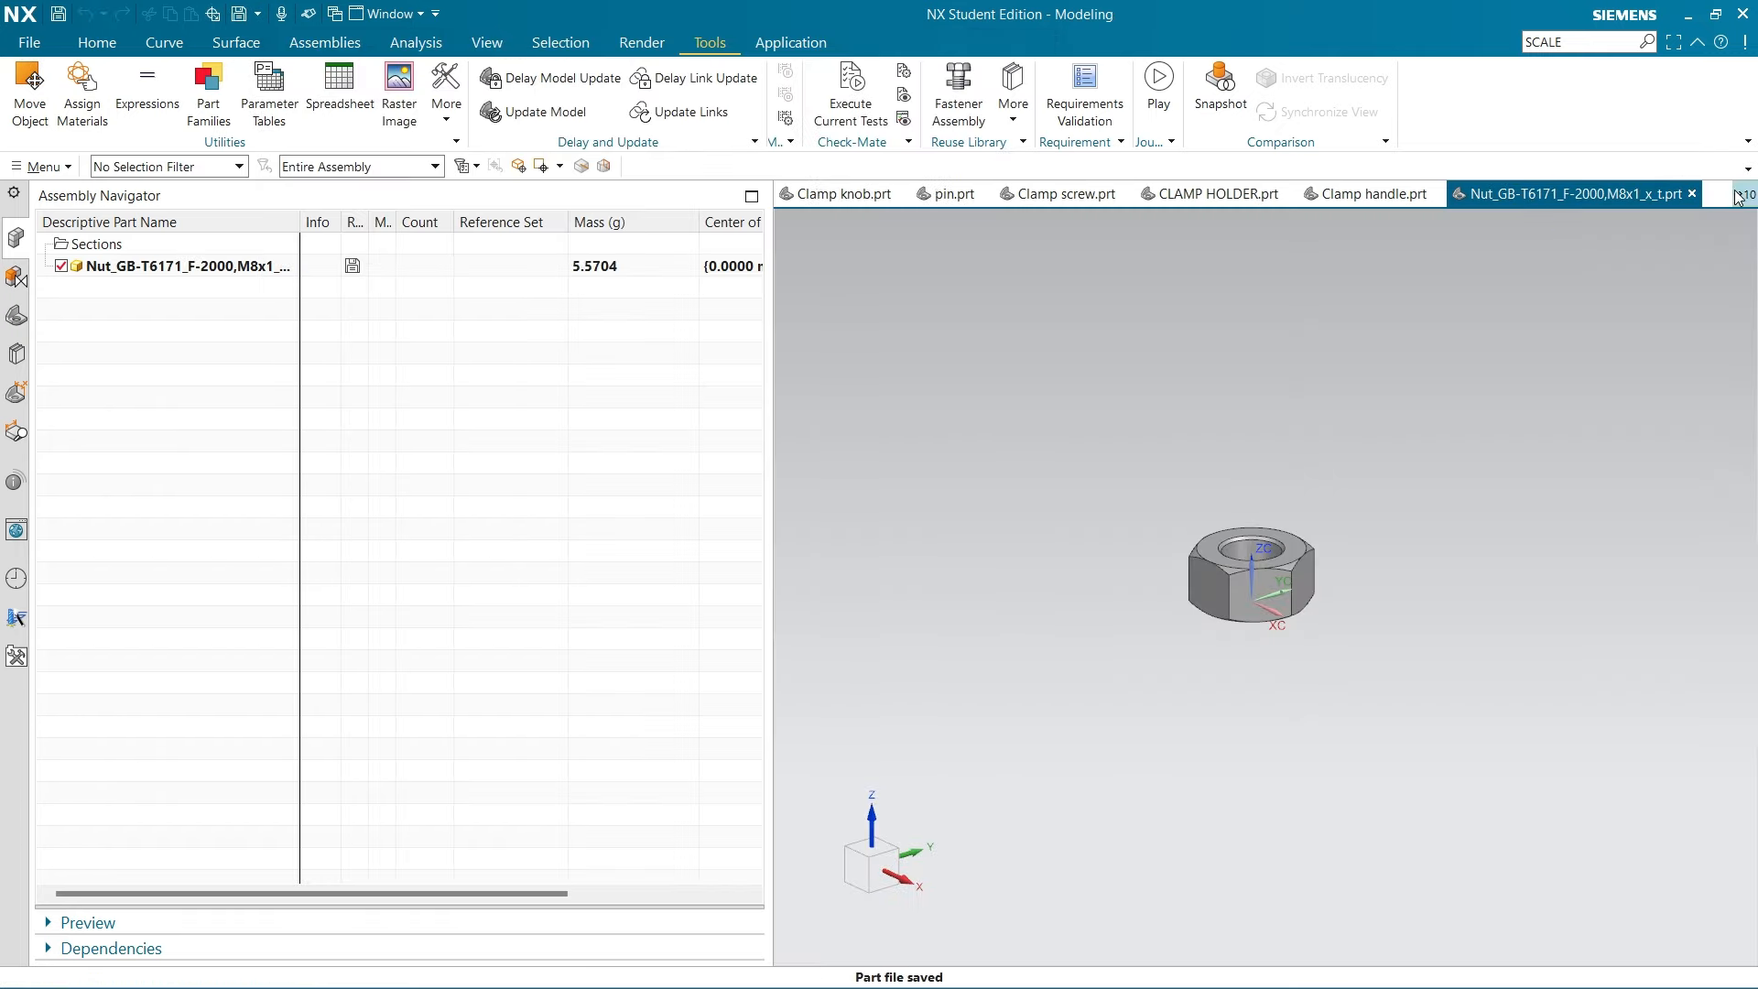
left_click(1592, 423)
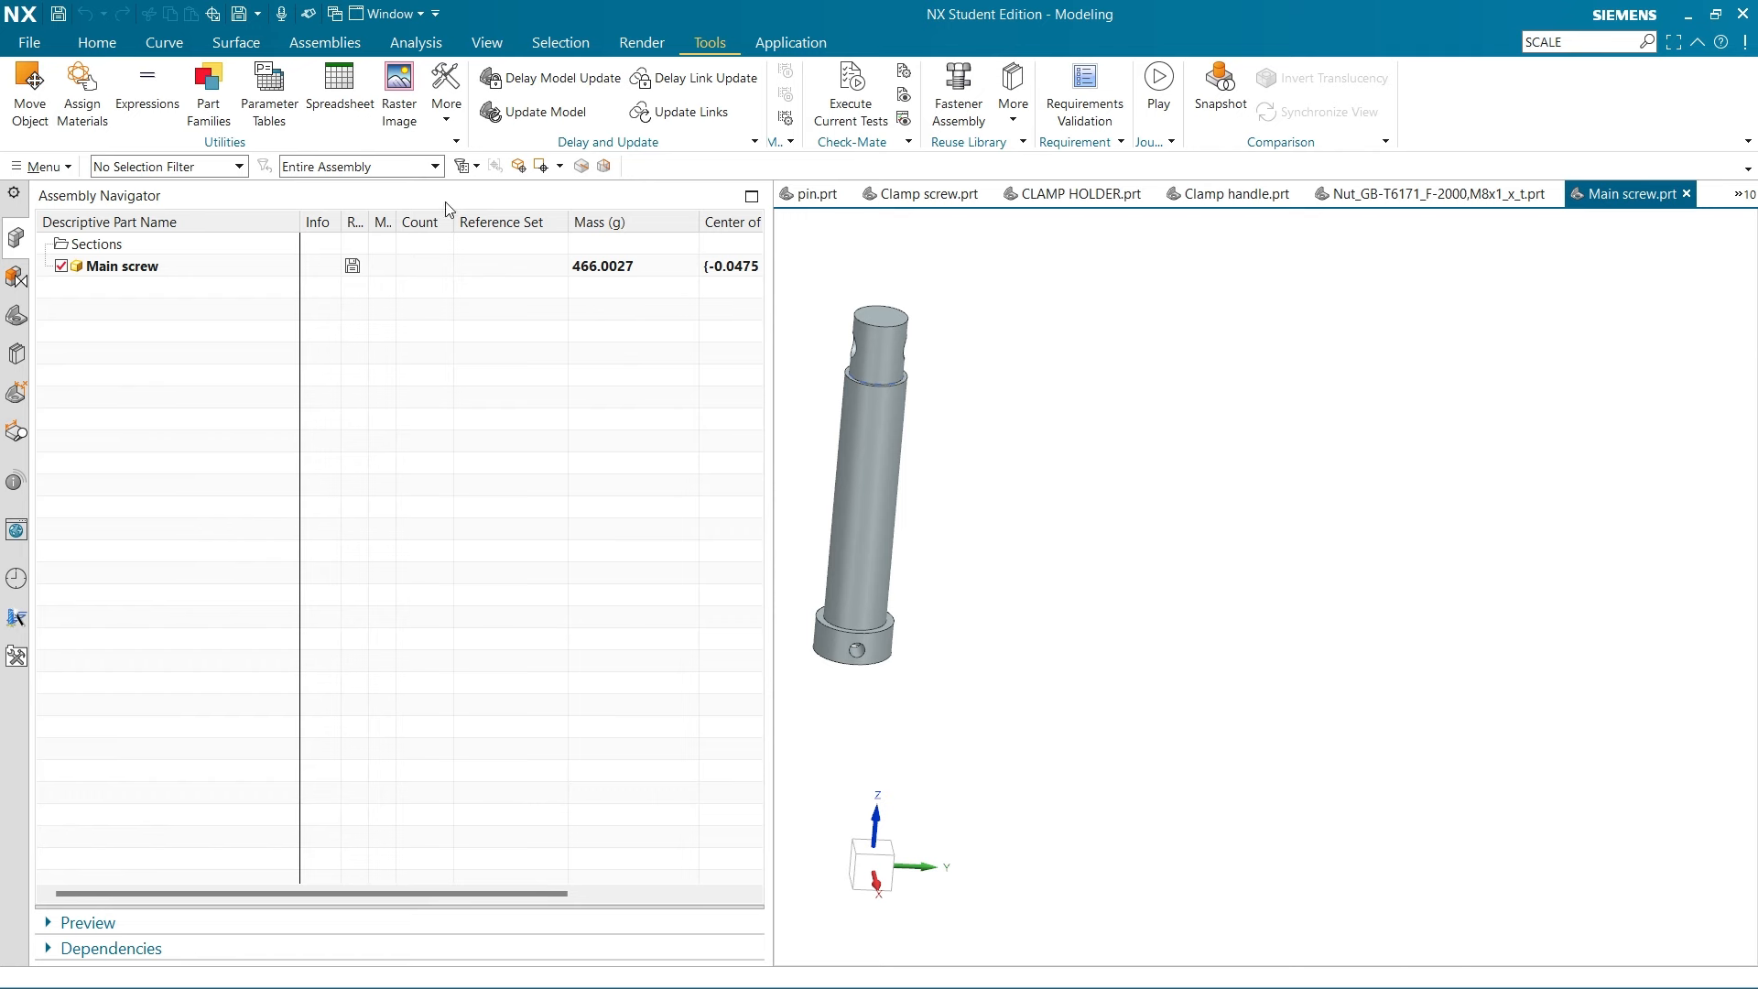
left_click(31, 40)
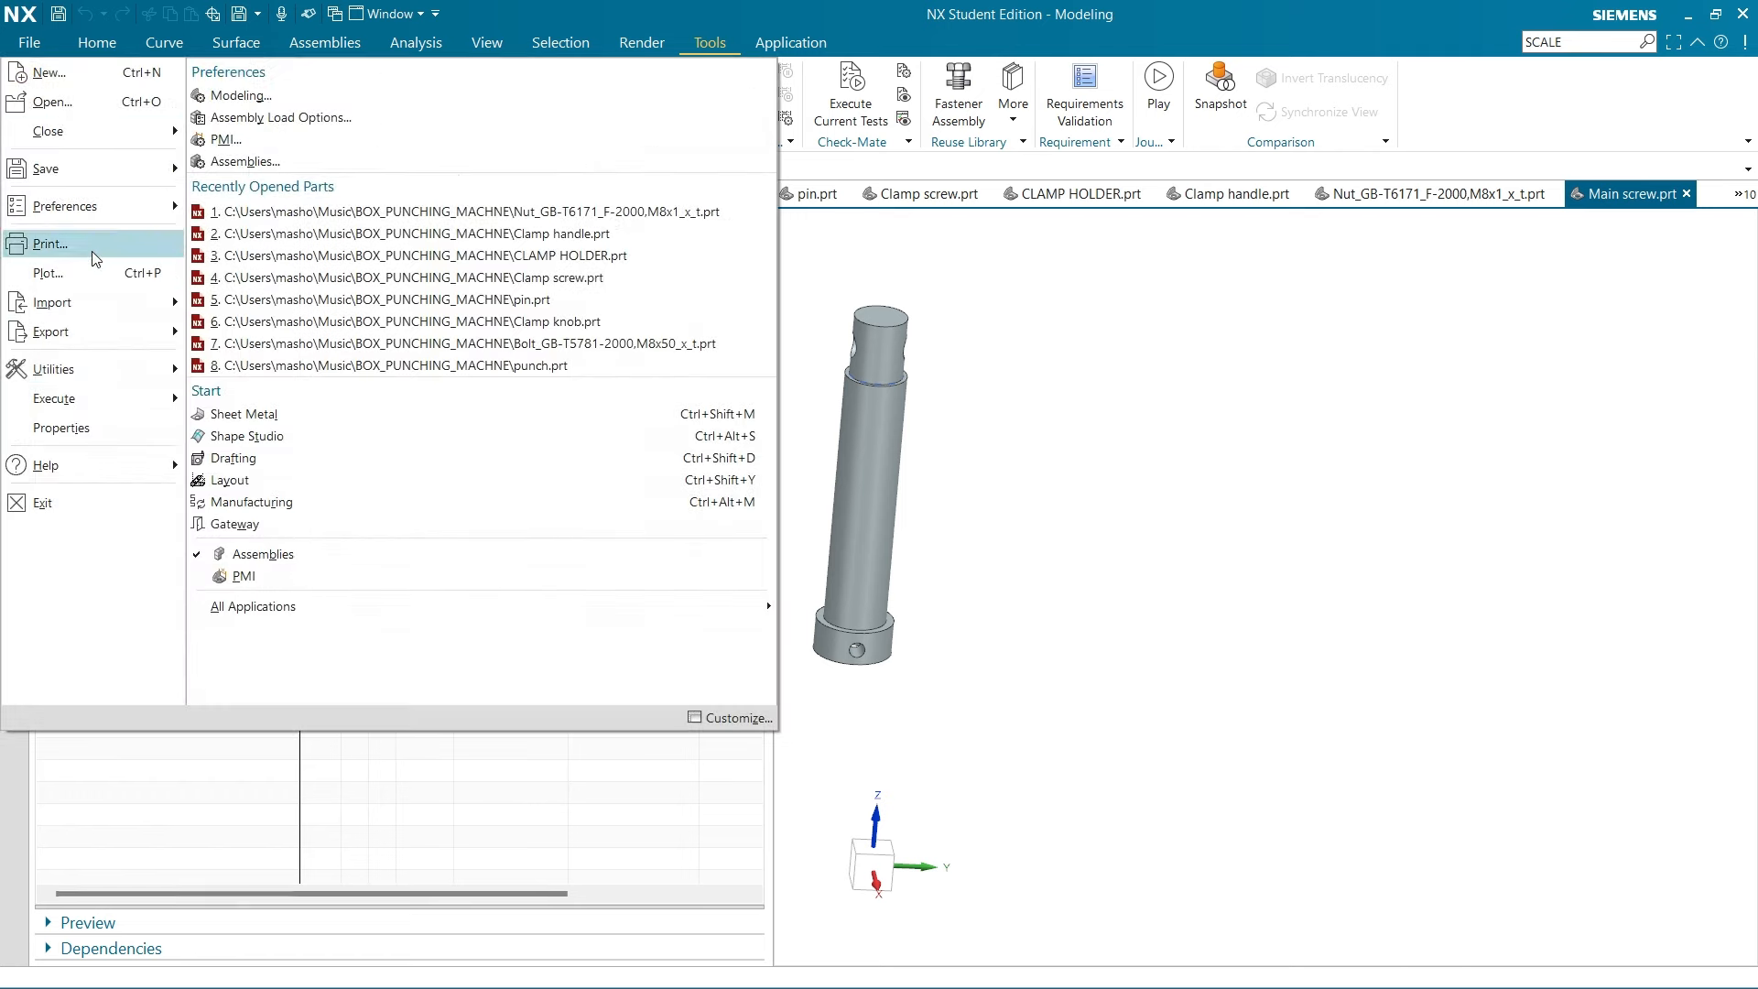
left_click(63, 428)
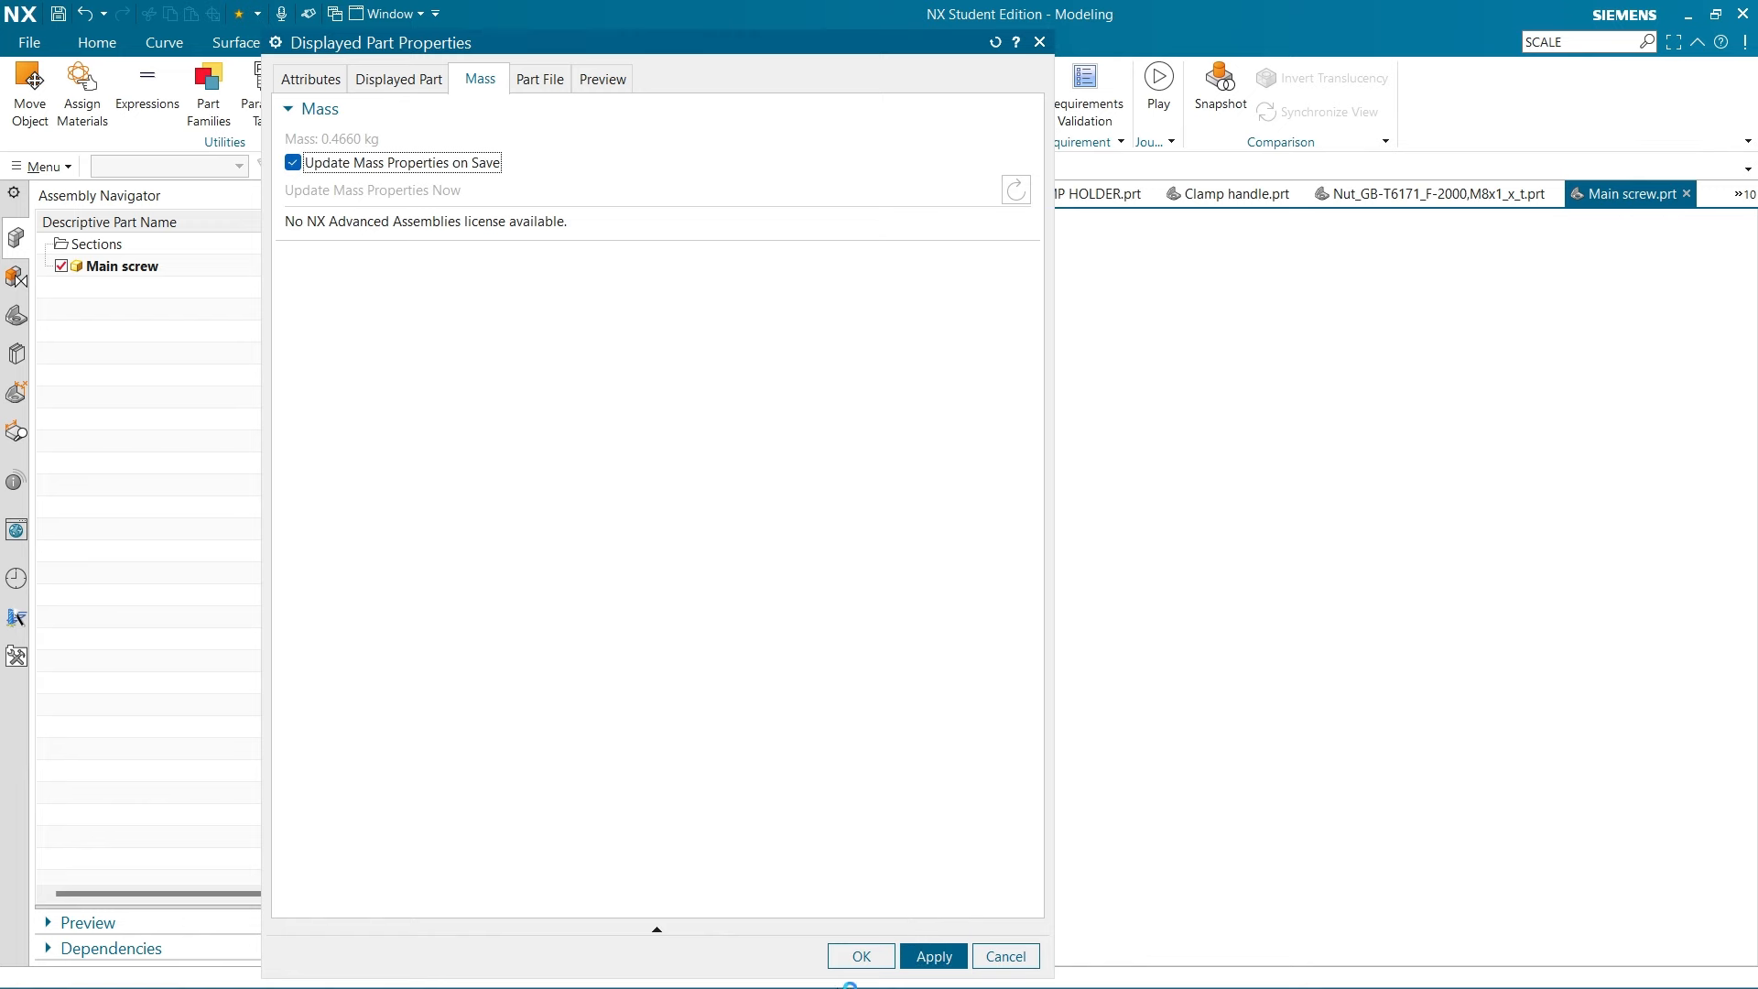
left_click(862, 956)
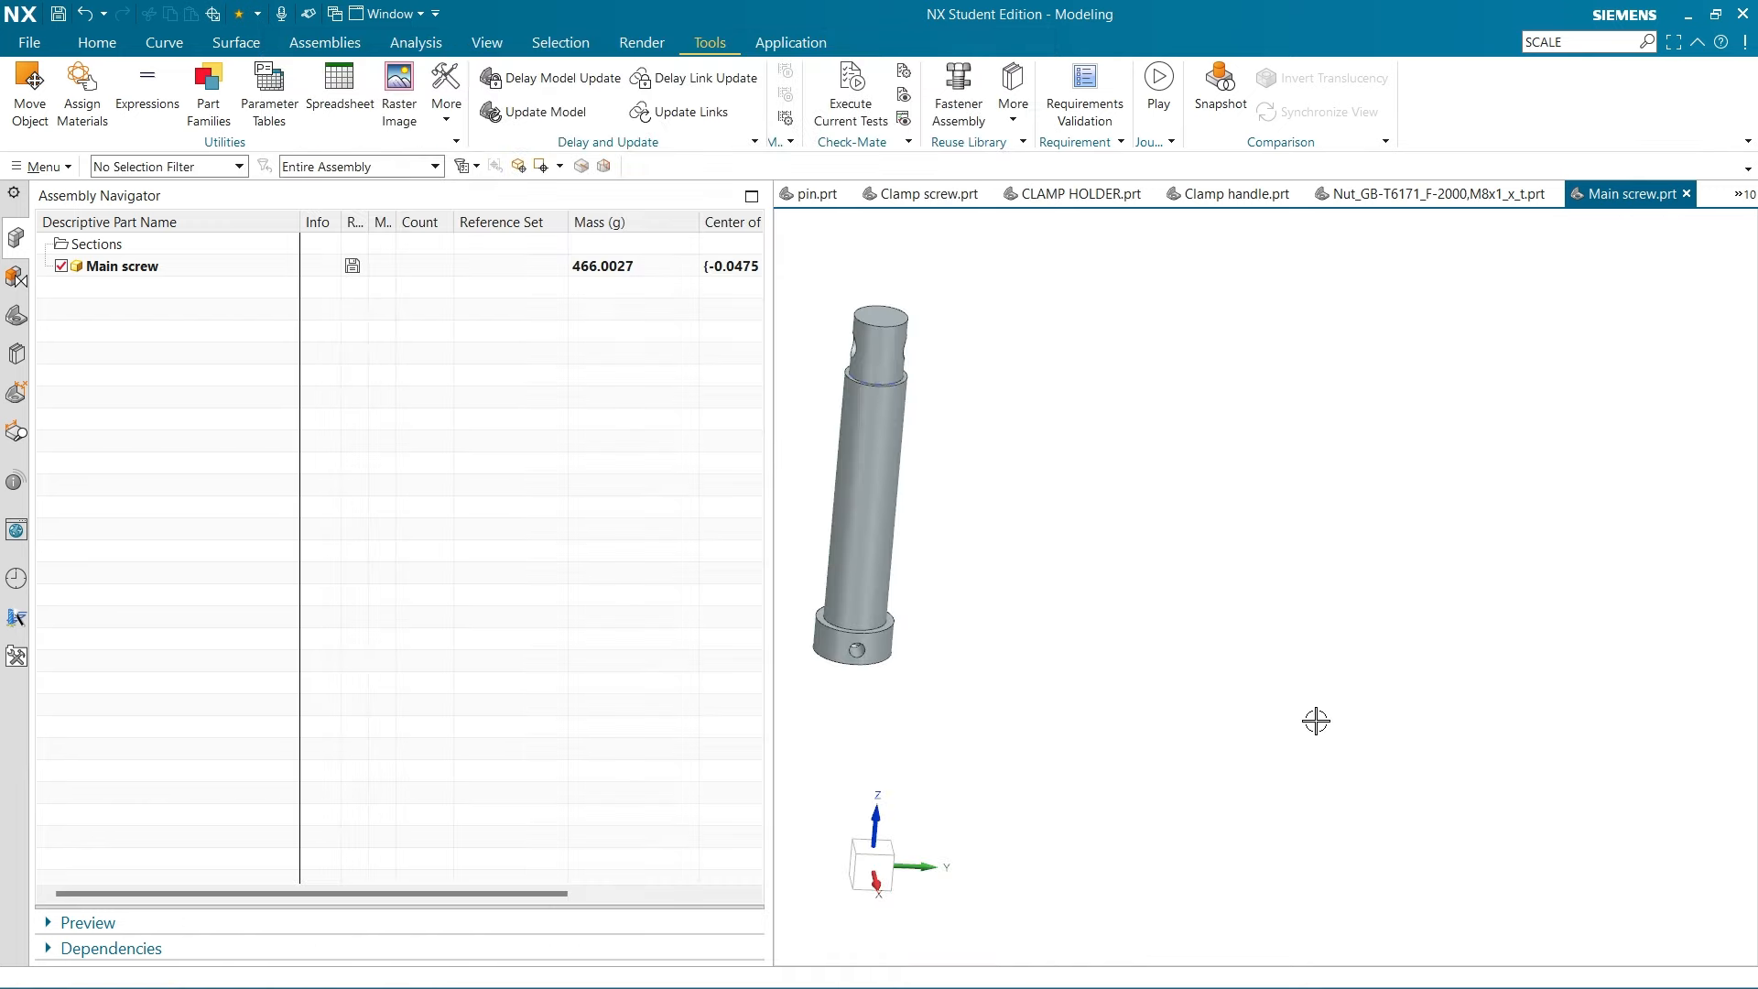
Save the BOX_PUNCHING_MACHINE assembly and review the mass and center of mass values in the temporarily widened Assembly Navigator
left_click(1739, 195)
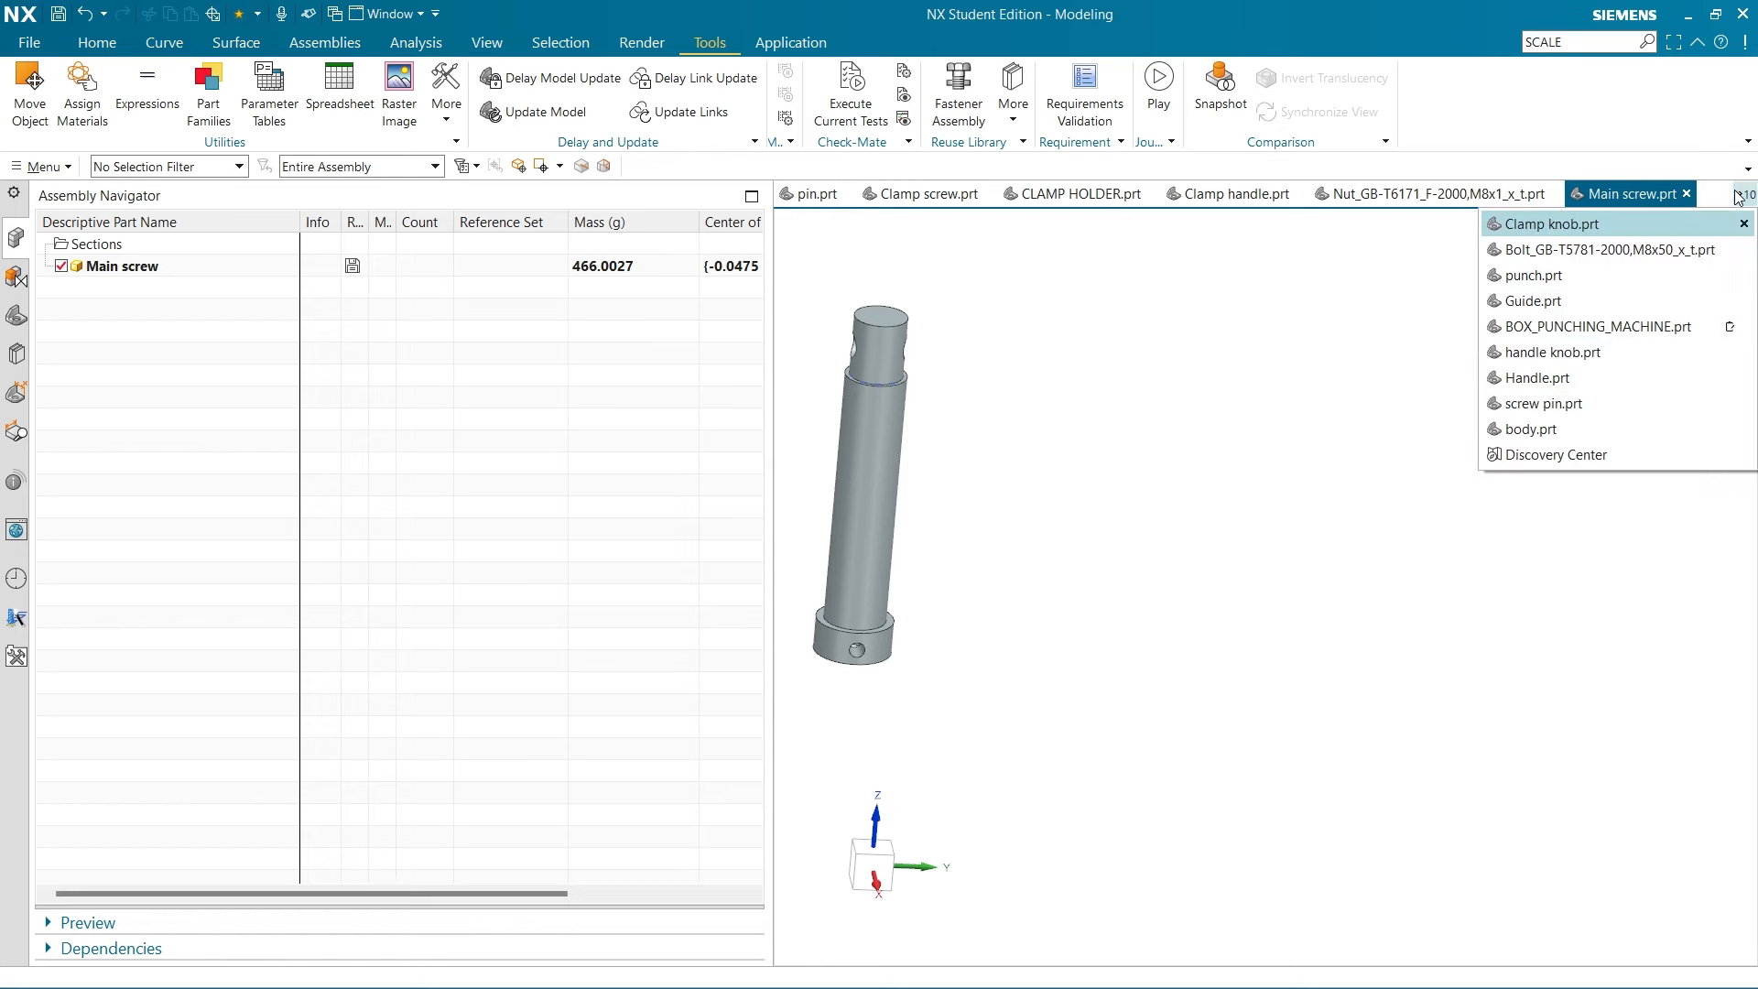
left_click(1652, 323)
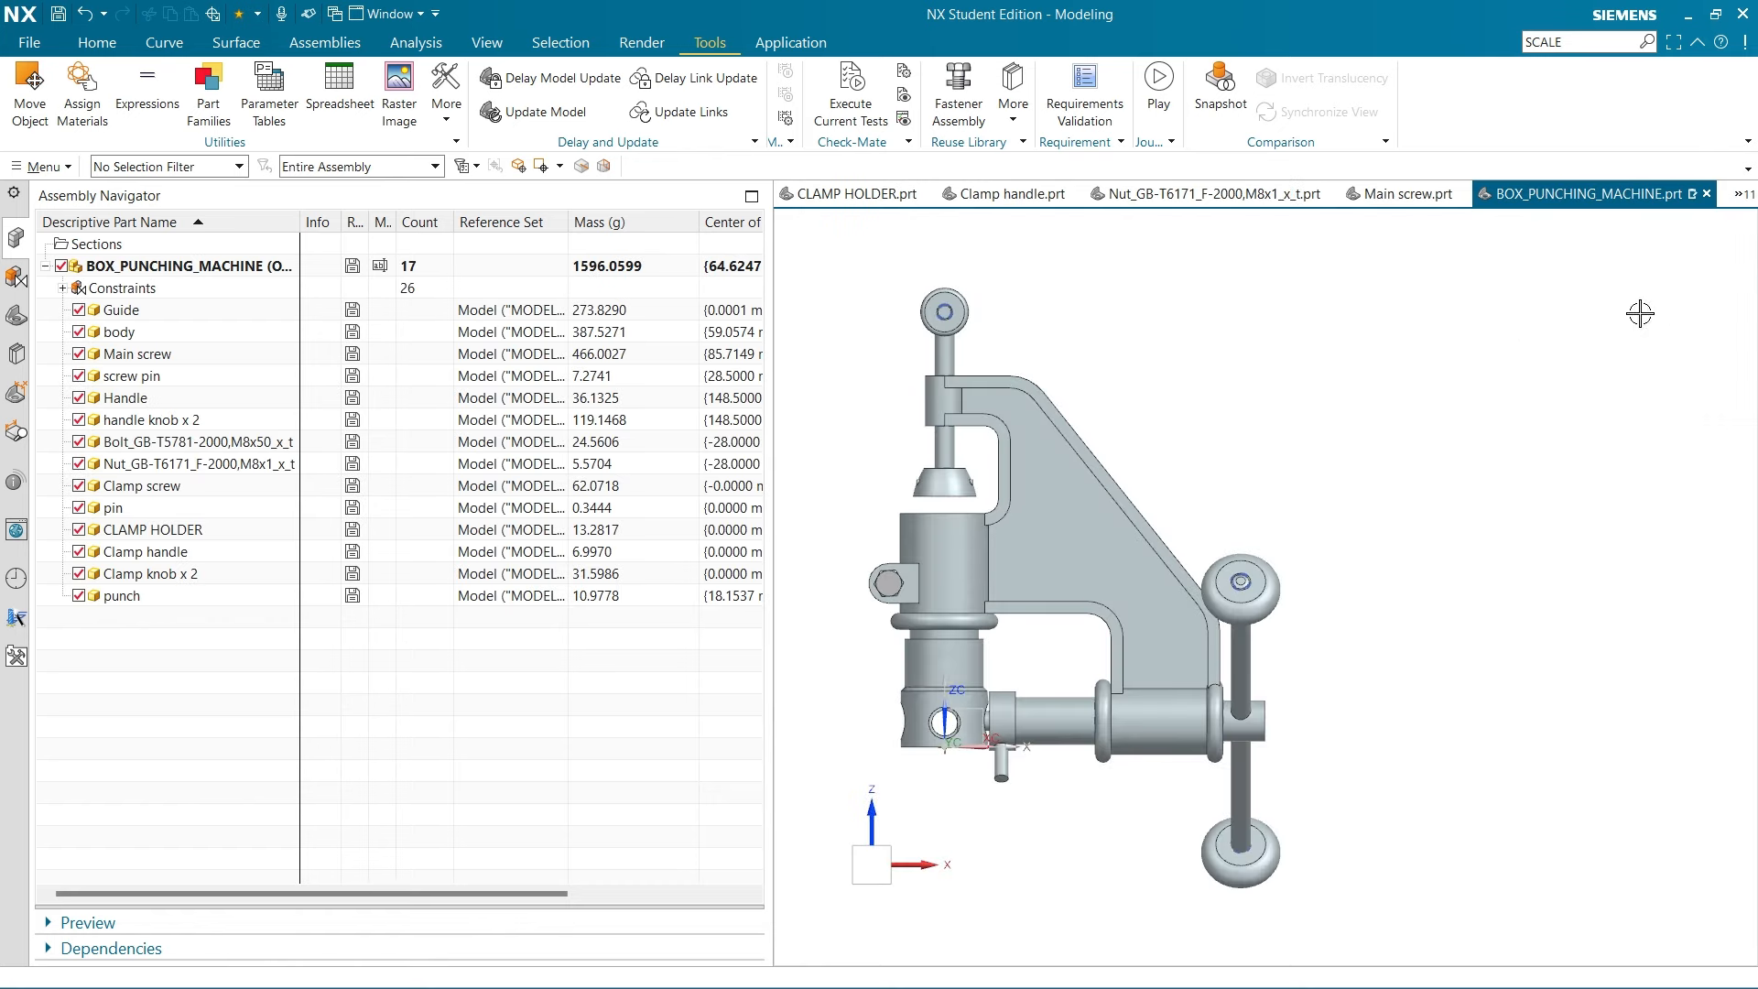
left_click(58, 16)
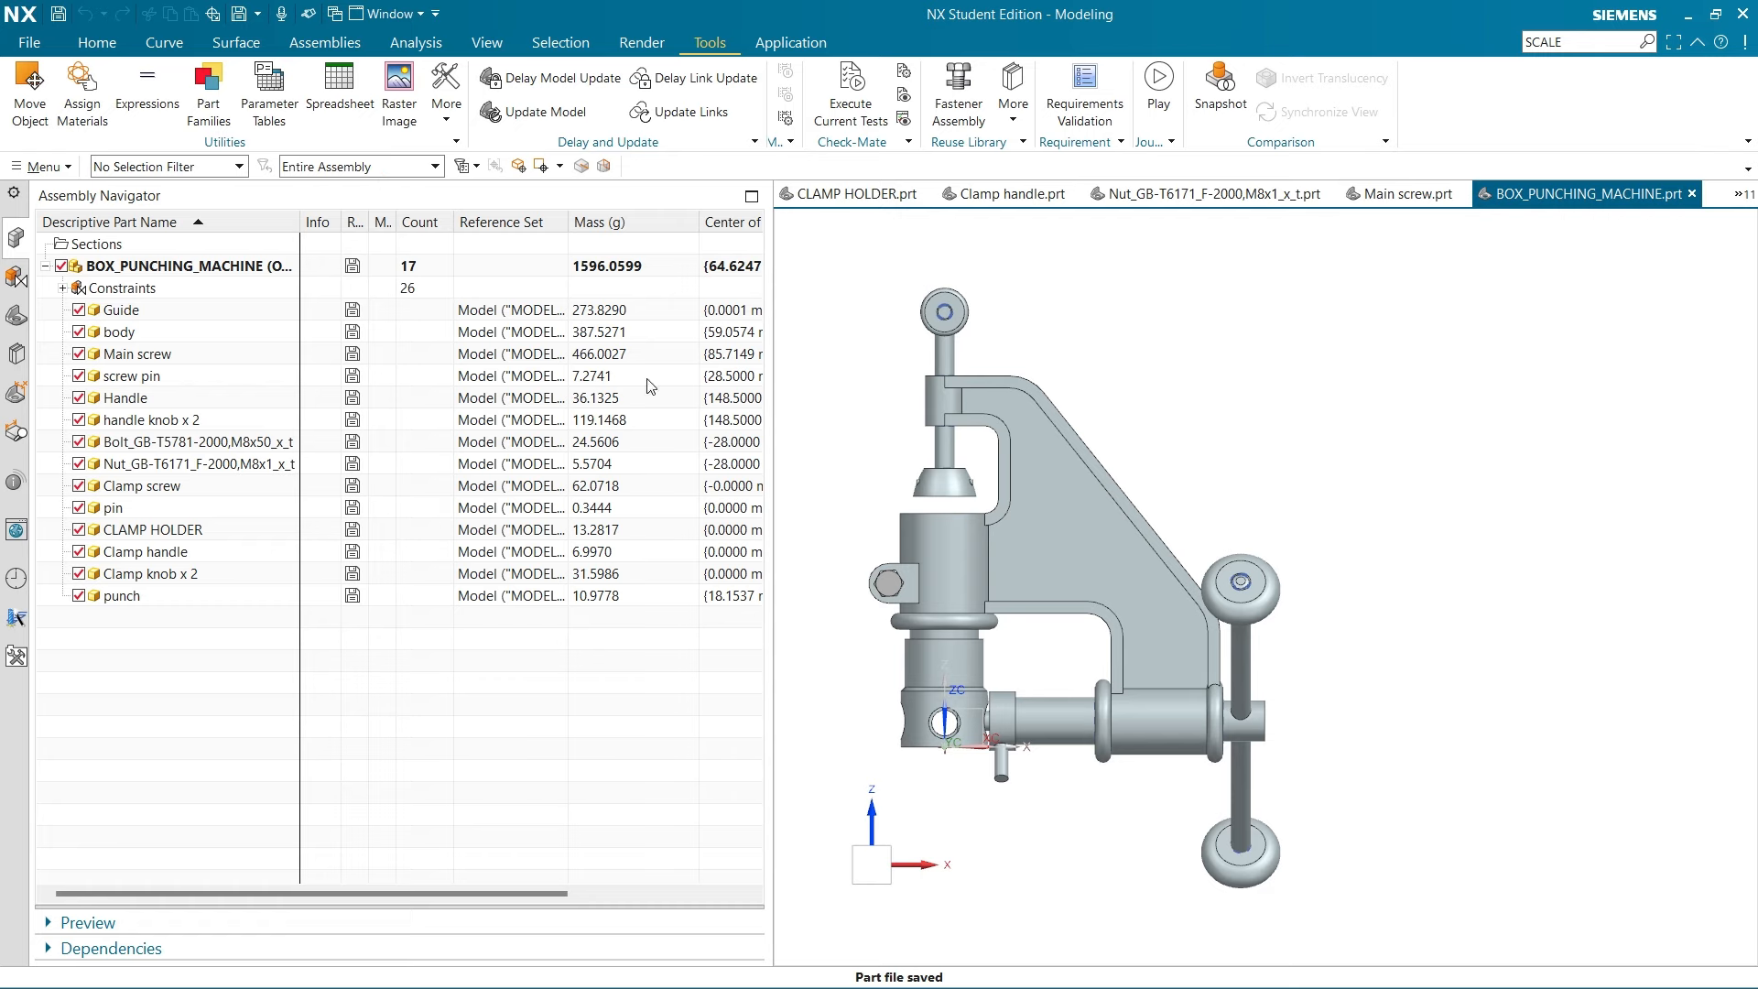
left_click_drag(773, 326, 1333, 403)
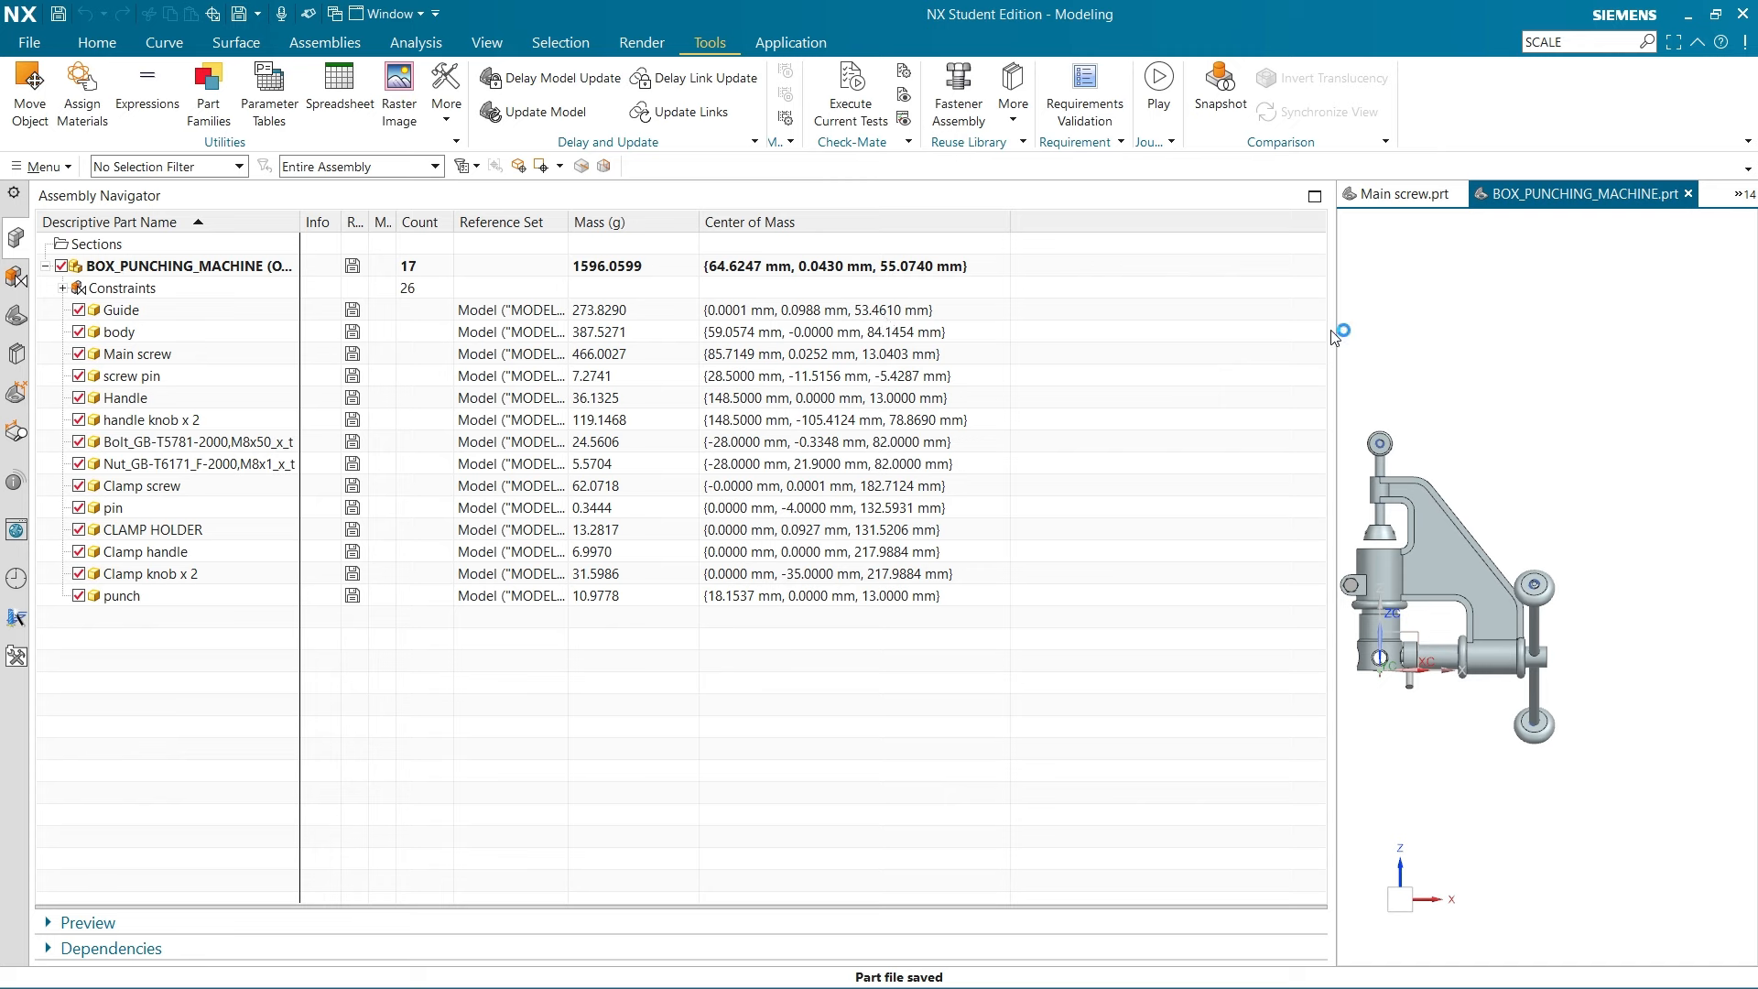
left_click_drag(1335, 332, 715, 334)
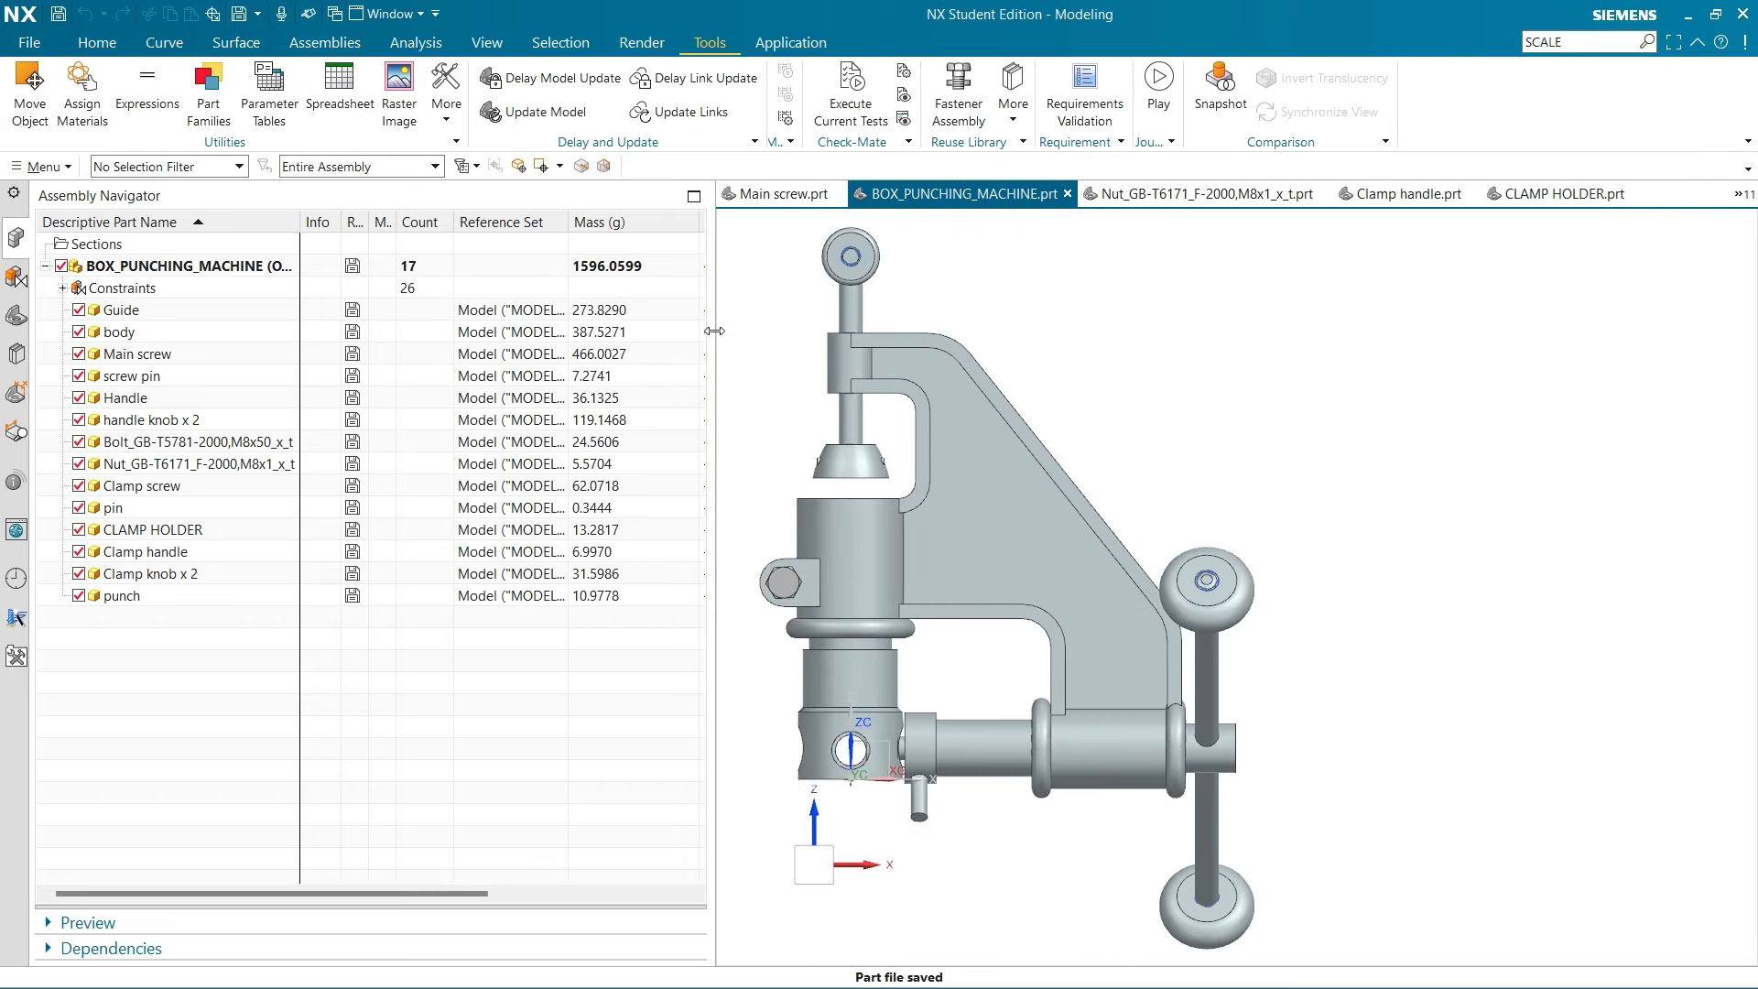